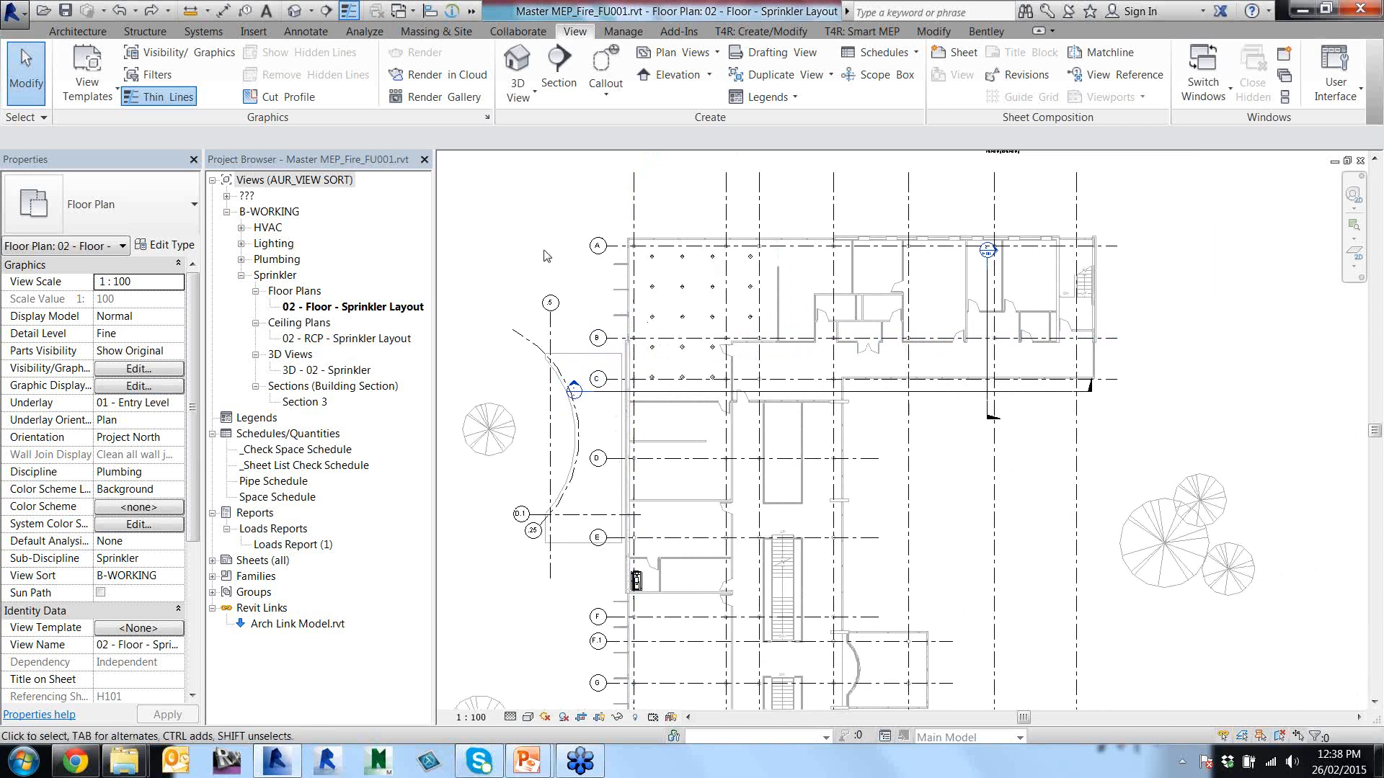
Start the Pipe command and choose the Carbon Steel - Threaded pipe type.
{"action": "scroll", "coordinate": [641, 310], "scroll_direction": "up", "scroll_amount": 3}
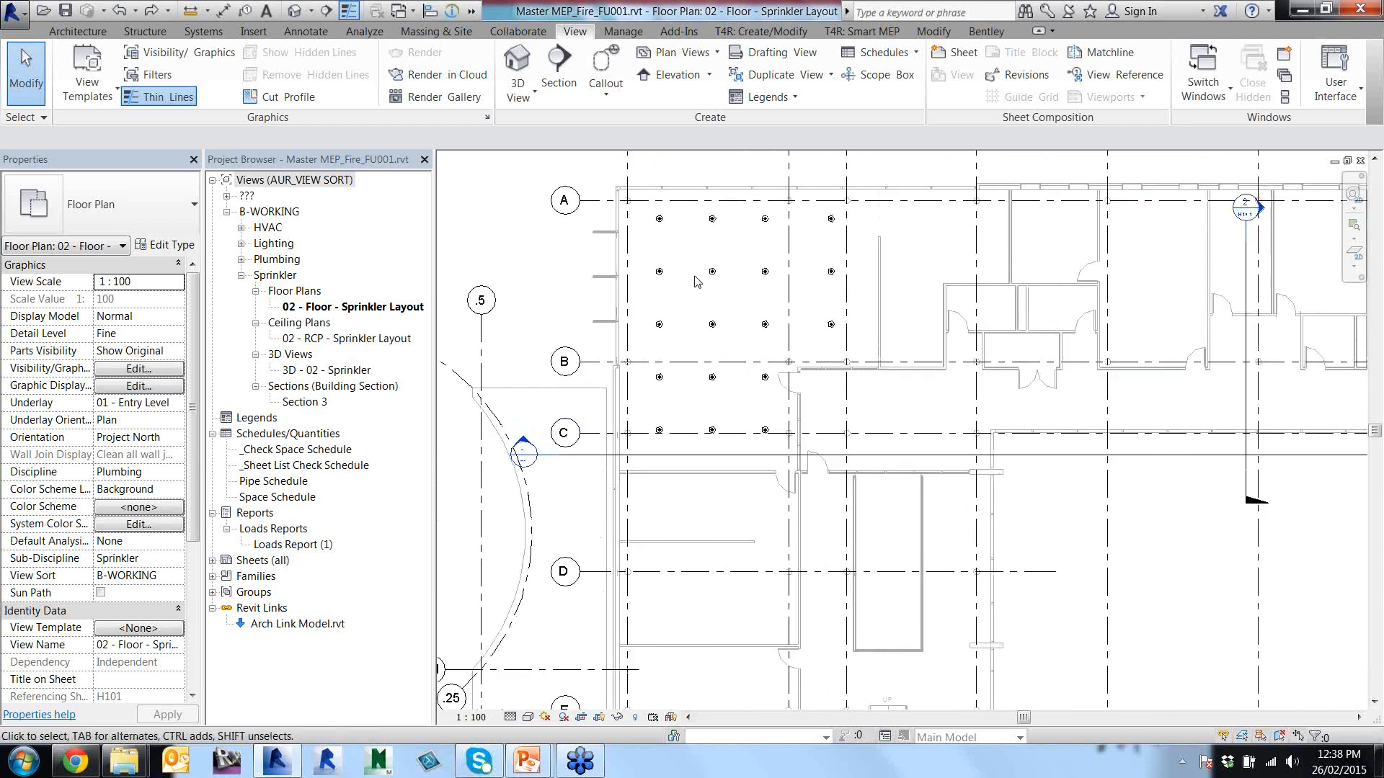
{"action": "middle_click_drag", "start_coordinate": [690, 295], "coordinate": [663, 386]}
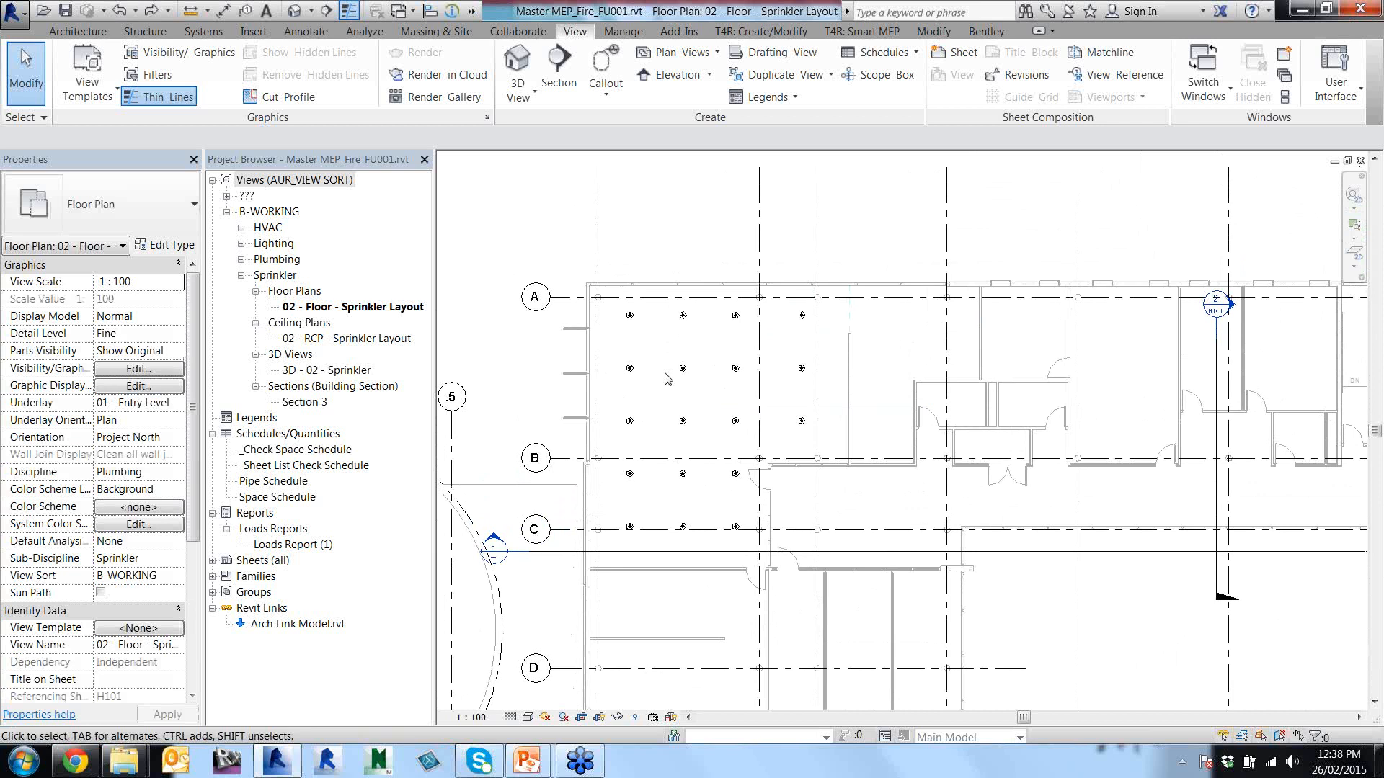
{"action": "scroll", "coordinate": [667, 378], "scroll_direction": "up", "scroll_amount": 1}
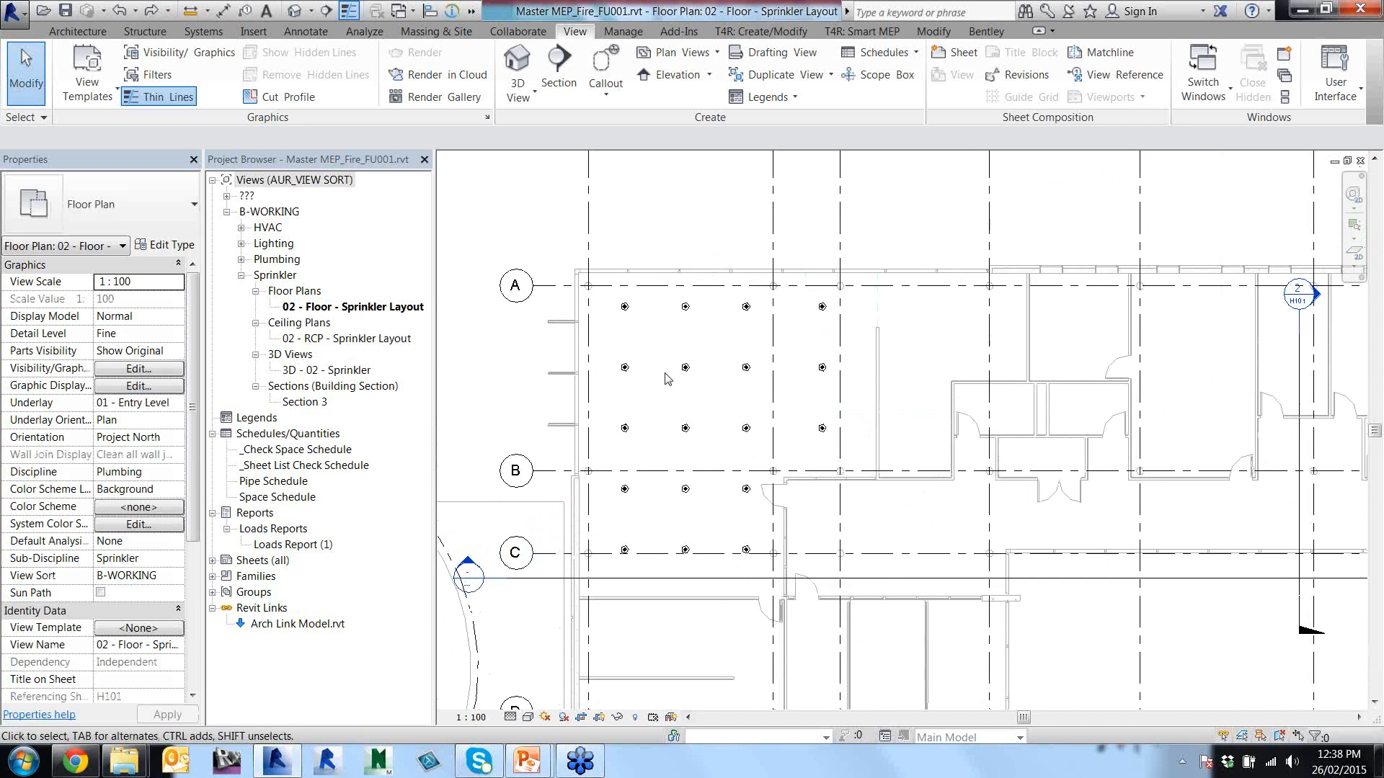
{"action": "left_click", "coordinate": [188, 34]}
{"action": "left_click", "coordinate": [467, 68]}
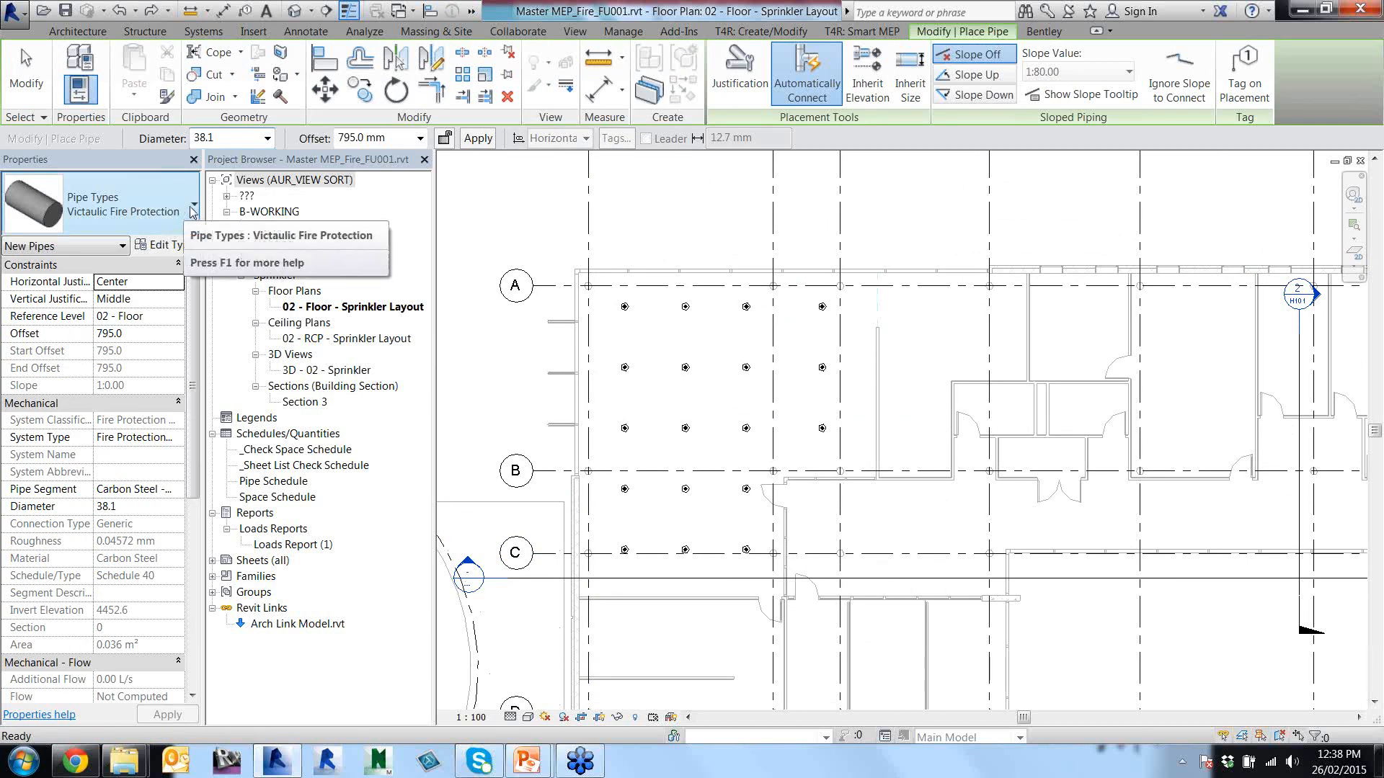
{"action": "left_click", "coordinate": [192, 212]}
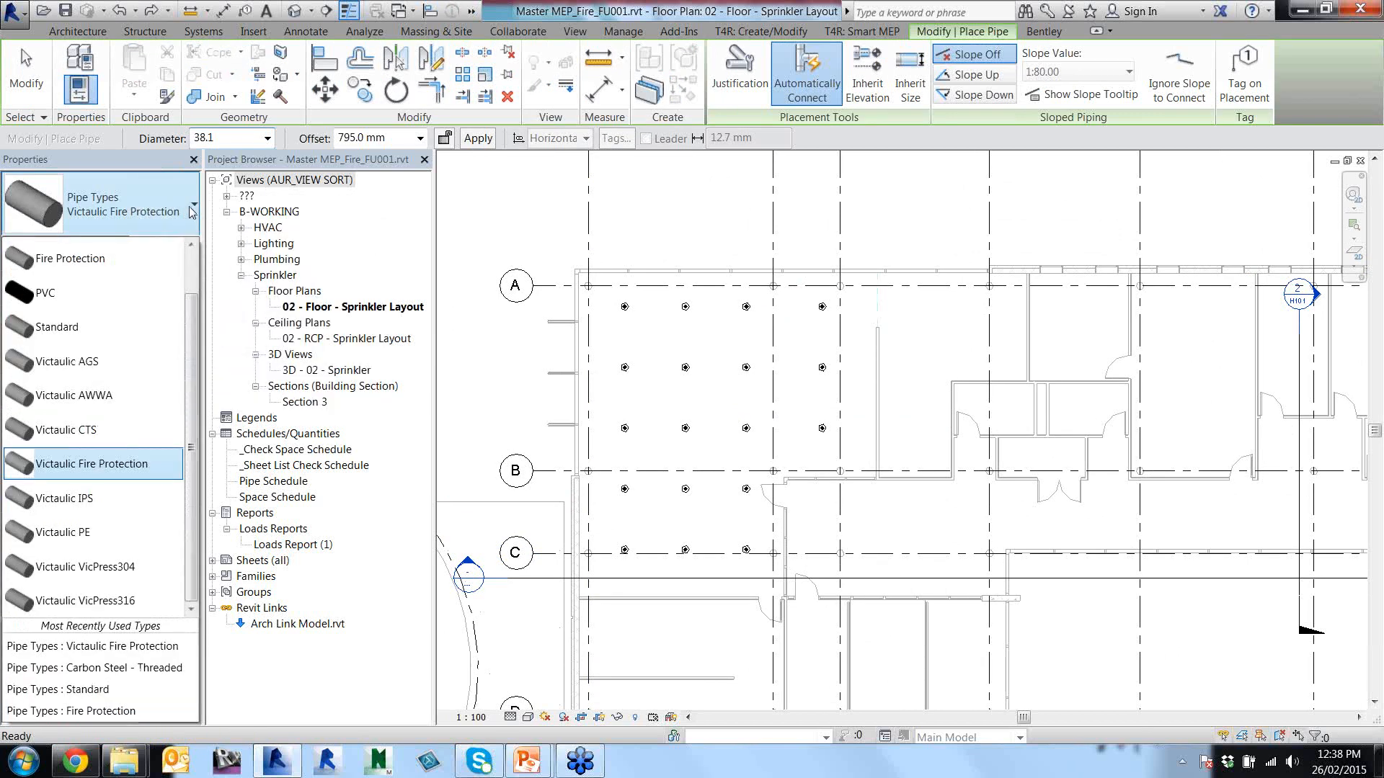
{"action": "scroll", "coordinate": [116, 279], "scroll_direction": "up", "scroll_amount": 2}
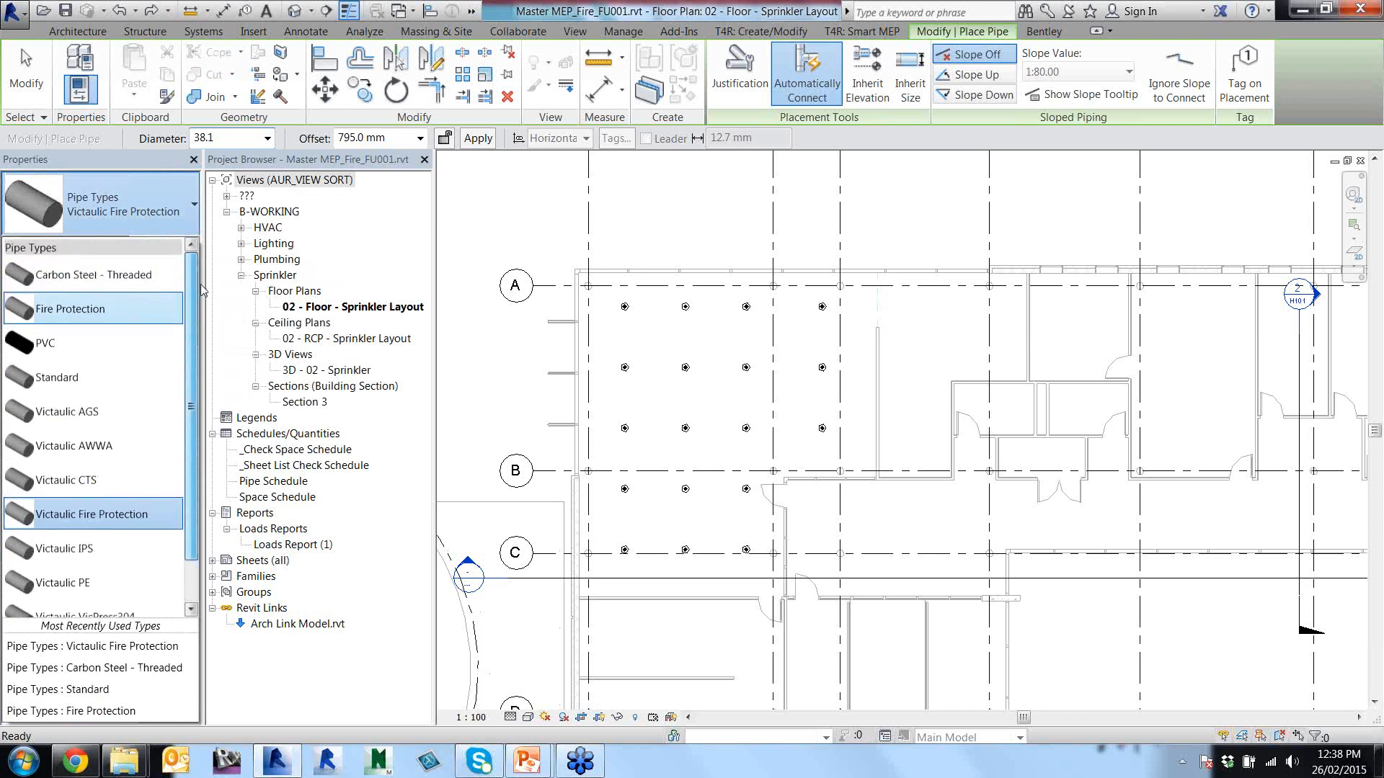
{"action": "left_click", "coordinate": [116, 278]}
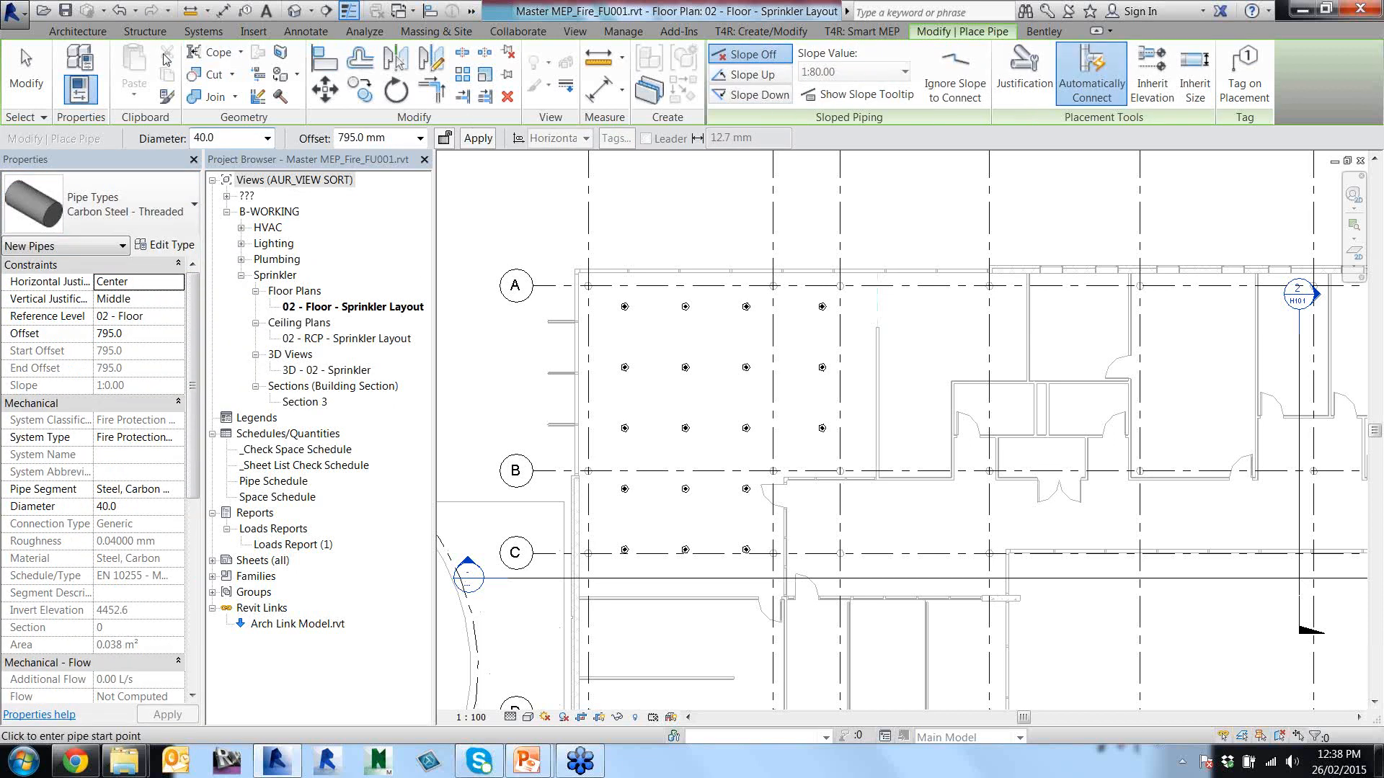
Draw a horizontal 40 mm pipe about 1080 mm long above gridline A, at an offset of 2700 mm.
{"action": "left_click", "coordinate": [96, 35]}
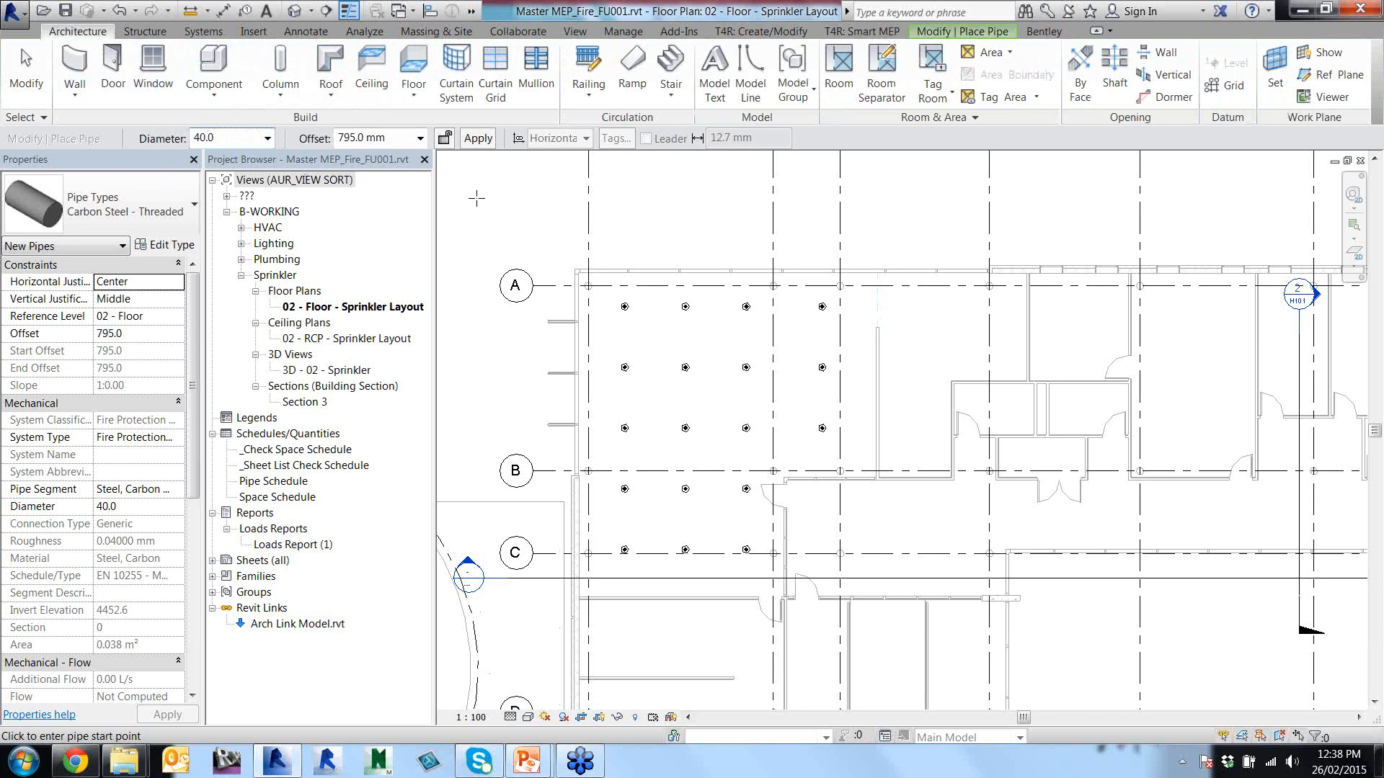
{"action": "left_click", "coordinate": [420, 137]}
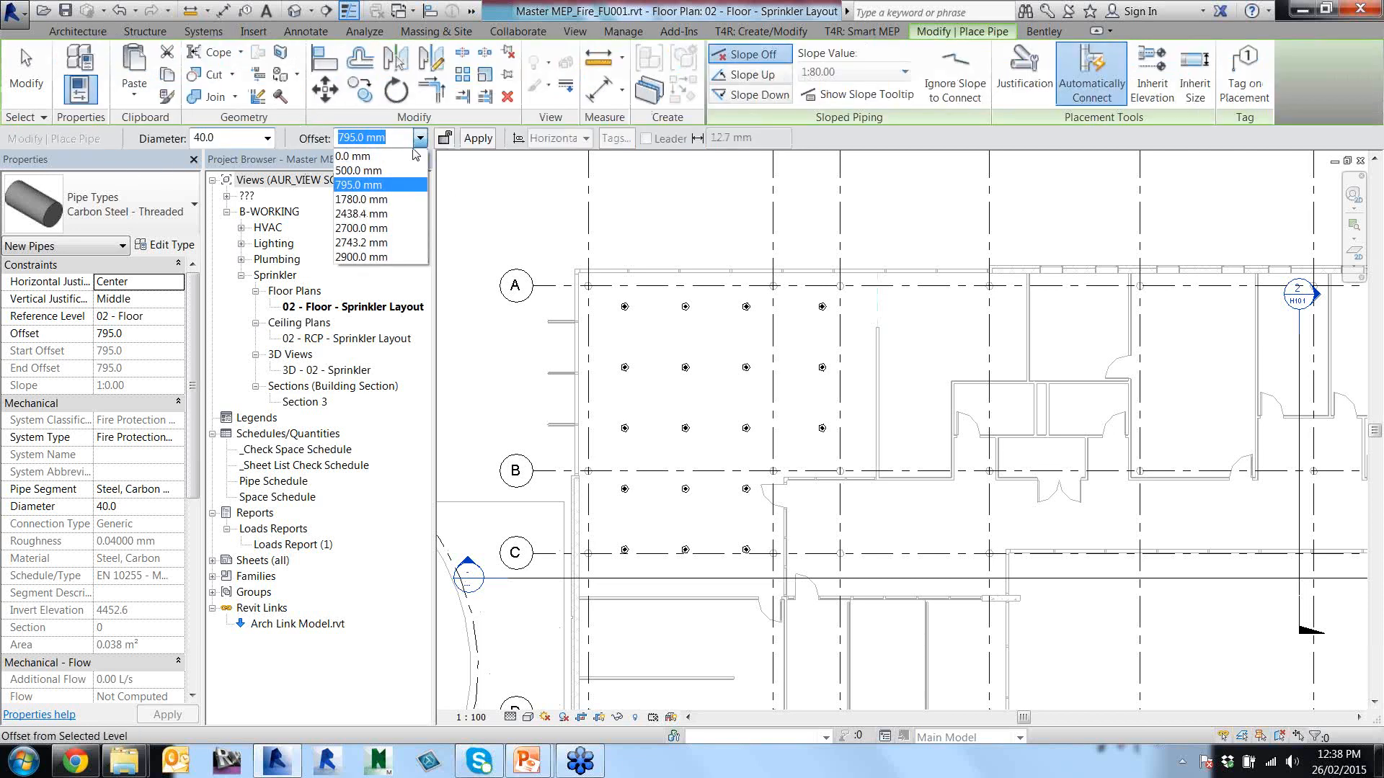
{"action": "left_click", "coordinate": [365, 228]}
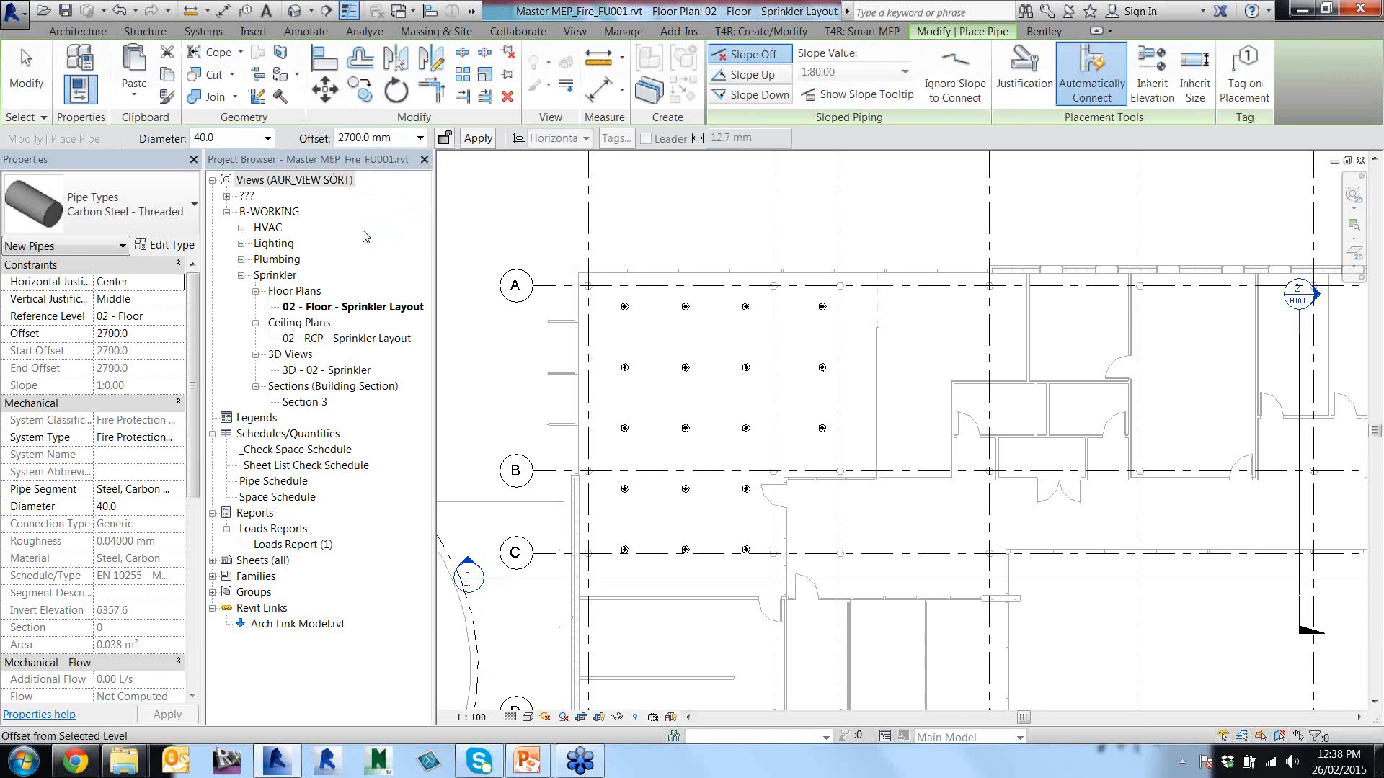
{"action": "left_click", "coordinate": [603, 245]}
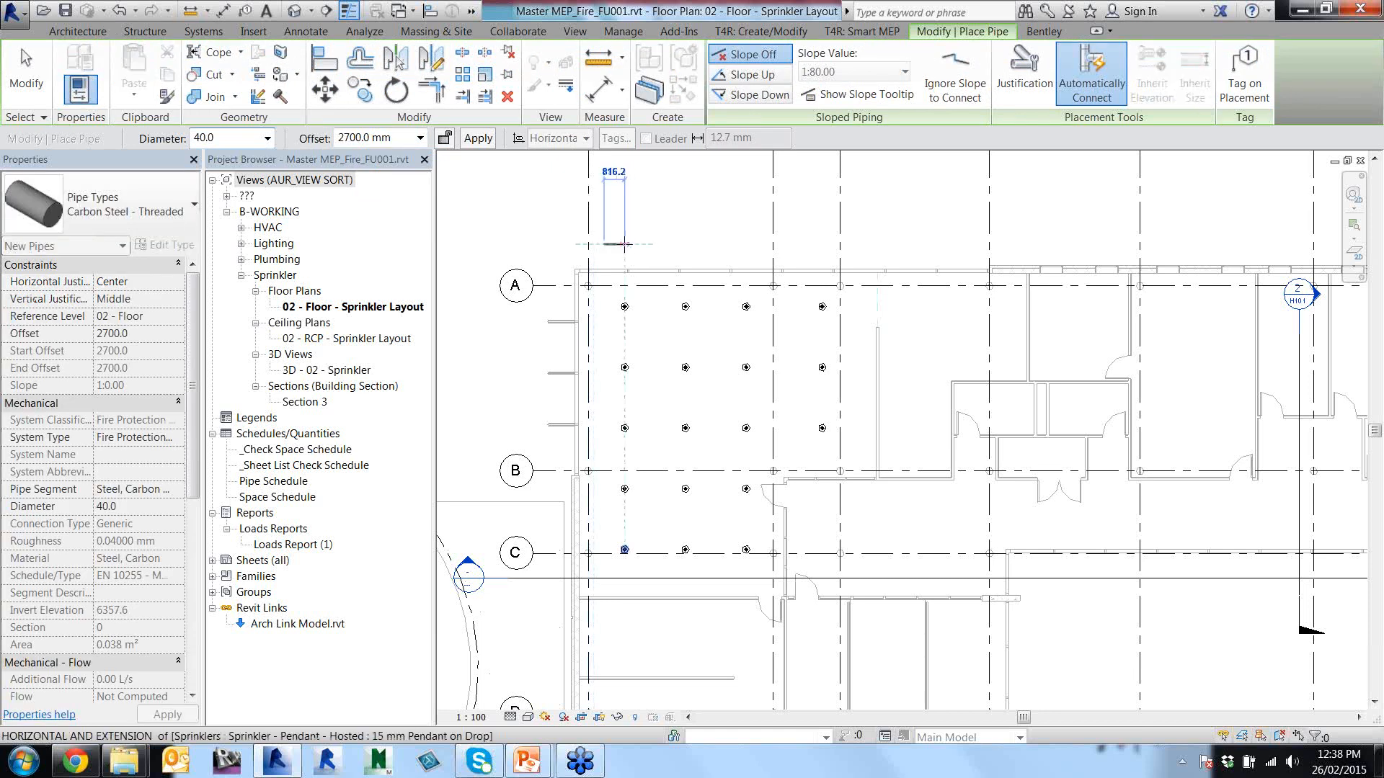
{"action": "scroll", "coordinate": [624, 245], "scroll_direction": "up", "scroll_amount": 5}
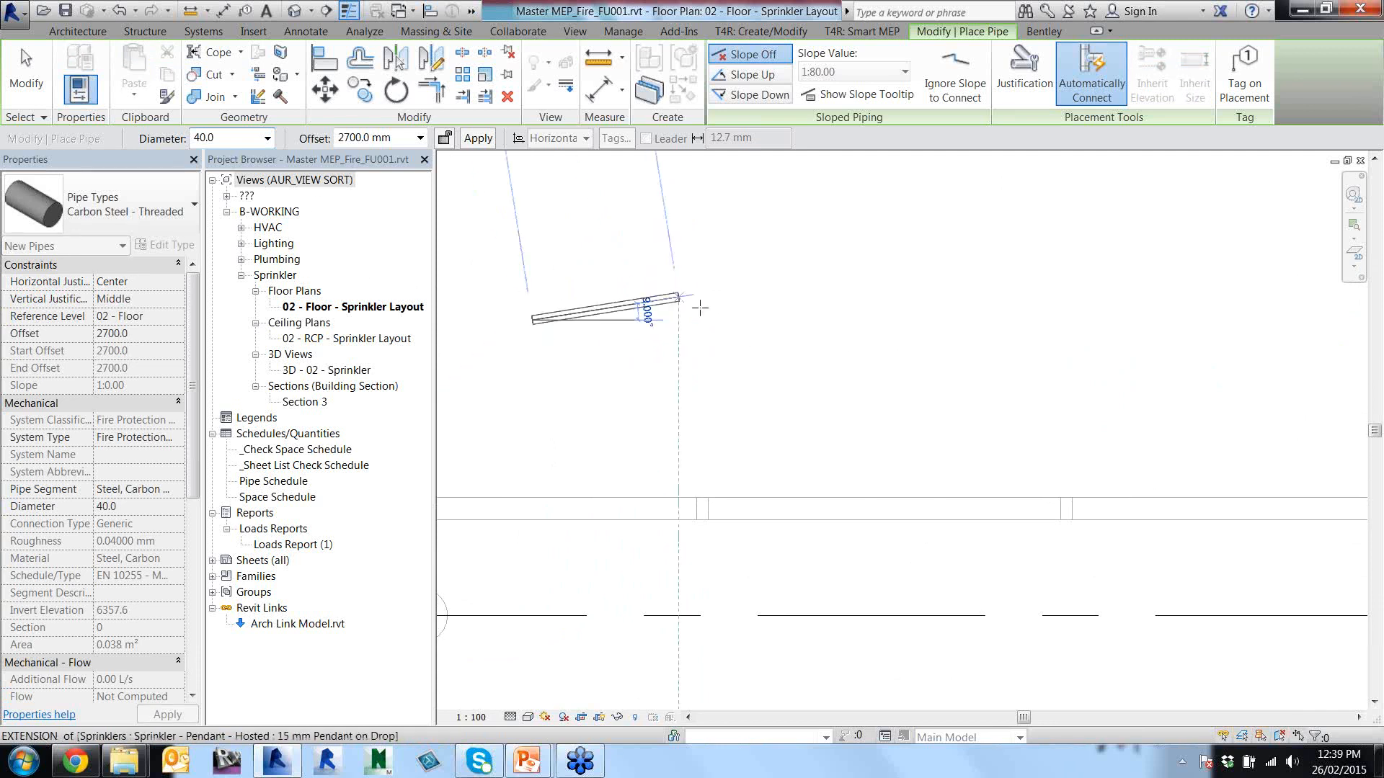
{"action": "left_click", "coordinate": [726, 322]}
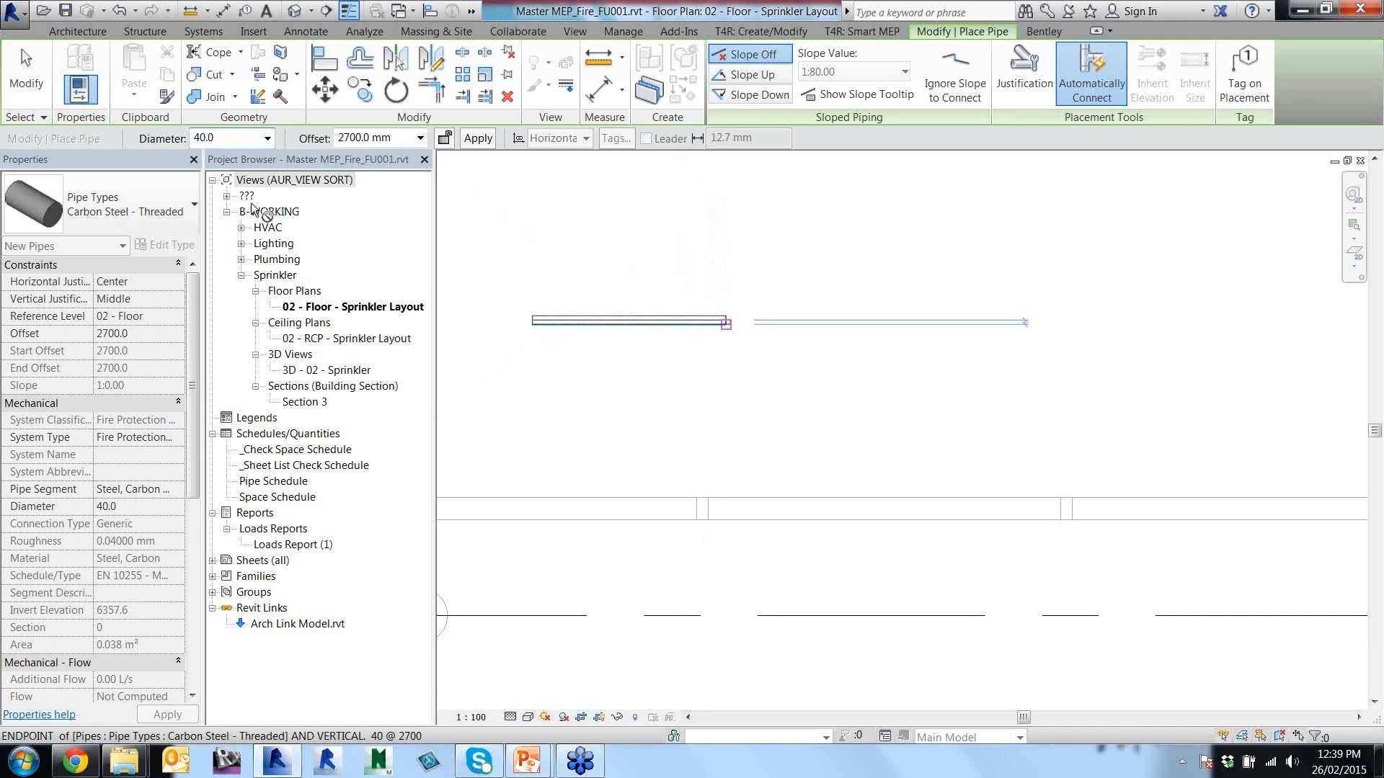
Continue the run horizontally to the right with an 80 mm diameter pipe and end pipe placement.
{"action": "left_click", "coordinate": [267, 140]}
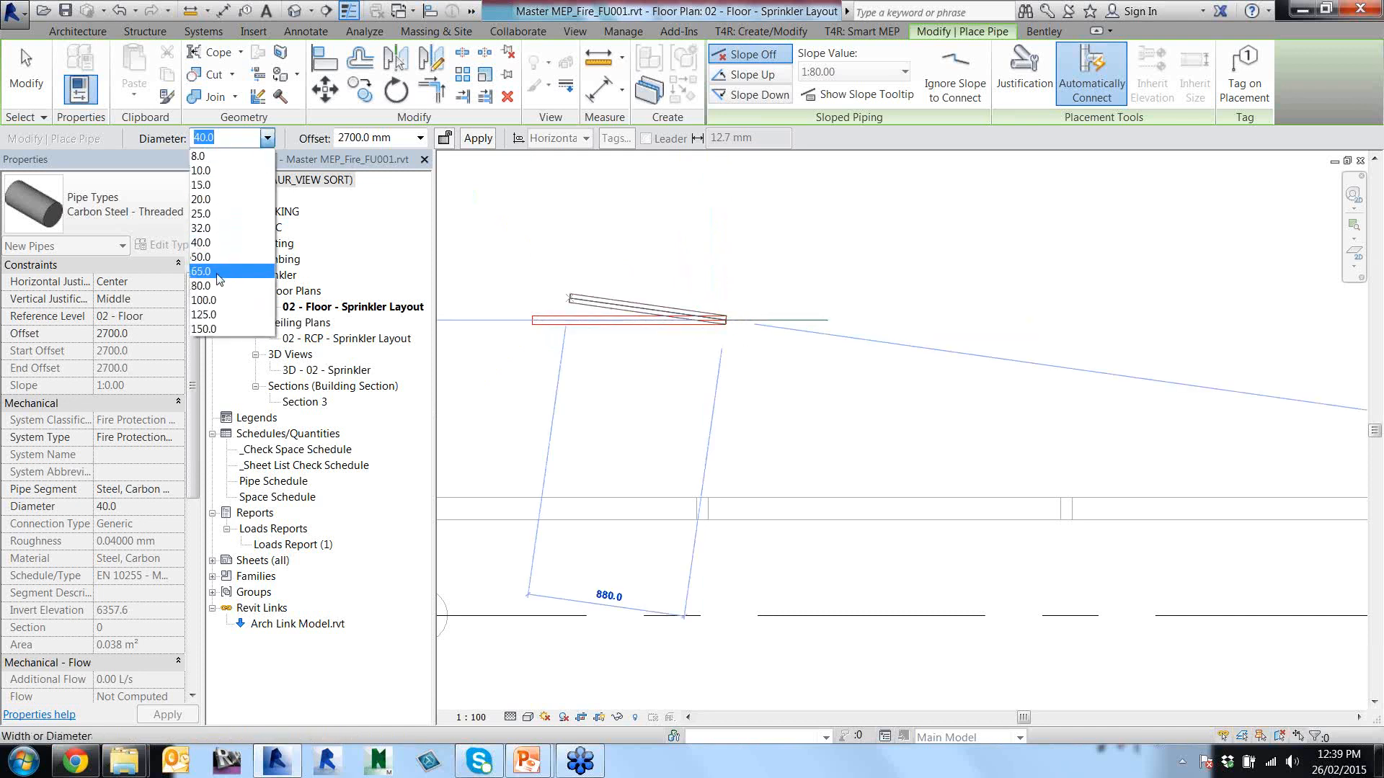
{"action": "left_click", "coordinate": [214, 276]}
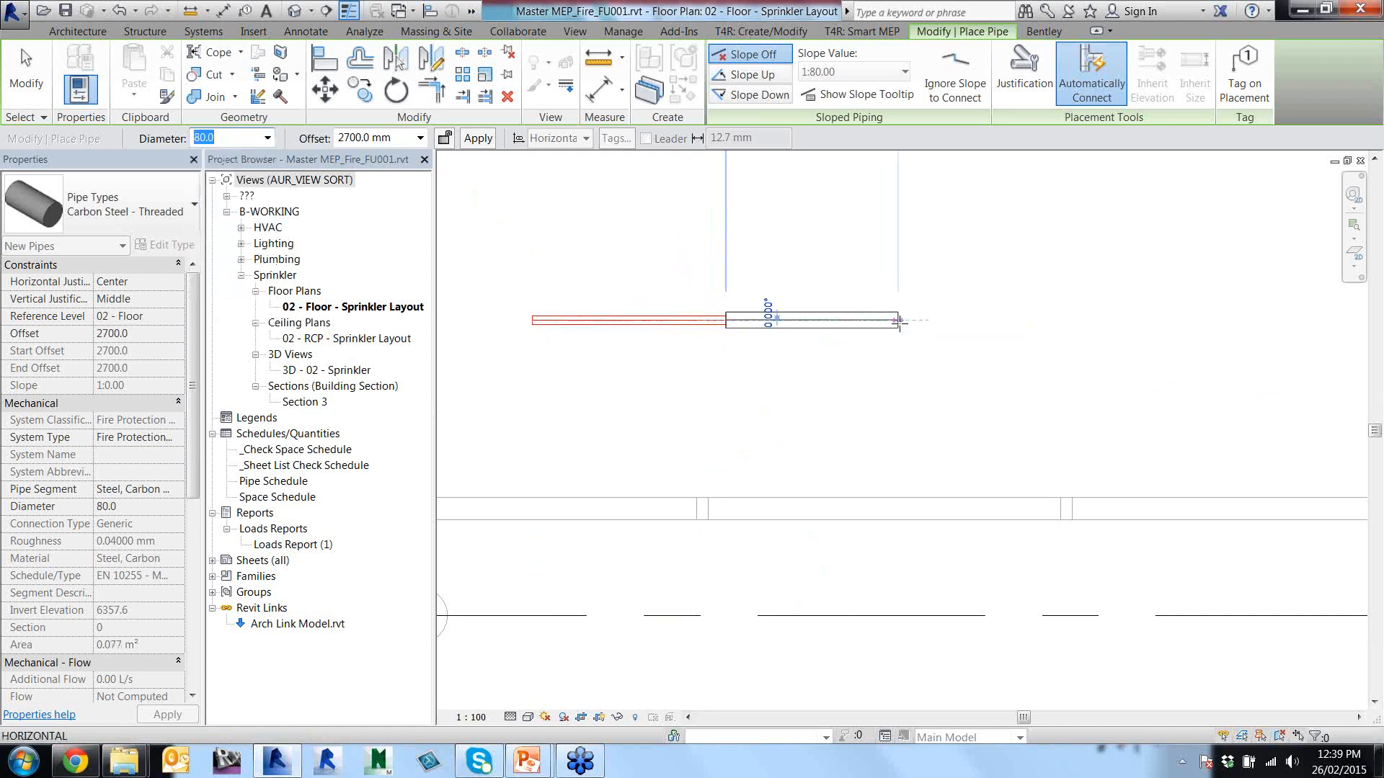
{"action": "left_click", "coordinate": [933, 322]}
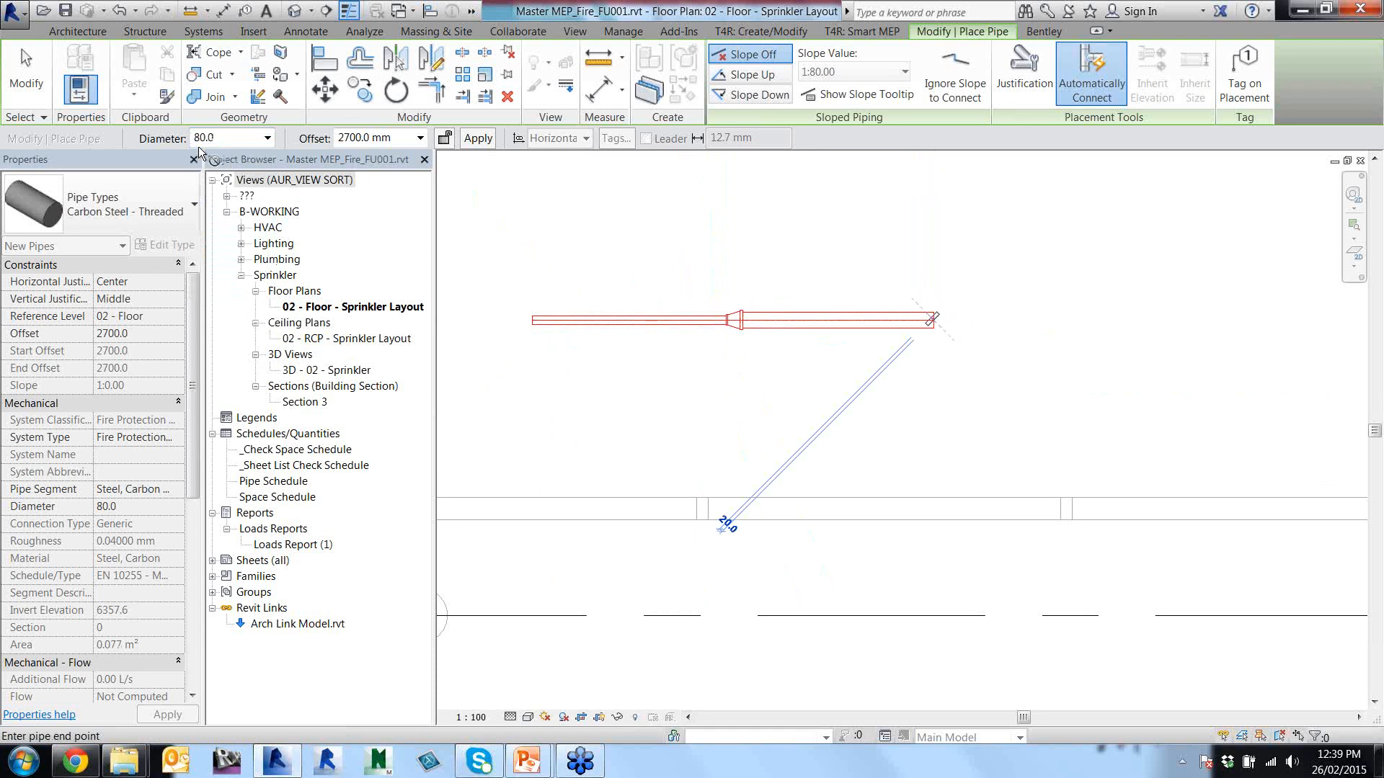
{"action": "left_click", "coordinate": [34, 79]}
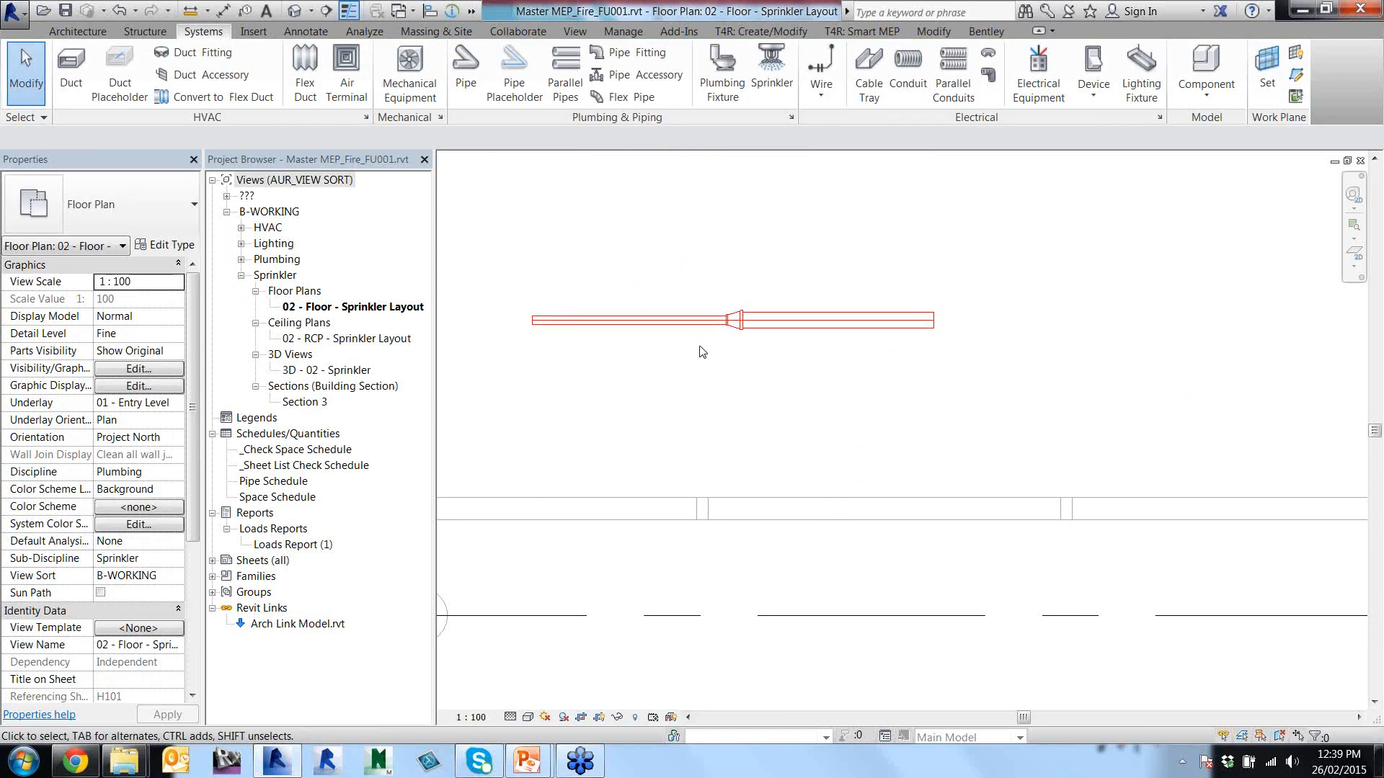
Draw a 40 mm pipe upward in plan from the open left end of the horizontal 40 mm pipe, at 90 degrees to it.
{"action": "scroll", "coordinate": [714, 354], "scroll_direction": "up", "scroll_amount": 2}
{"action": "left_click", "coordinate": [754, 342]}
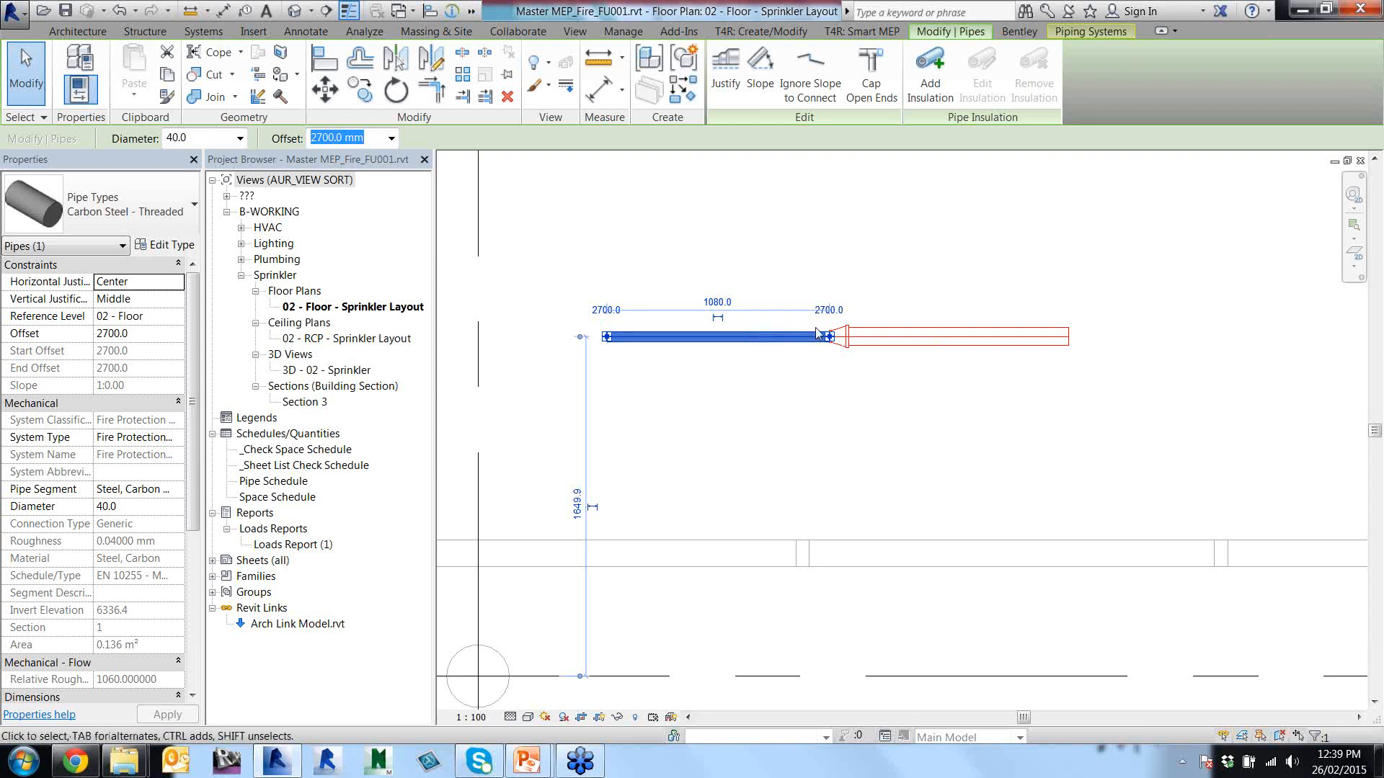
{"action": "scroll", "coordinate": [832, 358], "scroll_direction": "up", "scroll_amount": 2}
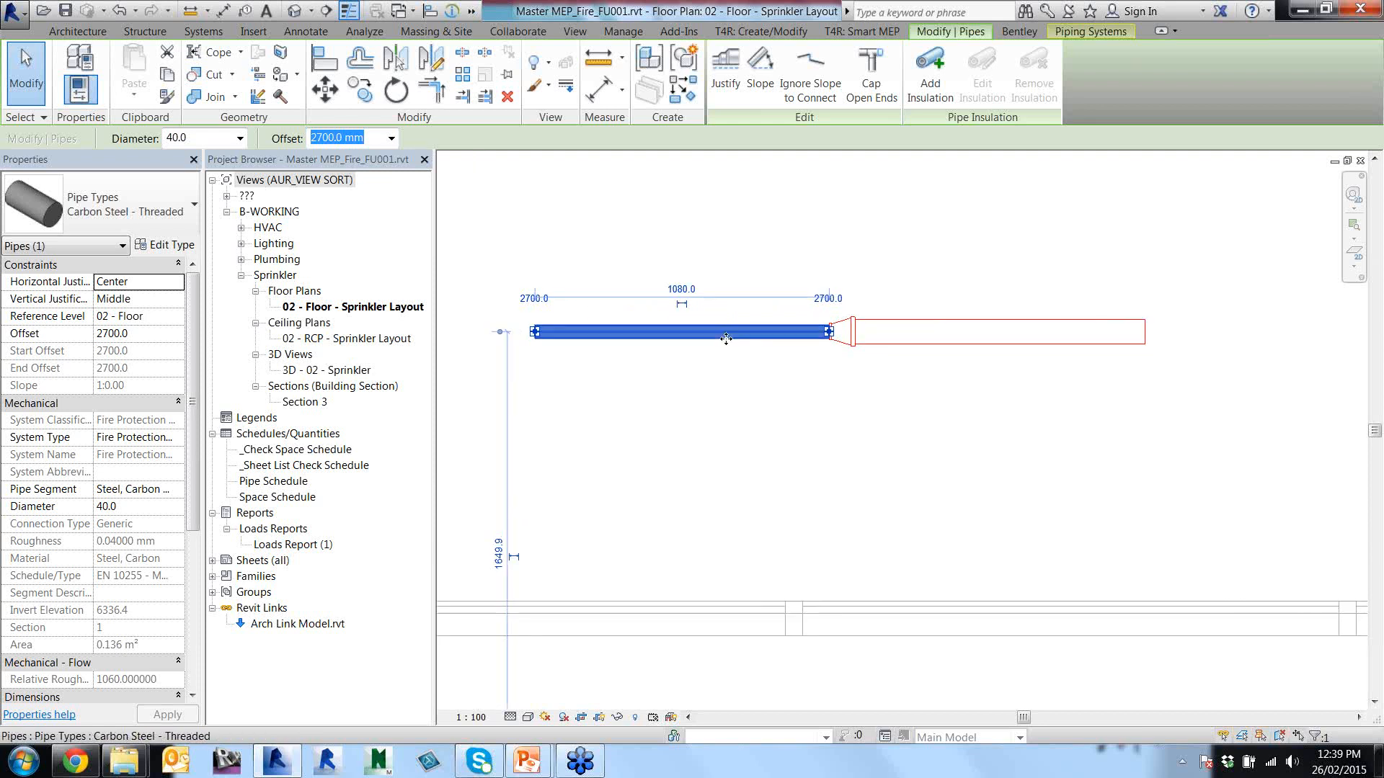
{"action": "right_click", "coordinate": [535, 336]}
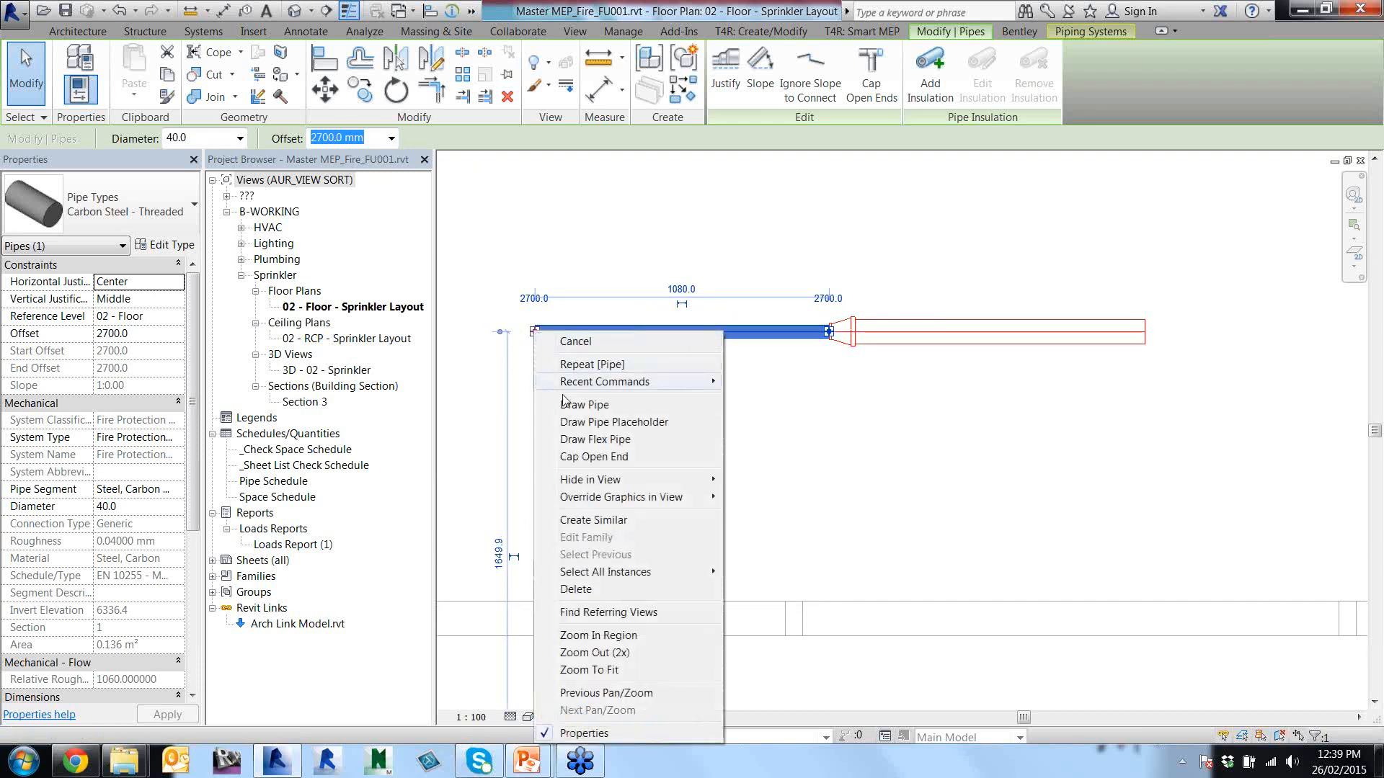
{"action": "left_click", "coordinate": [581, 404]}
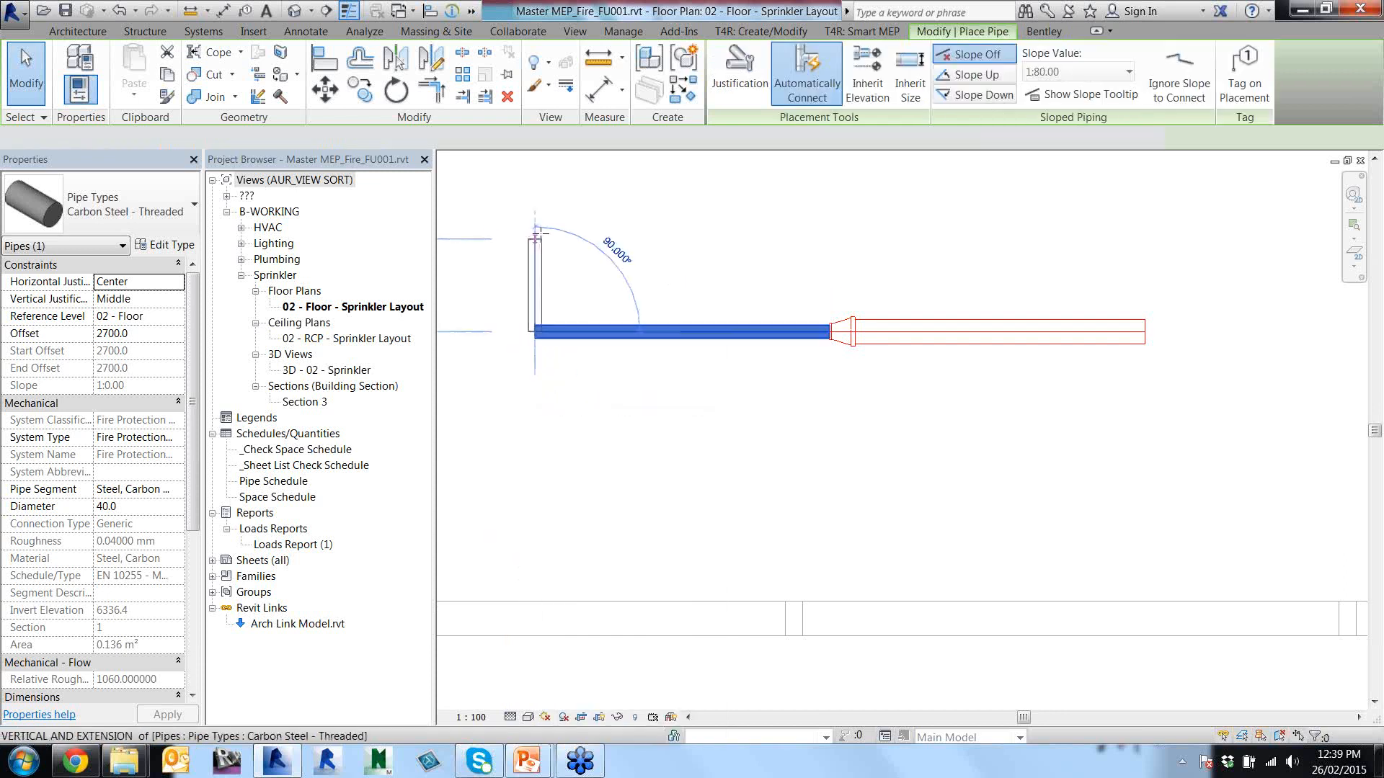
{"action": "middle_click_drag", "start_coordinate": [549, 166], "coordinate": [556, 273]}
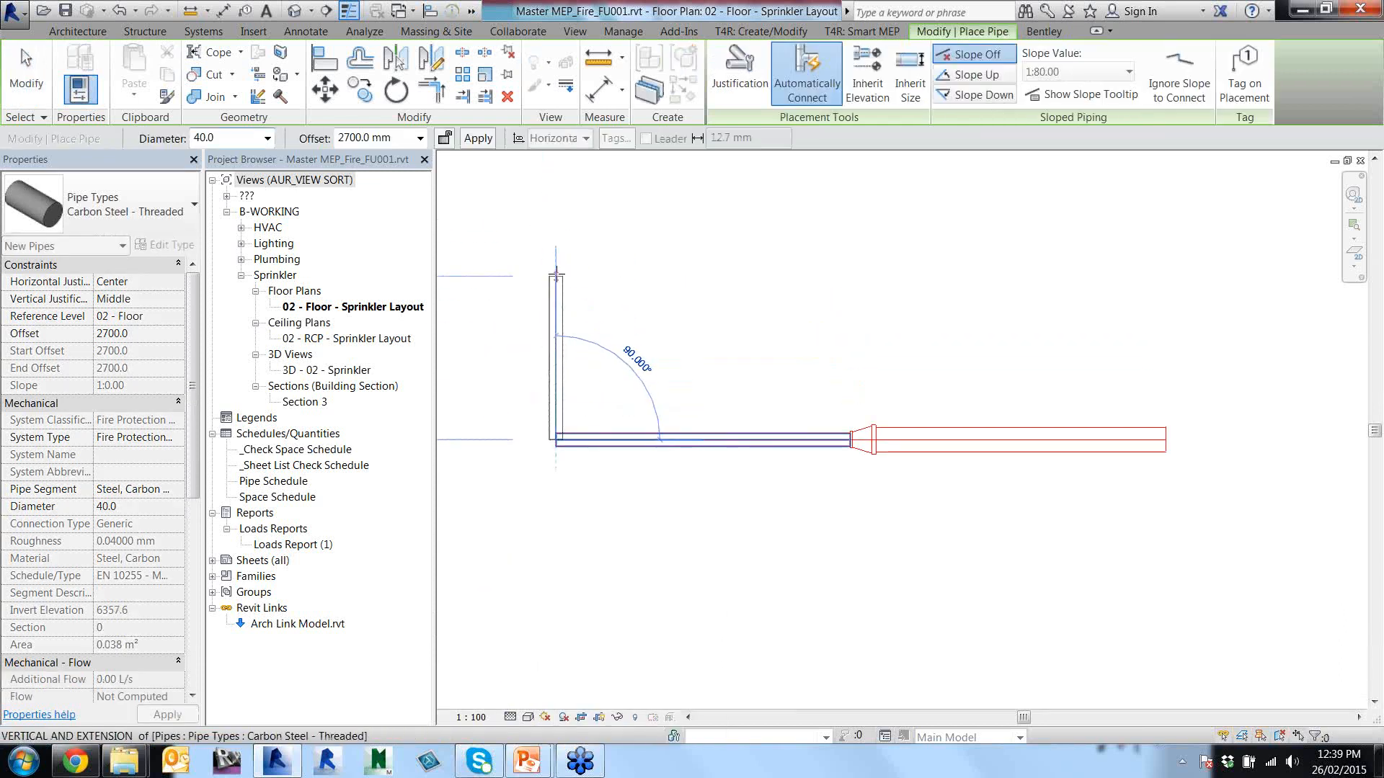
{"action": "left_click", "coordinate": [556, 277]}
{"action": "key", "text": "Escape"}
{"action": "key", "text": "Escape"}
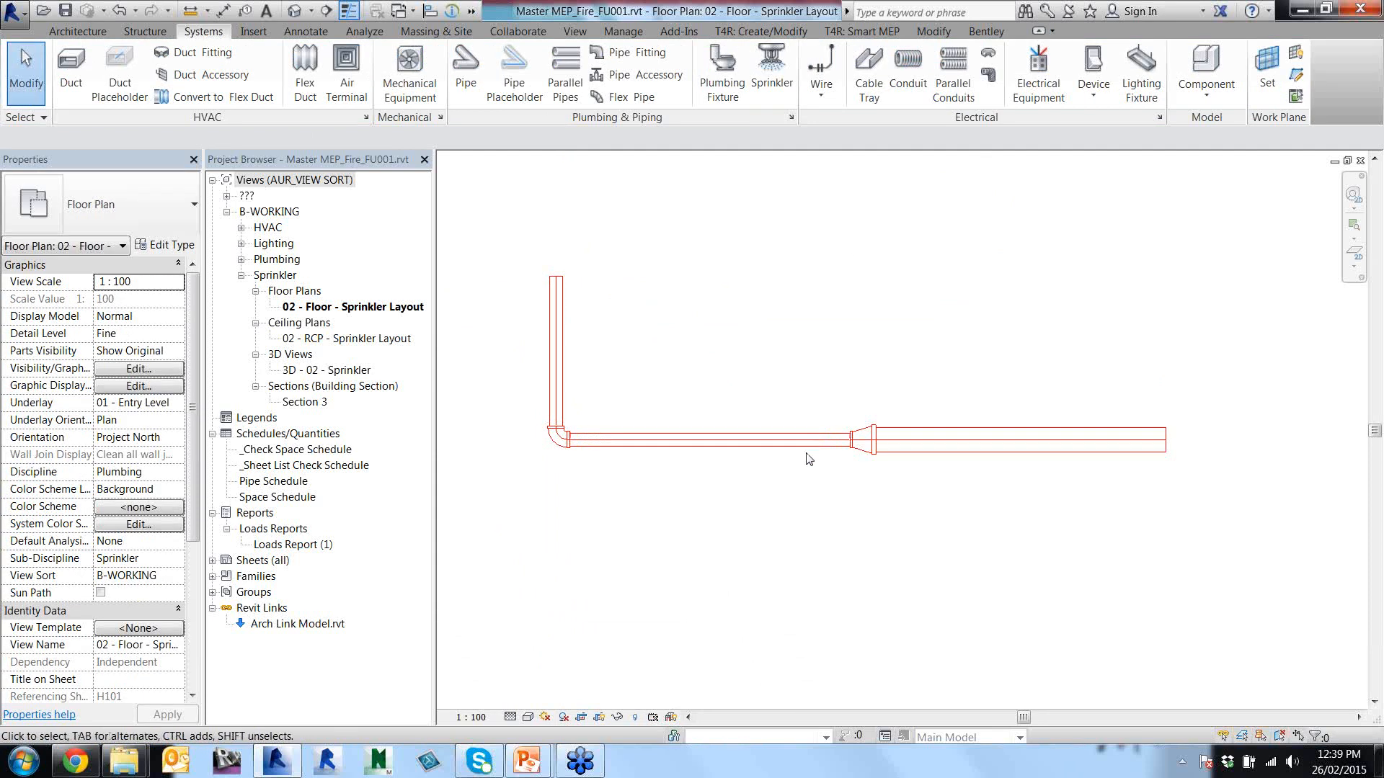
Examine the type properties of the 40 mm branch pipe running upward in plan, leaving them unchanged.
{"action": "left_click", "coordinate": [547, 357]}
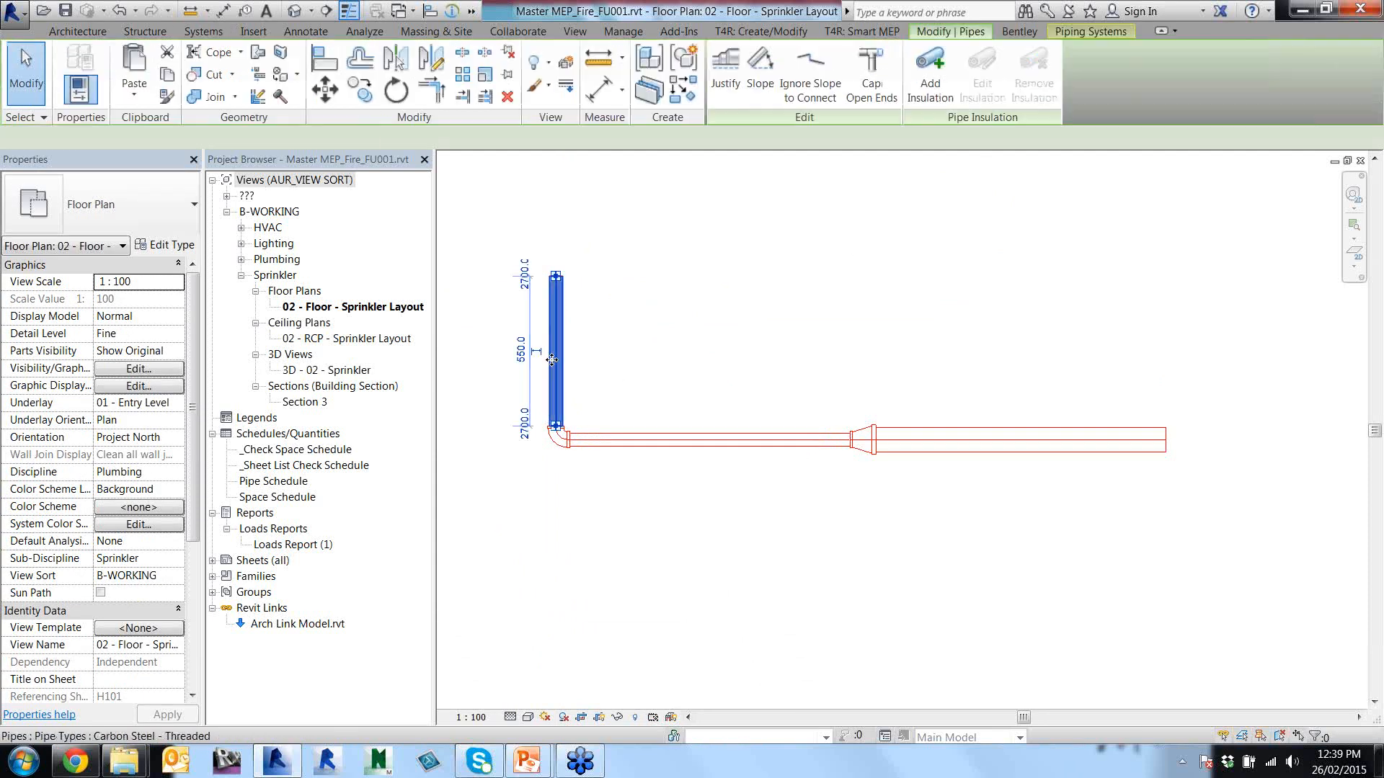
{"action": "left_click", "coordinate": [170, 245]}
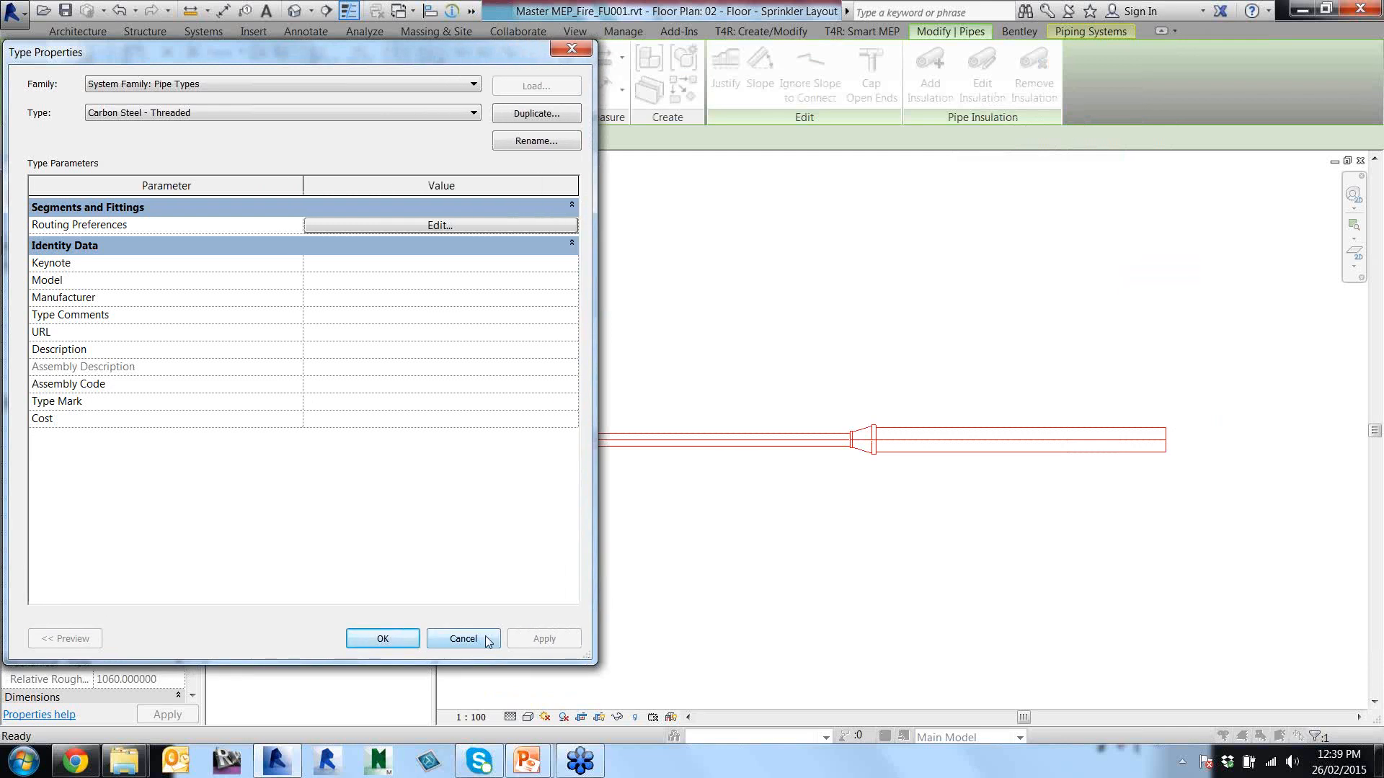
{"action": "left_click", "coordinate": [486, 636]}
Widen the Properties palette and review the horizontal 40 mm pipe's properties and its available diameters.
{"action": "left_click", "coordinate": [662, 445]}
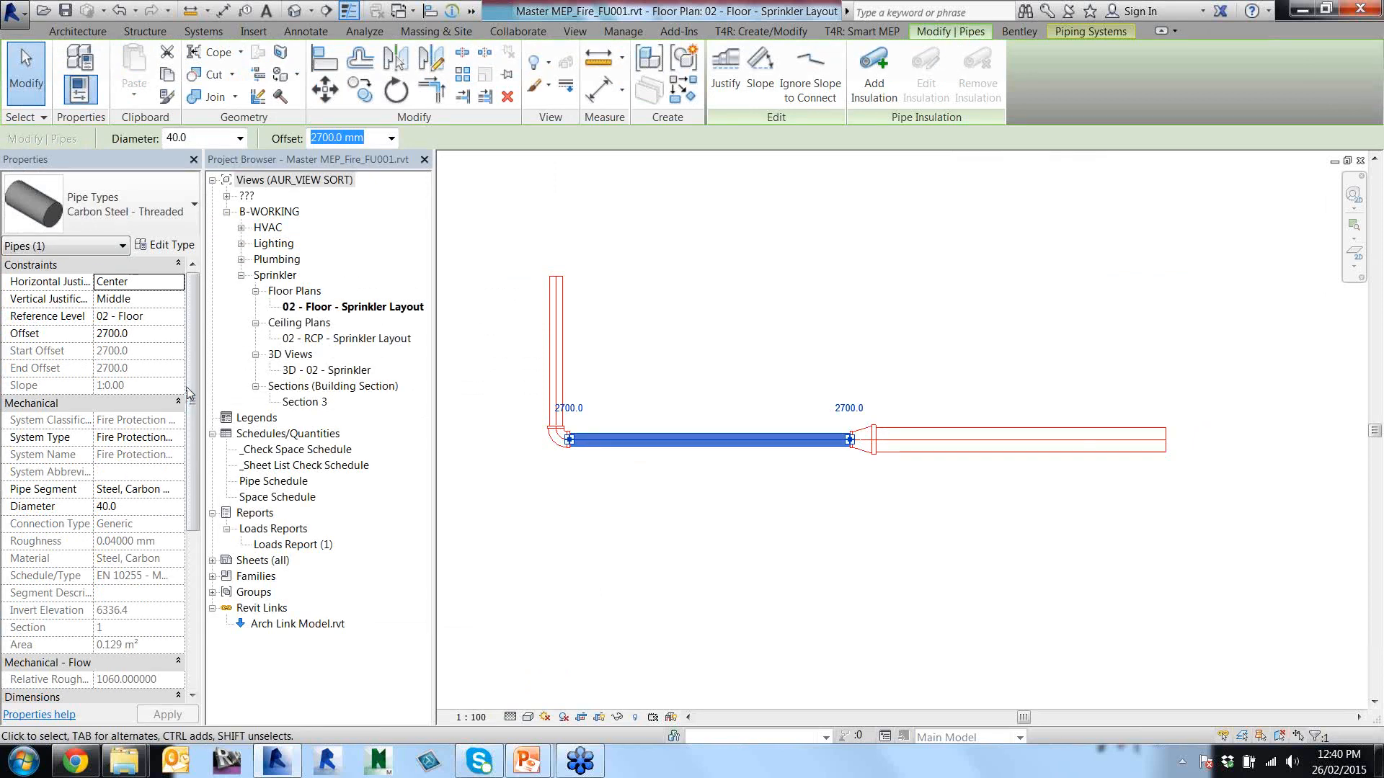
{"action": "left_click_drag", "start_coordinate": [202, 396], "coordinate": [278, 410]}
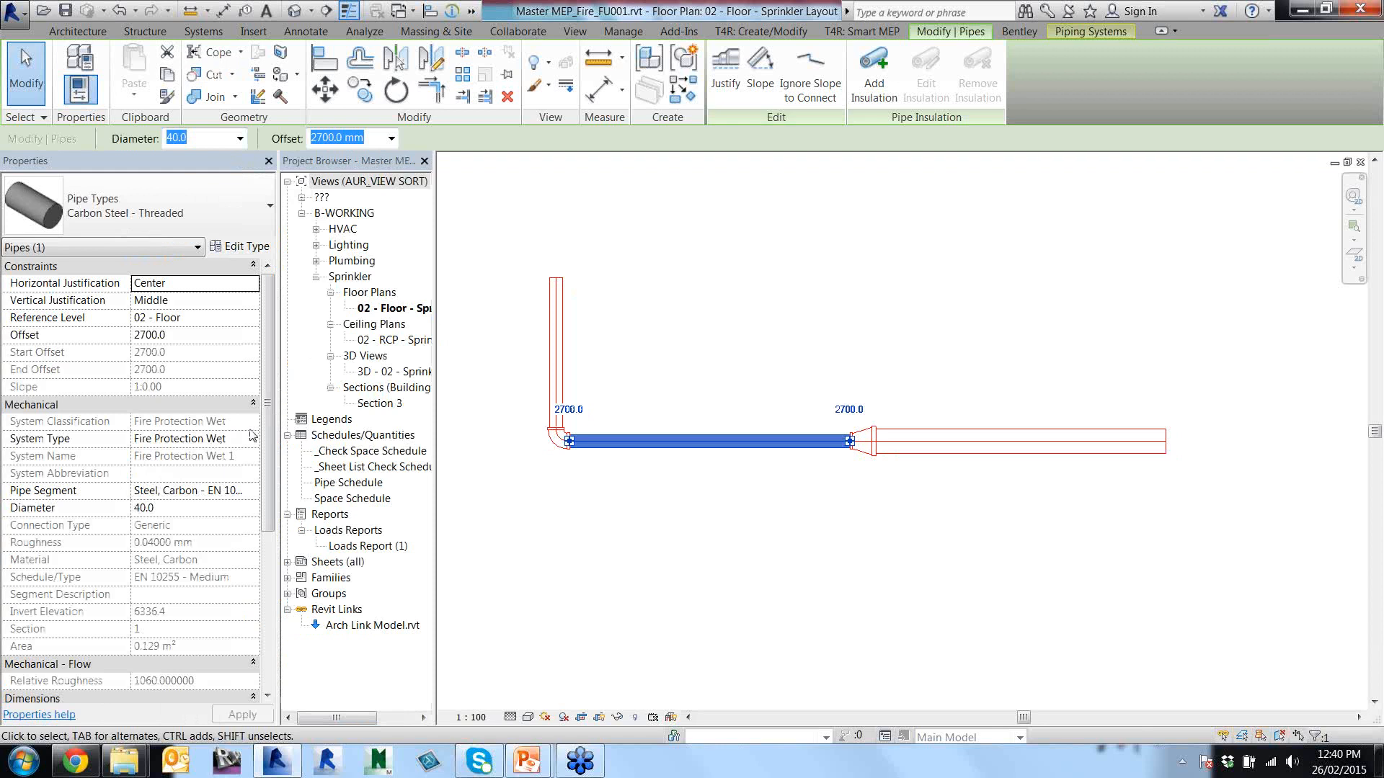
{"action": "scroll", "coordinate": [266, 419], "scroll_direction": "down", "scroll_amount": 1}
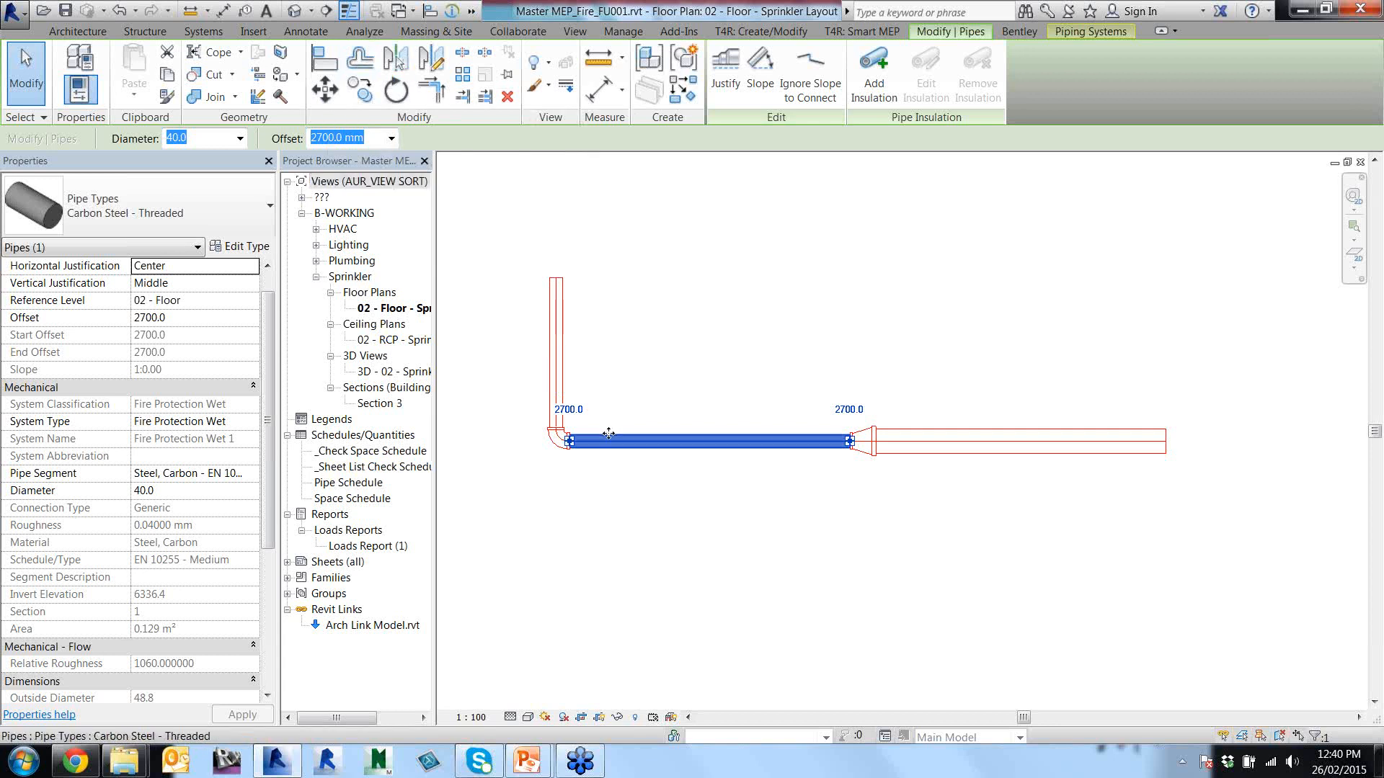
{"action": "left_click", "coordinate": [242, 139]}
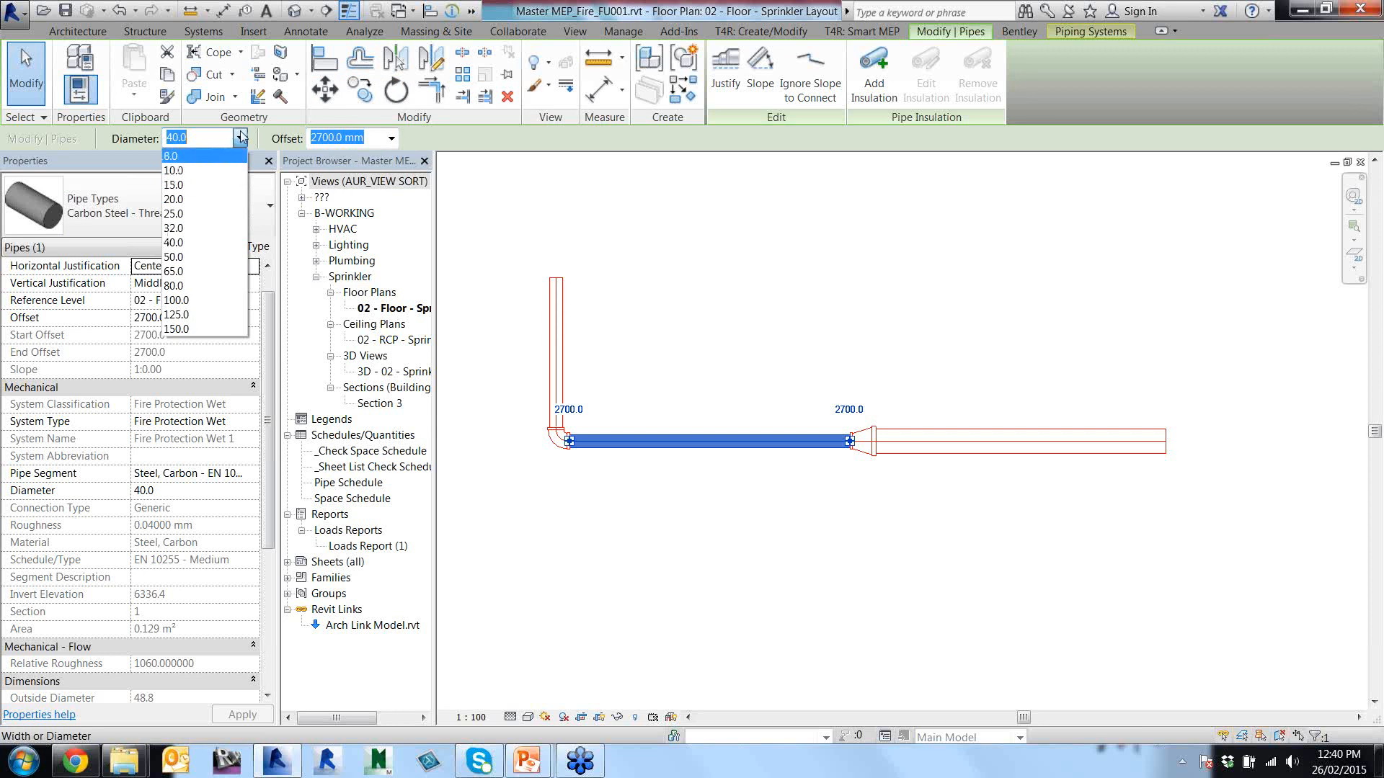
{"action": "left_click", "coordinate": [241, 138]}
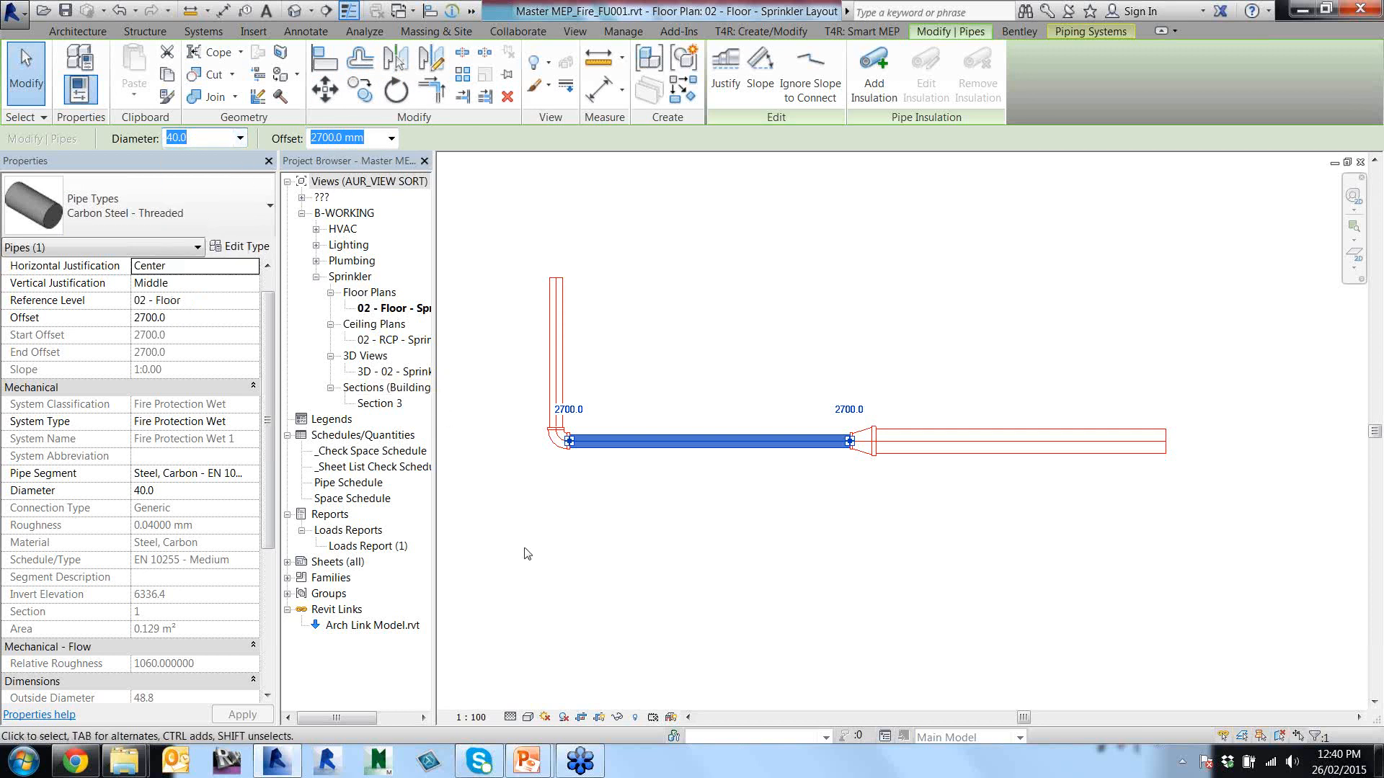
Restart pipe placement, try entering a custom diameter and check the sizes offered for Carbon Steel - Threaded pipe.
{"action": "right_click", "coordinate": [593, 437]}
{"action": "left_click", "coordinate": [669, 212]}
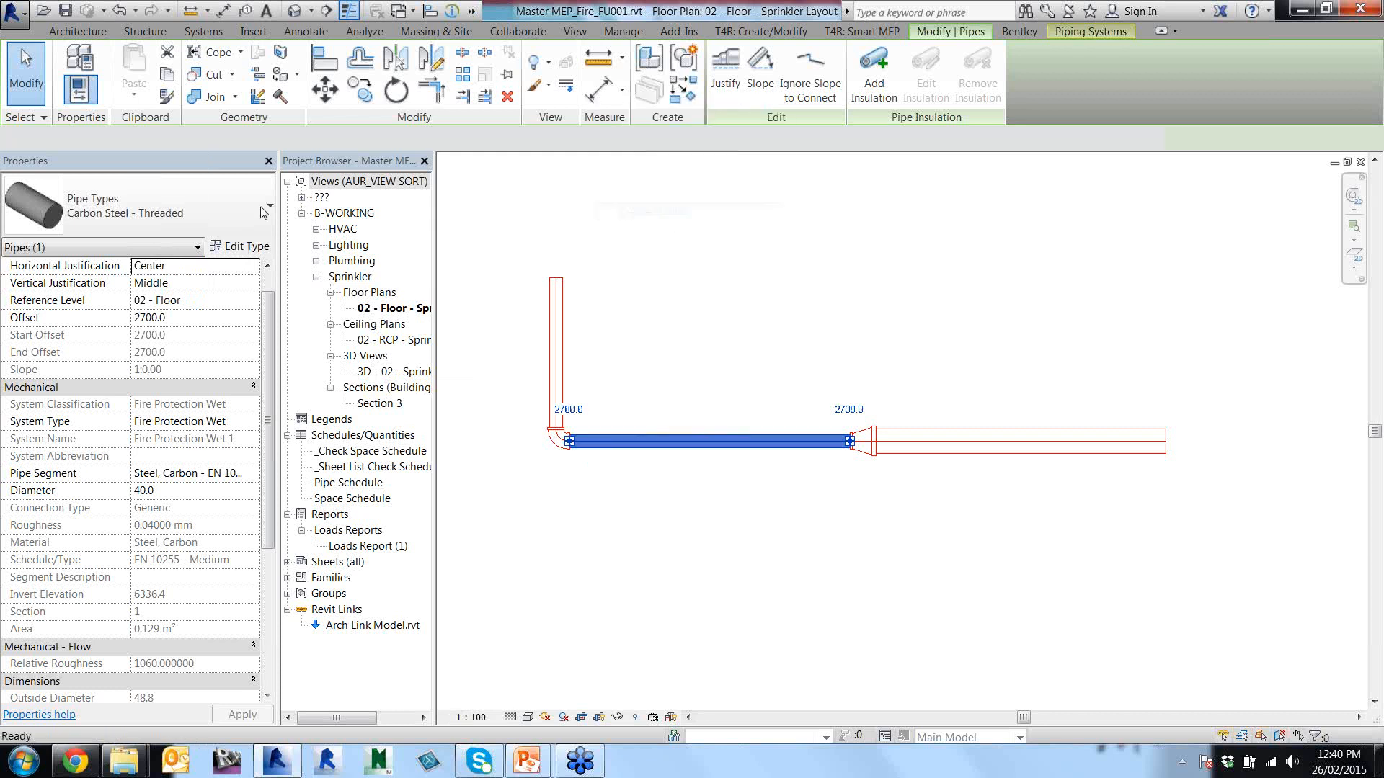
{"action": "left_click", "coordinate": [234, 139]}
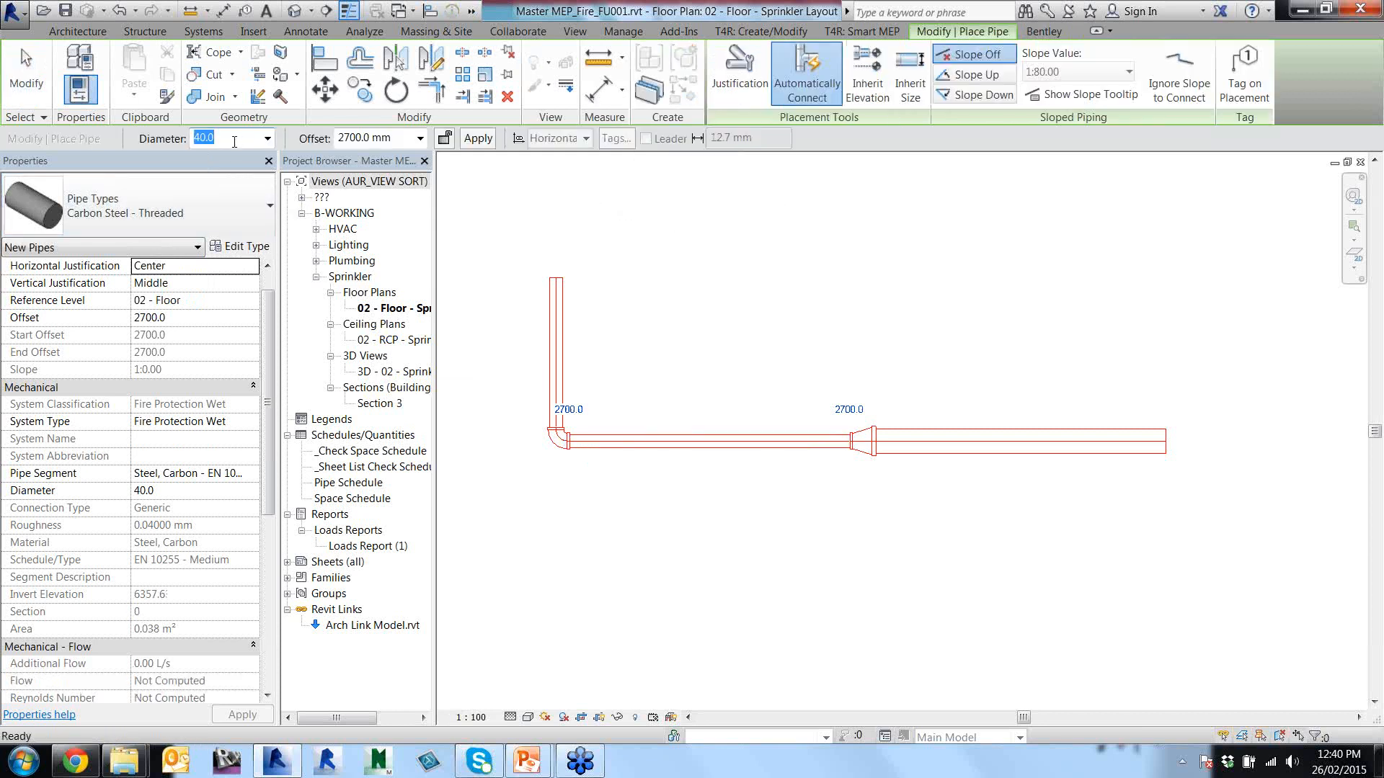
{"action": "type", "text": "4"}
{"action": "key", "text": "Return"}
{"action": "left_click", "coordinate": [266, 138]}
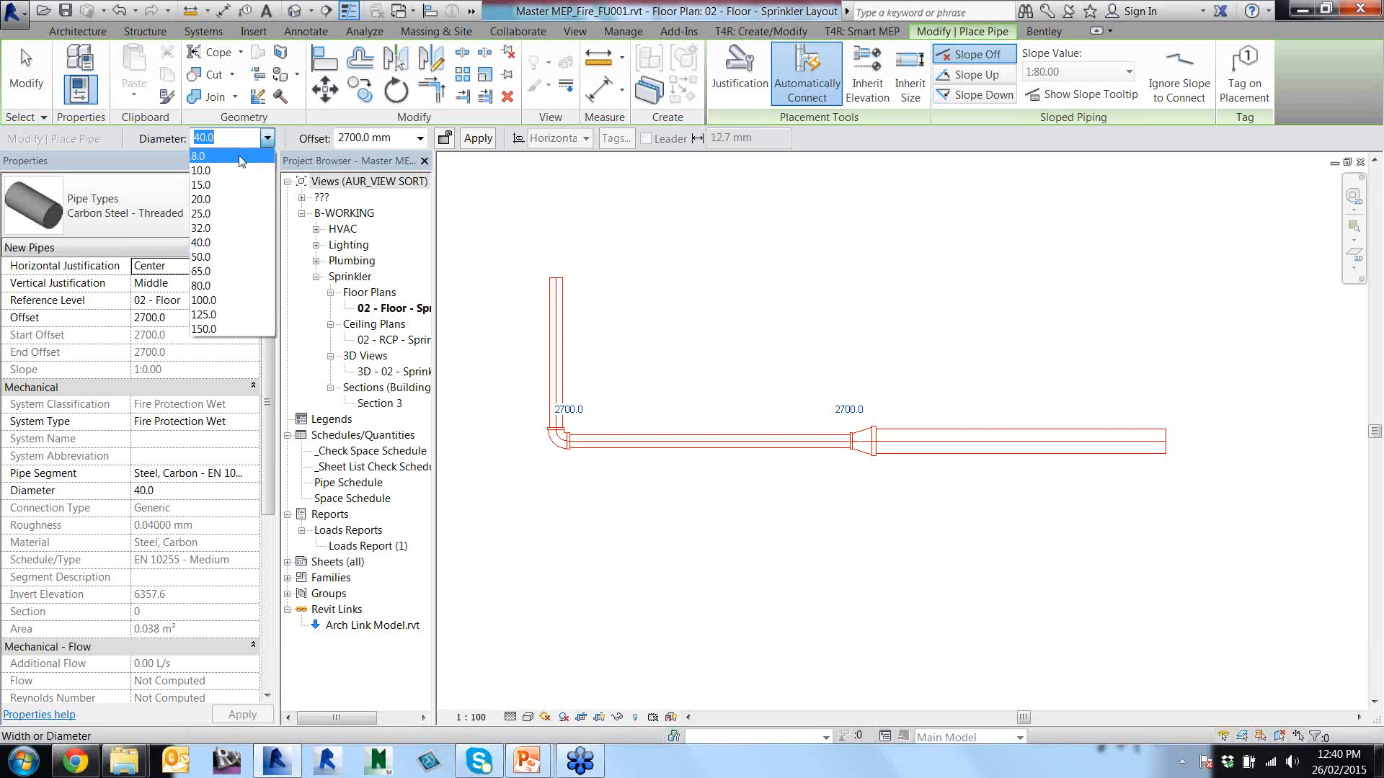
{"action": "left_click", "coordinate": [266, 138]}
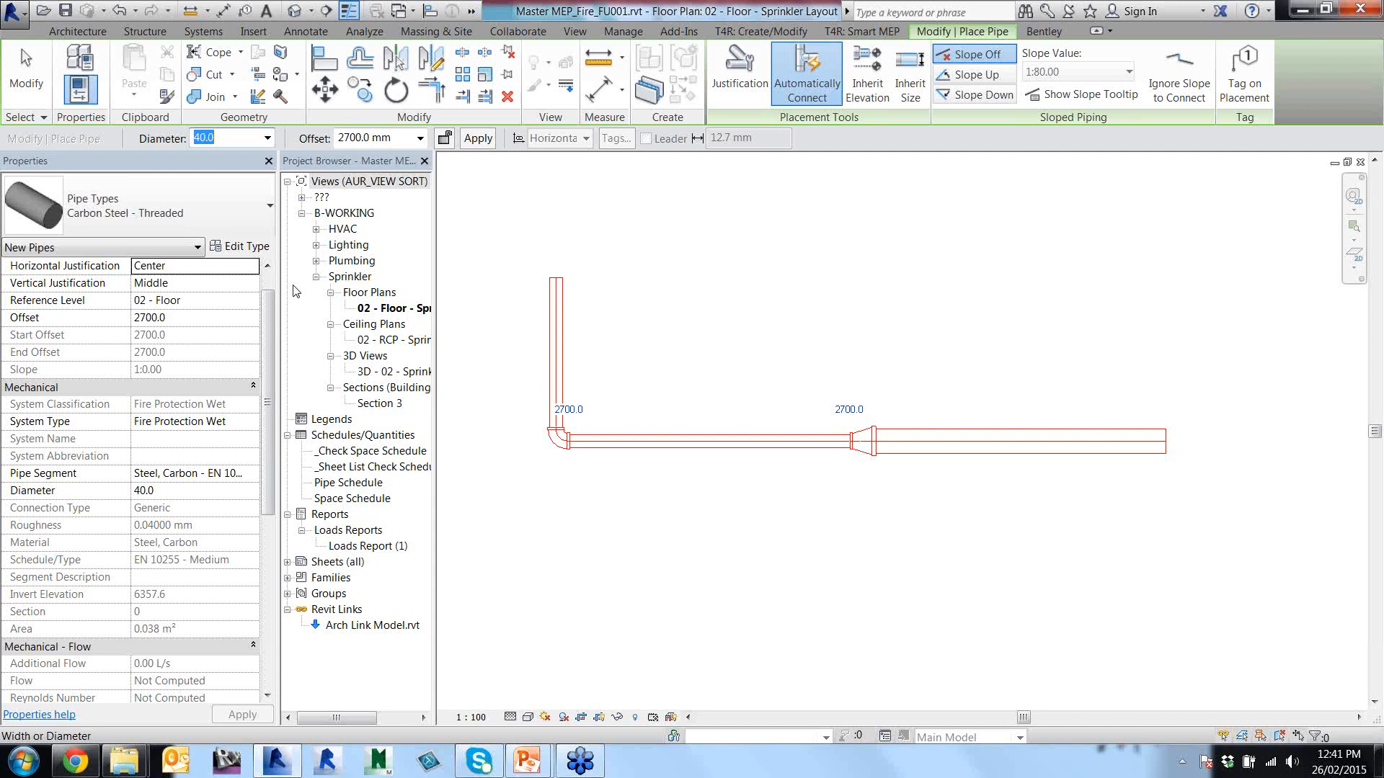
{"action": "left_click", "coordinate": [604, 488]}
{"action": "key", "text": "Escape"}
{"action": "key", "text": "Escape"}
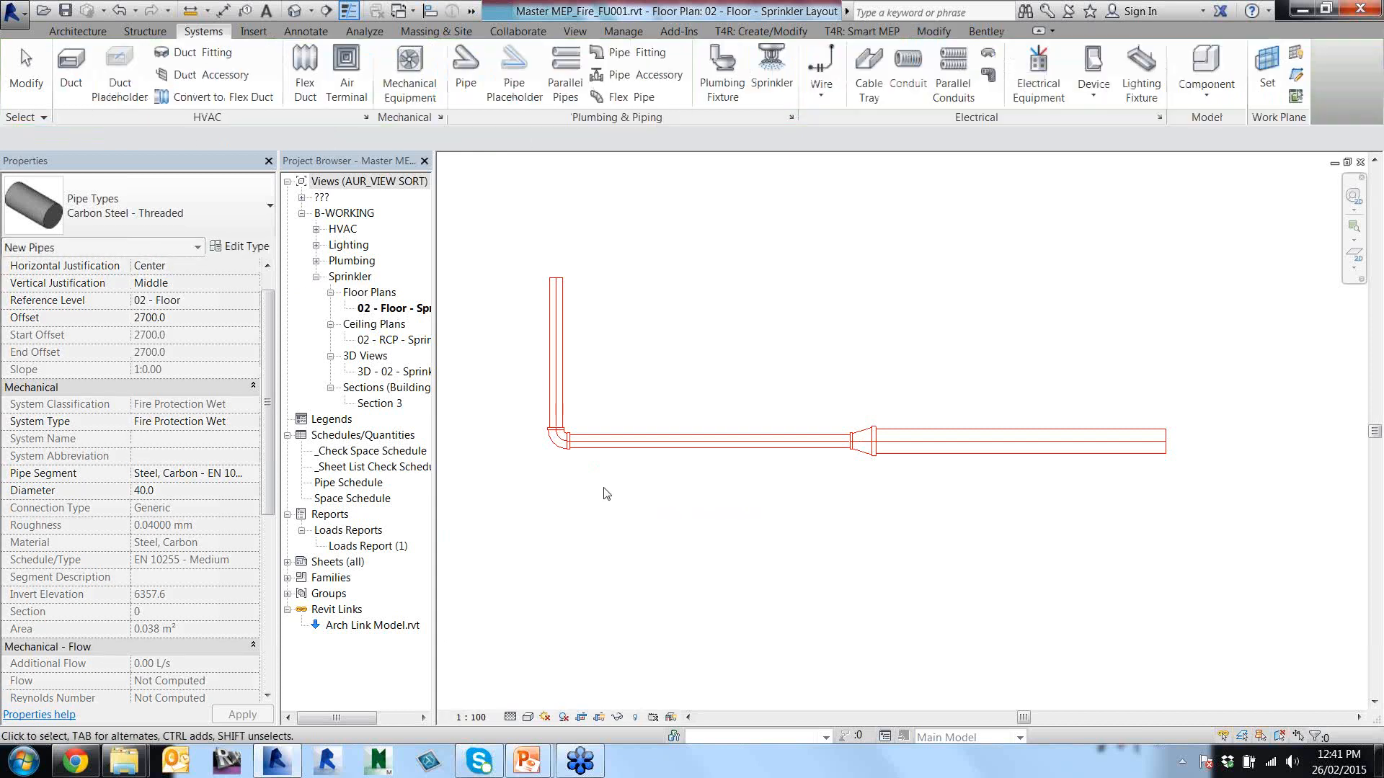
Open the pipe Segments and Sizes page in the project's Mechanical Settings.
{"action": "left_click", "coordinate": [607, 437]}
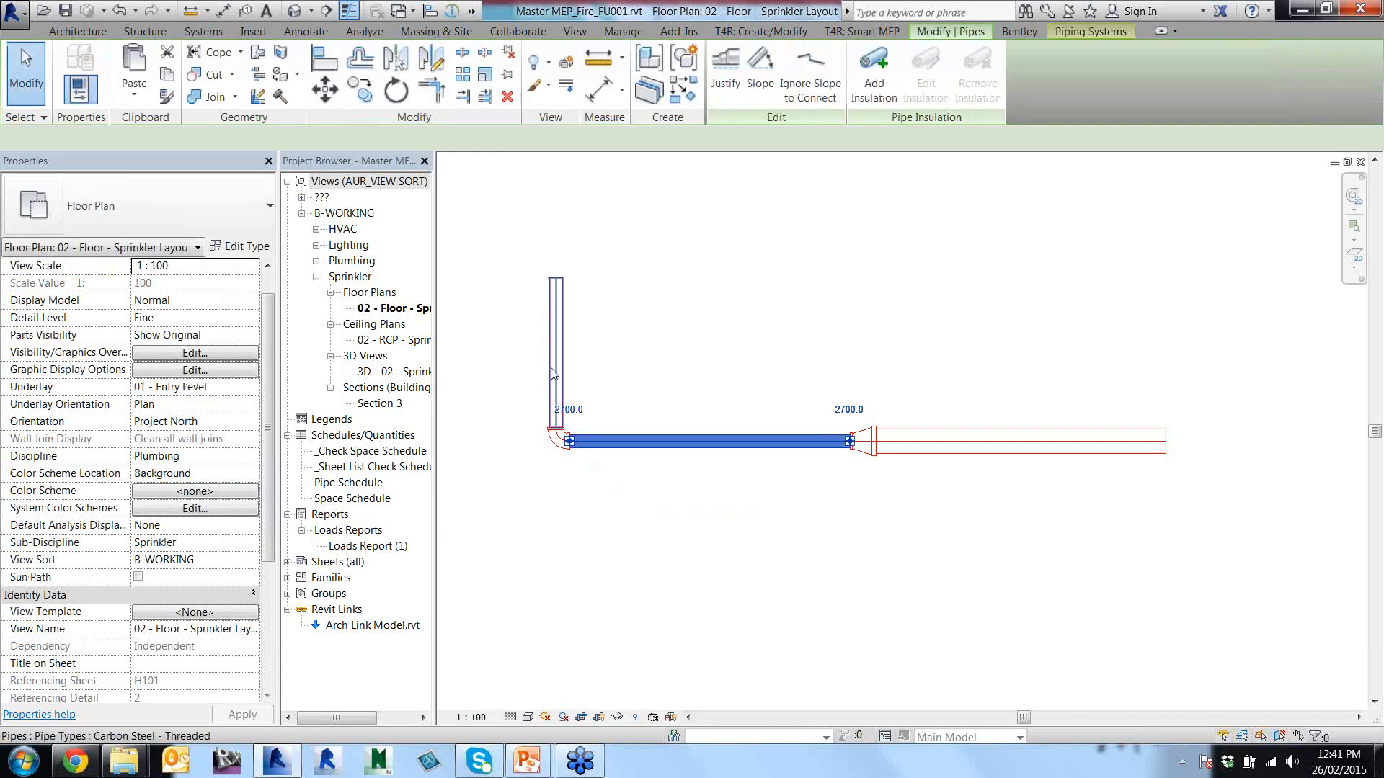
{"action": "key", "text": "Escape"}
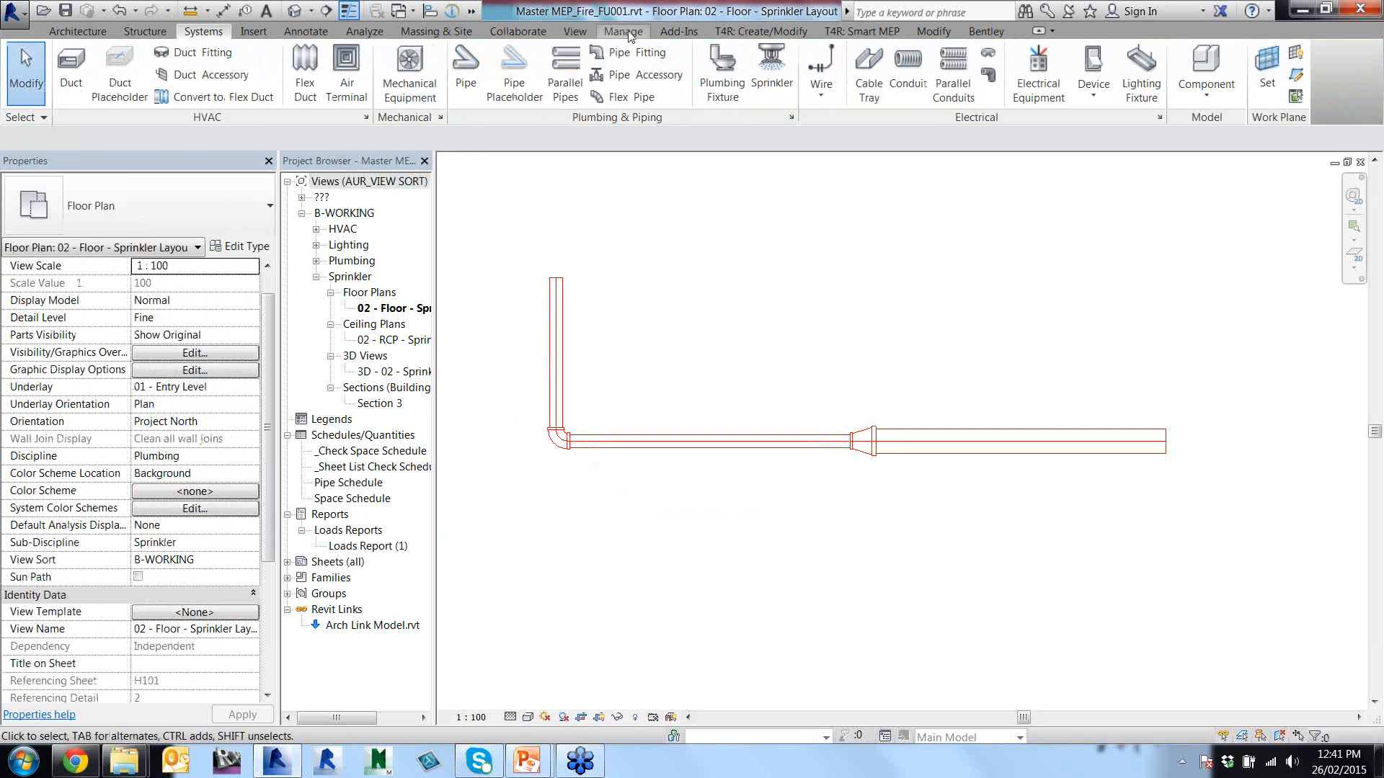
{"action": "left_click", "coordinate": [623, 31]}
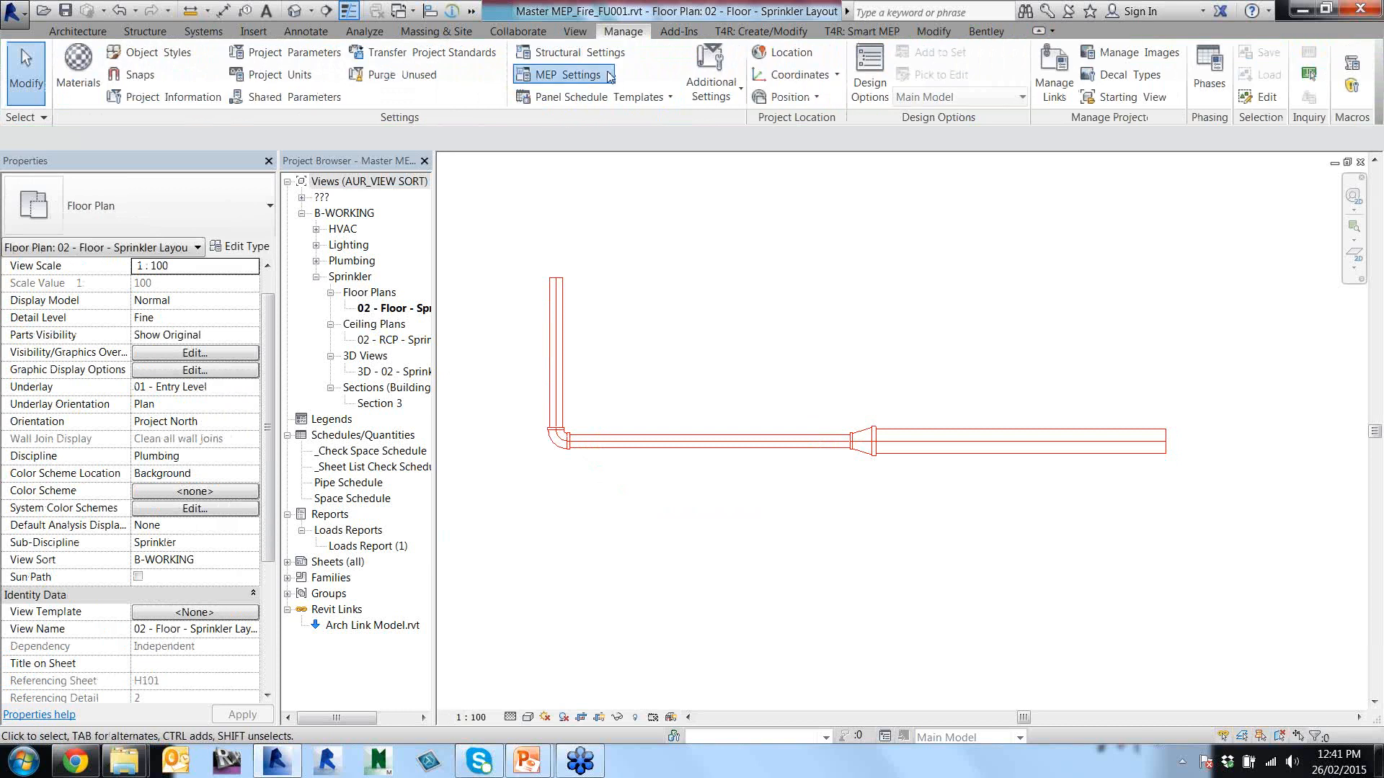
{"action": "left_click", "coordinate": [570, 74]}
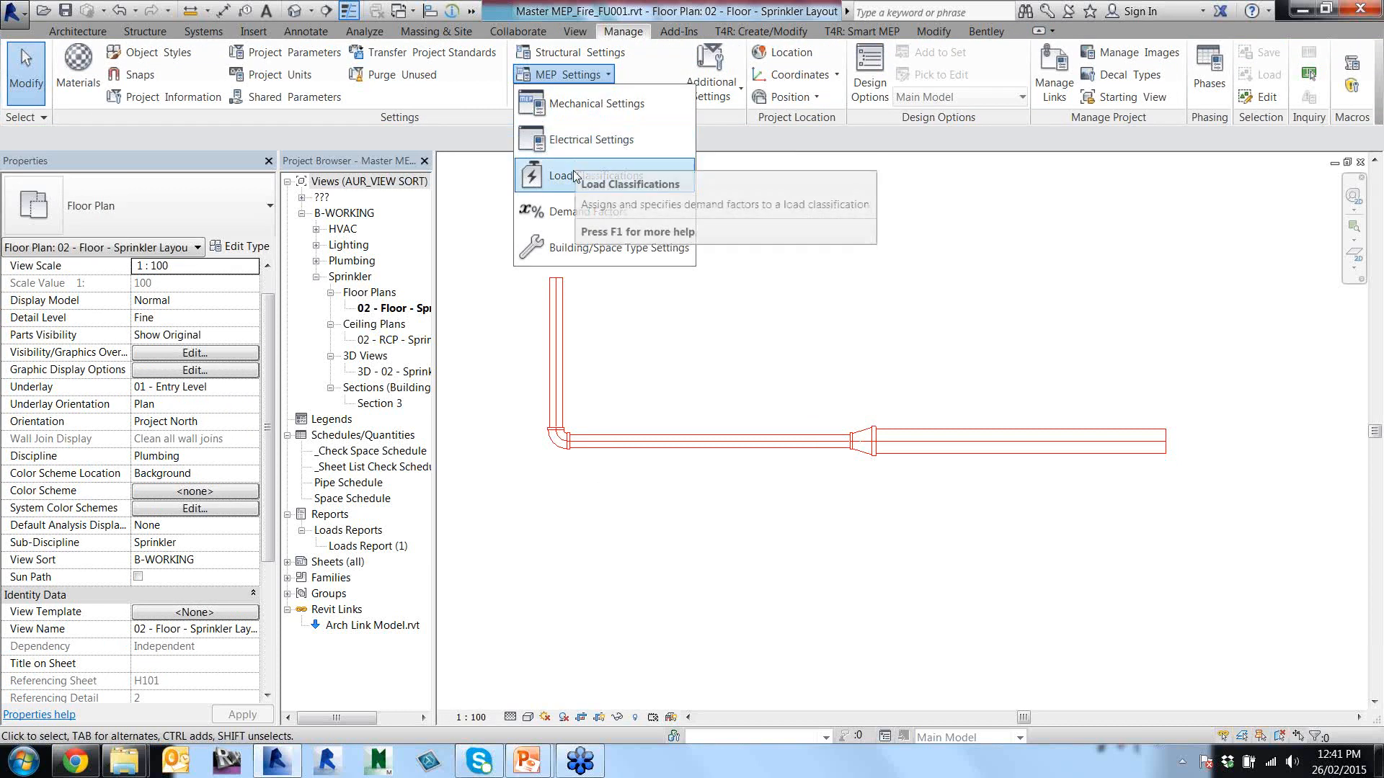
{"action": "left_click", "coordinate": [593, 106]}
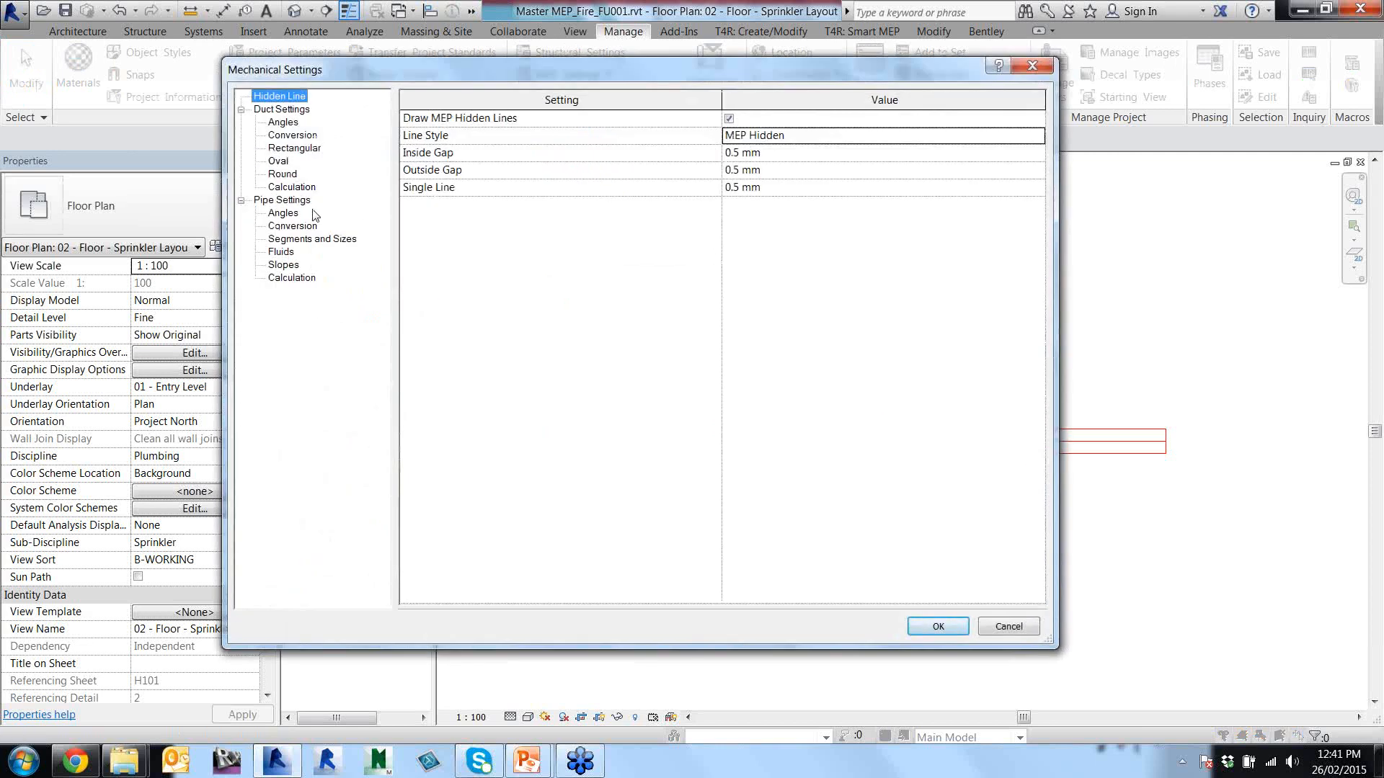
{"action": "left_click", "coordinate": [280, 200]}
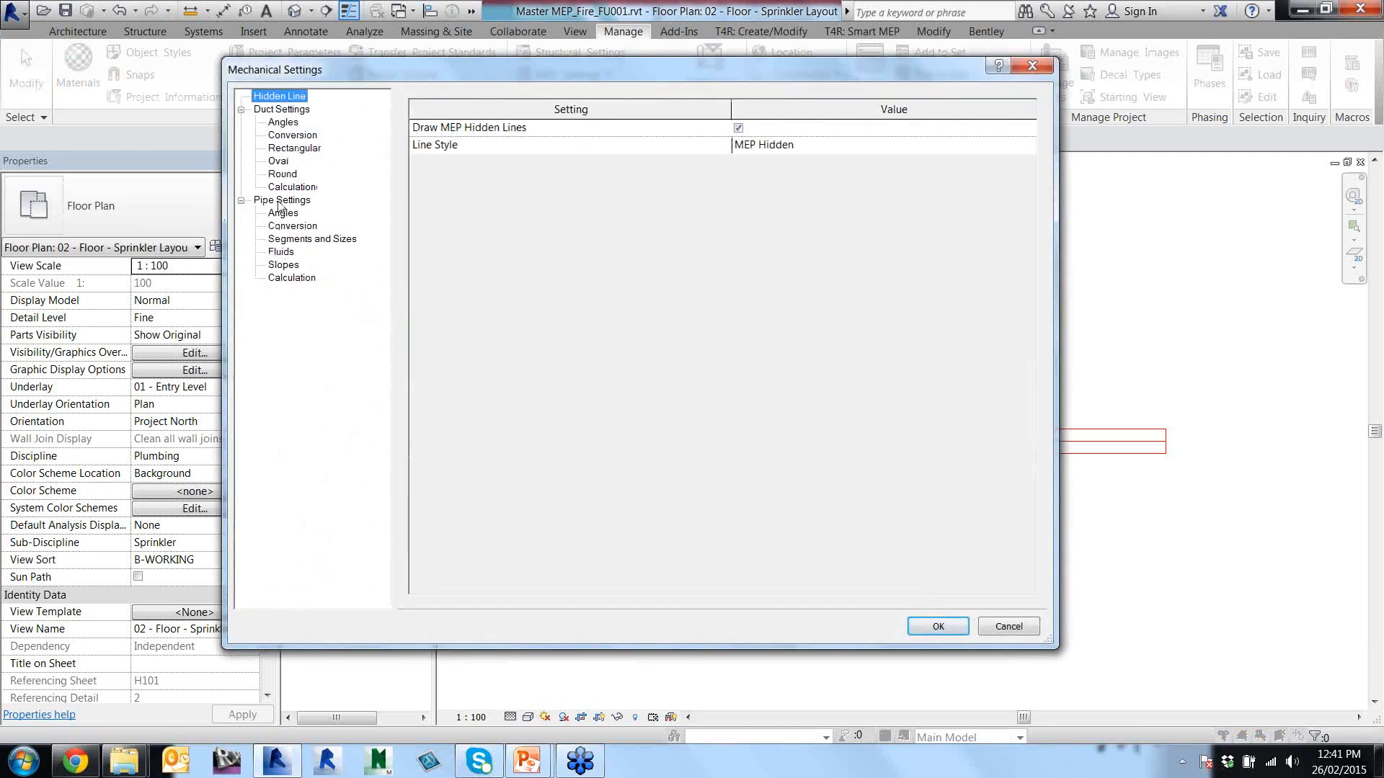
{"action": "left_click", "coordinate": [301, 240]}
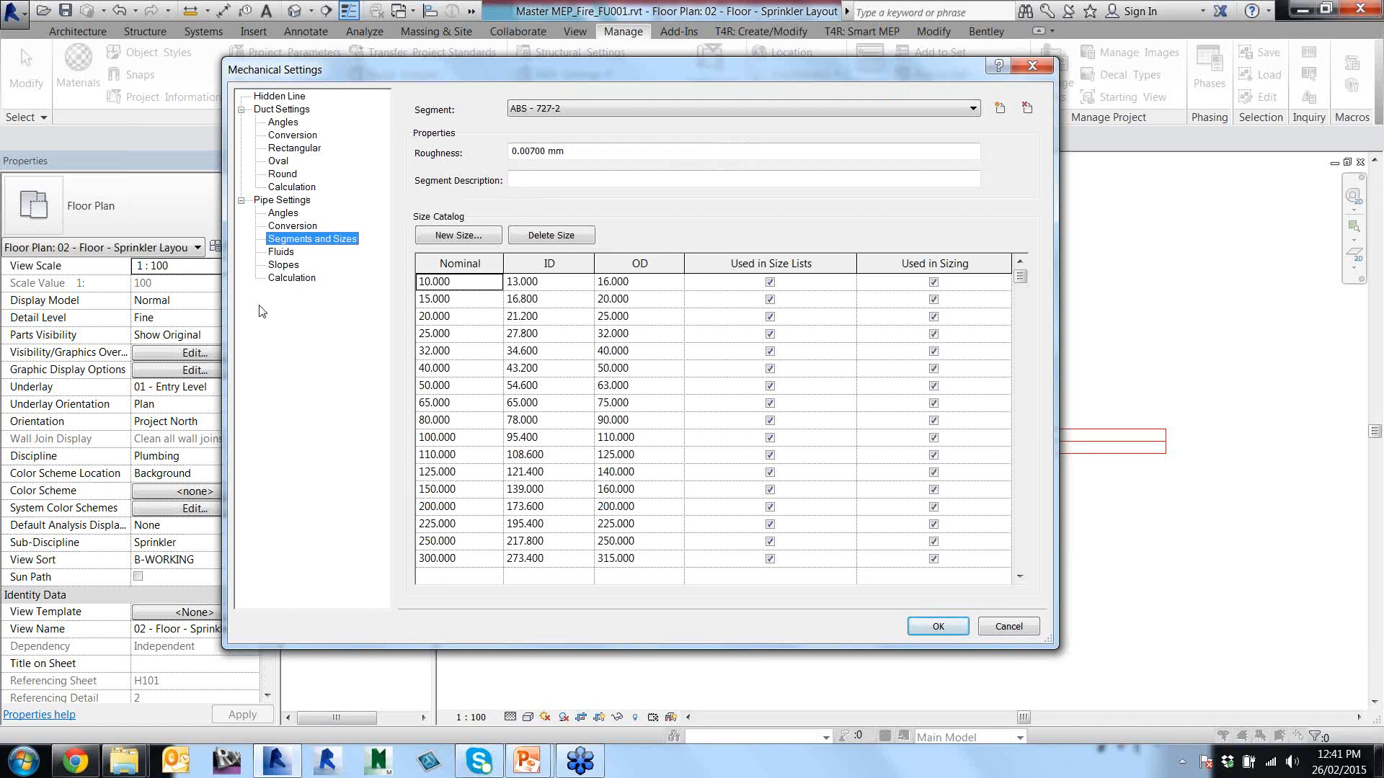
Review the list of available pipe segments and close the Mechanical Settings without changes.
{"action": "left_click", "coordinate": [972, 108]}
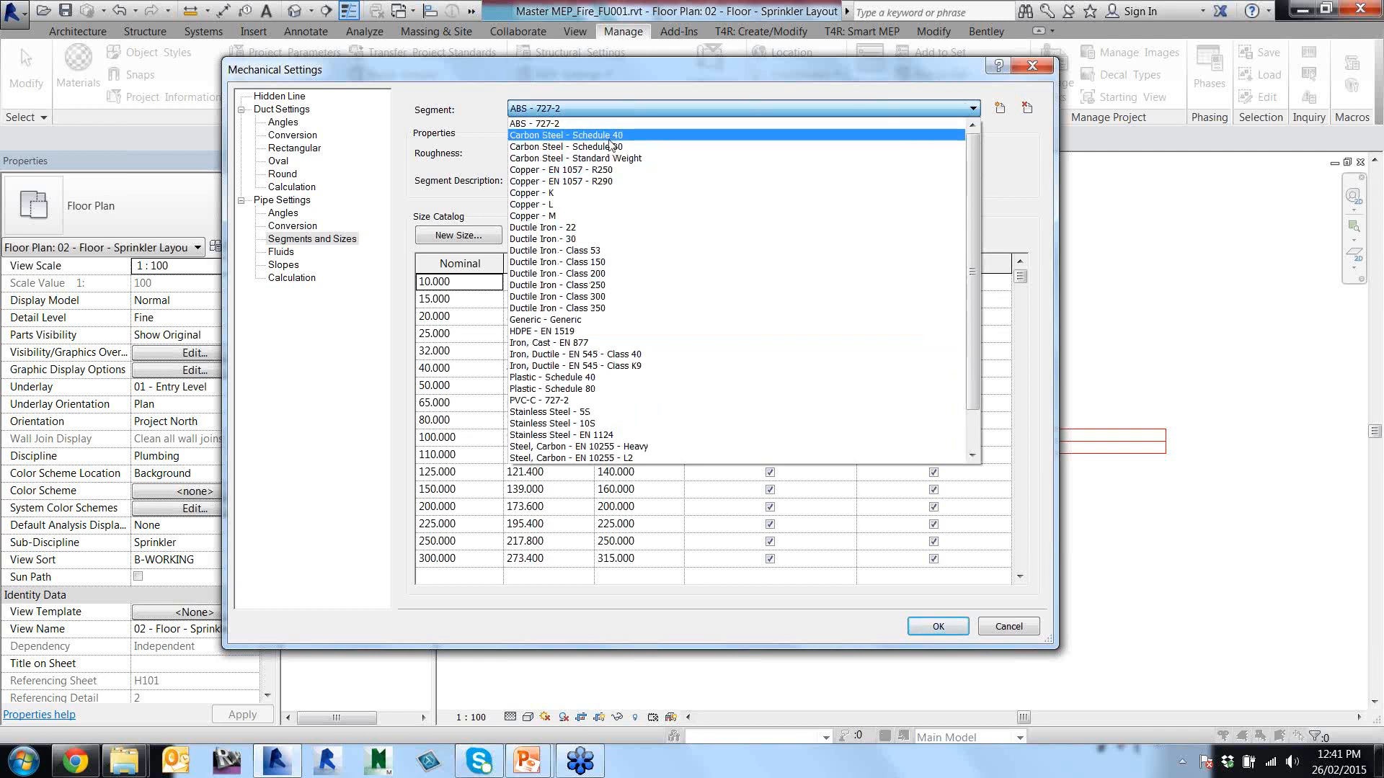
{"action": "left_click", "coordinate": [1124, 242]}
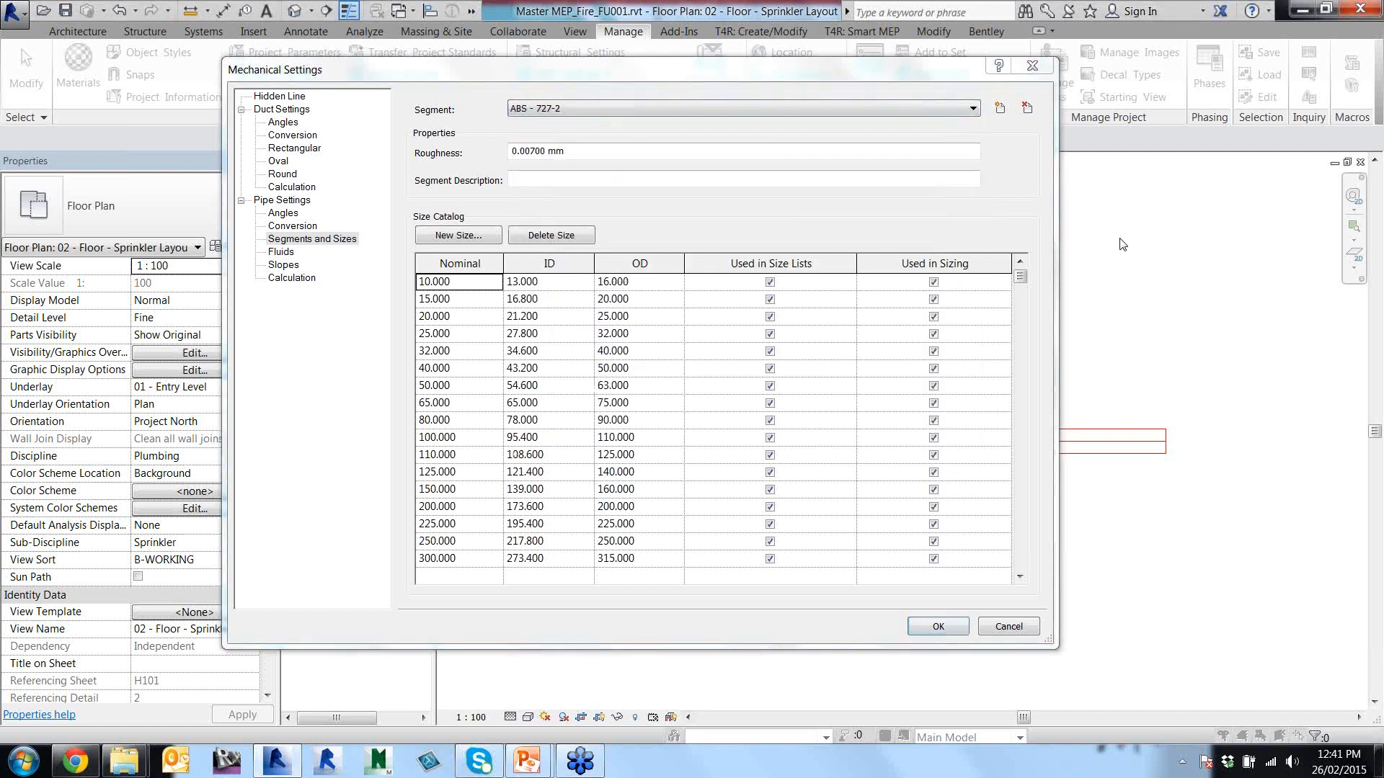
{"action": "left_click", "coordinate": [757, 110]}
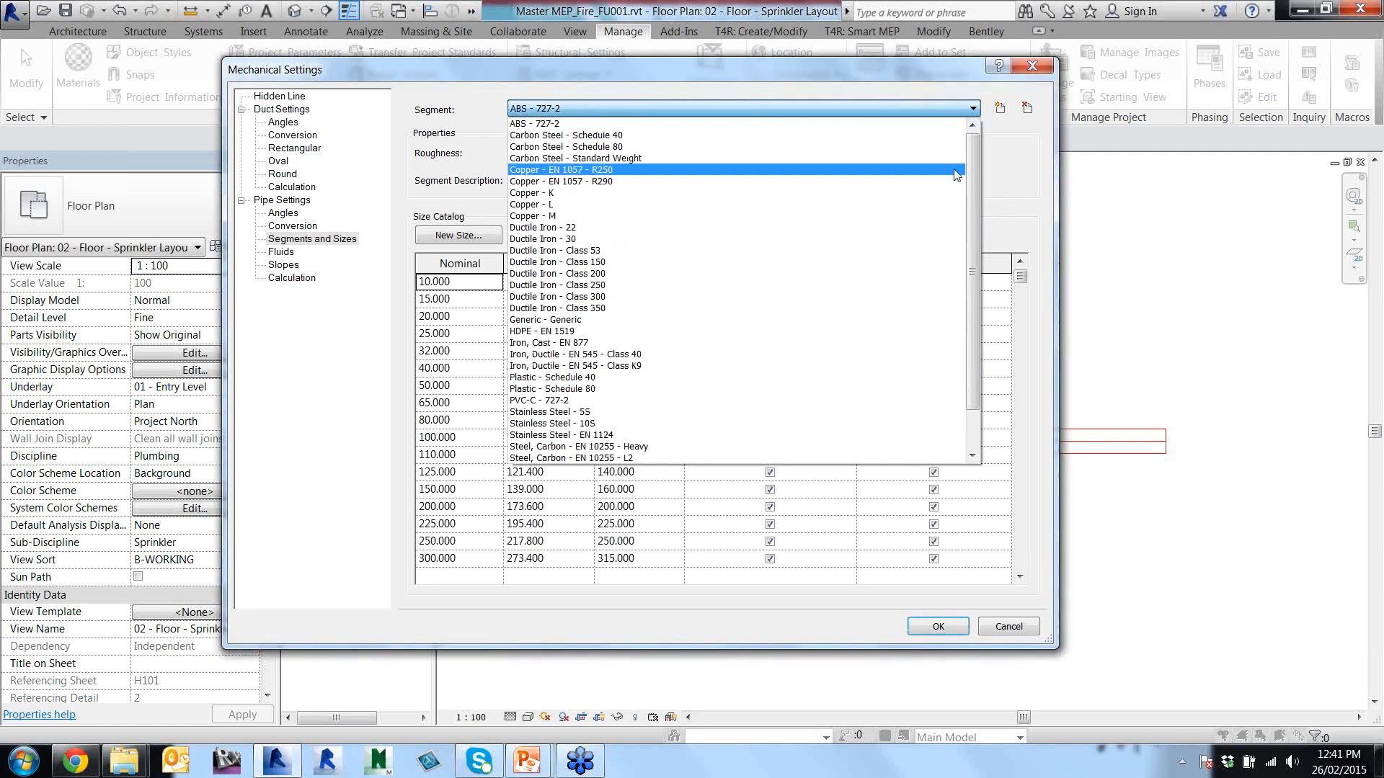
{"action": "scroll", "coordinate": [965, 170], "scroll_direction": "up", "scroll_amount": 1}
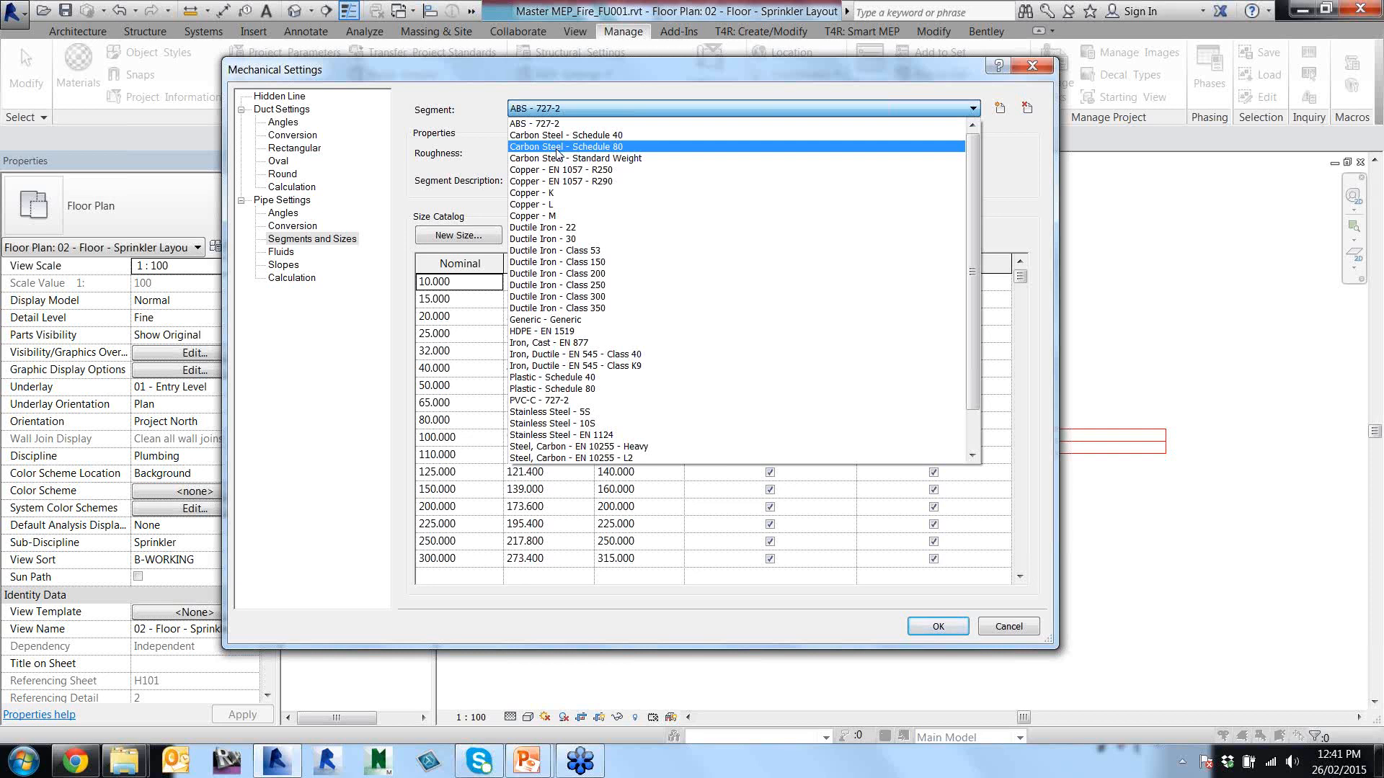
{"action": "left_click_drag", "start_coordinate": [972, 170], "coordinate": [970, 177]}
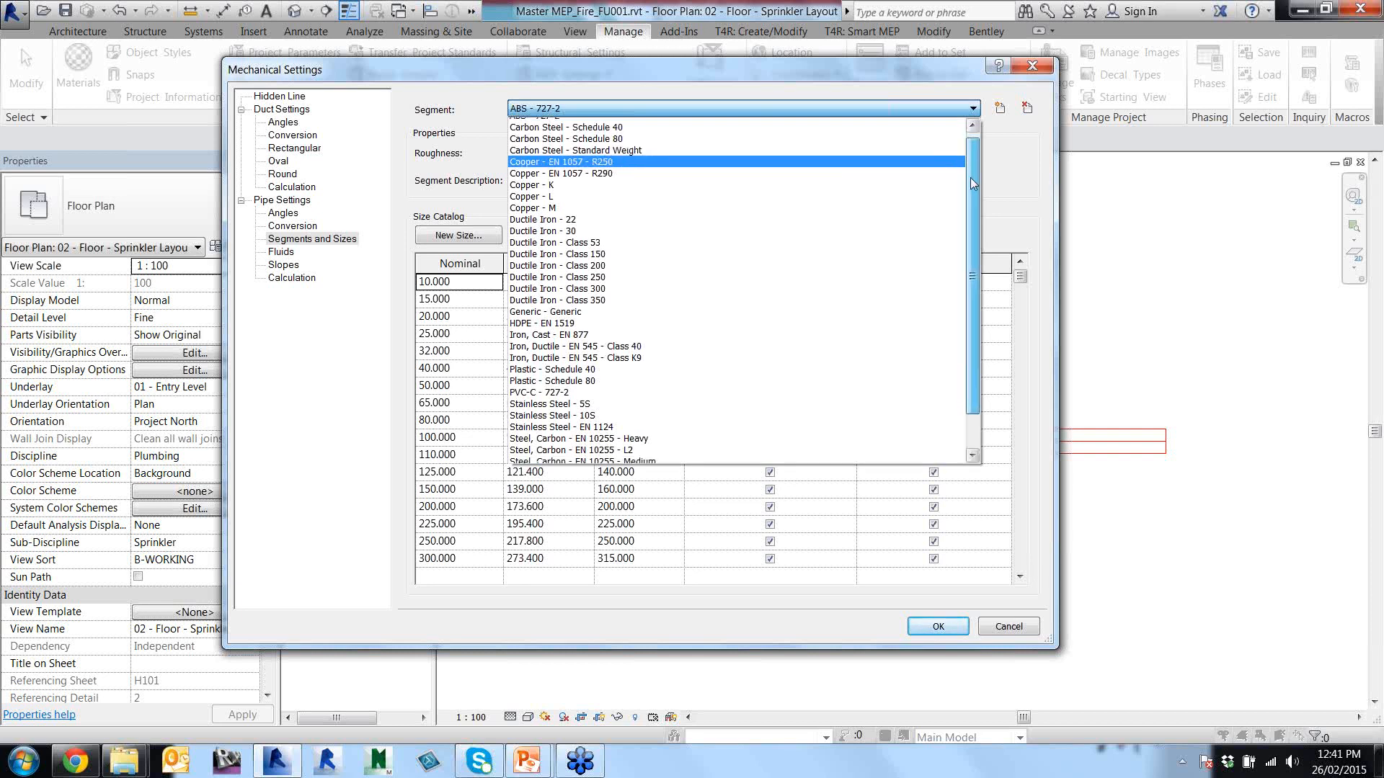
{"action": "left_click", "coordinate": [1018, 633]}
{"action": "left_click", "coordinate": [1009, 627]}
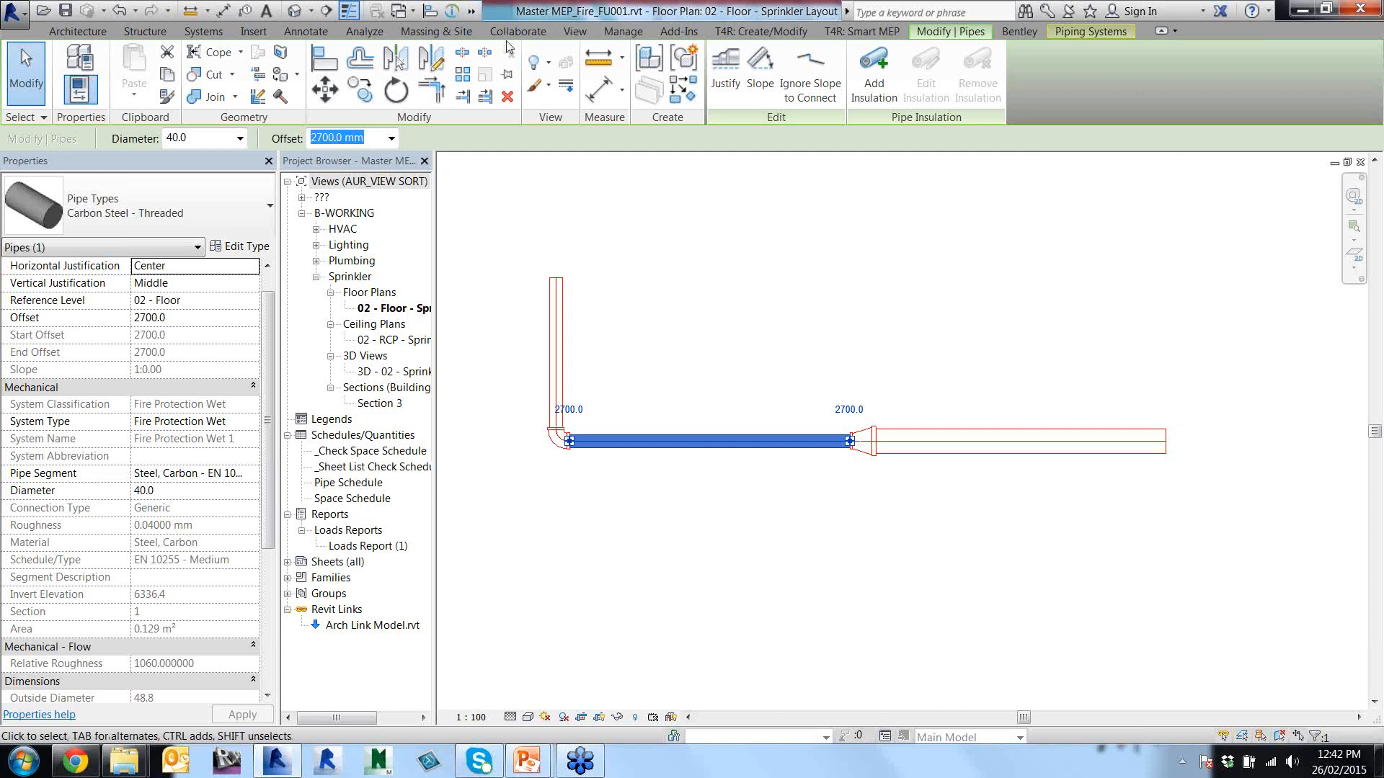
Reopen the pipe Segments and Sizes settings and display the size catalog of the Steel, Carbon - EN 10255 - Heavy segment.
{"action": "left_click", "coordinate": [610, 36]}
{"action": "left_click", "coordinate": [583, 76]}
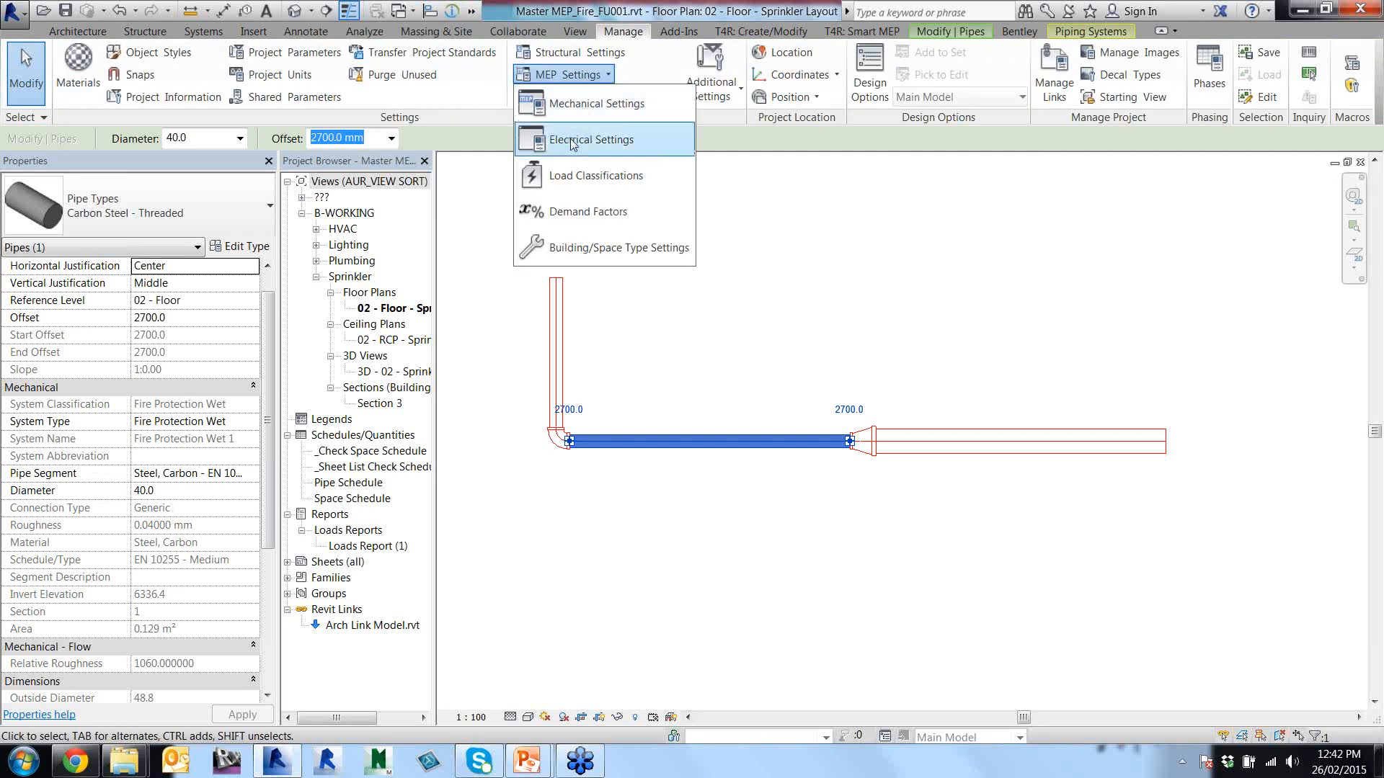
{"action": "left_click", "coordinate": [570, 138]}
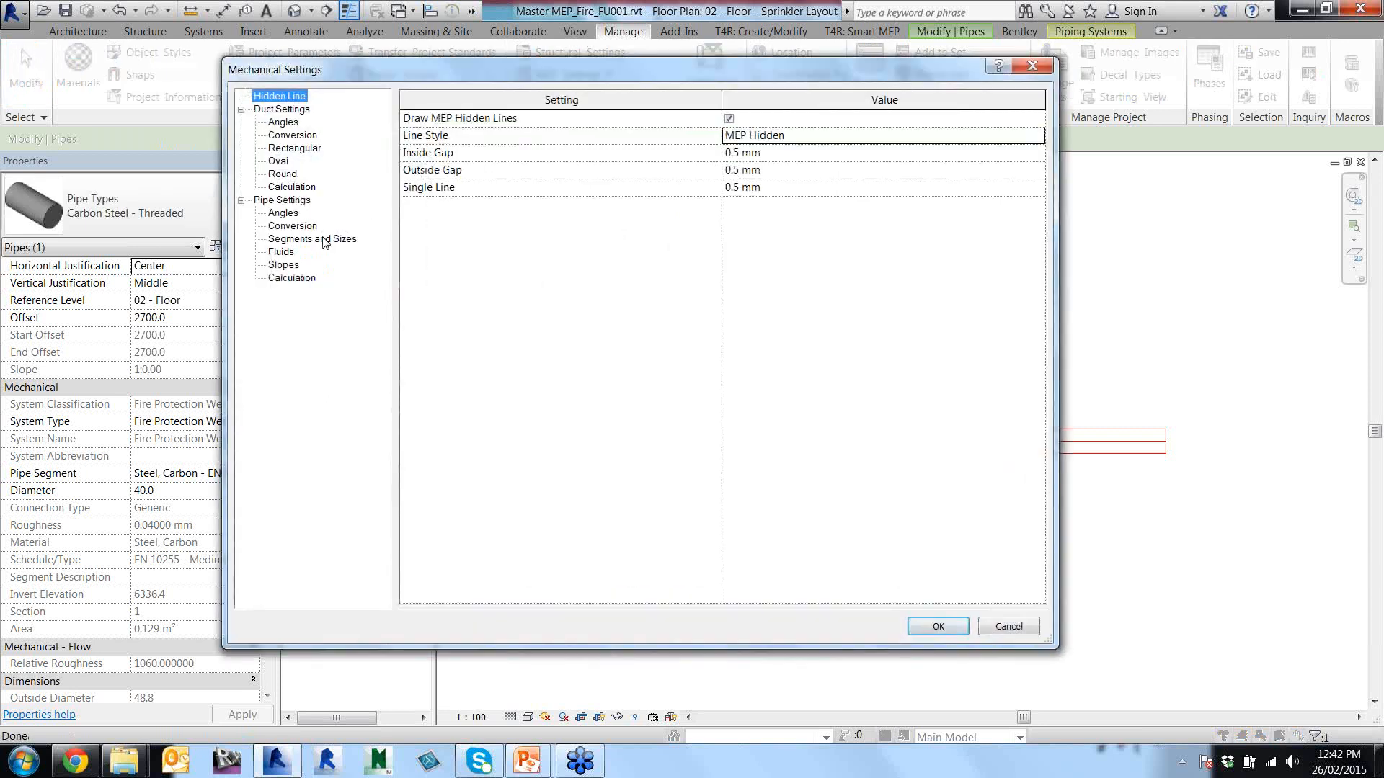
{"action": "left_click", "coordinate": [317, 238]}
{"action": "left_click", "coordinate": [678, 109]}
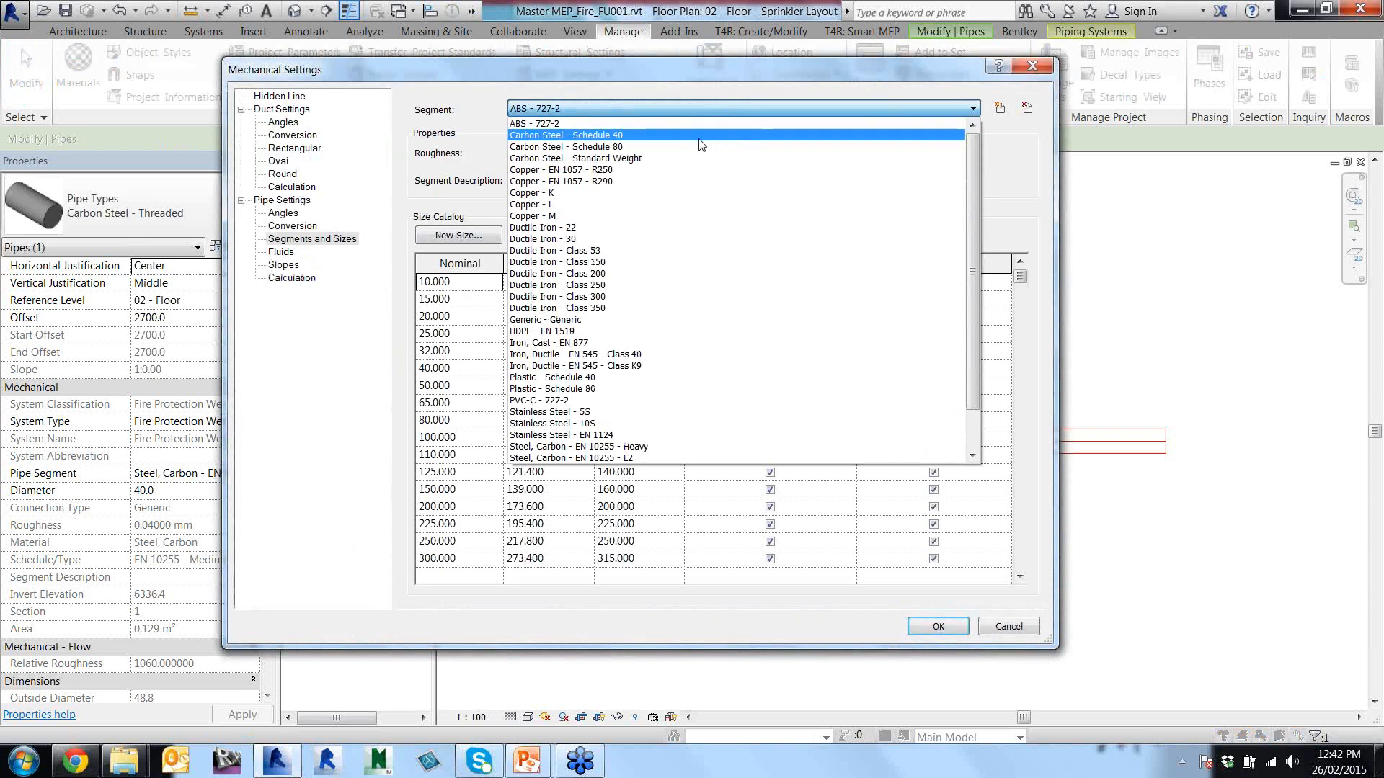
{"action": "left_click", "coordinate": [584, 448]}
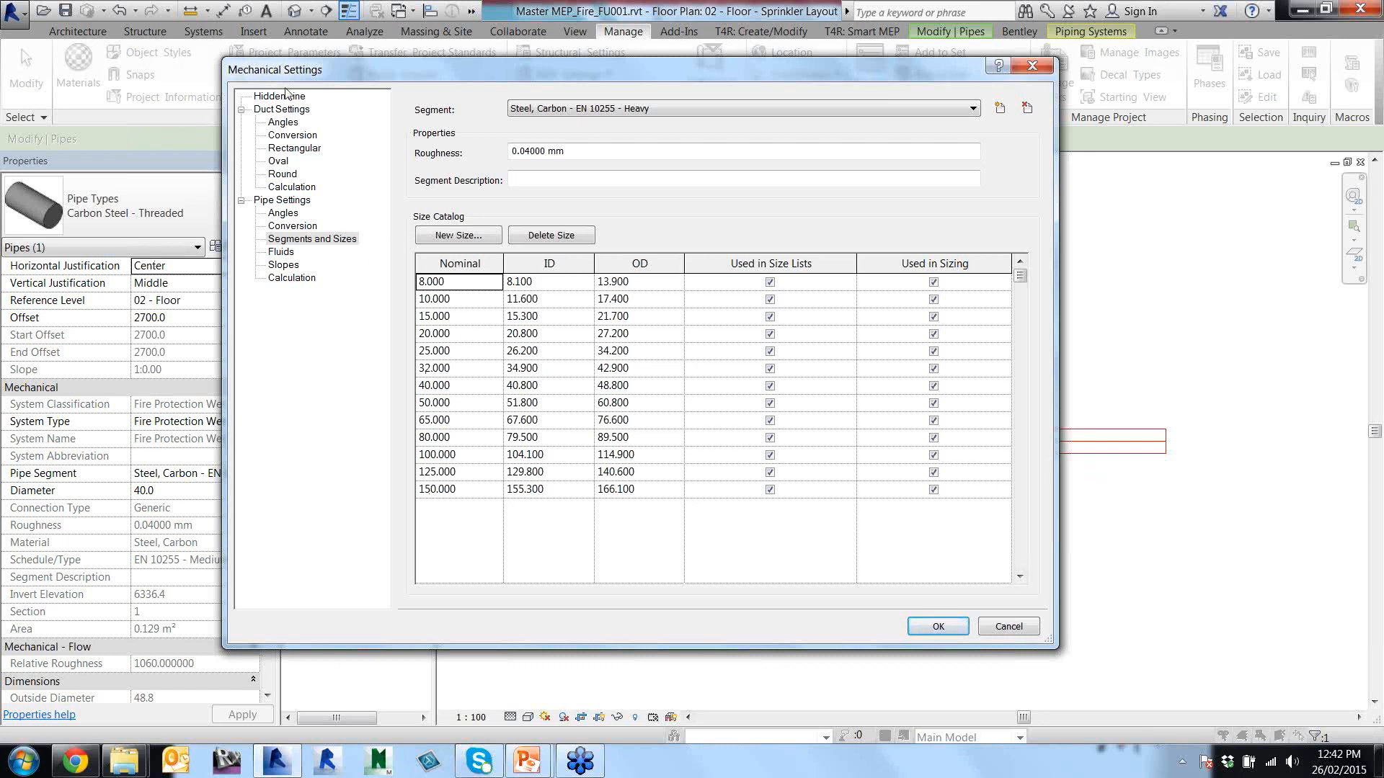
Reposition the Mechanical Settings dialog to compare the pipe's properties and browse the segment list, keeping the Heavy segment selected.
{"action": "left_click_drag", "start_coordinate": [366, 72], "coordinate": [490, 76]}
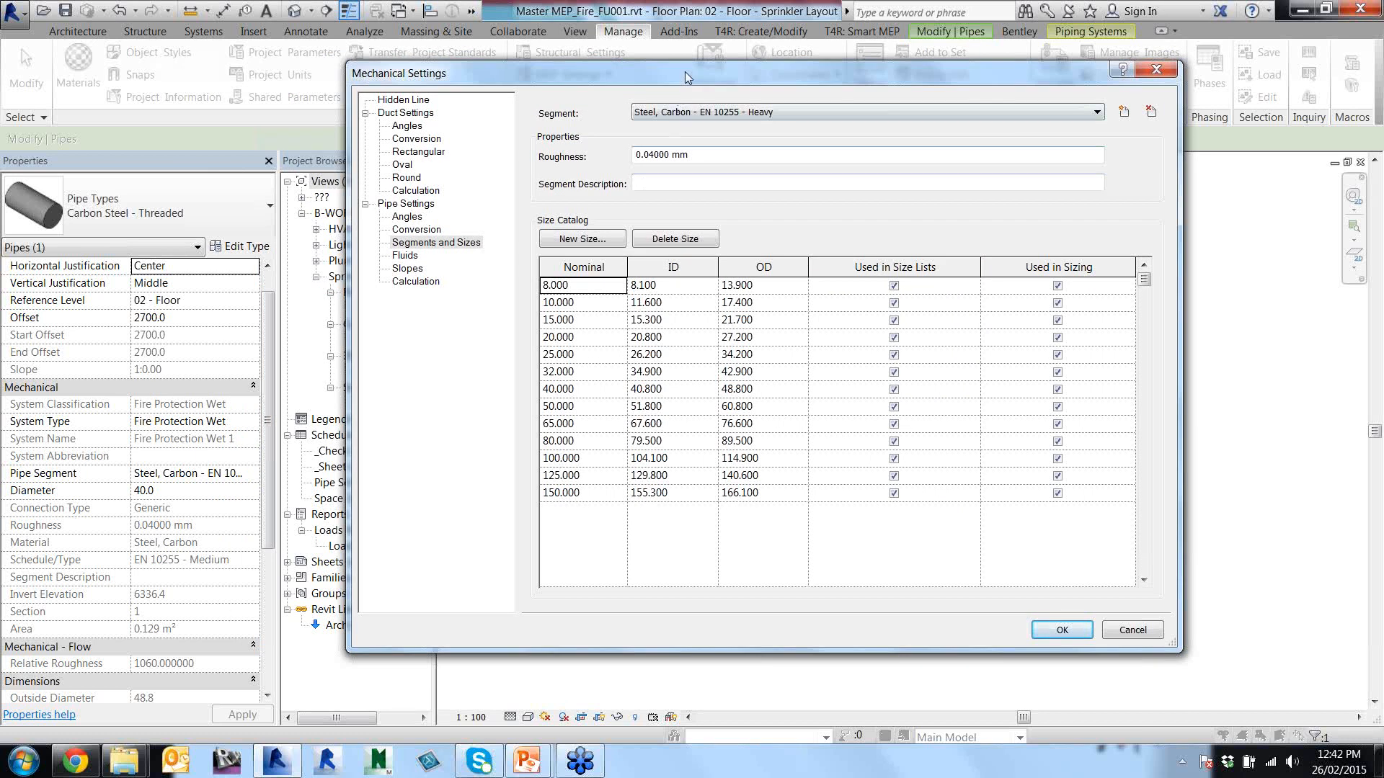
{"action": "left_click_drag", "start_coordinate": [685, 72], "coordinate": [581, 86]}
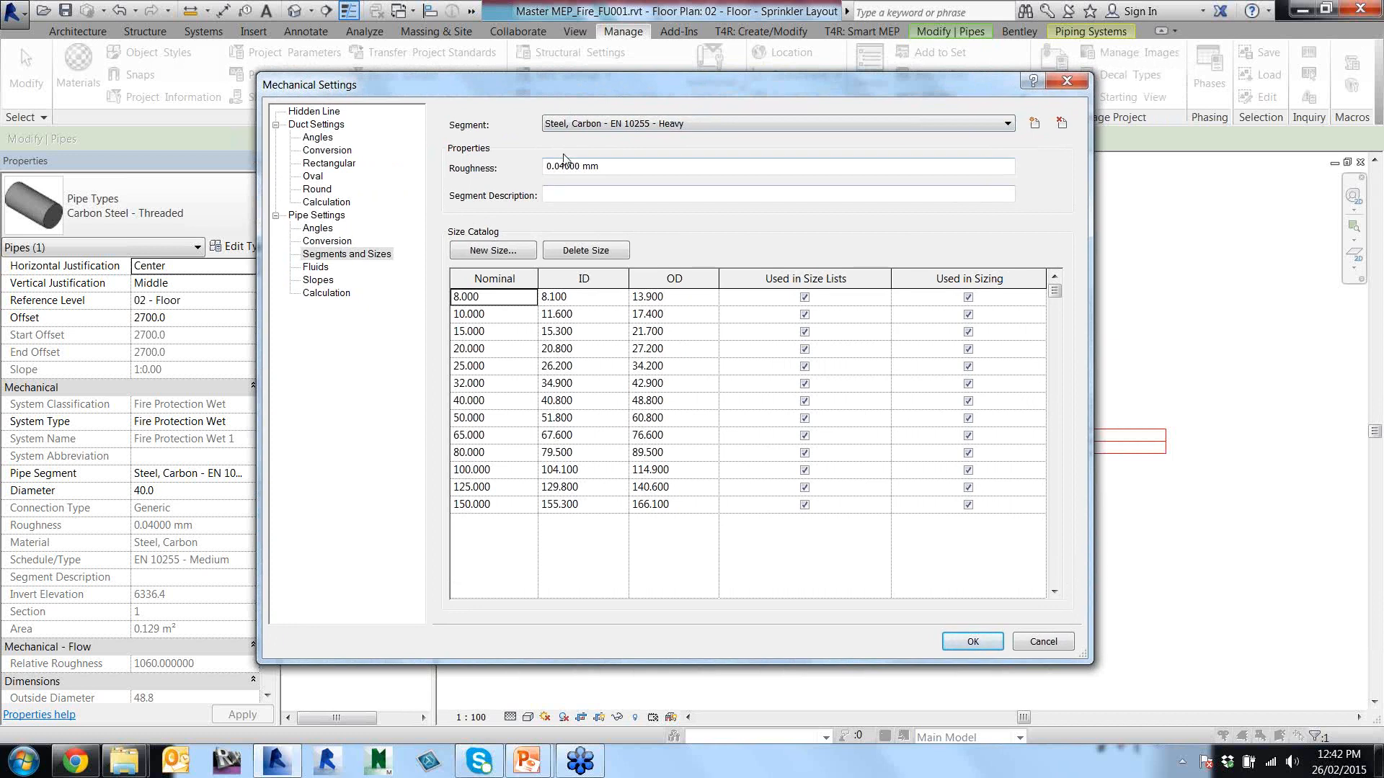
{"action": "left_click", "coordinate": [999, 125]}
{"action": "scroll", "coordinate": [705, 185], "scroll_direction": "up", "scroll_amount": 3}
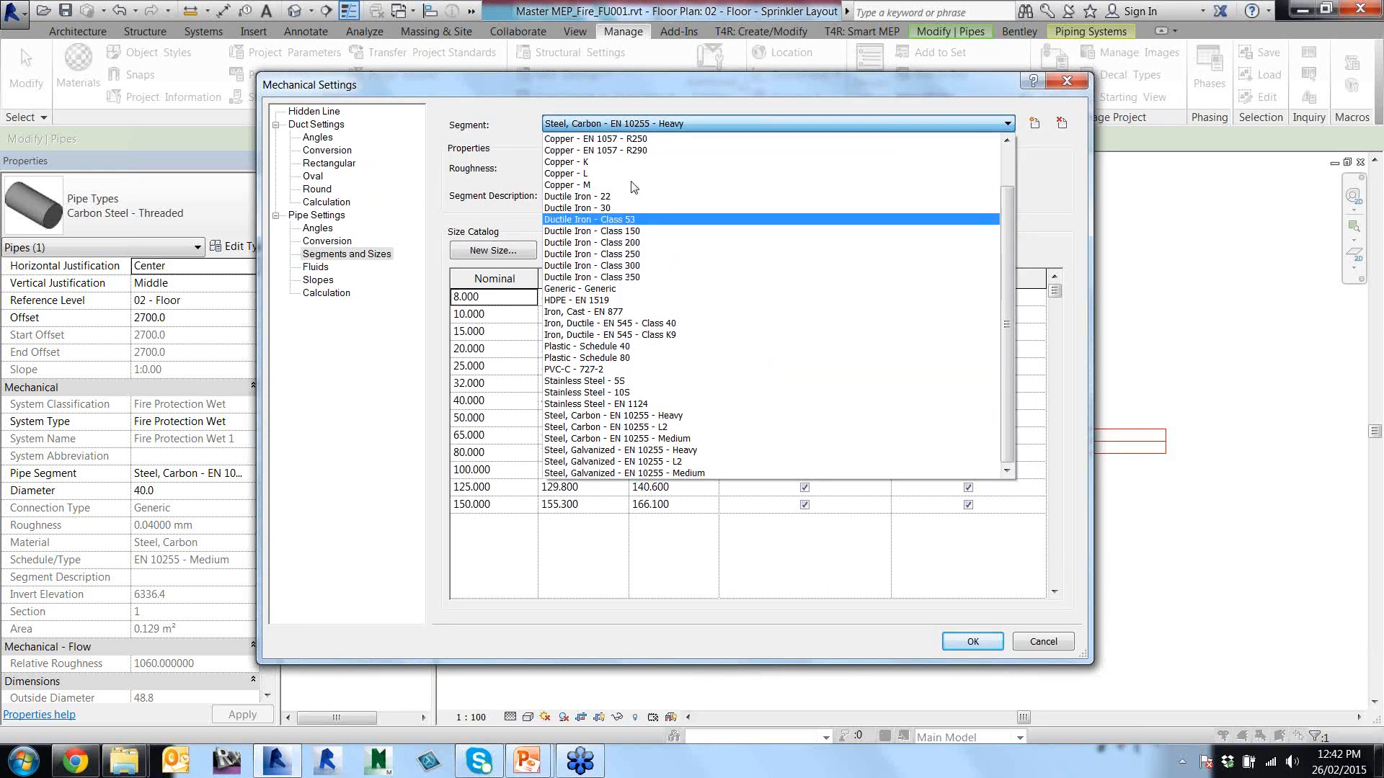
{"action": "left_click", "coordinate": [785, 123]}
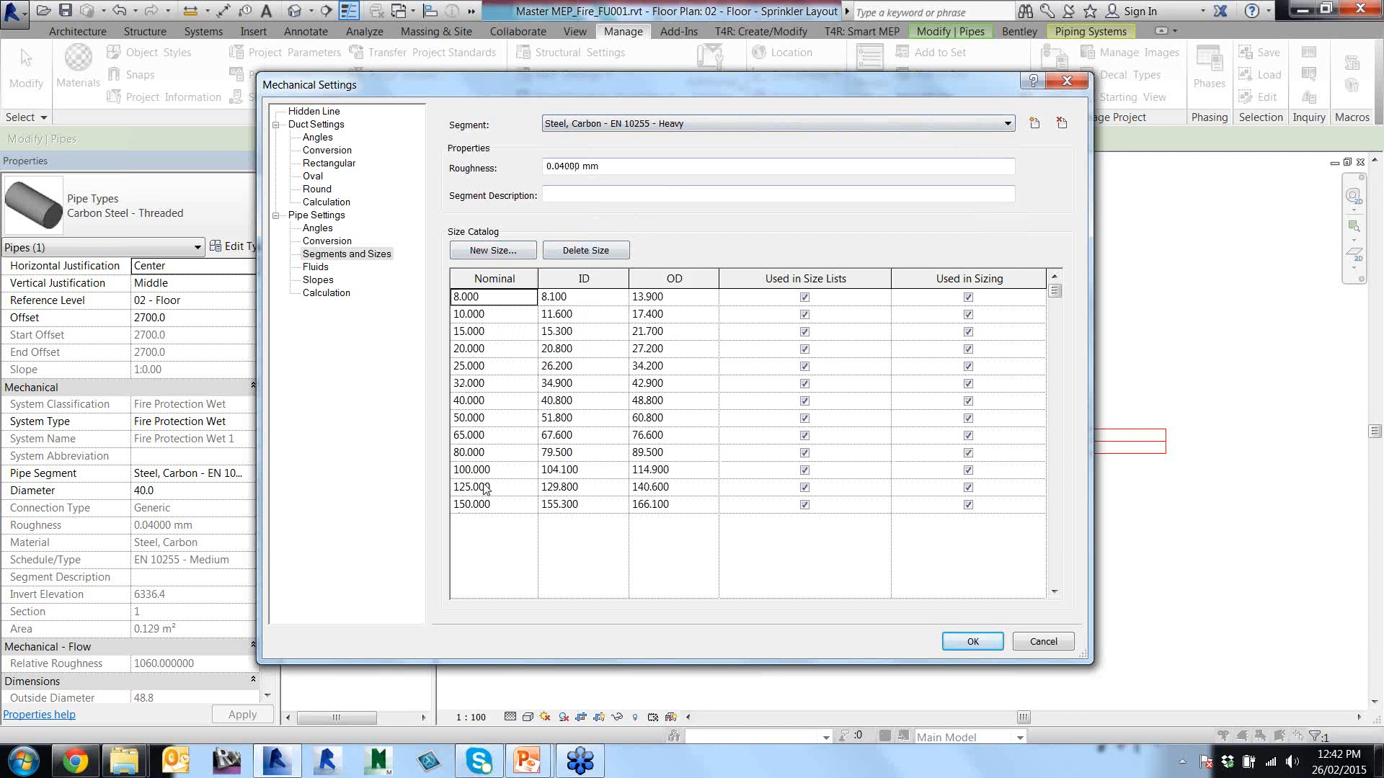
Try adding a pipe size with nominal, inside and outside diameters of 180 to the Heavy segment, and discard the settings changes.
{"action": "left_click", "coordinate": [493, 250]}
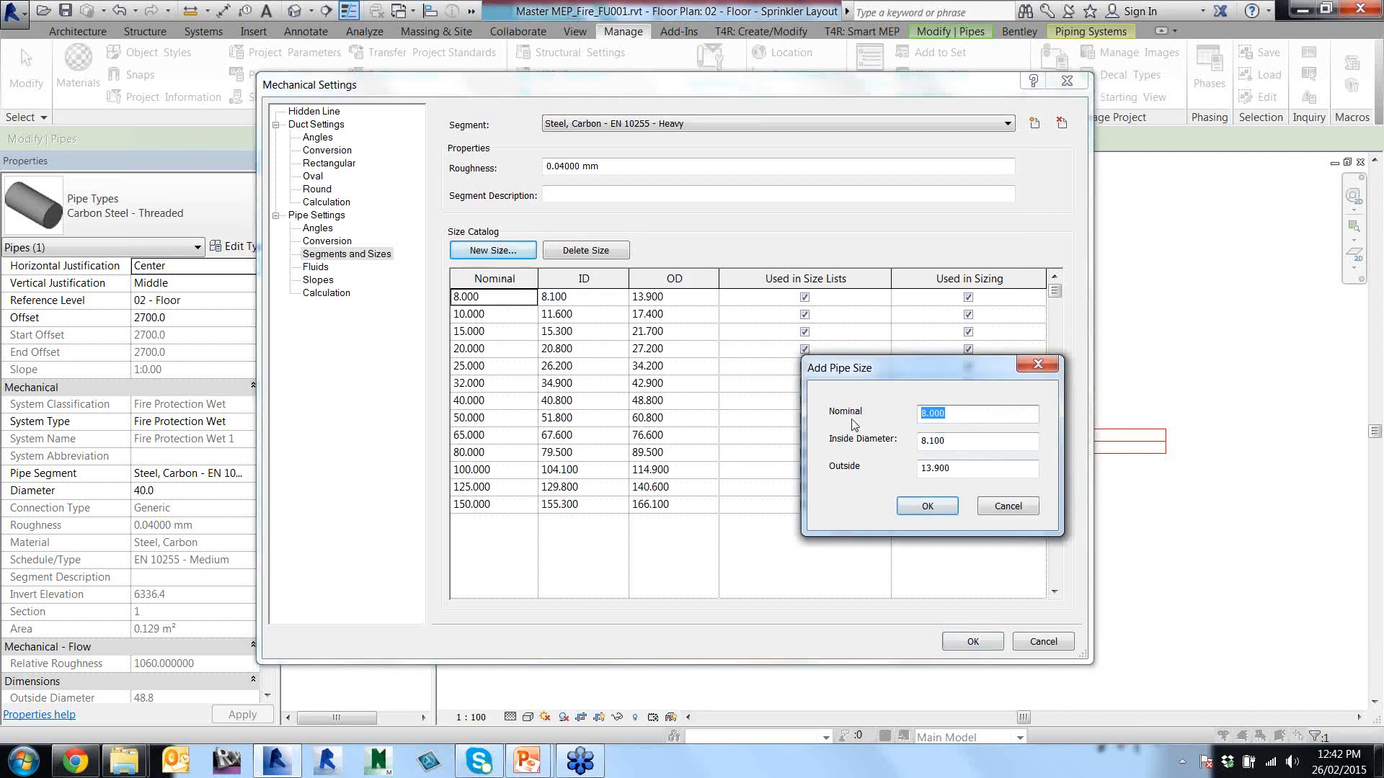
{"action": "type", "text": "180"}
{"action": "key", "text": "Tab"}
{"action": "type", "text": "1"}
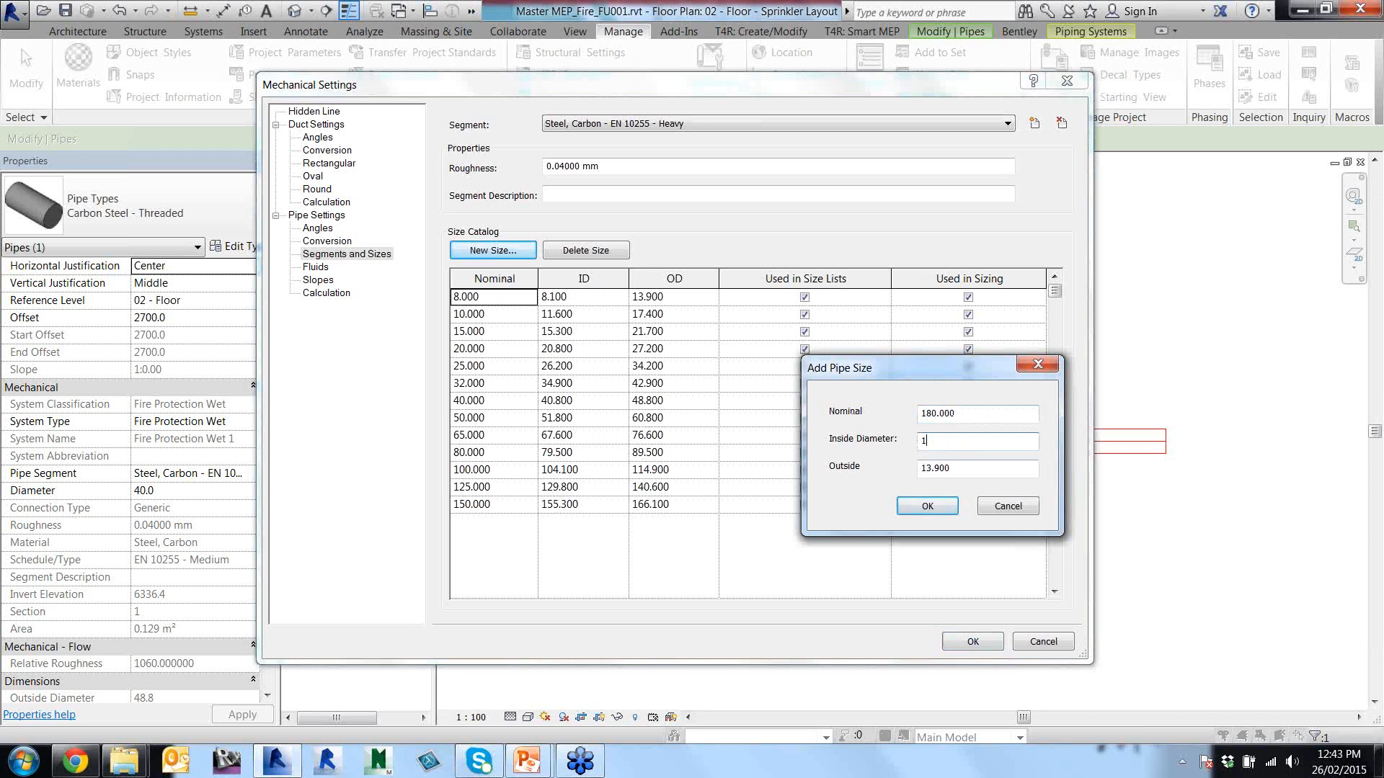
{"action": "type", "text": "80"}
{"action": "key", "text": "Tab"}
{"action": "type", "text": "180"}
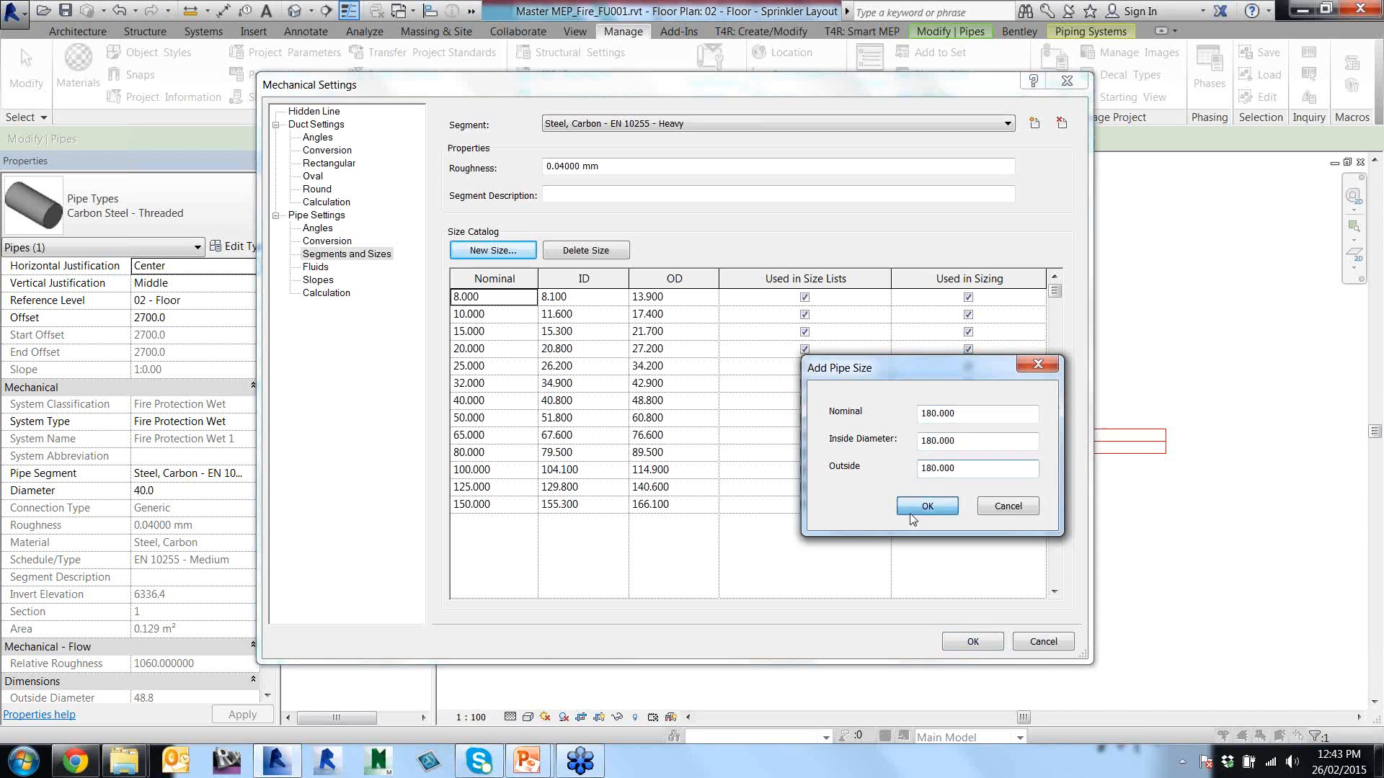
{"action": "left_click", "coordinate": [928, 506]}
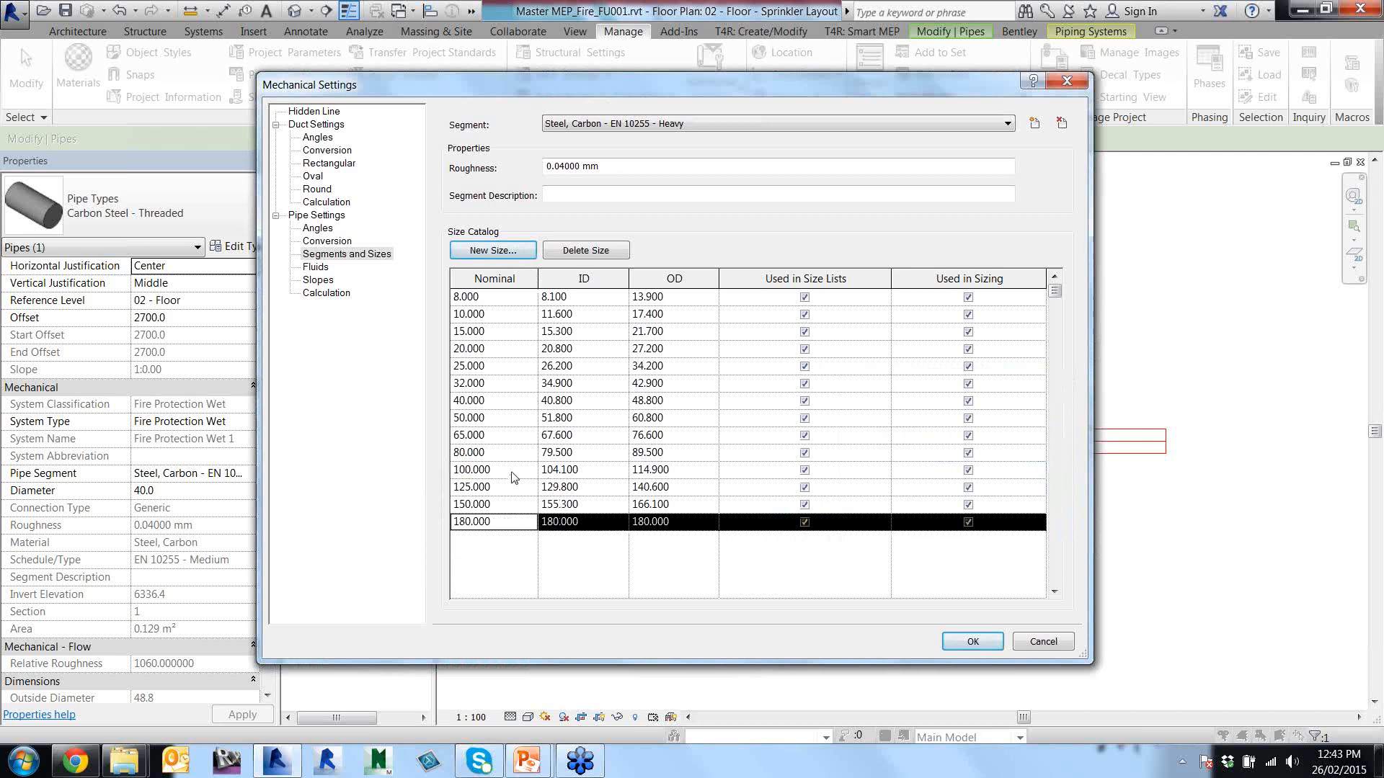
{"action": "left_click", "coordinate": [1039, 643]}
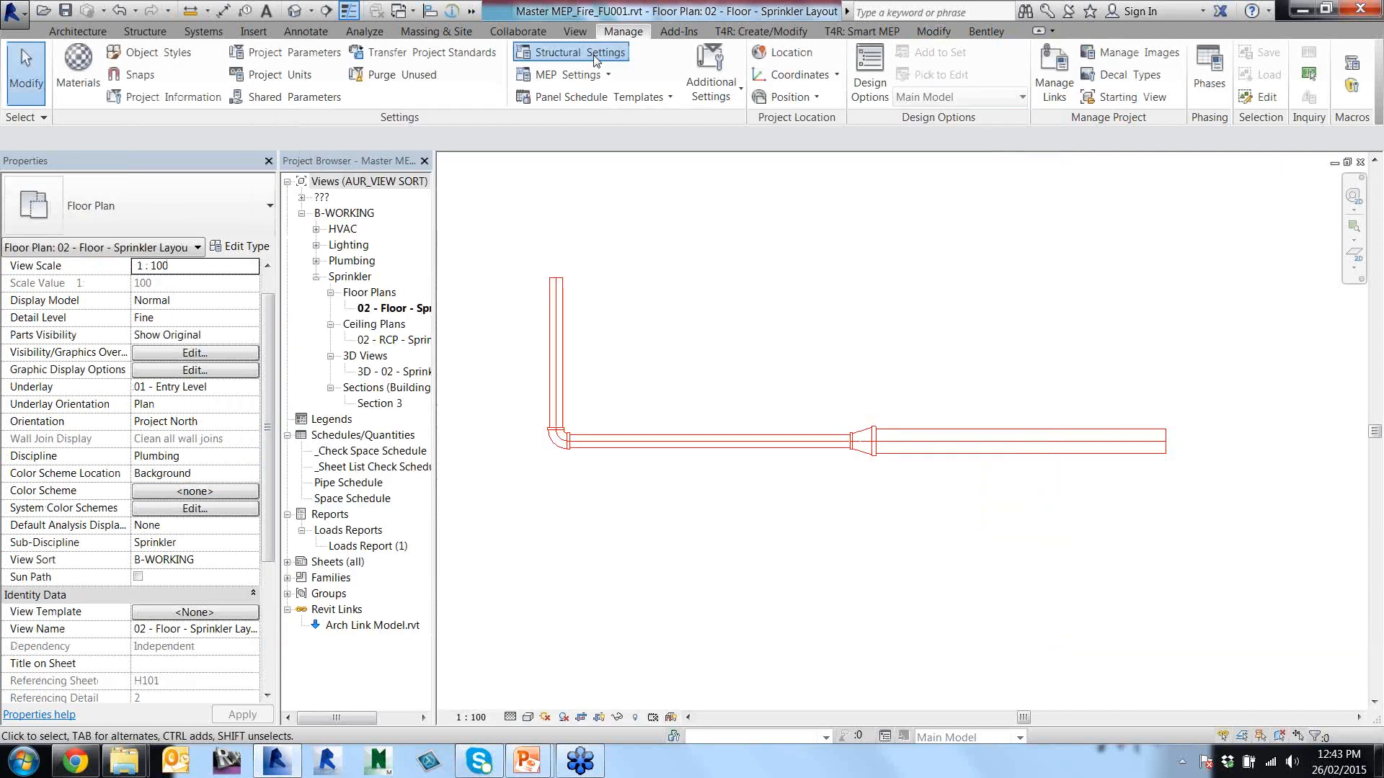
{"action": "left_click", "coordinate": [580, 52]}
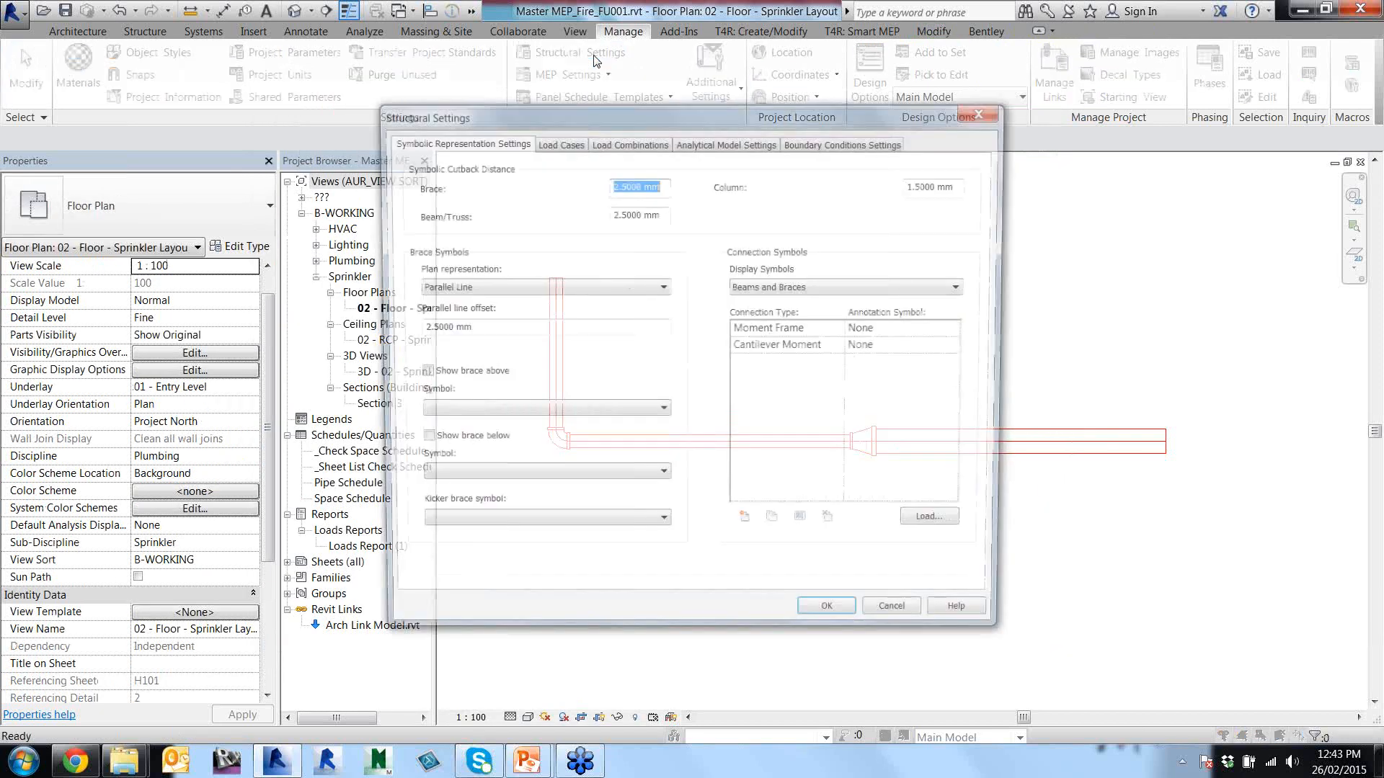
{"action": "key", "text": "Escape"}
{"action": "left_click", "coordinate": [570, 74]}
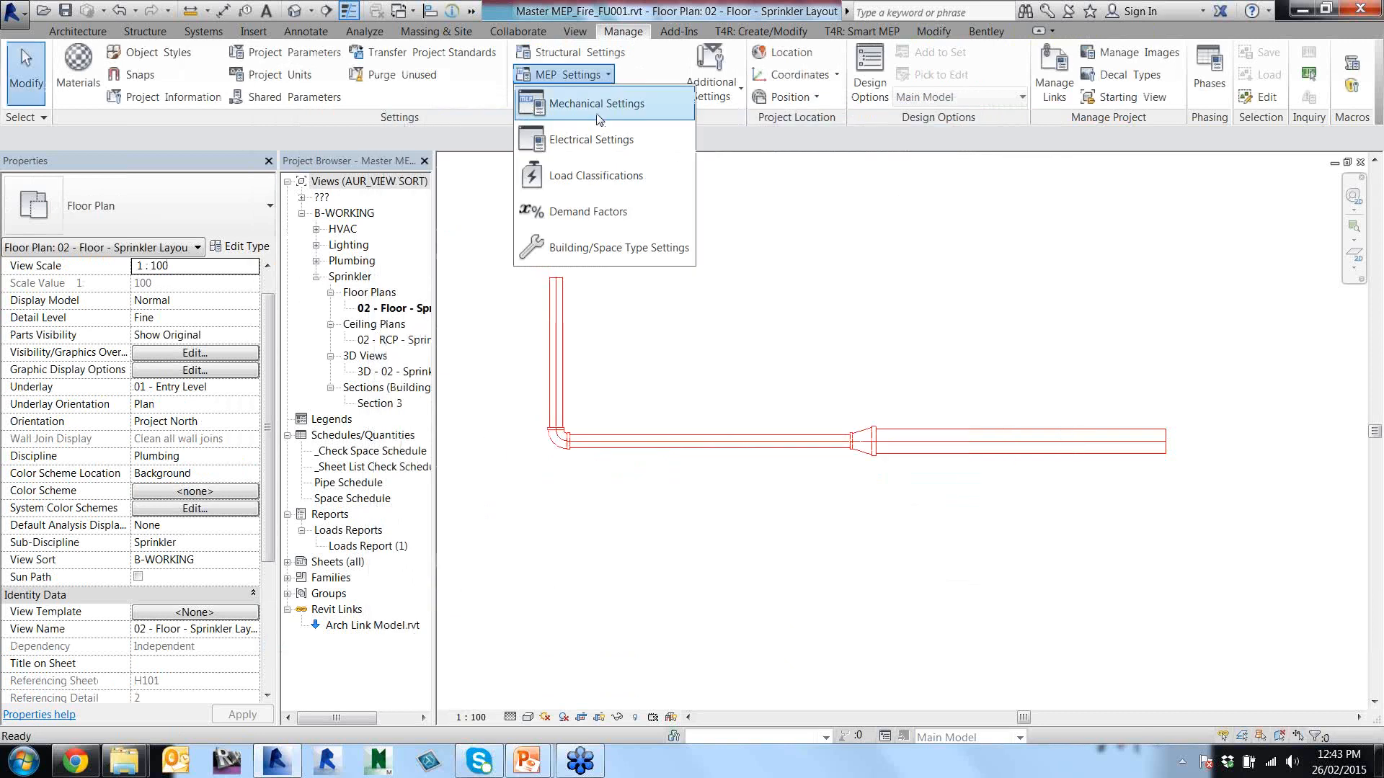
{"action": "left_click", "coordinate": [598, 109]}
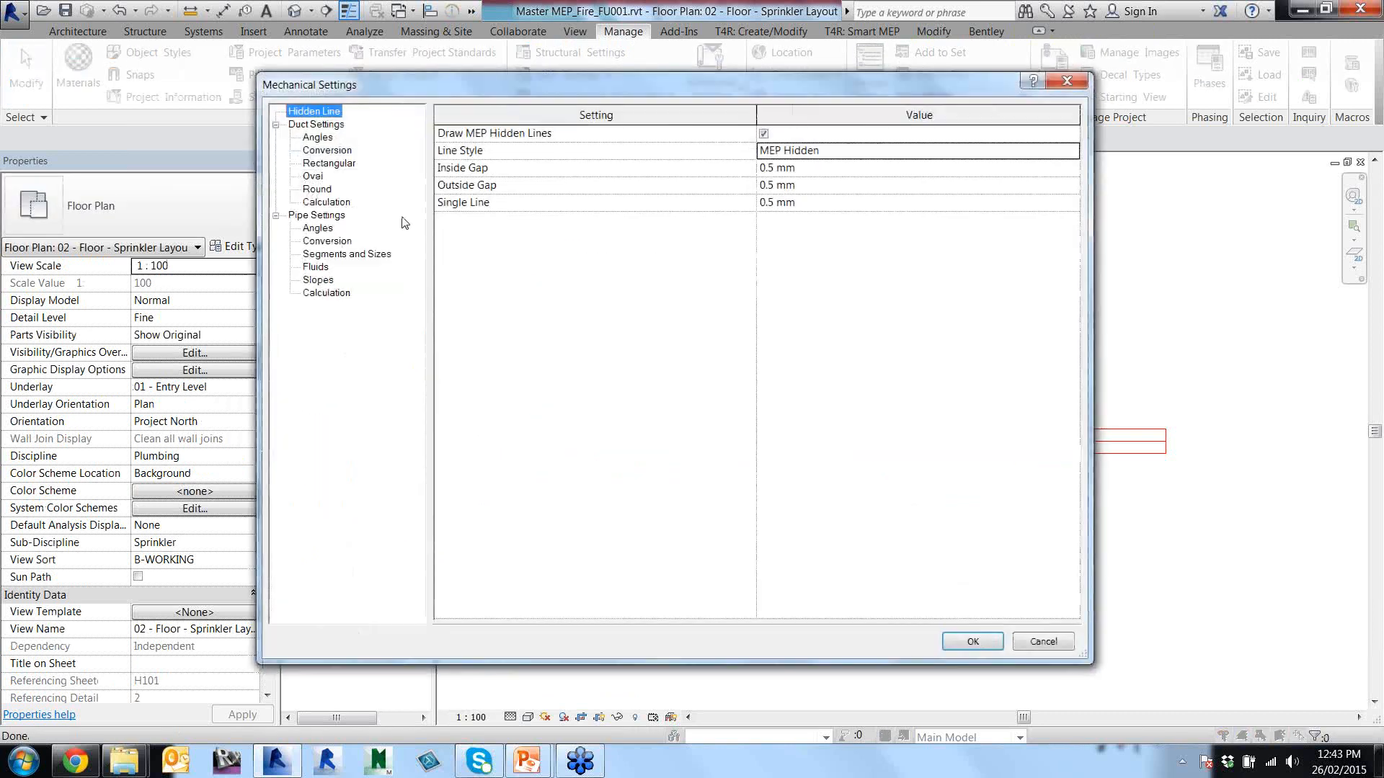
{"action": "left_click", "coordinate": [1031, 641]}
Open the Segments and Sizes settings from the routing preferences of the horizontal 40 mm pipe's type.
{"action": "left_click", "coordinate": [721, 441]}
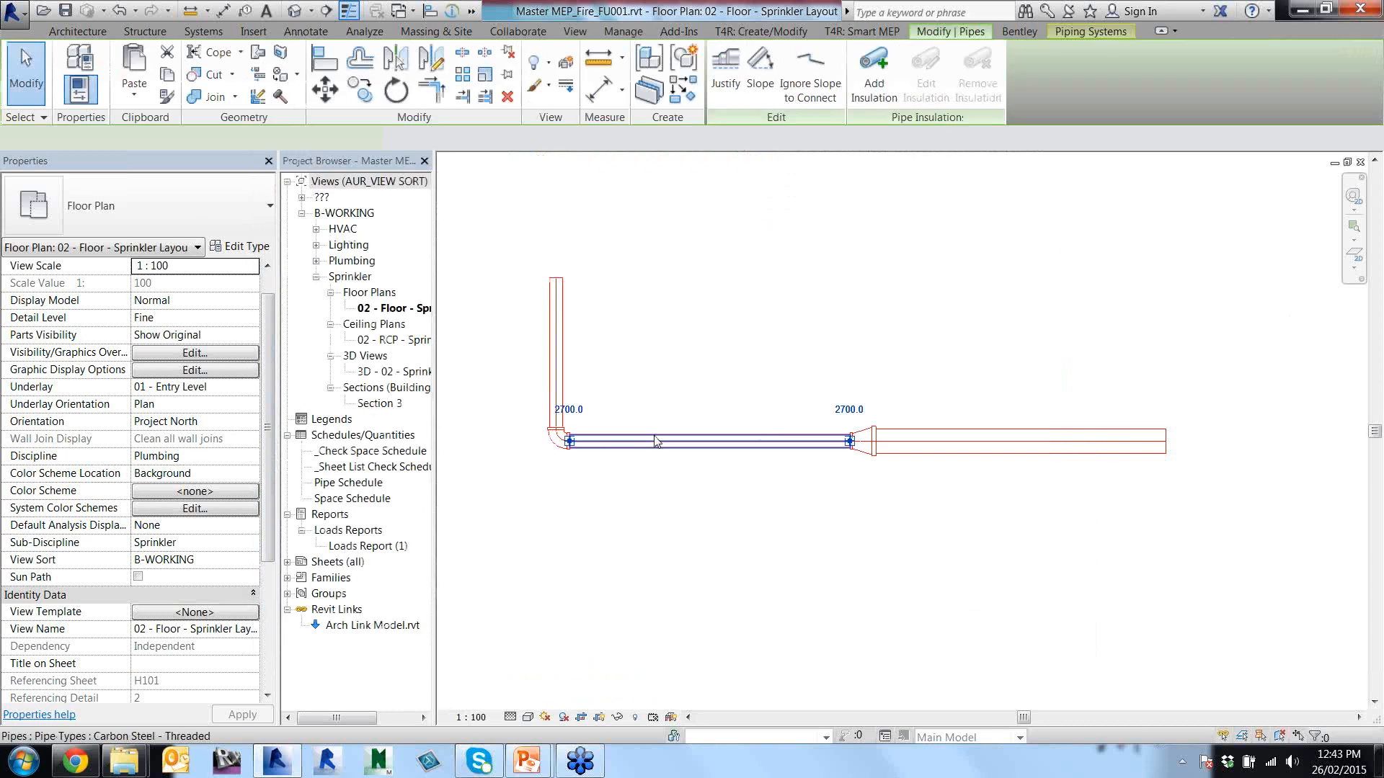
{"action": "left_click", "coordinate": [244, 252]}
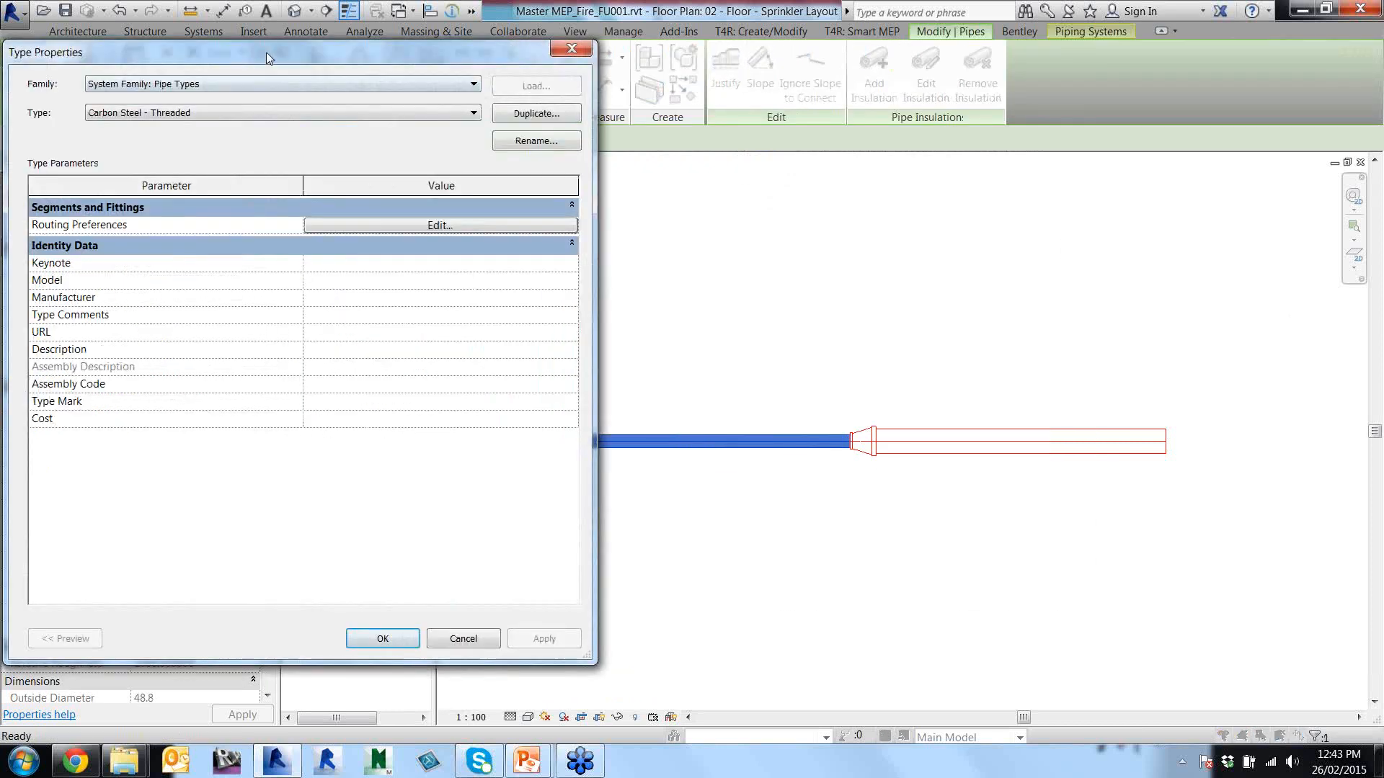
{"action": "left_click_drag", "start_coordinate": [266, 52], "coordinate": [352, 97]}
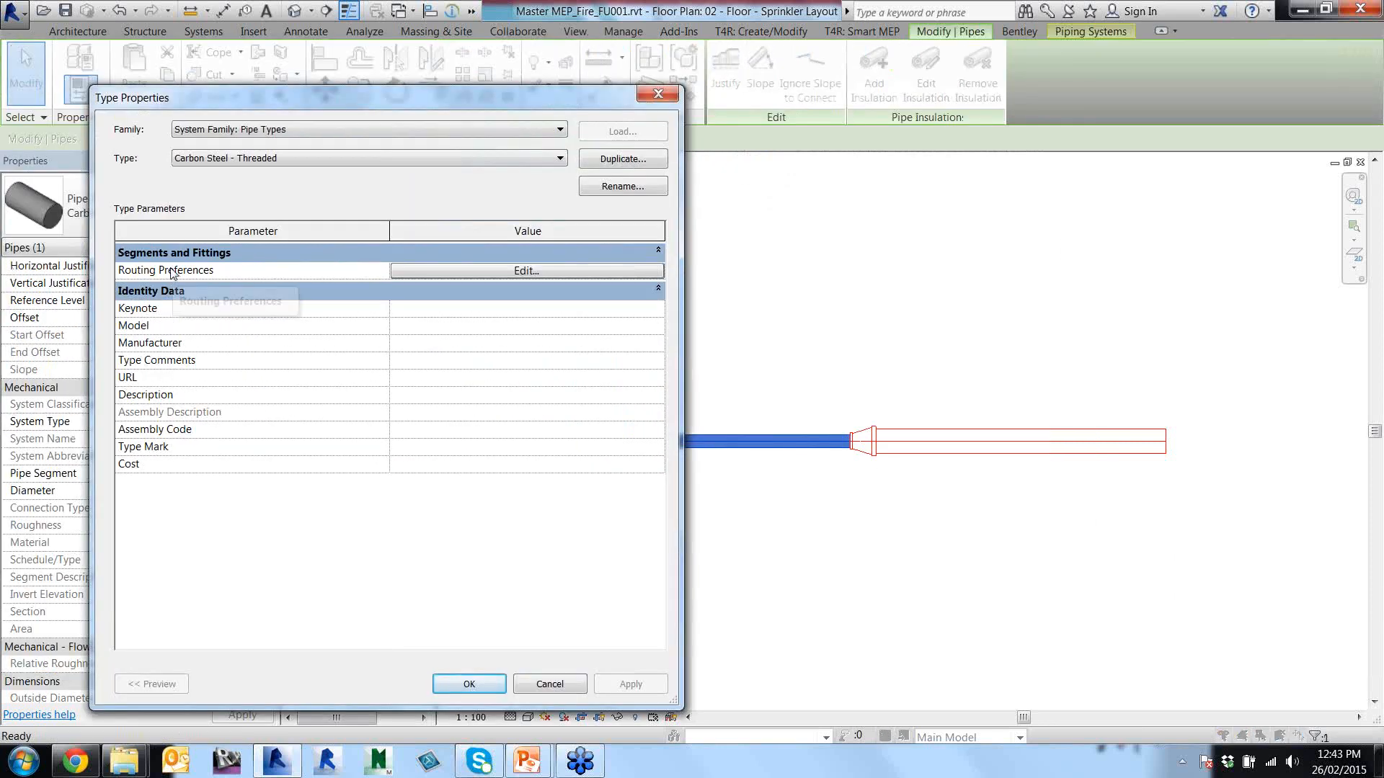
{"action": "left_click", "coordinate": [464, 271]}
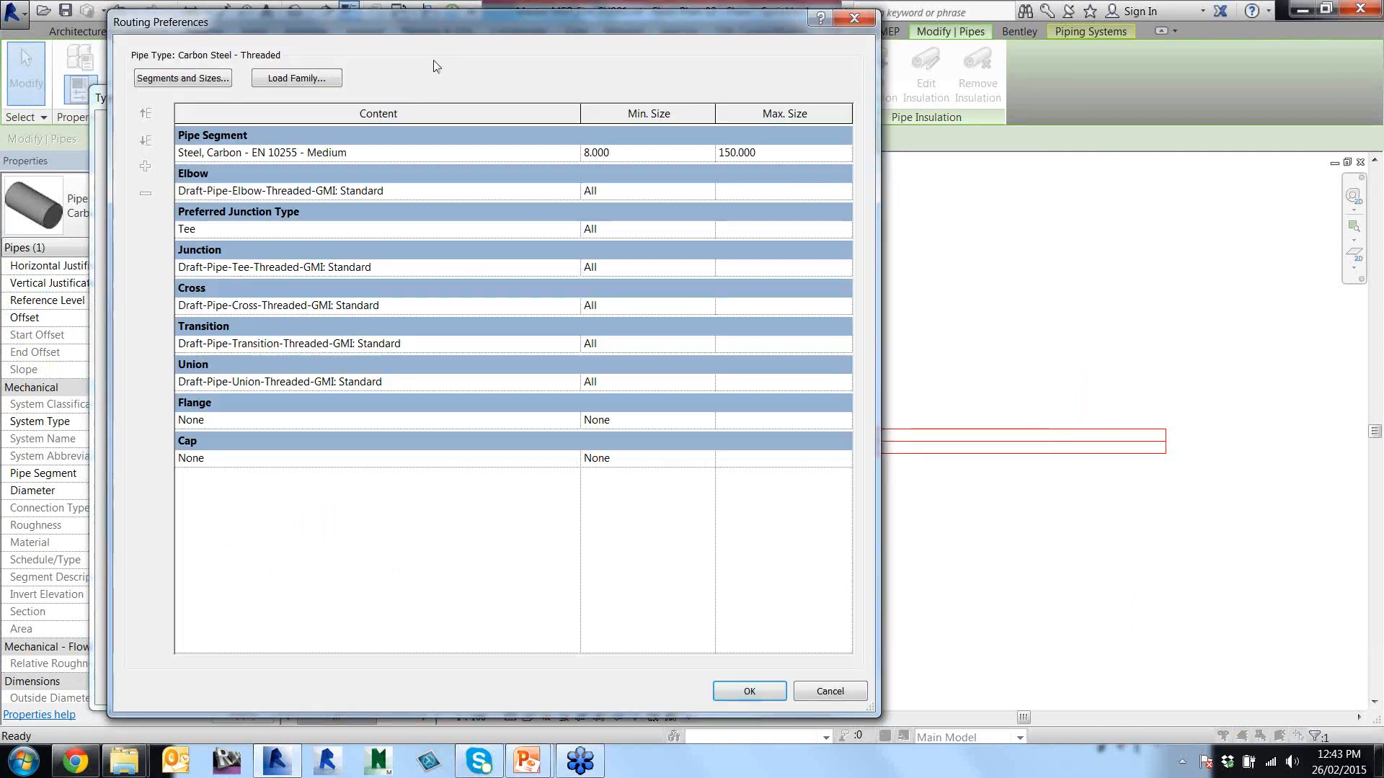
{"action": "left_click_drag", "start_coordinate": [427, 19], "coordinate": [397, 43]}
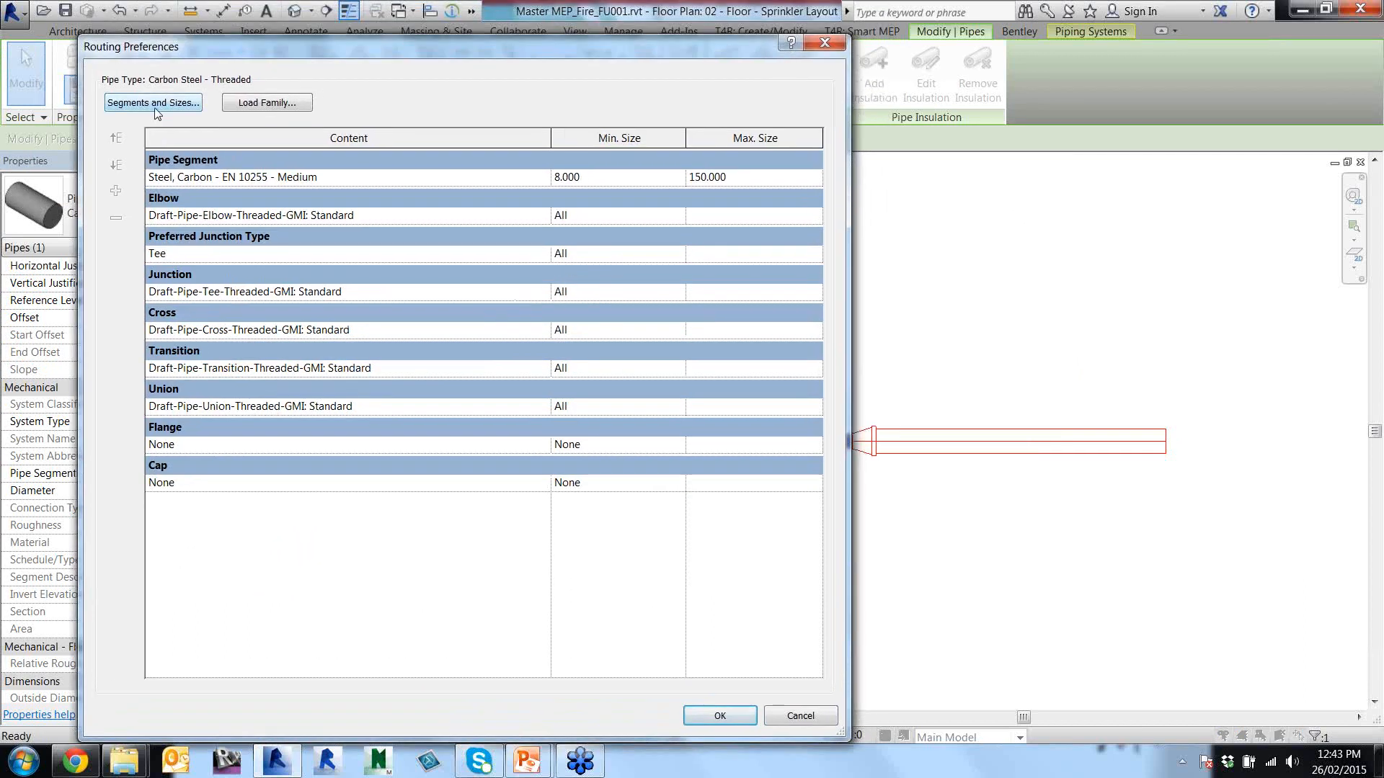
{"action": "left_click", "coordinate": [154, 105]}
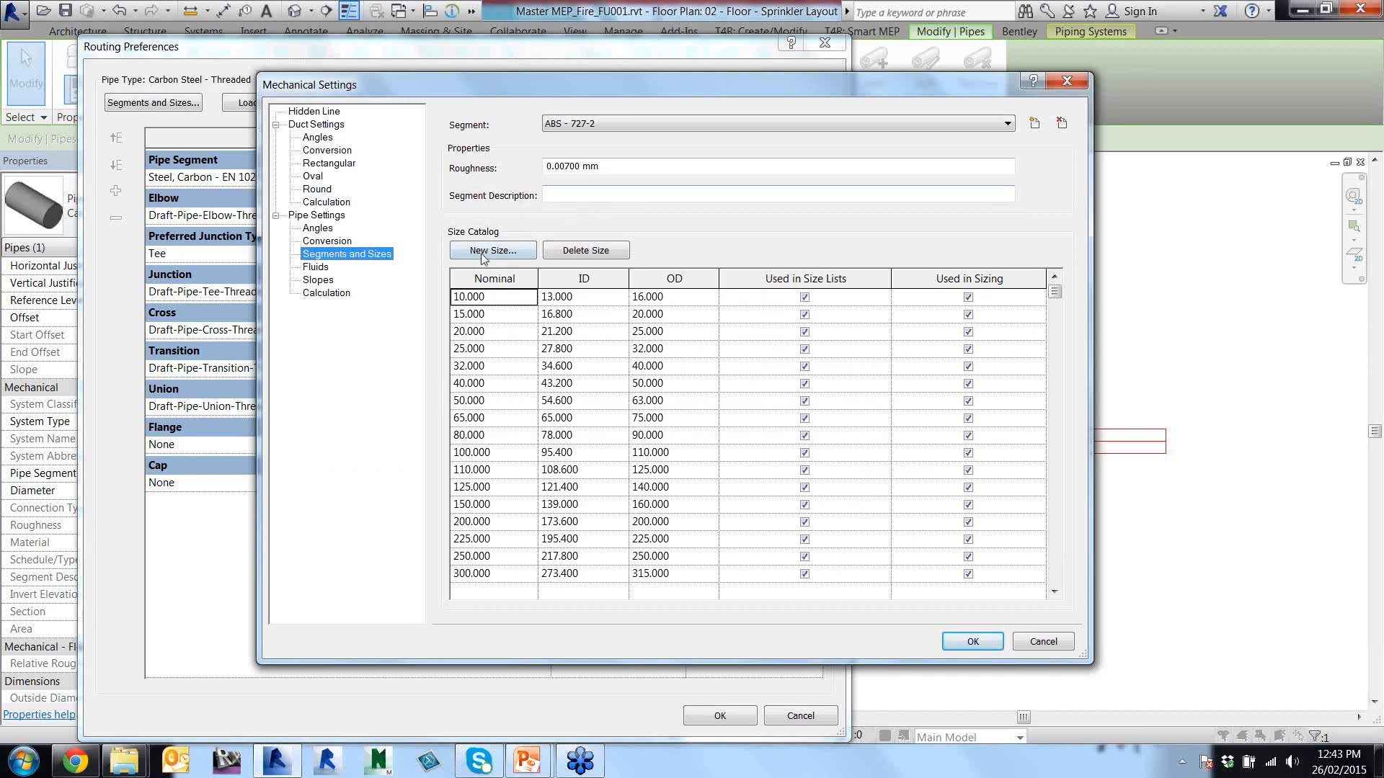
Leave the segment settings, review the Carbon Steel - Threaded routing preferences in a smaller dialog, and close the pipe's type properties.
{"action": "left_click", "coordinate": [1065, 80]}
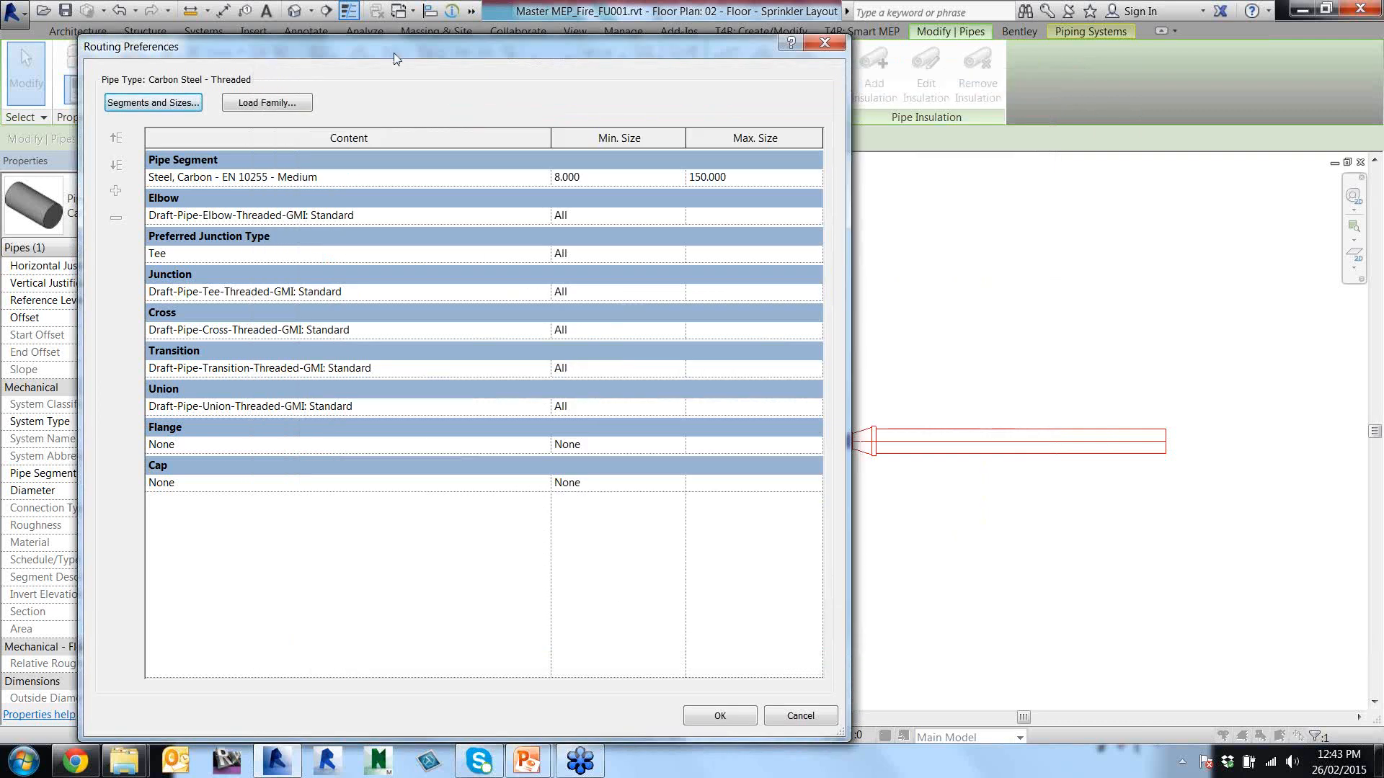
{"action": "mouse_move", "coordinate": [395, 59]}
{"action": "left_mouse_down"}
{"action": "mouse_move", "coordinate": [349, 65]}
{"action": "mouse_move", "coordinate": [408, 67]}
{"action": "left_mouse_up"}
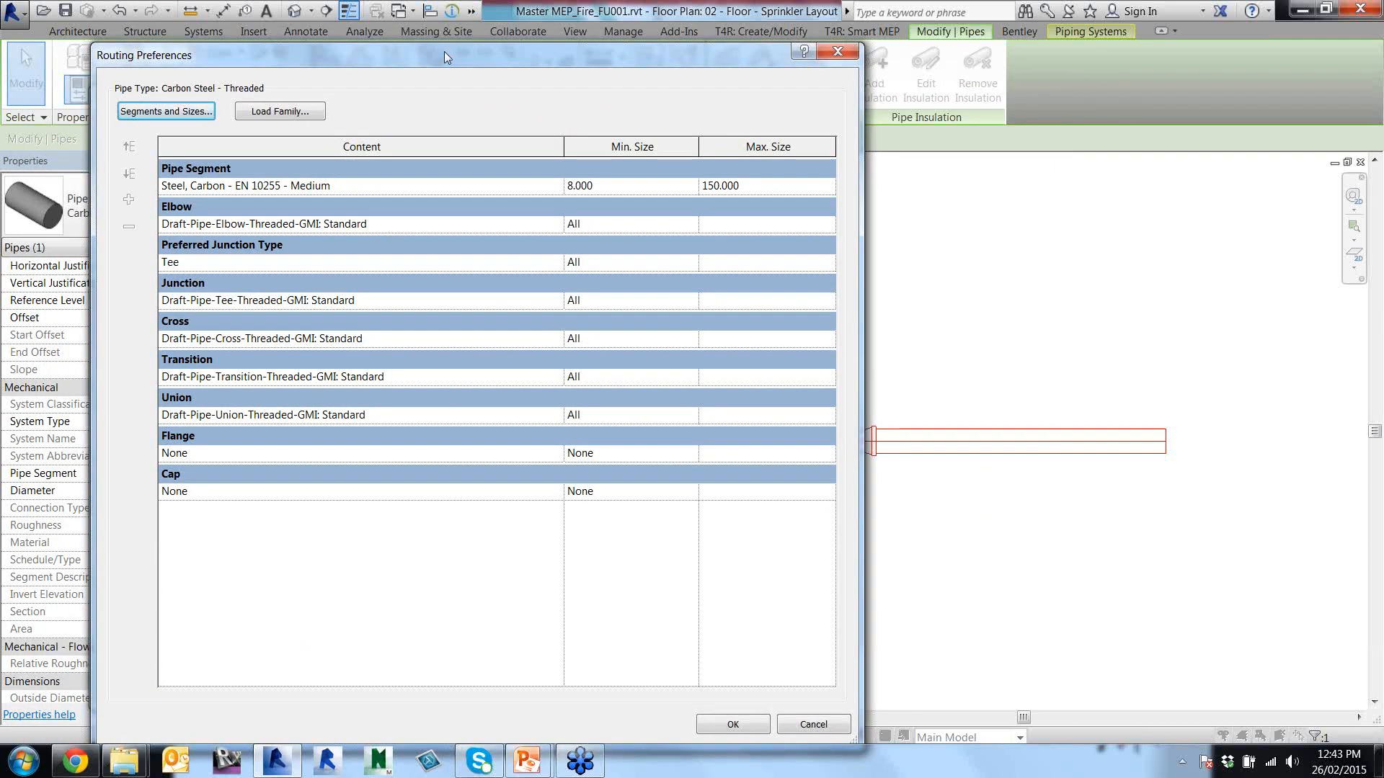
{"action": "left_click_drag", "start_coordinate": [444, 52], "coordinate": [380, 48]}
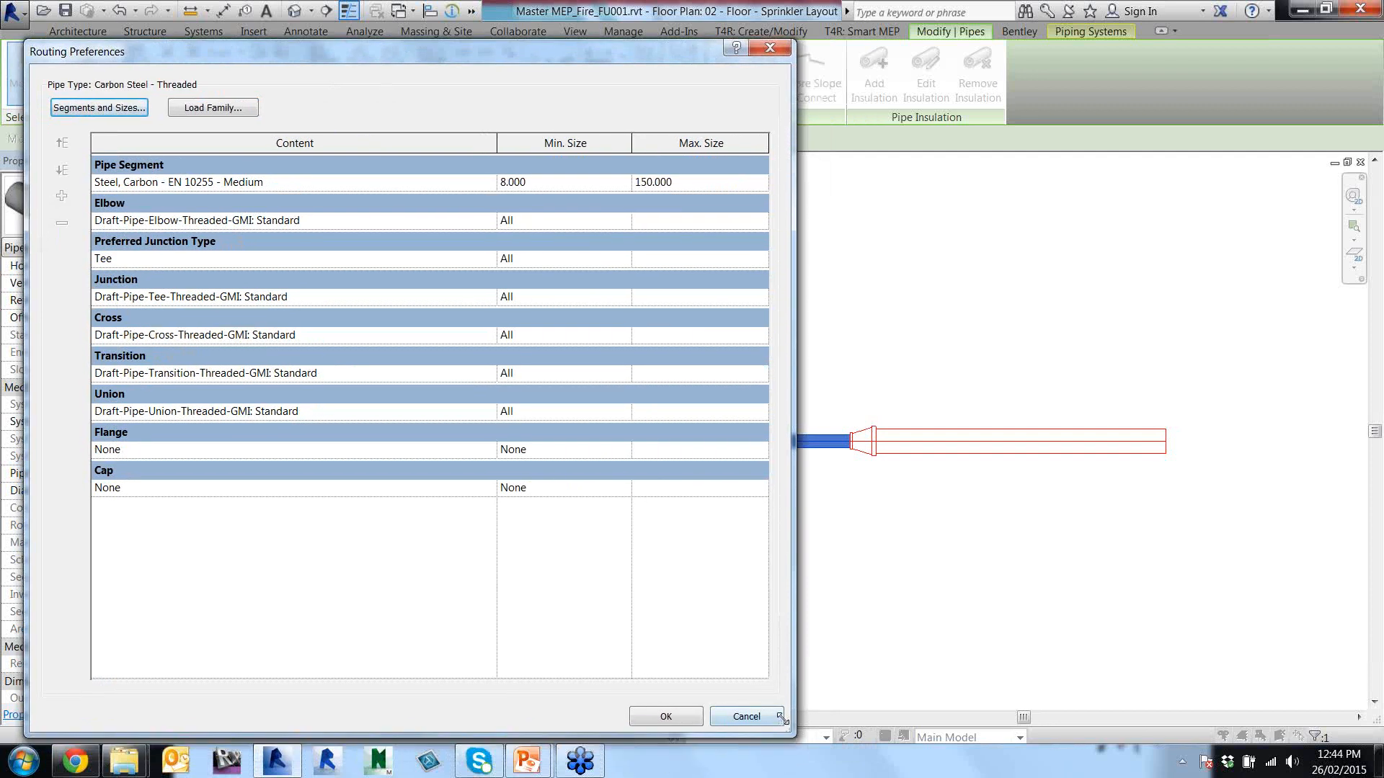
{"action": "left_click_drag", "start_coordinate": [786, 736], "coordinate": [715, 671]}
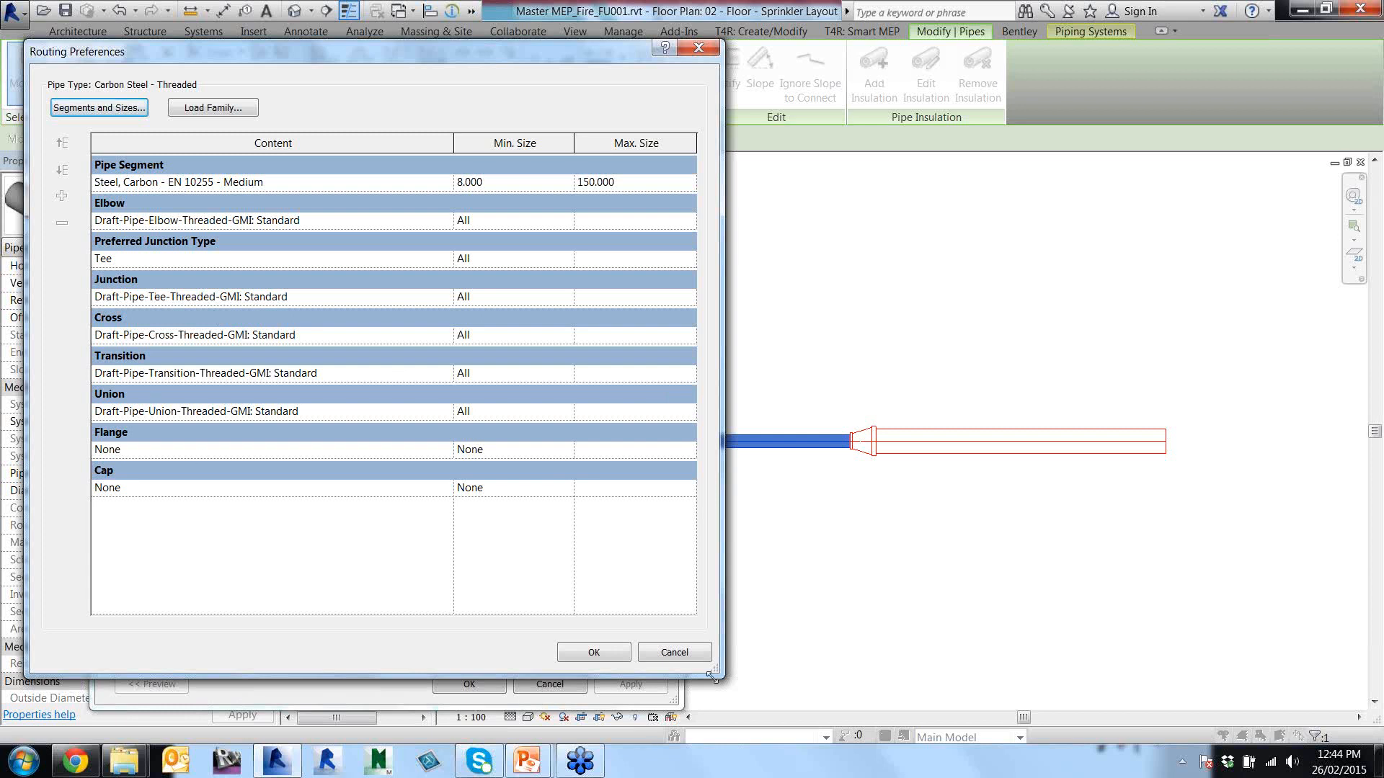
{"action": "left_click", "coordinate": [604, 652]}
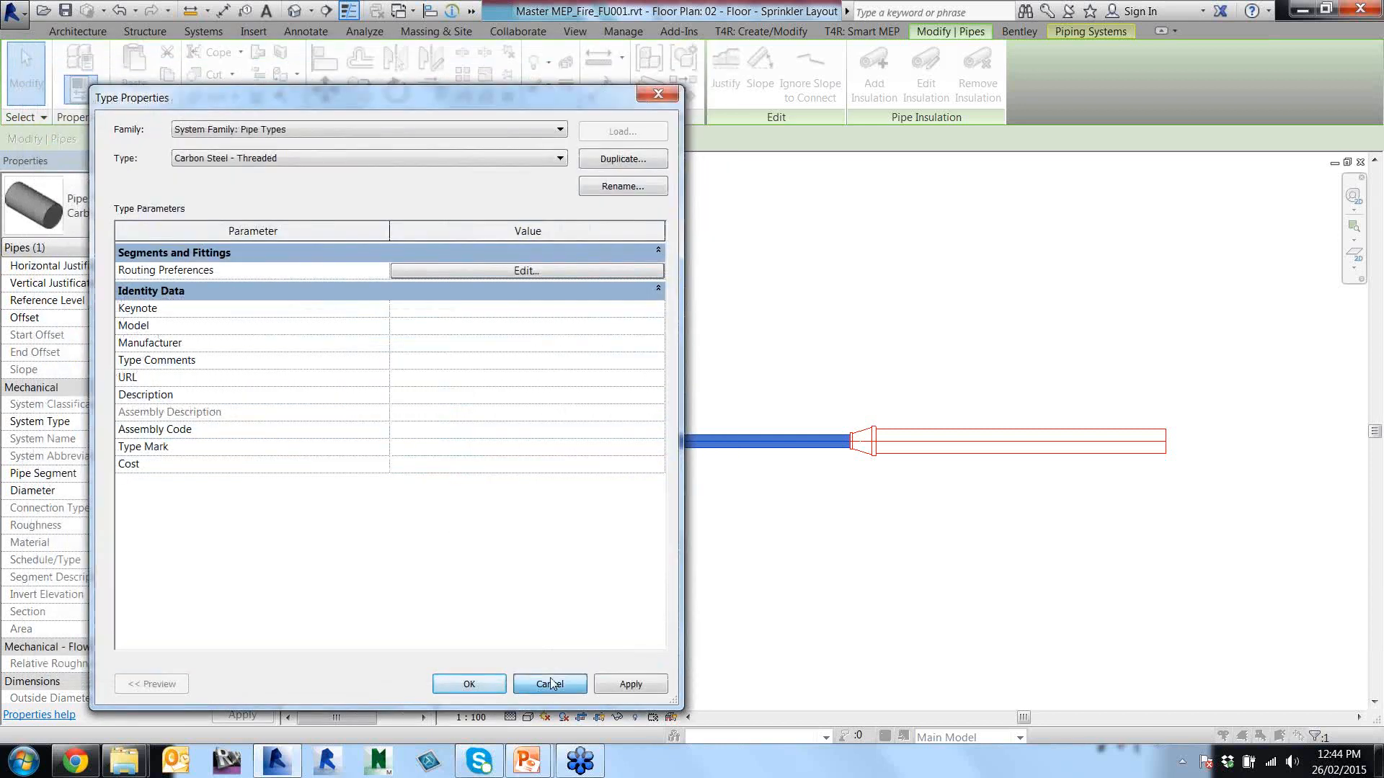
{"action": "left_click", "coordinate": [550, 683]}
{"action": "key", "text": "Escape"}
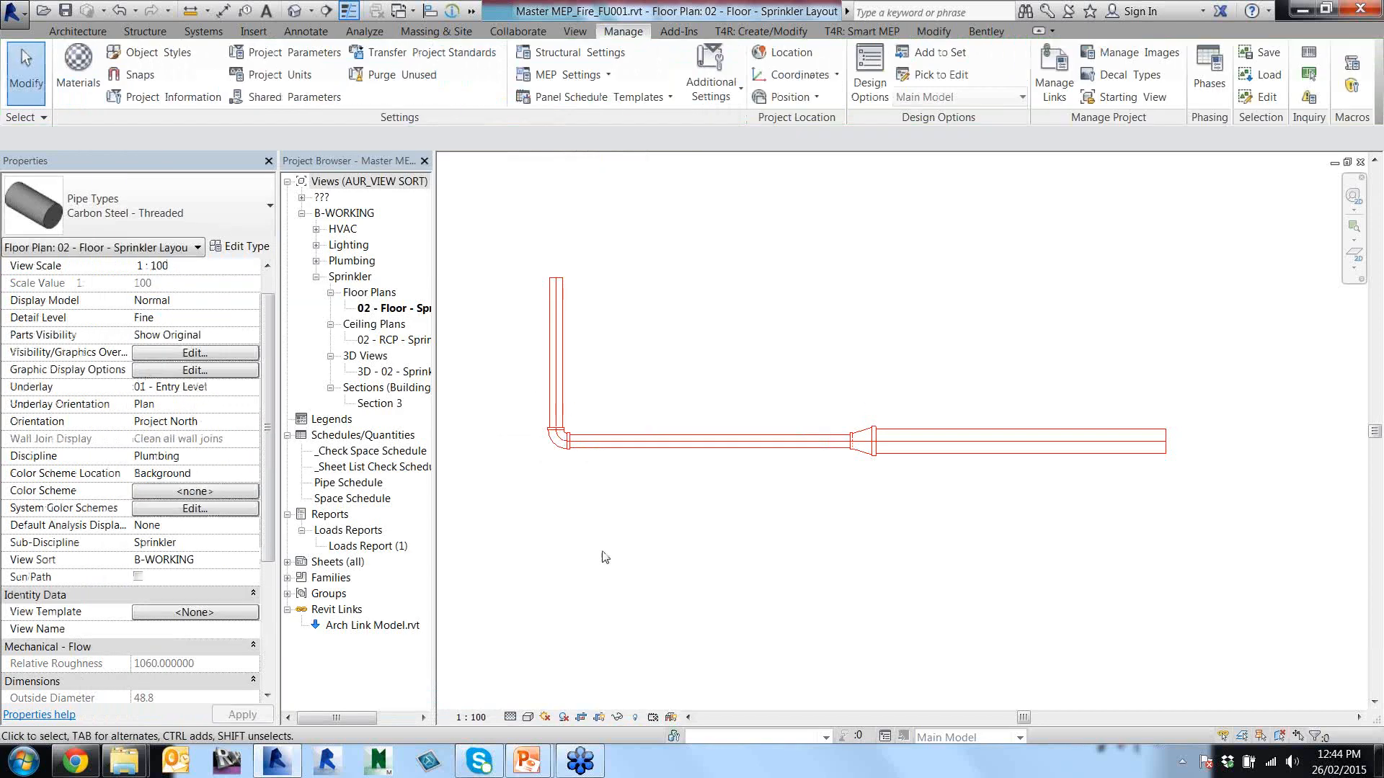
Duplicate the Standard pipe type as FP_Steel Threaded from the type properties of the horizontal pipe between the elbow and the reducer.
{"action": "scroll", "coordinate": [611, 517], "scroll_direction": "up", "scroll_amount": 3}
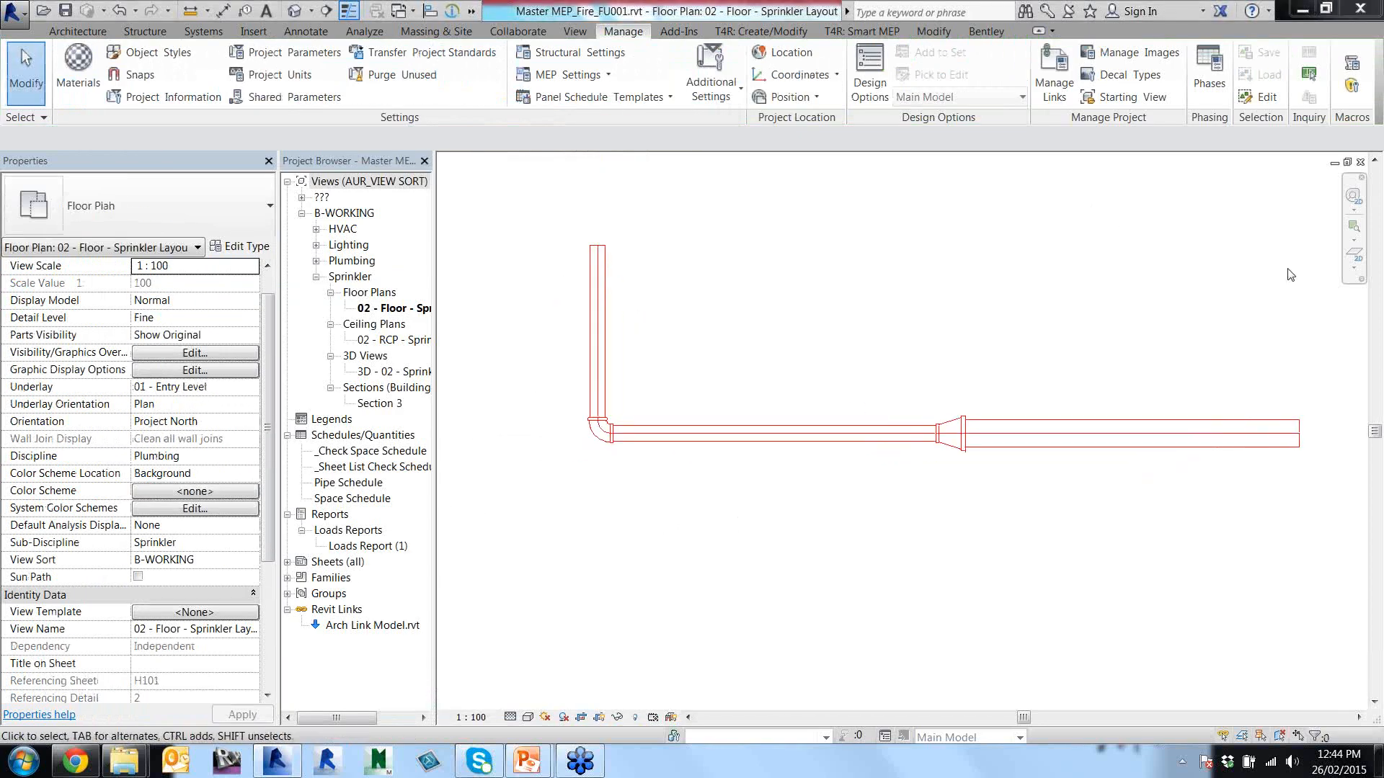
{"action": "left_click", "coordinate": [706, 437]}
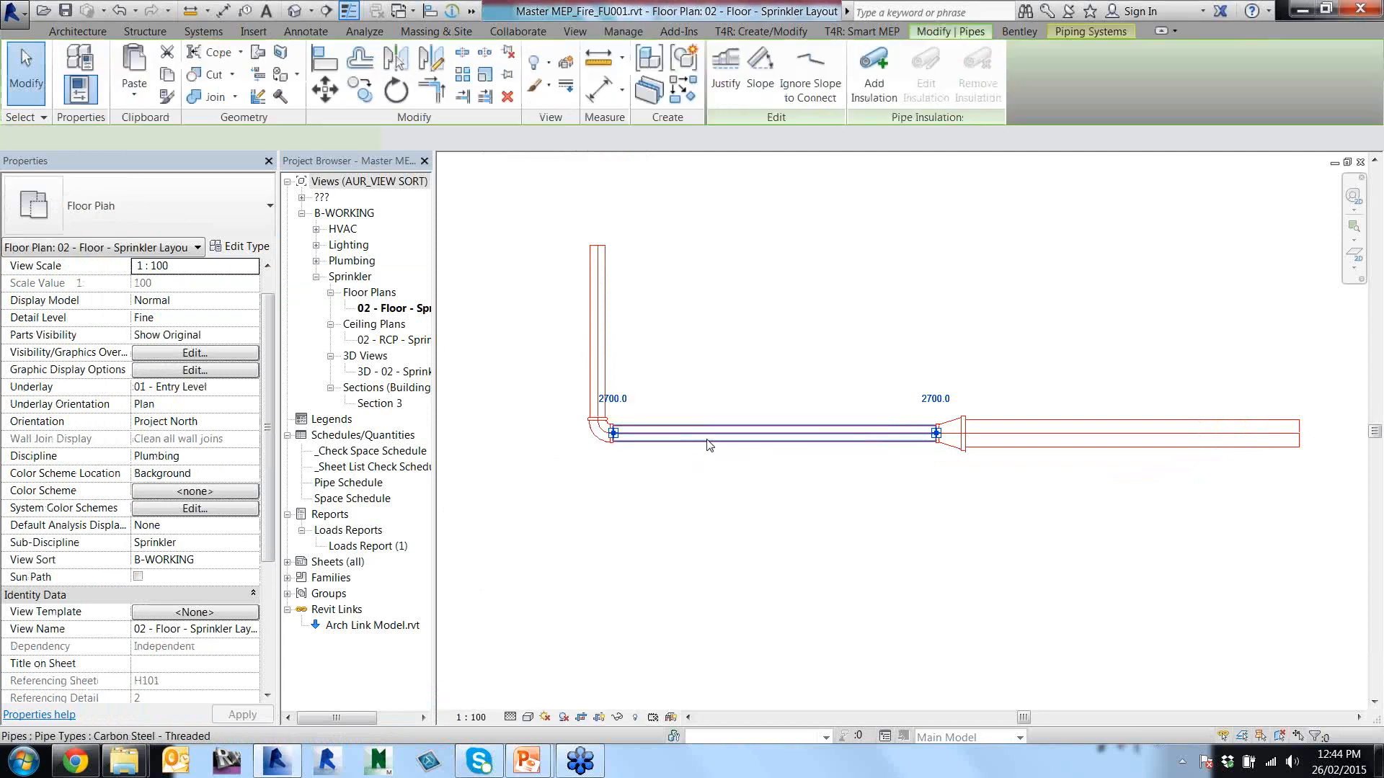
{"action": "left_click", "coordinate": [245, 248]}
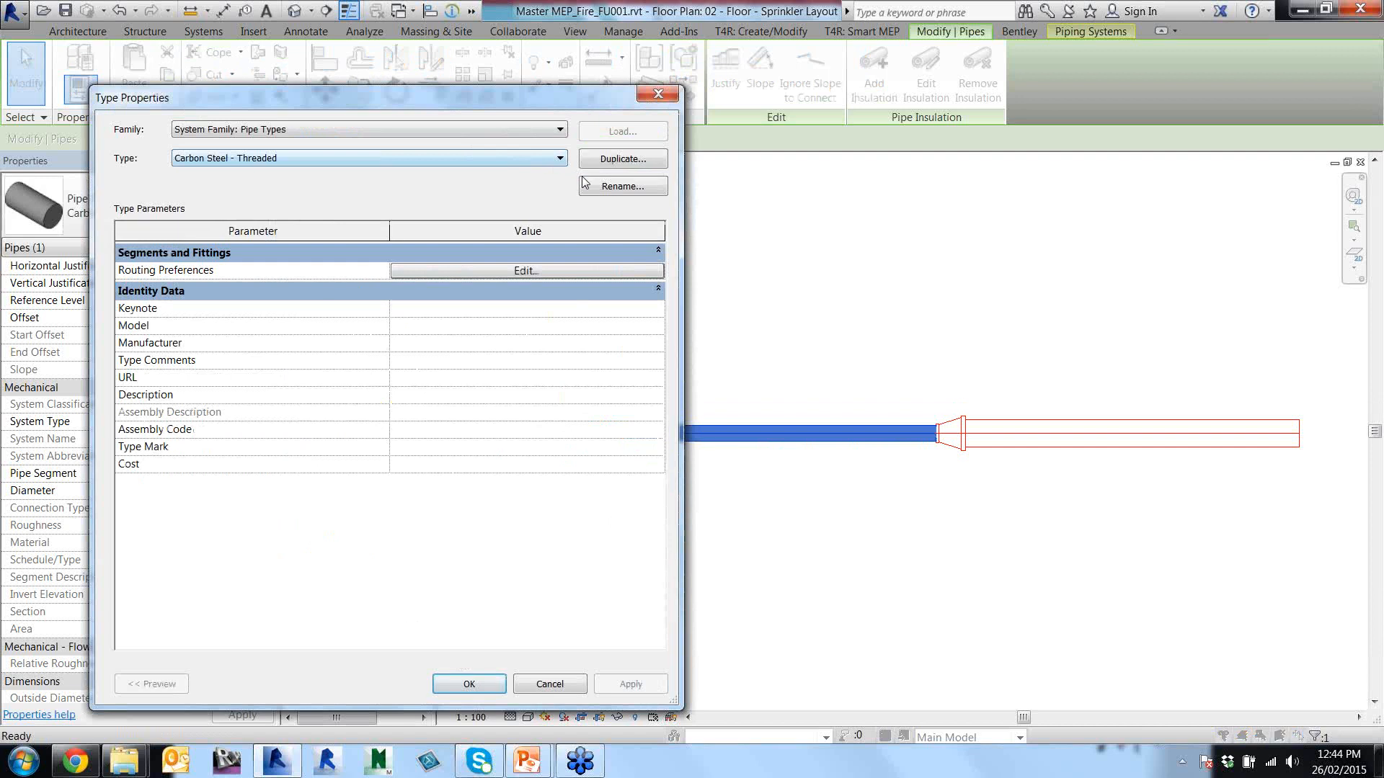
{"action": "left_click", "coordinate": [552, 160]}
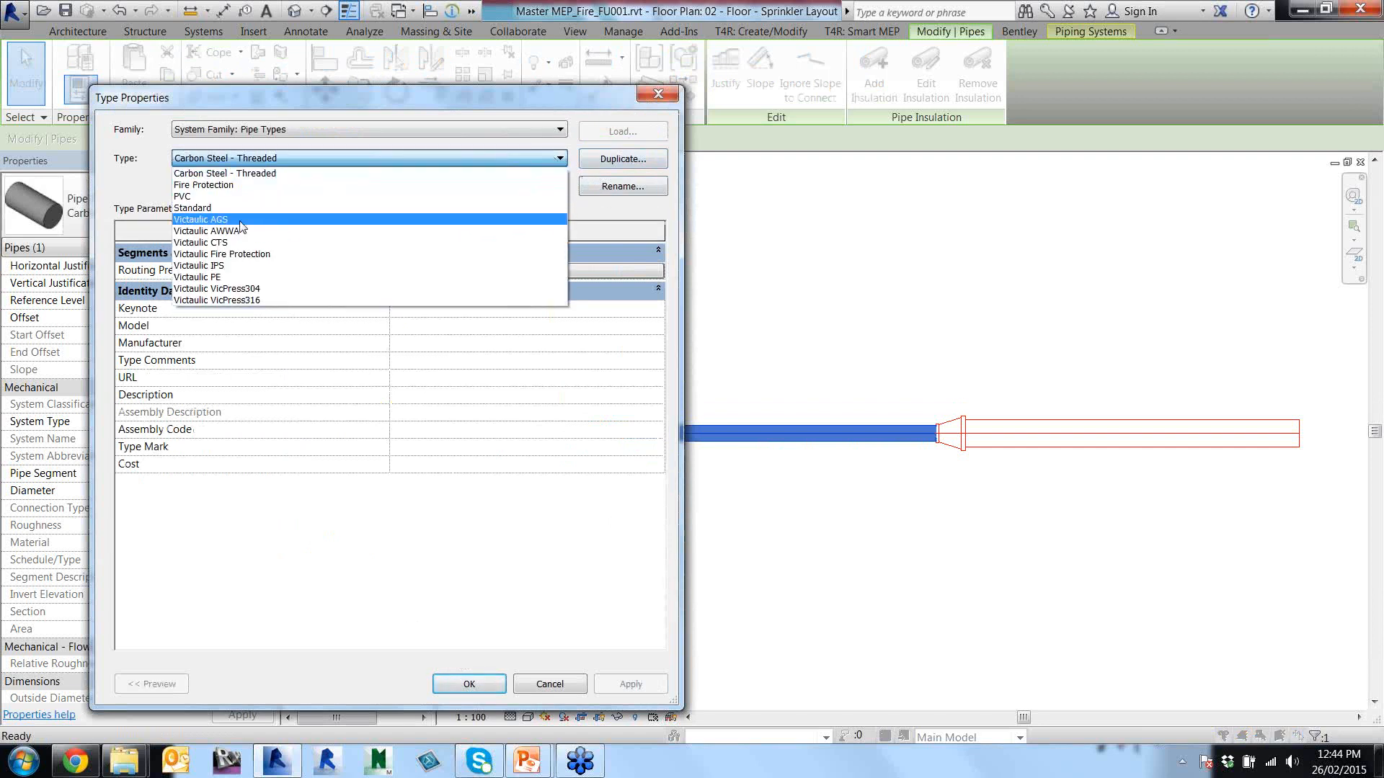
{"action": "left_click", "coordinate": [199, 209]}
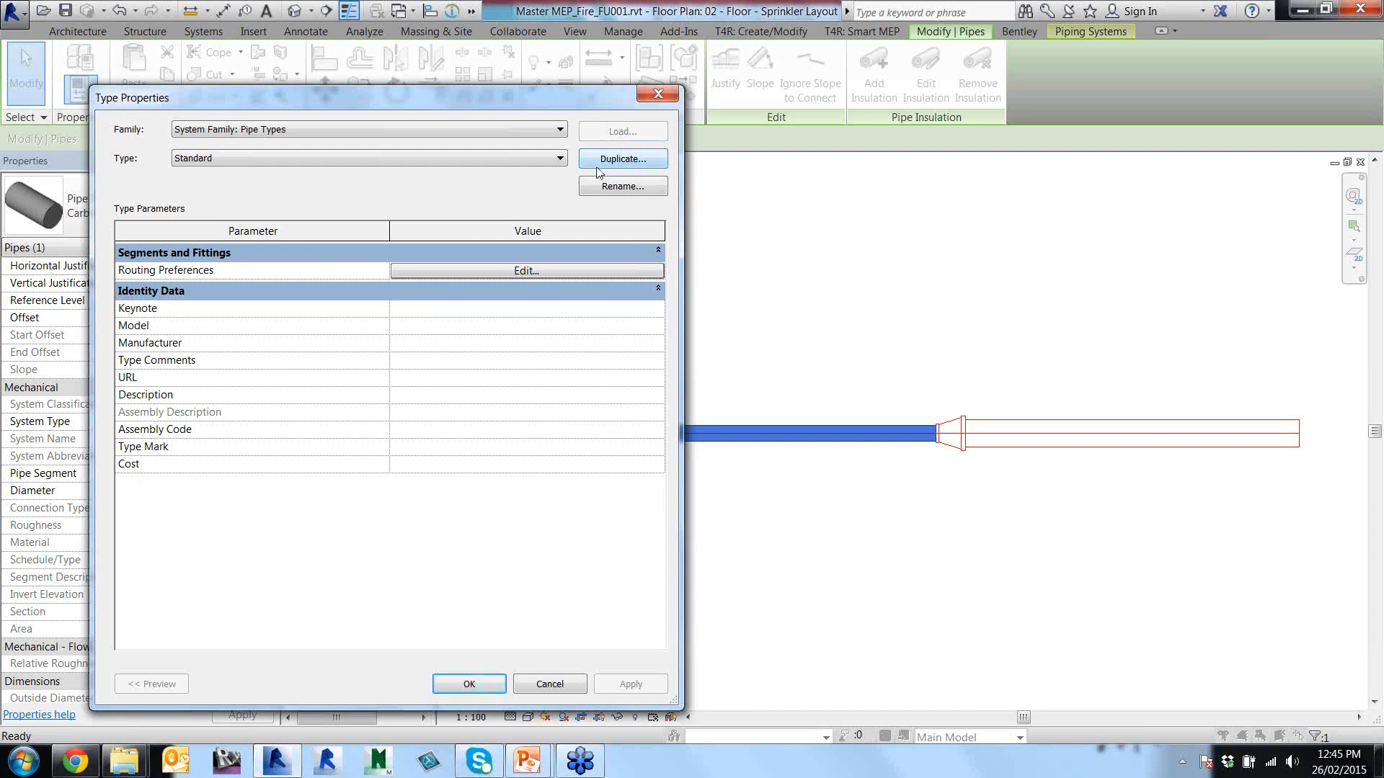
{"action": "left_click", "coordinate": [628, 161]}
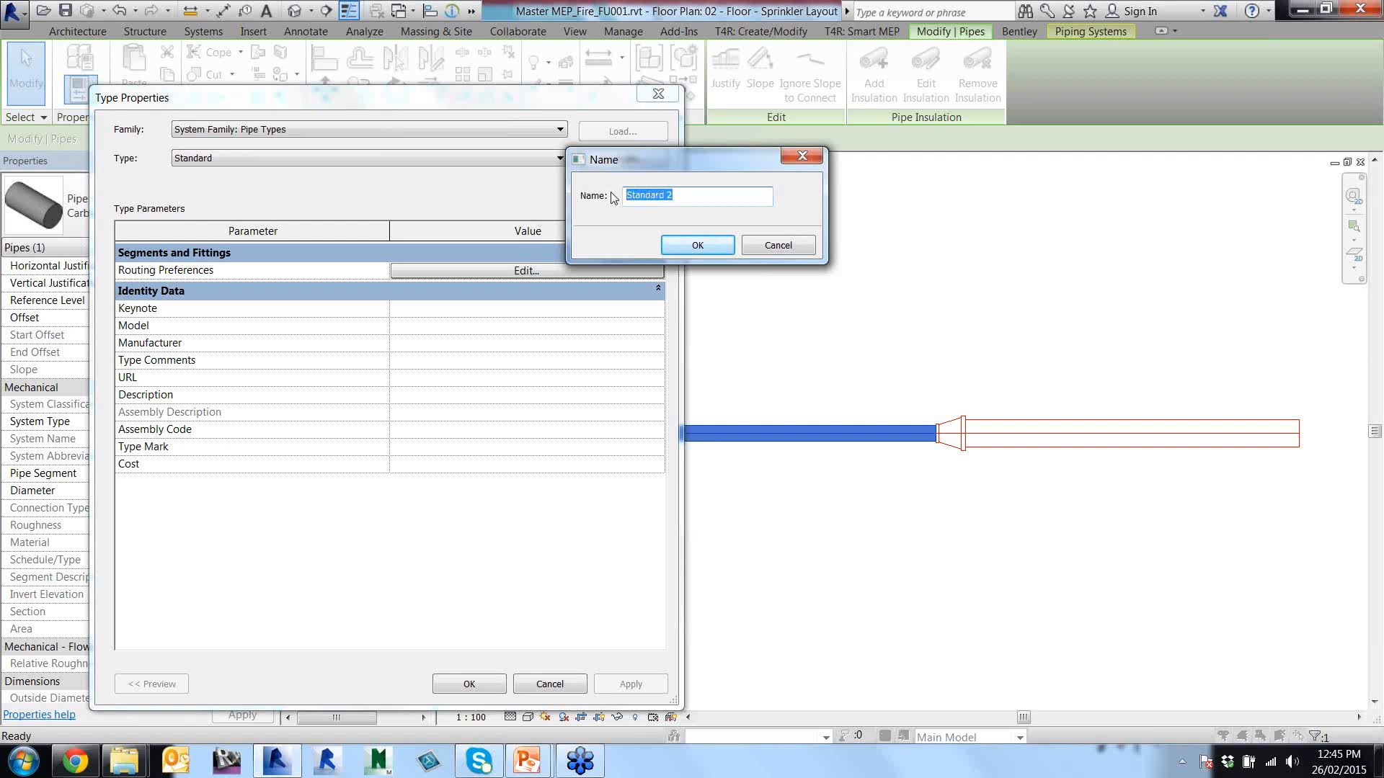
{"action": "type", "text": "F"}
{"action": "type", "text": "P_Steel Three"}
{"action": "left_click", "coordinate": [714, 239]}
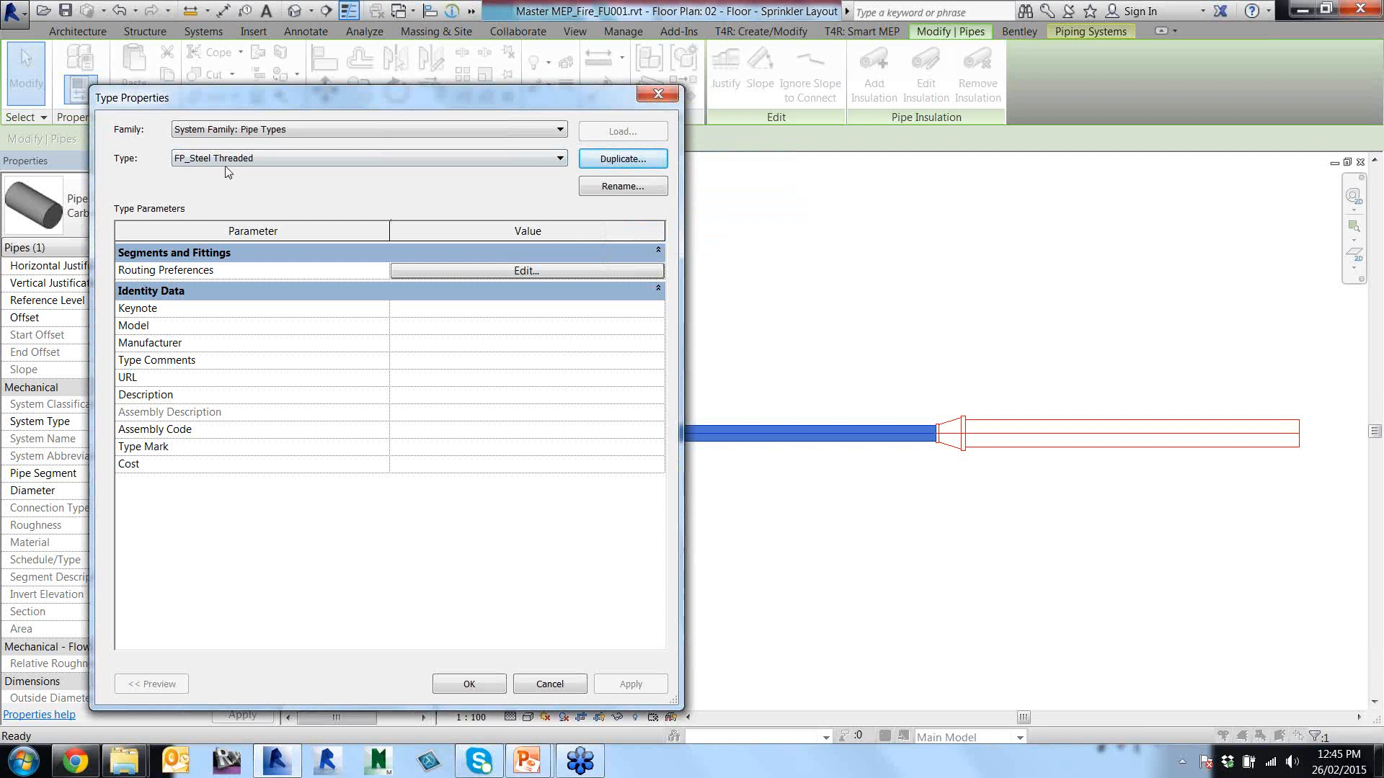
Set the pipe segment in the FP_Steel Threaded routing preferences to Steel, Carbon - EN 10255 - Heavy.
{"action": "left_click", "coordinate": [460, 271]}
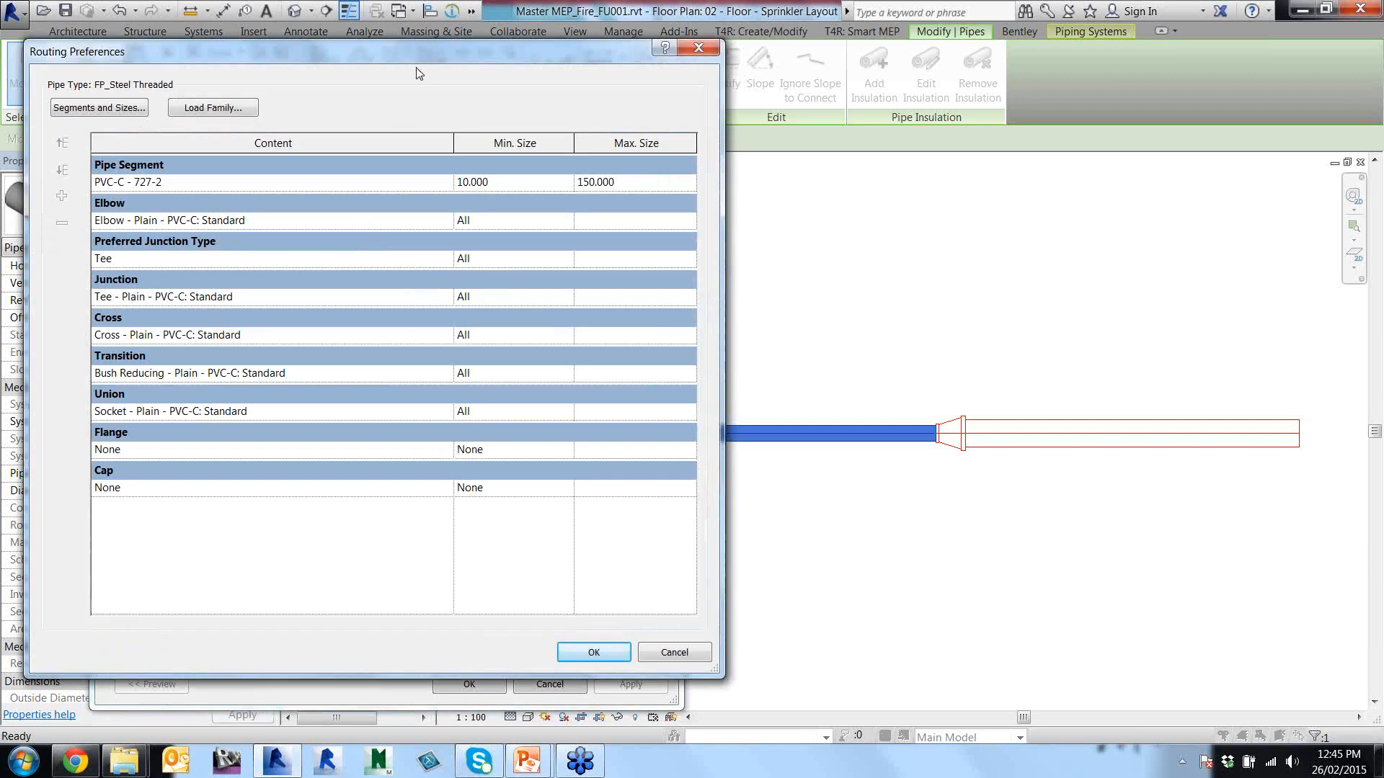
{"action": "left_click_drag", "start_coordinate": [424, 58], "coordinate": [863, 122]}
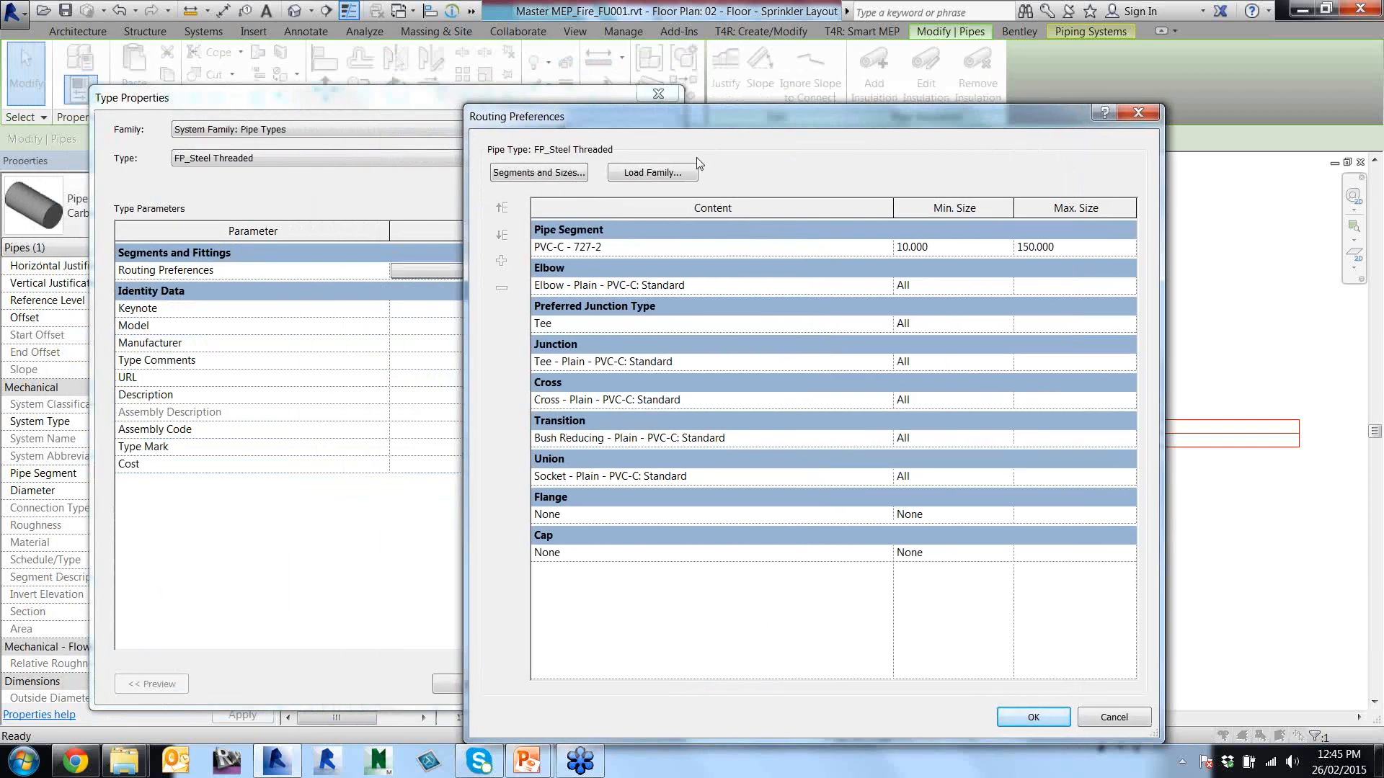
{"action": "left_click_drag", "start_coordinate": [676, 118], "coordinate": [594, 87]}
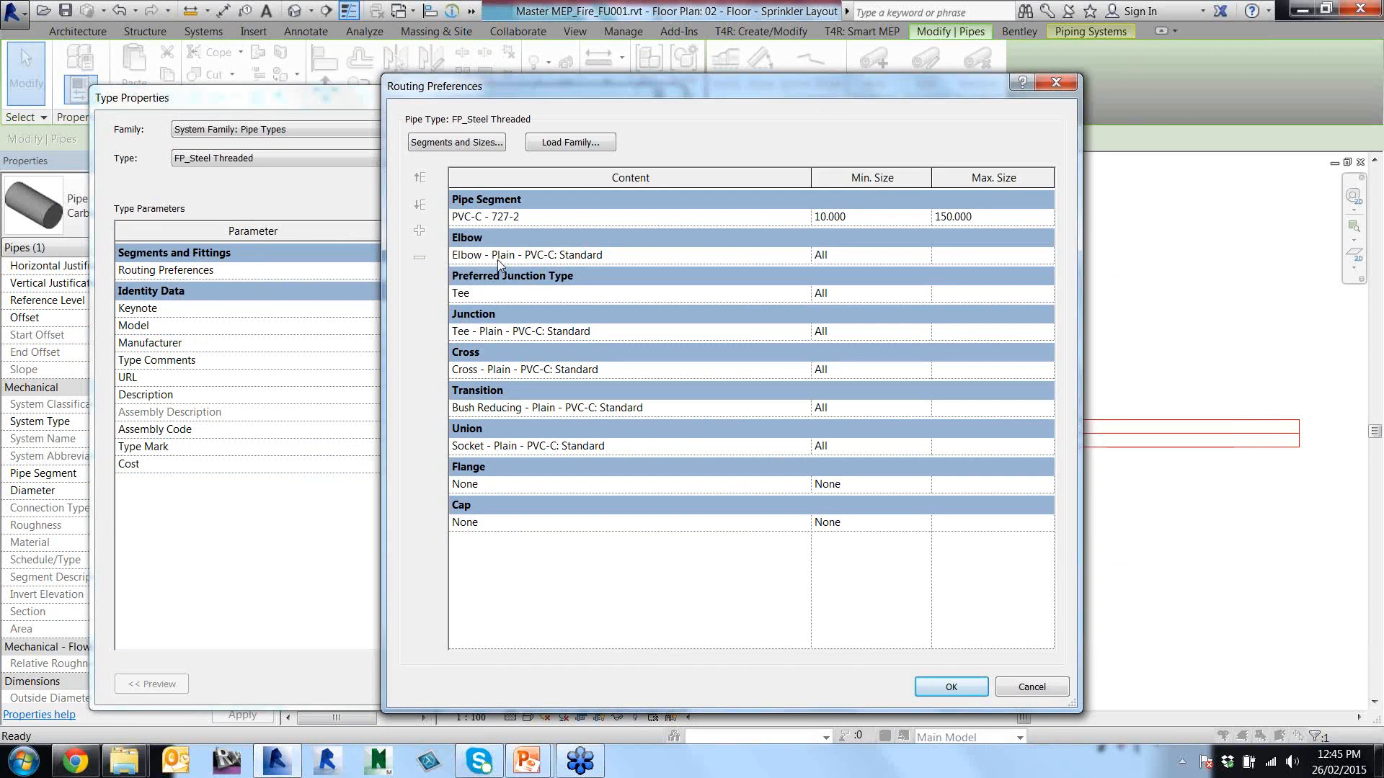
{"action": "left_click", "coordinate": [599, 217]}
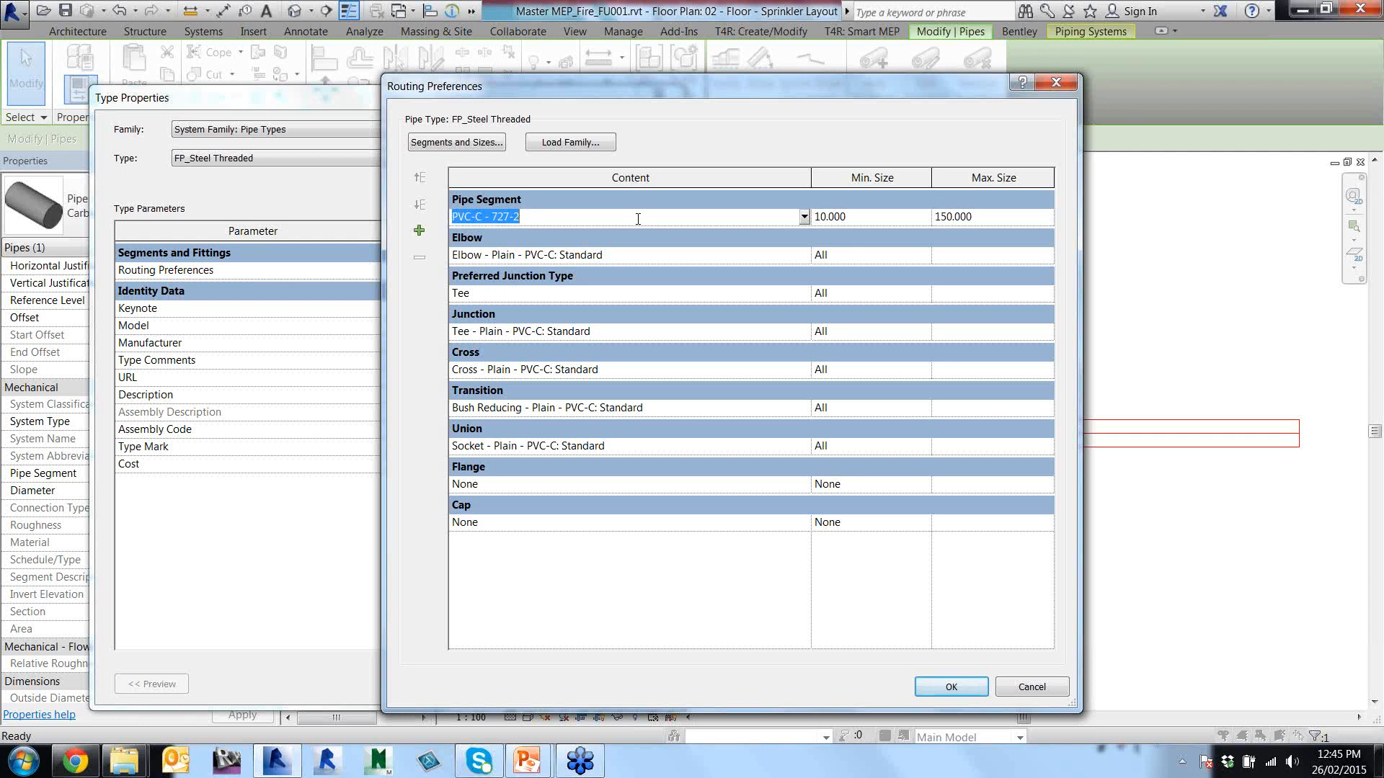
{"action": "left_click", "coordinate": [538, 220]}
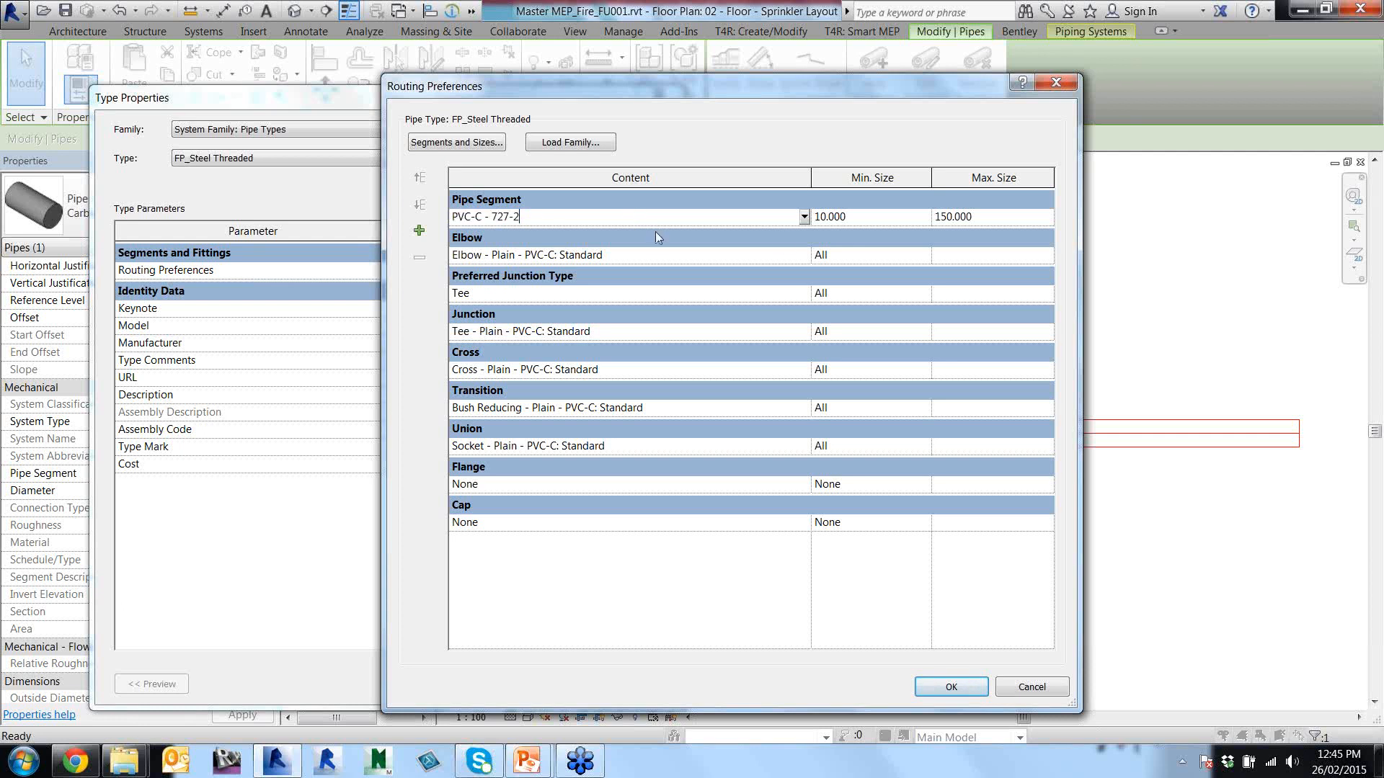
{"action": "left_click", "coordinate": [804, 217]}
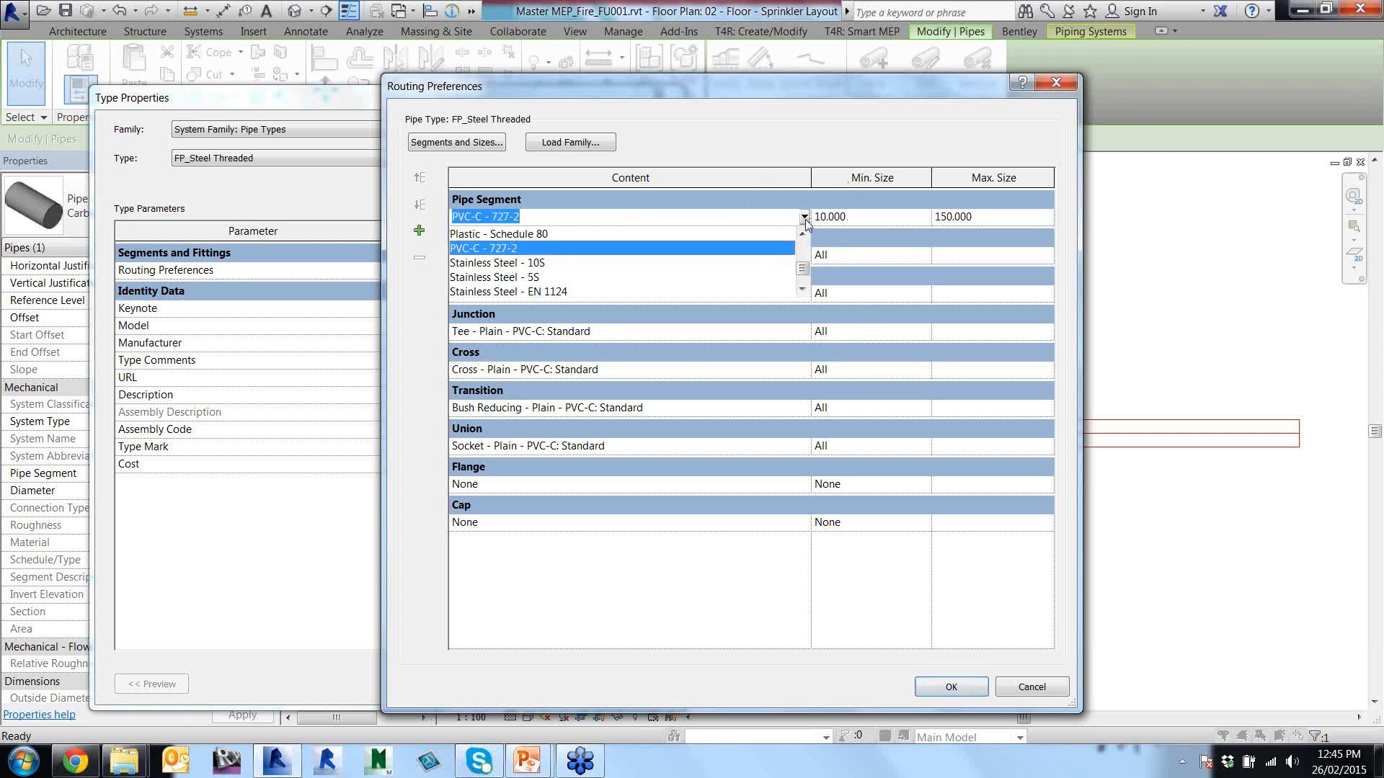
{"action": "scroll", "coordinate": [803, 269], "scroll_direction": "down", "scroll_amount": 1}
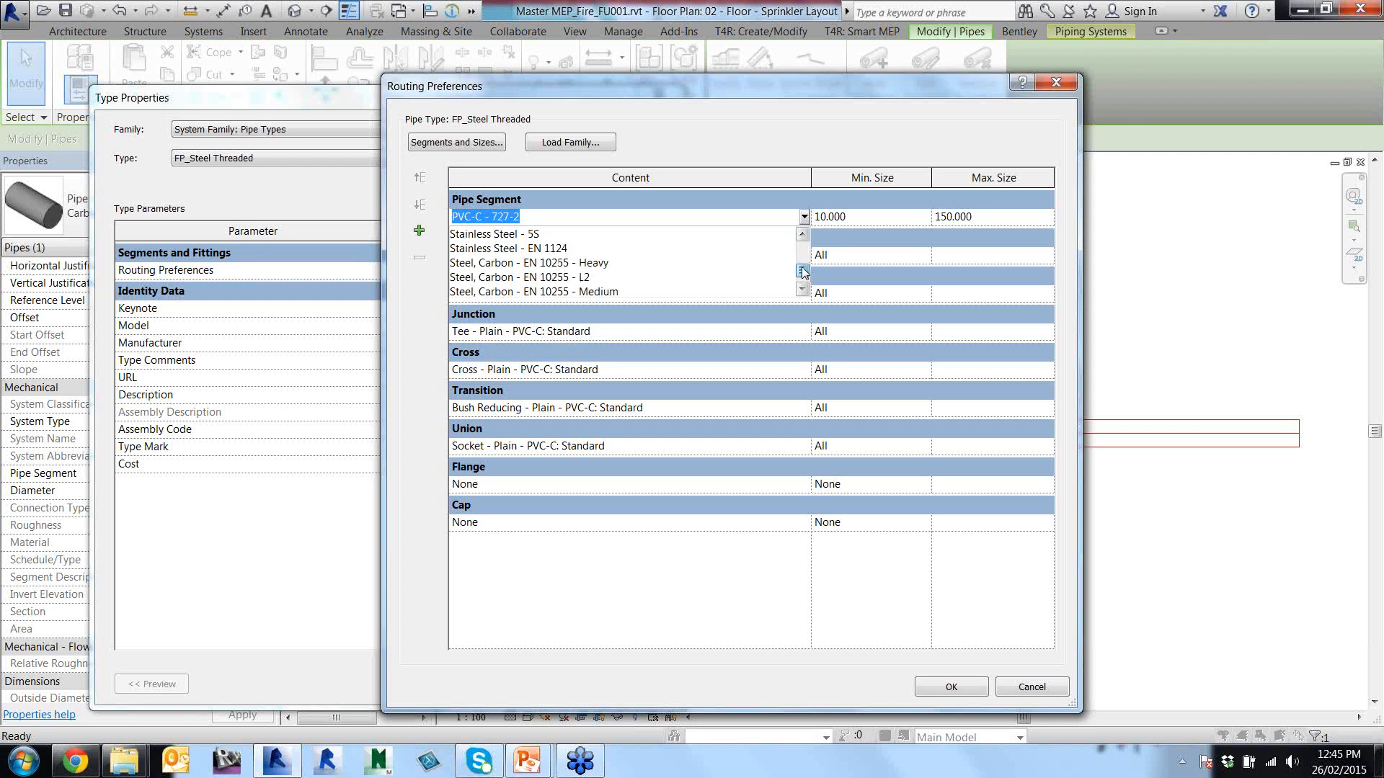
{"action": "left_click", "coordinate": [511, 263]}
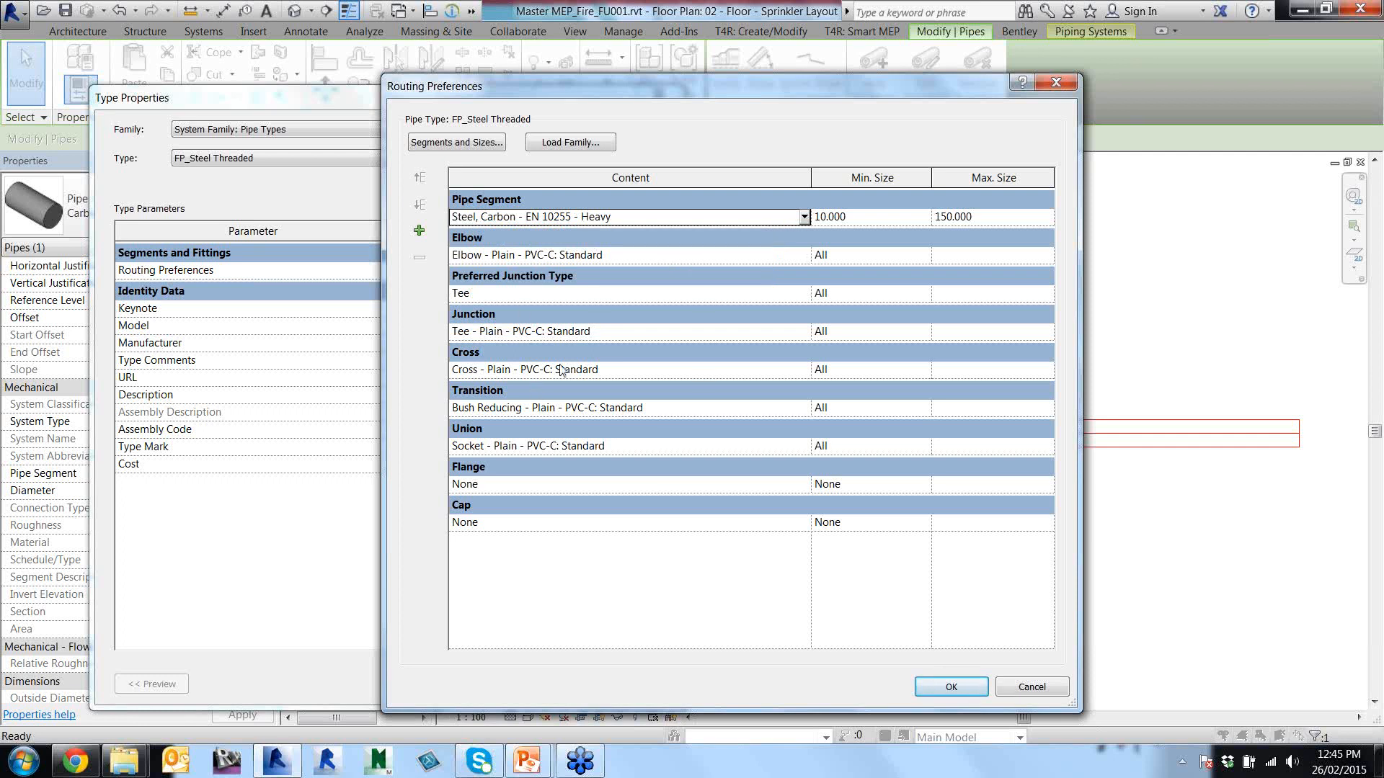
Set the elbow fitting of the FP_Steel Threaded type to Draft-Pipe-Elbow-Threaded-GMI: Standard.
{"action": "left_click", "coordinate": [789, 258]}
{"action": "left_click", "coordinate": [803, 255]}
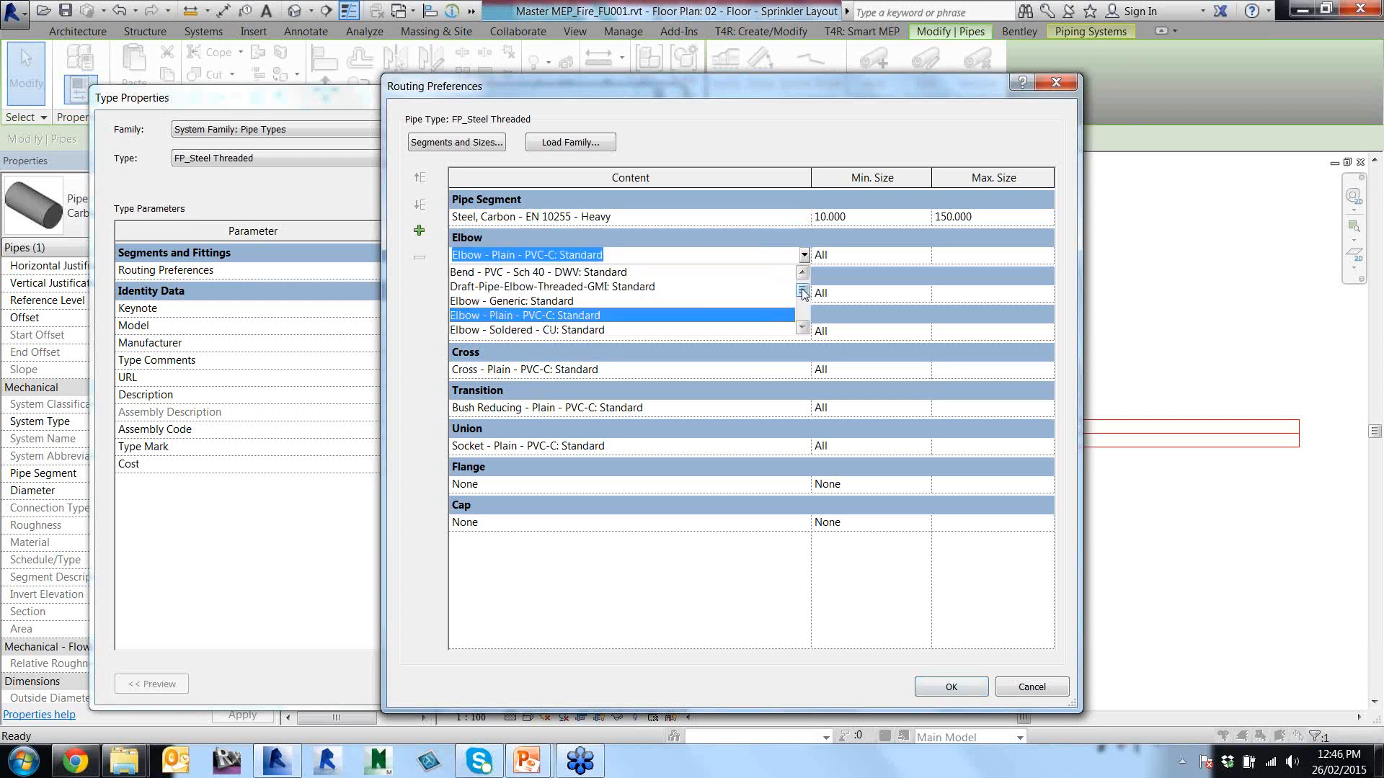
{"action": "mouse_move", "coordinate": [804, 292]}
{"action": "left_mouse_down"}
{"action": "mouse_move", "coordinate": [804, 321]}
{"action": "mouse_move", "coordinate": [805, 290]}
{"action": "left_mouse_up"}
{"action": "left_click", "coordinate": [565, 288]}
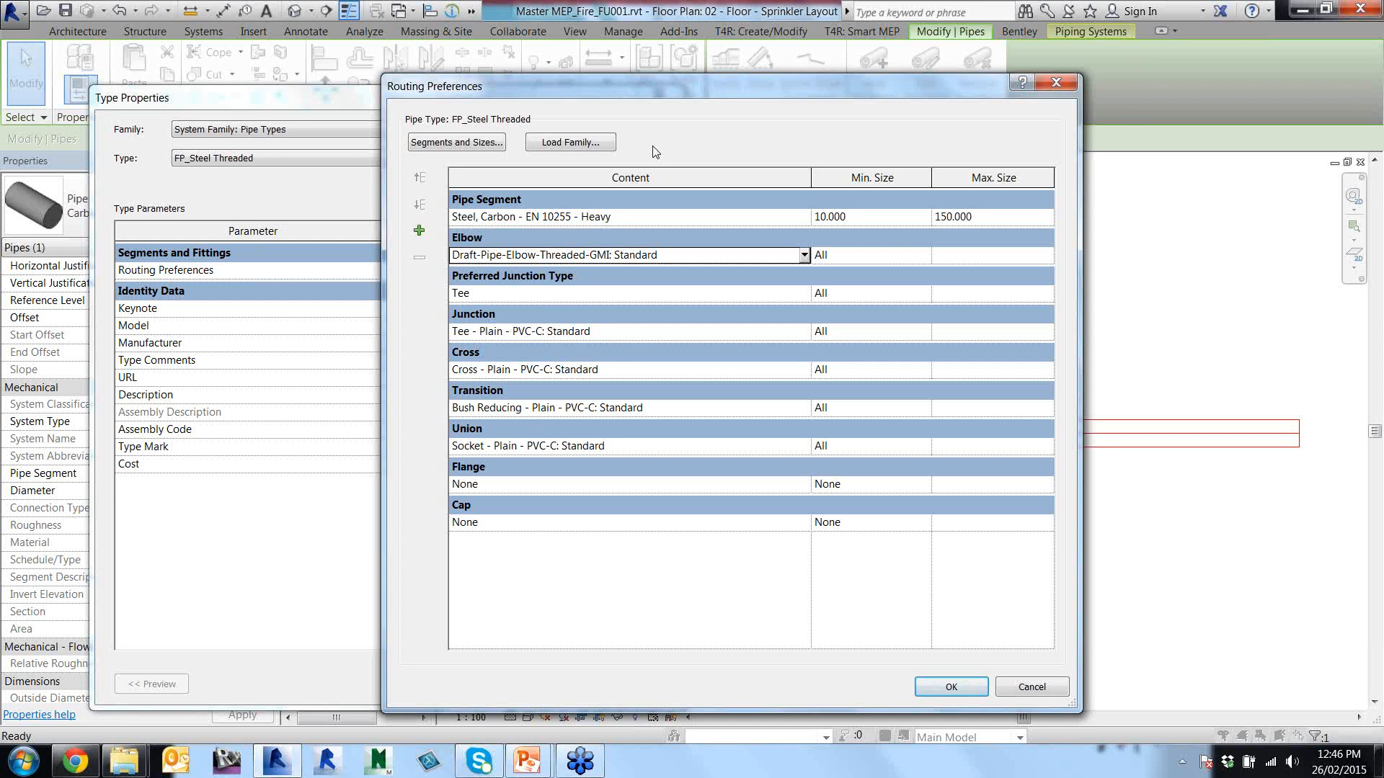
{"action": "left_click", "coordinate": [804, 254]}
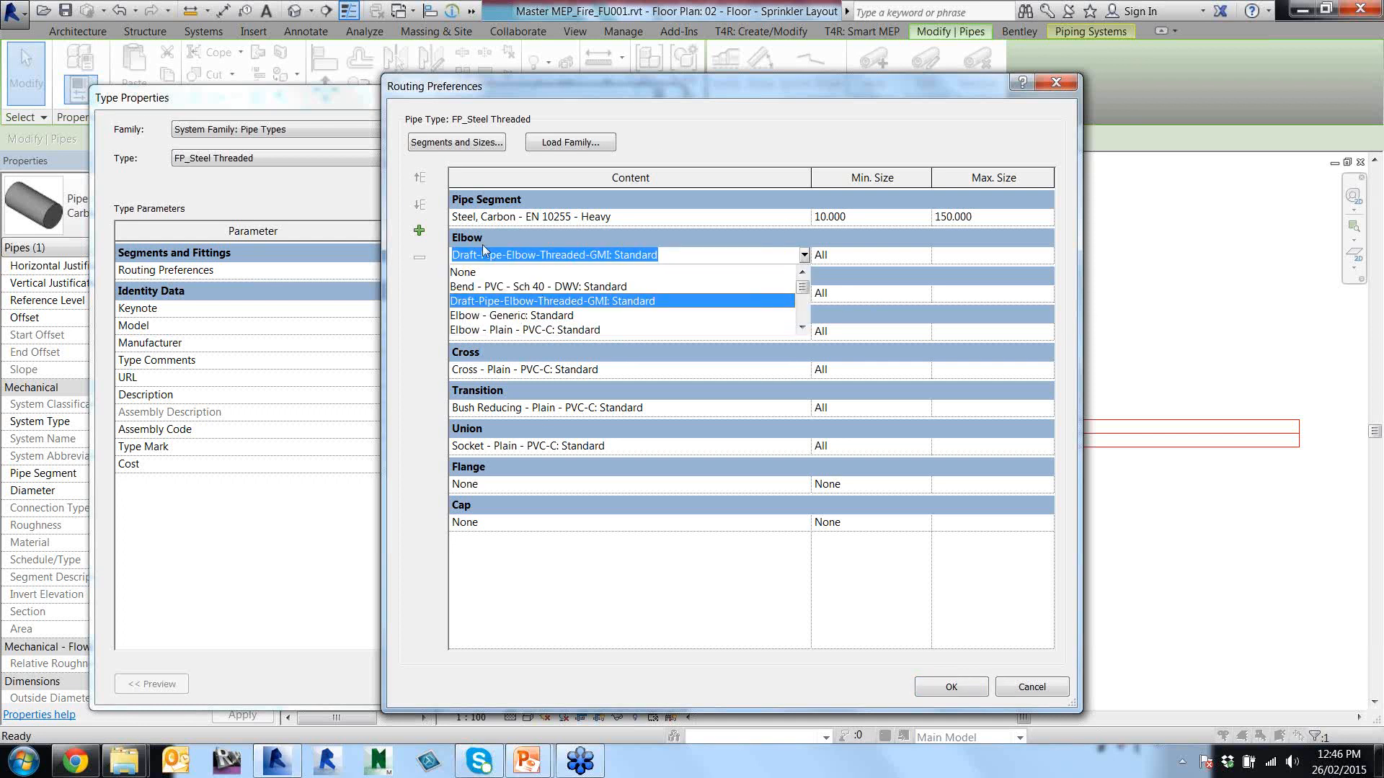
{"action": "left_click", "coordinate": [542, 306]}
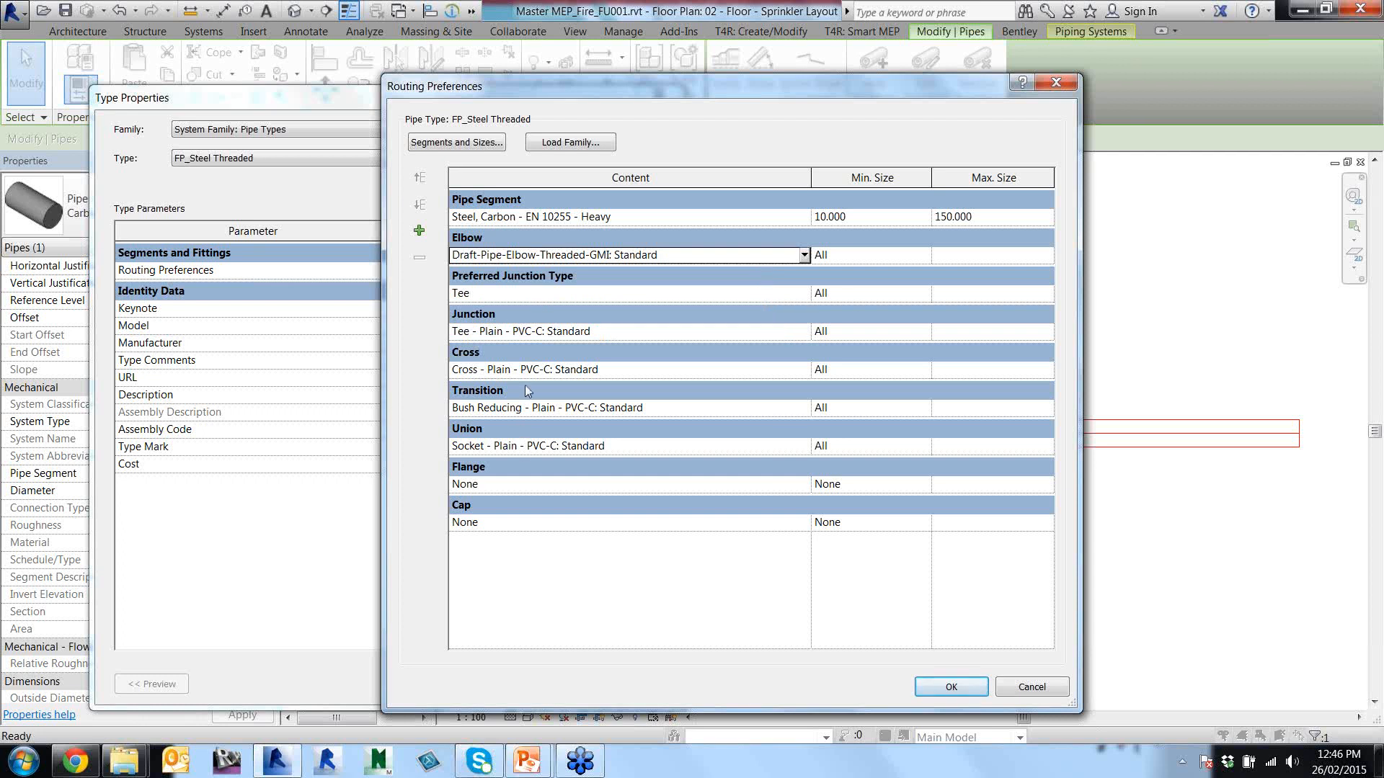
{"action": "left_click", "coordinate": [804, 255]}
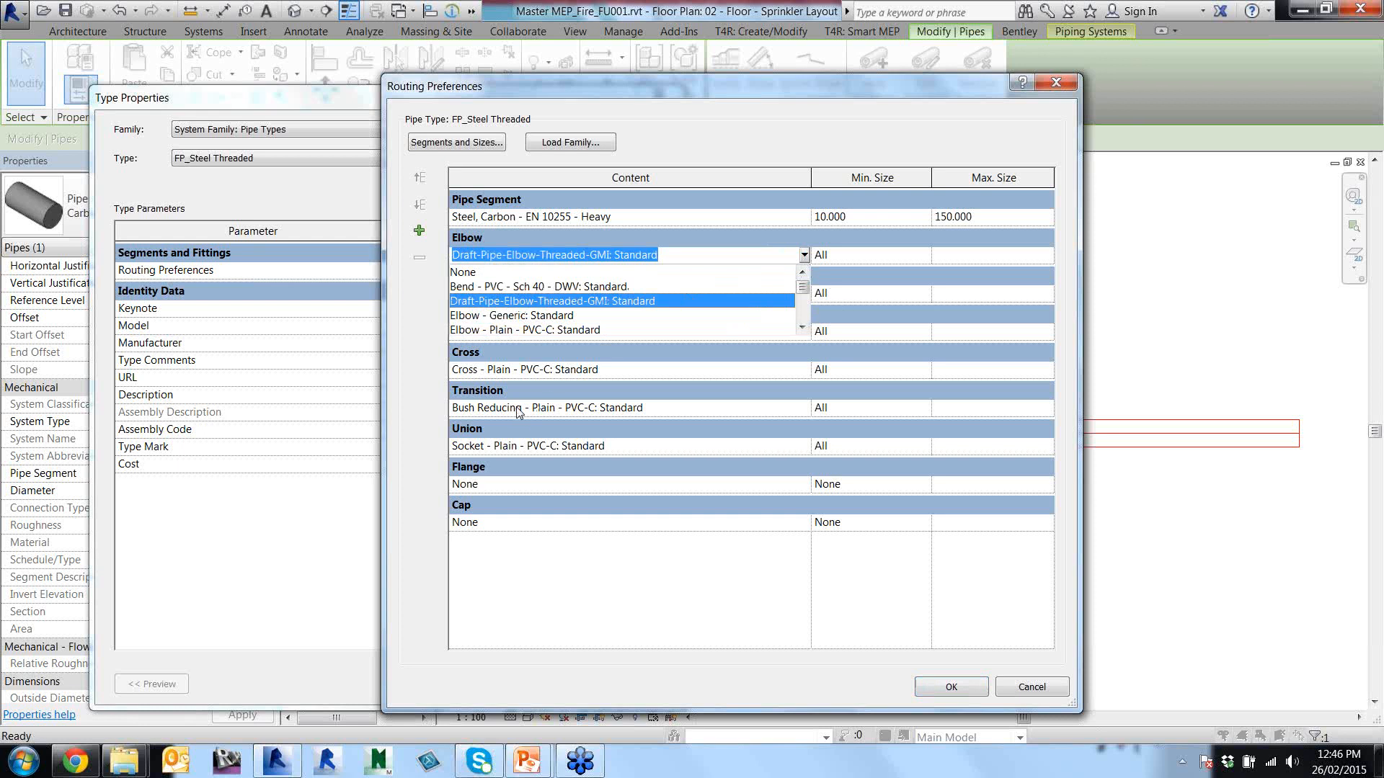
{"action": "left_click", "coordinate": [573, 303]}
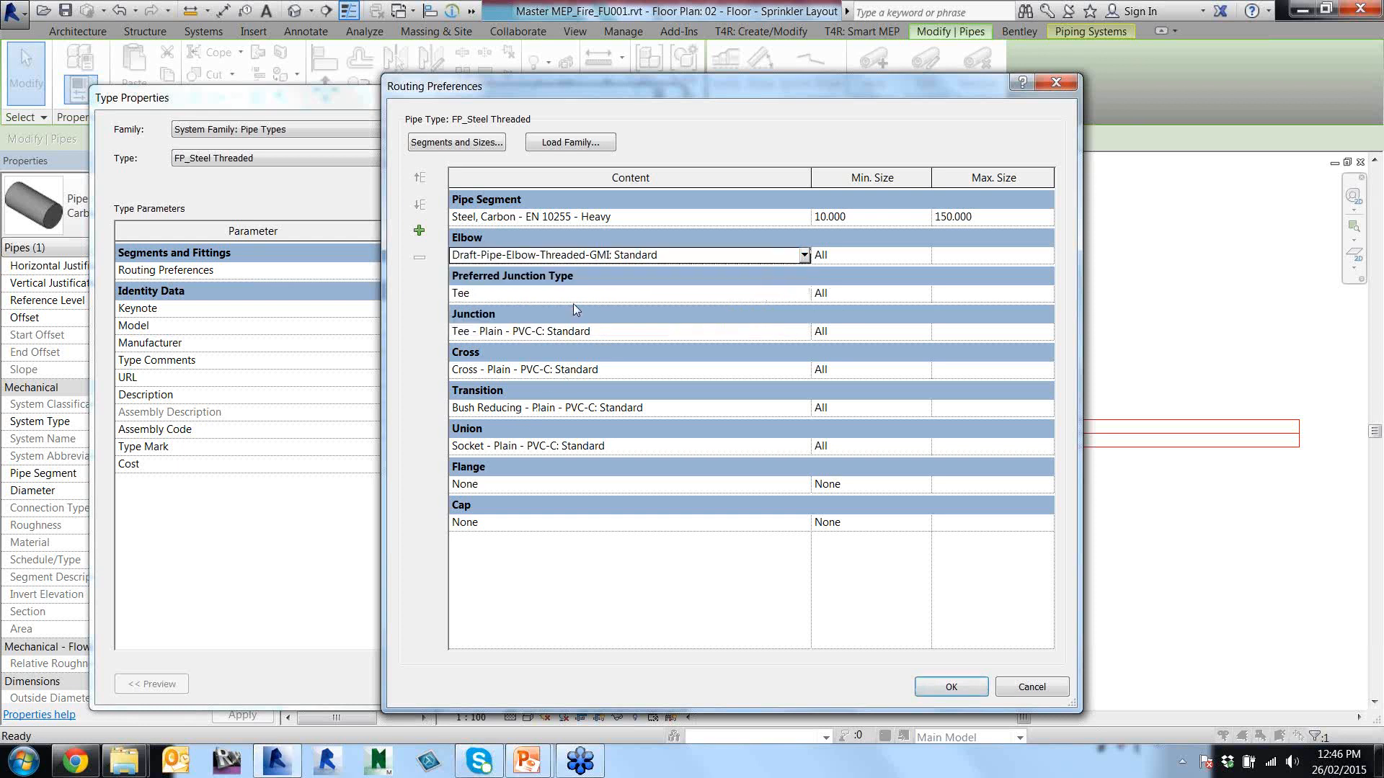
Examine the preferred junction type options, keeping Tee selected.
{"action": "left_click", "coordinate": [805, 295]}
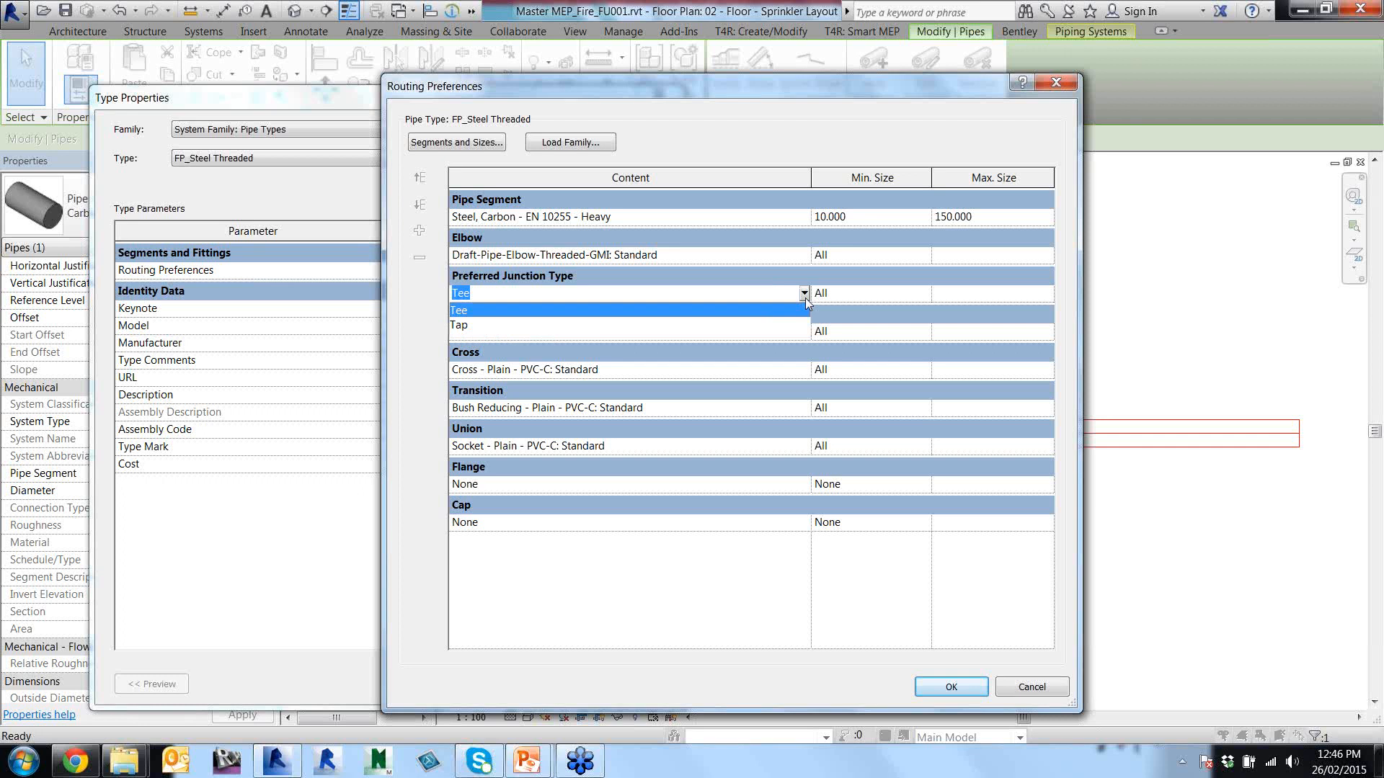
{"action": "left_click", "coordinate": [588, 318]}
{"action": "left_click", "coordinate": [472, 295]}
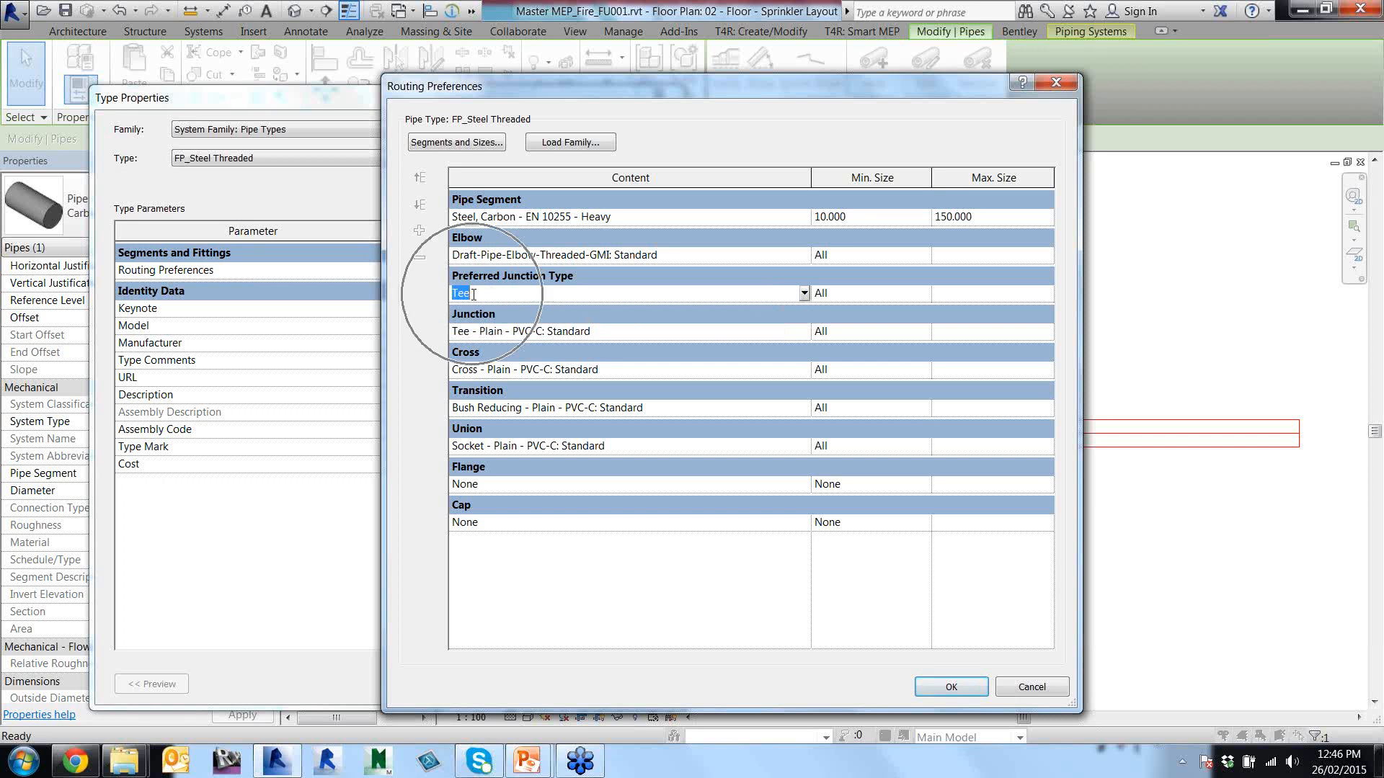
{"action": "left_click", "coordinate": [805, 294]}
{"action": "left_click", "coordinate": [805, 294]}
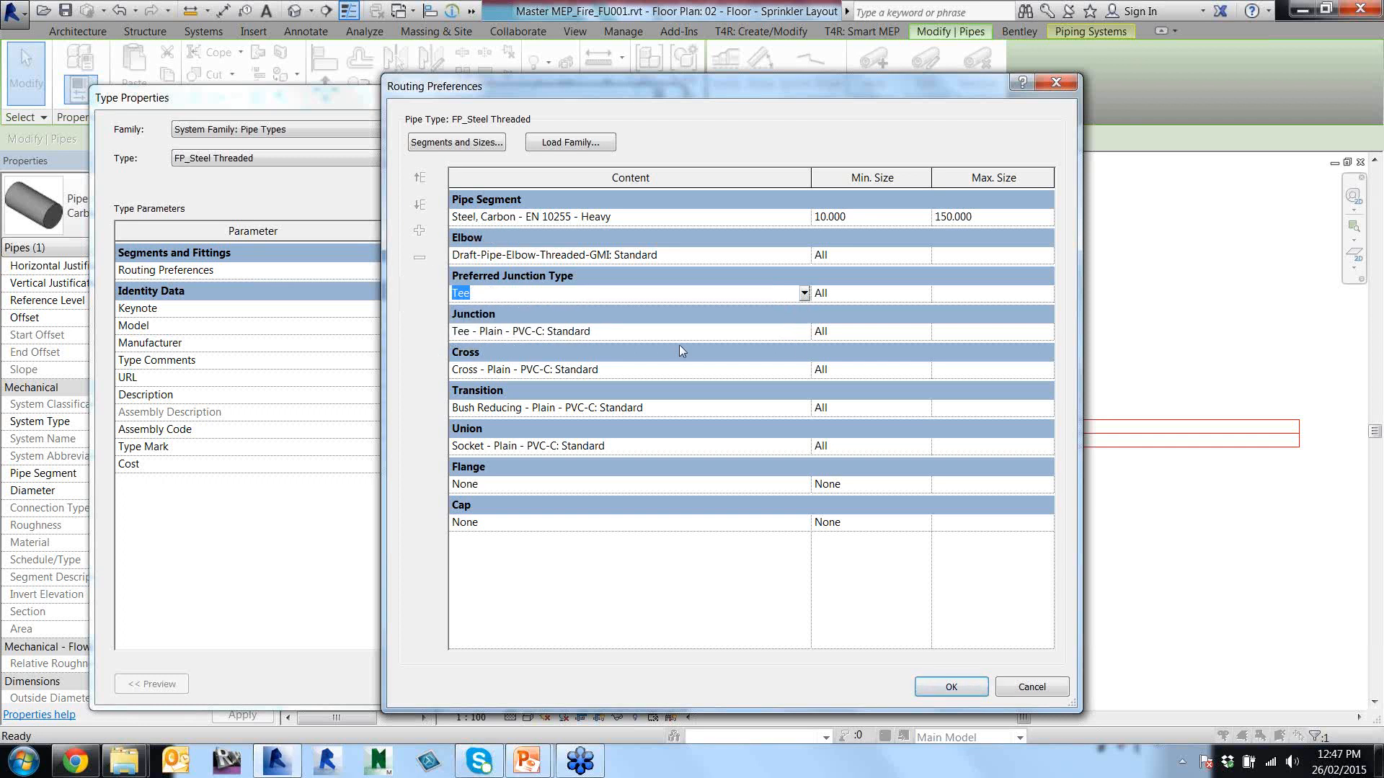
Set the junction fitting of the FP_Steel Threaded type to Draft-Pipe-Tee-Threaded-GMI: Standard.
{"action": "left_click", "coordinate": [805, 332]}
{"action": "left_click", "coordinate": [805, 332]}
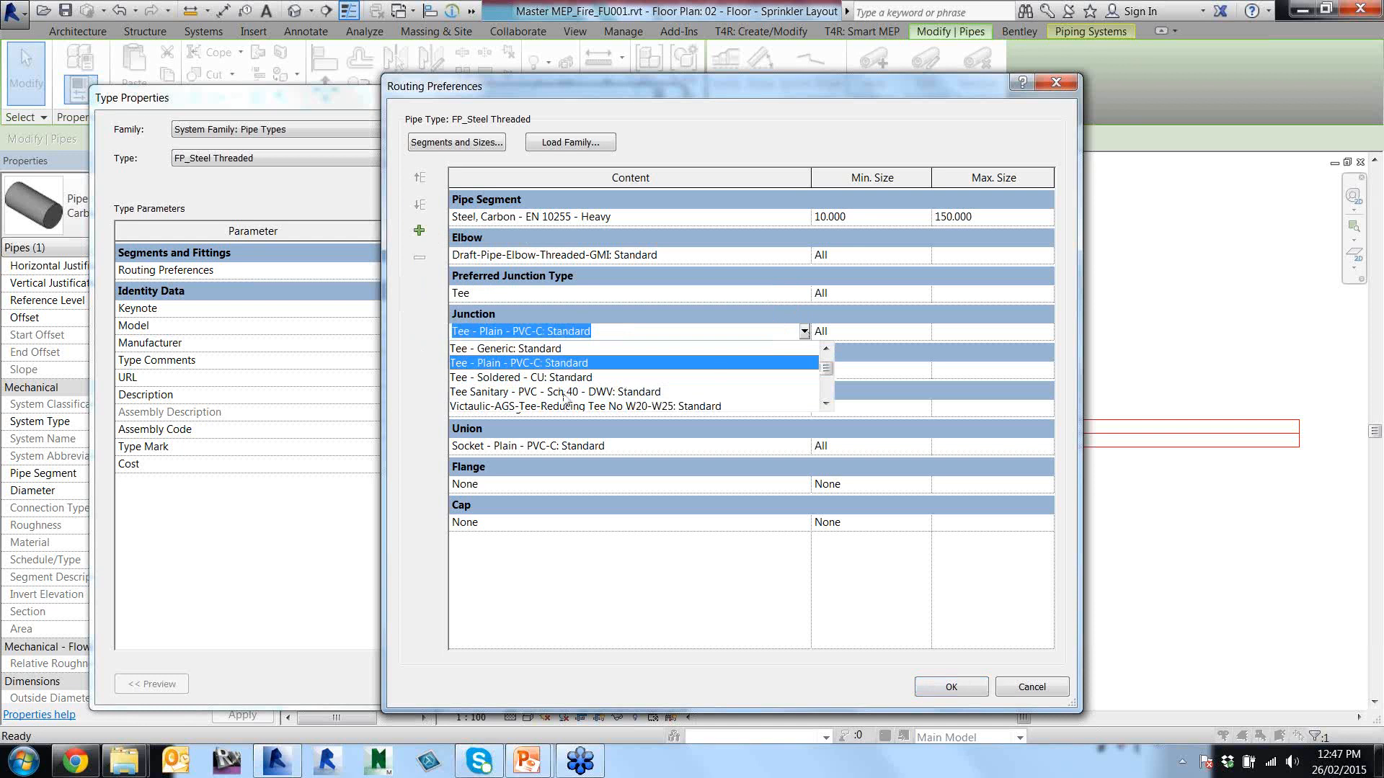
{"action": "left_click_drag", "start_coordinate": [827, 368], "coordinate": [828, 364]}
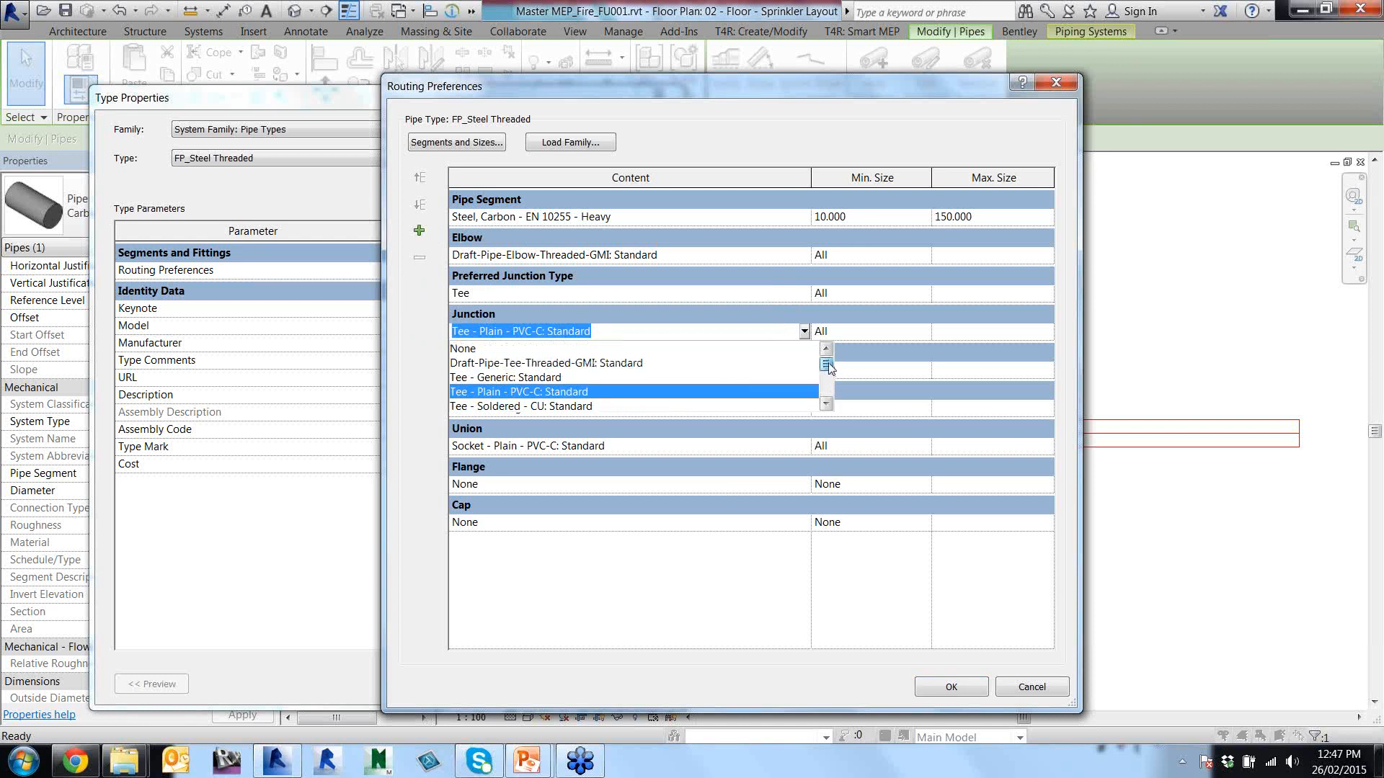
{"action": "left_click", "coordinate": [631, 363]}
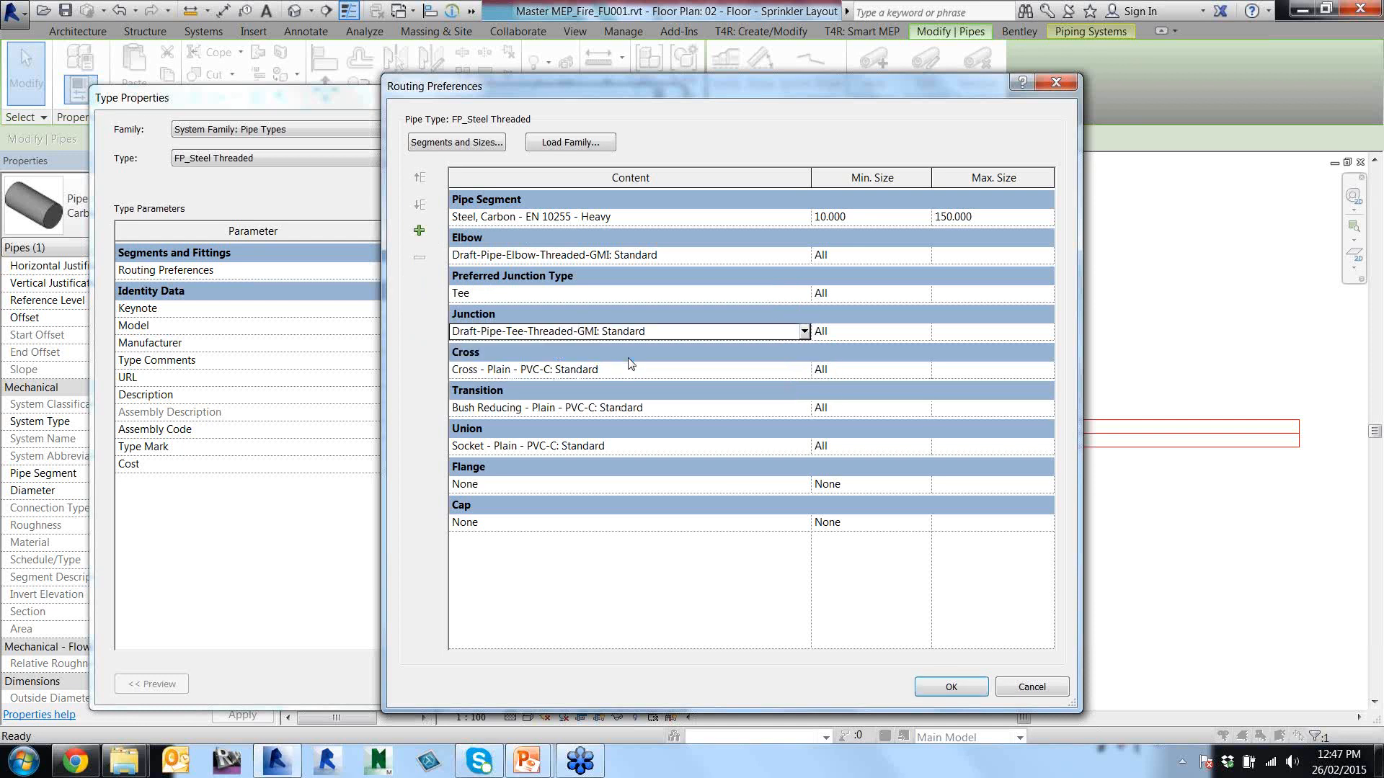
Set the cross fitting of the FP_Steel Threaded type to Draft-Pipe-Cross-Threaded-GMI: Standard.
{"action": "left_click", "coordinate": [798, 371]}
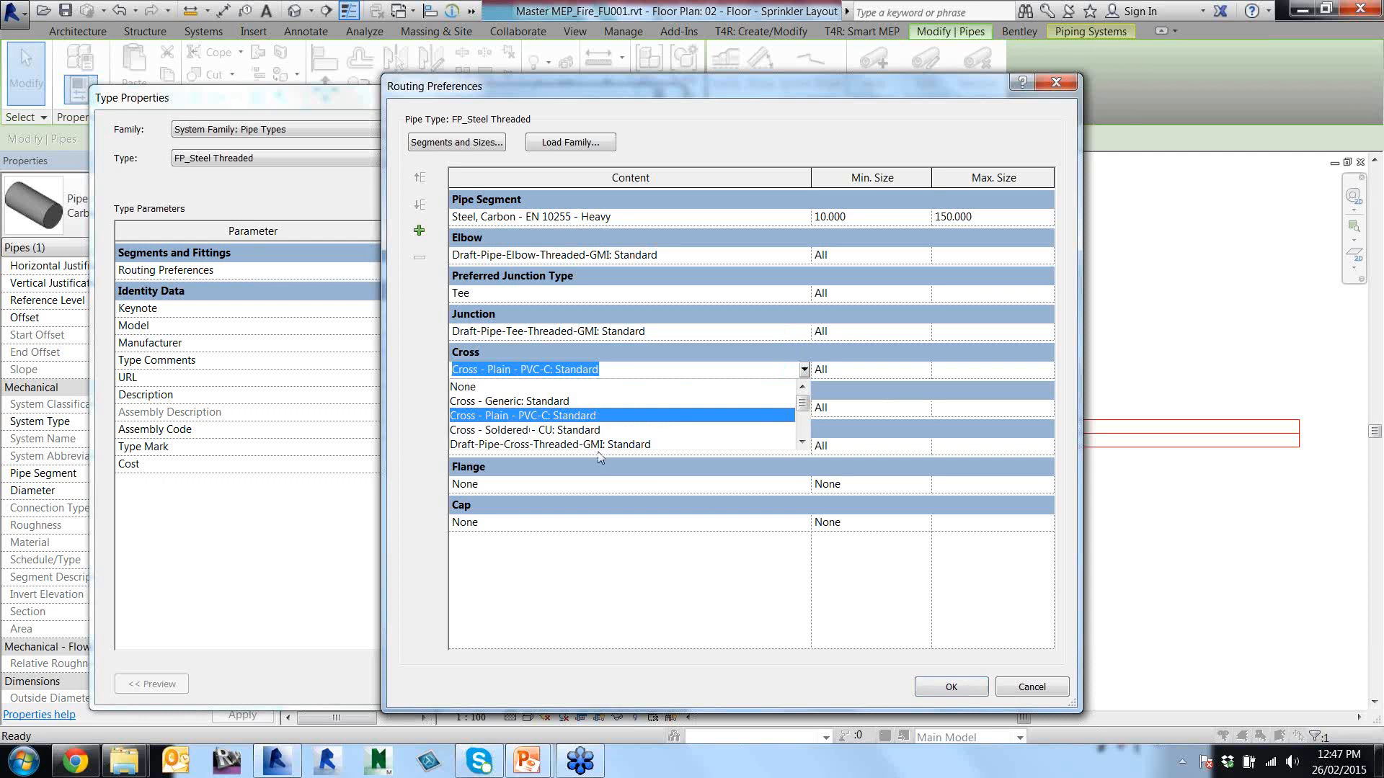
{"action": "left_click", "coordinate": [800, 443]}
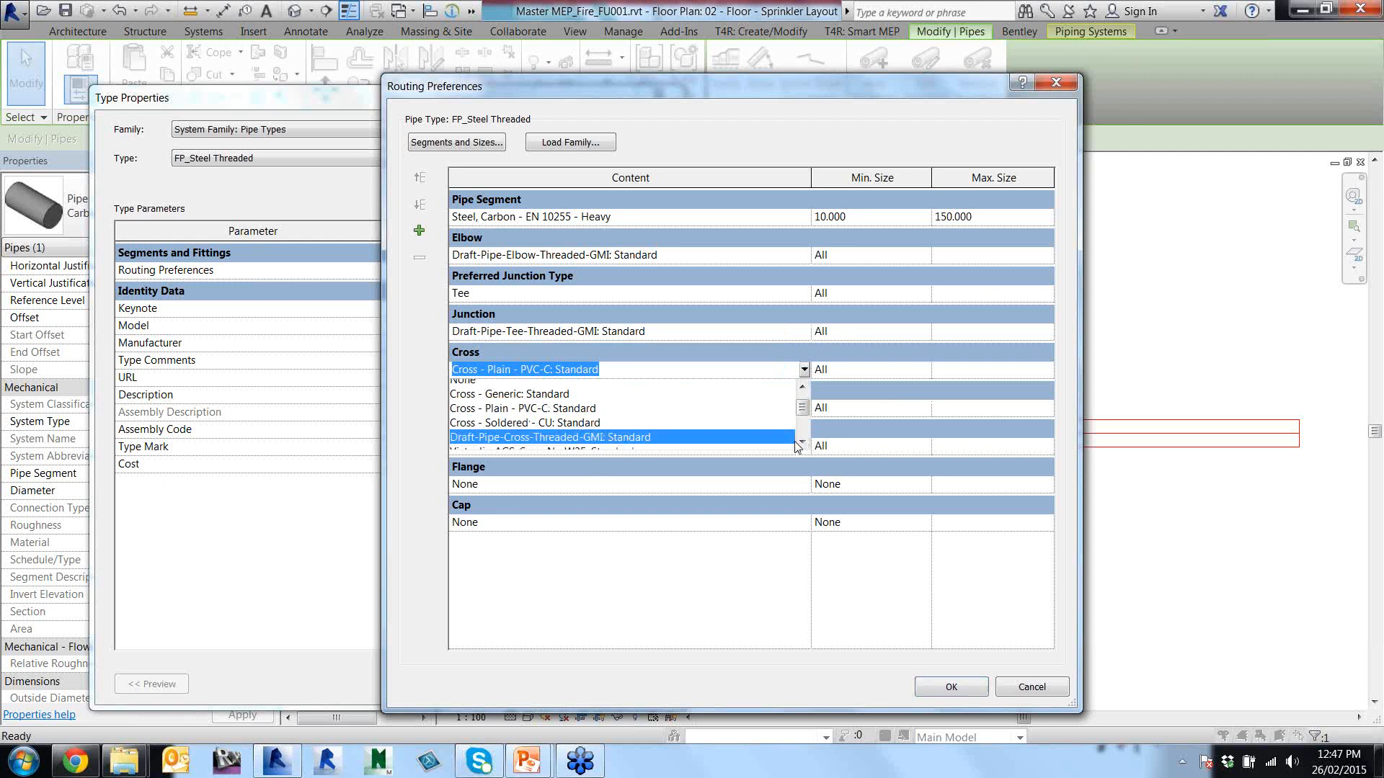
{"action": "left_click", "coordinate": [649, 437]}
Set the transition fitting of the FP_Steel Threaded type to Draft-Pipe-Transition-Threaded-GMI: Standard.
{"action": "left_click", "coordinate": [669, 413]}
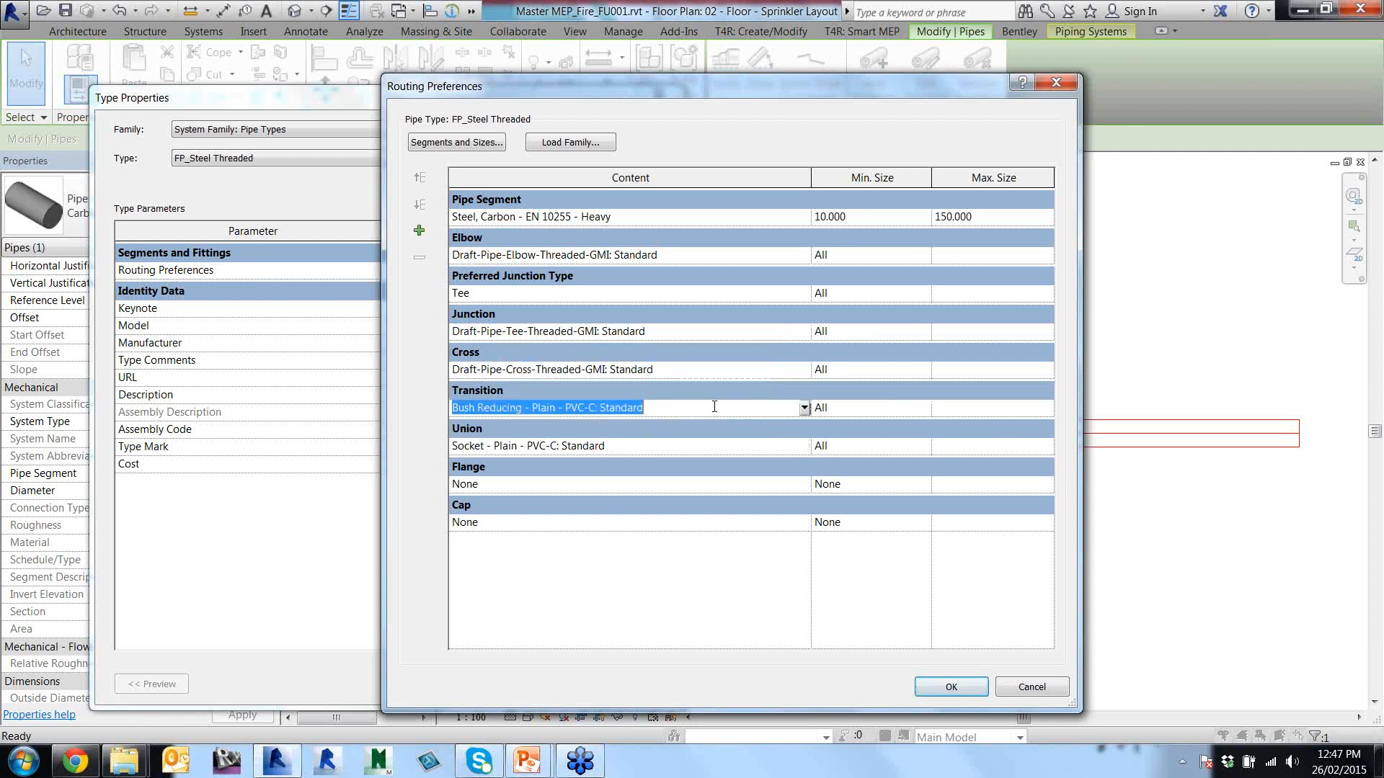
{"action": "left_click", "coordinate": [803, 408]}
{"action": "left_click", "coordinate": [634, 454]}
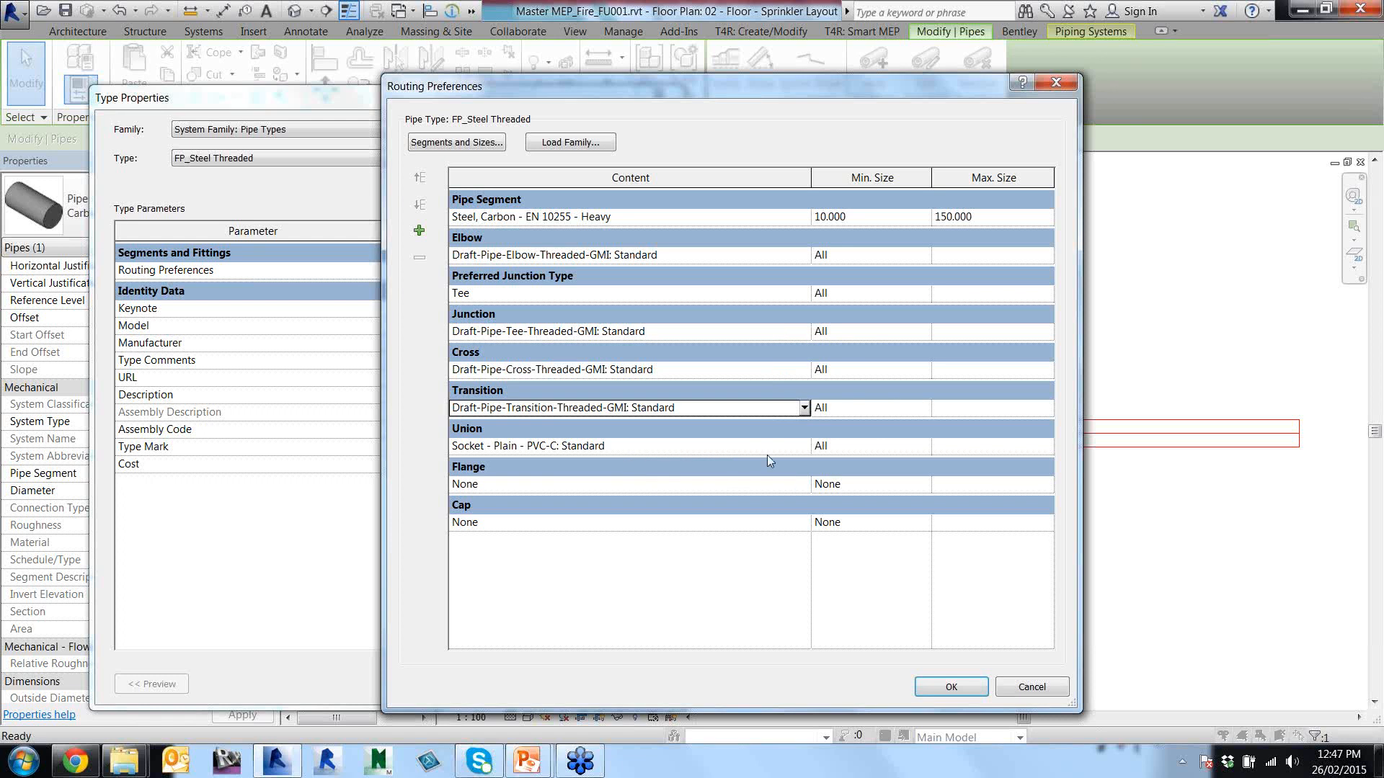
Set the union fitting to Draft-Pipe-Union-Threaded-GMI: Standard, then accept the routing preferences and type properties and deselect the pipe.
{"action": "left_click", "coordinate": [804, 446]}
{"action": "left_click", "coordinate": [804, 447]}
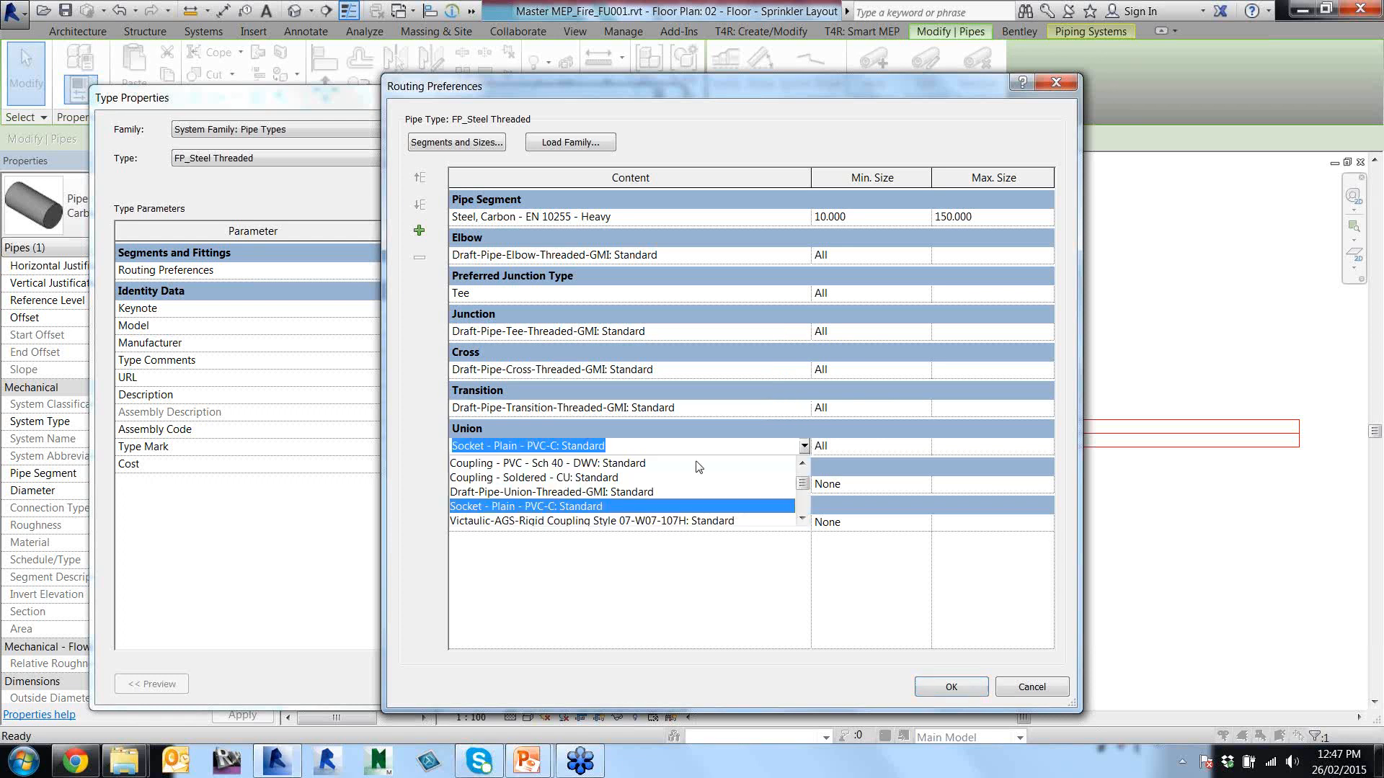
{"action": "left_click", "coordinate": [638, 492]}
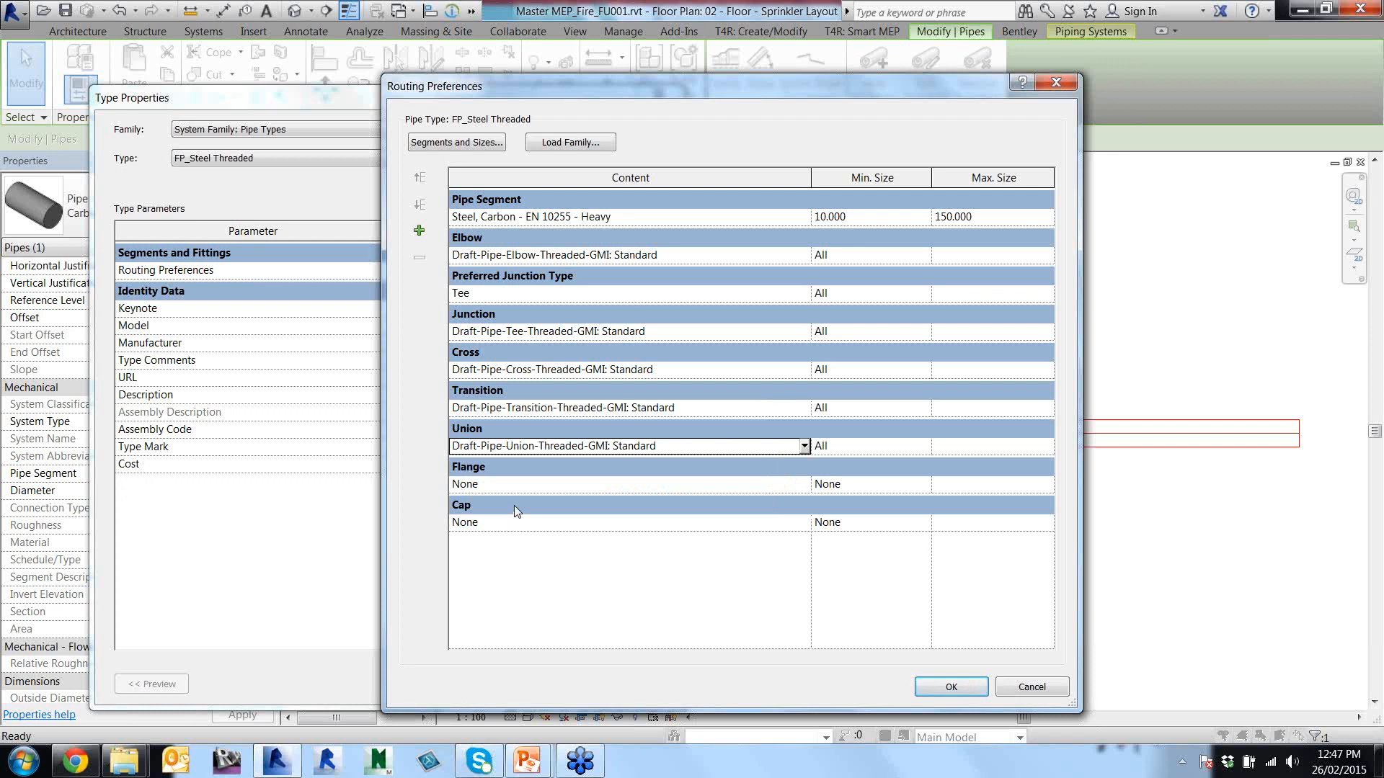
{"action": "left_click", "coordinate": [948, 691]}
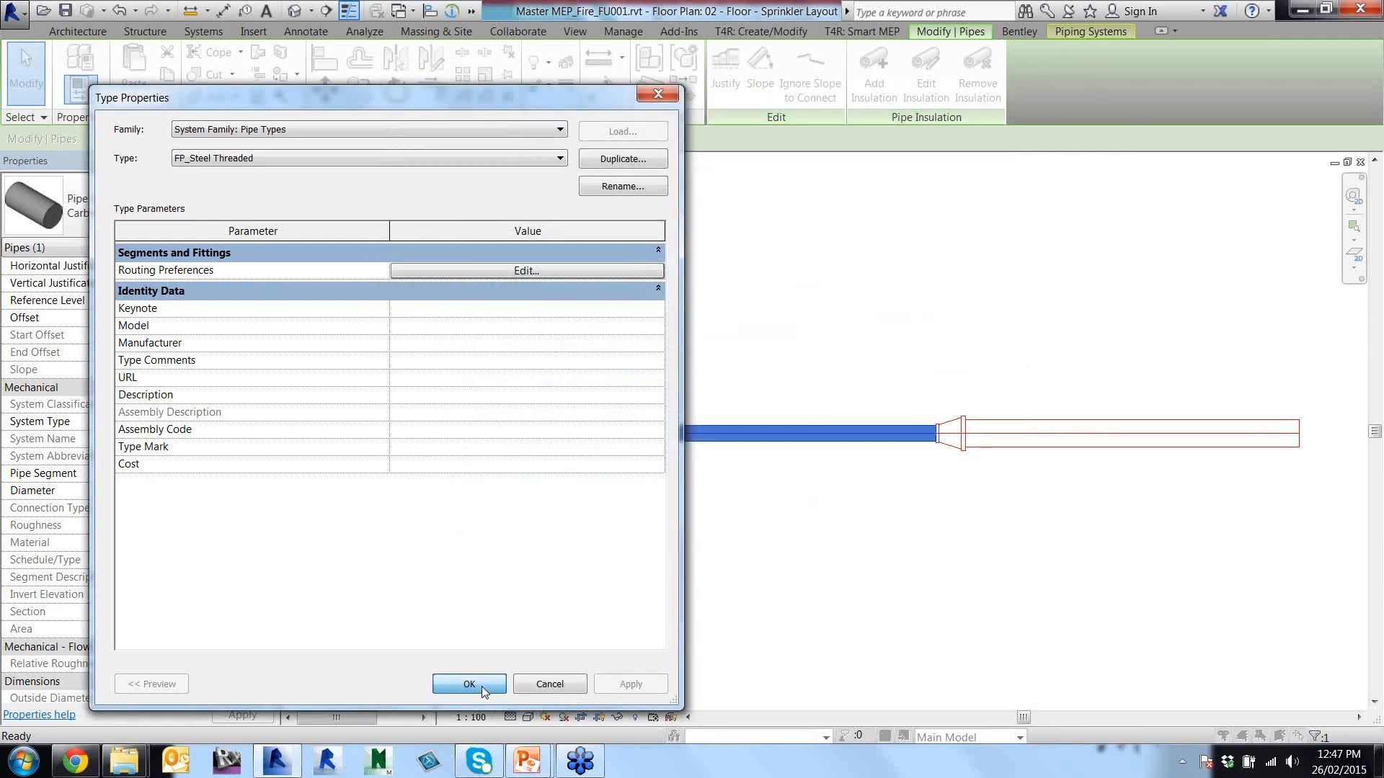
{"action": "left_click", "coordinate": [468, 682]}
{"action": "key", "text": "Escape"}
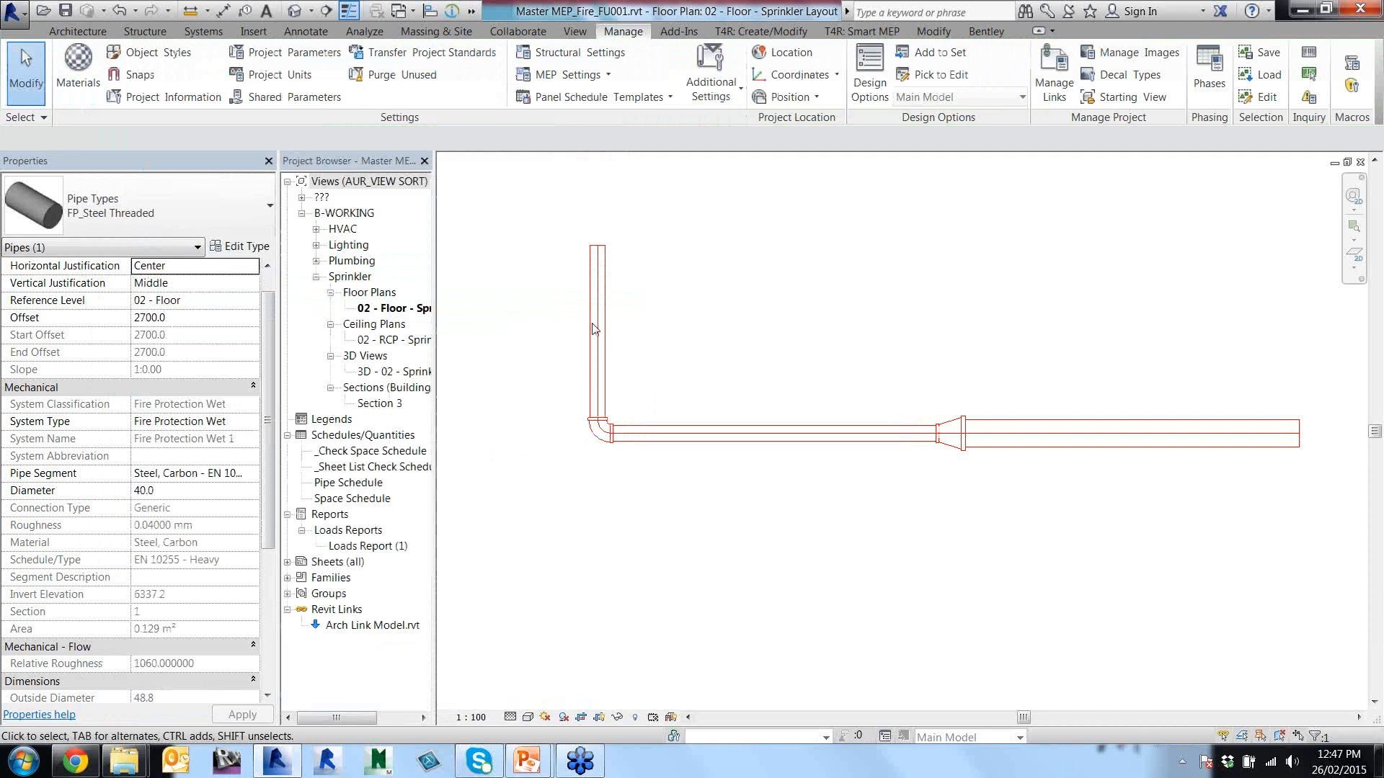
Draw a horizontal FP_Steel Threaded pipe above the existing run, 150 mm in diameter and about 1260 mm long, at 2700 mm offset.
{"action": "left_click", "coordinate": [209, 29]}
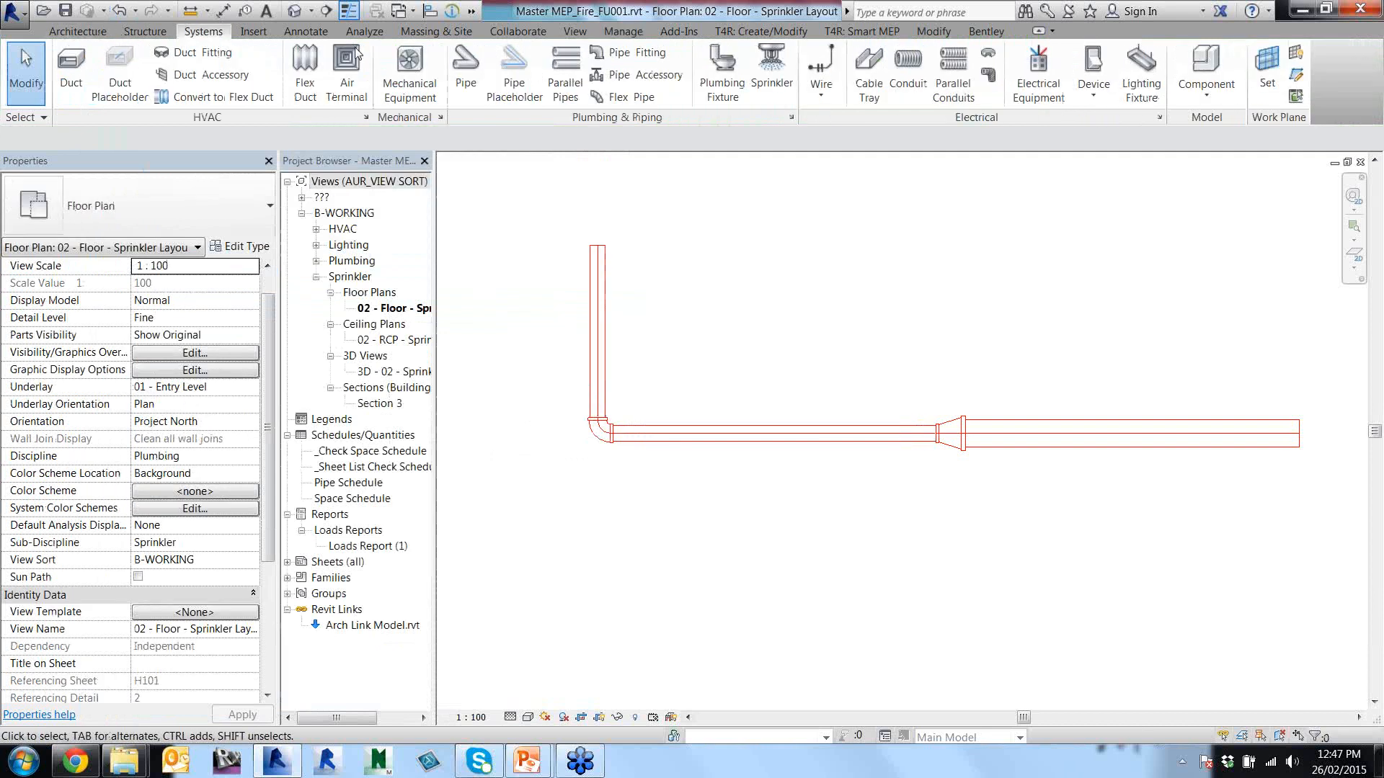
{"action": "left_click", "coordinate": [465, 72]}
{"action": "left_click", "coordinate": [161, 221]}
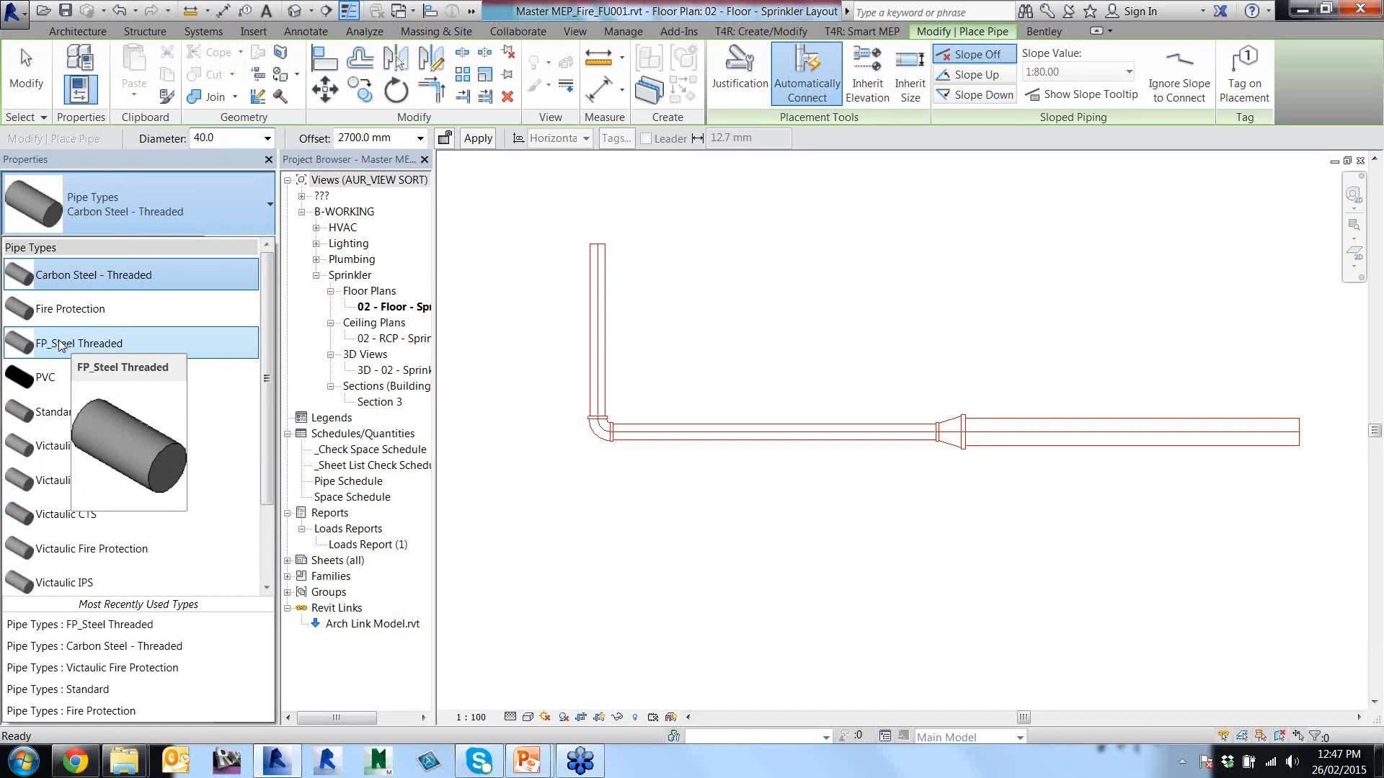
{"action": "mouse_move", "coordinate": [78, 352]}
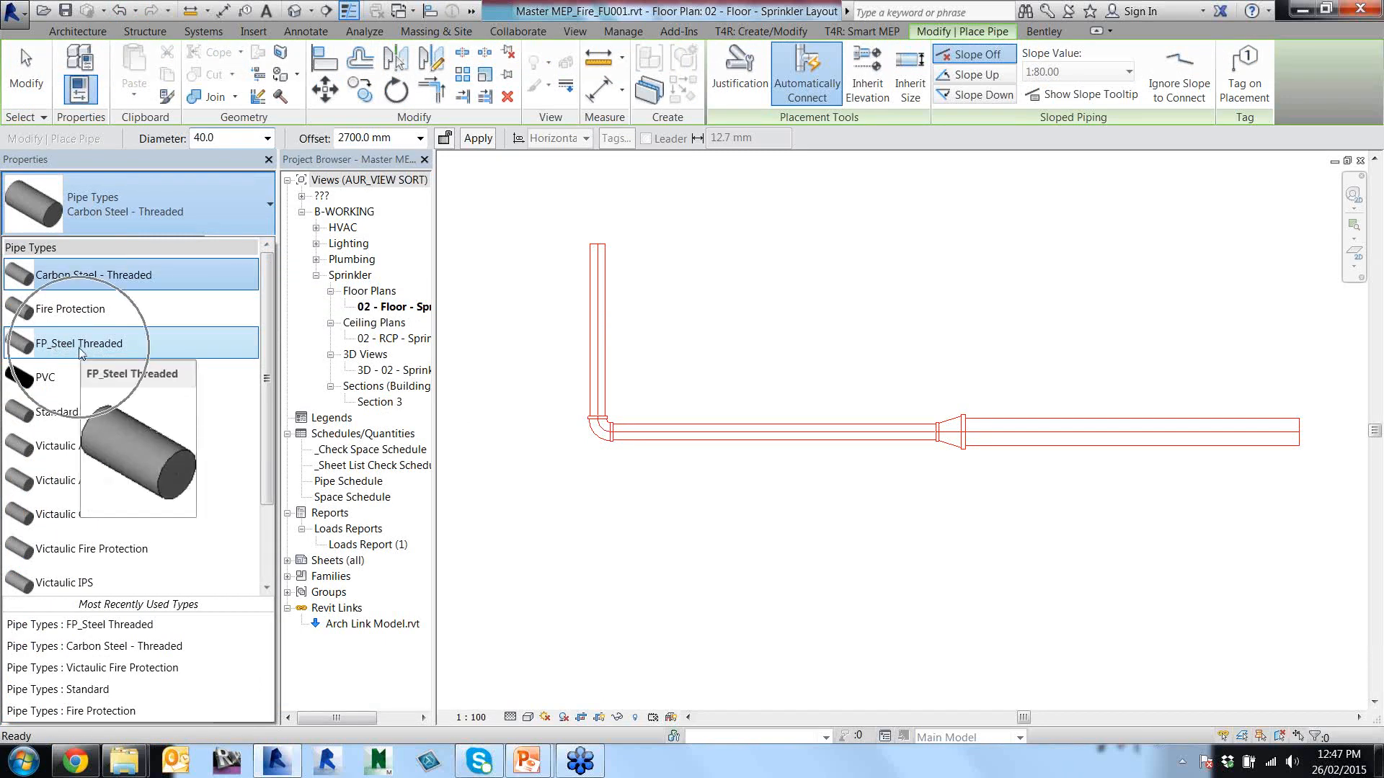
{"action": "left_click", "coordinate": [77, 350]}
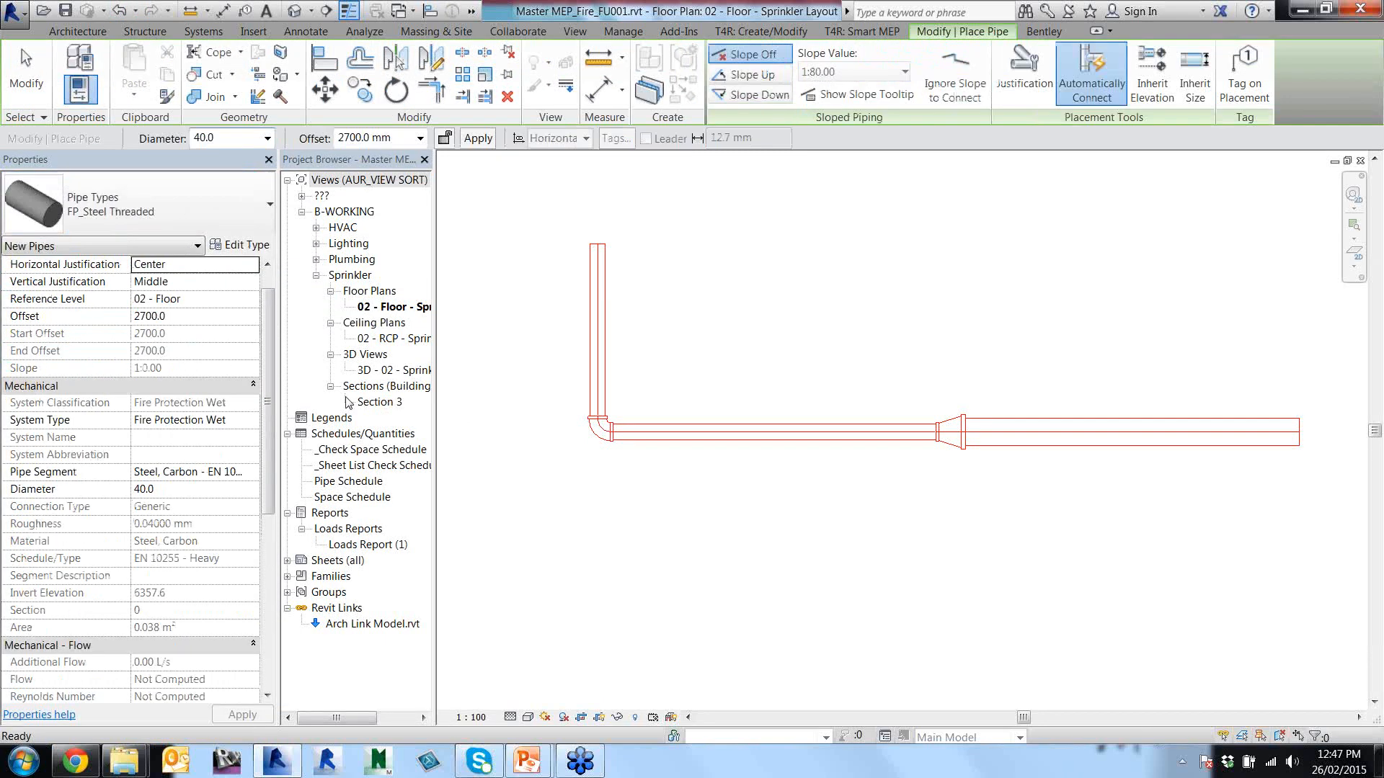
{"action": "scroll", "coordinate": [818, 409], "scroll_direction": "down", "scroll_amount": 2}
{"action": "left_click", "coordinate": [267, 138]}
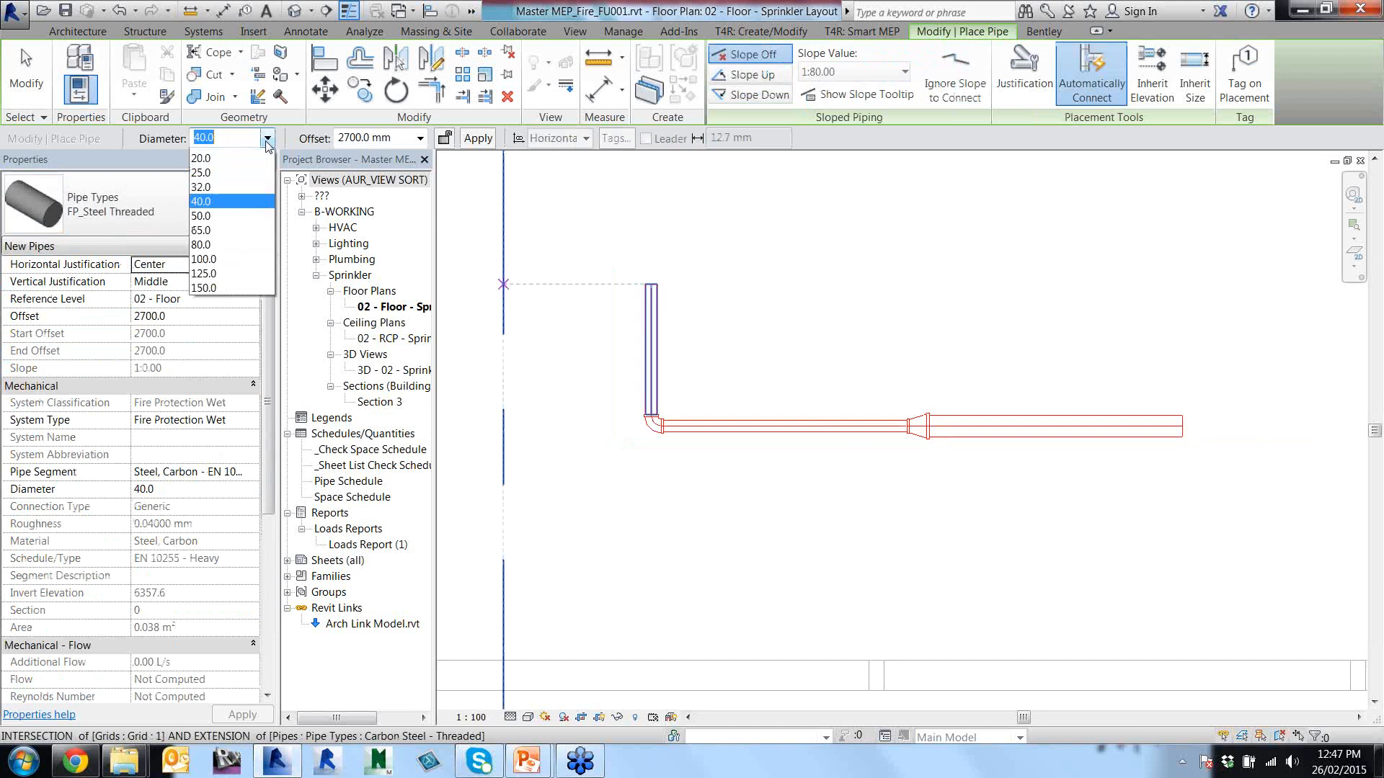
{"action": "left_click", "coordinate": [213, 314]}
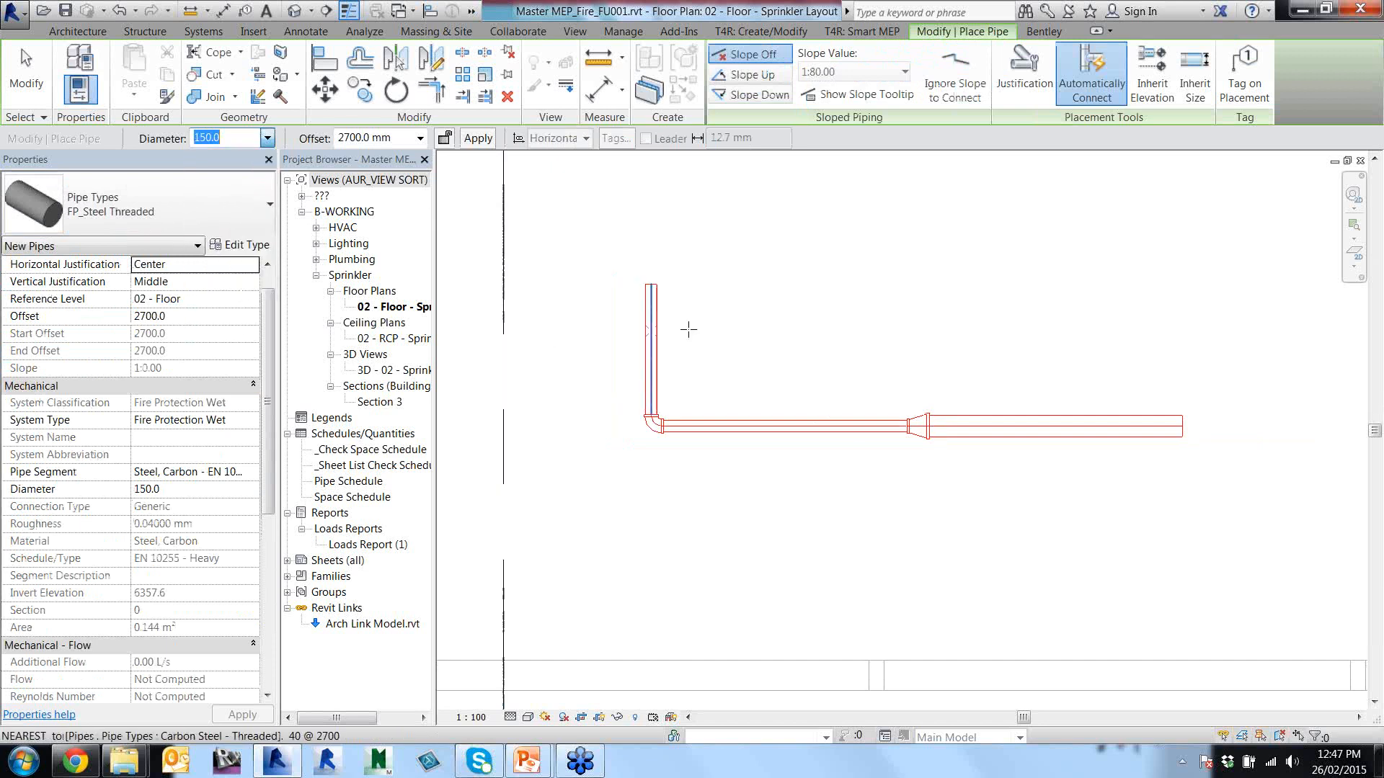
{"action": "middle_click_drag", "start_coordinate": [742, 313], "coordinate": [702, 456]}
{"action": "left_click", "coordinate": [621, 316]}
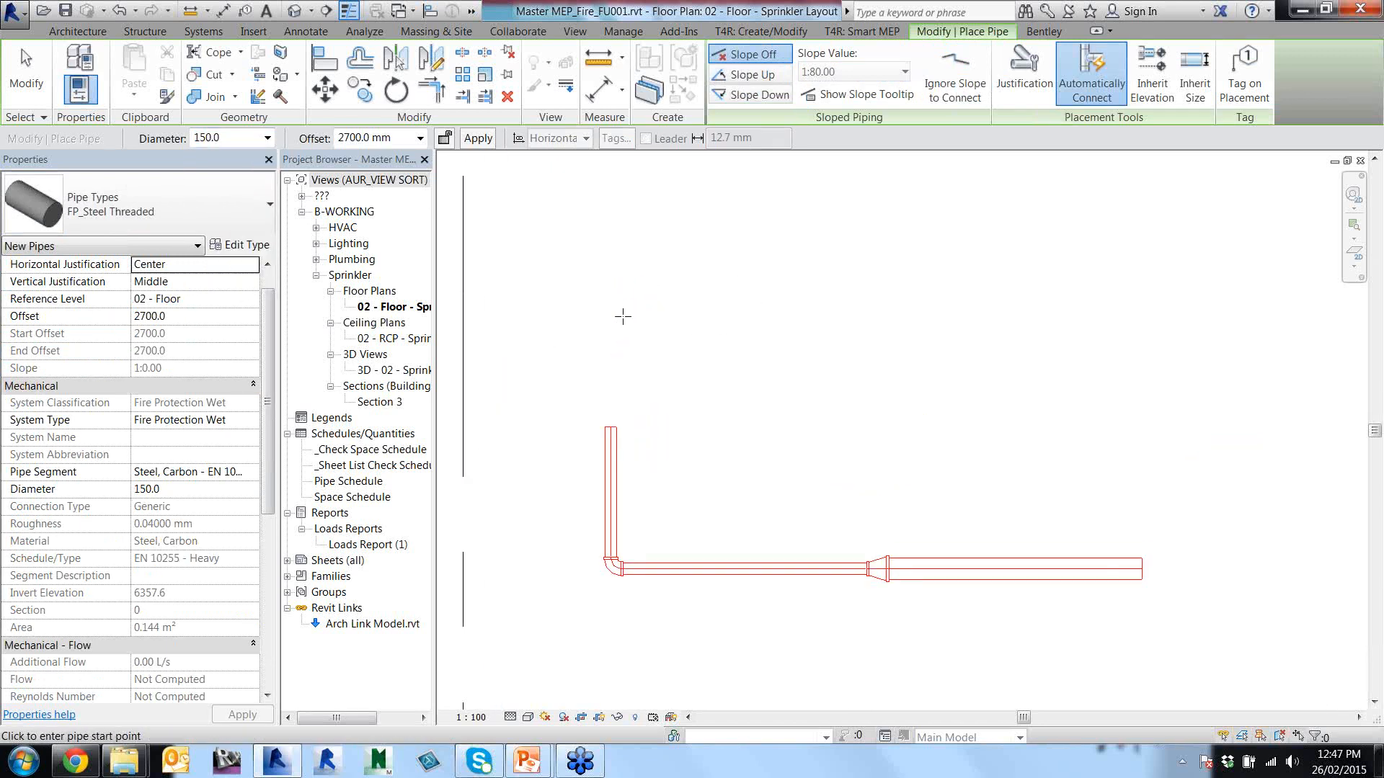
{"action": "left_click", "coordinate": [366, 142]}
{"action": "scroll", "coordinate": [804, 329], "scroll_direction": "down", "scroll_amount": 2}
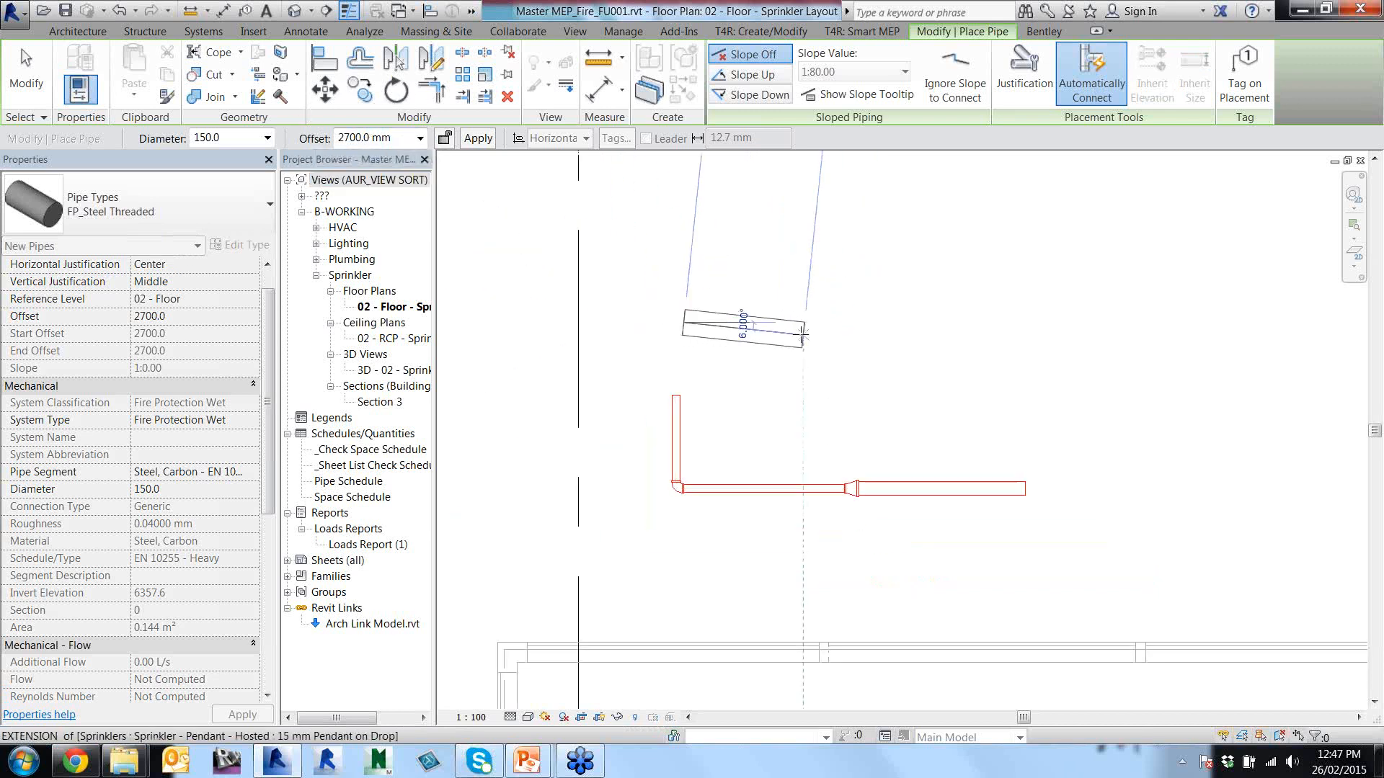
{"action": "left_click", "coordinate": [881, 322]}
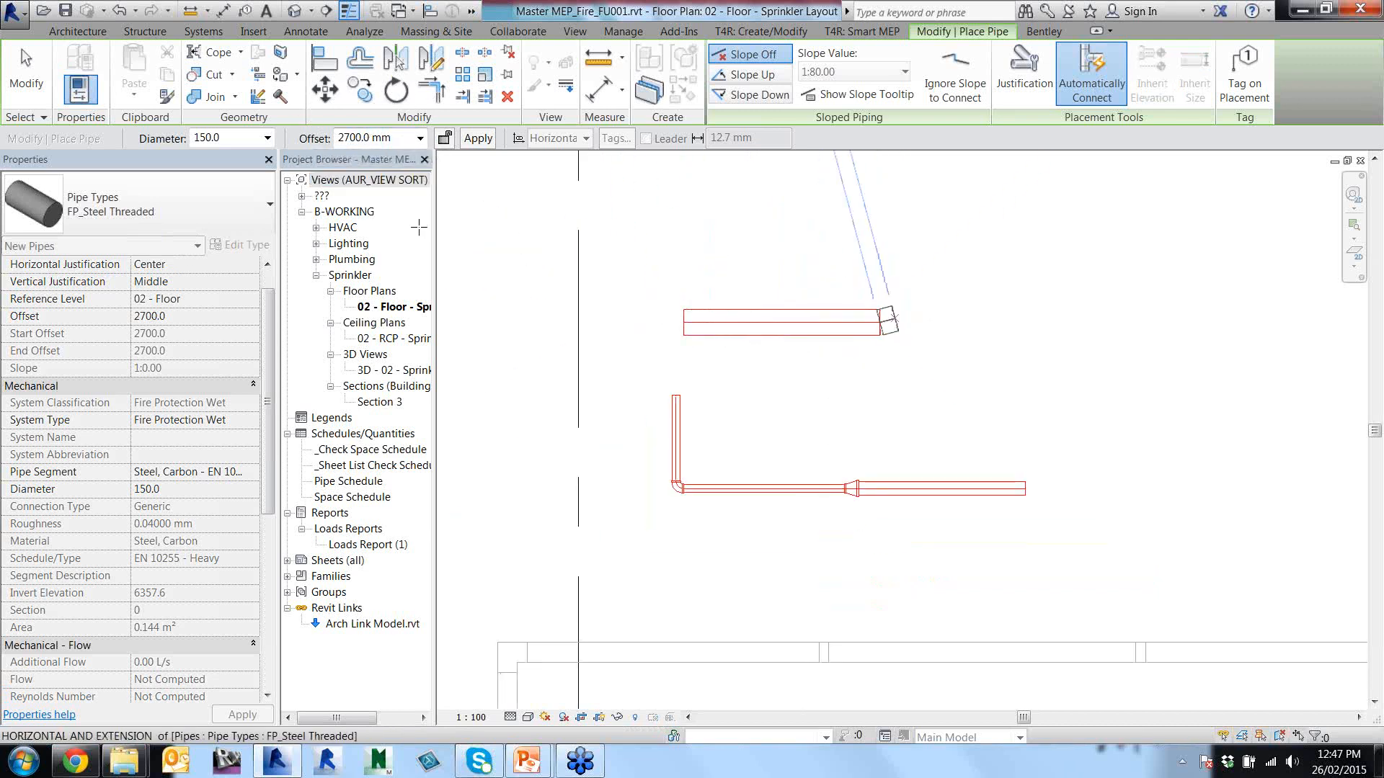
Continue the run horizontally with 100 mm diameter pipe, and turn it 90° up the plan for about 1200 mm.
{"action": "left_click", "coordinate": [267, 137]}
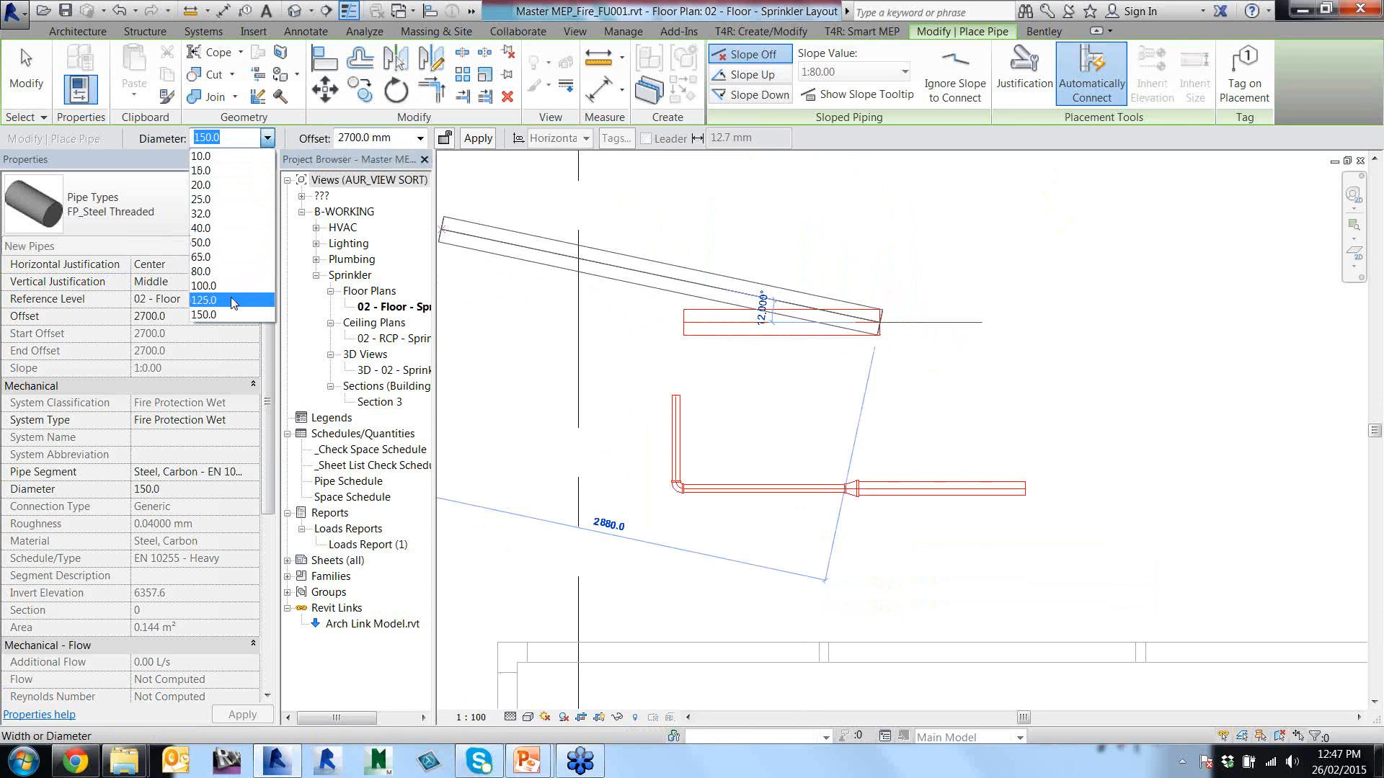
{"action": "left_click", "coordinate": [220, 291]}
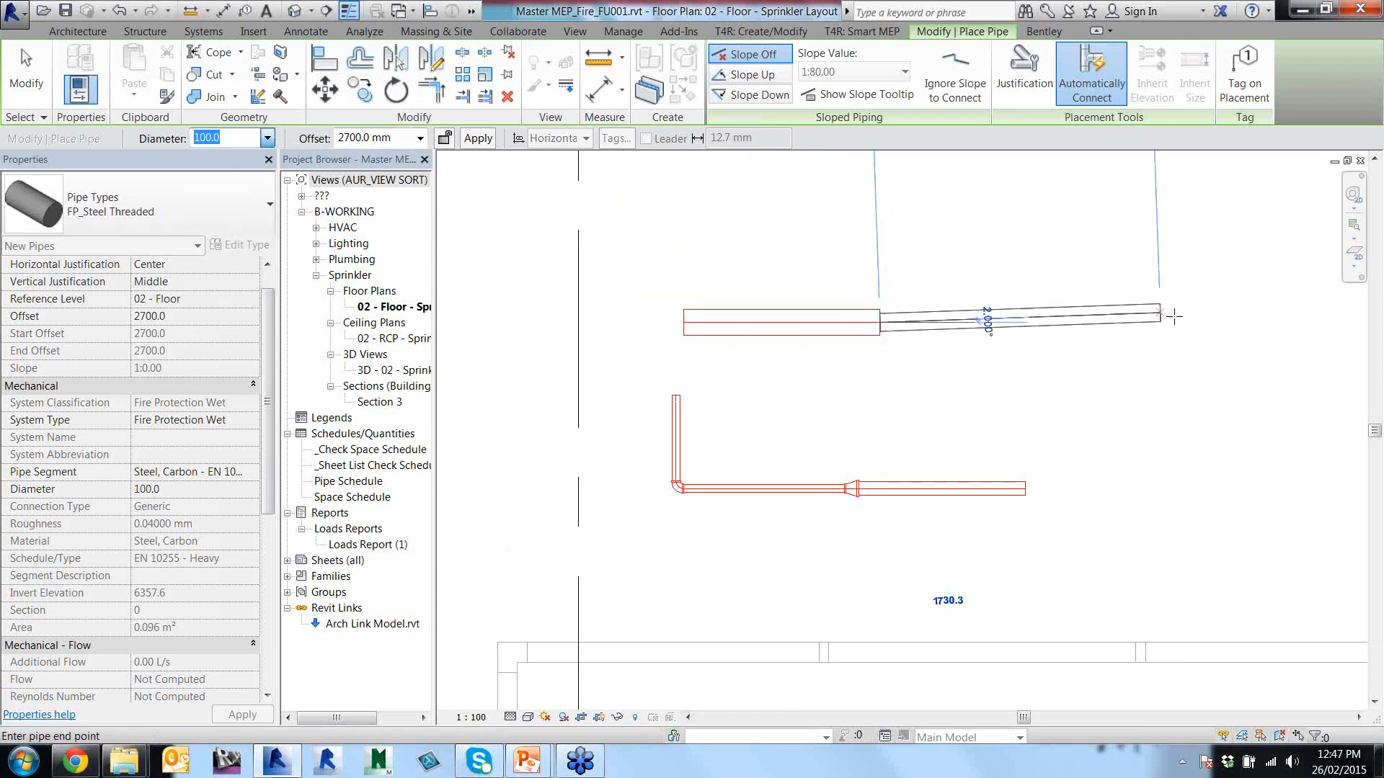
{"action": "left_click", "coordinate": [1169, 322]}
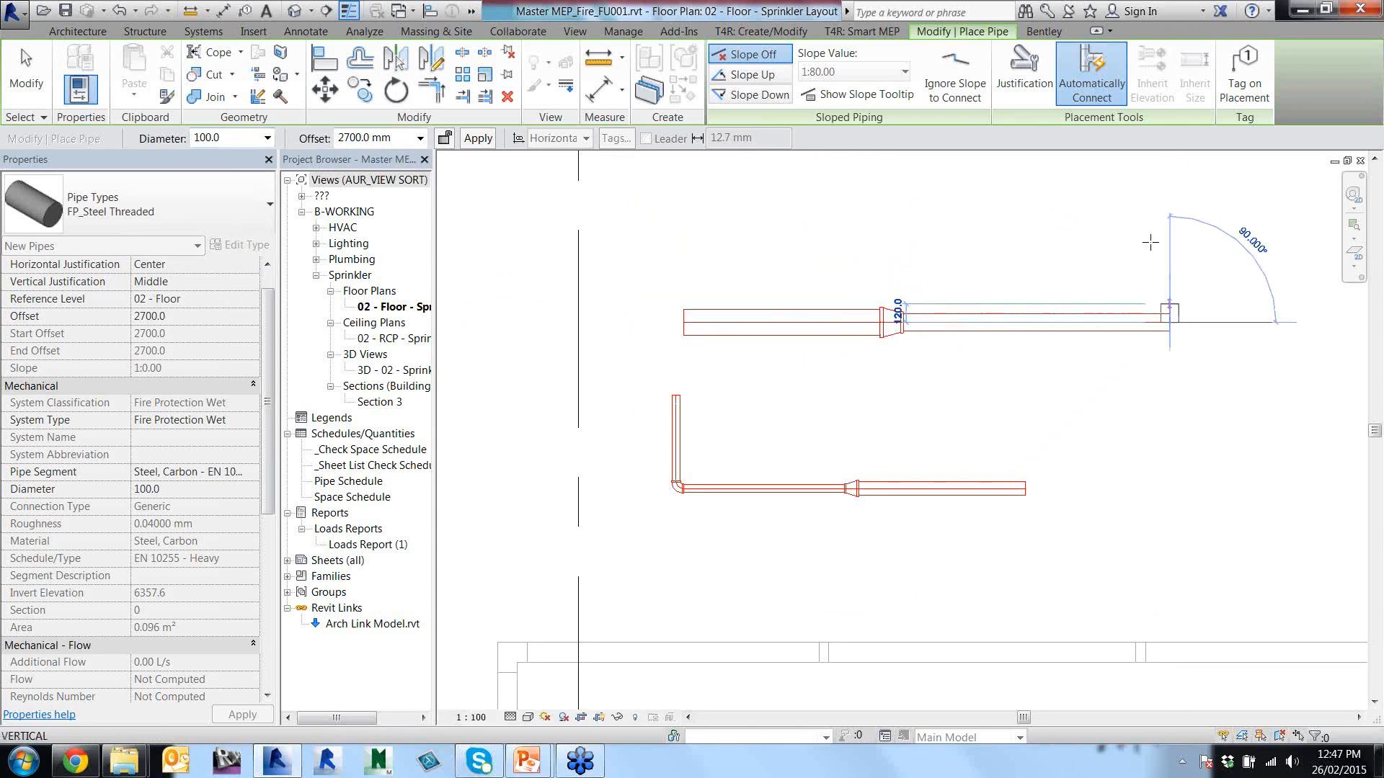
{"action": "middle_click_drag", "start_coordinate": [1114, 381], "coordinate": [1077, 518]}
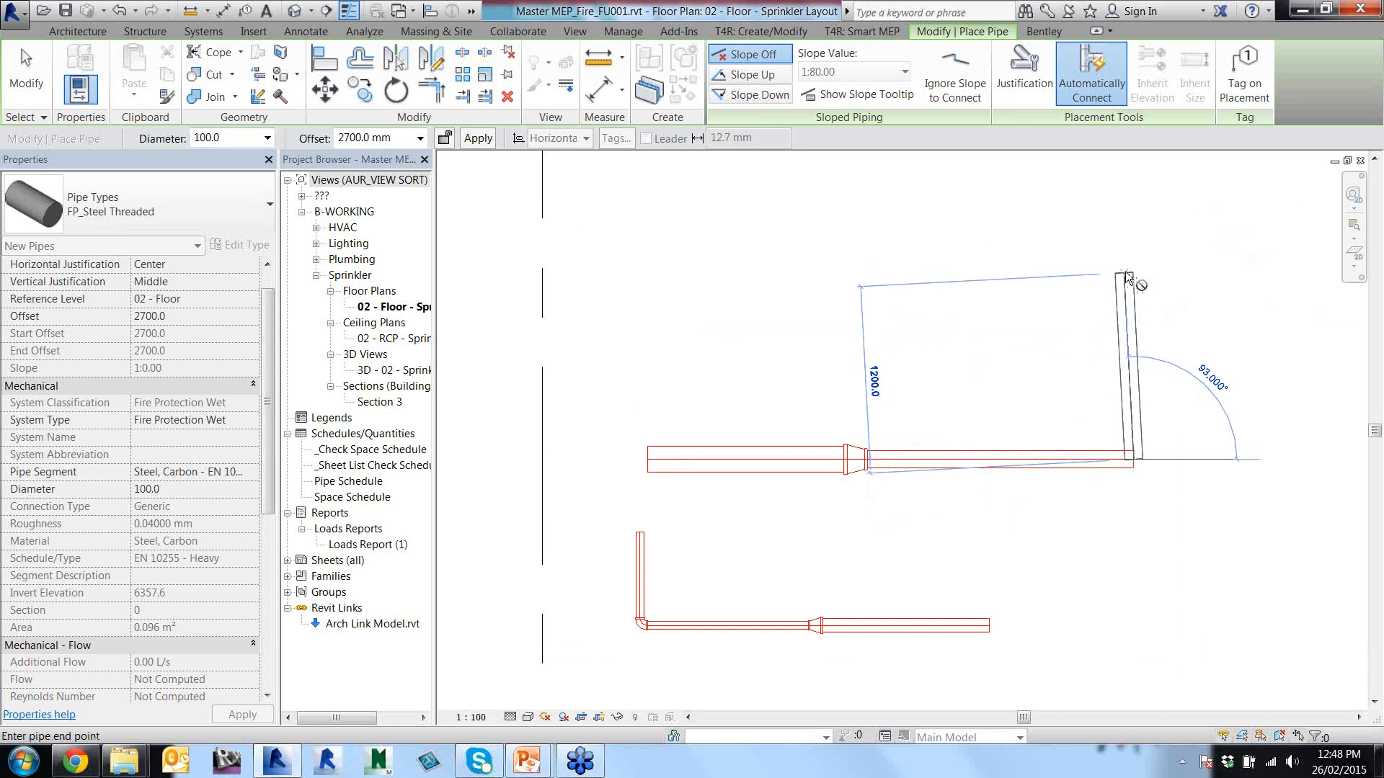
{"action": "left_click", "coordinate": [1133, 271]}
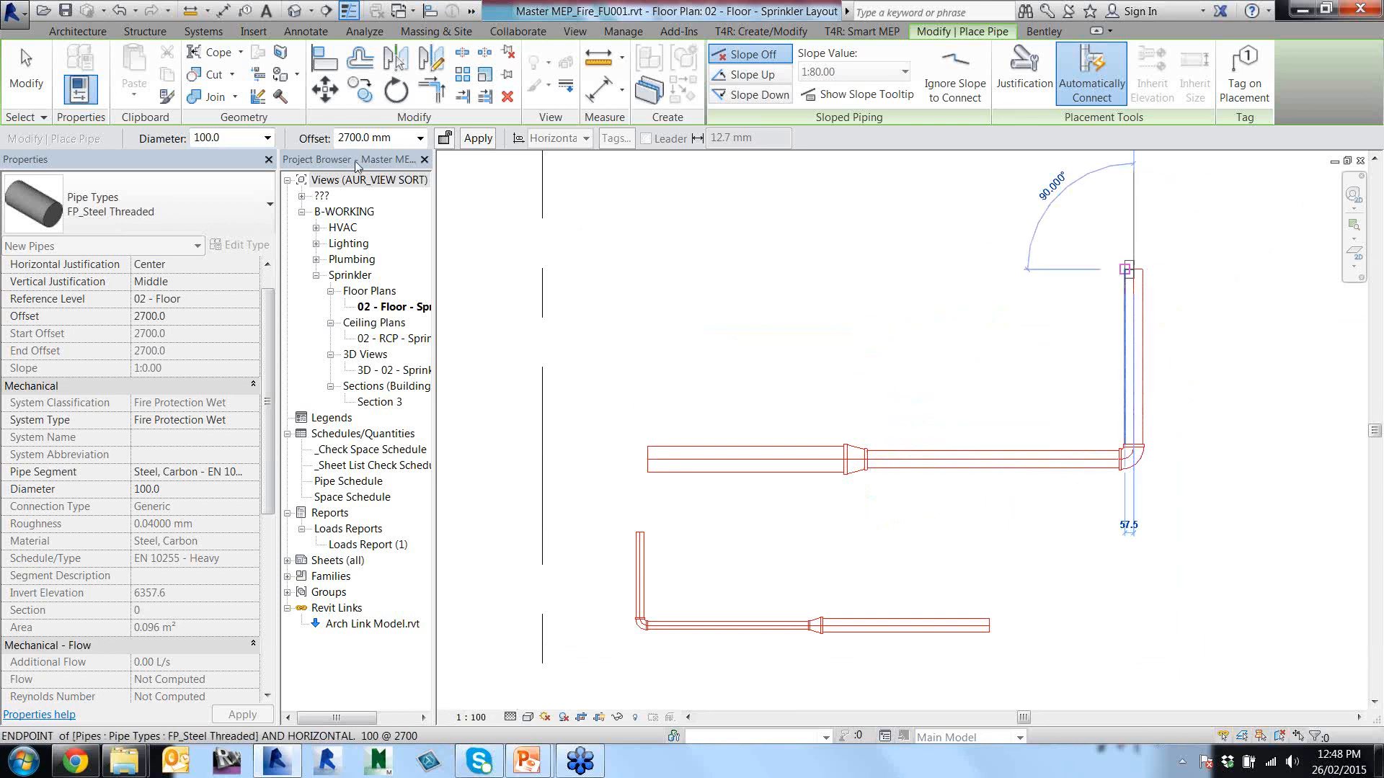
Set the offset to 4000 mm to add a vertical riser at the end of the 100 mm pipe, and finish pipe placement.
{"action": "left_click", "coordinate": [421, 141]}
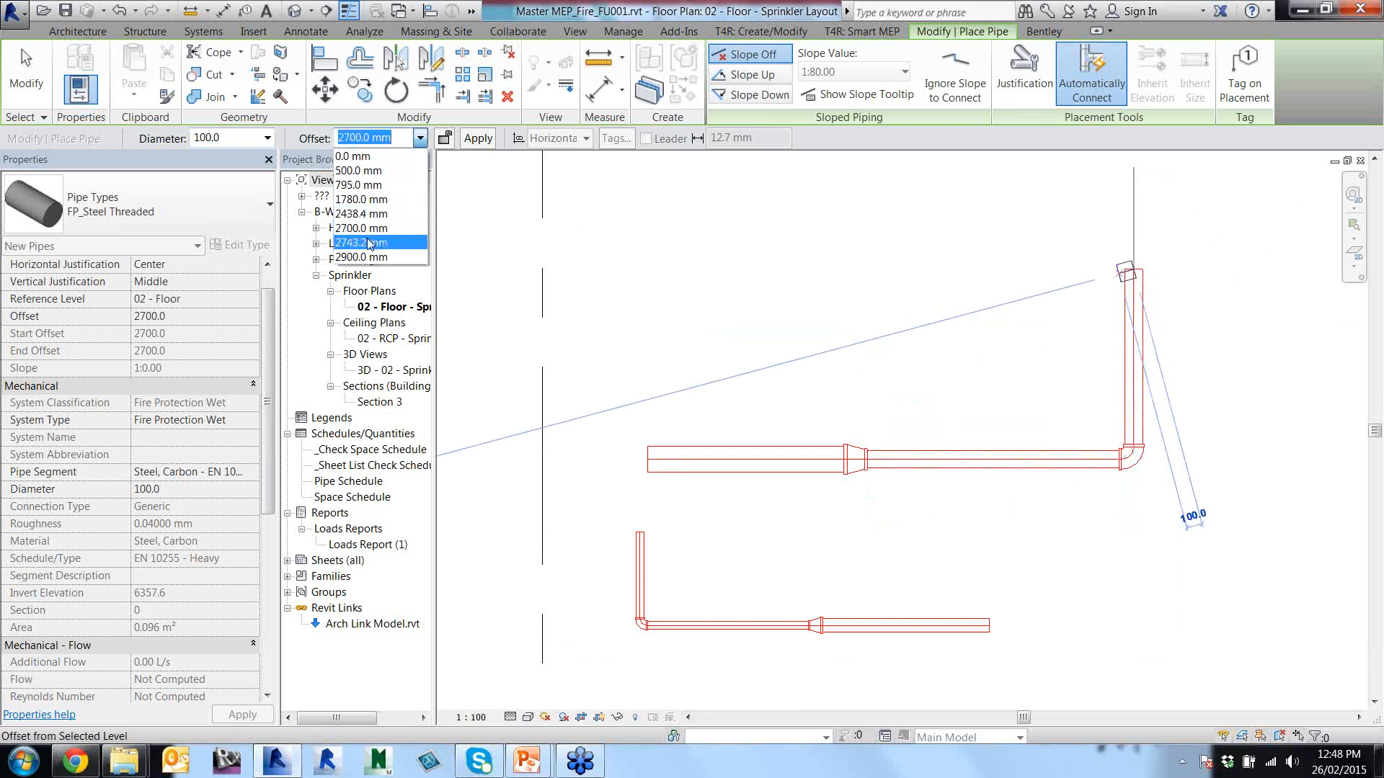
{"action": "type", "text": "4000"}
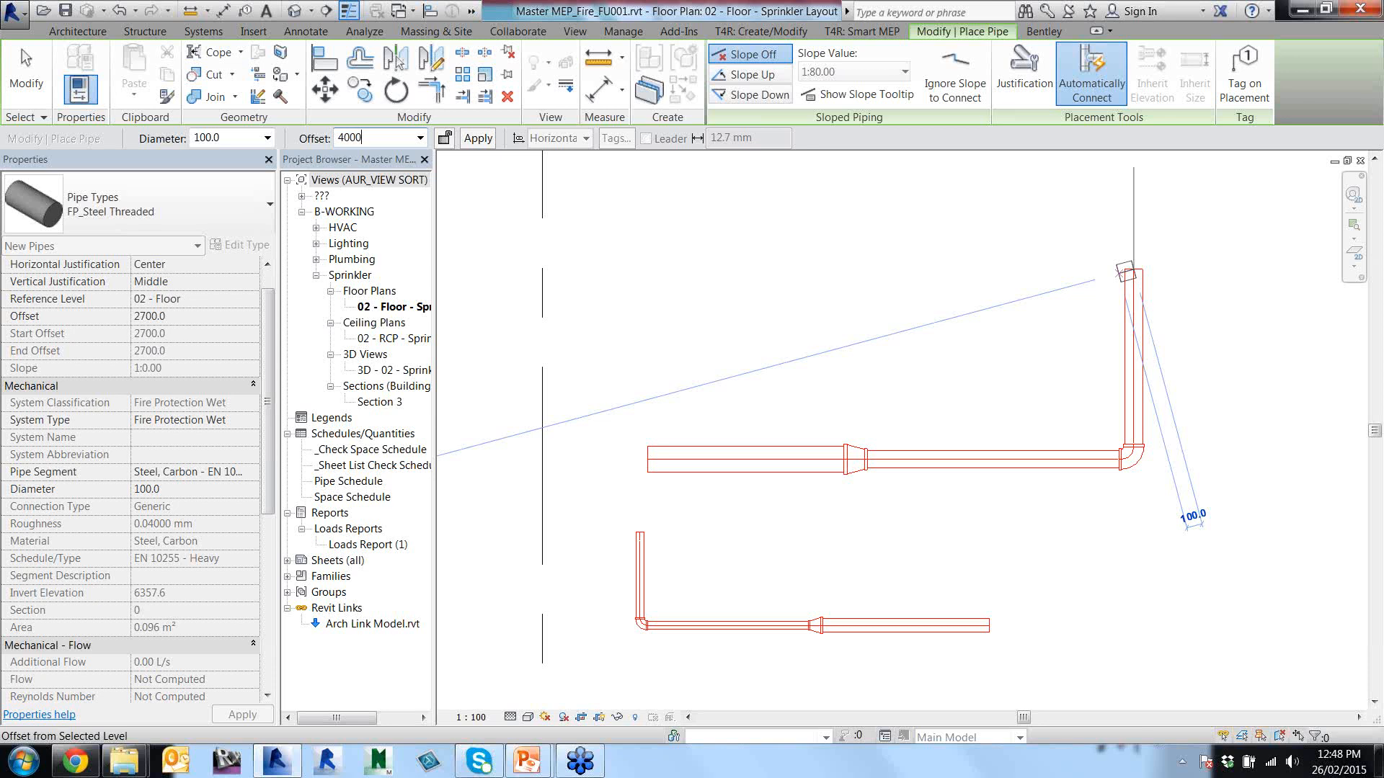
{"action": "key", "text": "Return"}
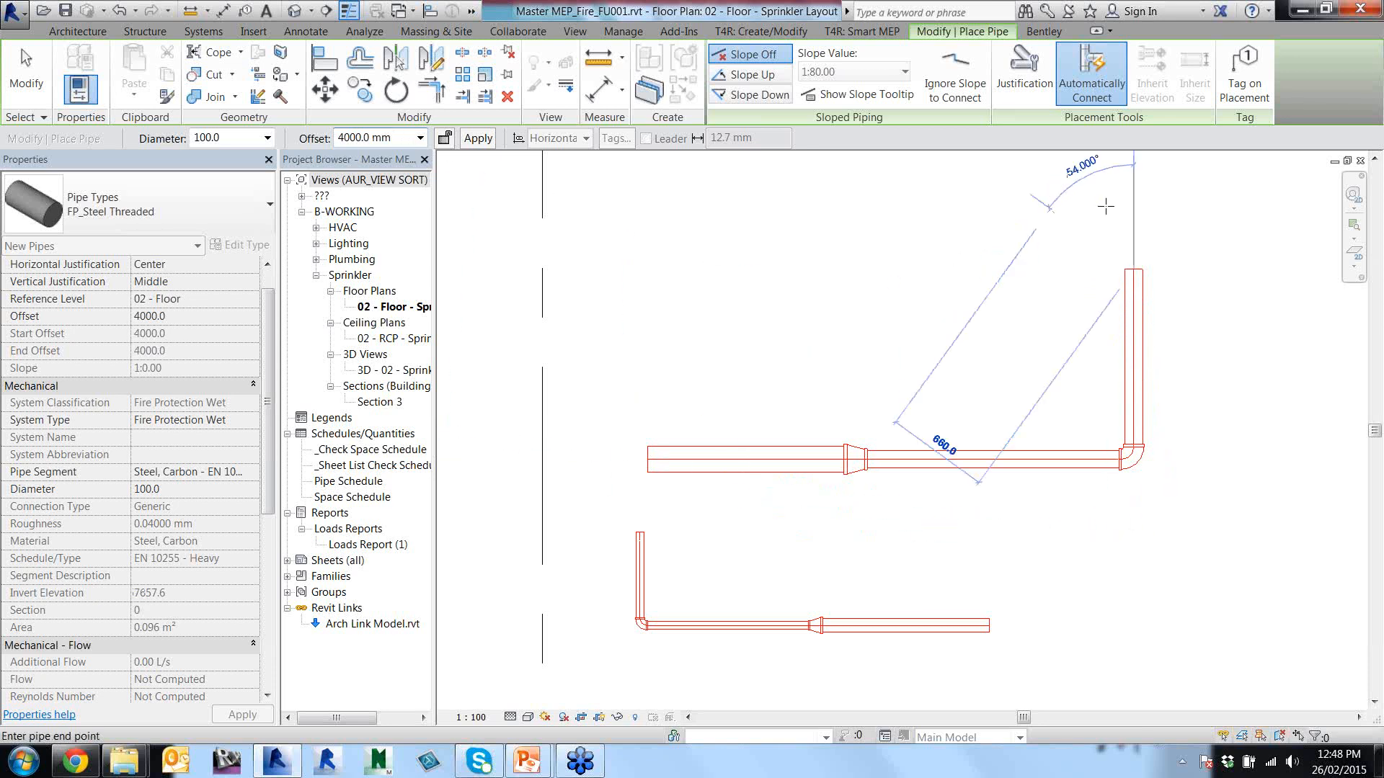
{"action": "middle_click_drag", "start_coordinate": [1133, 148], "coordinate": [1107, 310]}
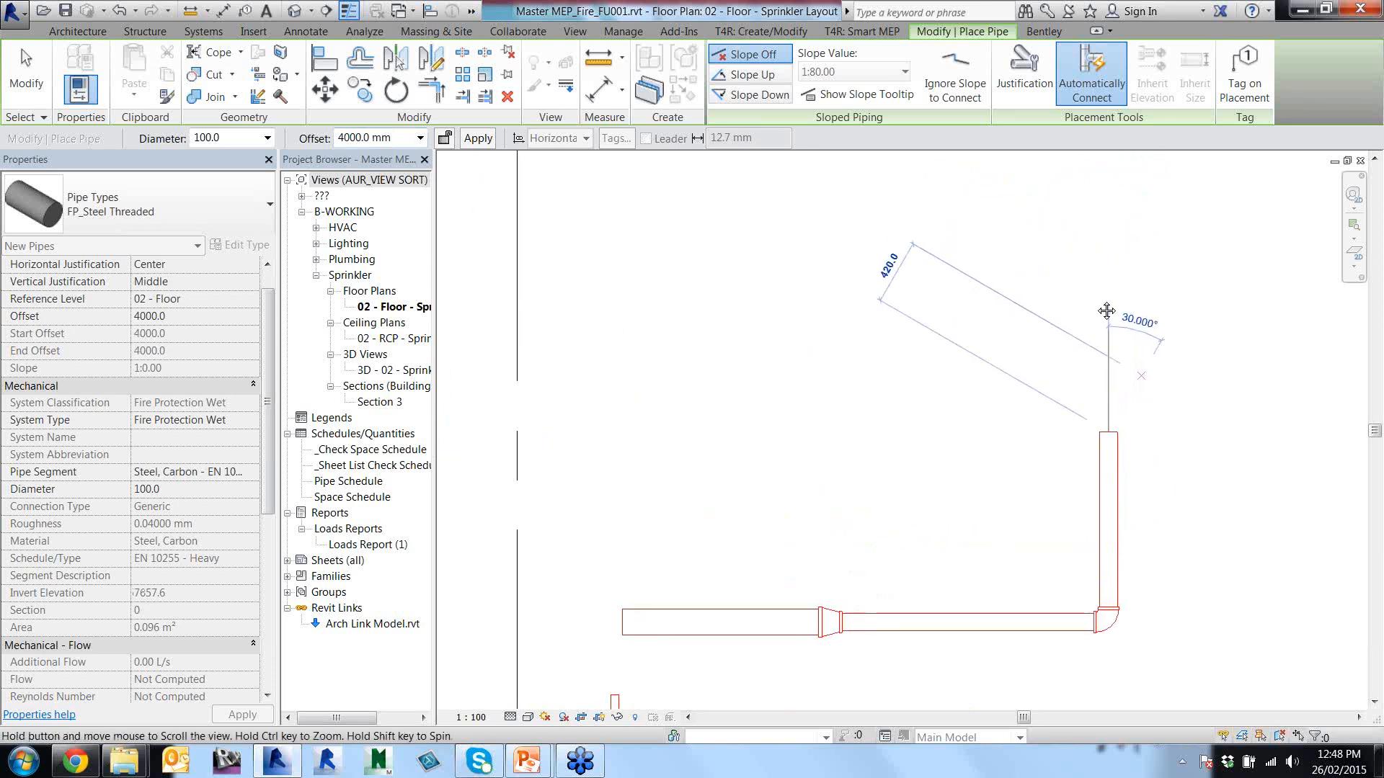
{"action": "left_click", "coordinate": [1109, 252]}
{"action": "key", "text": "Escape"}
{"action": "key", "text": "Escape"}
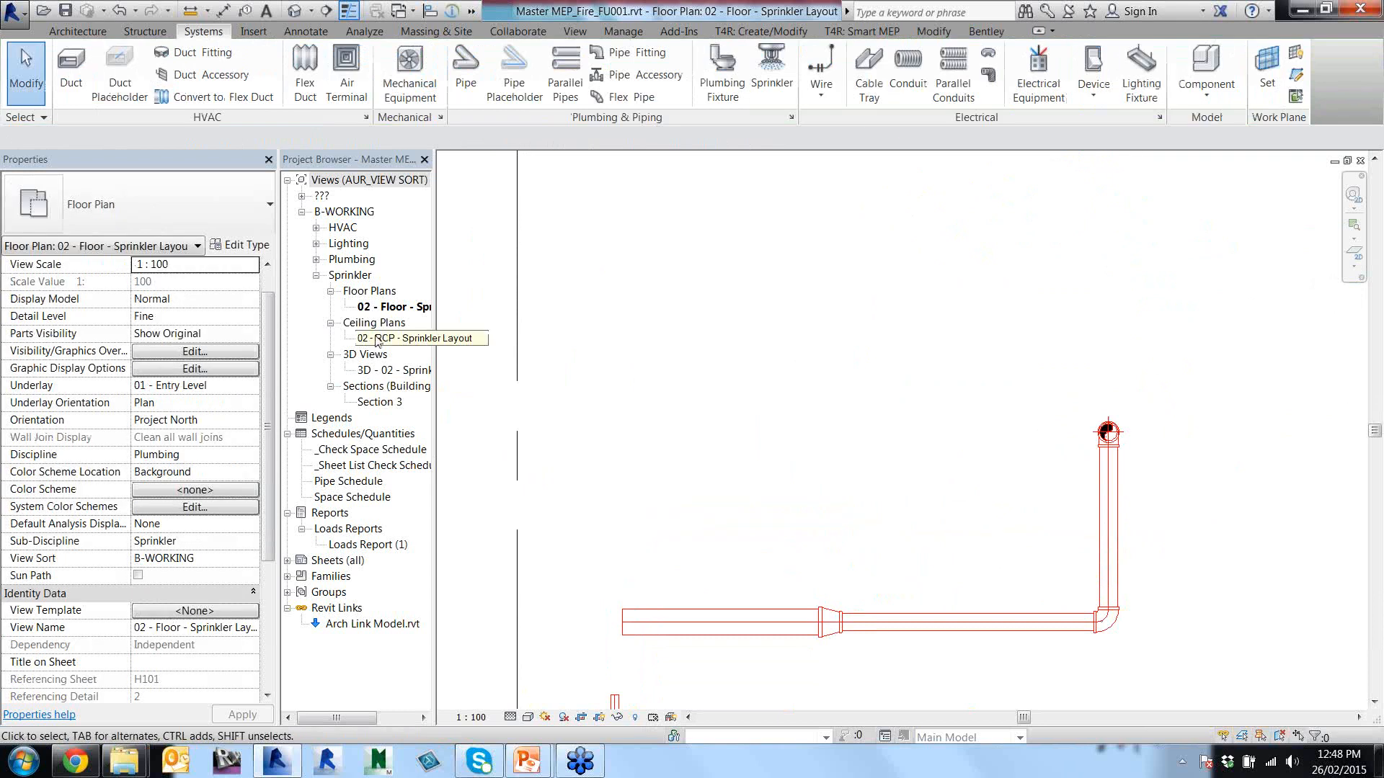
Examine the new pipe run, its elbows and the riser in the 3D - 02 - Sprinkler view, and close that view.
{"action": "left_click", "coordinate": [384, 371]}
{"action": "double_click", "coordinate": [385, 371]}
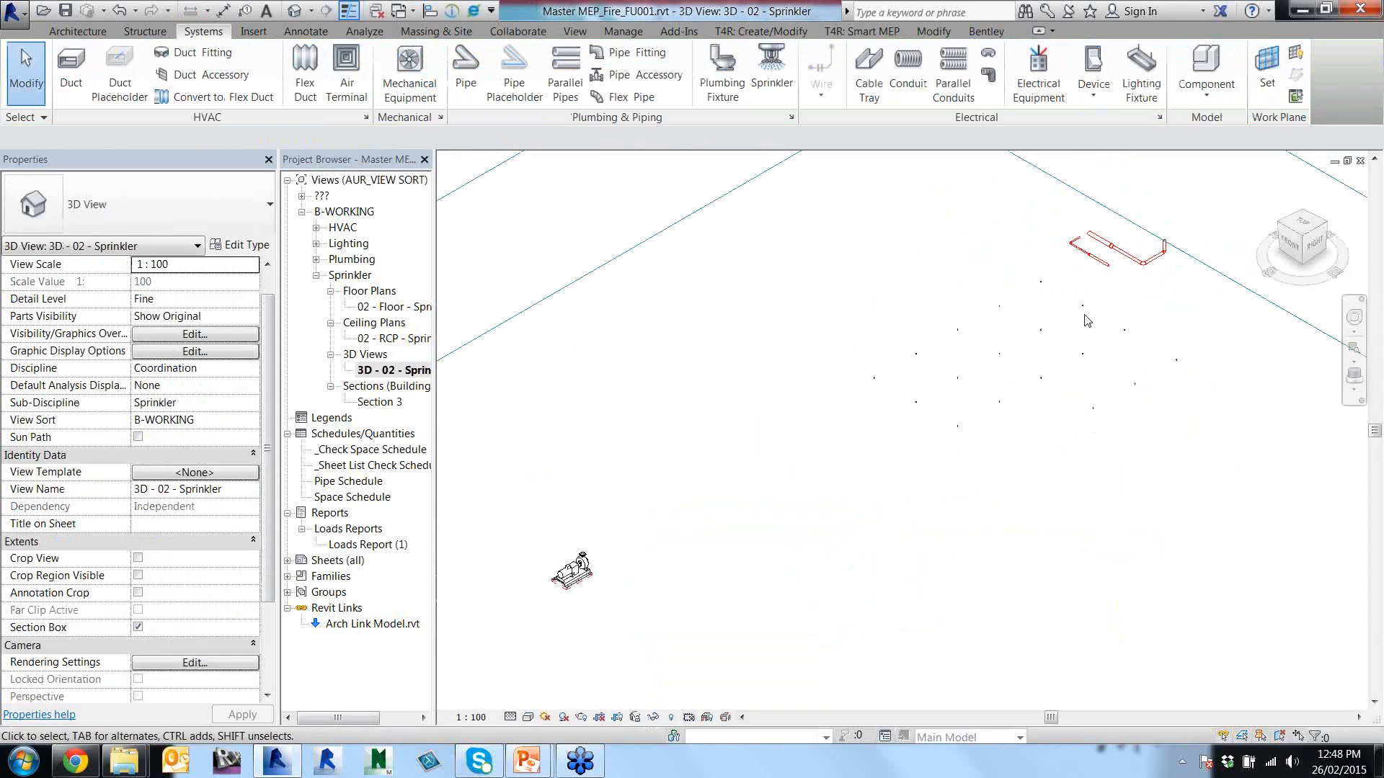
{"action": "scroll", "coordinate": [980, 332], "scroll_direction": "up", "scroll_amount": 3}
{"action": "middle_click_drag", "start_coordinate": [1095, 311], "coordinate": [959, 324]}
{"action": "scroll", "coordinate": [966, 242], "scroll_direction": "up", "scroll_amount": 3}
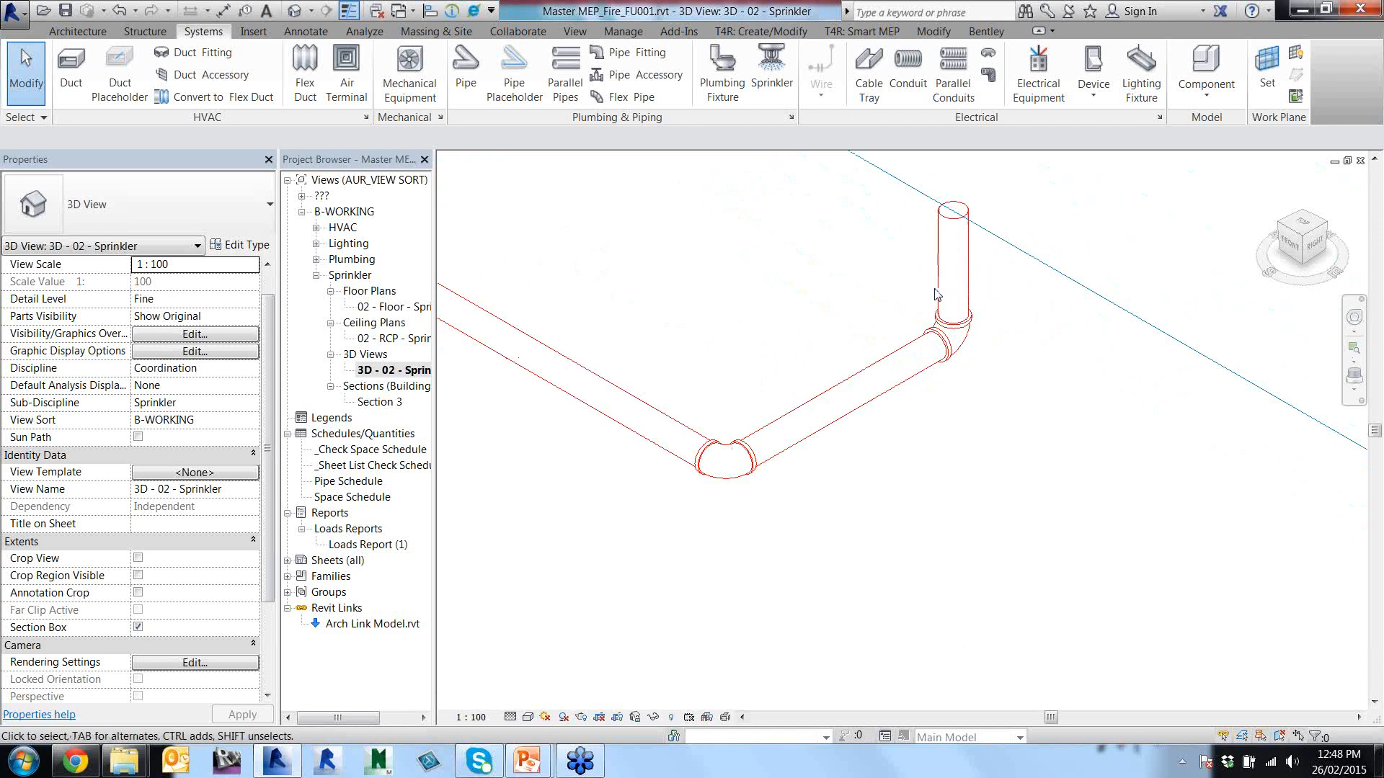
{"action": "scroll", "coordinate": [937, 288], "scroll_direction": "down", "scroll_amount": 4}
{"action": "scroll", "coordinate": [669, 414], "scroll_direction": "down", "scroll_amount": 5}
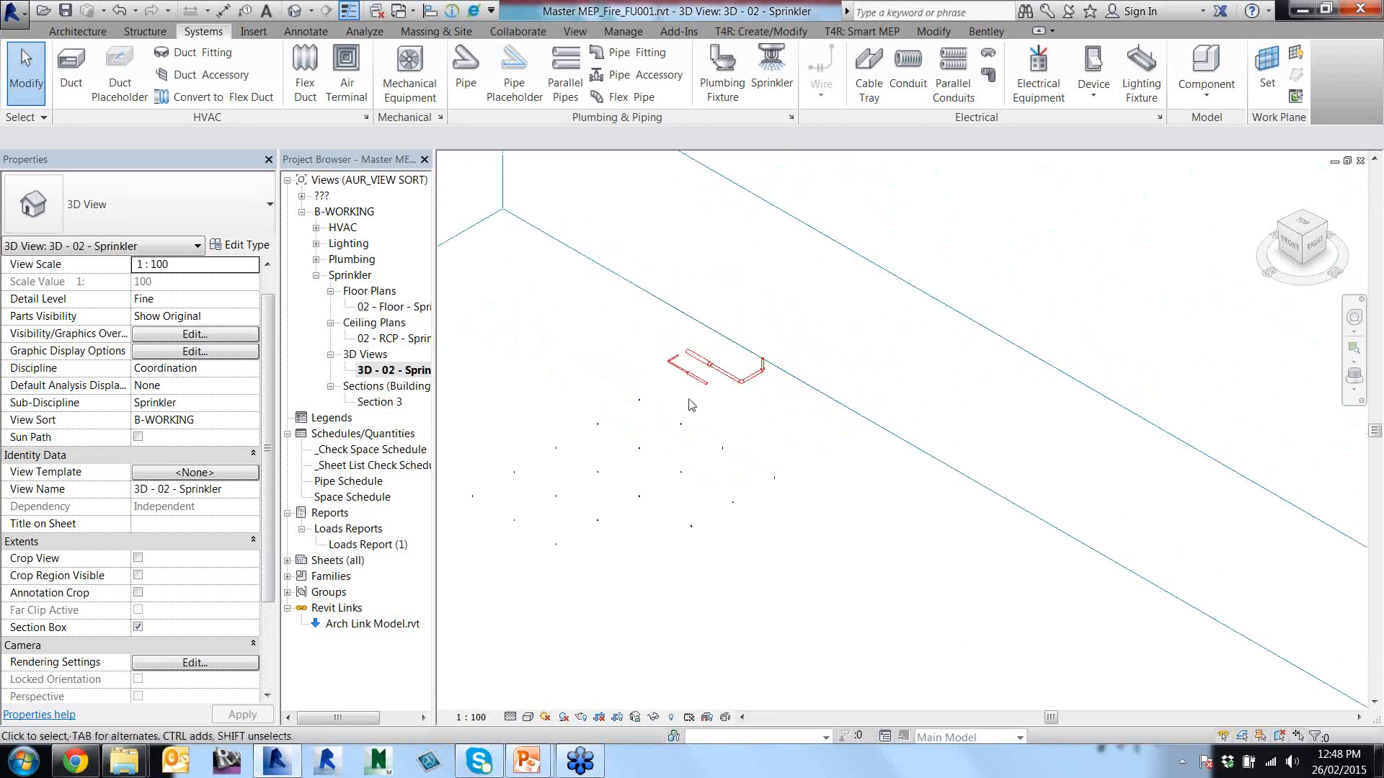
{"action": "left_click", "coordinate": [1360, 161]}
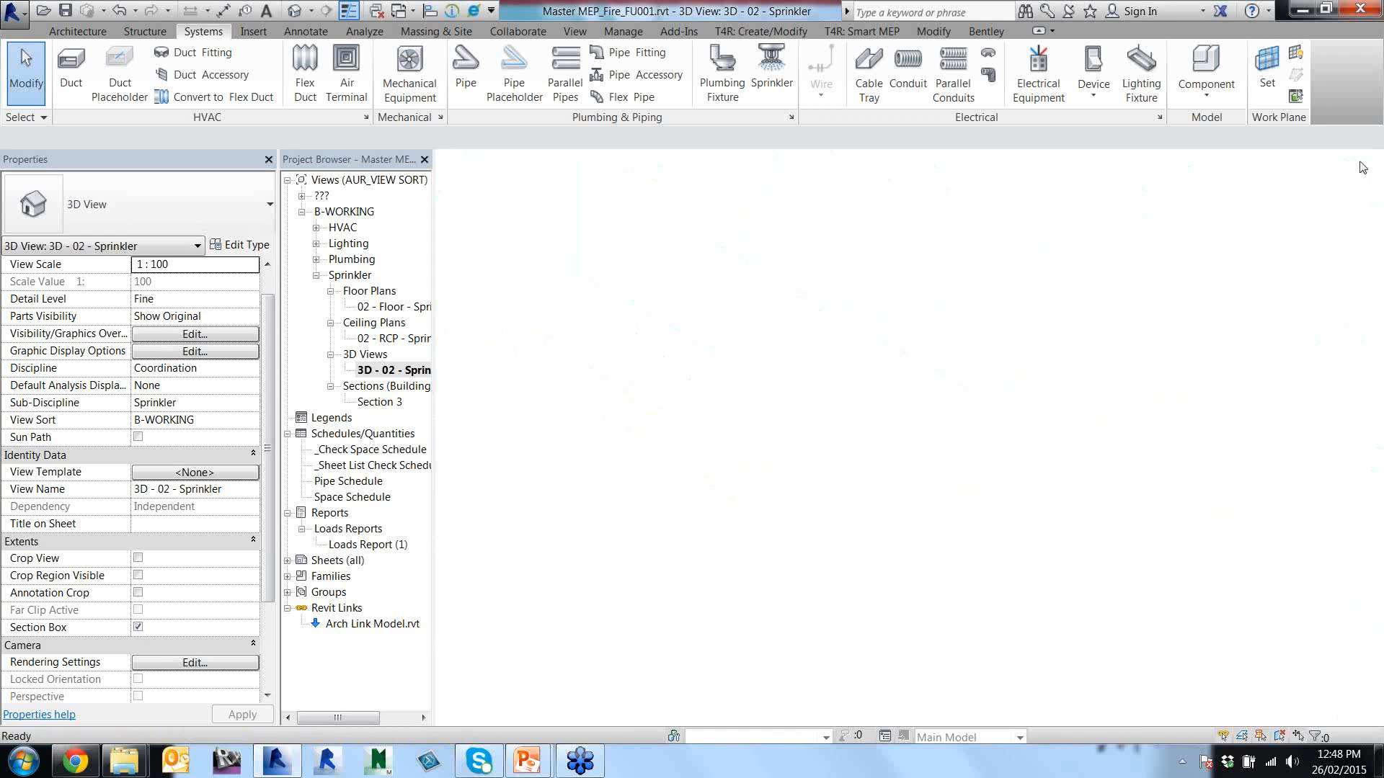
Open the routing preferences of the 150 mm FP_Steel Threaded pipe and add a second Steel, Carbon - EN 10255 - Heavy pipe segment row.
{"action": "middle_click_drag", "start_coordinate": [754, 474], "coordinate": [714, 399]}
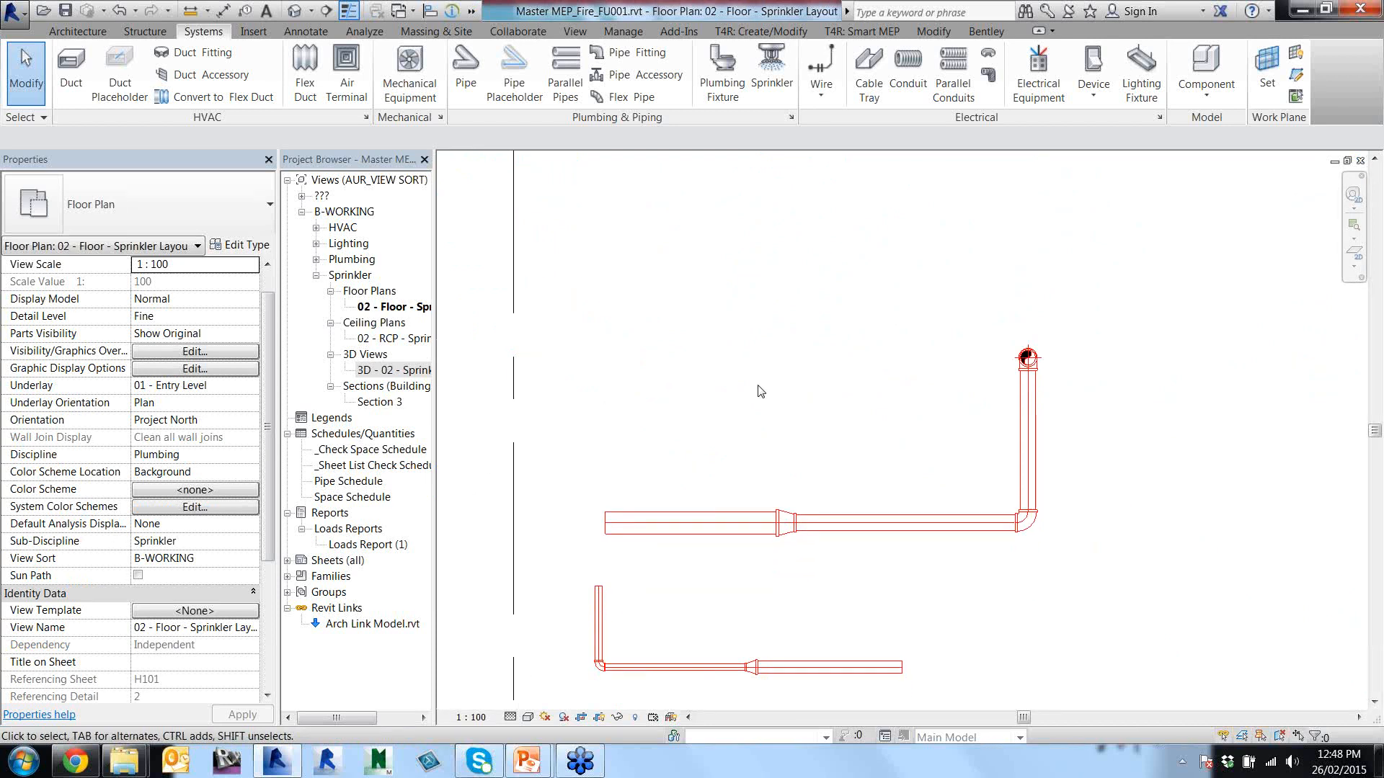
{"action": "middle_click_drag", "start_coordinate": [858, 483], "coordinate": [841, 434]}
{"action": "scroll", "coordinate": [841, 434], "scroll_direction": "up", "scroll_amount": 4}
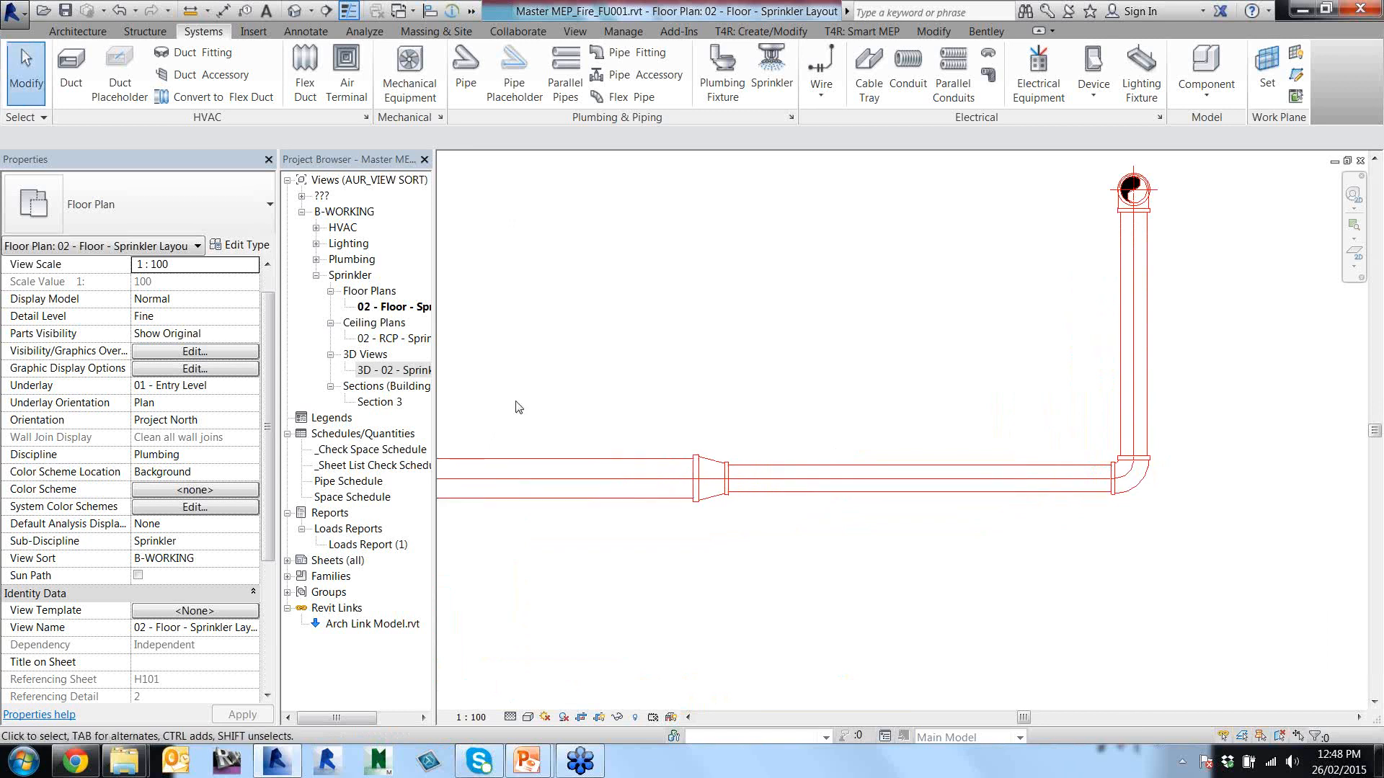
{"action": "left_click", "coordinate": [605, 472]}
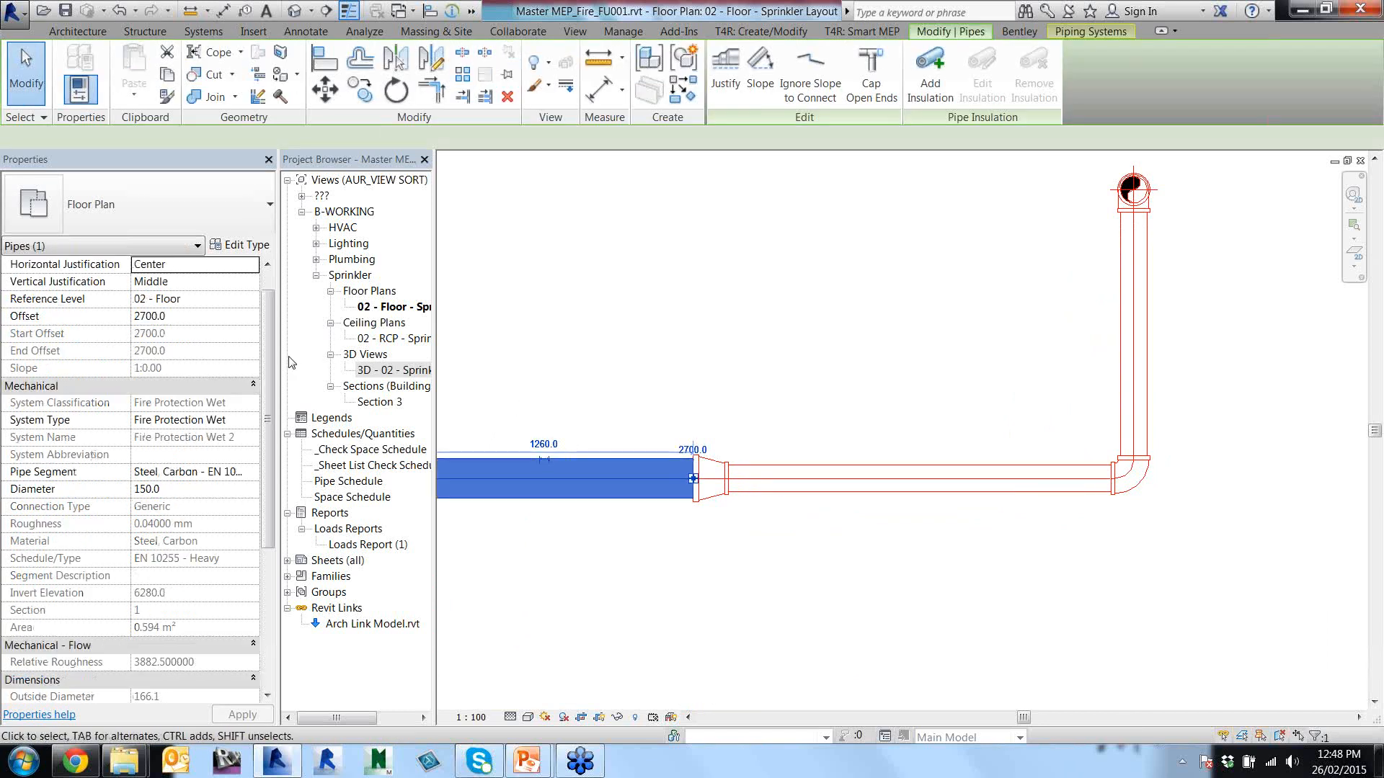
{"action": "left_click", "coordinate": [238, 247]}
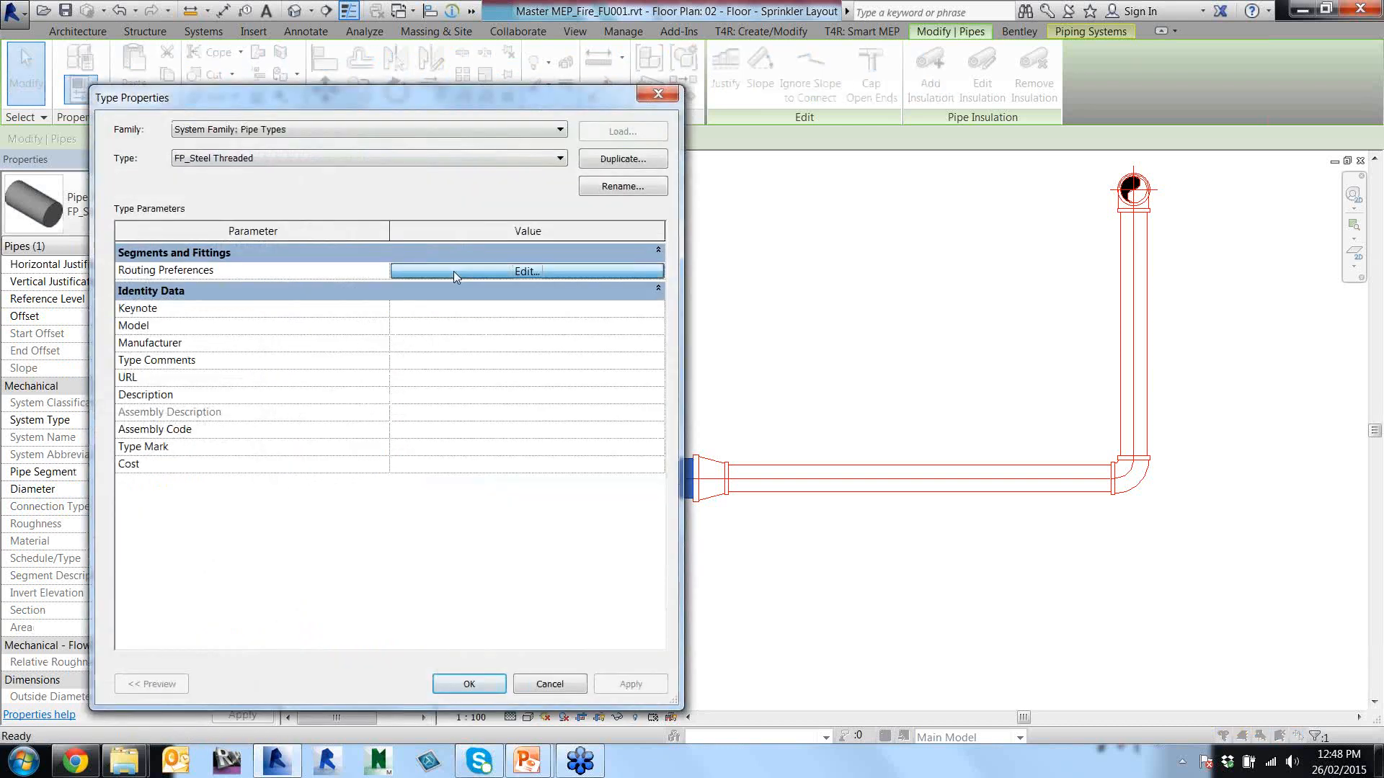
{"action": "left_click", "coordinate": [454, 272]}
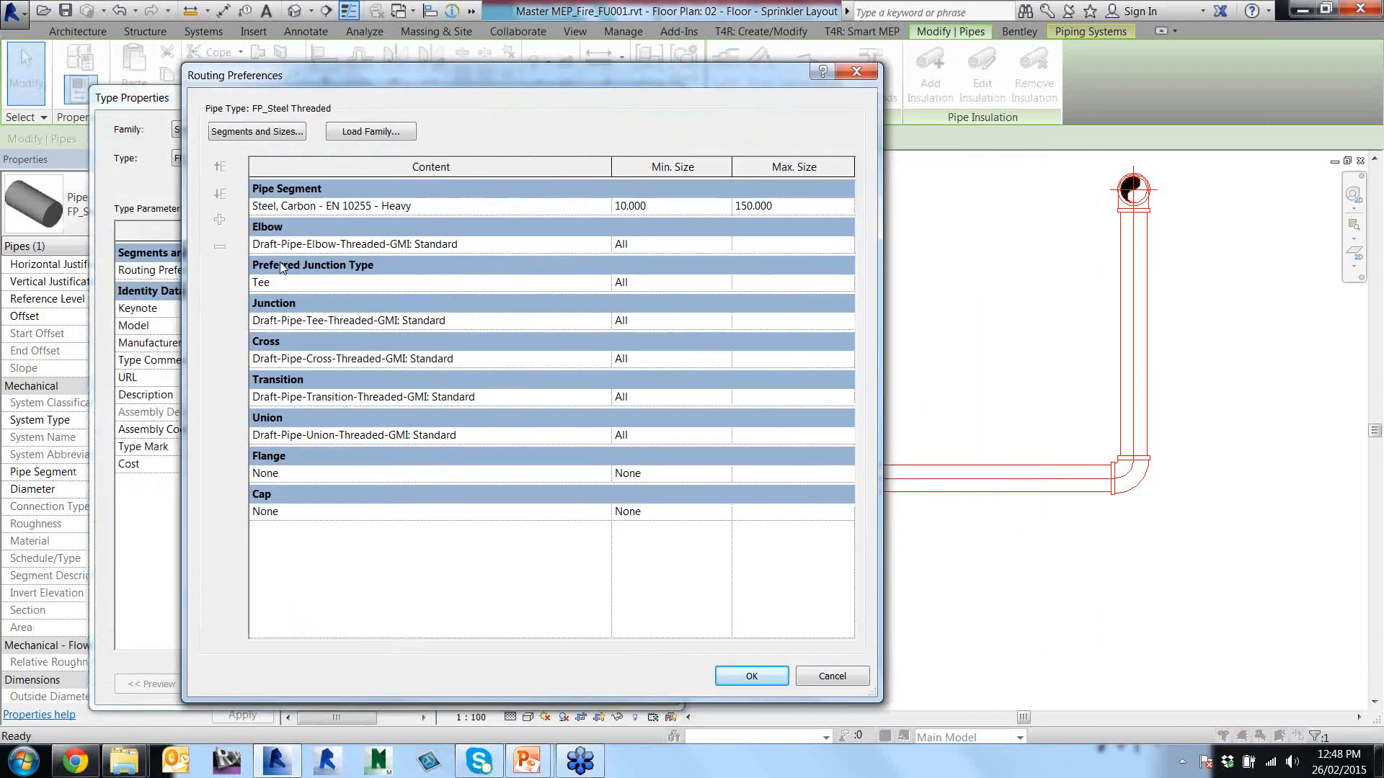
{"action": "left_click", "coordinate": [421, 208]}
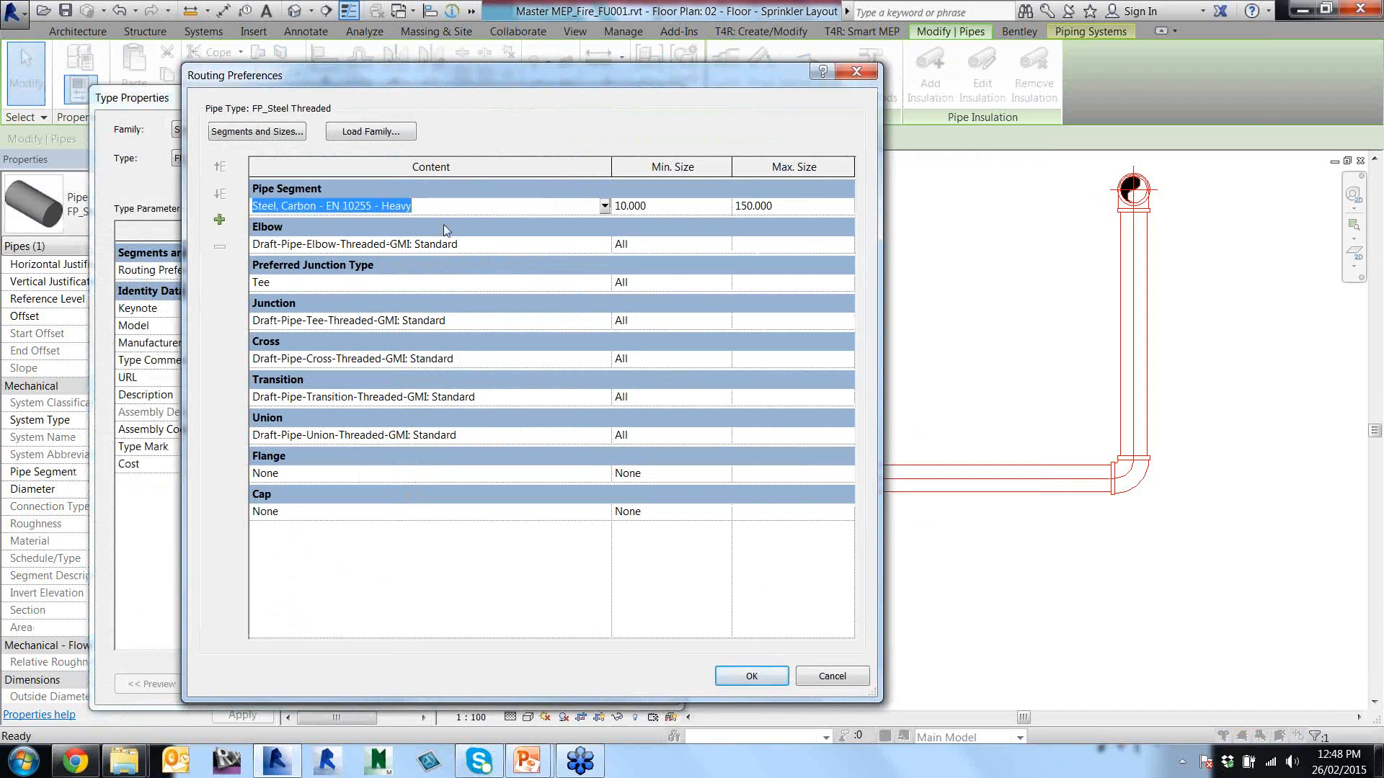
{"action": "left_click", "coordinate": [219, 222]}
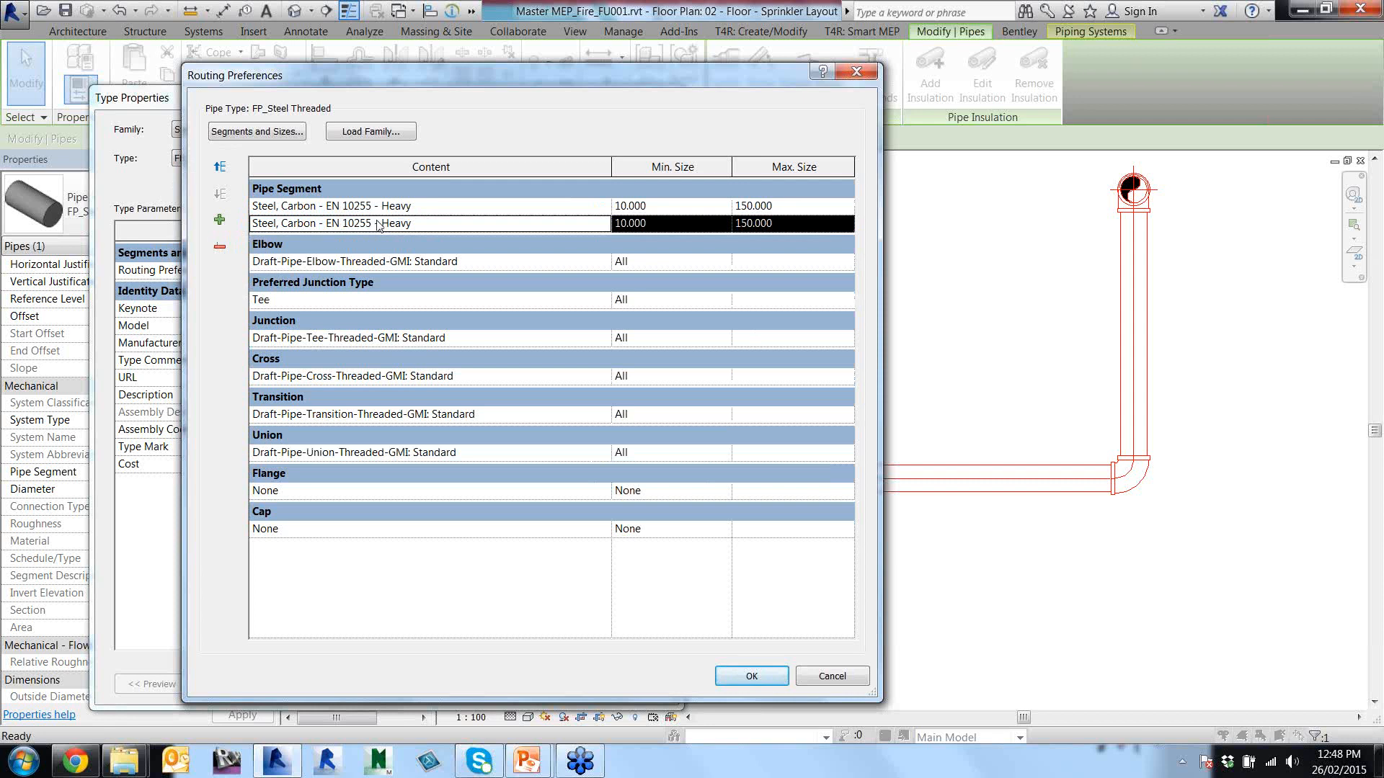
{"action": "left_click", "coordinate": [489, 263]}
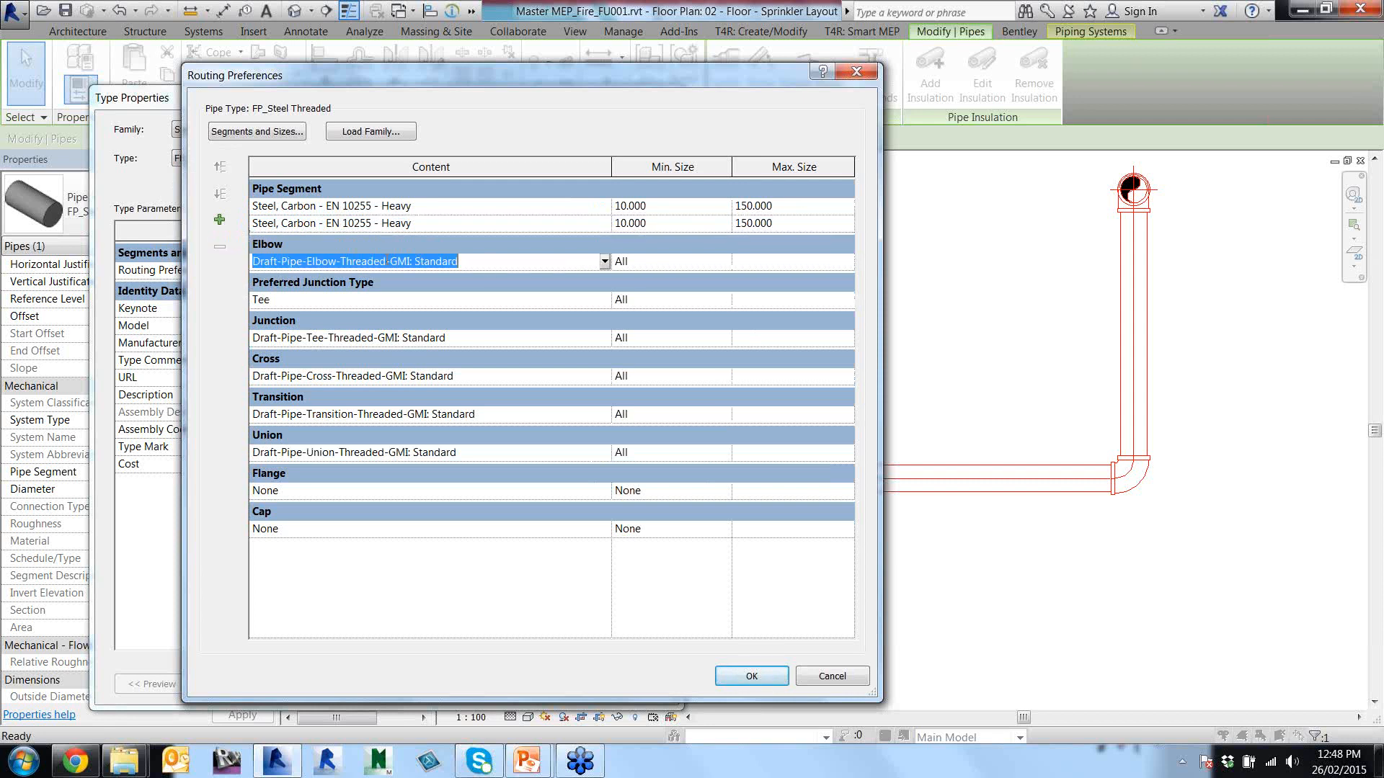
{"action": "left_click", "coordinate": [219, 220]}
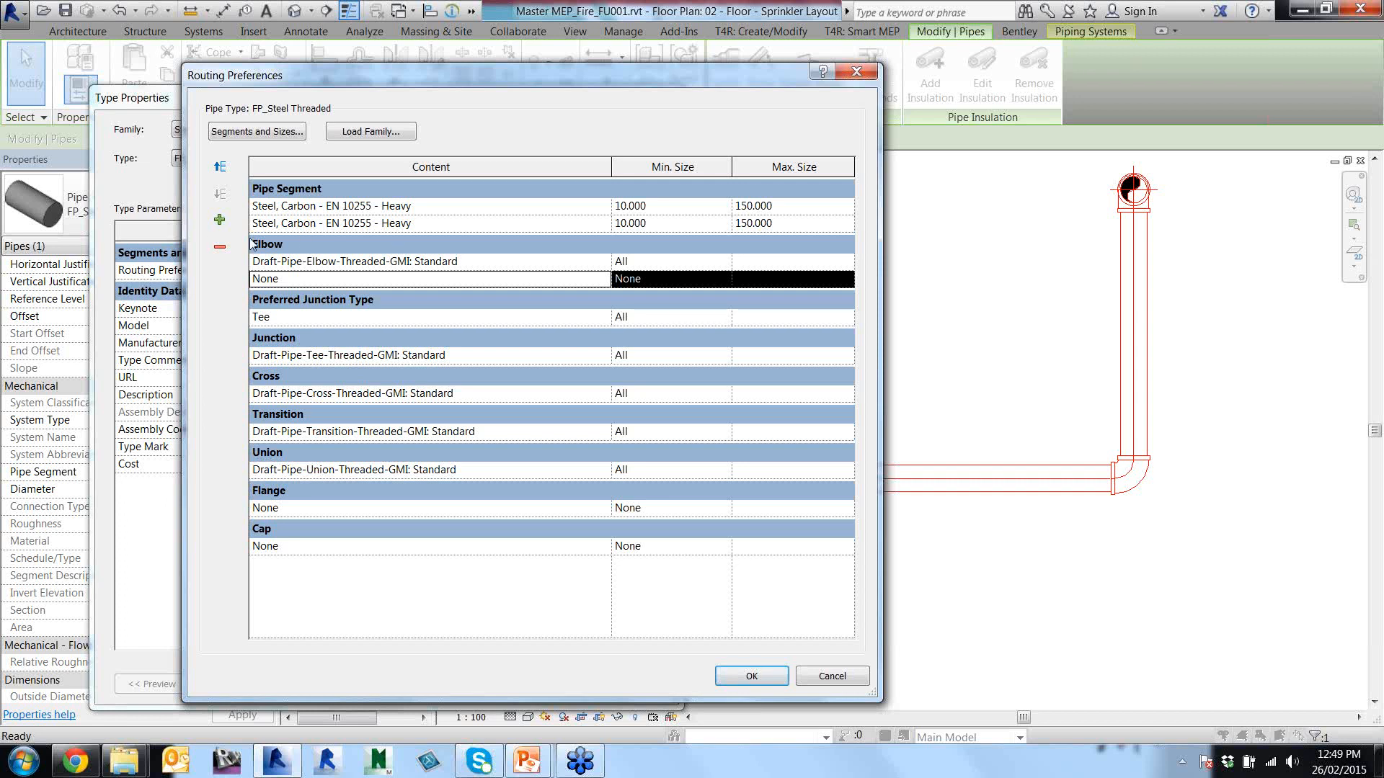
{"action": "left_click", "coordinate": [221, 248]}
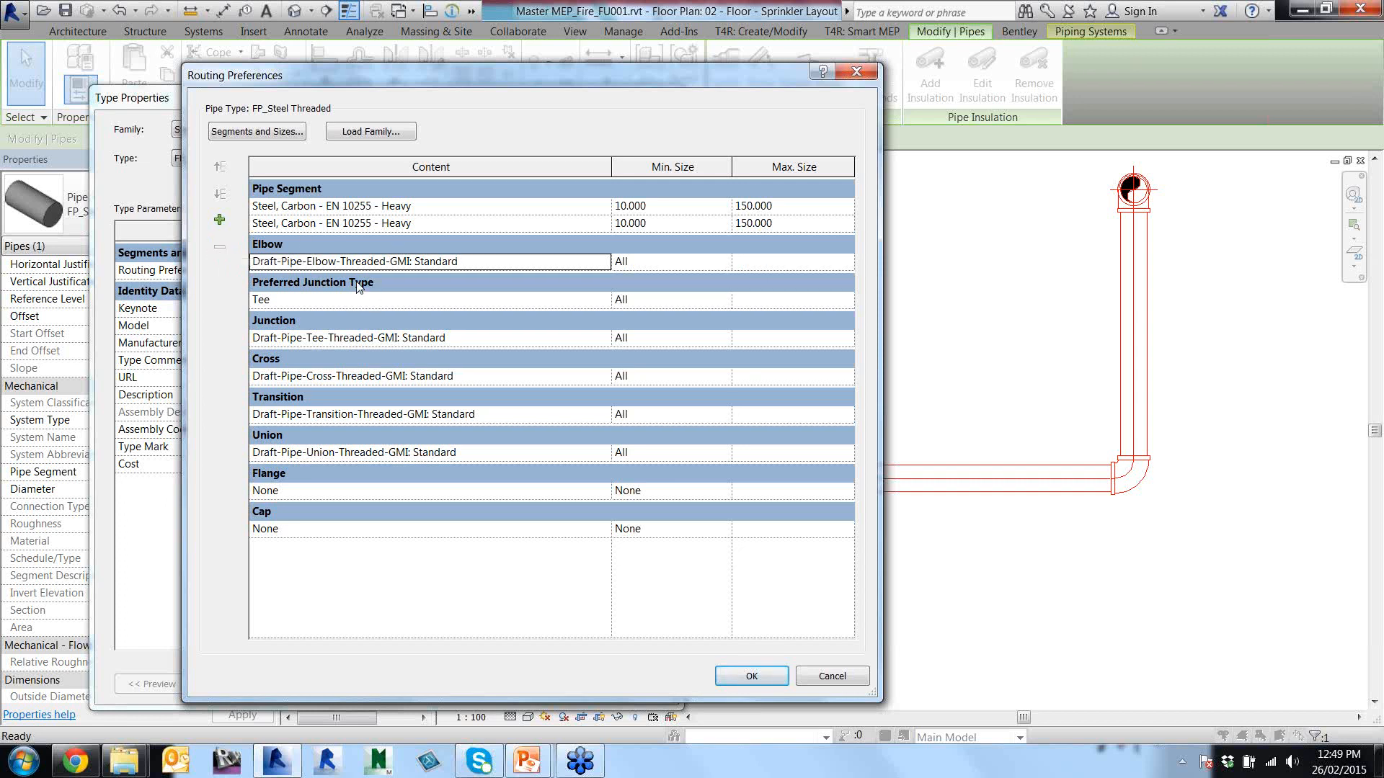
Add two elbow rows to the routing preferences and set the first added one to Bend - PVC - Sch 40 - DWV: Standard.
{"action": "left_click", "coordinate": [487, 263]}
{"action": "left_click", "coordinate": [220, 220]}
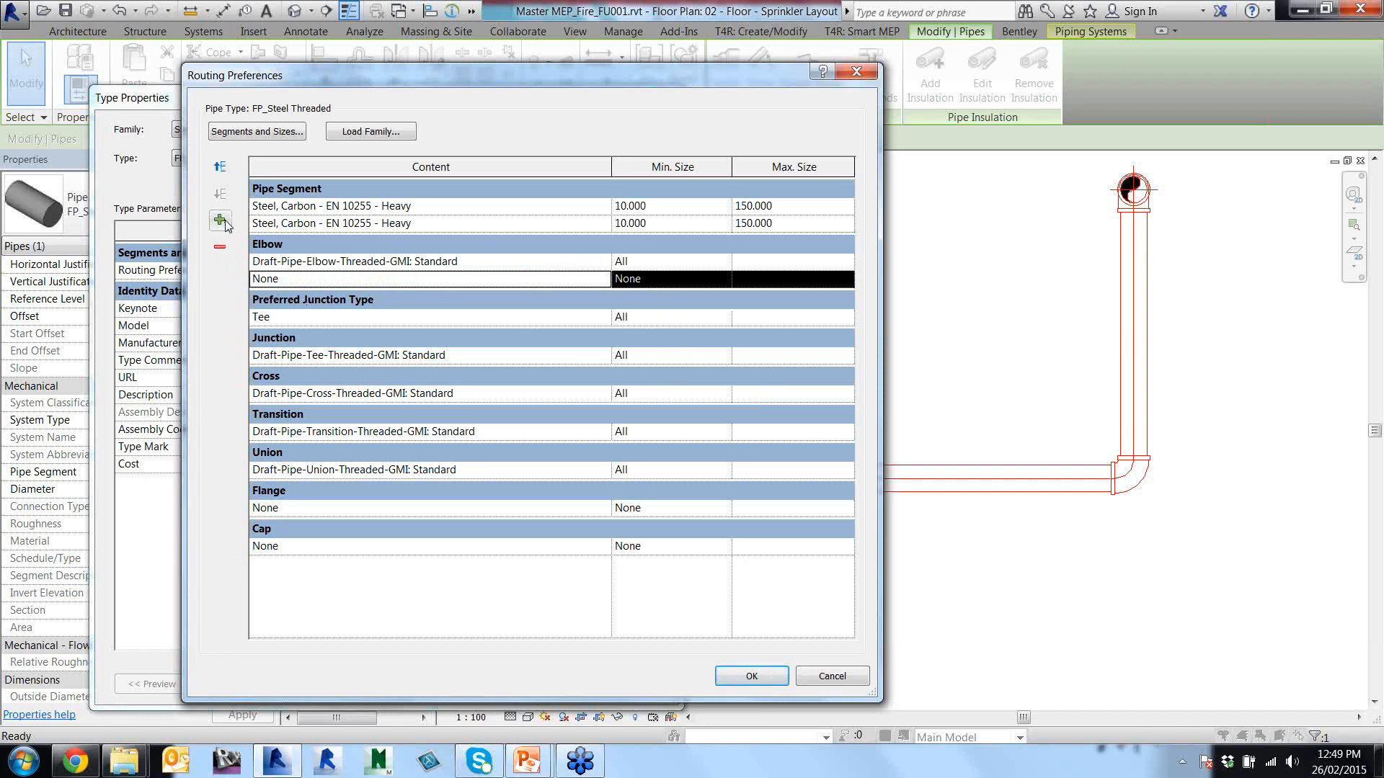
{"action": "left_click", "coordinate": [224, 222]}
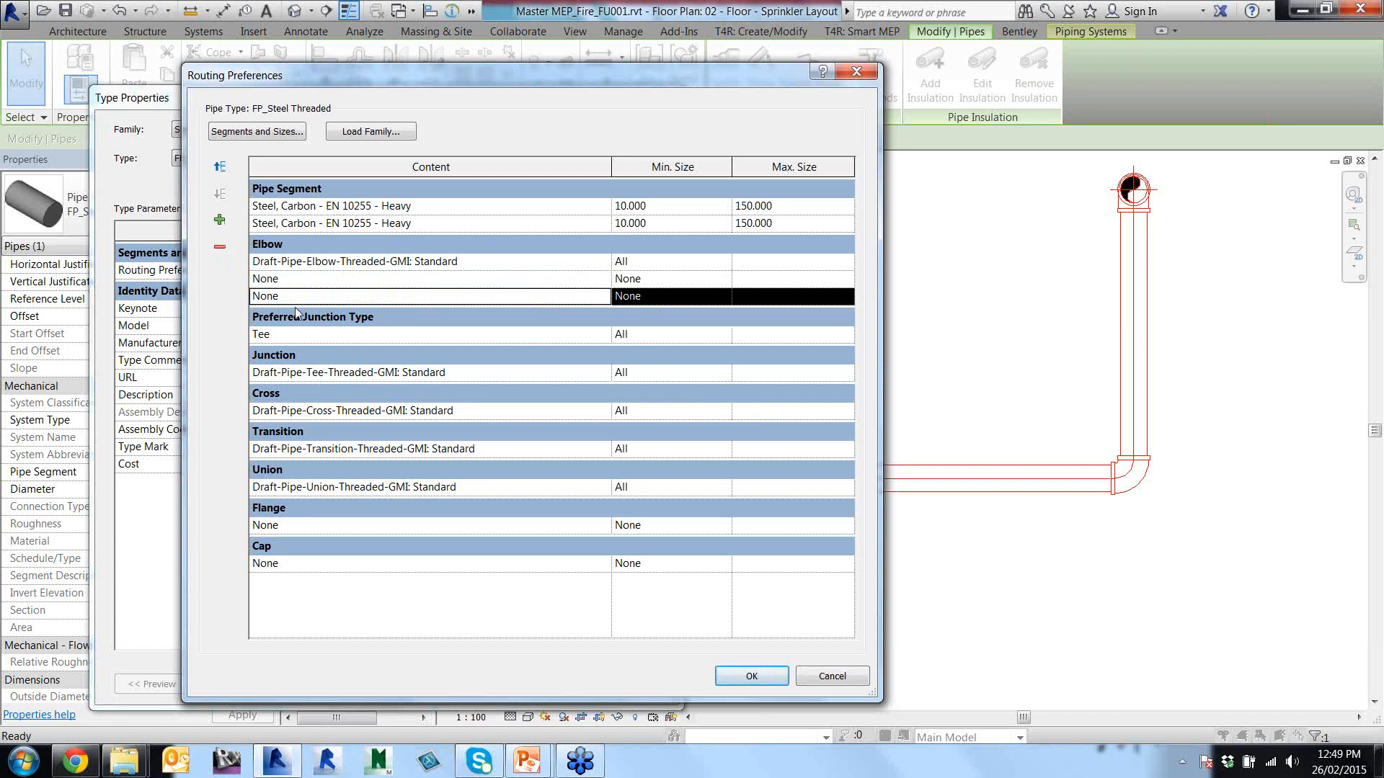
{"action": "left_click", "coordinate": [400, 280]}
{"action": "left_click", "coordinate": [605, 279]}
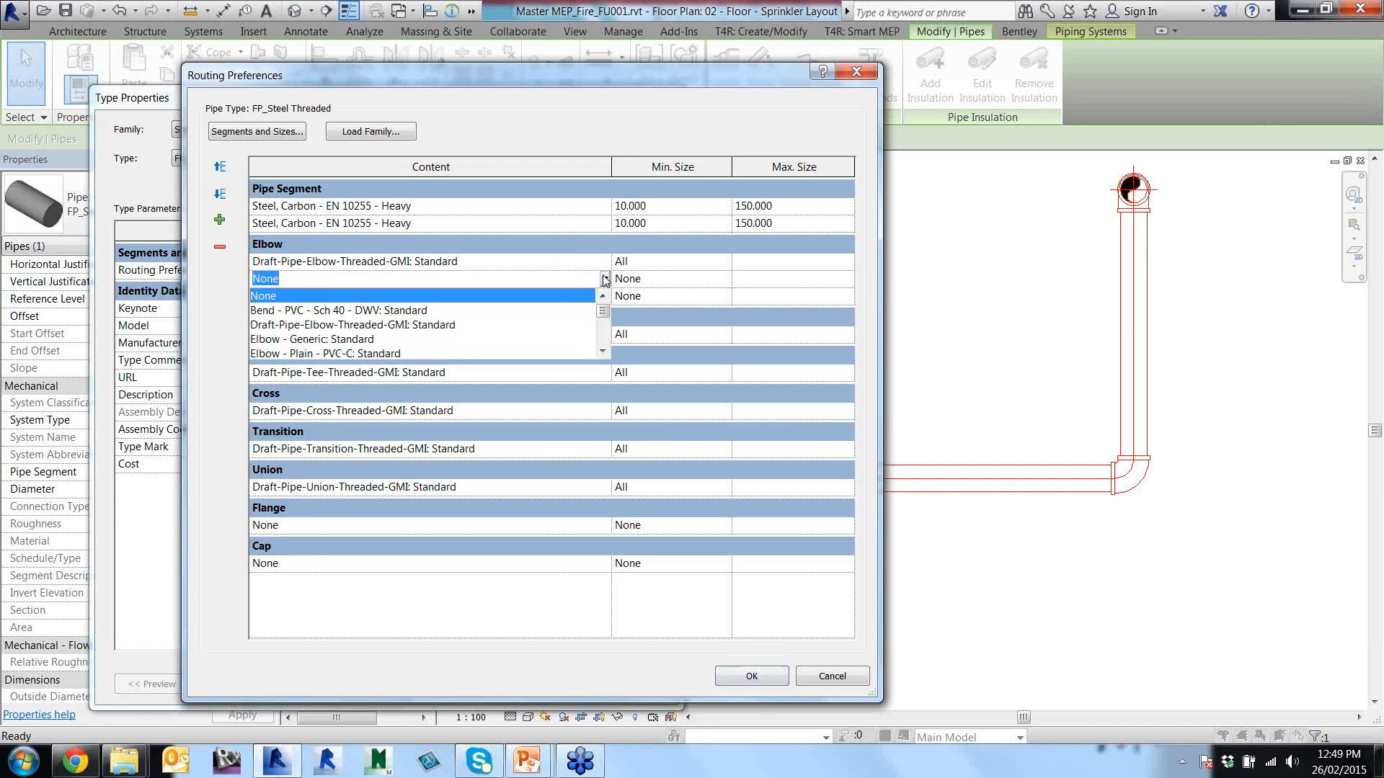
{"action": "left_click", "coordinate": [505, 310]}
Limit the Draft-Pipe-Elbow-Threaded-GMI: Standard elbow to sizes from 8 mm minimum to 32 mm maximum.
{"action": "left_click", "coordinate": [682, 263]}
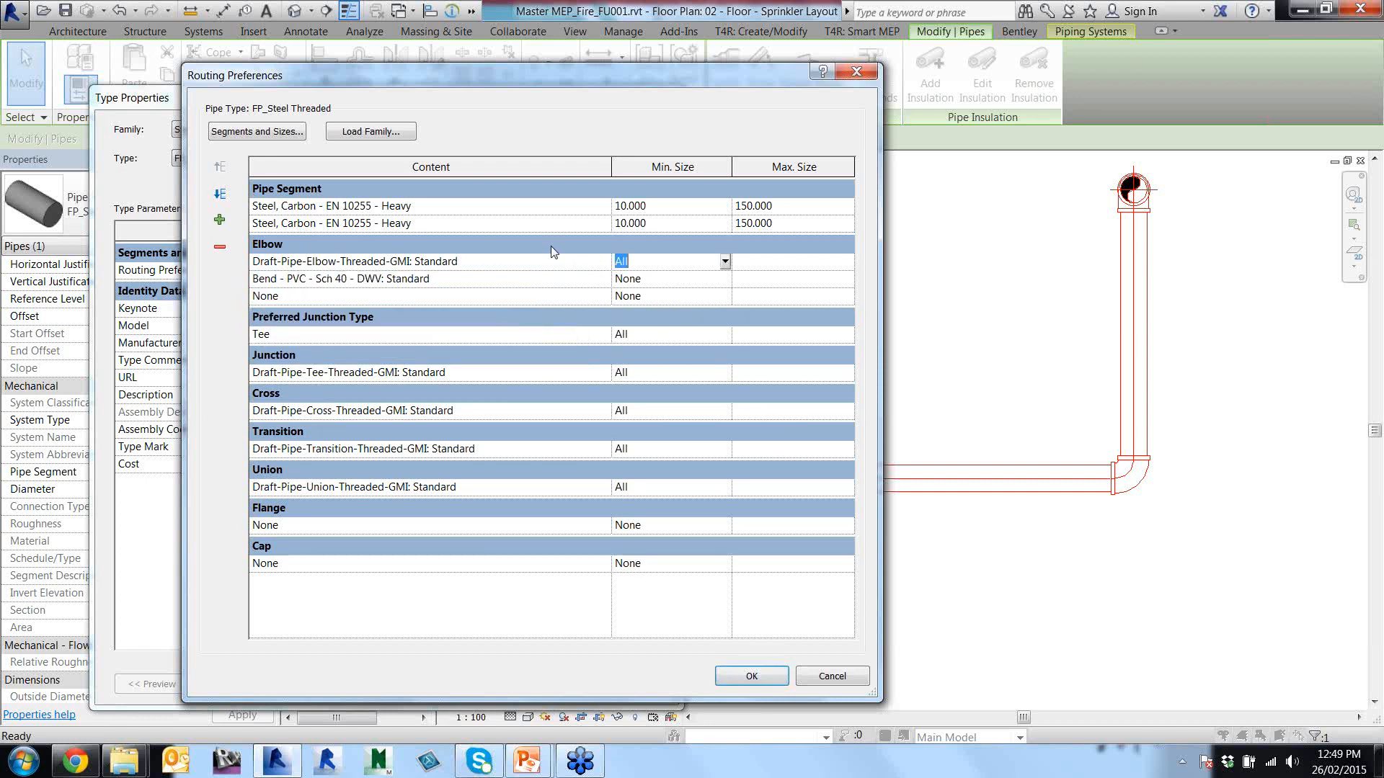
{"action": "left_click", "coordinate": [724, 262]}
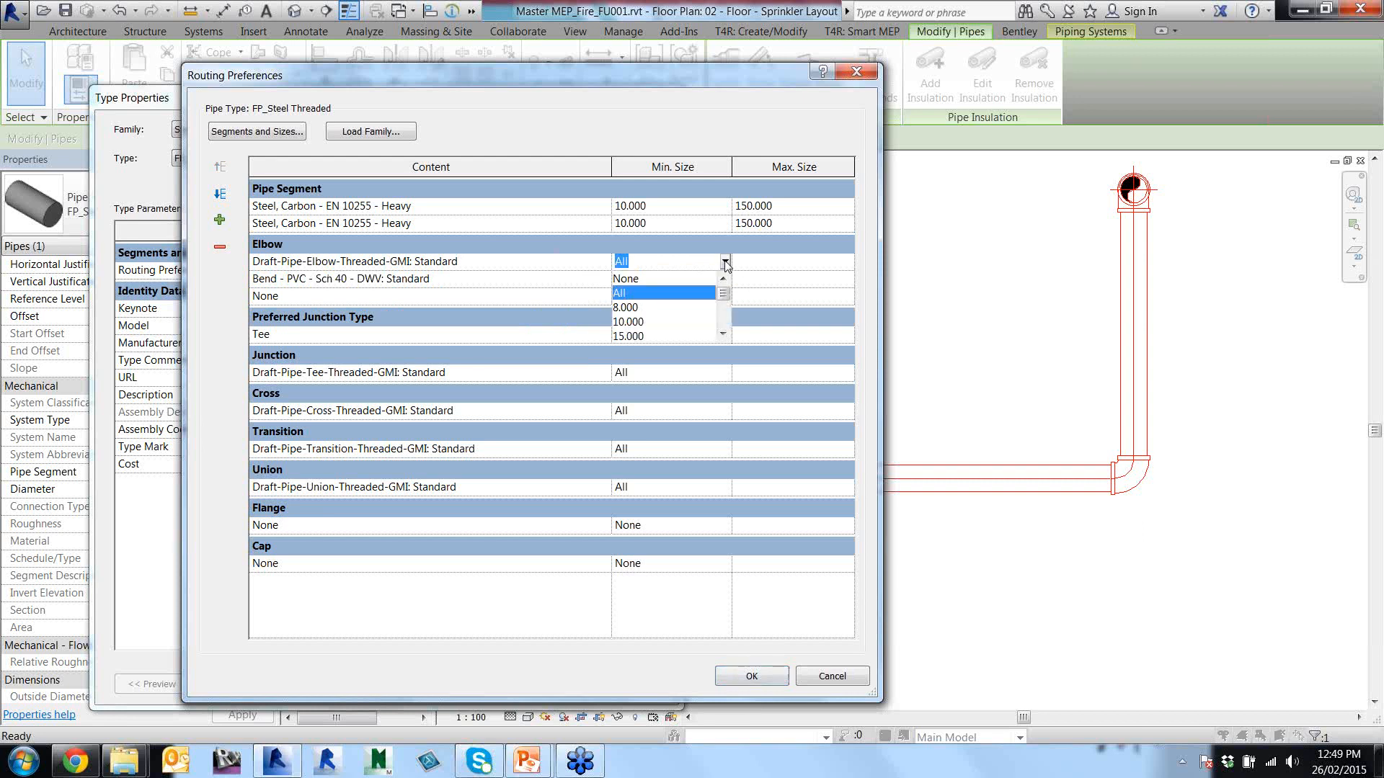
{"action": "left_click", "coordinate": [628, 308]}
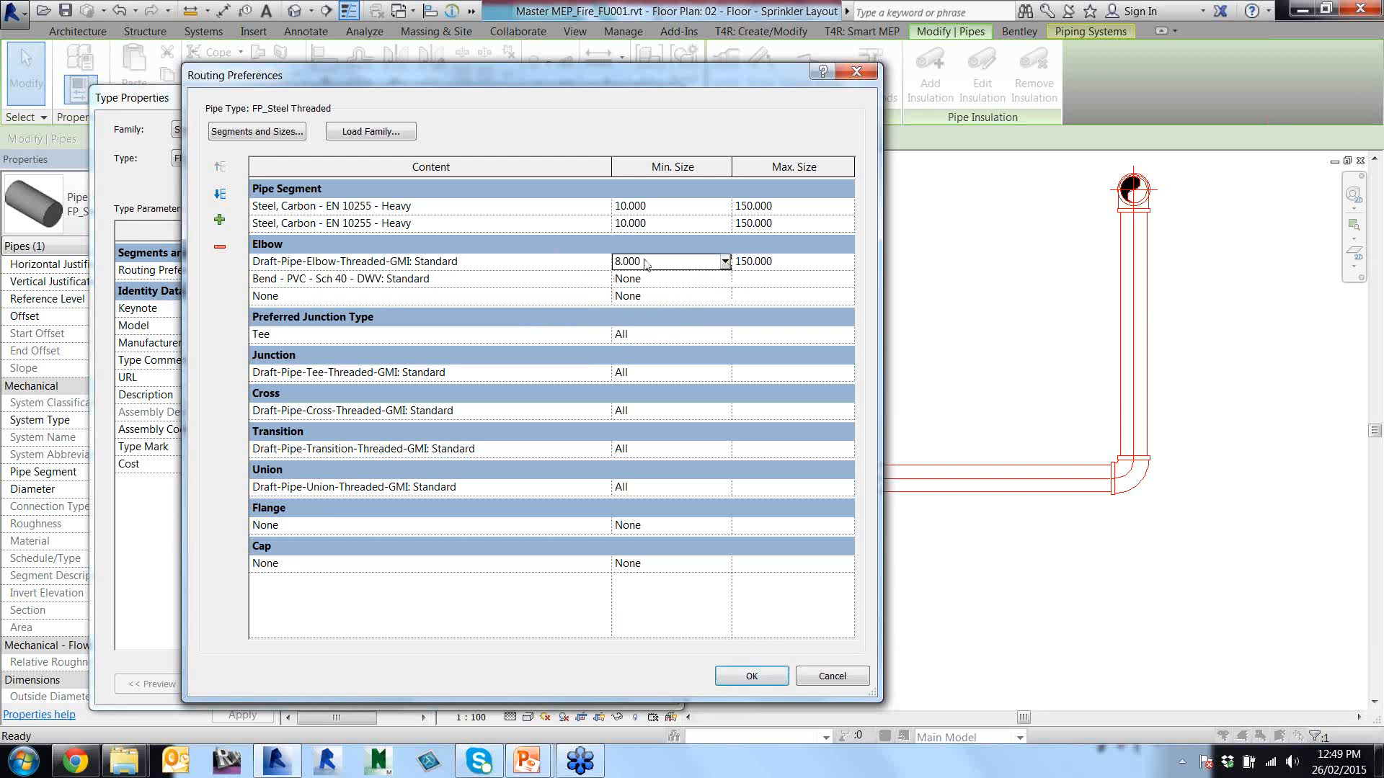
{"action": "left_click", "coordinate": [854, 262]}
{"action": "left_click", "coordinate": [848, 262]}
{"action": "left_click", "coordinate": [846, 279]}
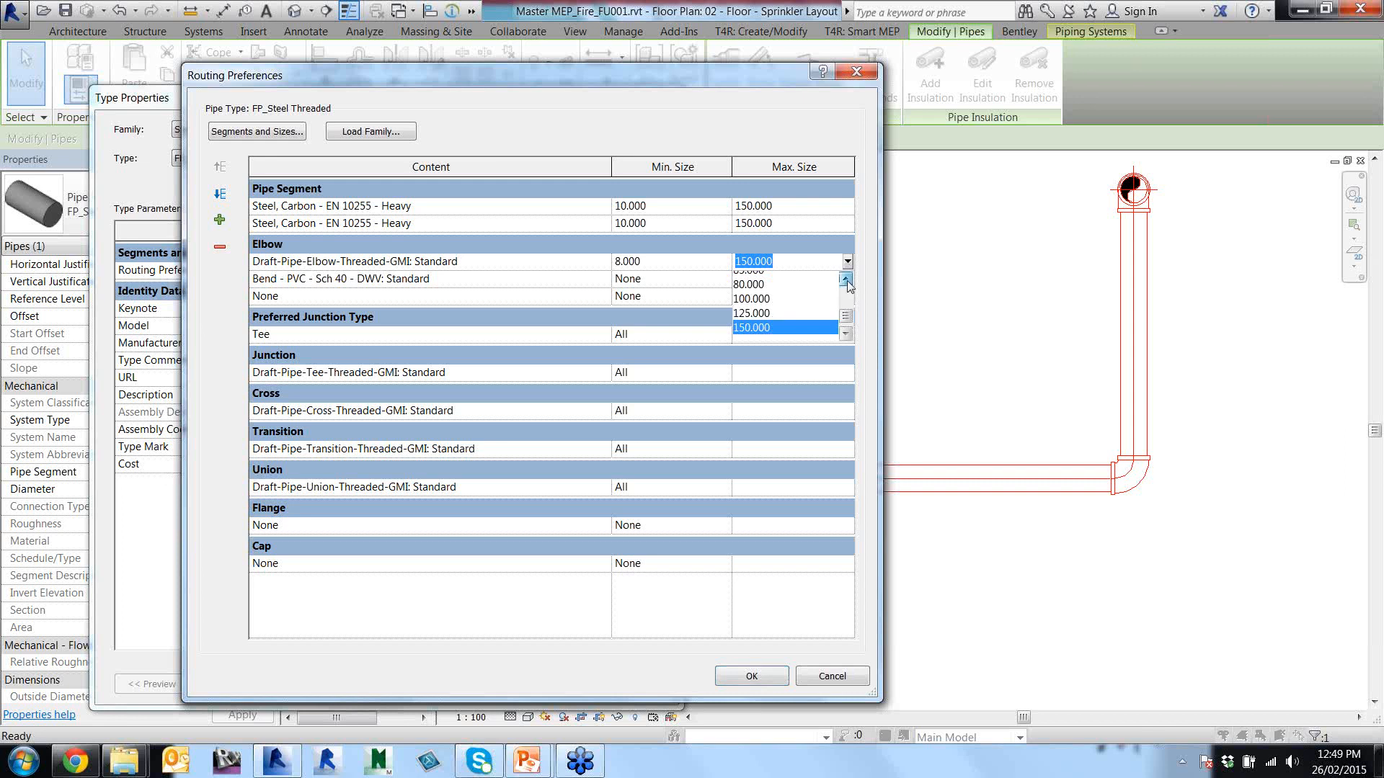
{"action": "left_click", "coordinate": [845, 279]}
{"action": "left_click", "coordinate": [845, 279]}
{"action": "left_click", "coordinate": [790, 291]}
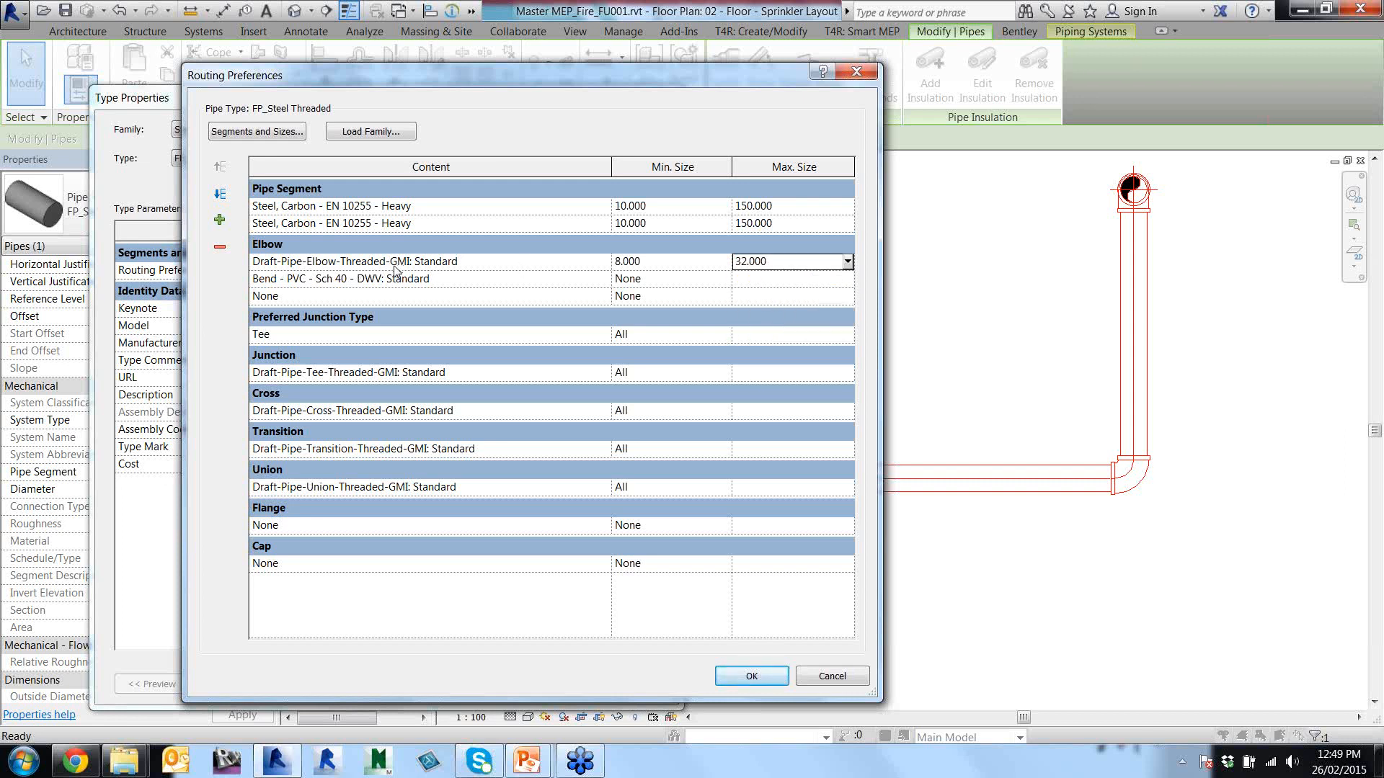
Set the minimum size of the Bend - PVC - Sch 40 - DWV elbow to 32 mm.
{"action": "left_click", "coordinate": [680, 279]}
{"action": "left_click", "coordinate": [725, 279]}
{"action": "left_click", "coordinate": [723, 352]}
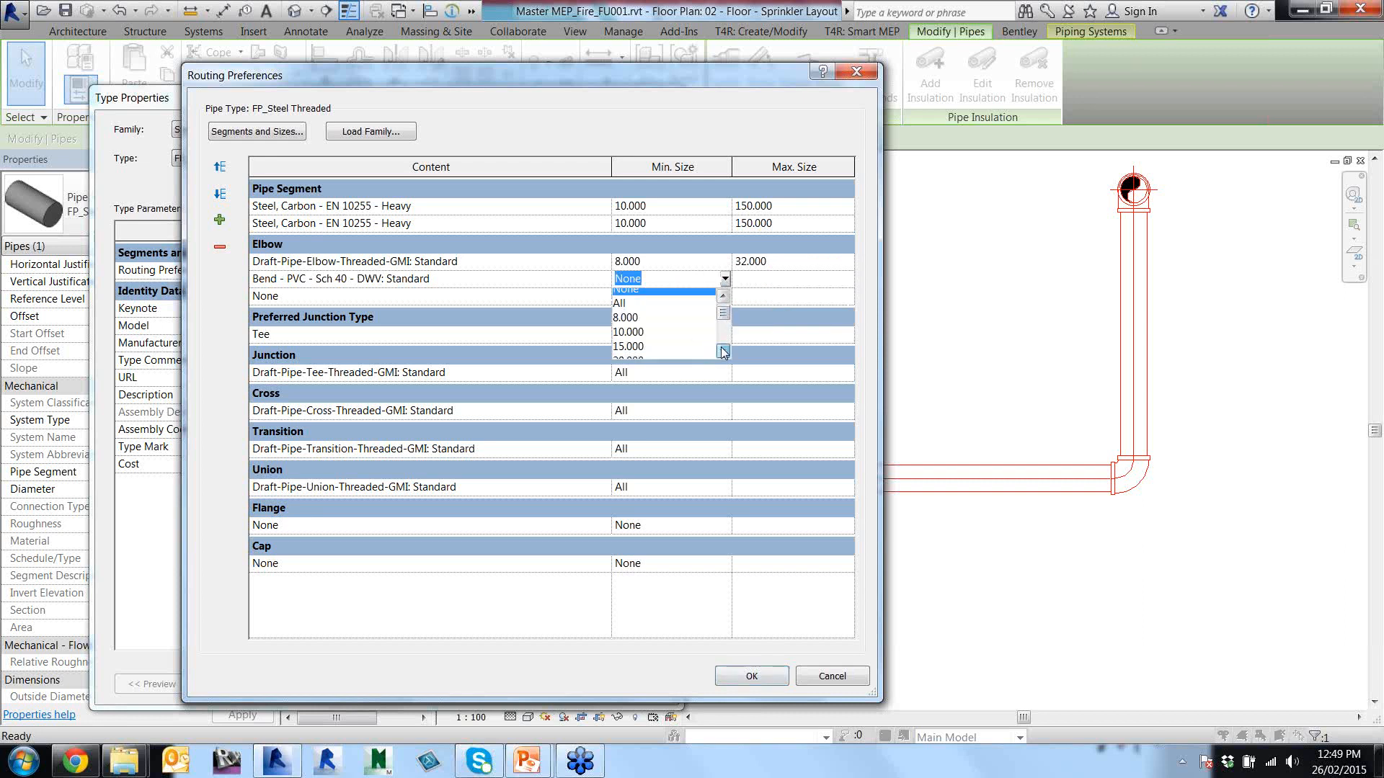
{"action": "left_click", "coordinate": [686, 327]}
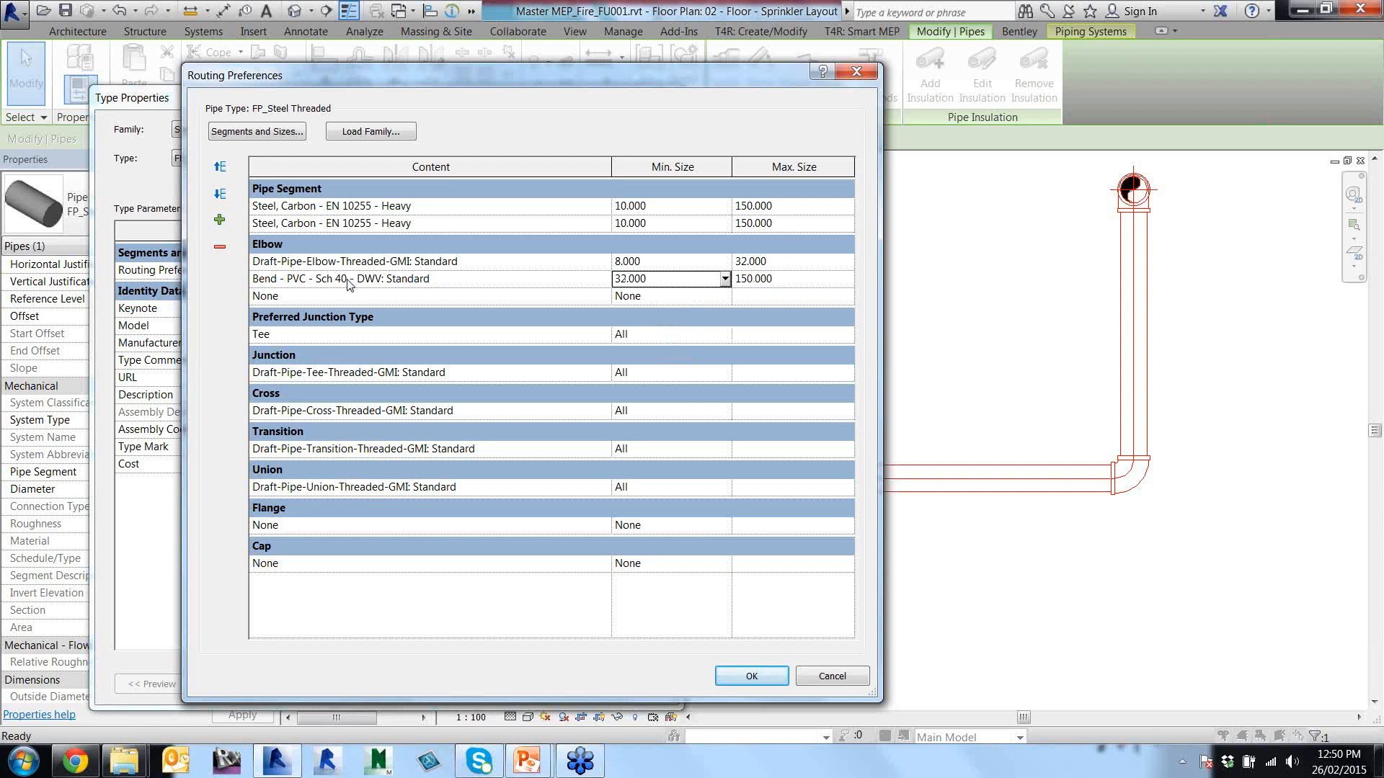
Review the elbow families available for the PVC bend row, and close the routing preferences and type properties without saving.
{"action": "left_click", "coordinate": [501, 283]}
{"action": "left_click", "coordinate": [604, 279]}
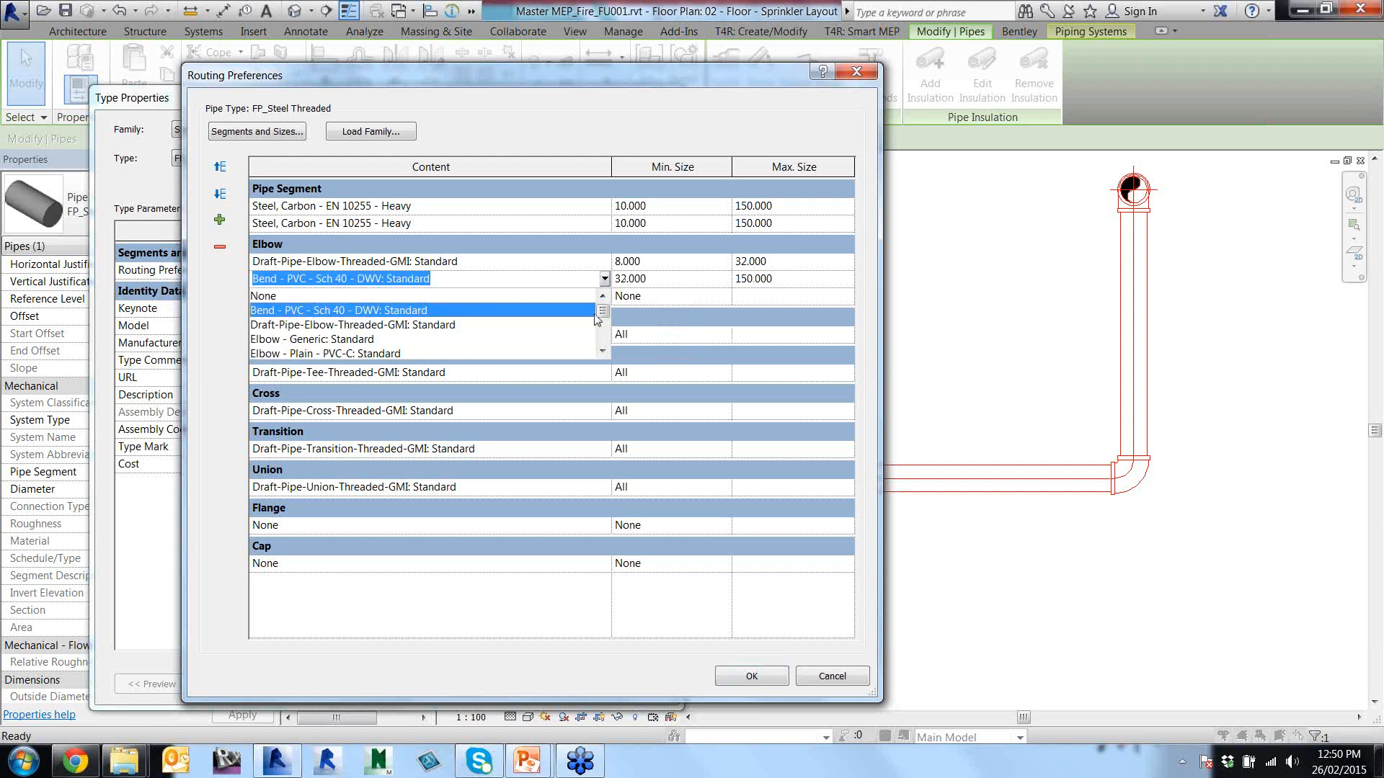
{"action": "mouse_move", "coordinate": [604, 318]}
{"action": "left_mouse_down"}
{"action": "mouse_move", "coordinate": [608, 343]}
{"action": "mouse_move", "coordinate": [613, 317]}
{"action": "left_mouse_up"}
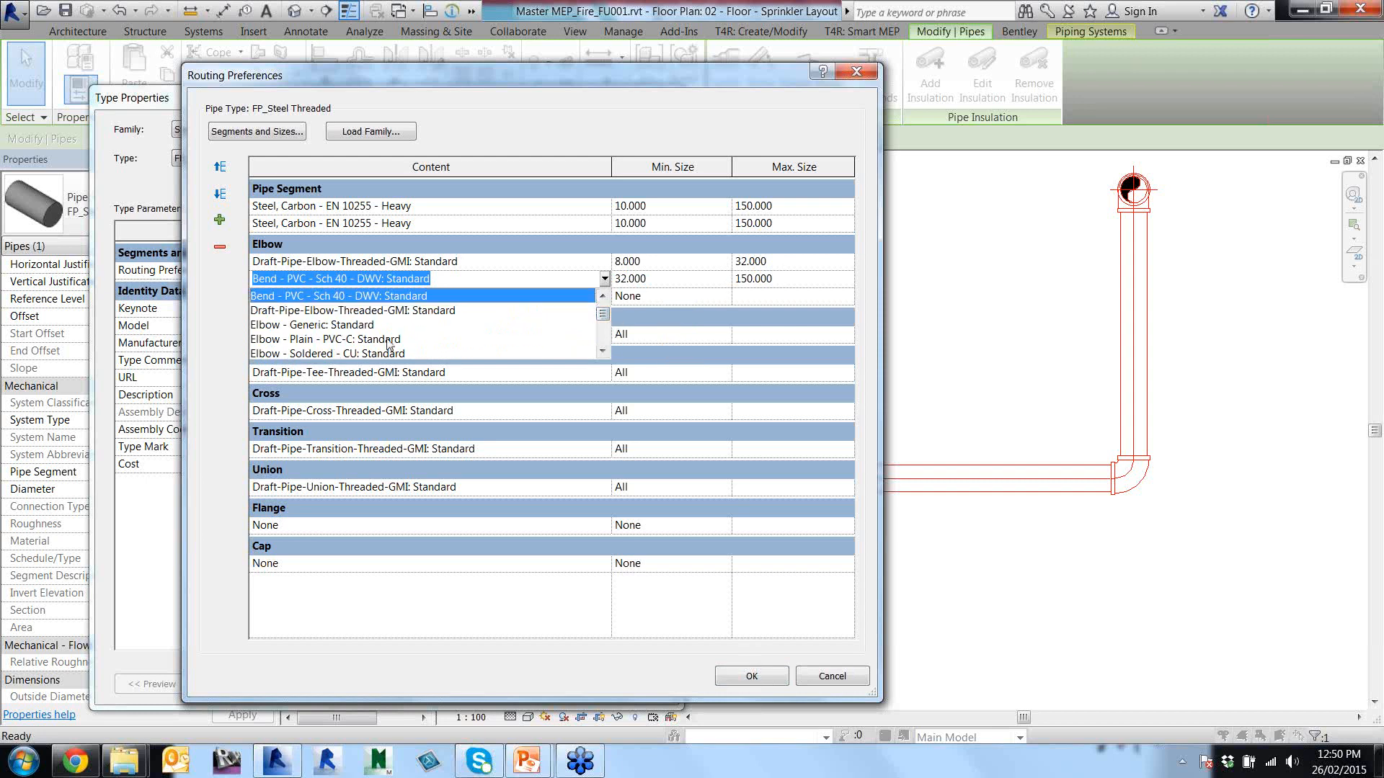
{"action": "left_click", "coordinate": [493, 281]}
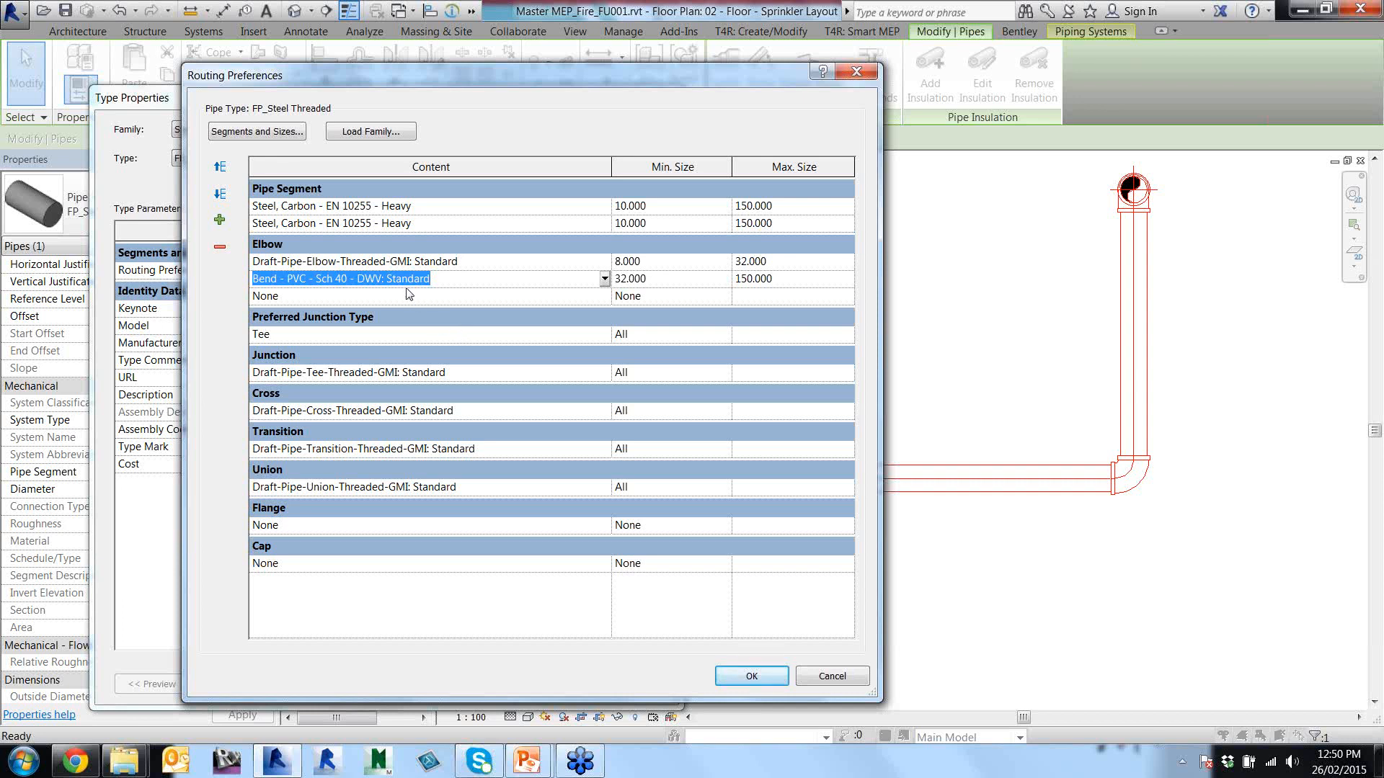
{"action": "left_click", "coordinate": [856, 73]}
{"action": "left_click", "coordinate": [674, 99]}
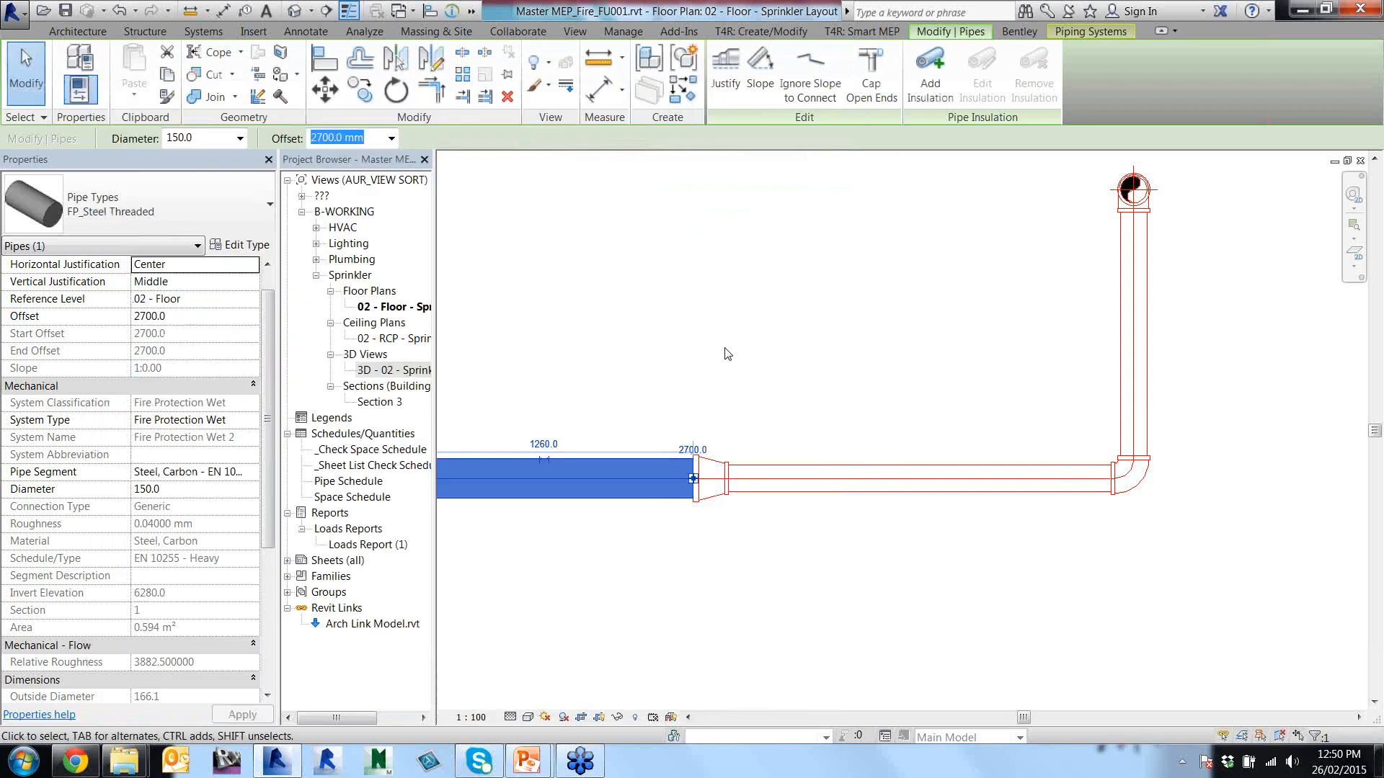
Check the properties of the horizontal 100 mm pipe beside the reducer, and clear the selection.
{"action": "left_click", "coordinate": [777, 470]}
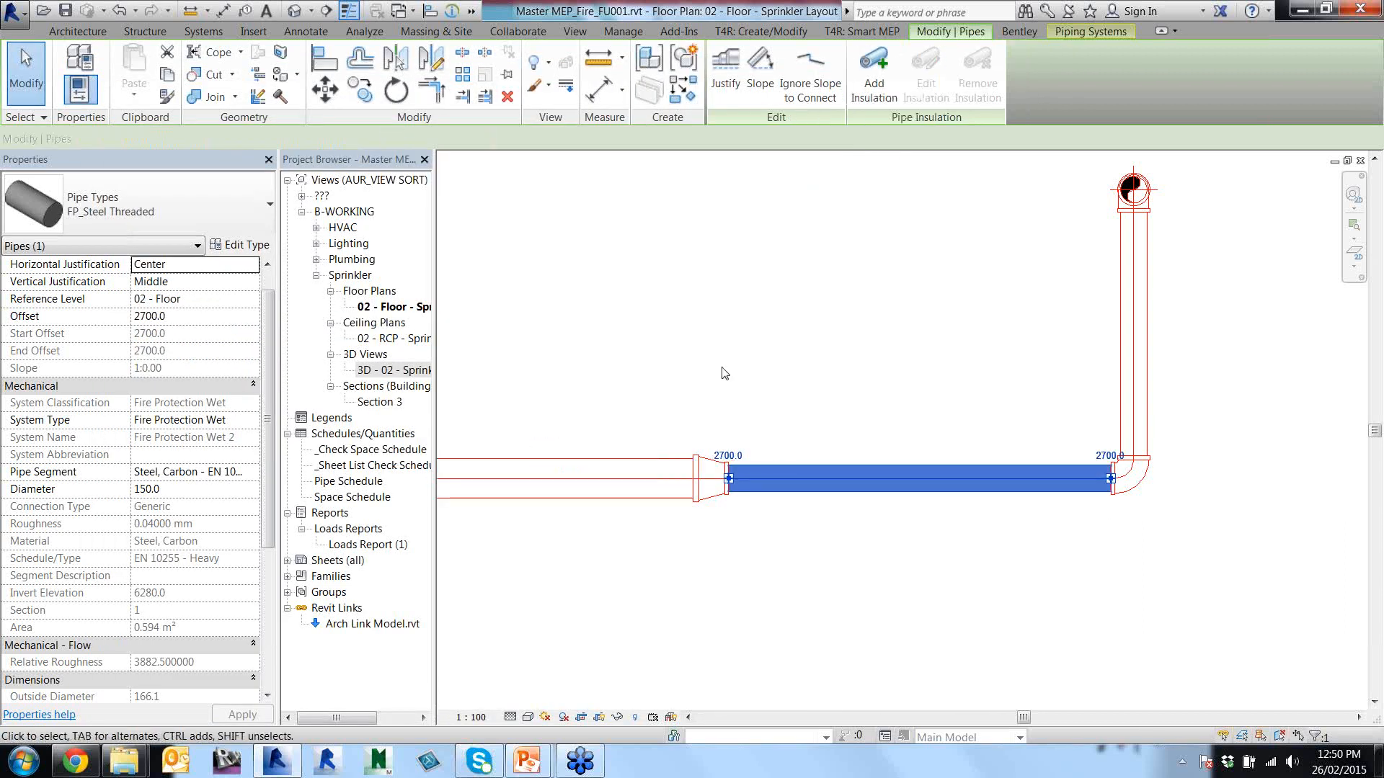
{"action": "scroll", "coordinate": [695, 360], "scroll_direction": "down", "scroll_amount": 2}
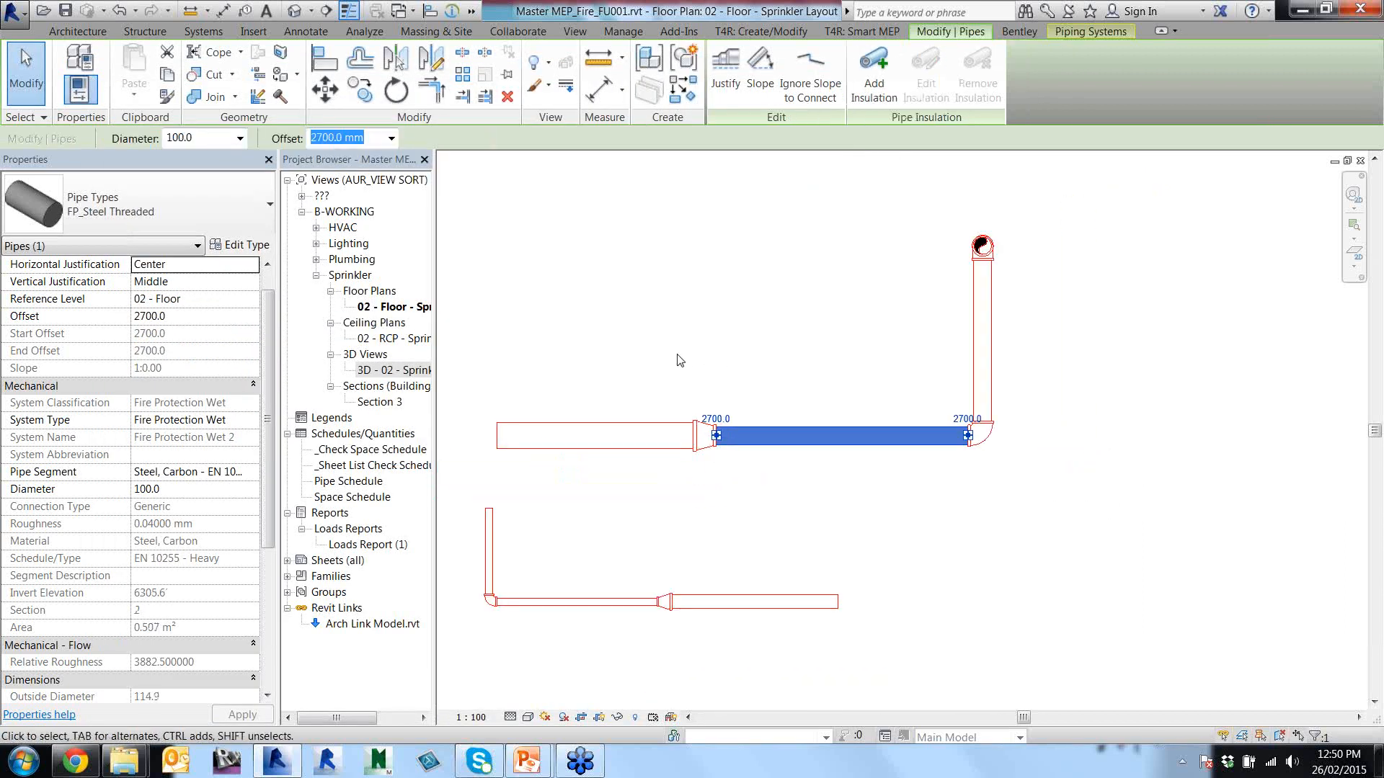
{"action": "middle_click_drag", "start_coordinate": [676, 355], "coordinate": [818, 414]}
{"action": "key", "text": "Escape"}
{"action": "key", "text": "Escape"}
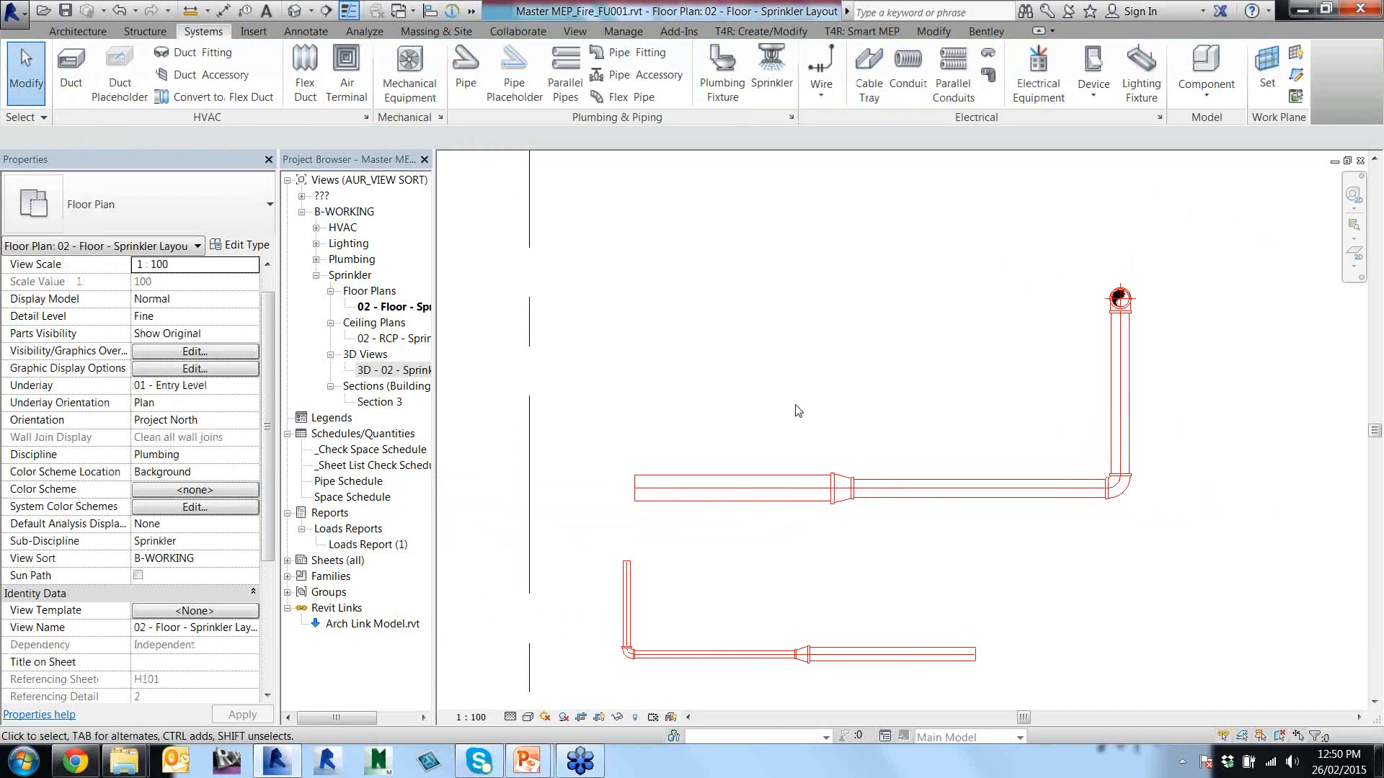
Examine the sprinkler floor plan, from the test pipe runs and the sprinkler head grid to the pump near grid E.
{"action": "scroll", "coordinate": [752, 441], "scroll_direction": "down", "scroll_amount": 2}
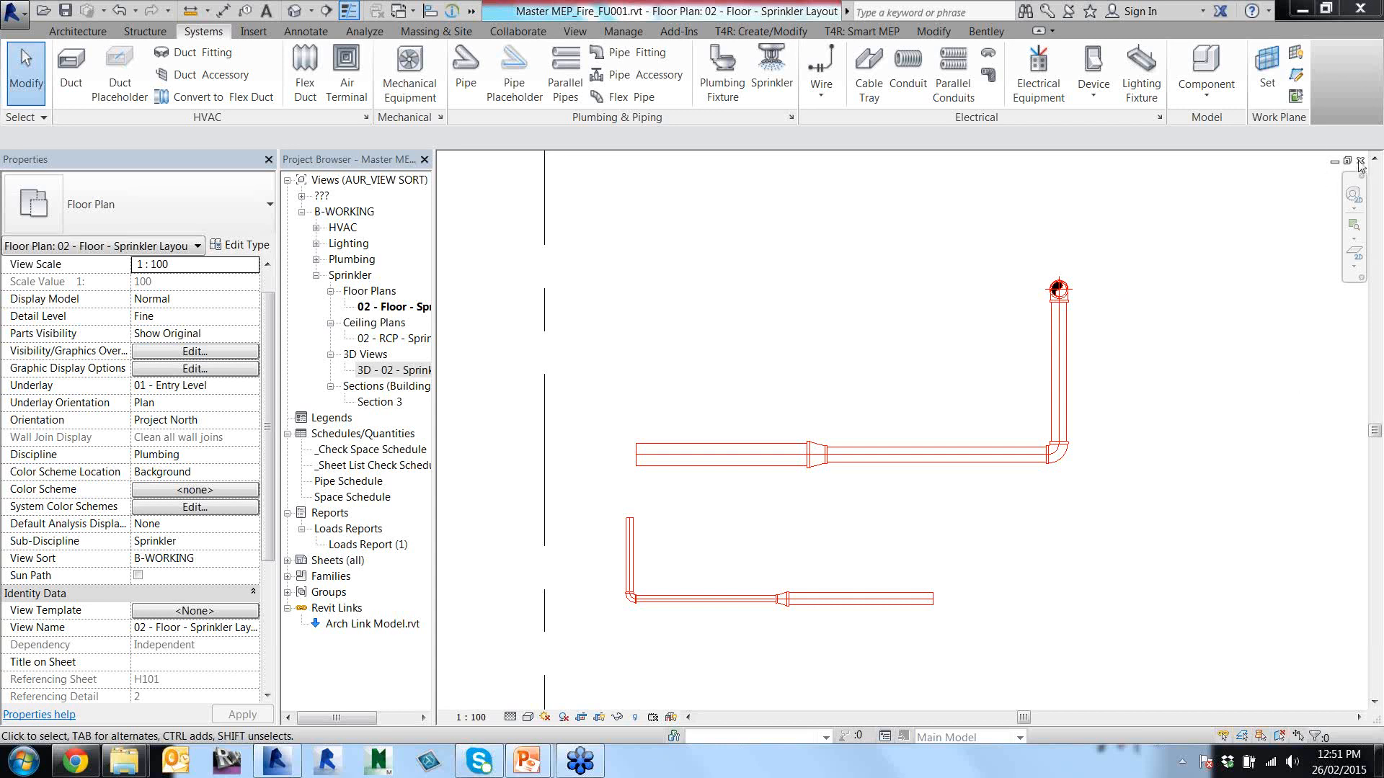
{"action": "scroll", "coordinate": [769, 304], "scroll_direction": "down", "scroll_amount": 5}
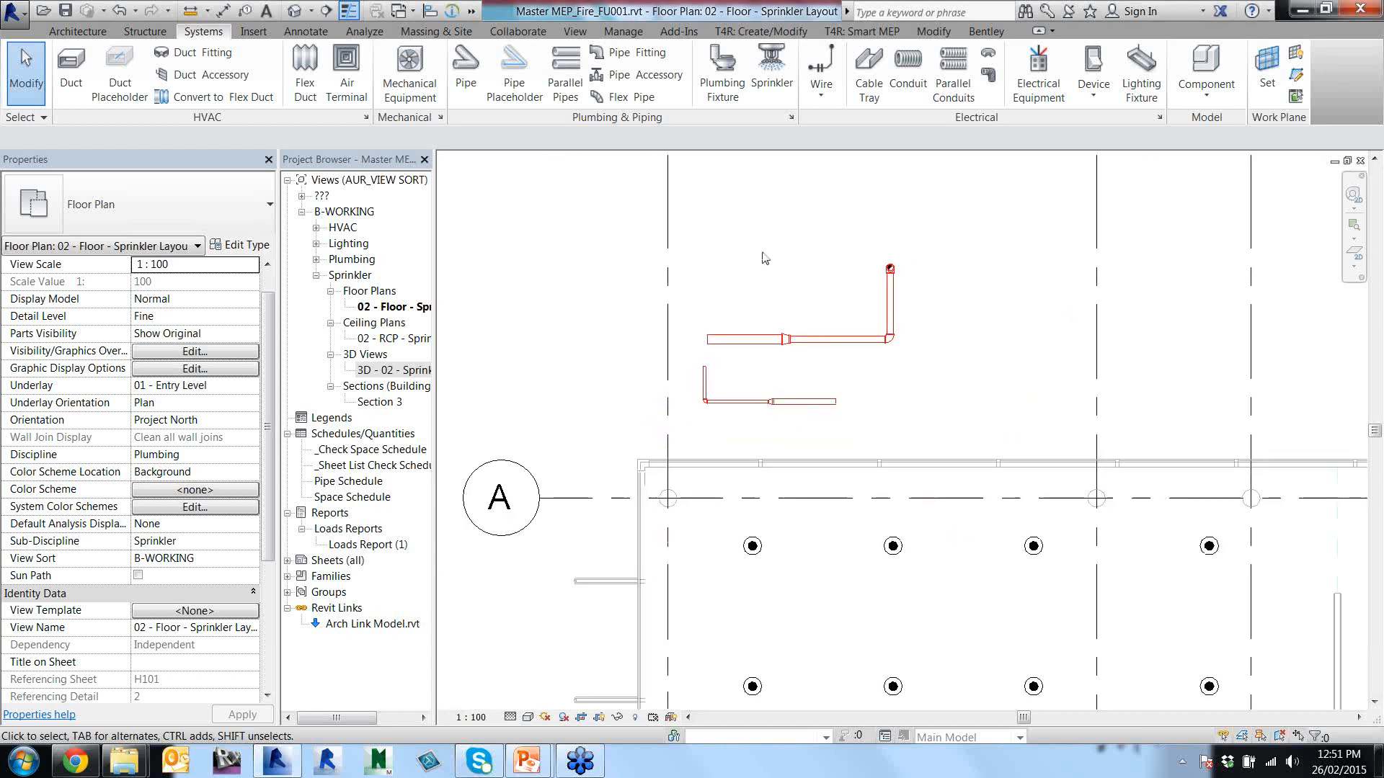
{"action": "scroll", "coordinate": [764, 303], "scroll_direction": "up", "scroll_amount": 4}
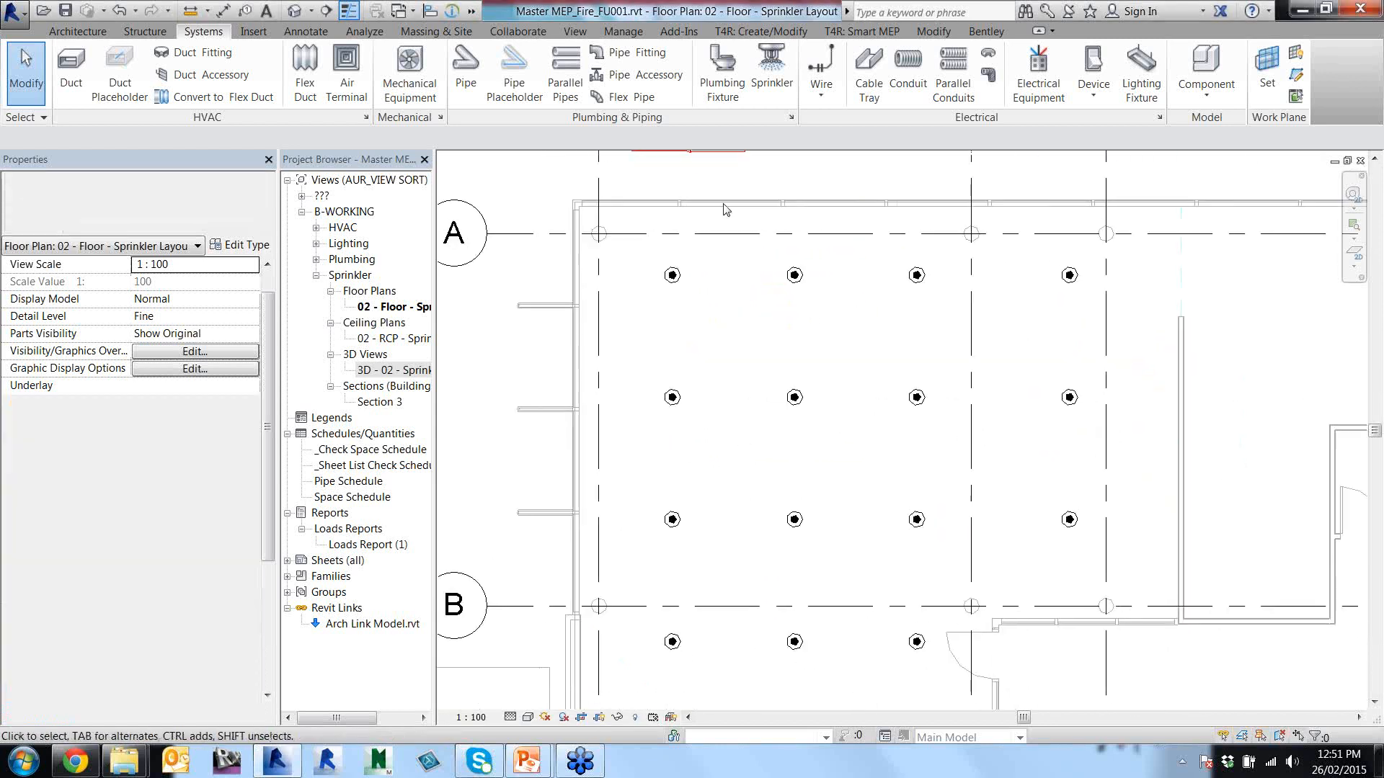
{"action": "scroll", "coordinate": [759, 326], "scroll_direction": "down", "scroll_amount": 4}
{"action": "scroll", "coordinate": [759, 326], "scroll_direction": "down", "scroll_amount": 2}
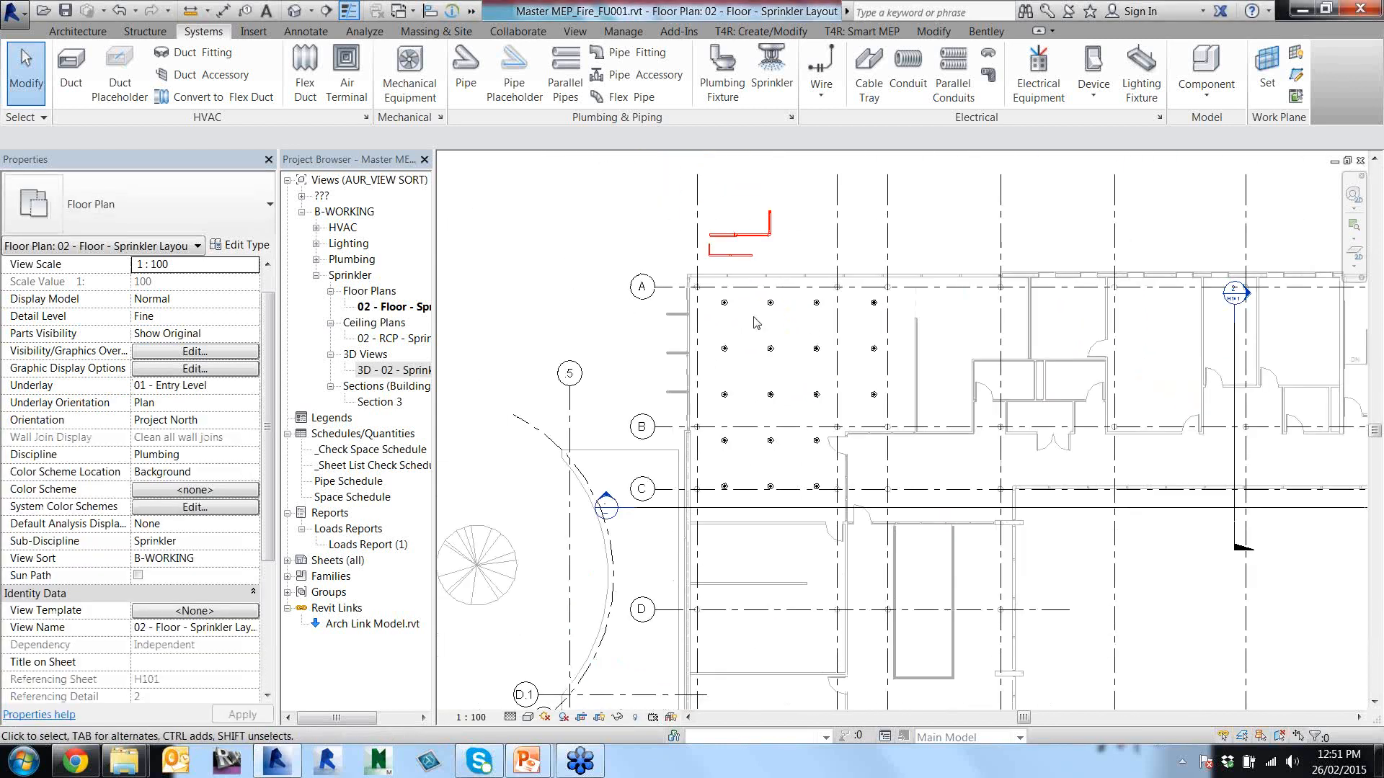
{"action": "scroll", "coordinate": [756, 322], "scroll_direction": "down", "scroll_amount": 2}
{"action": "middle_click_drag", "start_coordinate": [741, 334], "coordinate": [791, 485]}
{"action": "scroll", "coordinate": [692, 244], "scroll_direction": "up", "scroll_amount": 4}
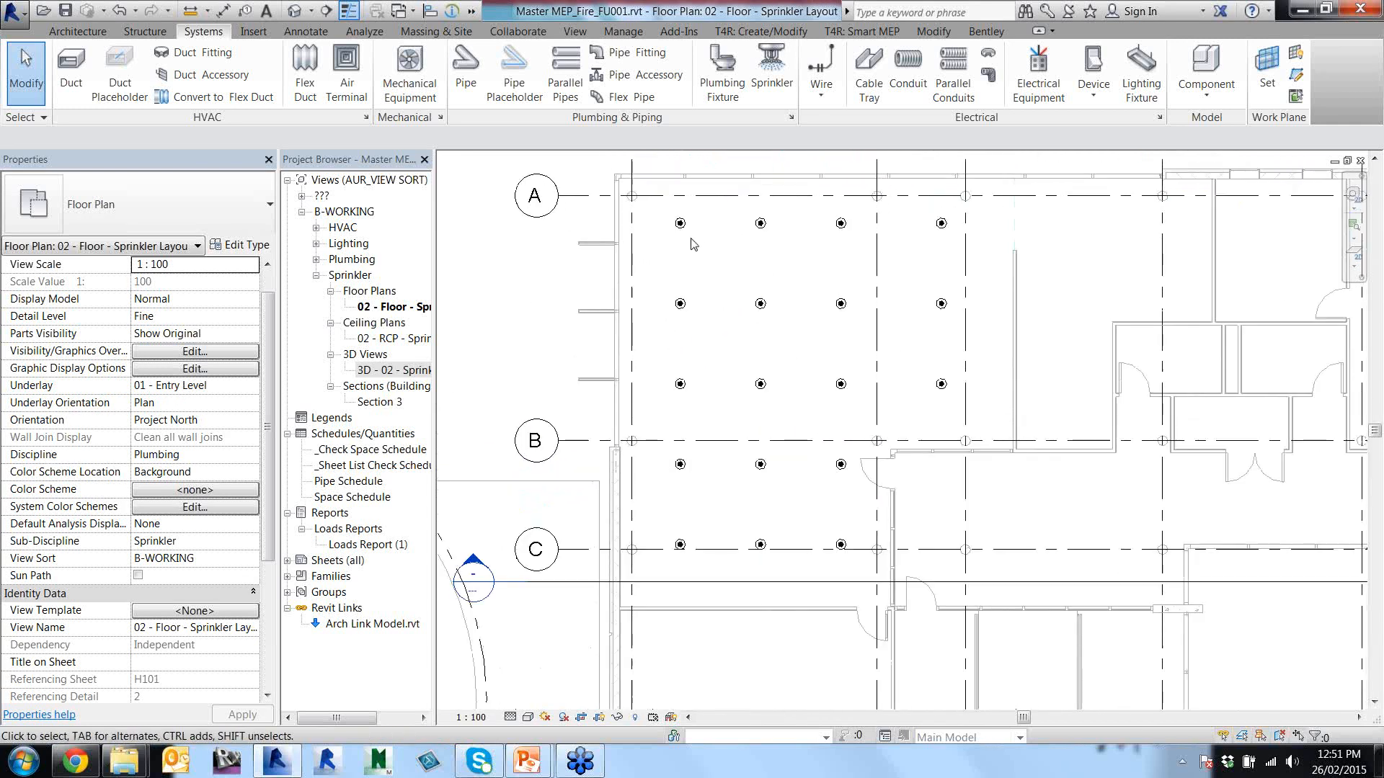
{"action": "scroll", "coordinate": [675, 254], "scroll_direction": "down", "scroll_amount": 2}
{"action": "middle_click_drag", "start_coordinate": [675, 253], "coordinate": [771, 234]}
{"action": "scroll", "coordinate": [674, 638], "scroll_direction": "up", "scroll_amount": 3}
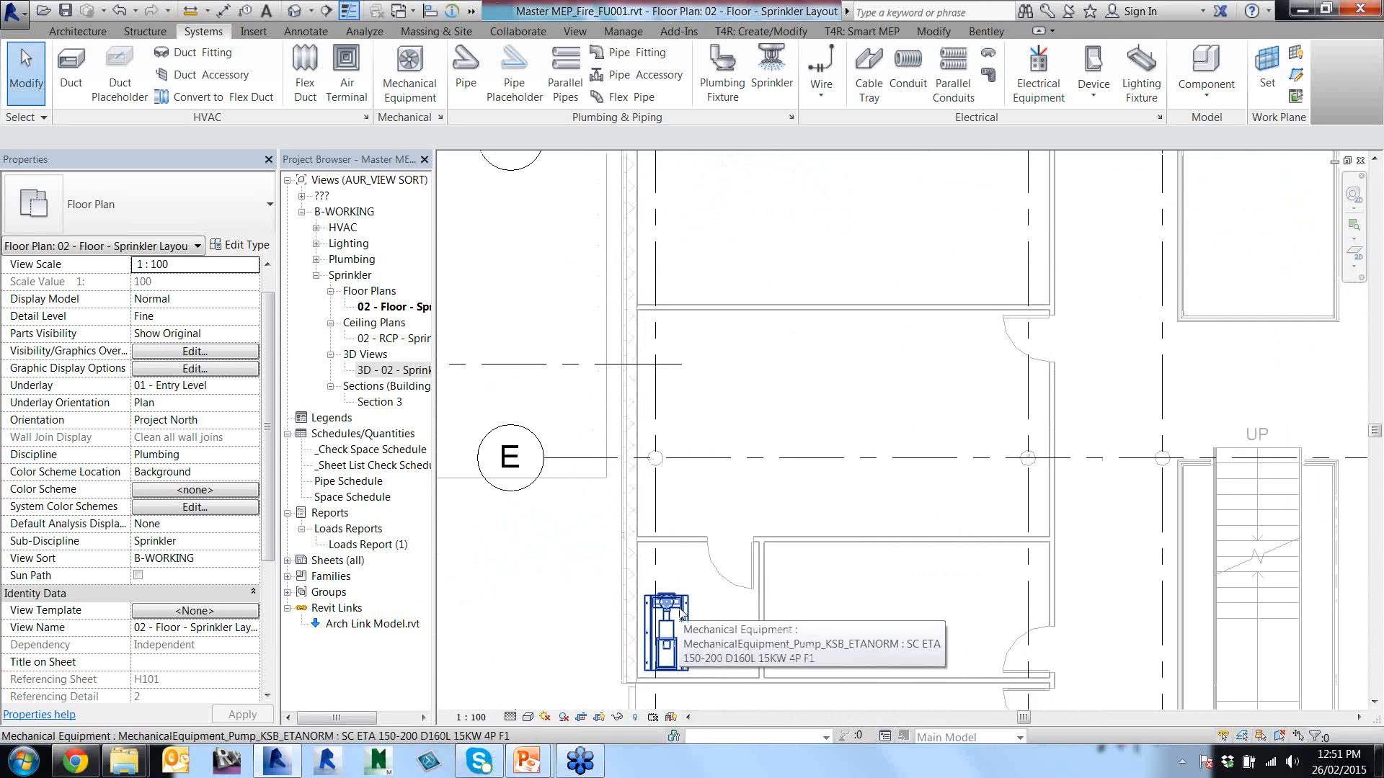
{"action": "scroll", "coordinate": [696, 414], "scroll_direction": "down", "scroll_amount": 5}
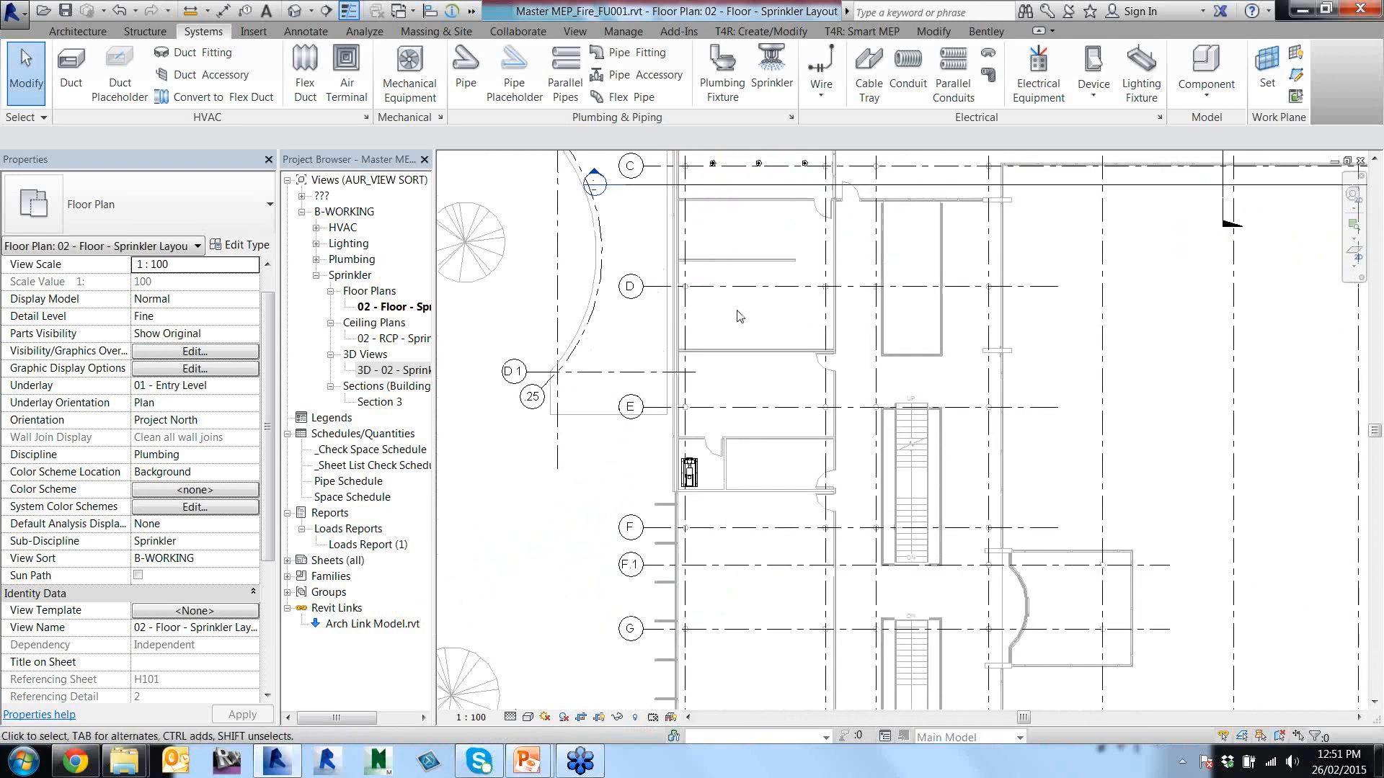
{"action": "middle_click_drag", "start_coordinate": [696, 413], "coordinate": [628, 440]}
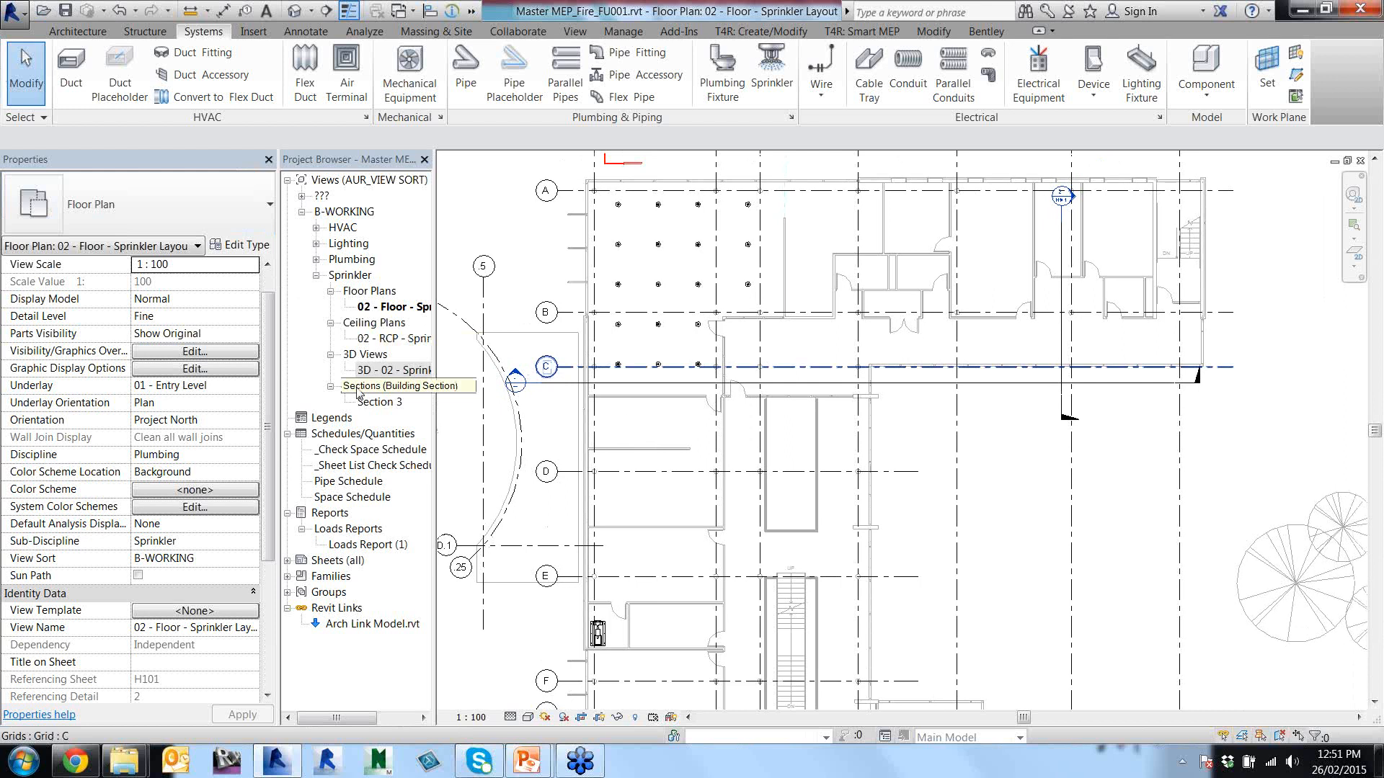
Open the 3D - 02 - Sprinkler view and tile it side by side with the sprinkler floor plan.
{"action": "left_click", "coordinate": [394, 370]}
{"action": "double_click", "coordinate": [394, 370]}
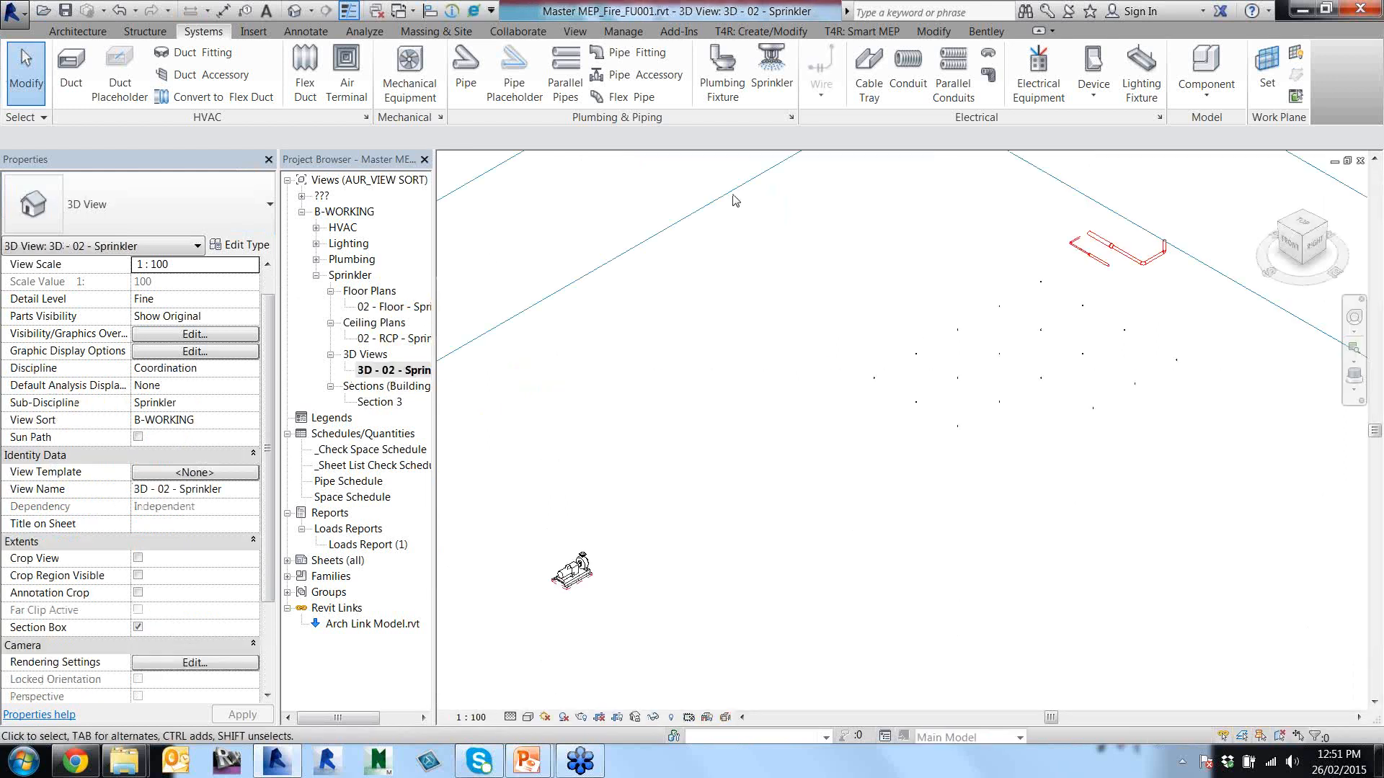
{"action": "key", "text": "ctrl+Tab"}
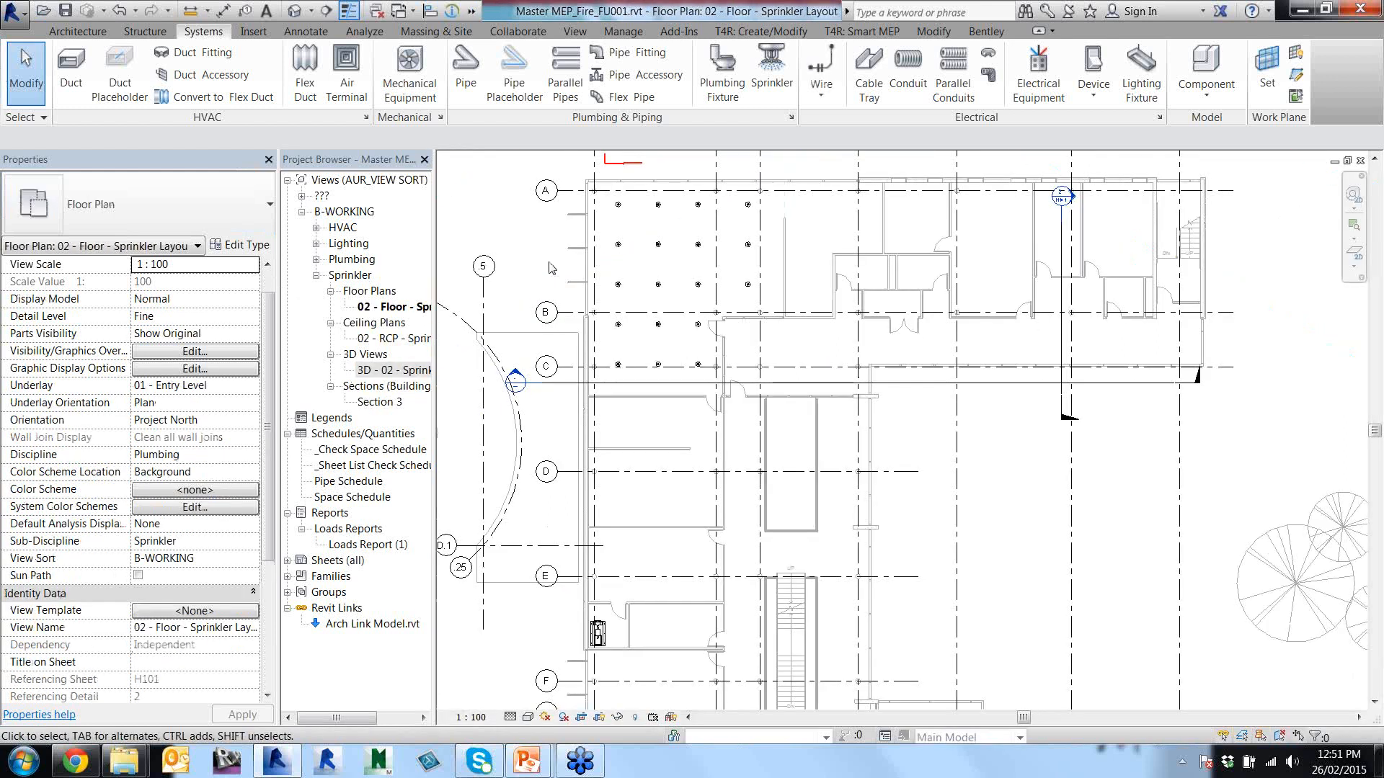
{"action": "key", "text": "w"}
{"action": "key", "text": "t"}
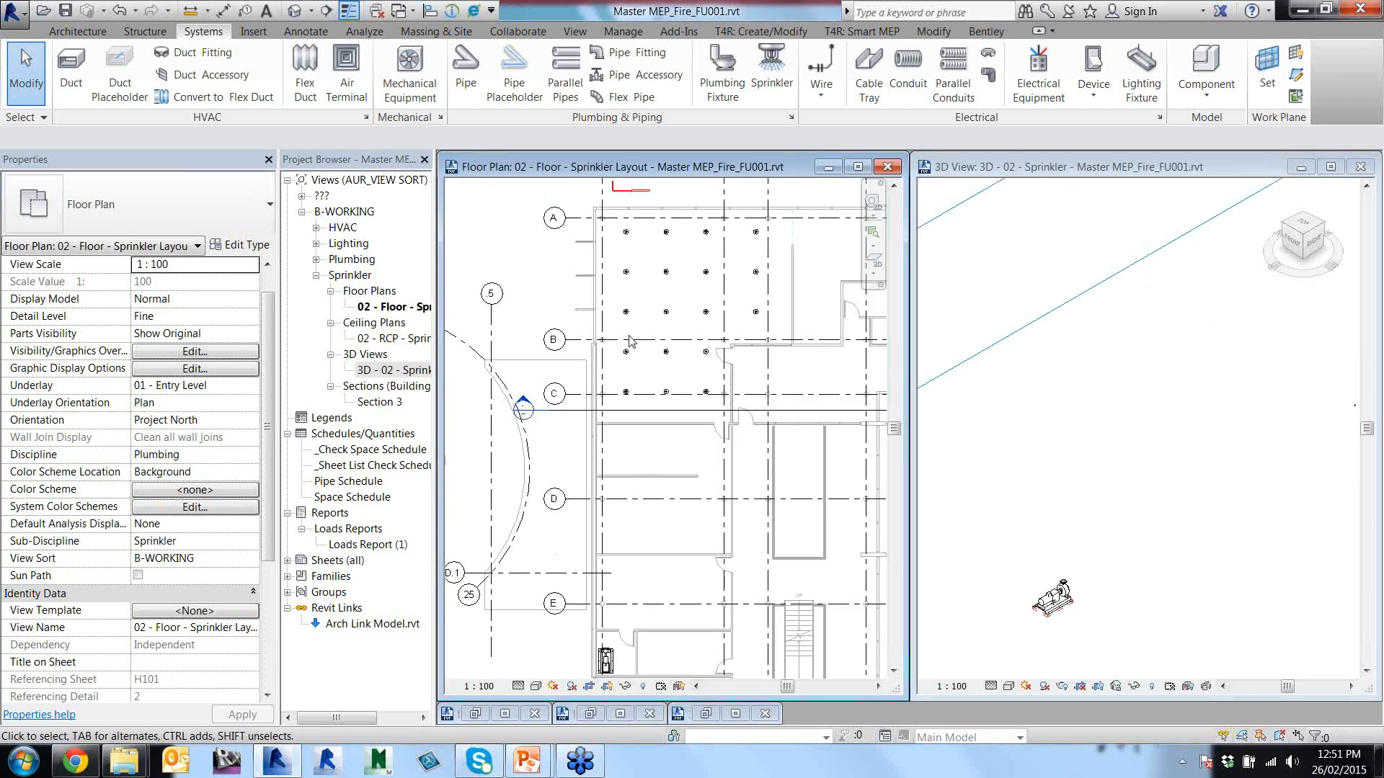
Delete both test pipe runs beside the sprinkler heads in the 3D view, including their connected pipe network.
{"action": "left_click", "coordinate": [1158, 404]}
{"action": "middle_click_drag", "start_coordinate": [1160, 404], "coordinate": [1010, 424]}
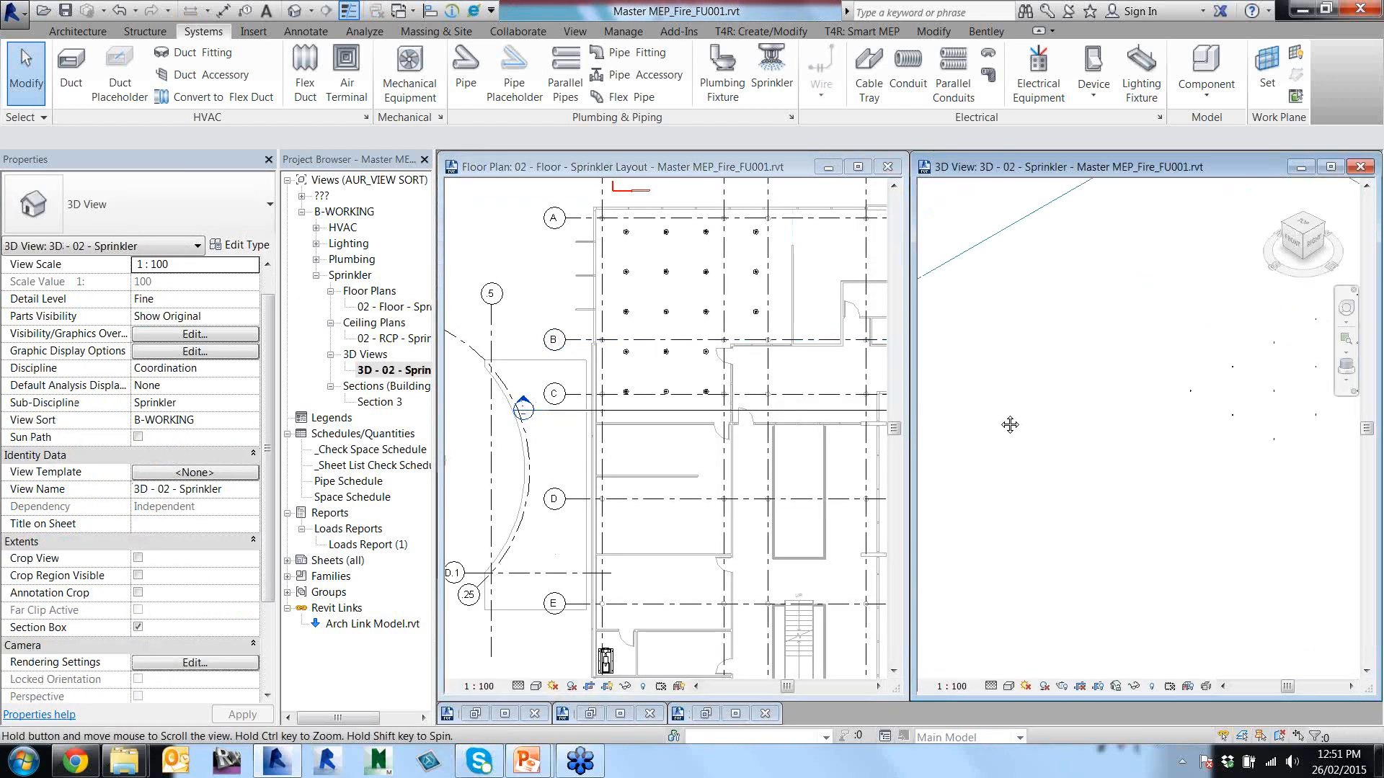
{"action": "scroll", "coordinate": [1017, 427], "scroll_direction": "down", "scroll_amount": 2}
{"action": "middle_click_drag", "start_coordinate": [1069, 472], "coordinate": [1094, 437]}
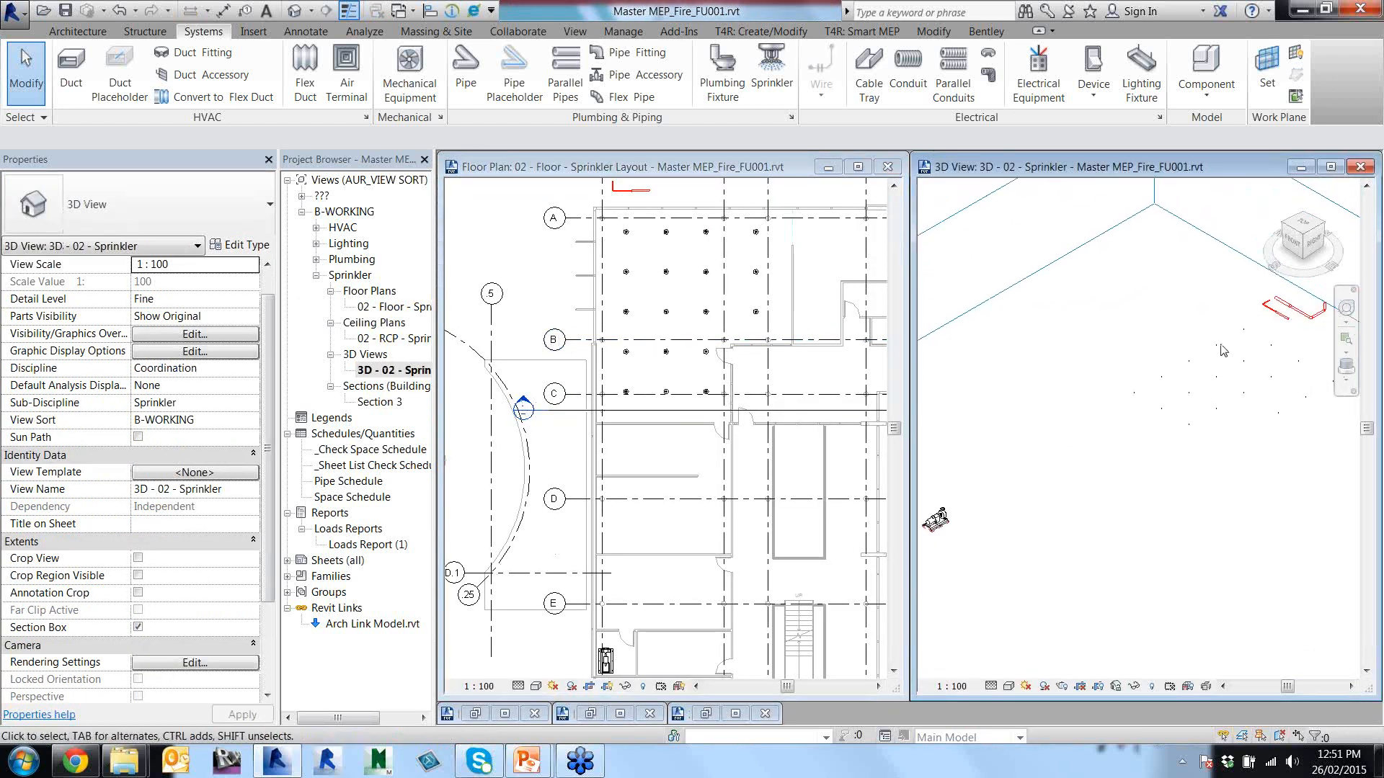
{"action": "left_click", "coordinate": [1266, 306]}
{"action": "key", "text": "Delete"}
{"action": "key", "text": "Tab"}
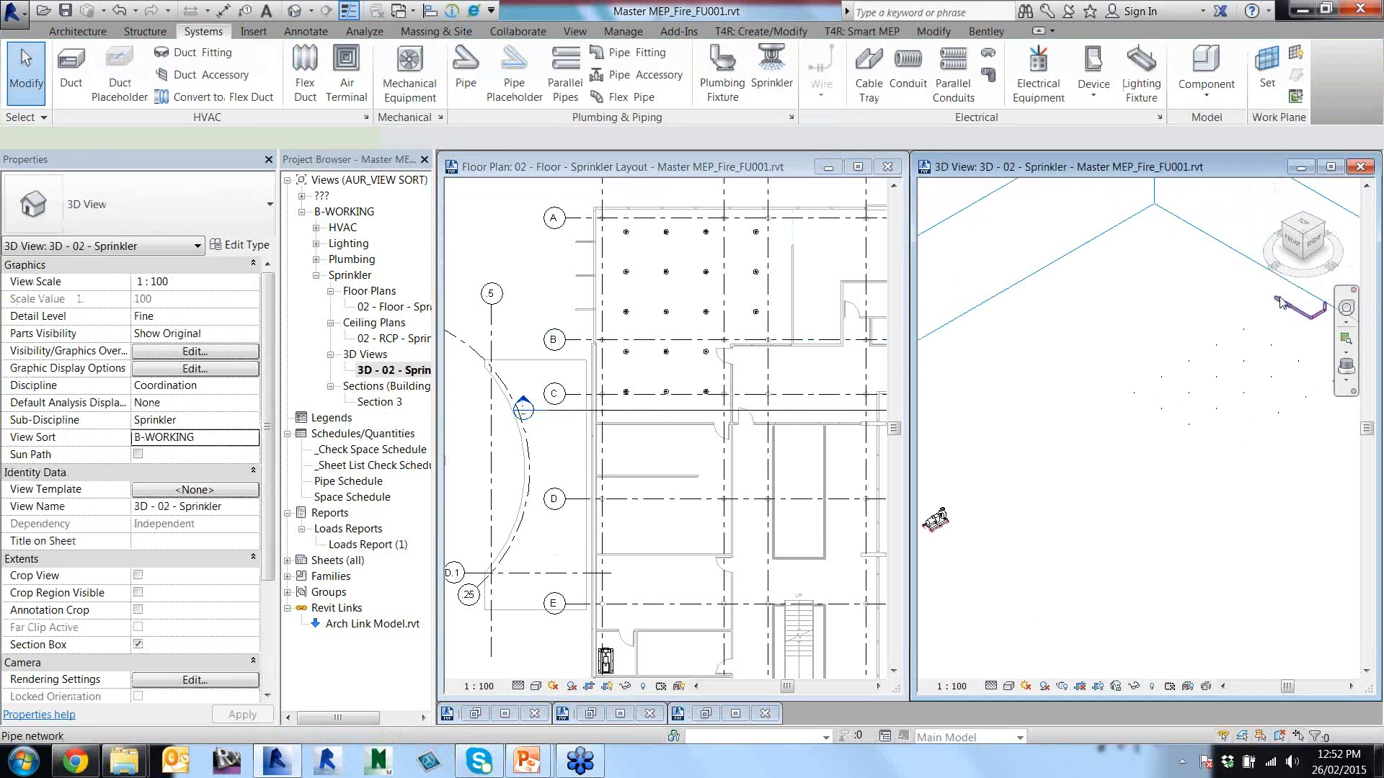
{"action": "left_click", "coordinate": [1281, 303]}
{"action": "key", "text": "Delete"}
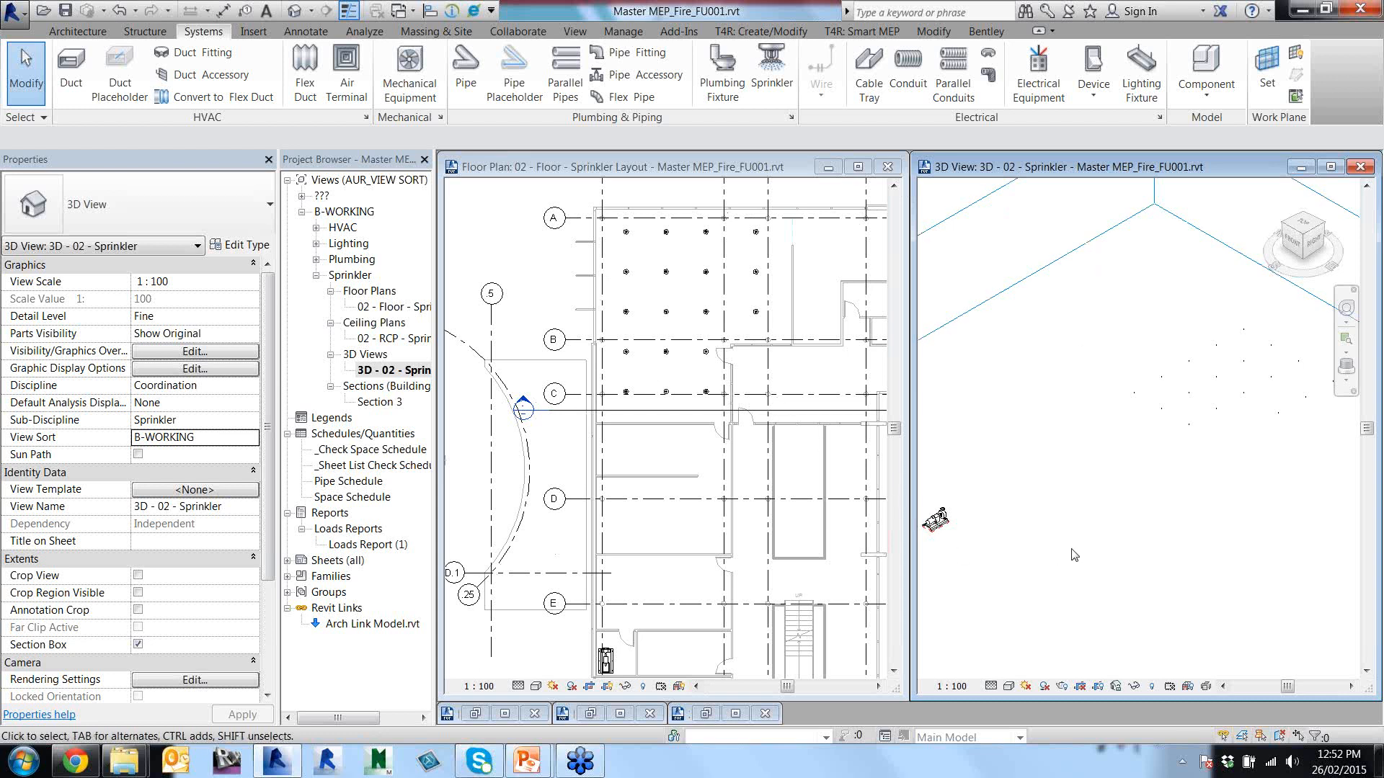
{"action": "left_click", "coordinate": [1085, 509]}
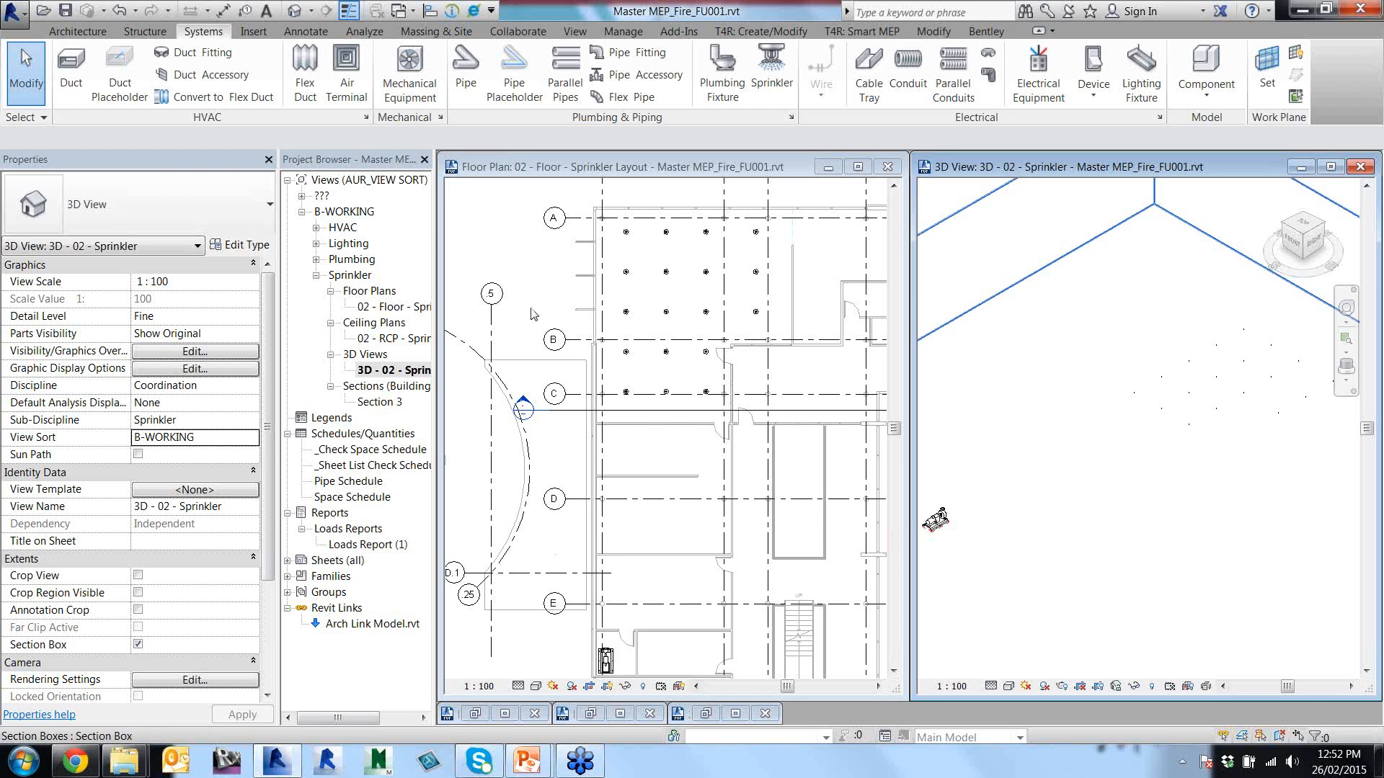
Make the sprinkler floor plan active and frame the area from the sprinkler heads at grid A to the pump below grid E.
{"action": "left_click", "coordinate": [643, 421]}
{"action": "scroll", "coordinate": [645, 424], "scroll_direction": "up", "scroll_amount": 2}
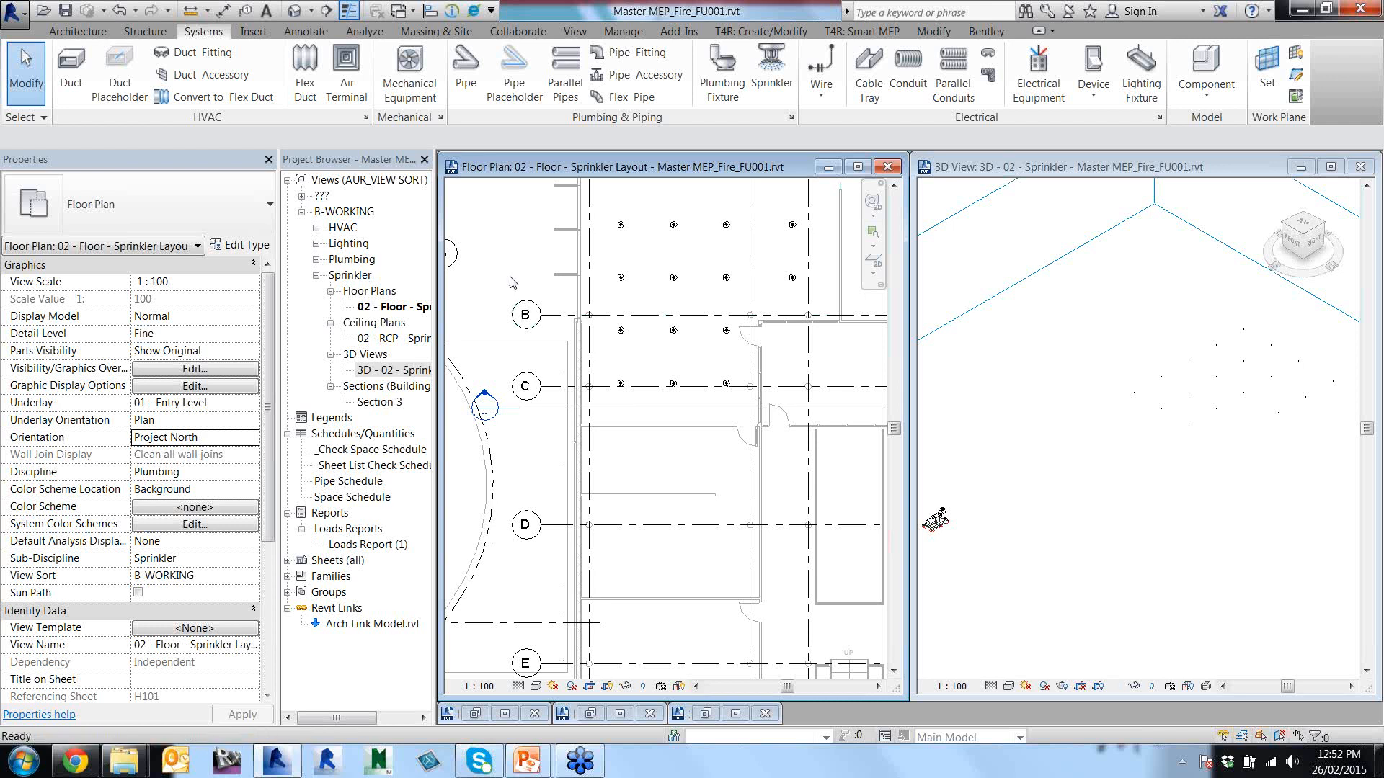
{"action": "scroll", "coordinate": [612, 354], "scroll_direction": "down", "scroll_amount": 1}
{"action": "scroll", "coordinate": [641, 374], "scroll_direction": "down", "scroll_amount": 3}
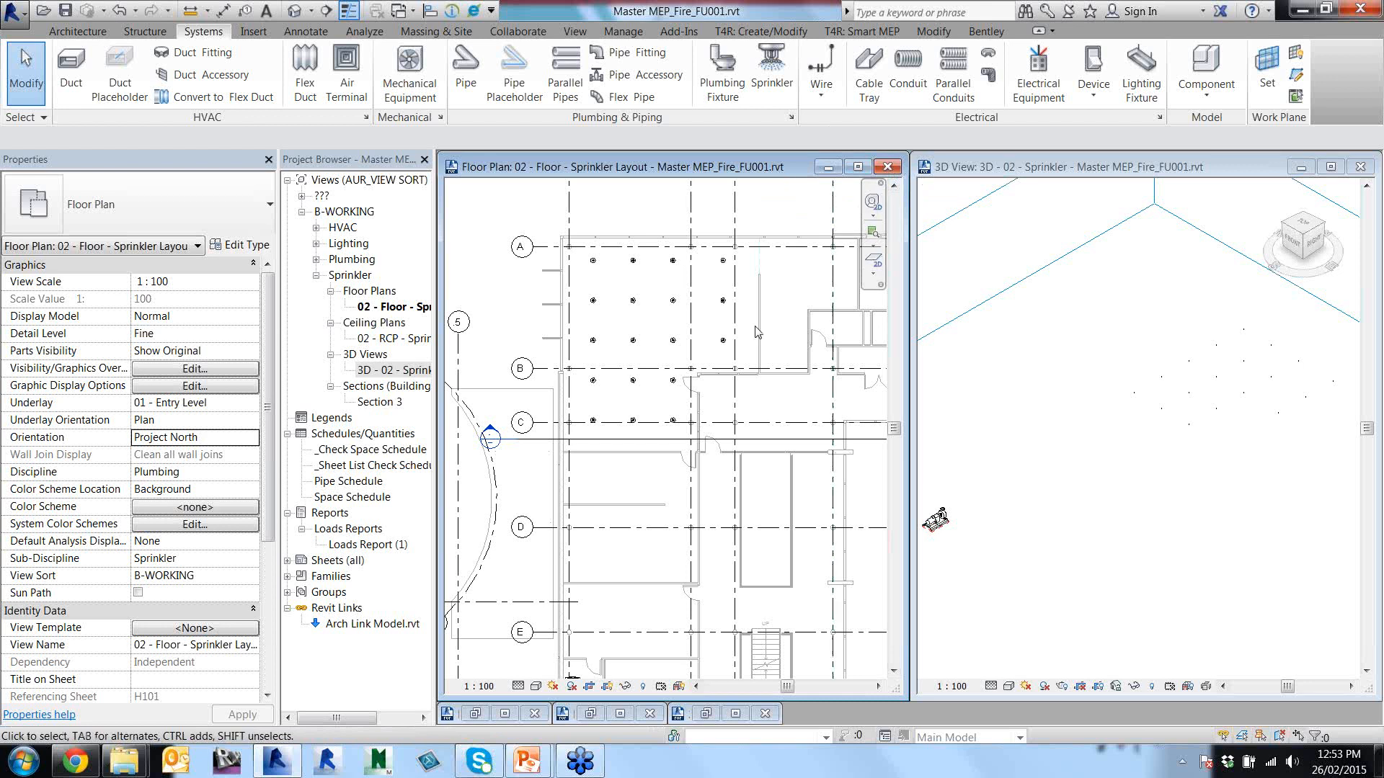
{"action": "middle_click_drag", "start_coordinate": [613, 404], "coordinate": [599, 378]}
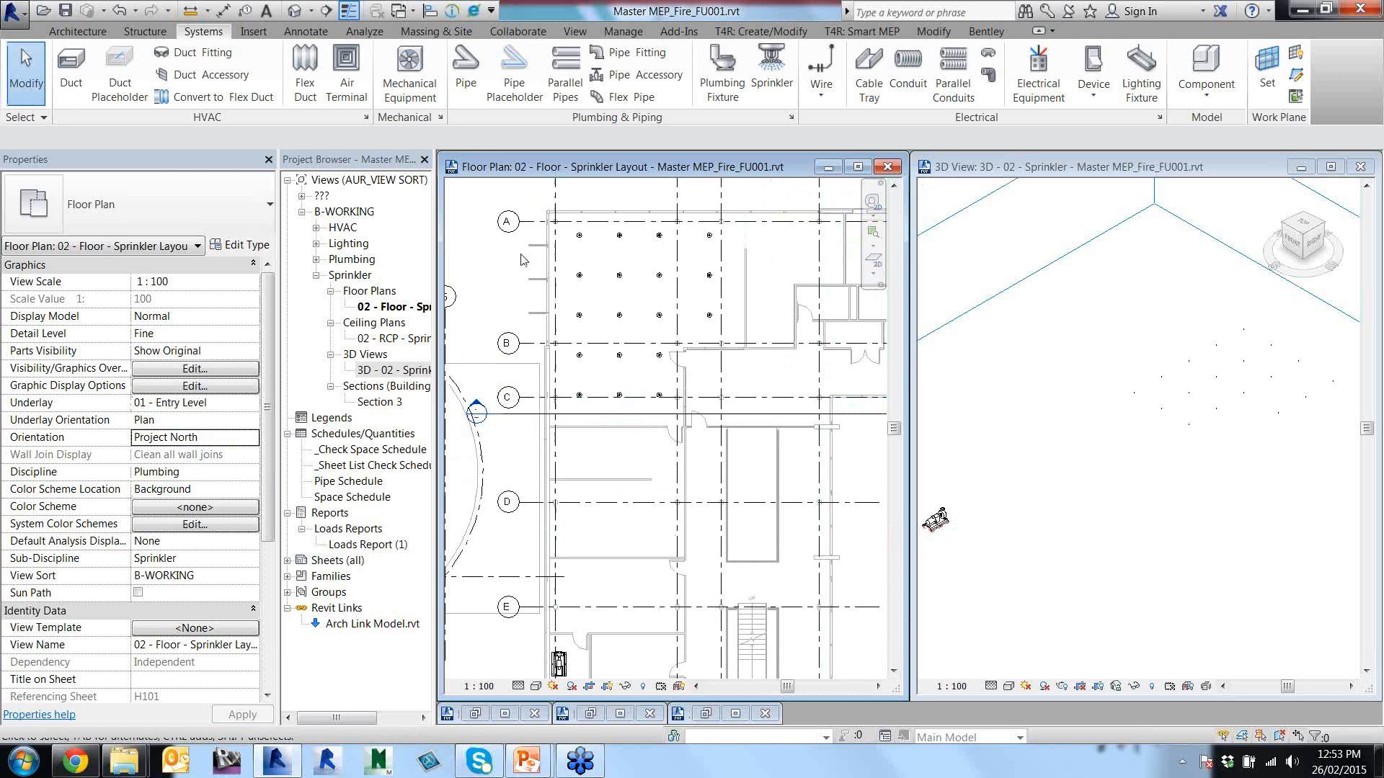
Check the main and branch pipe conversion settings for Fire Protection Wet in the Mechanical Settings, and close the dialog.
{"action": "left_click", "coordinate": [631, 33]}
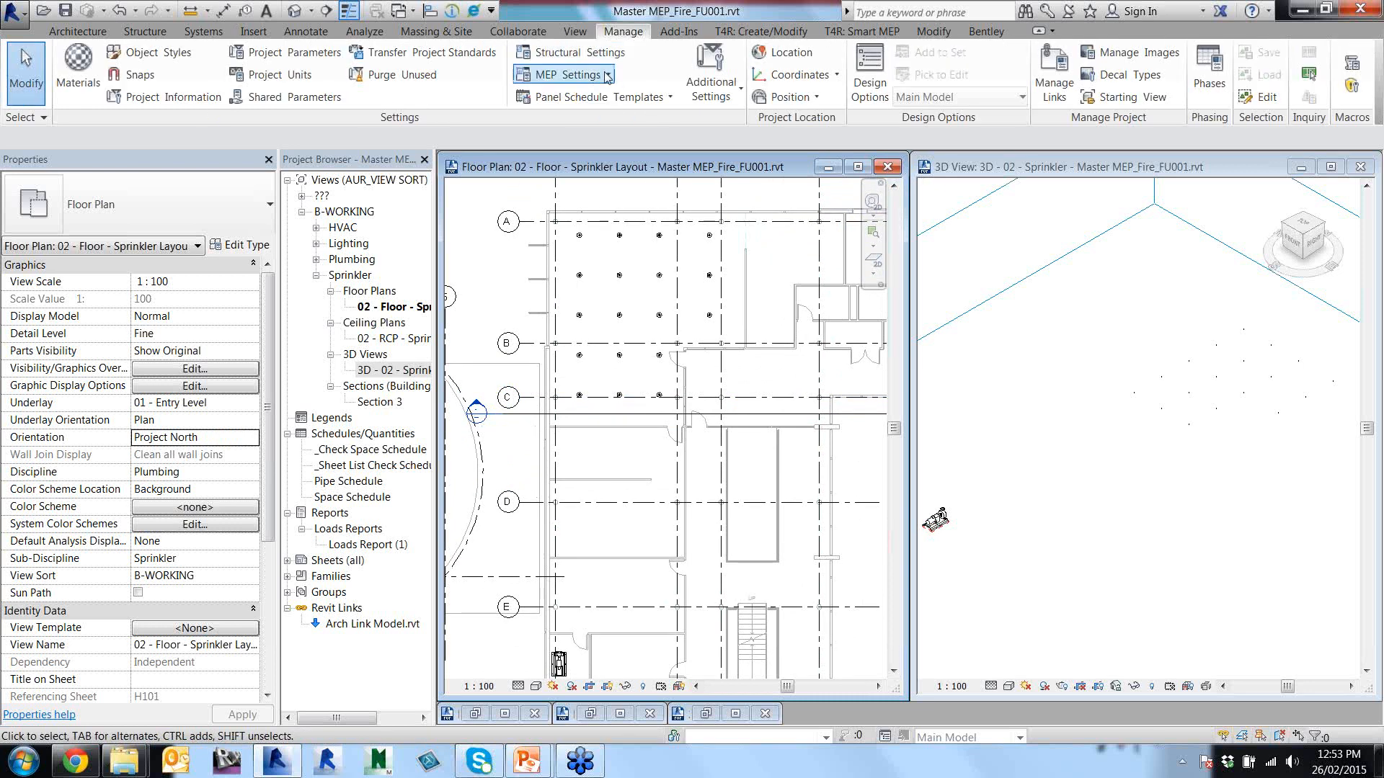
{"action": "left_click", "coordinate": [607, 76]}
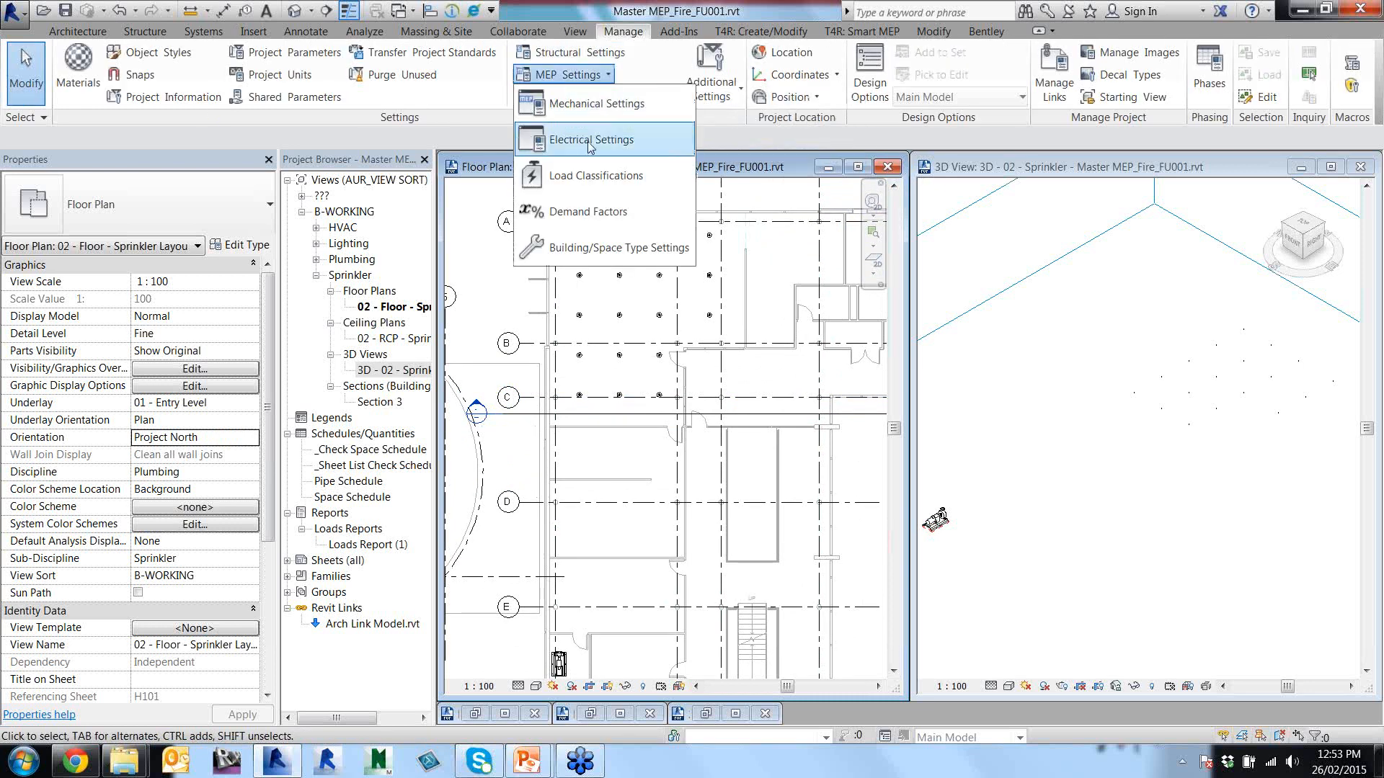
{"action": "left_click", "coordinate": [597, 103]}
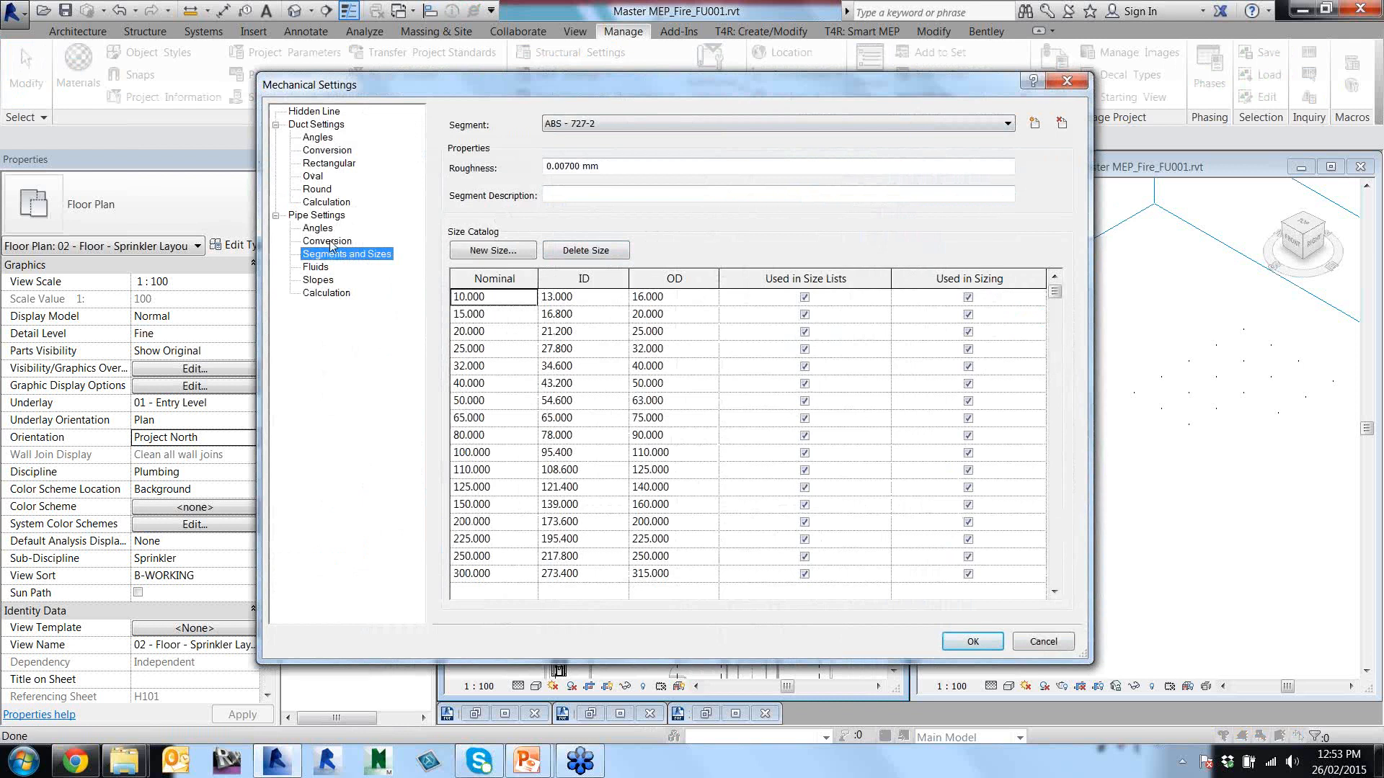
{"action": "left_click", "coordinate": [328, 242]}
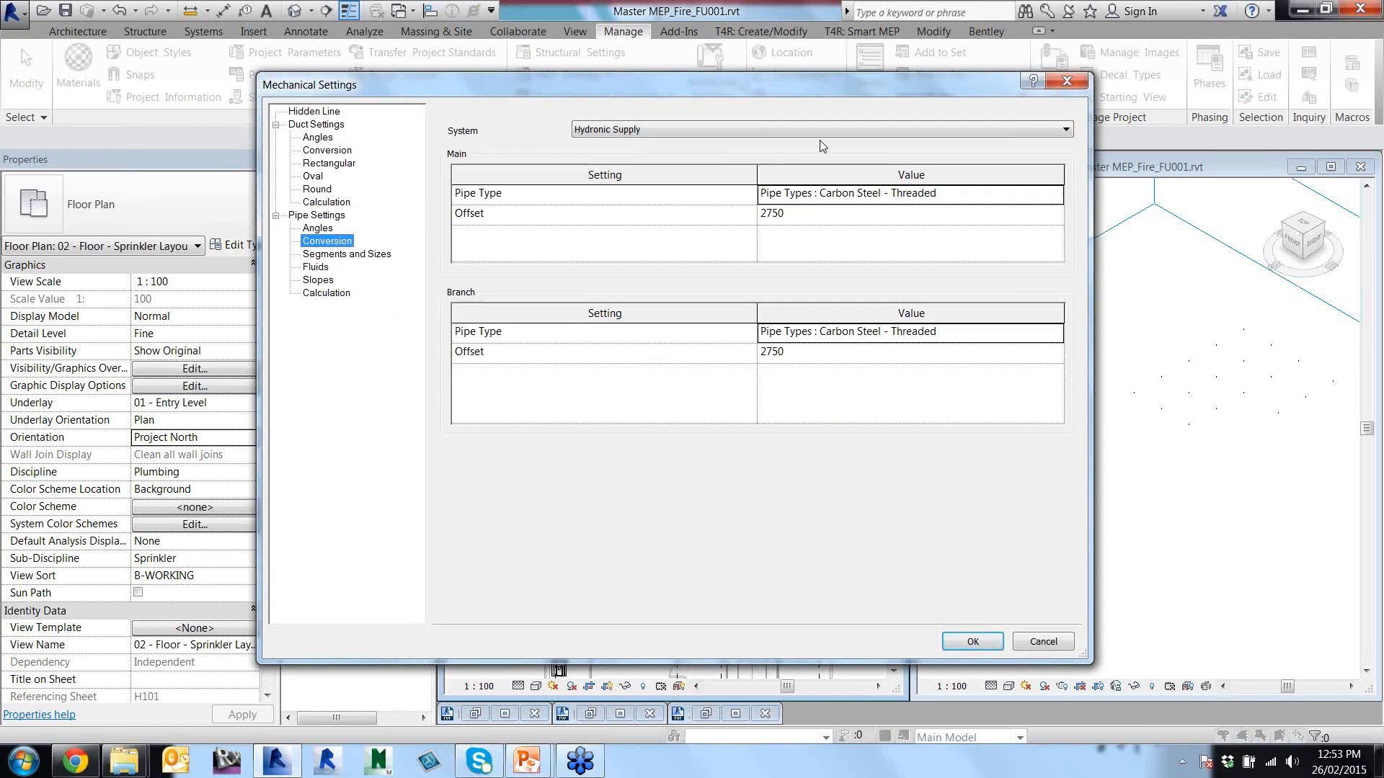
{"action": "left_click", "coordinate": [837, 132]}
{"action": "left_click", "coordinate": [836, 127]}
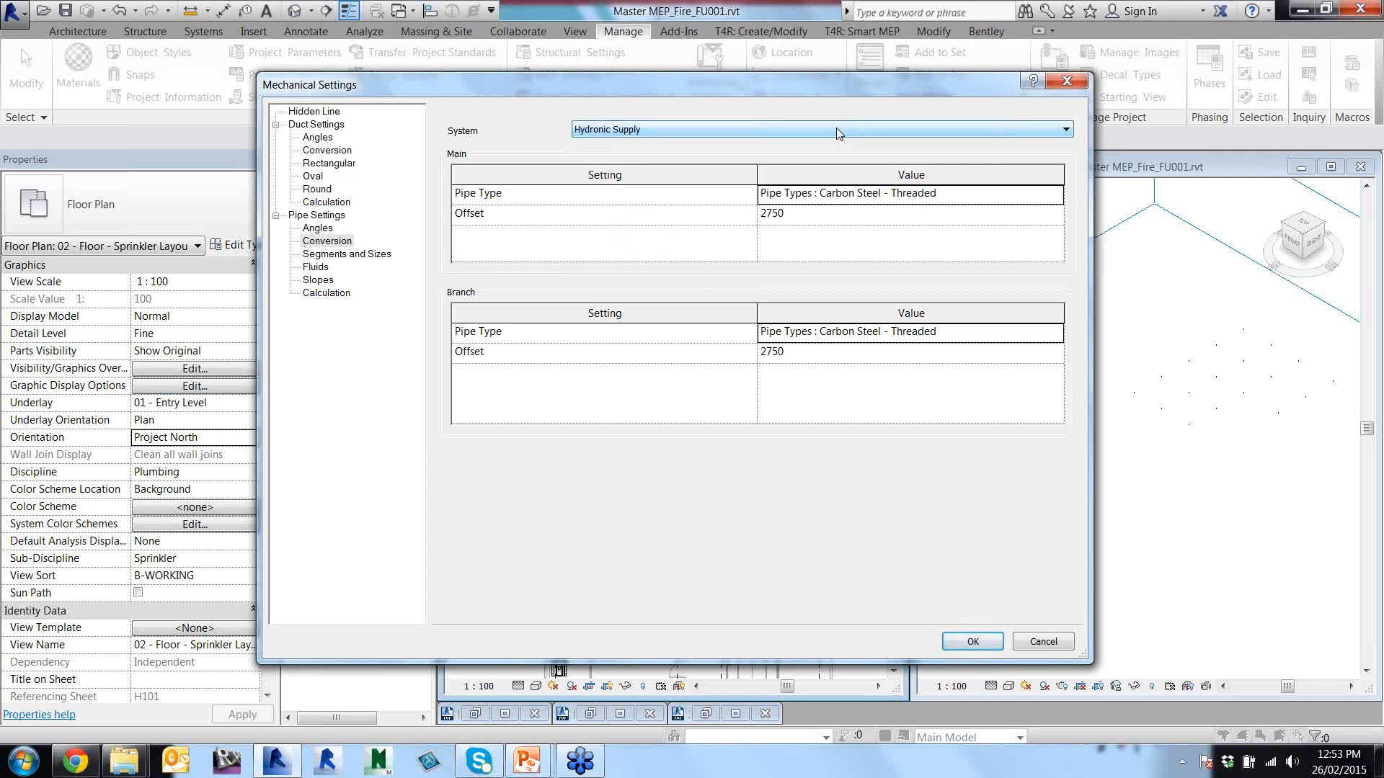
{"action": "left_click", "coordinate": [1053, 132]}
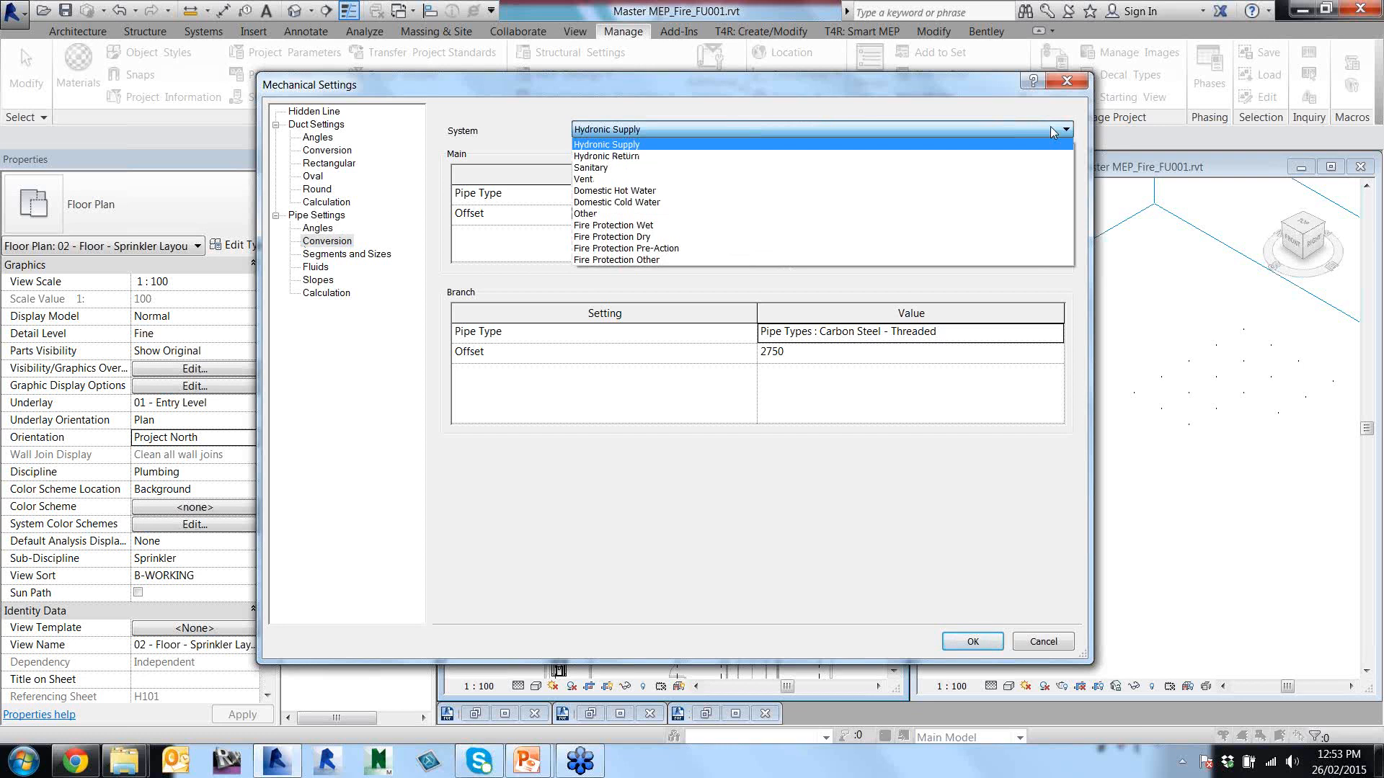
{"action": "left_click", "coordinate": [631, 229]}
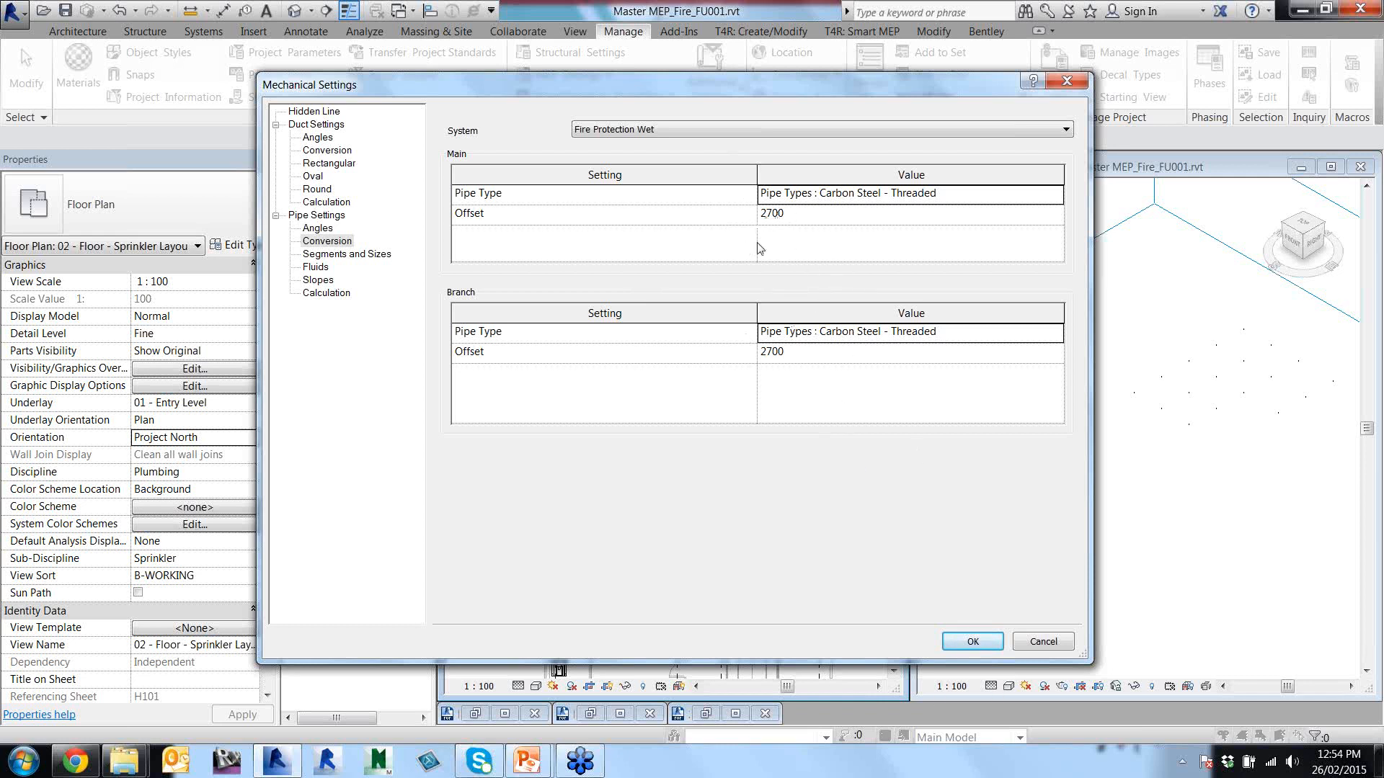
{"action": "left_click", "coordinate": [971, 641]}
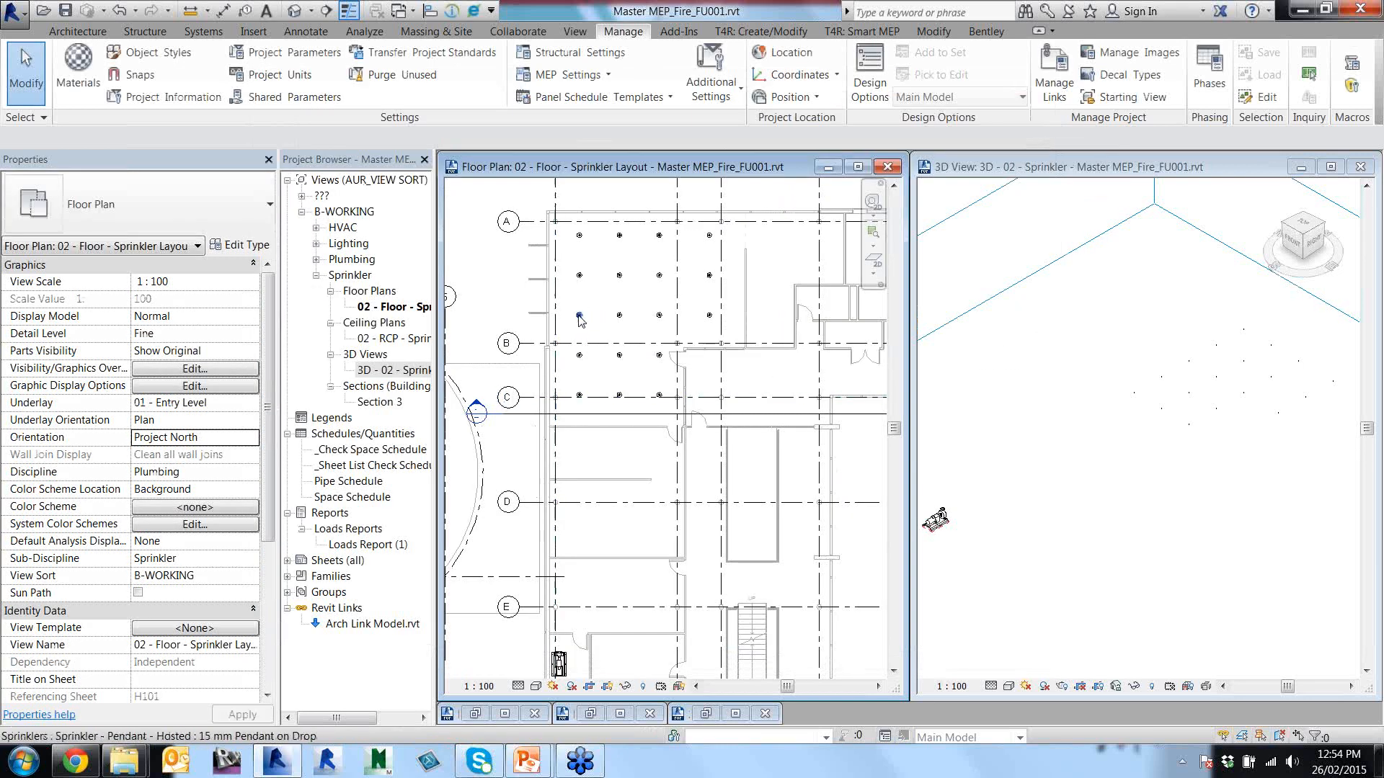
Create a Fire Protection Wet piping system from the westernmost sprinkler head just above grid B, and open it in the System Editor.
{"action": "left_click", "coordinate": [579, 316]}
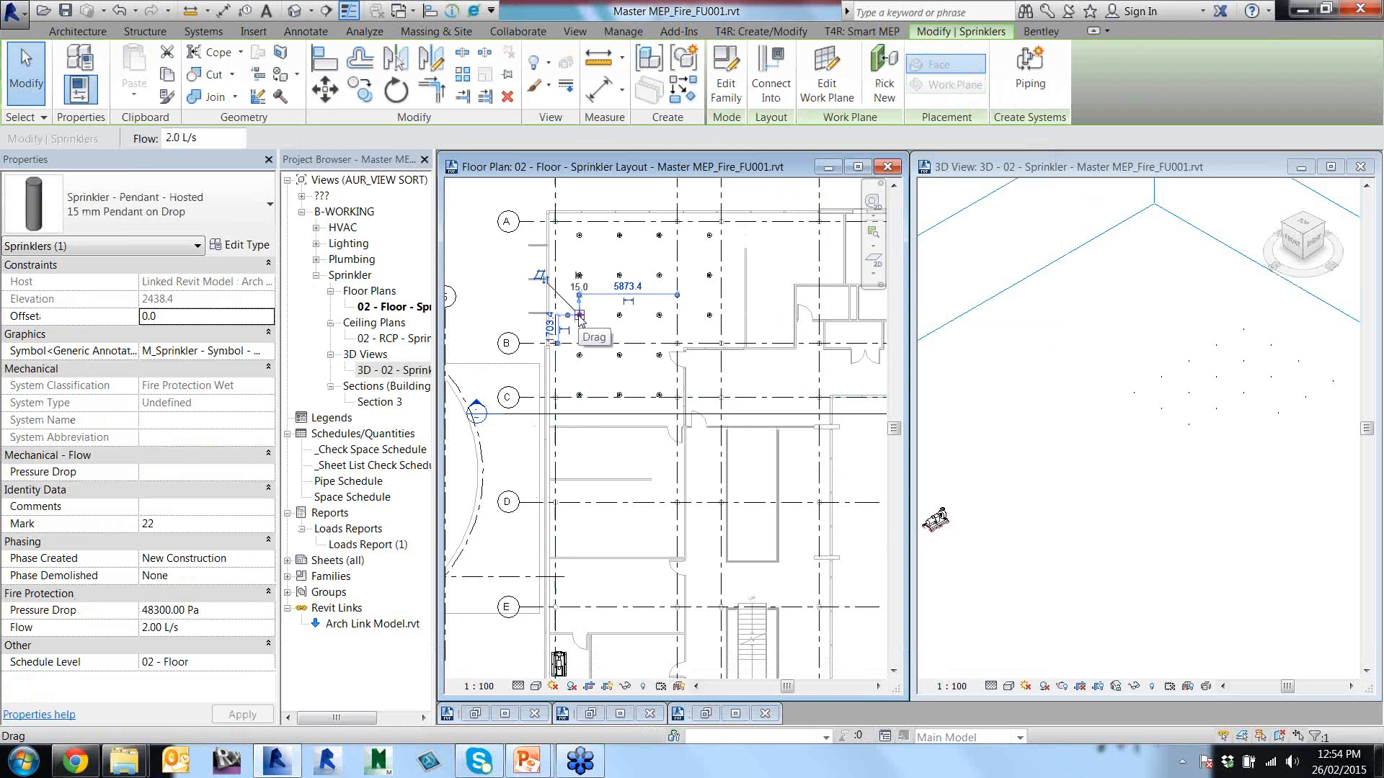
{"action": "left_click", "coordinate": [1028, 66]}
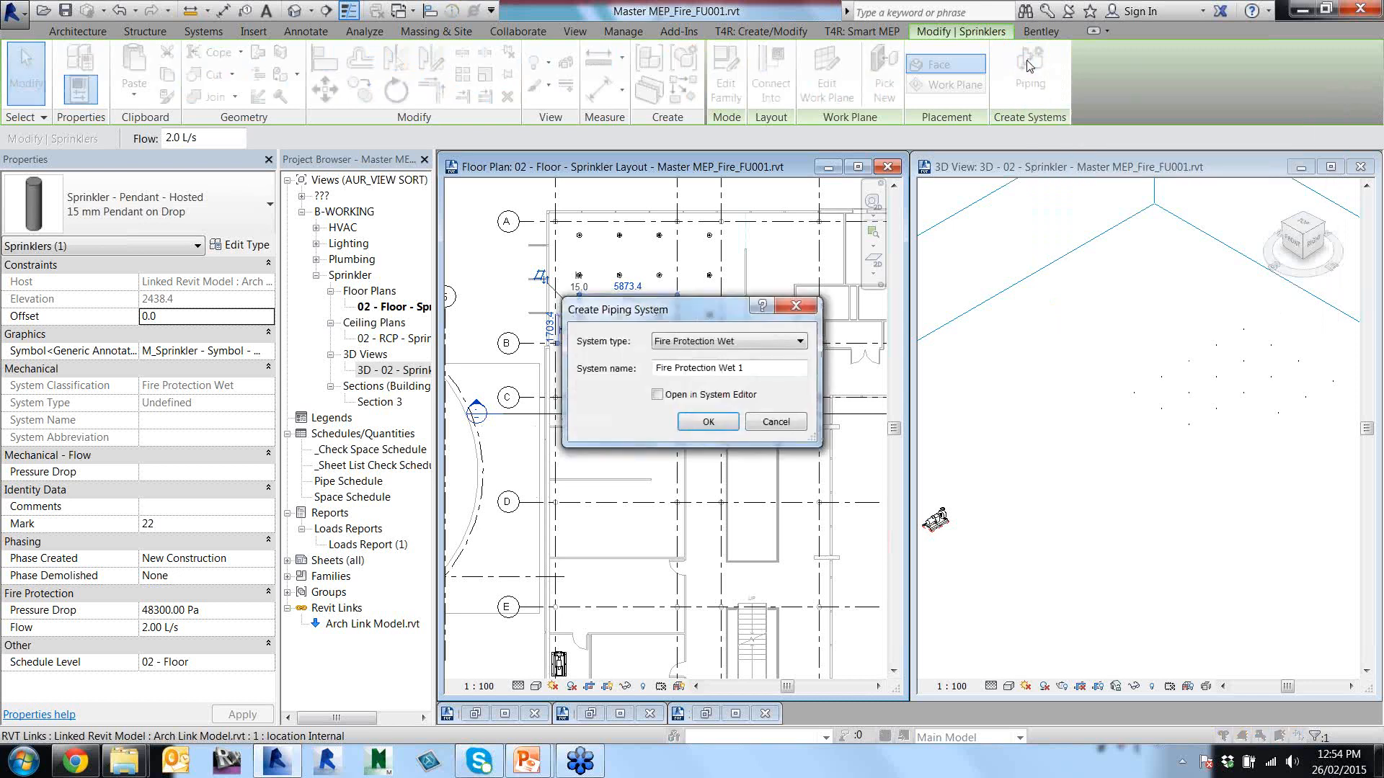
{"action": "left_click", "coordinate": [801, 342]}
{"action": "left_click", "coordinate": [801, 345]}
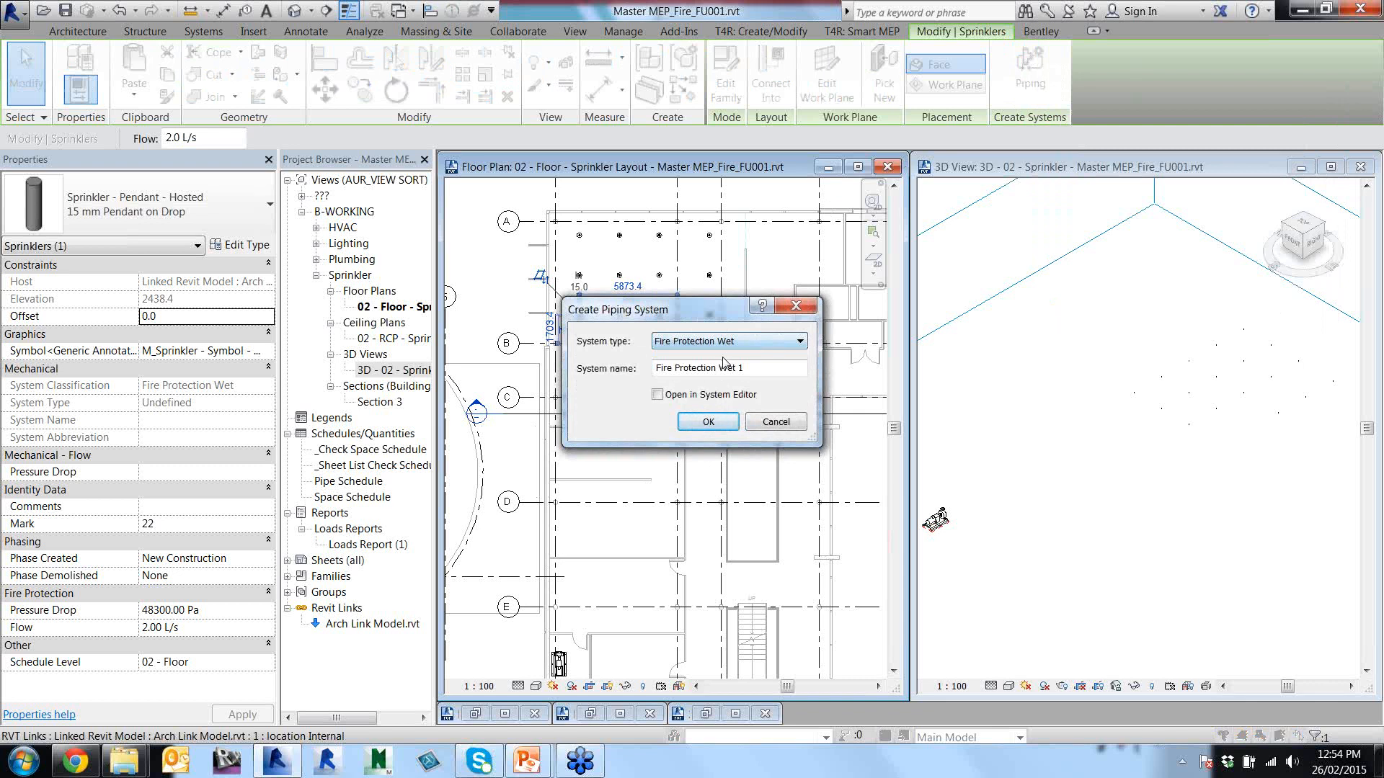
{"action": "left_click", "coordinate": [748, 344]}
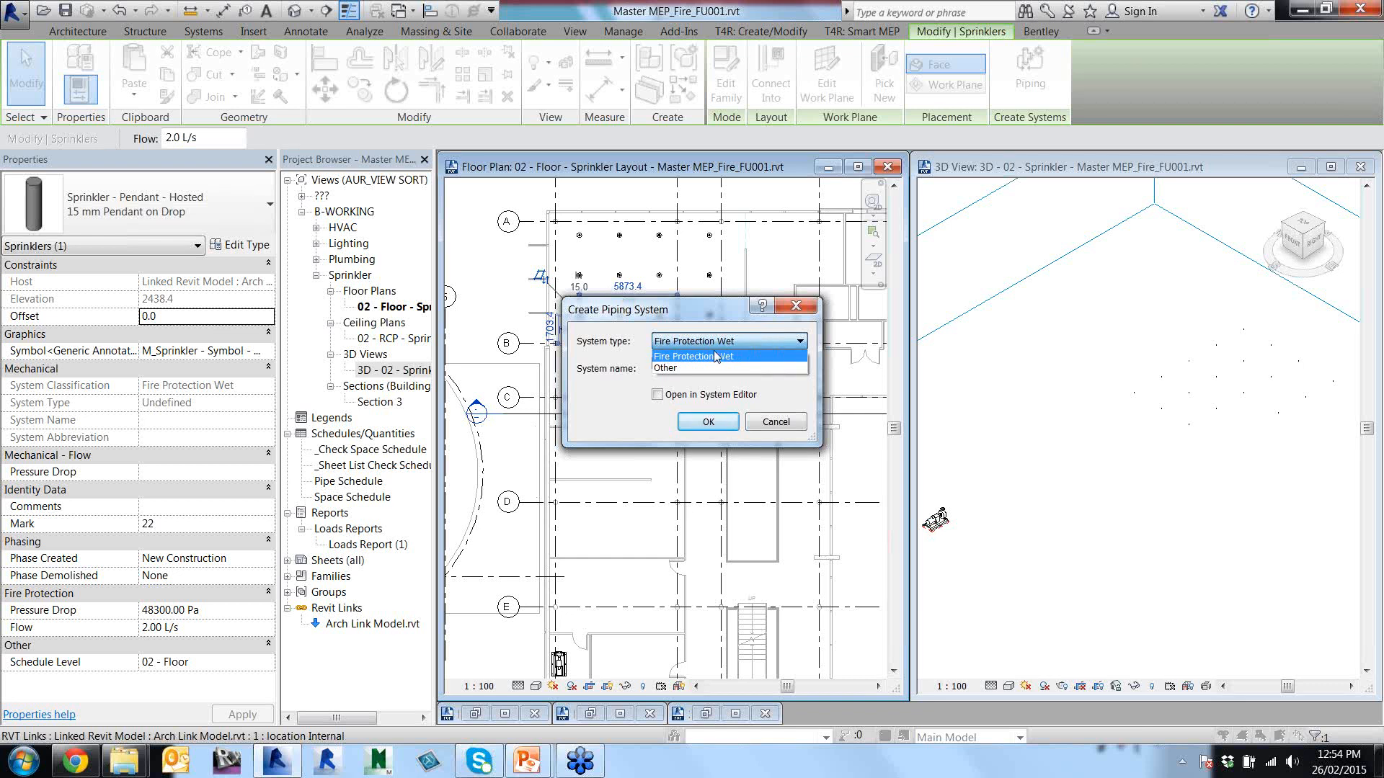
{"action": "left_click", "coordinate": [786, 344]}
{"action": "left_click", "coordinate": [786, 346]}
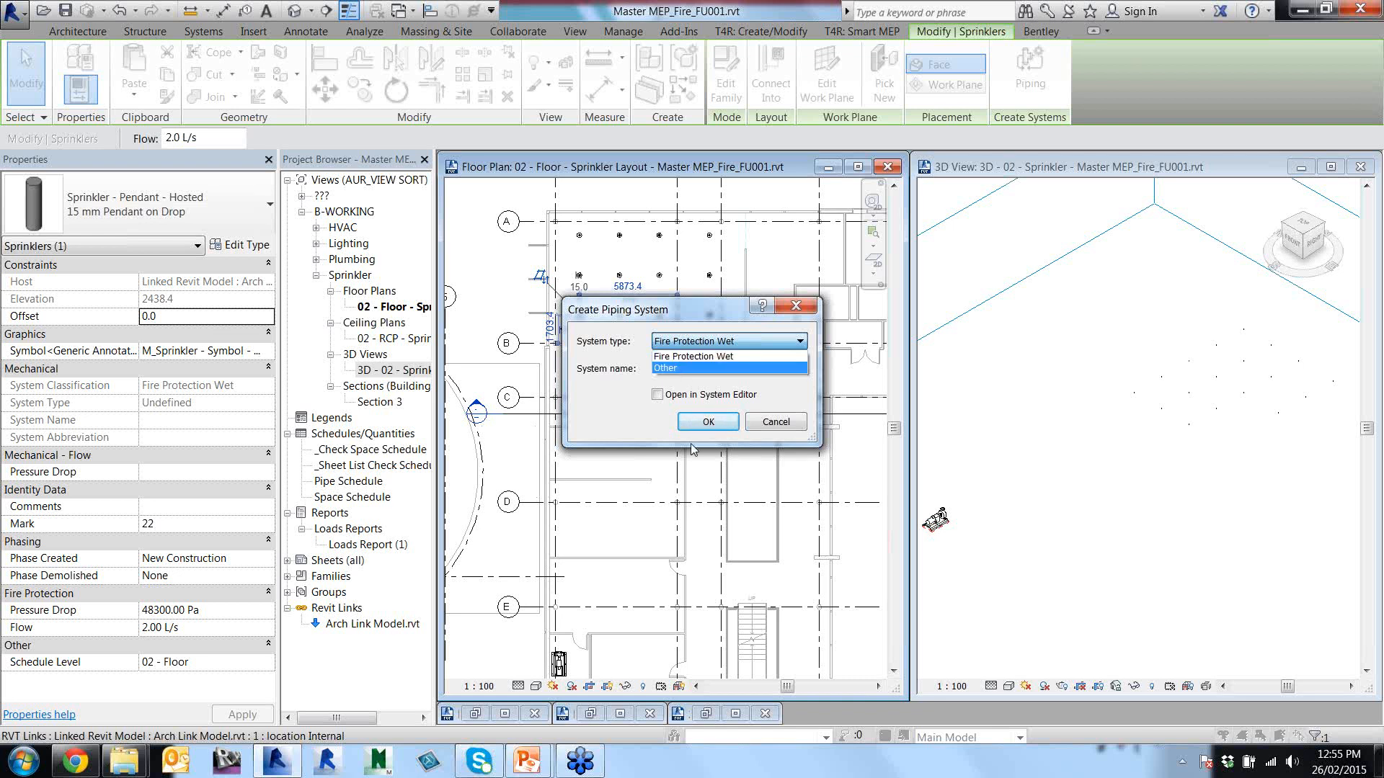
{"action": "left_click", "coordinate": [732, 351]}
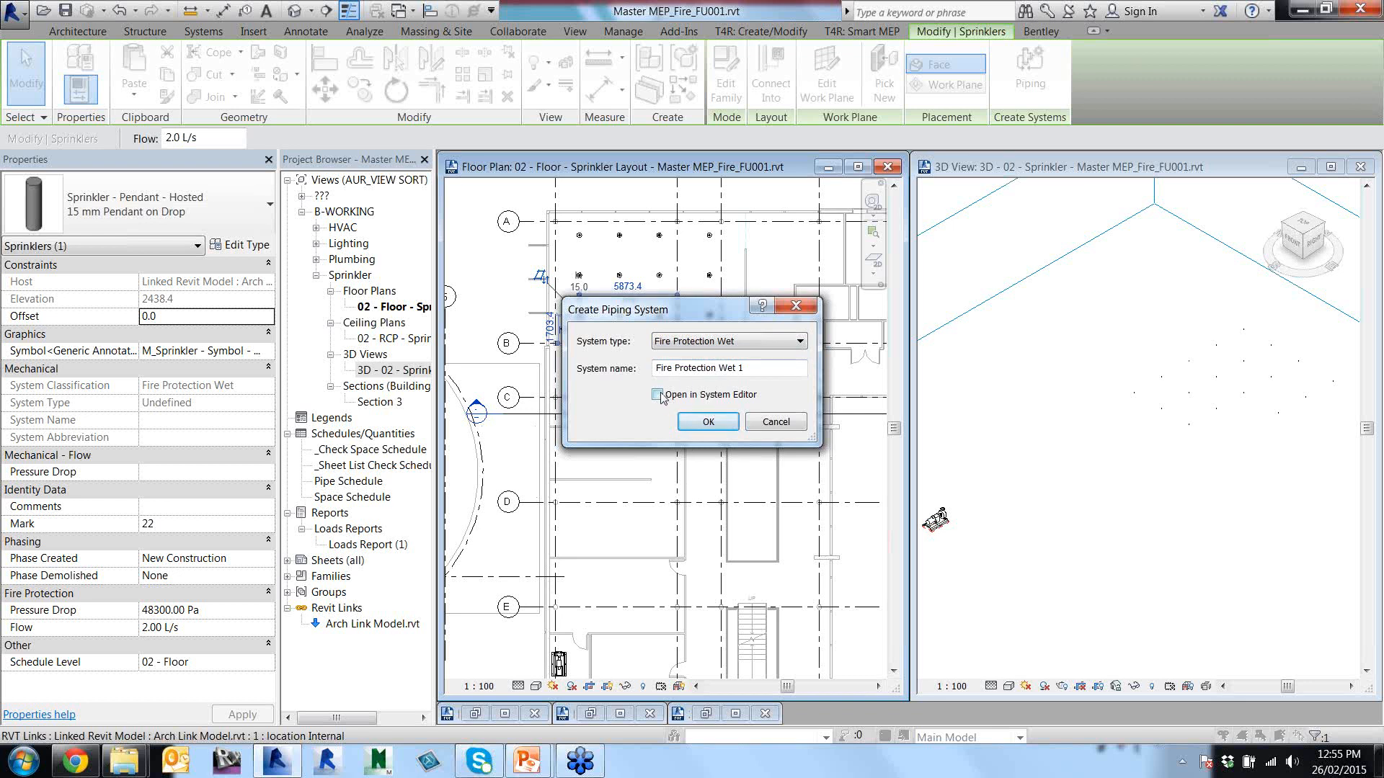
{"action": "left_click", "coordinate": [708, 422]}
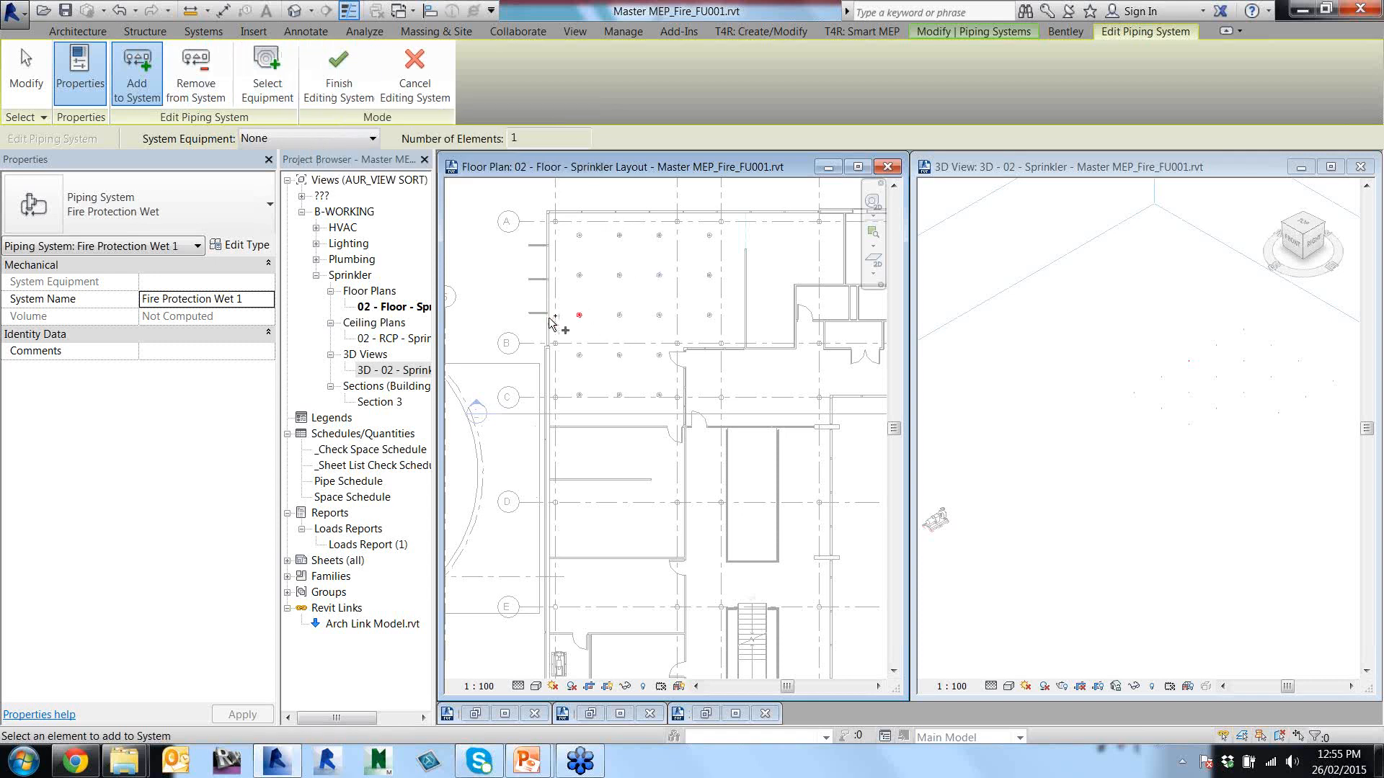
Add all the remaining sprinkler heads between grids A and C to the piping system.
{"action": "scroll", "coordinate": [570, 321], "scroll_direction": "up", "scroll_amount": 5}
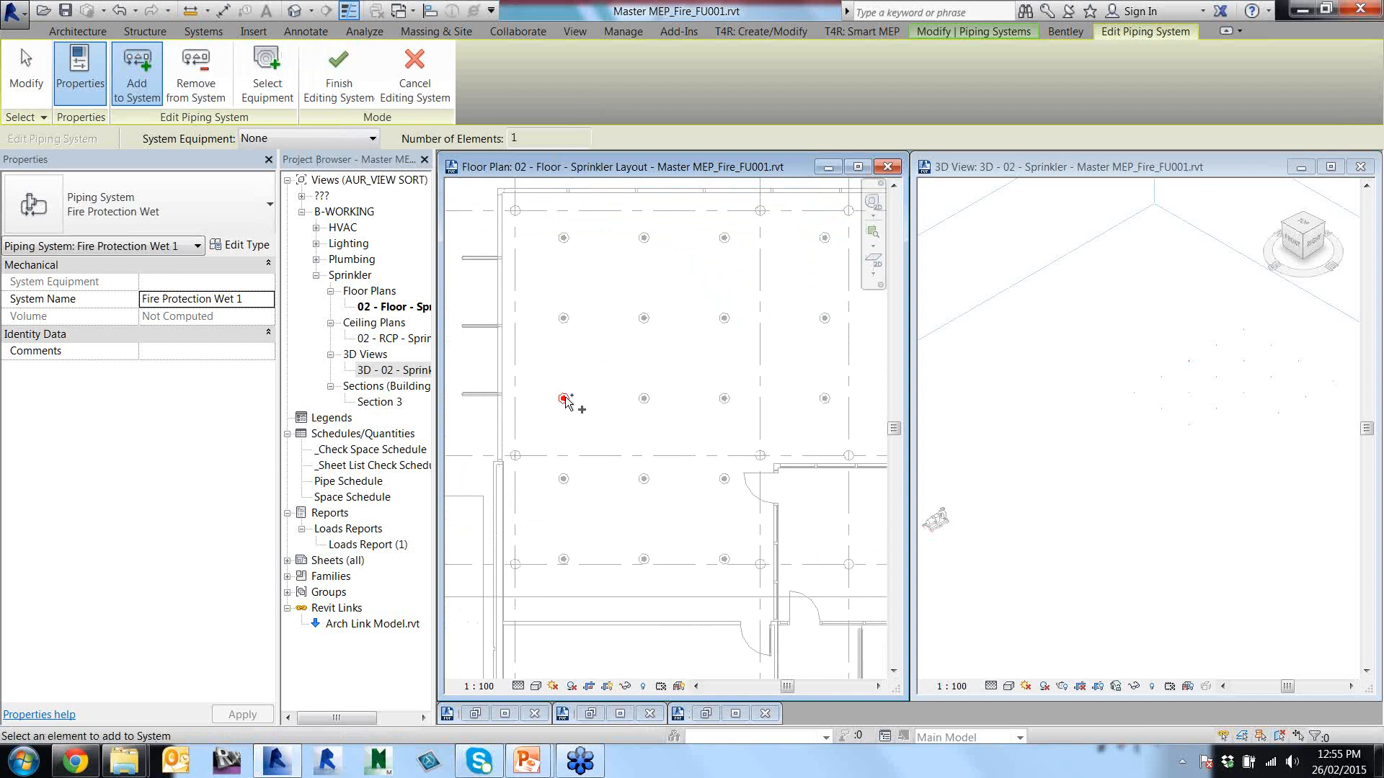
{"action": "scroll", "coordinate": [597, 478], "scroll_direction": "down", "scroll_amount": 2}
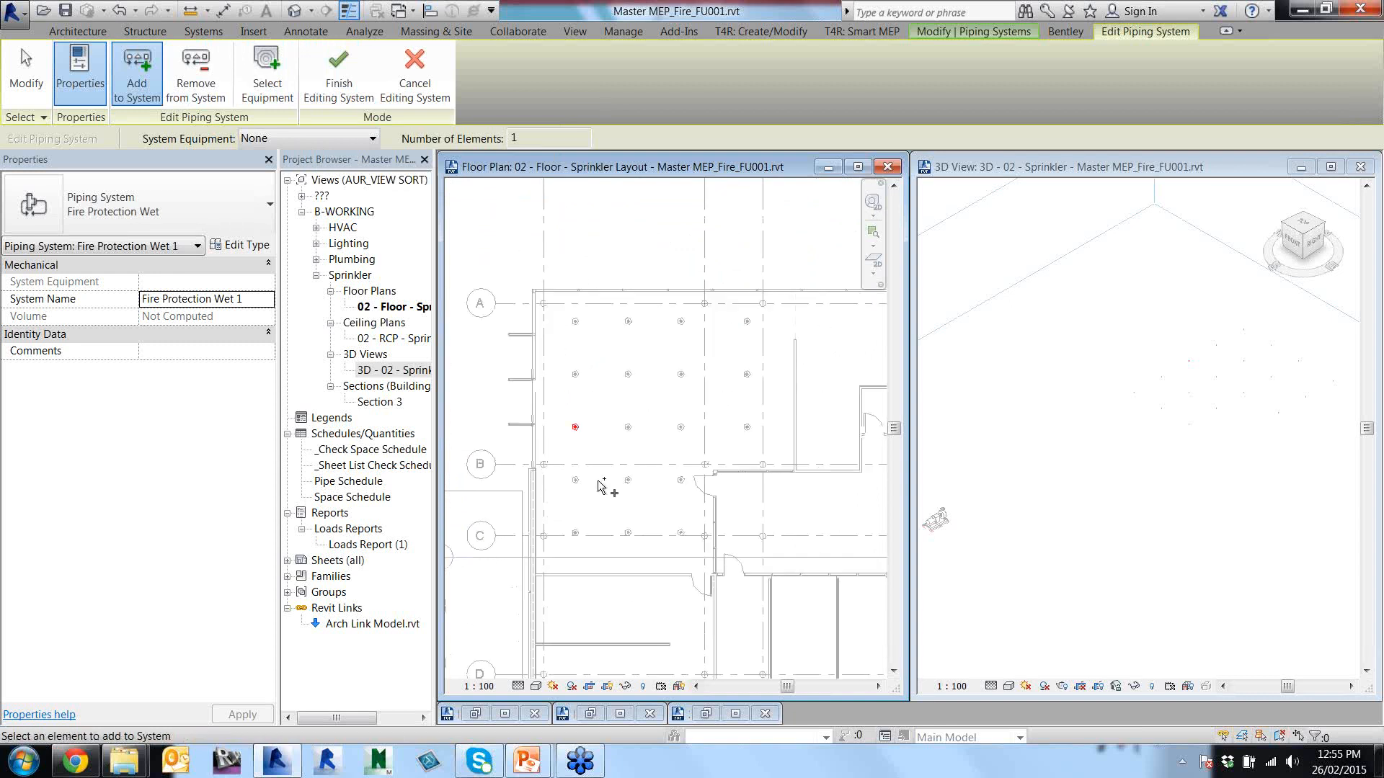
{"action": "scroll", "coordinate": [596, 478], "scroll_direction": "up", "scroll_amount": 2}
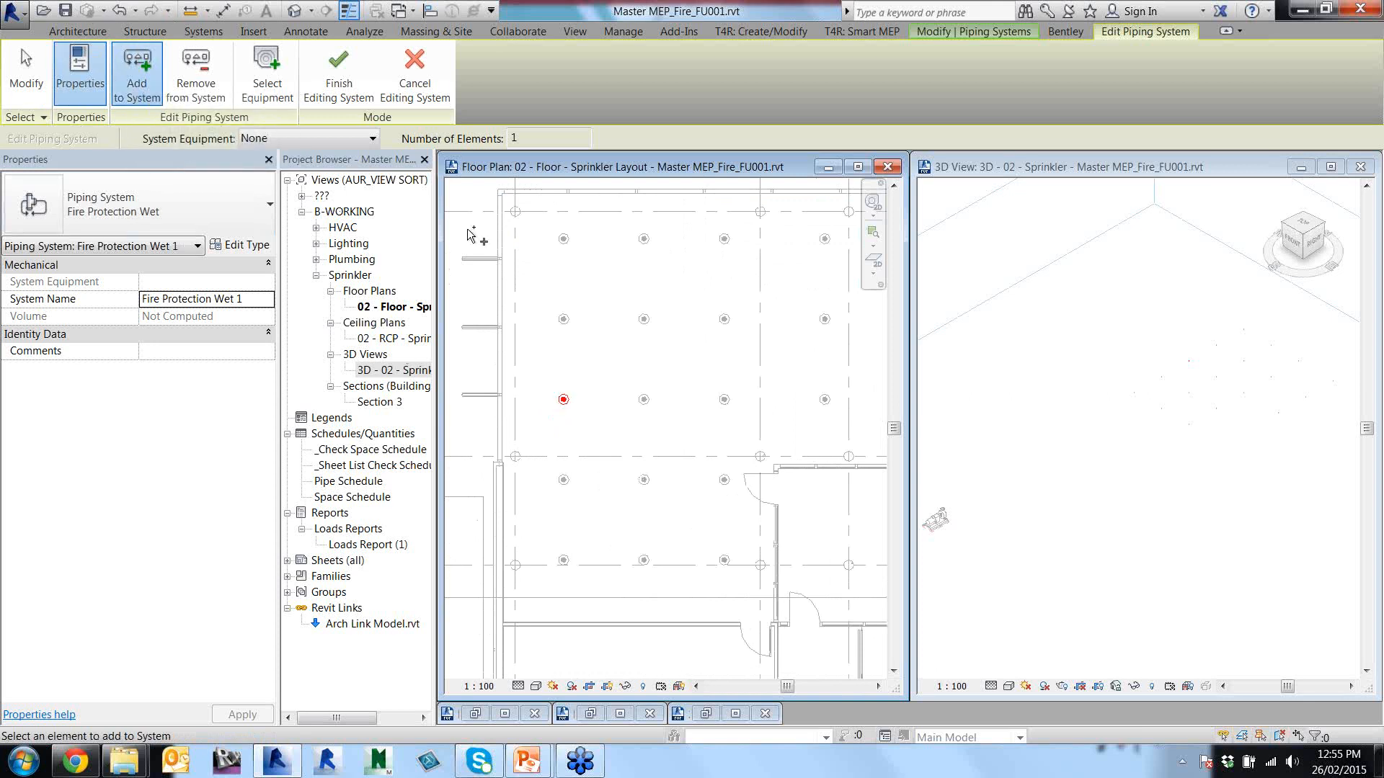
{"action": "left_click", "coordinate": [563, 239]}
{"action": "left_click_drag", "start_coordinate": [537, 220], "coordinate": [847, 571]}
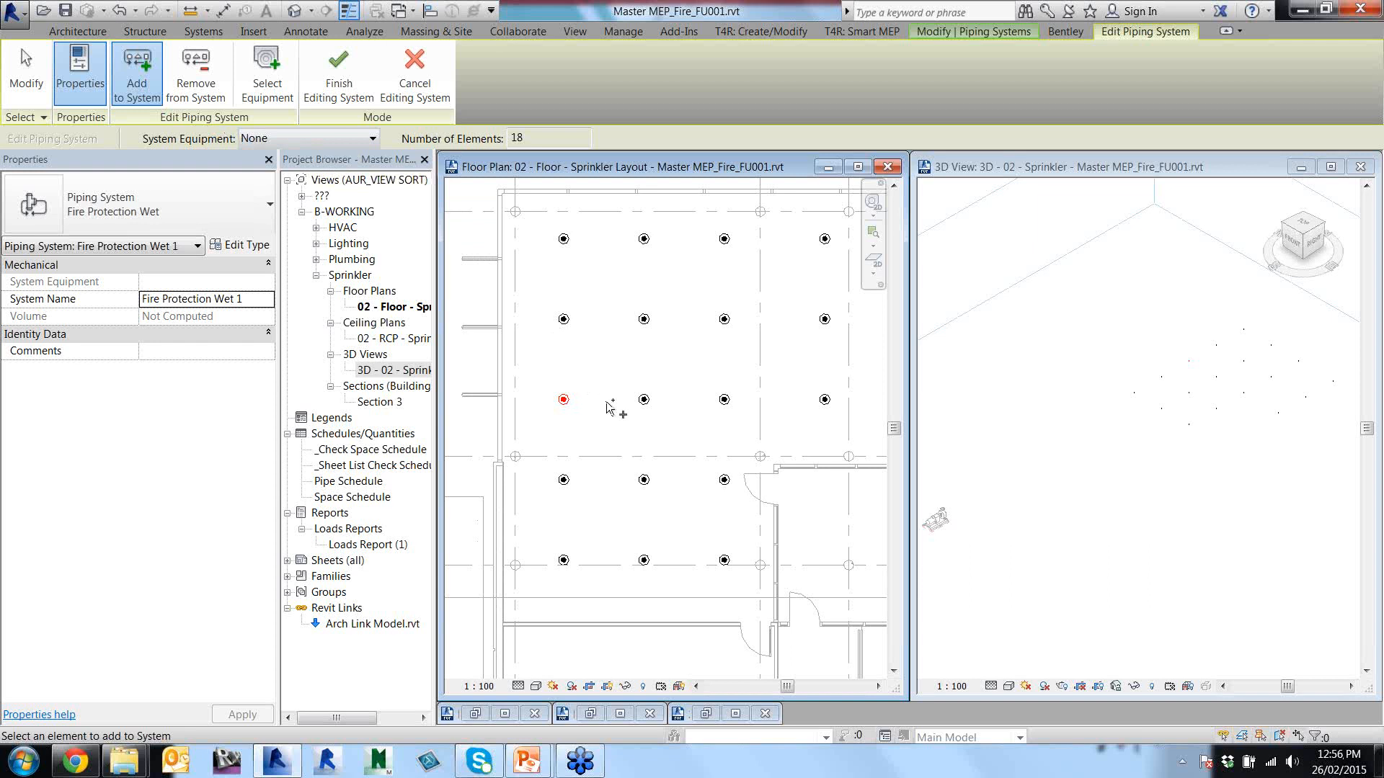
Assign the pump in the small room between grids E and F as the piping system's equipment.
{"action": "scroll", "coordinate": [610, 404], "scroll_direction": "down", "scroll_amount": 2}
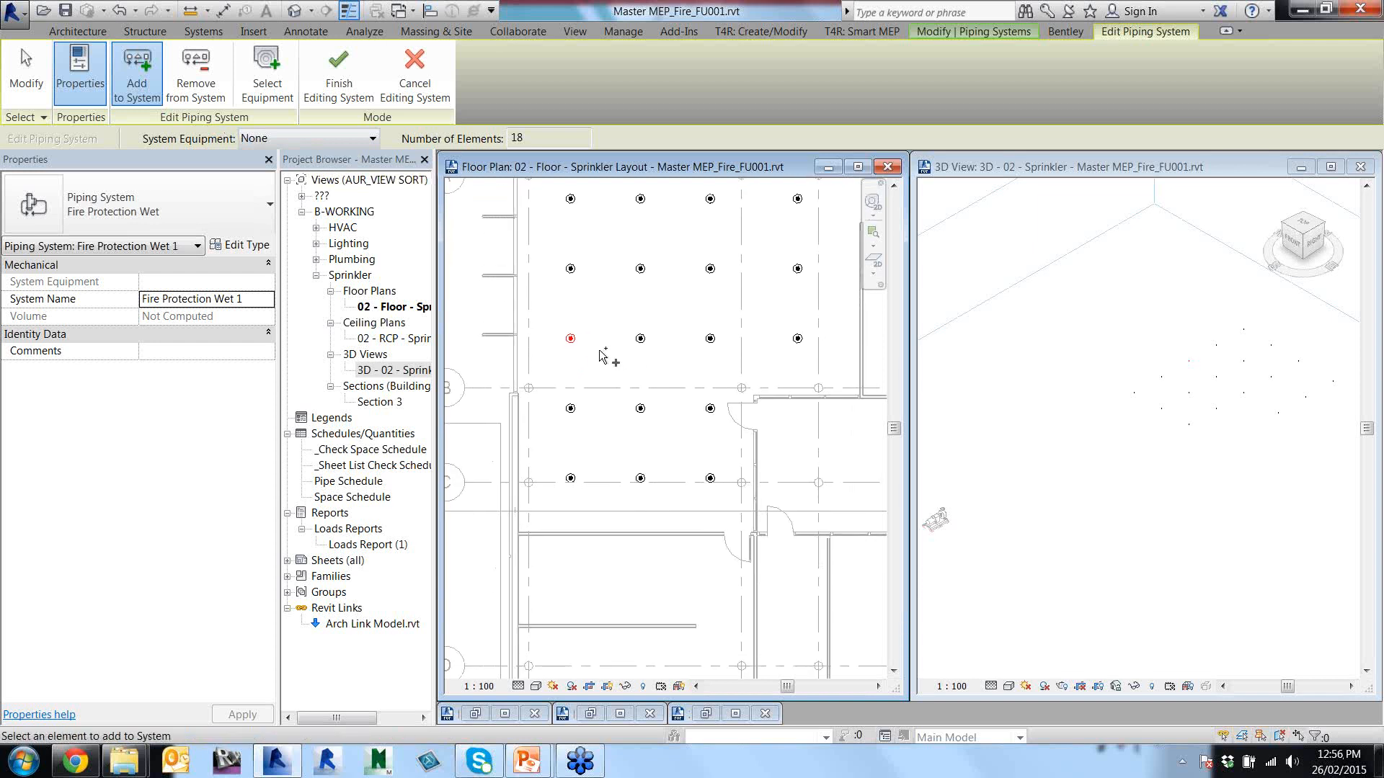
{"action": "middle_click_drag", "start_coordinate": [618, 411], "coordinate": [638, 298]}
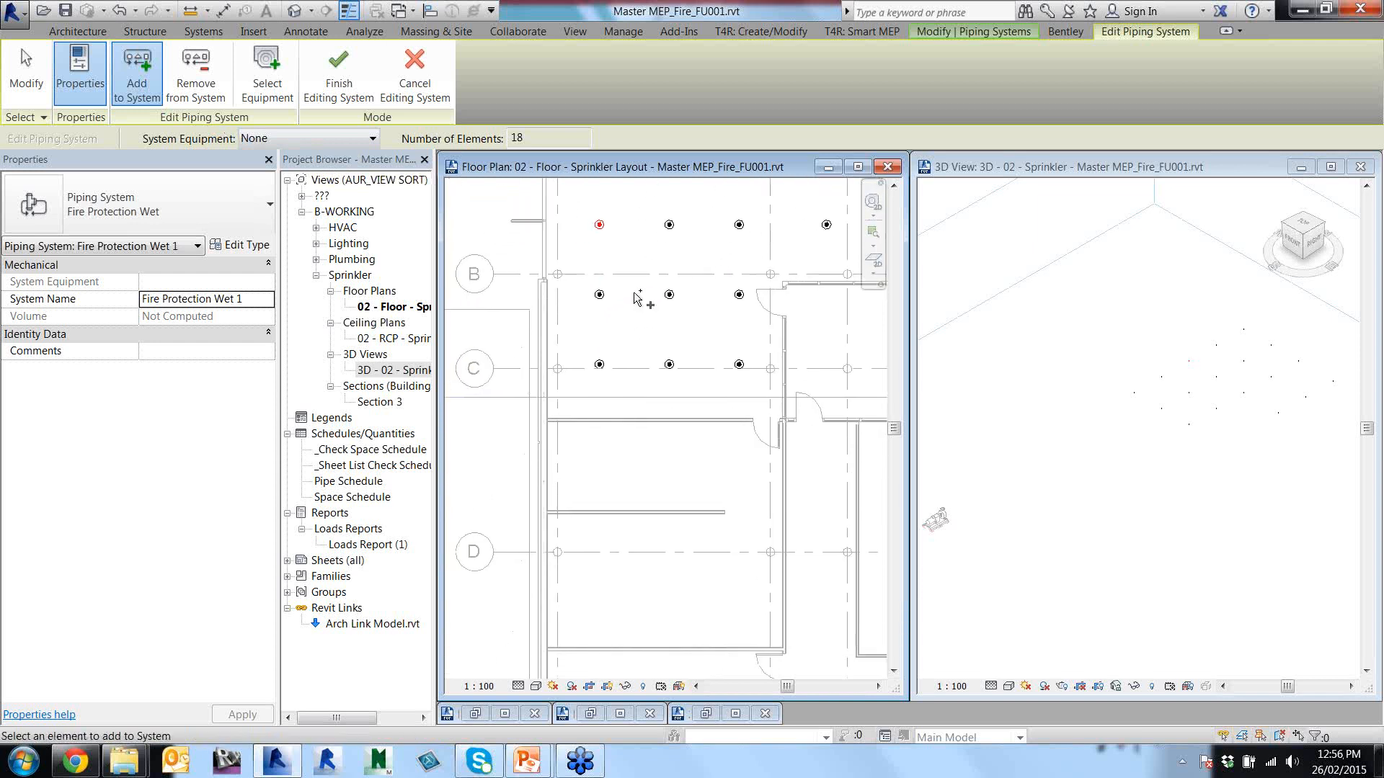
{"action": "scroll", "coordinate": [636, 297], "scroll_direction": "down", "scroll_amount": 2}
{"action": "middle_click_drag", "start_coordinate": [658, 441], "coordinate": [692, 405]}
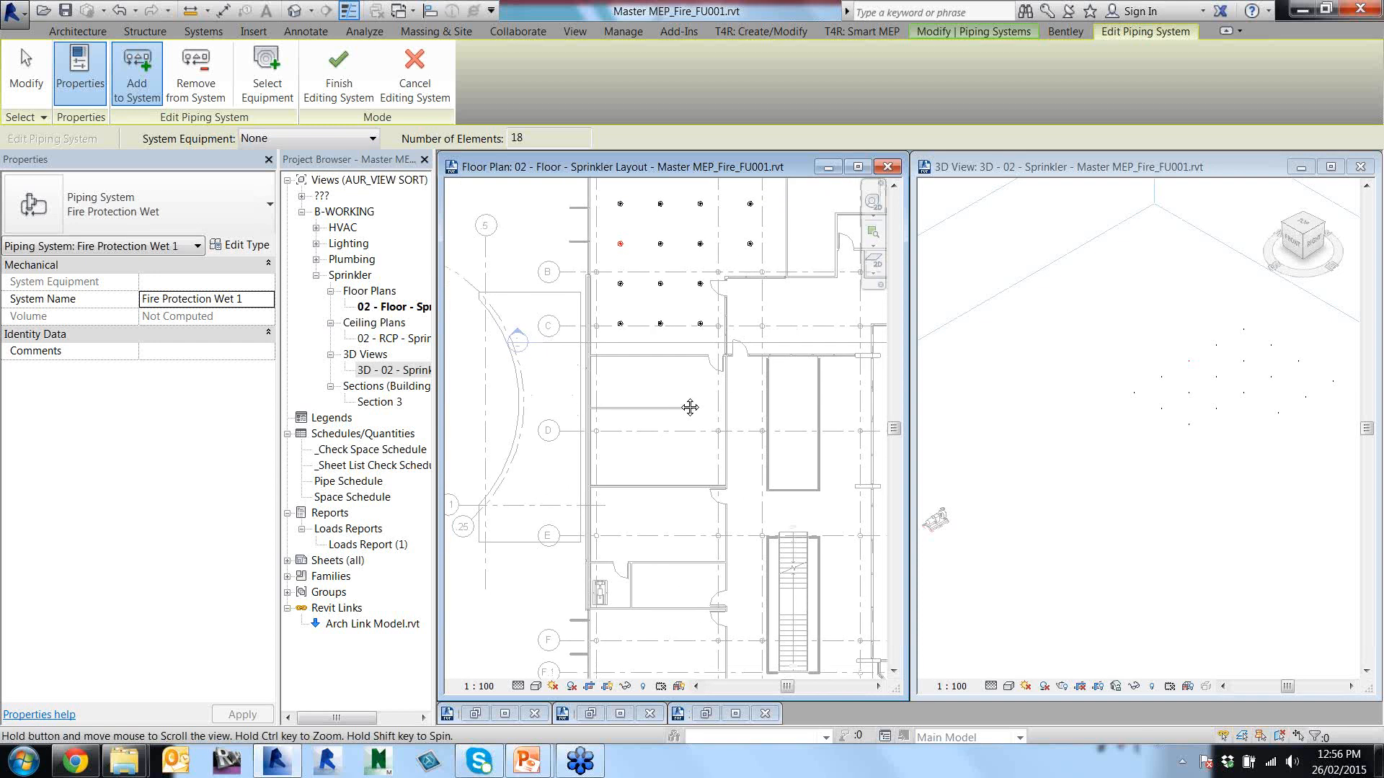
{"action": "left_click", "coordinate": [285, 97]}
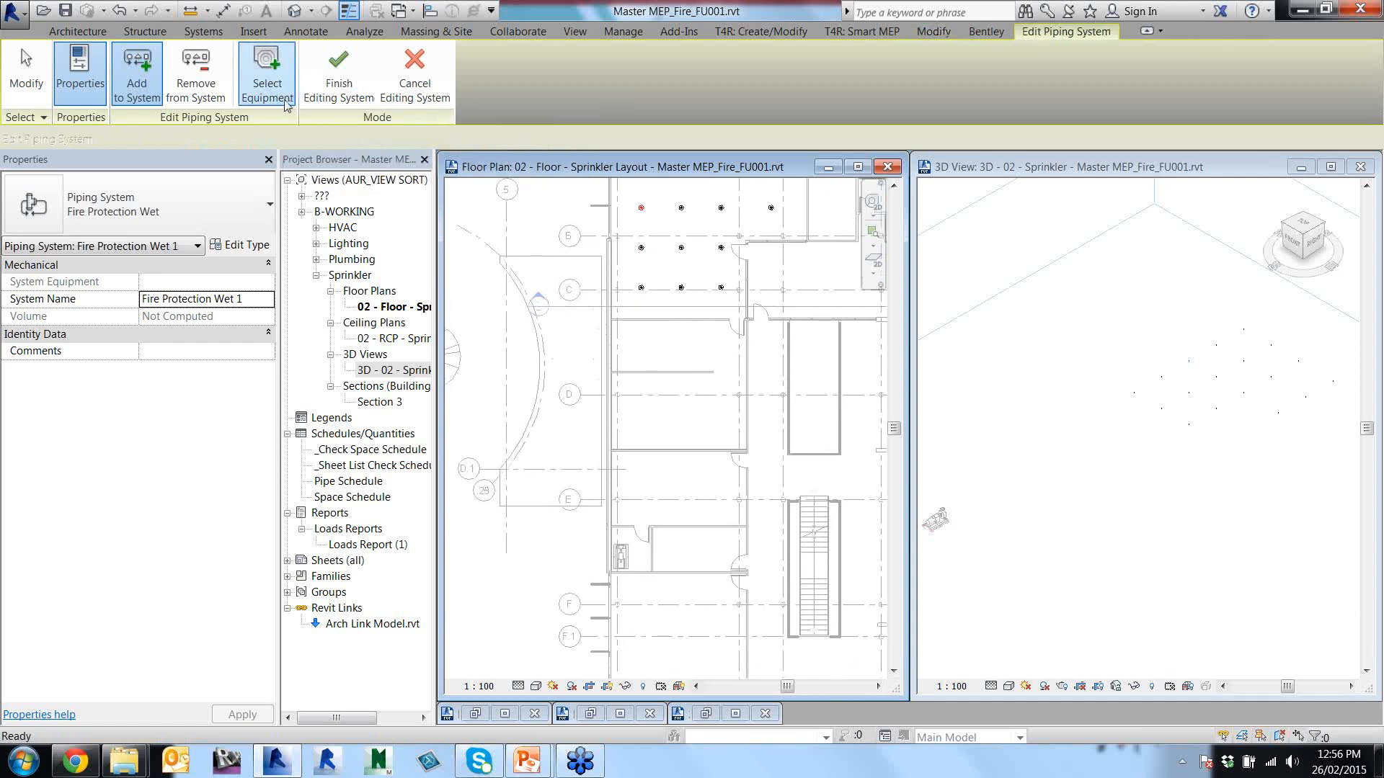
{"action": "left_click", "coordinate": [629, 552]}
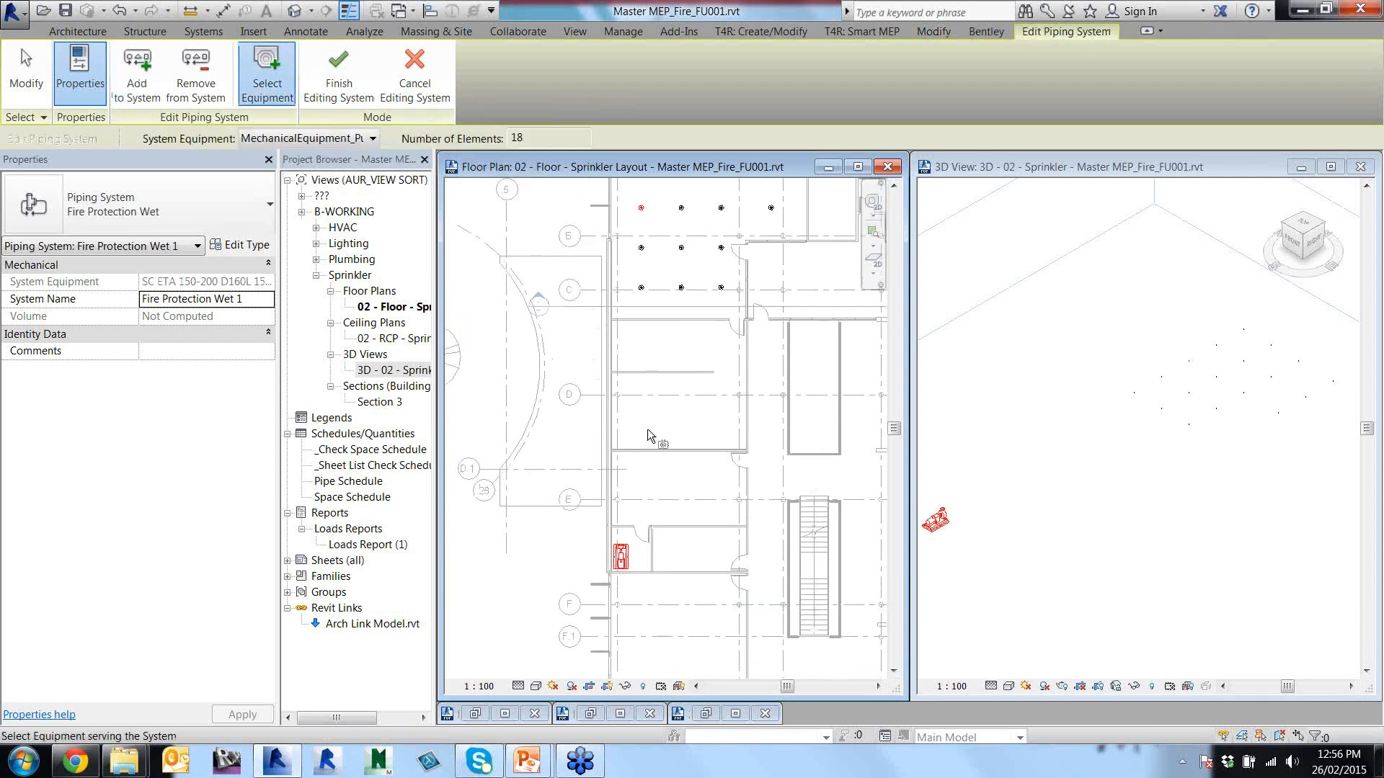
Finish editing the piping system, and inspect the system properties of the westernmost sprinkler head just above grid B.
{"action": "middle_click_drag", "start_coordinate": [676, 347], "coordinate": [607, 427]}
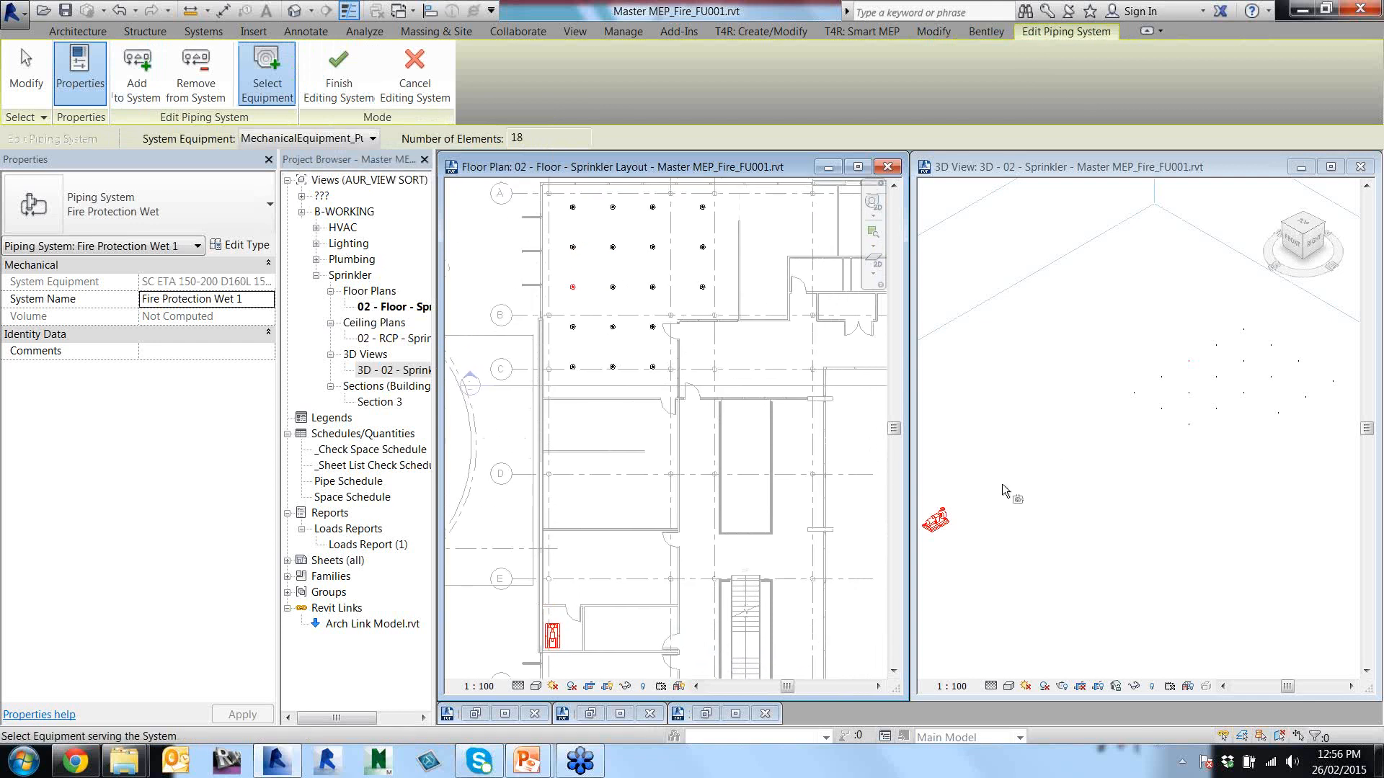
{"action": "left_click", "coordinate": [935, 520]}
{"action": "left_click", "coordinate": [336, 90]}
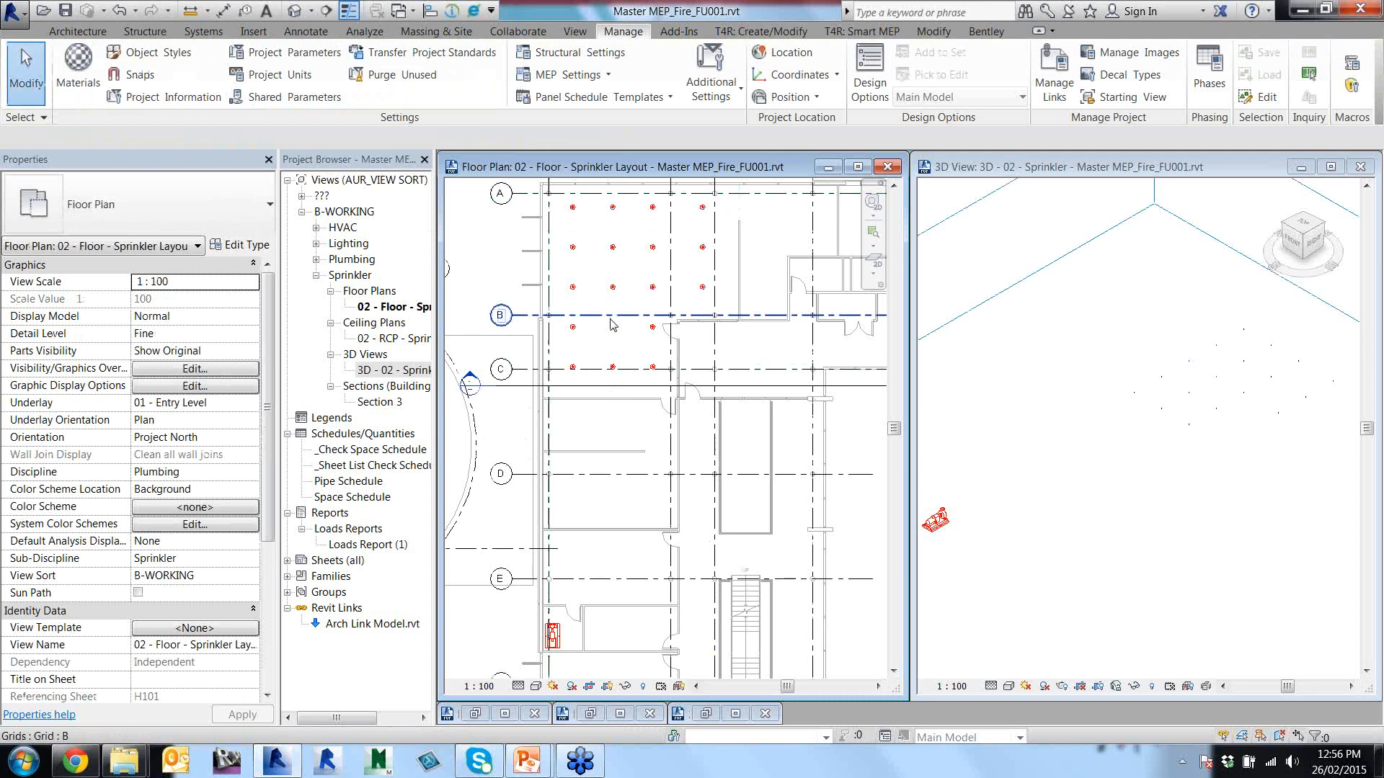
{"action": "left_click", "coordinate": [562, 640]}
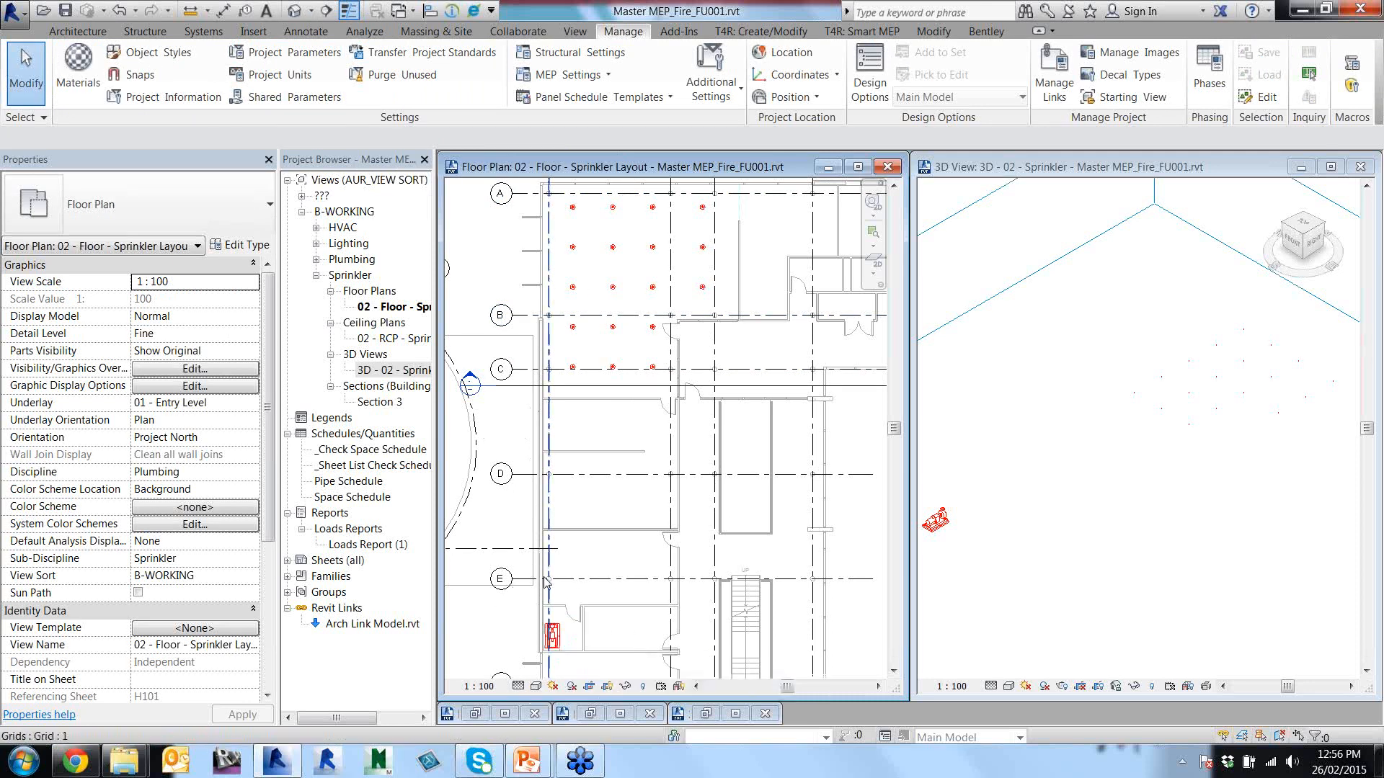
{"action": "left_click", "coordinate": [573, 288]}
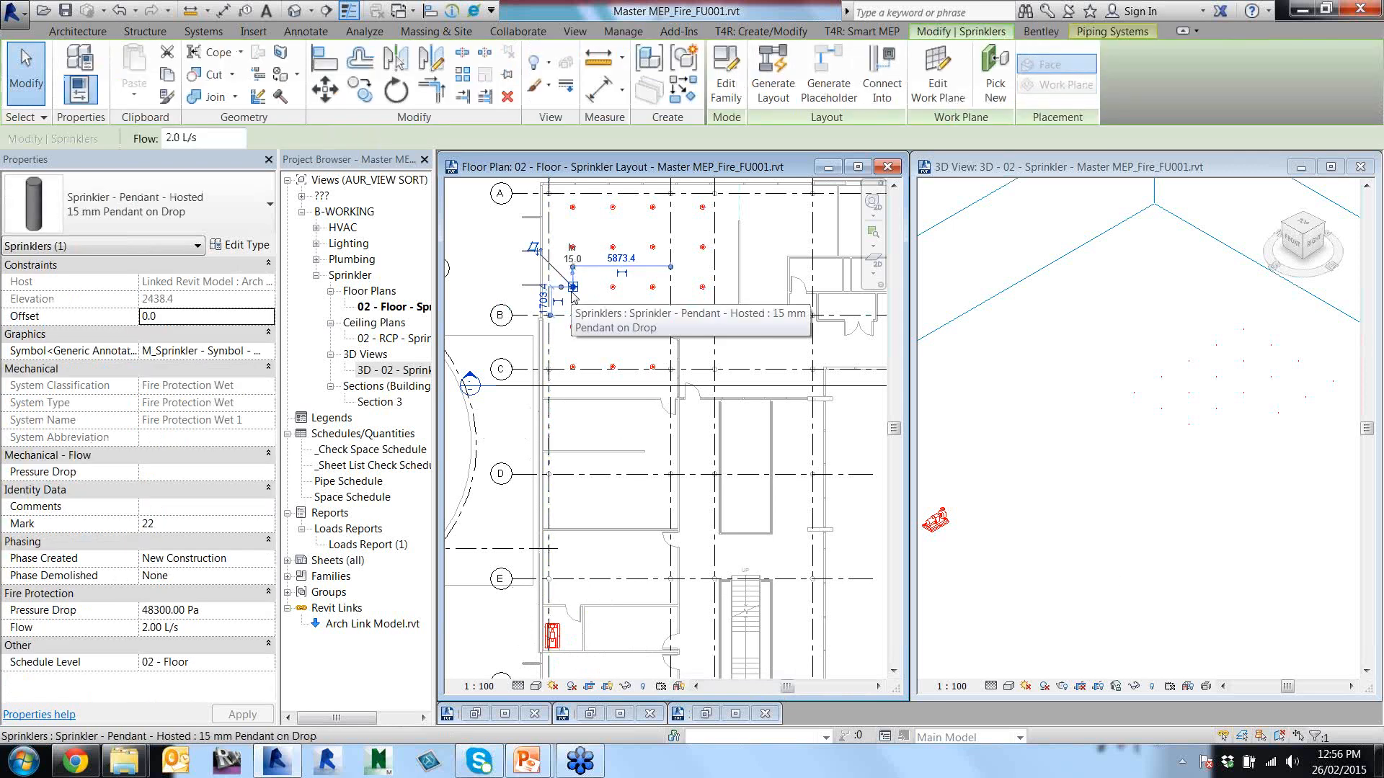
{"action": "left_click", "coordinate": [562, 446]}
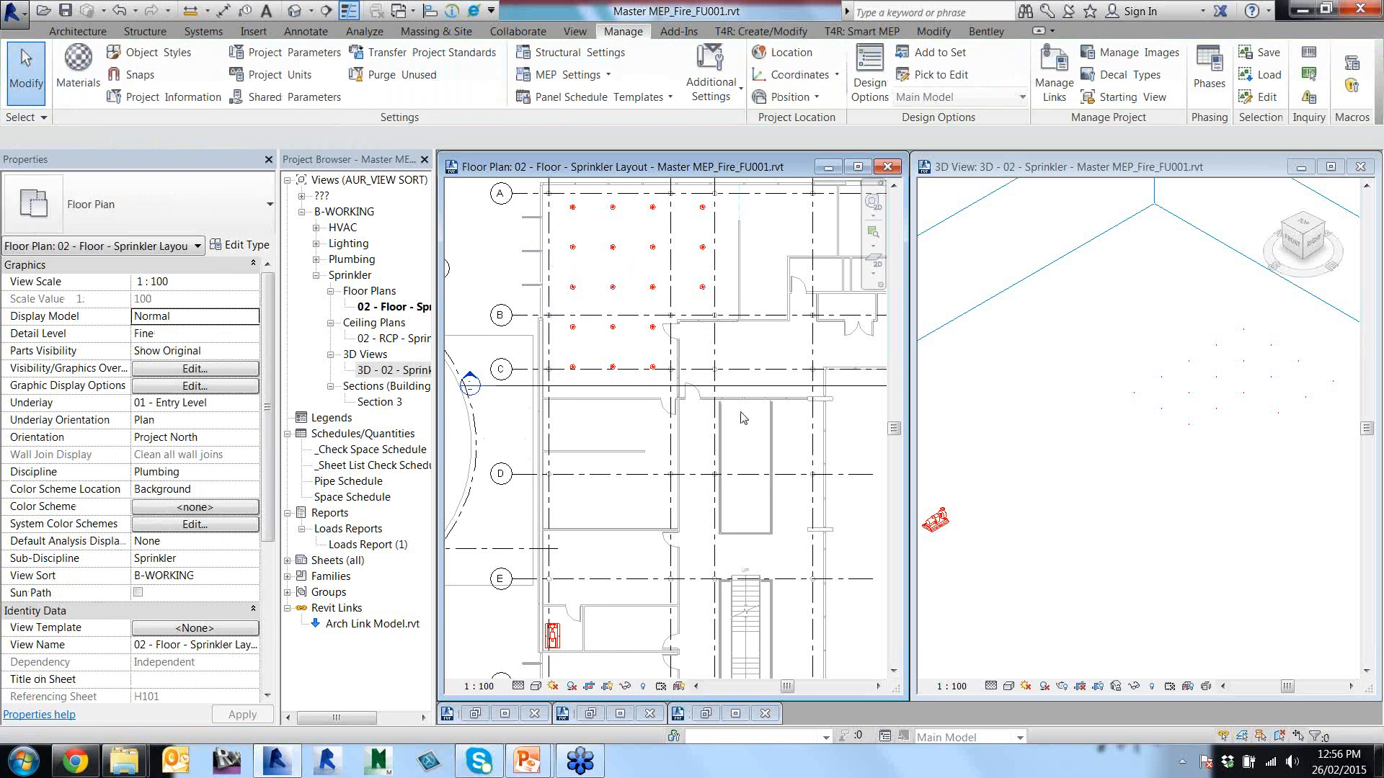
Check the filters in the floor plan's Visibility/Graphic Overrides, and close the dialog without changes.
{"action": "key", "text": "v"}
{"action": "key", "text": "g"}
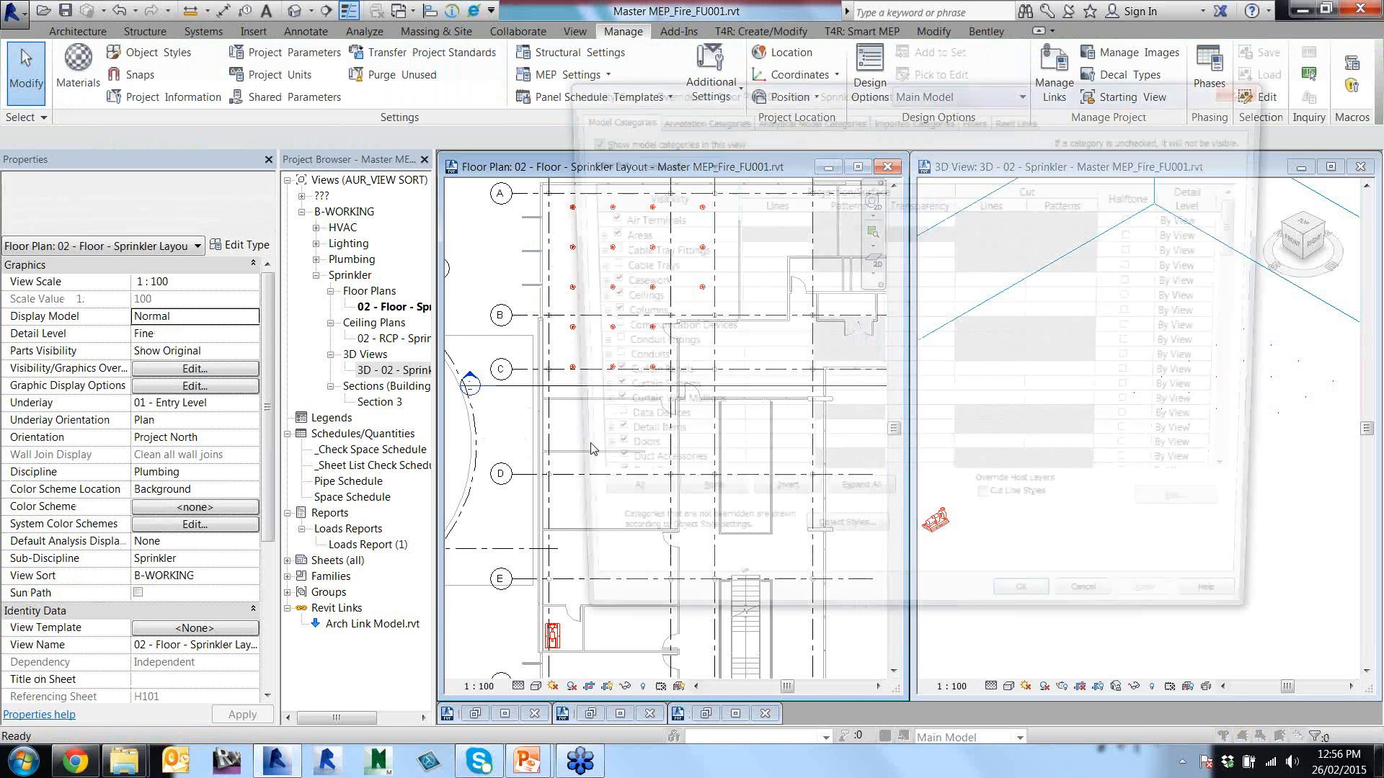
{"action": "left_click", "coordinate": [977, 116]}
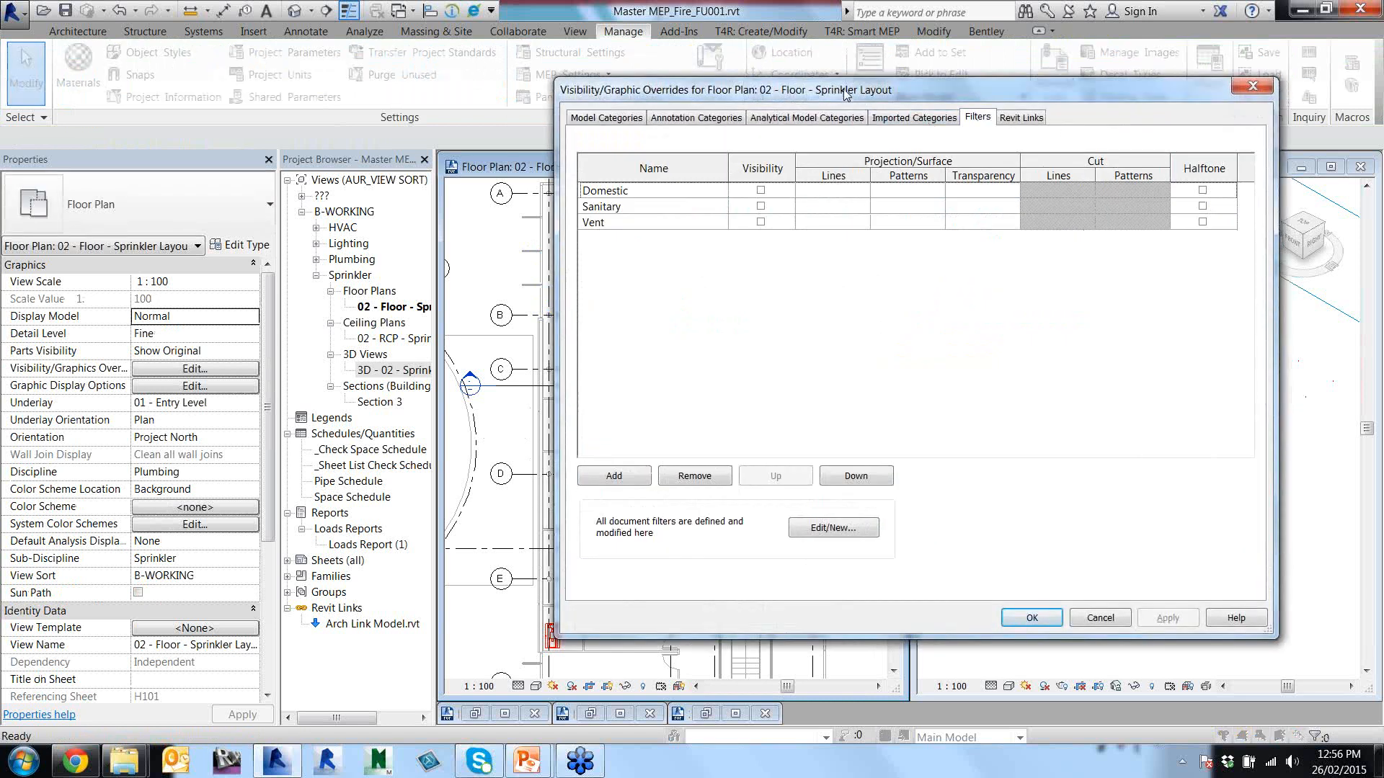
{"action": "left_click_drag", "start_coordinate": [843, 89], "coordinate": [696, 62]}
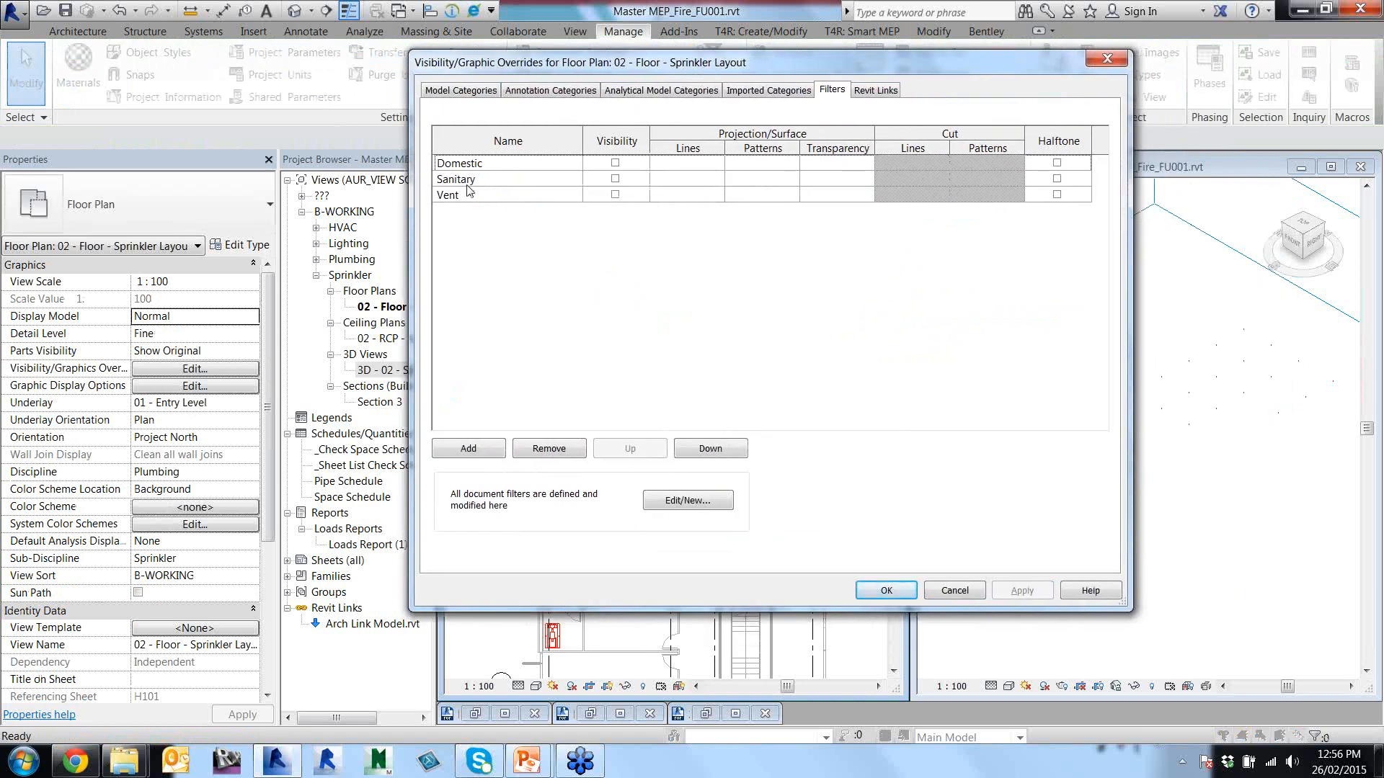
{"action": "left_click", "coordinate": [475, 224]}
{"action": "left_click", "coordinate": [950, 591]}
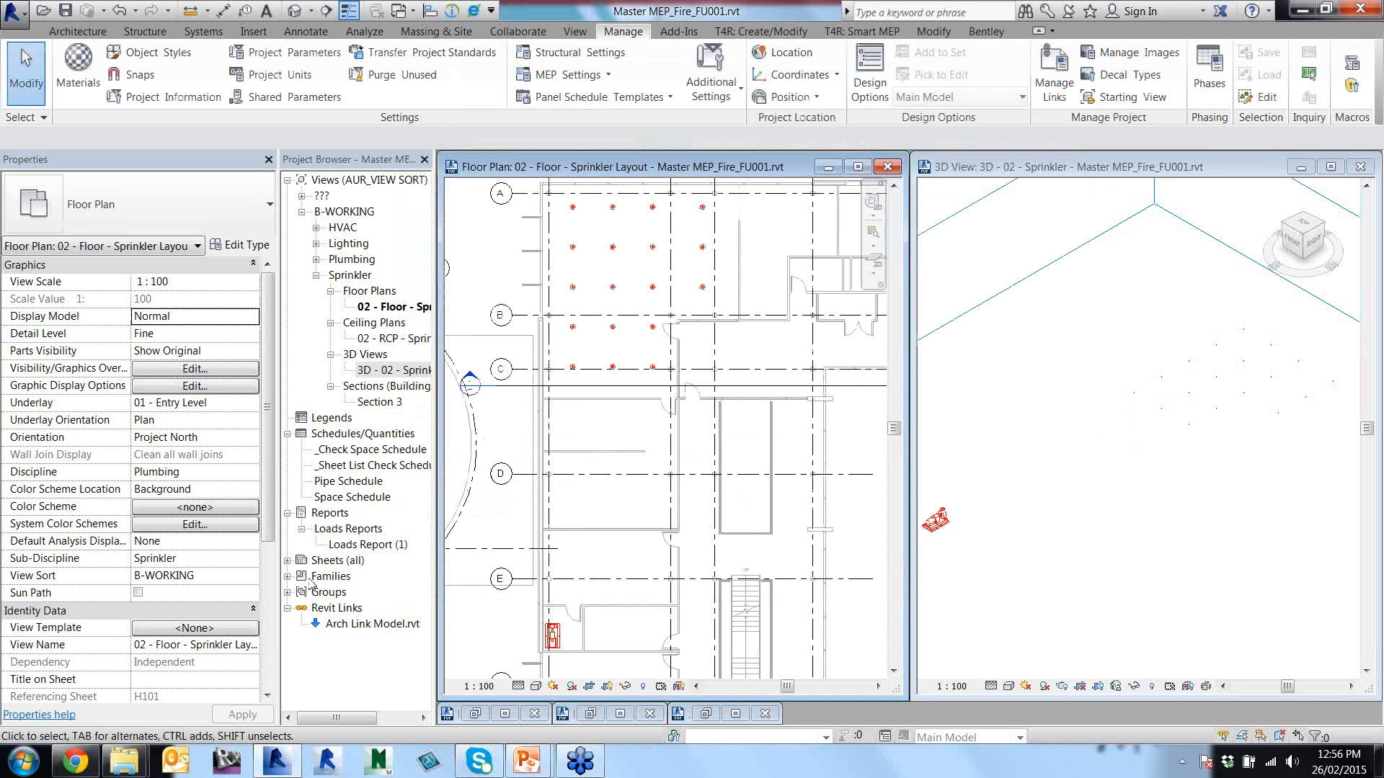
Find the Fire Protection Wet piping system type among the project's families, and review its type properties and line graphic overrides.
{"action": "left_click", "coordinate": [287, 576]}
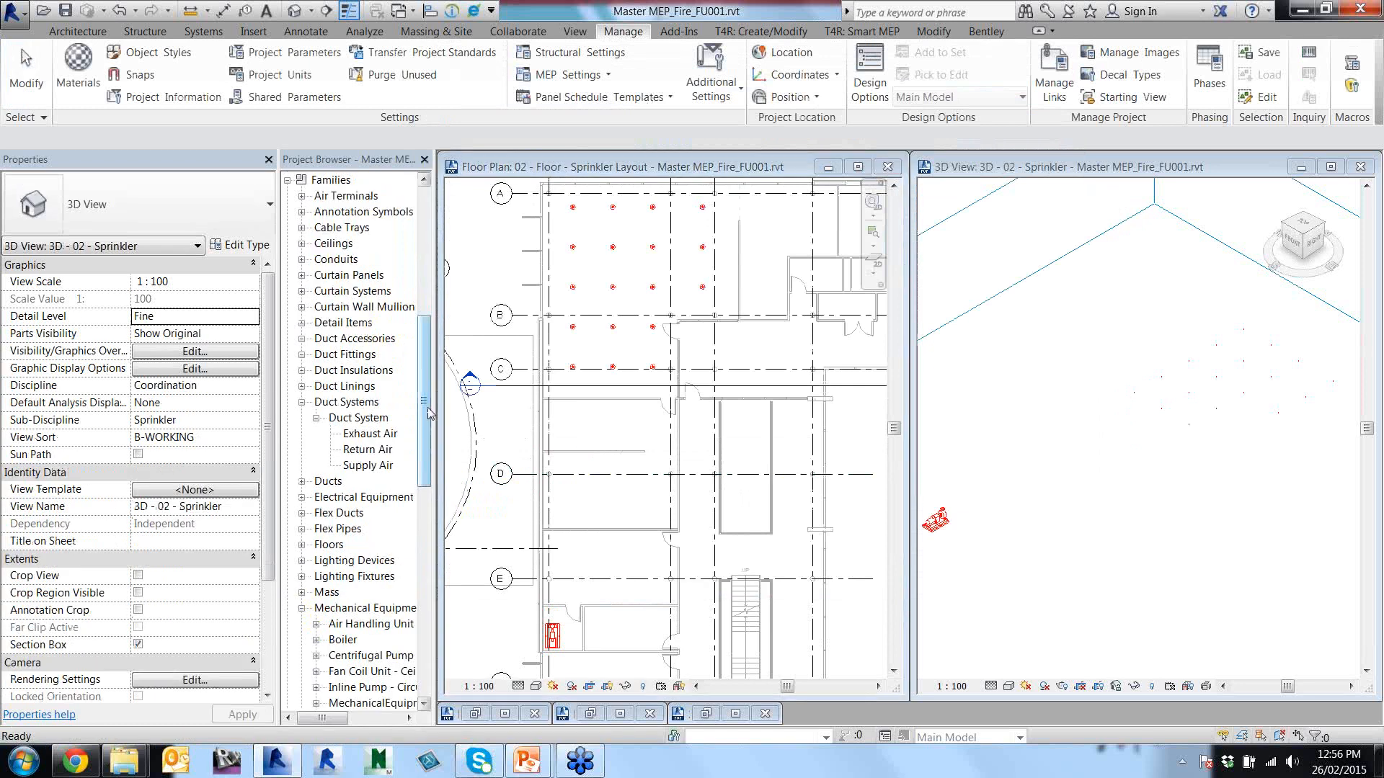
{"action": "left_click_drag", "start_coordinate": [431, 414], "coordinate": [427, 524]}
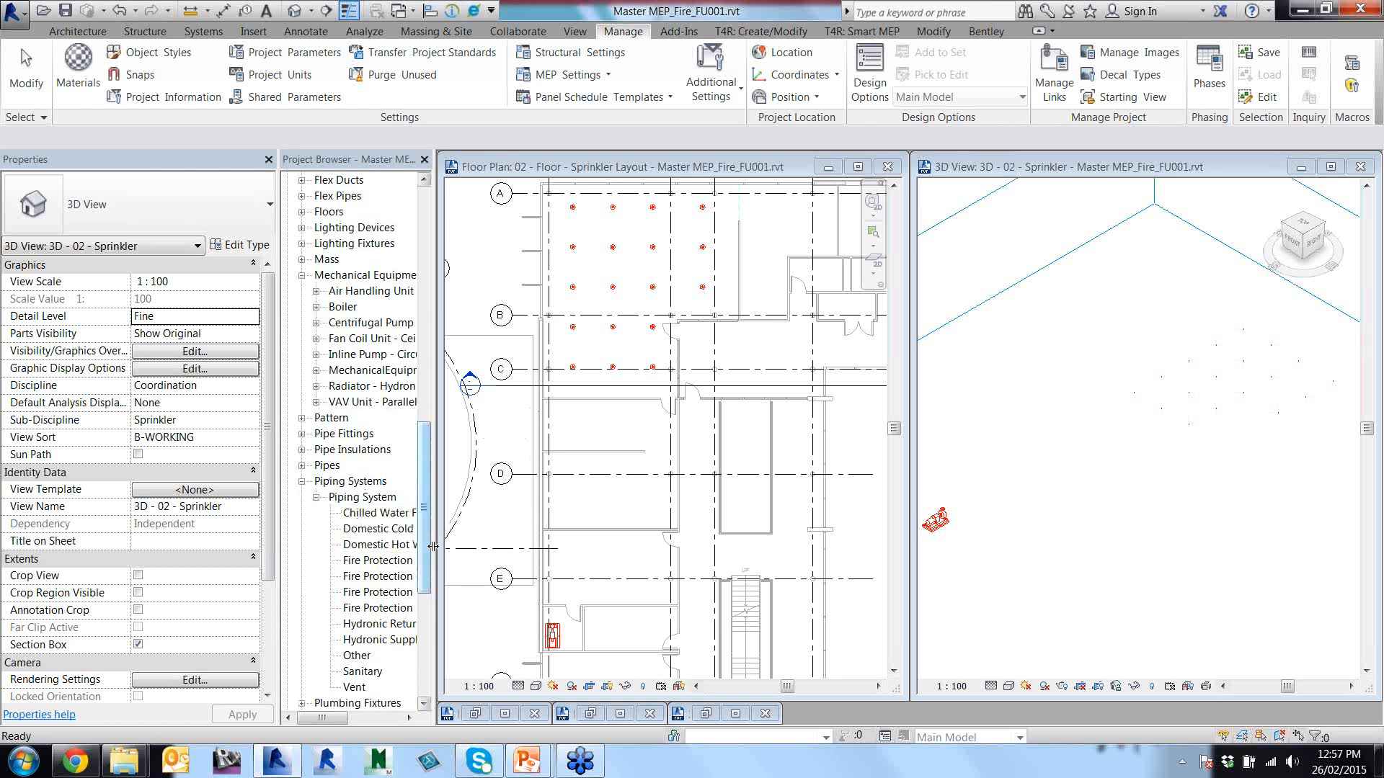
{"action": "left_click_drag", "start_coordinate": [435, 549], "coordinate": [502, 549]}
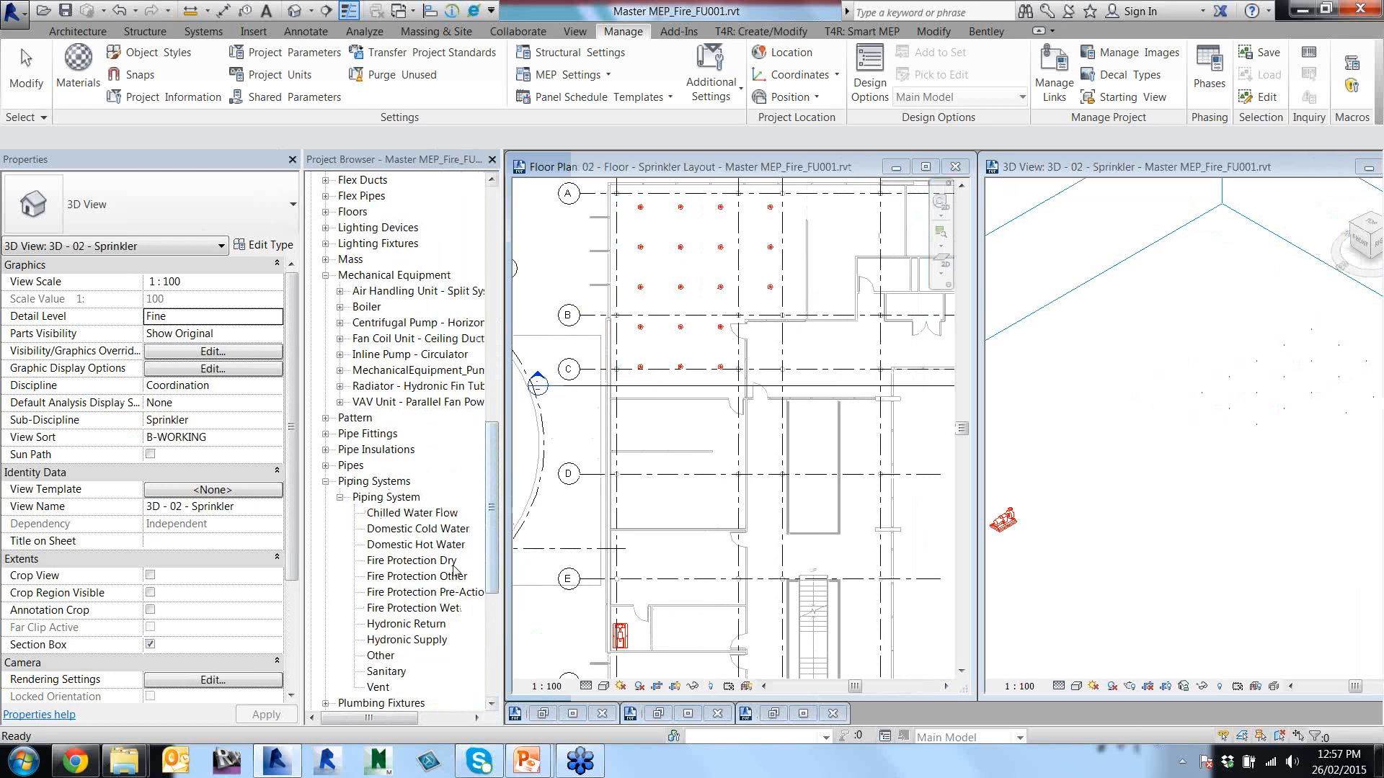
{"action": "double_click", "coordinate": [421, 610]}
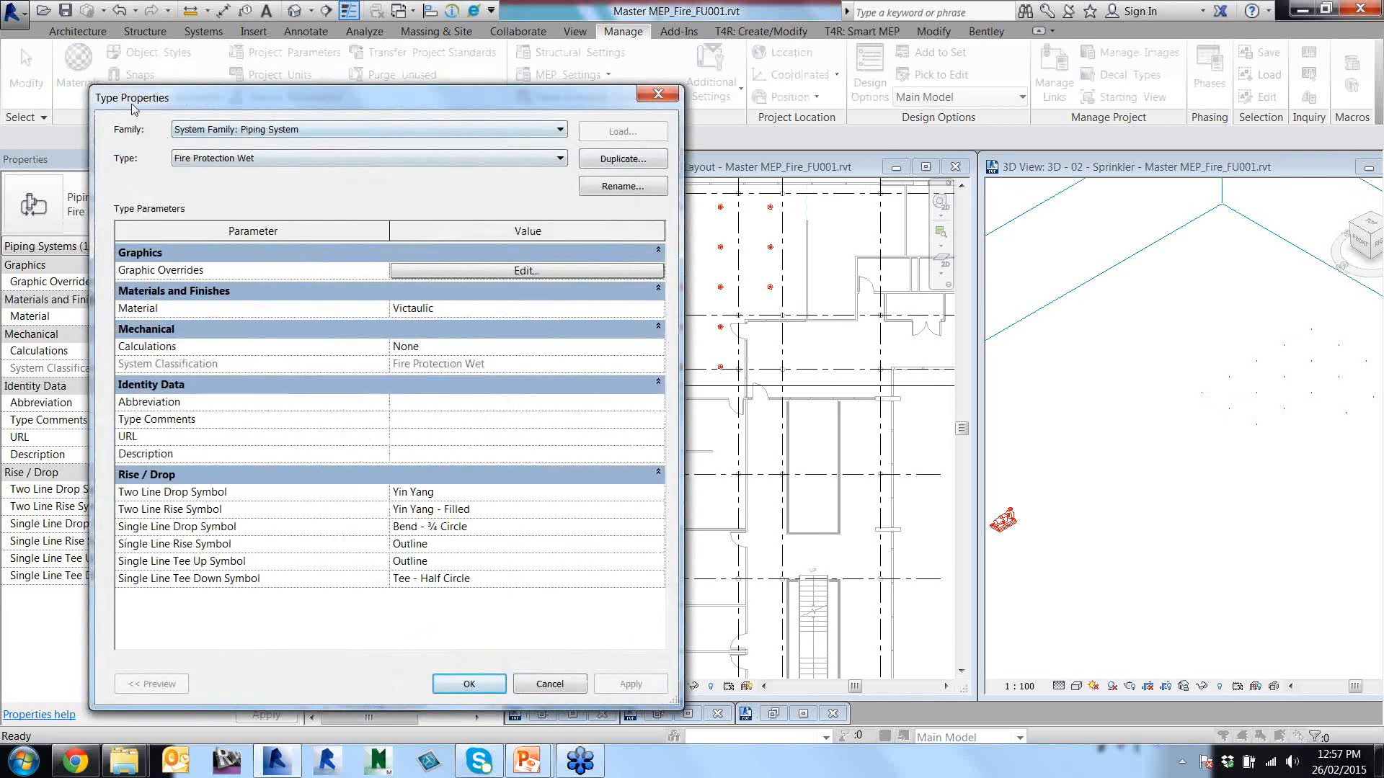
{"action": "left_click", "coordinate": [475, 273]}
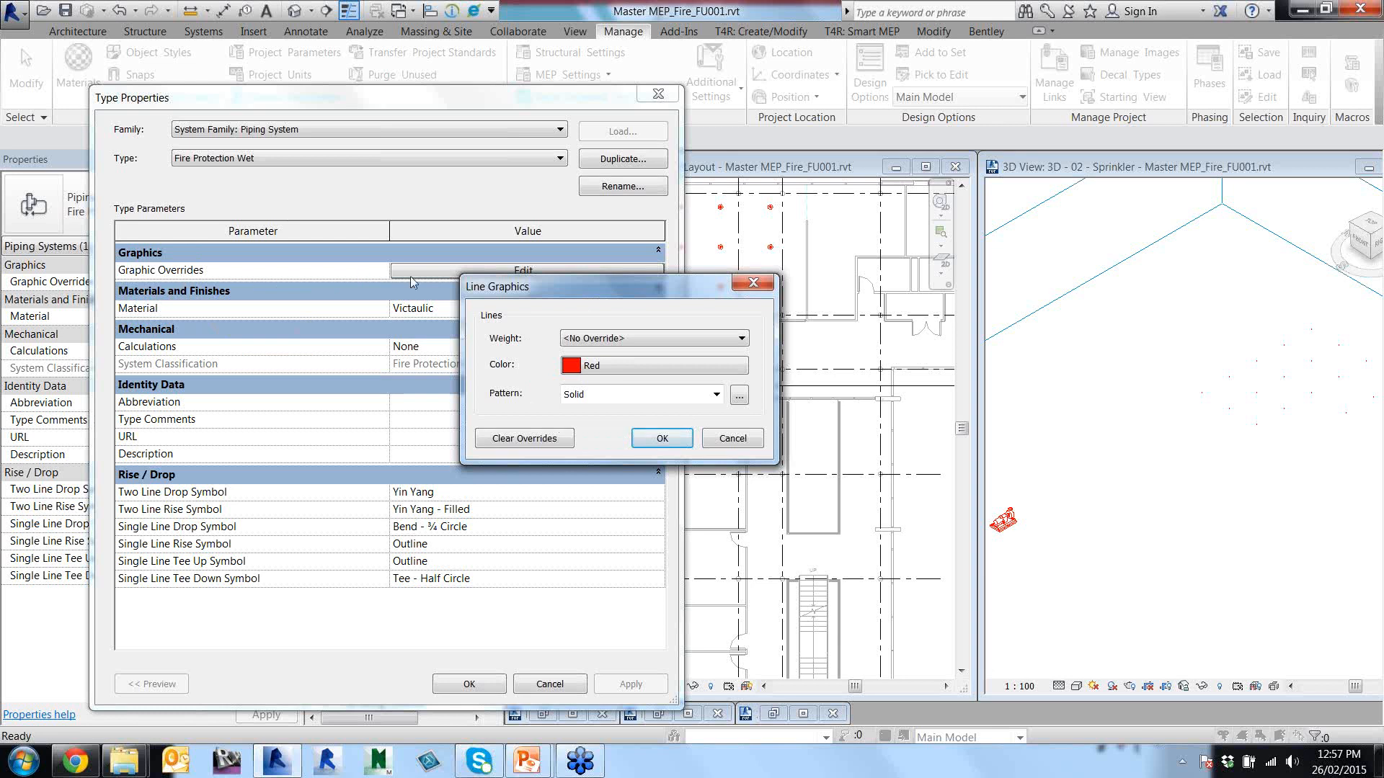
{"action": "left_click", "coordinate": [662, 439]}
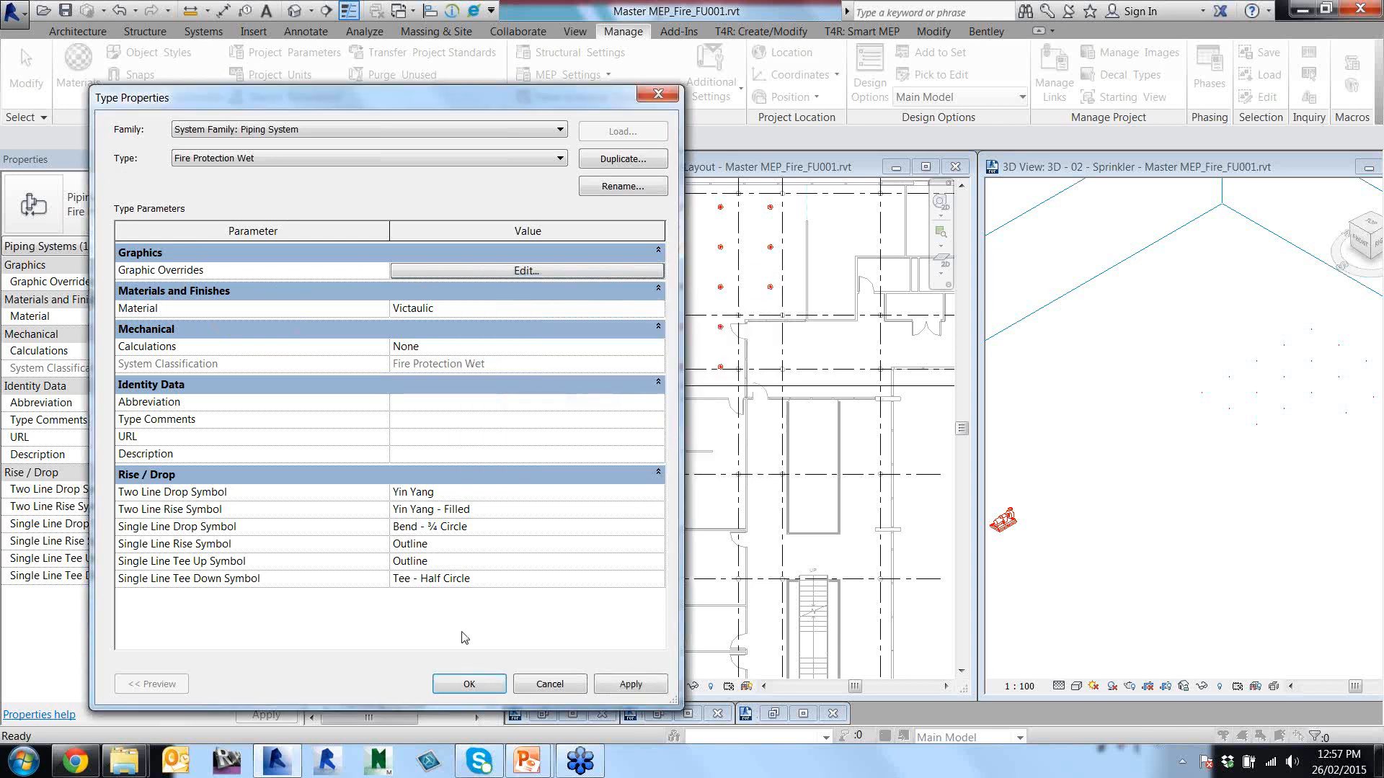
{"action": "left_click", "coordinate": [470, 685]}
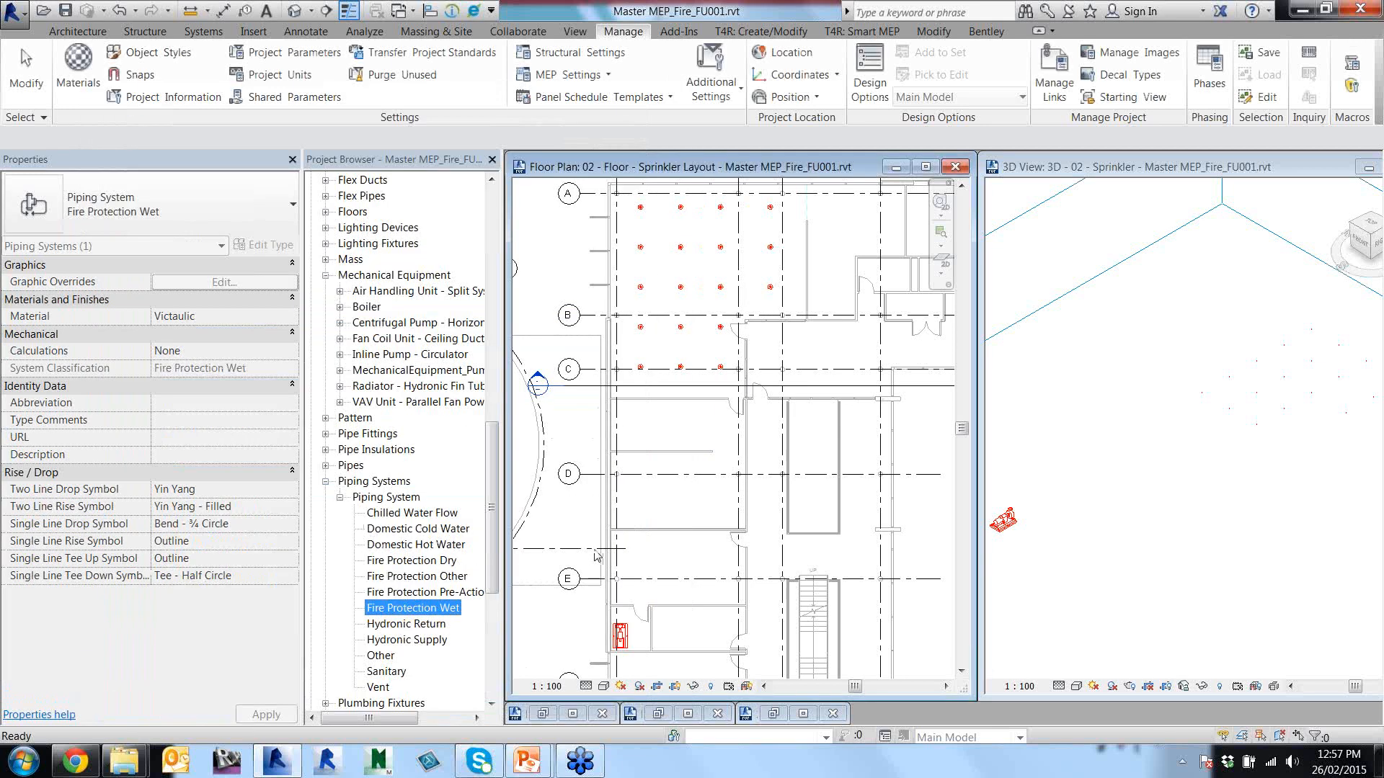
{"action": "left_click", "coordinate": [670, 444]}
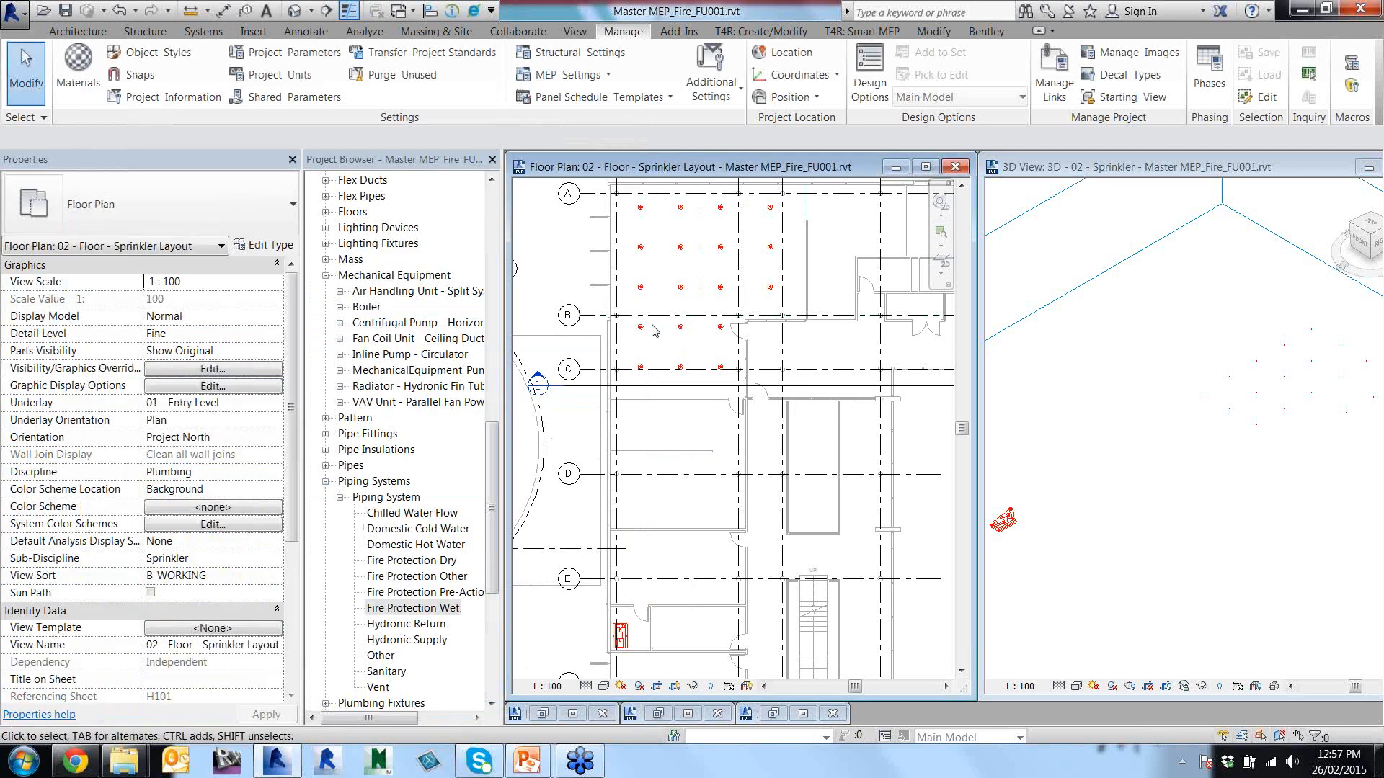
Start Generate Layout from the westernmost sprinkler head just below grid B, and examine the proposed pipe routing in the 3D view.
{"action": "left_click", "coordinate": [642, 328]}
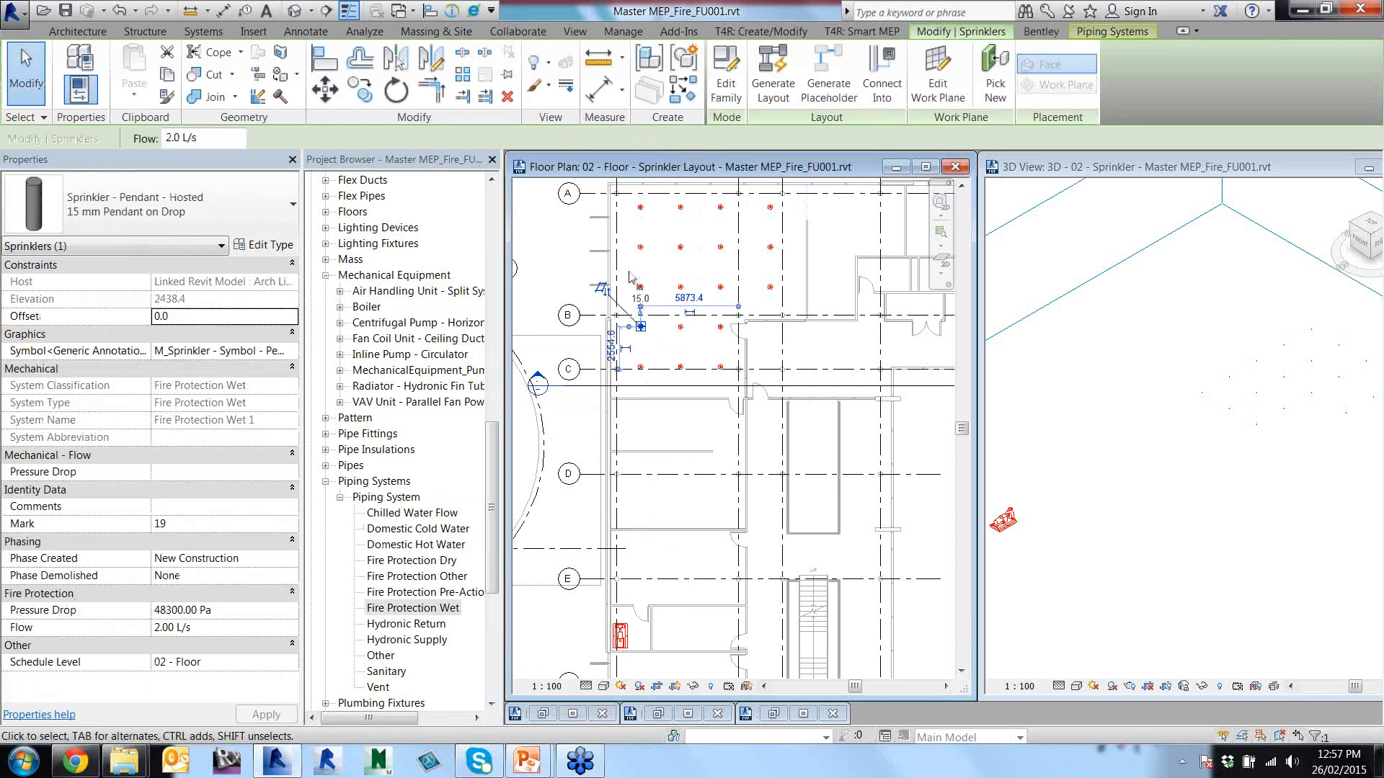
{"action": "left_click", "coordinate": [771, 86]}
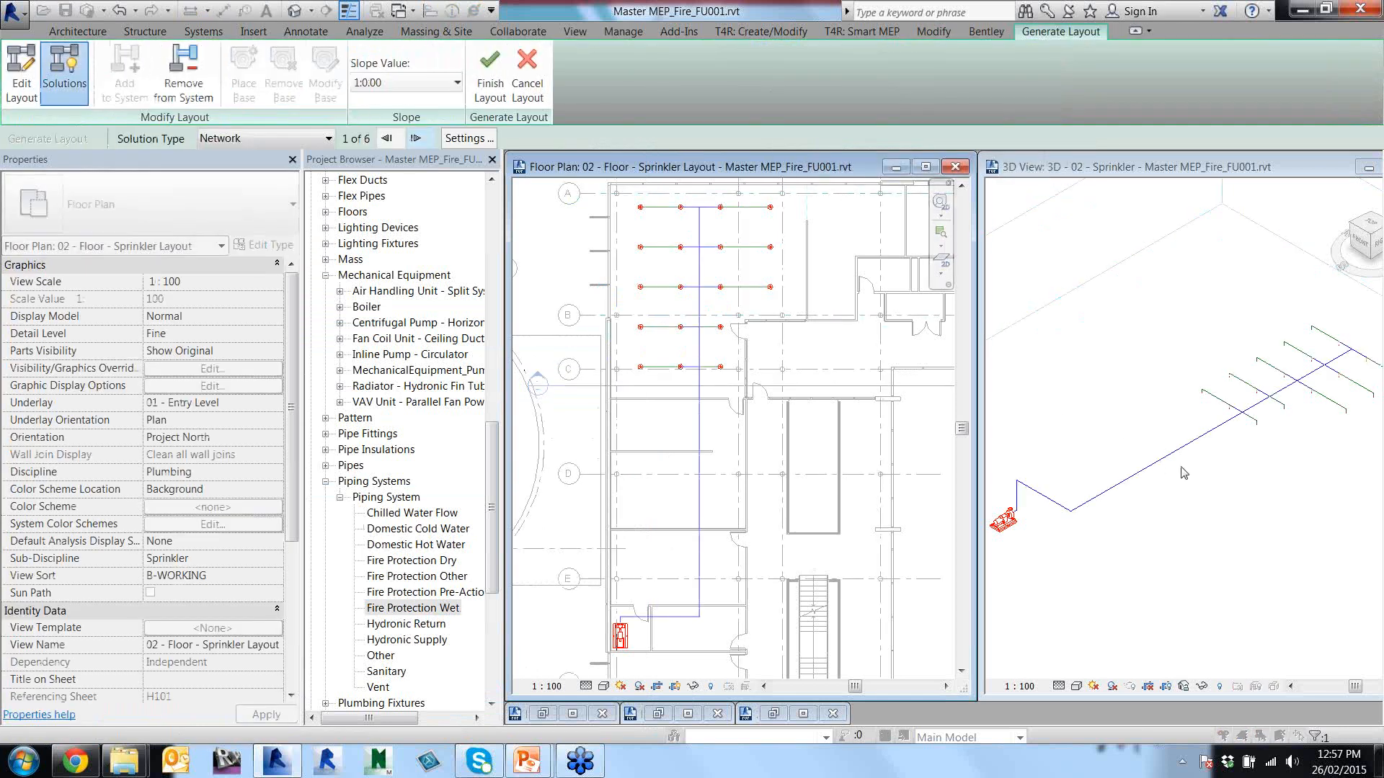
{"action": "left_click", "coordinate": [1181, 441]}
{"action": "middle_click_drag", "start_coordinate": [1160, 396], "coordinate": [1159, 393], "text": "shift"}
{"action": "middle_click_drag", "start_coordinate": [1216, 447], "coordinate": [1221, 422], "text": "shift"}
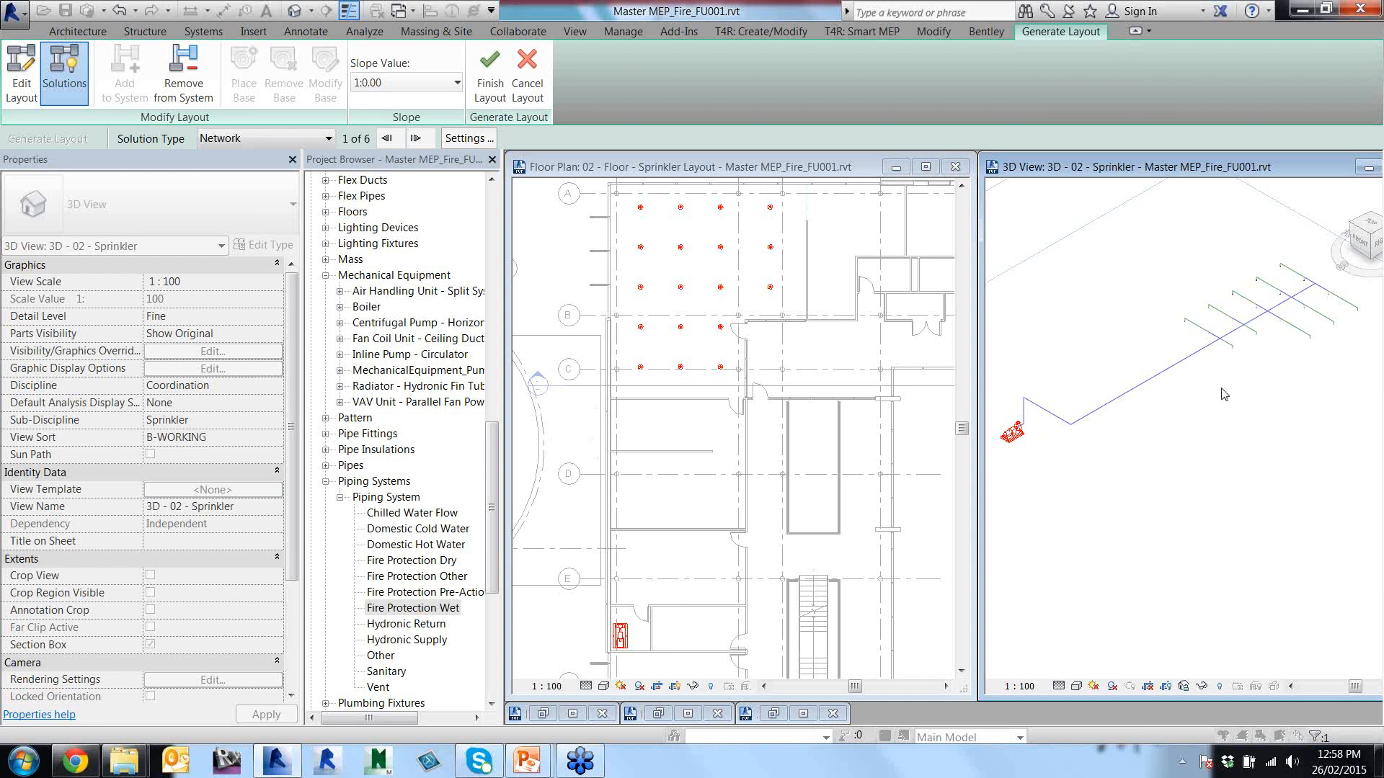
{"action": "middle_click_drag", "start_coordinate": [1216, 367], "coordinate": [1231, 391], "text": "shift"}
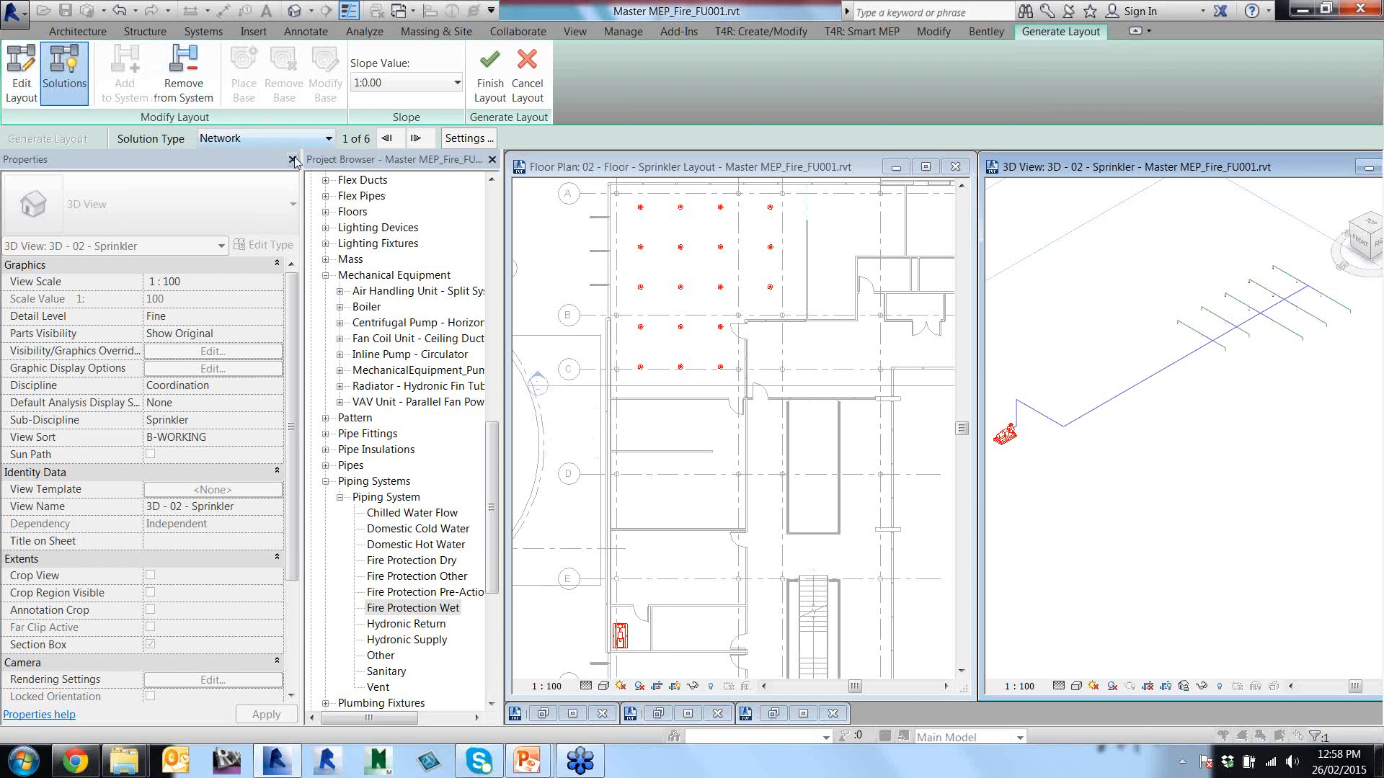
Compare all six Network layout solutions, and return to the first one.
{"action": "left_click", "coordinate": [415, 138]}
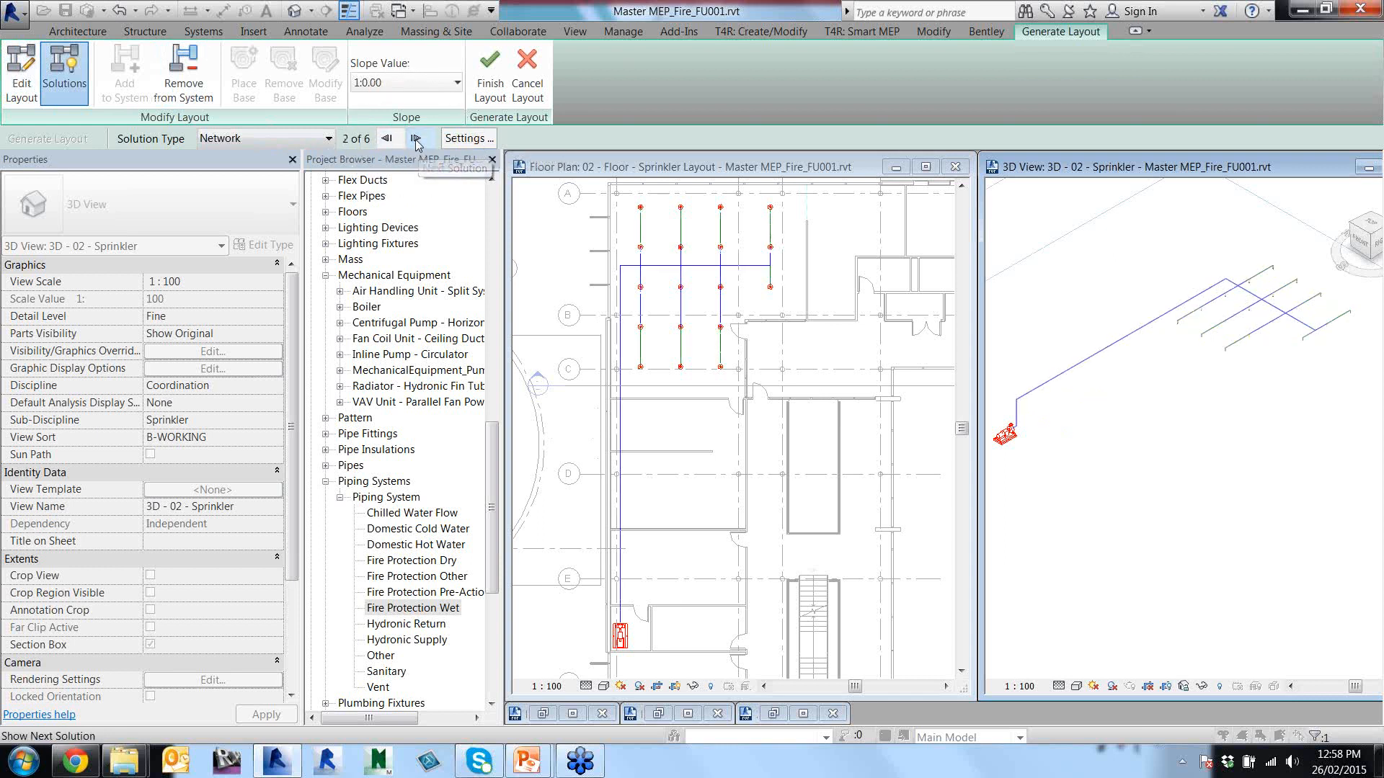
{"action": "left_click", "coordinate": [416, 139]}
{"action": "left_click", "coordinate": [416, 139]}
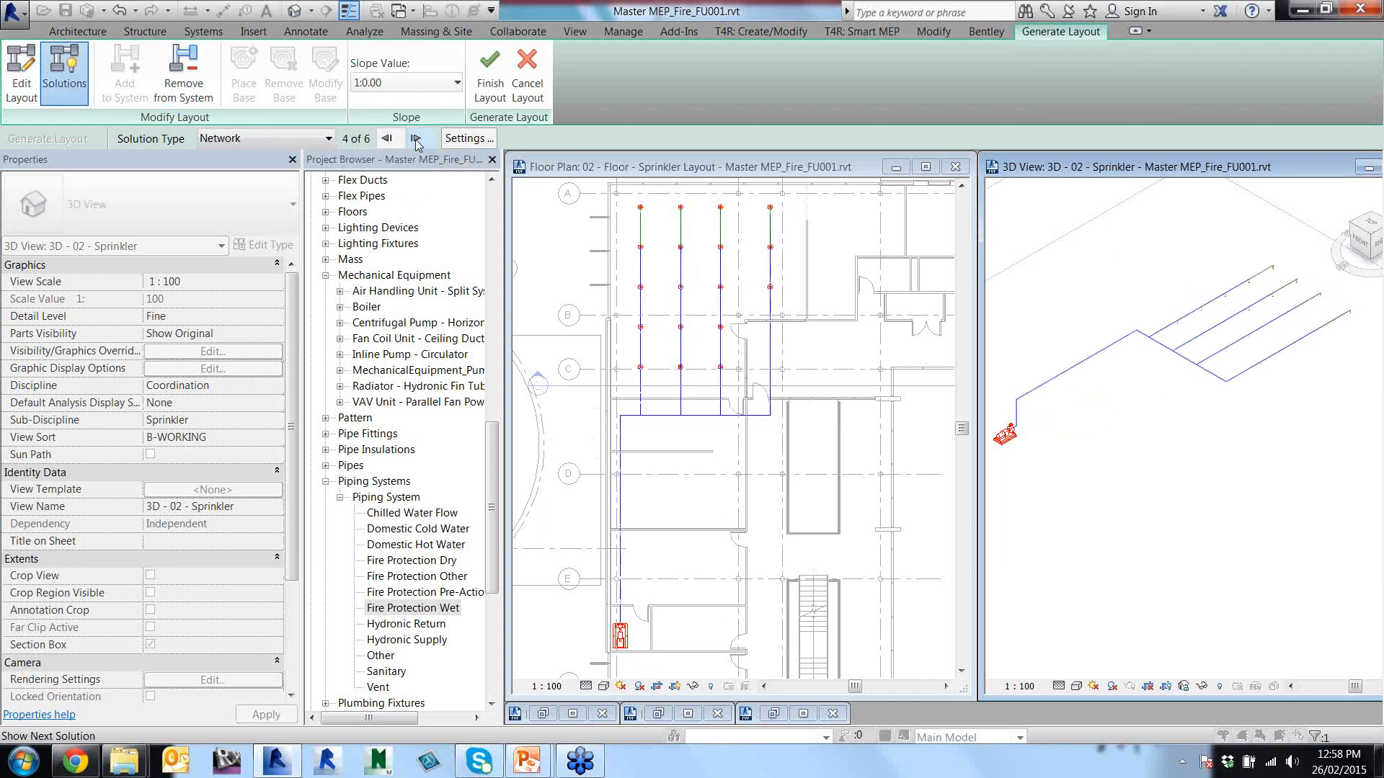
{"action": "left_click", "coordinate": [415, 139]}
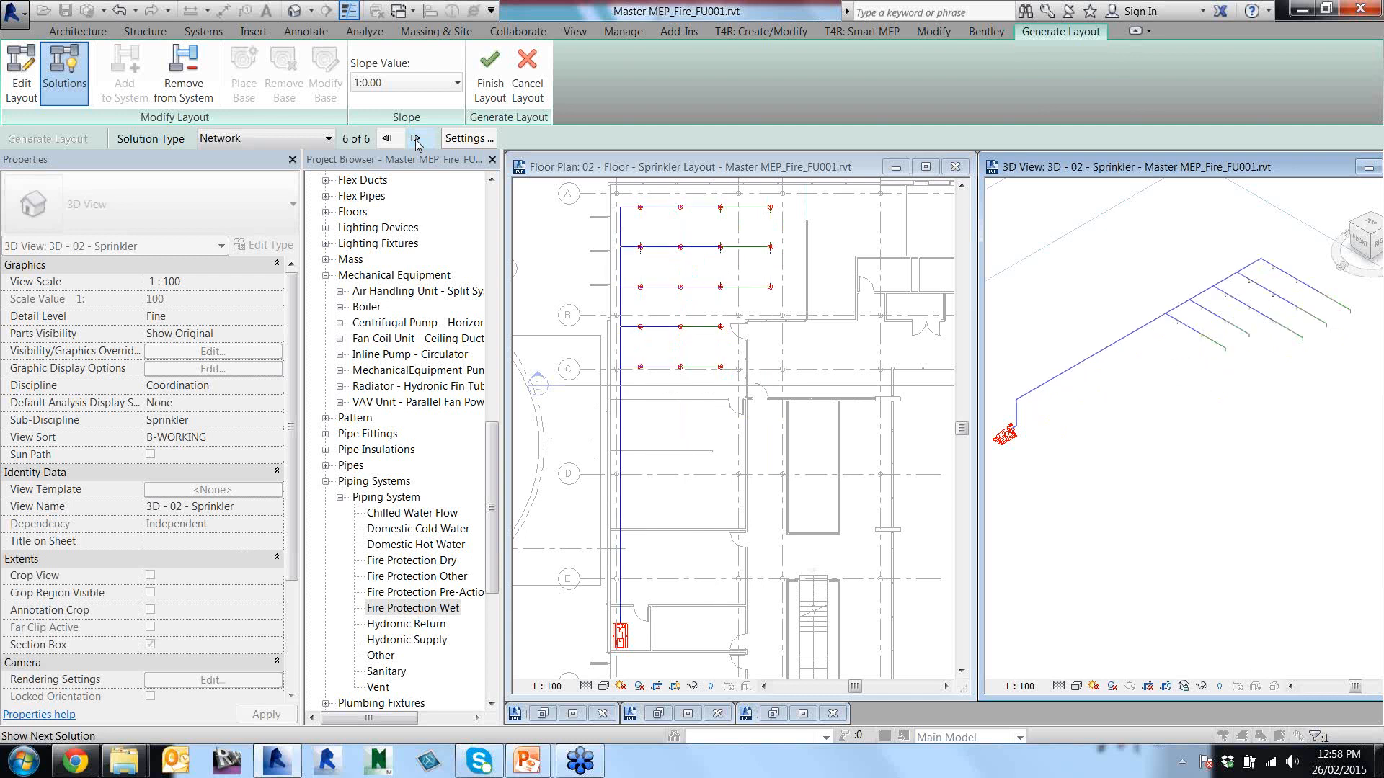
{"action": "left_click", "coordinate": [416, 139]}
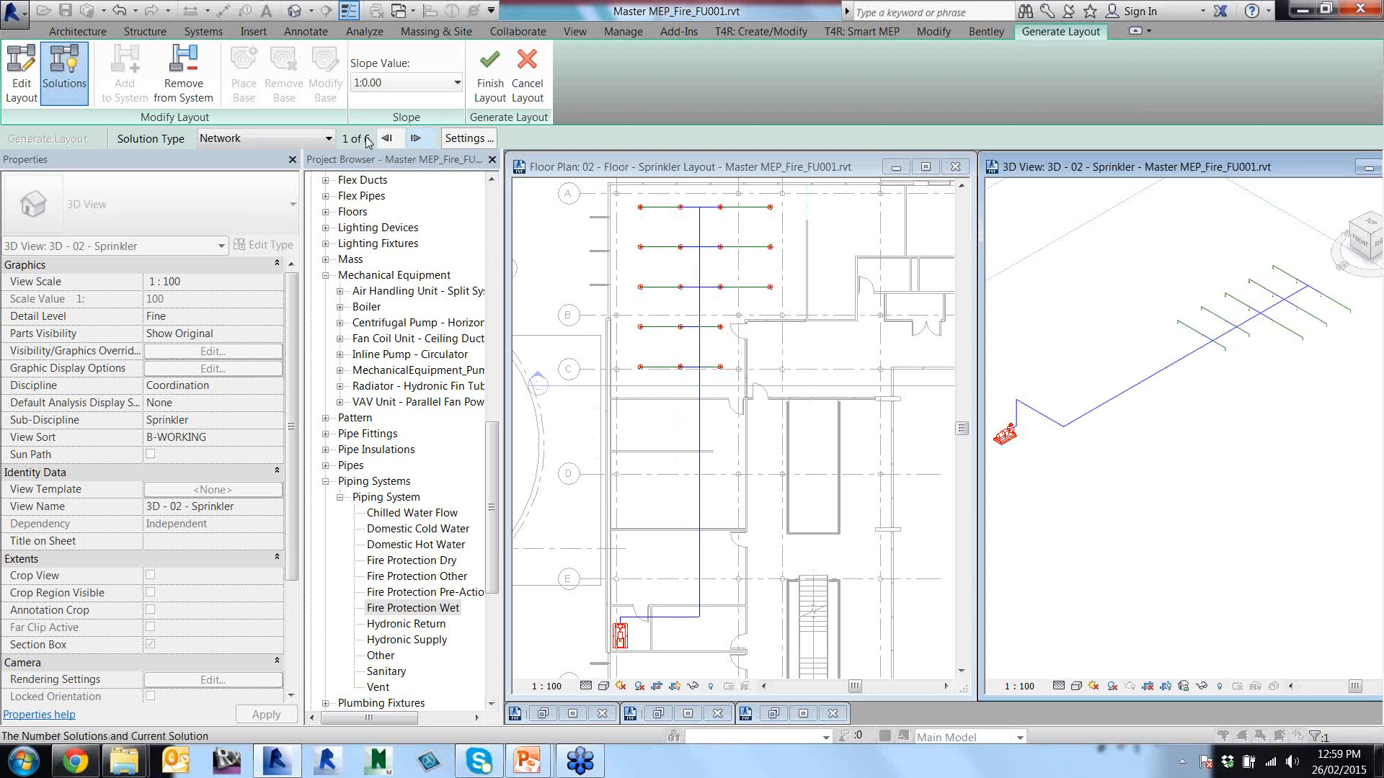
Set the offset of both the main and branch pipes to 3000 in the layout's Pipe Conversion Settings.
{"action": "left_click", "coordinate": [462, 143]}
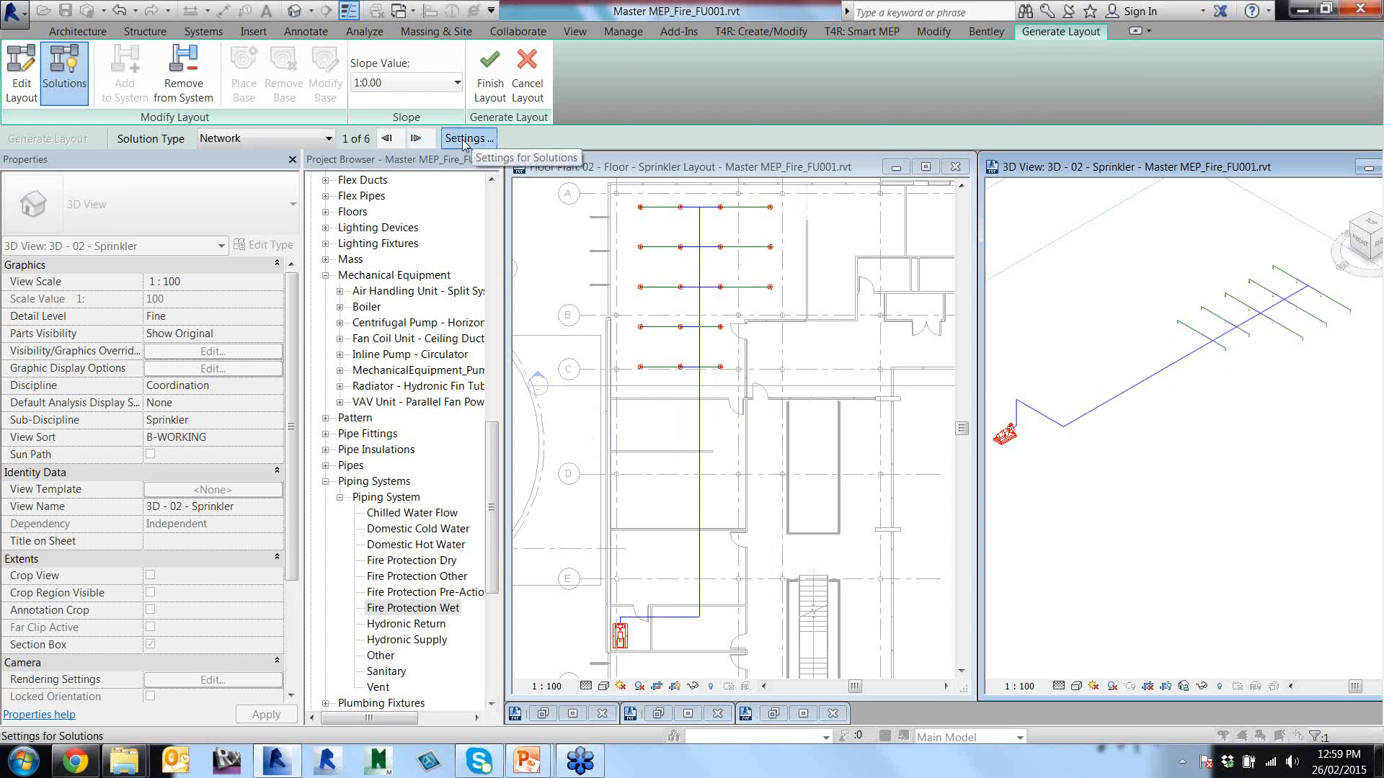
{"action": "left_click_drag", "start_coordinate": [612, 228], "coordinate": [533, 200]}
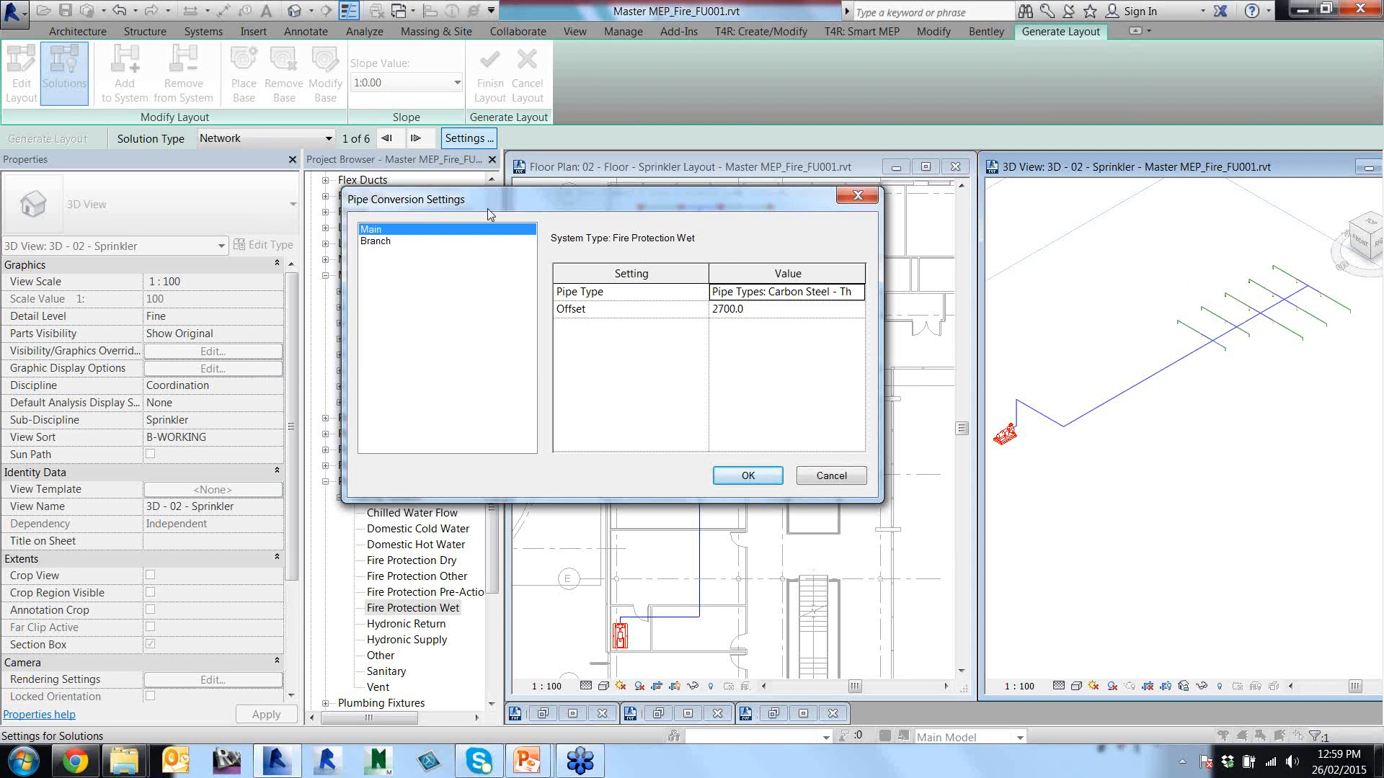
{"action": "left_click", "coordinate": [750, 310]}
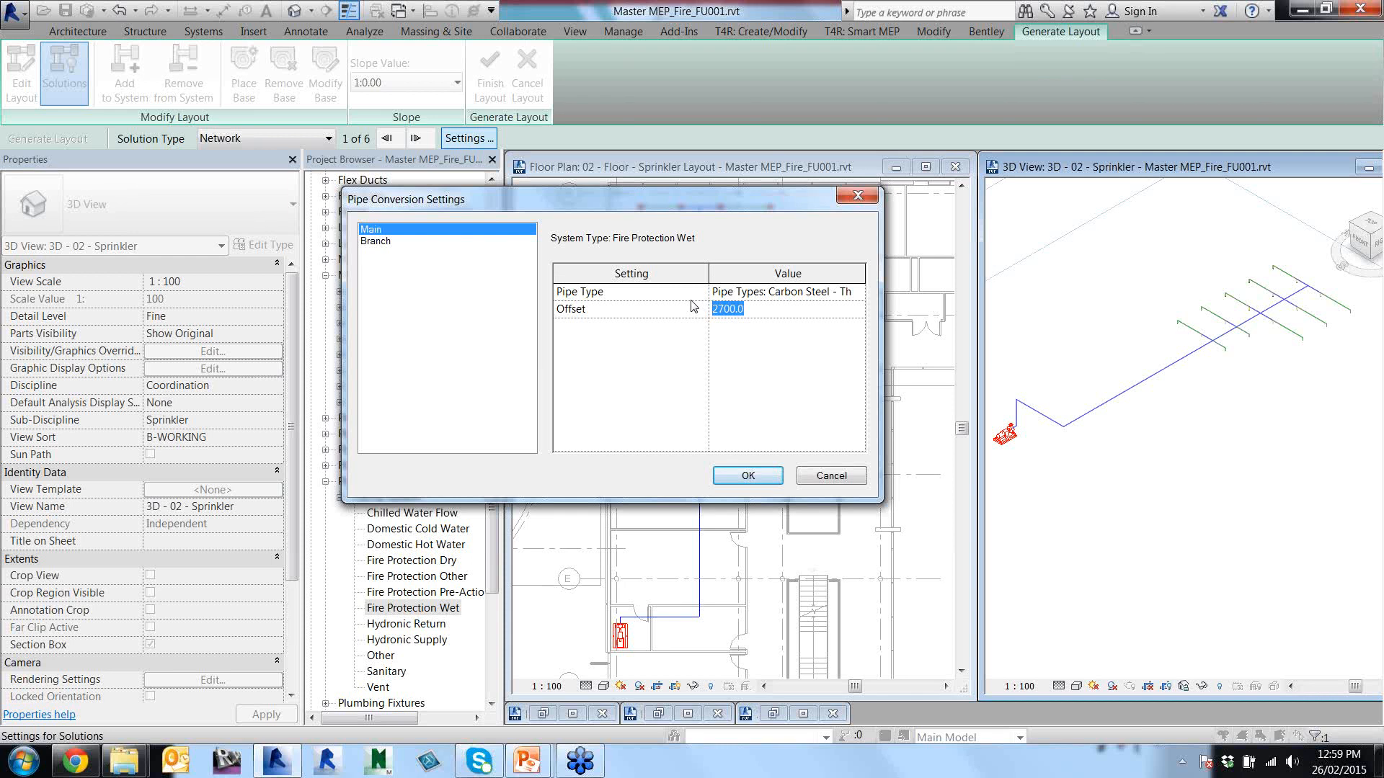
{"action": "type", "text": "3"}
{"action": "left_click", "coordinate": [373, 241]}
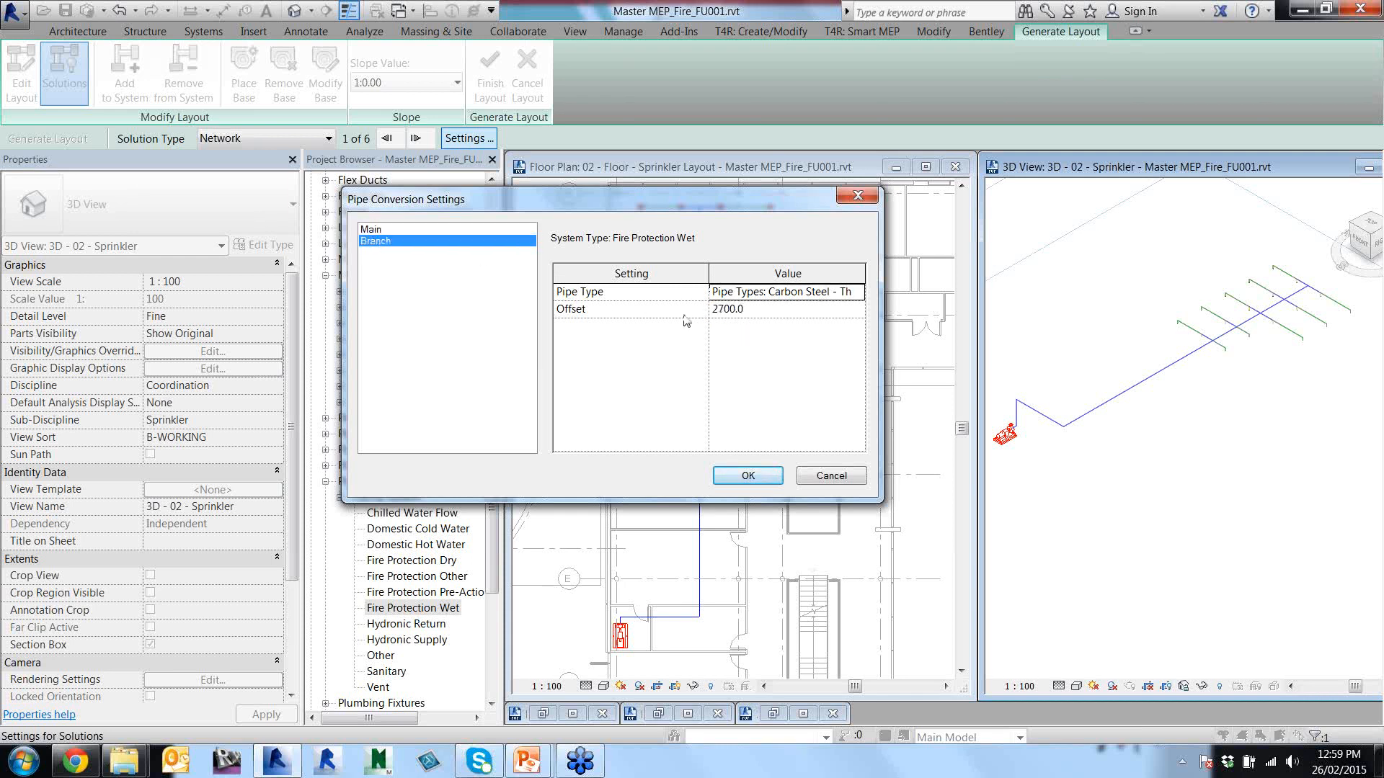
{"action": "left_click", "coordinate": [745, 308]}
{"action": "type", "text": "30"}
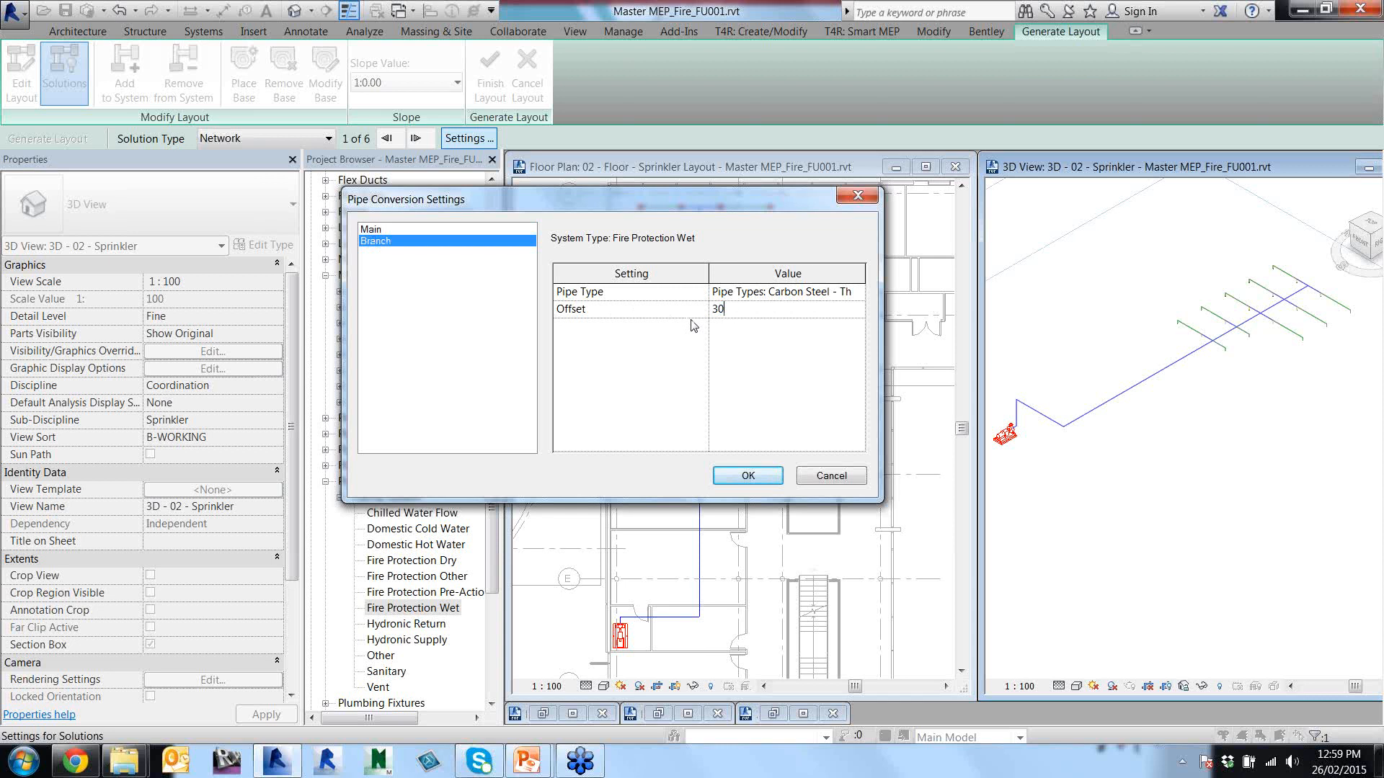
{"action": "type", "text": "00"}
Check the pipe types available for the branch pipes, and review the main pipe conversion settings.
{"action": "left_click", "coordinate": [762, 292]}
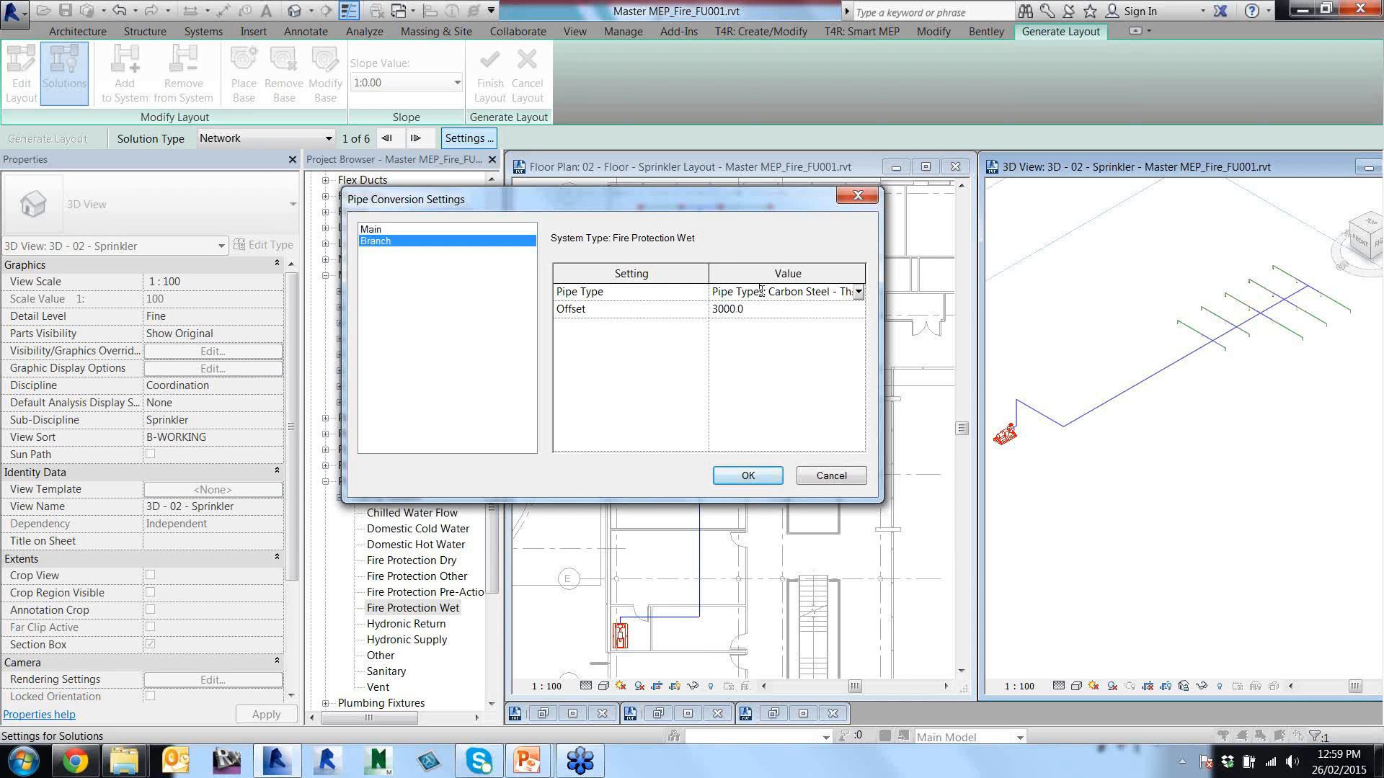
{"action": "left_click", "coordinate": [859, 292]}
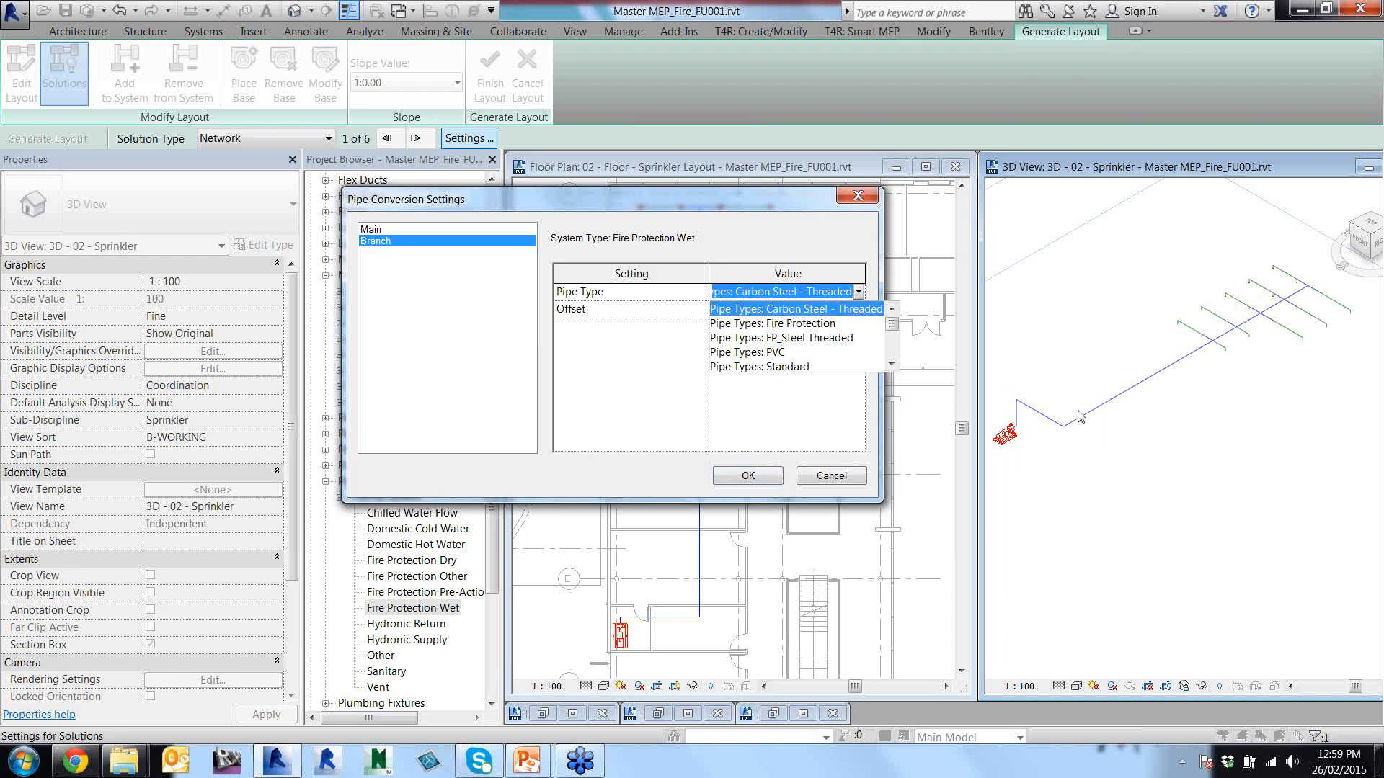
{"action": "left_click", "coordinate": [859, 292]}
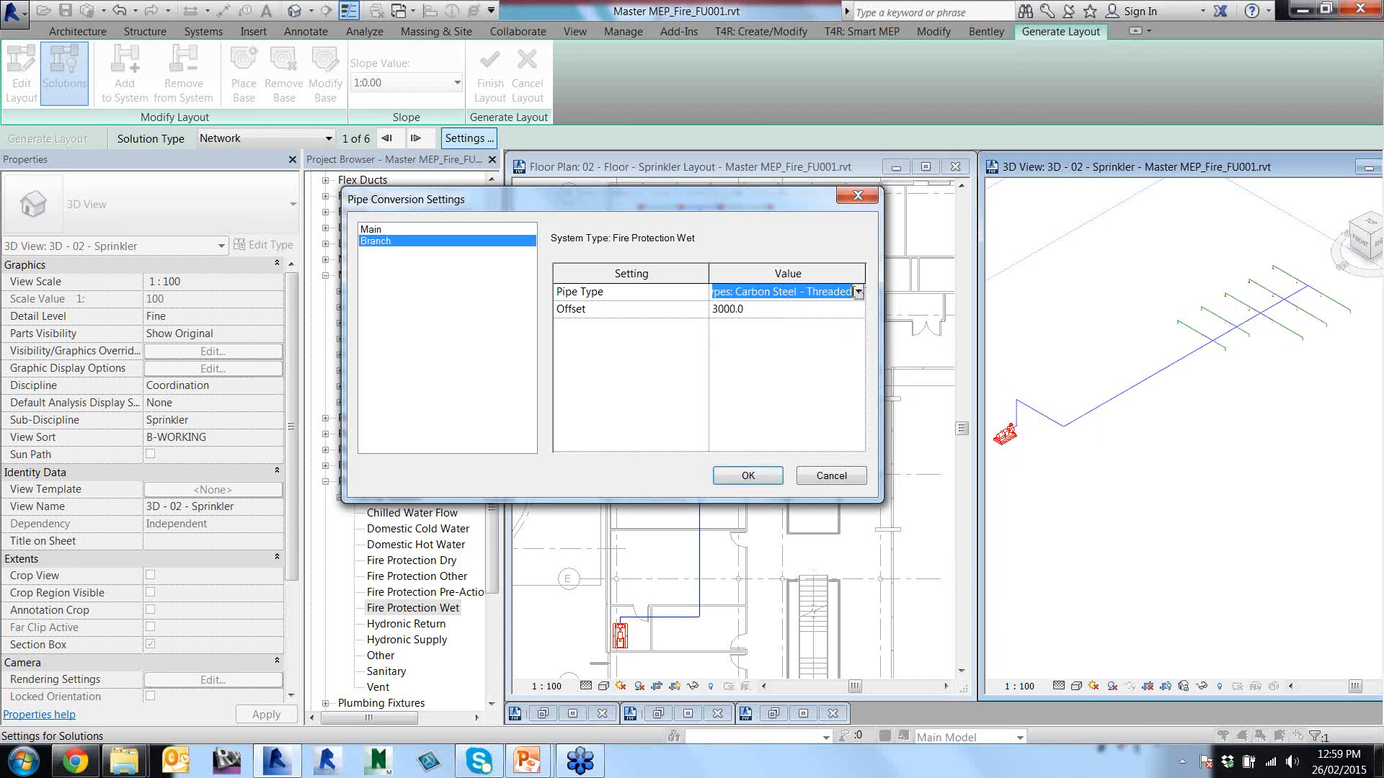
{"action": "left_click_drag", "start_coordinate": [734, 292], "coordinate": [694, 288]}
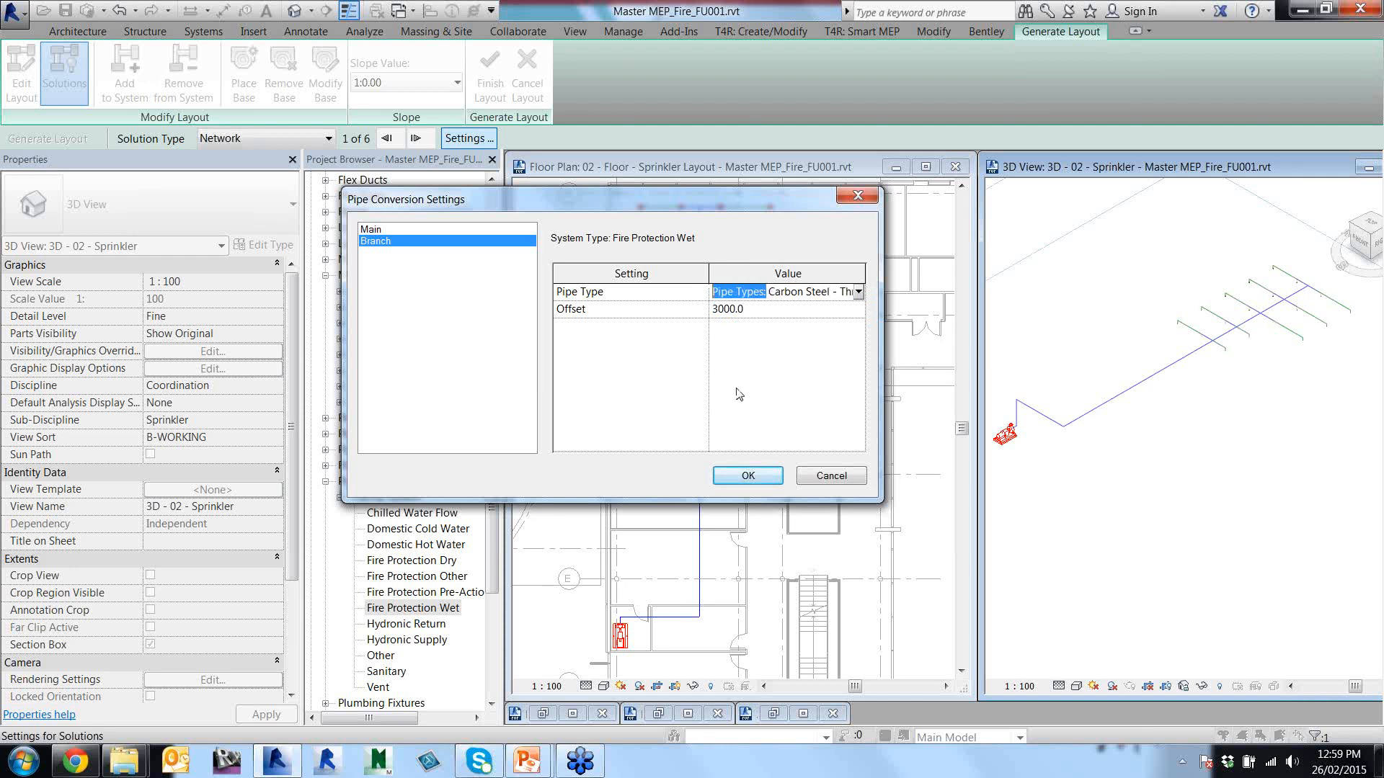
{"action": "left_click", "coordinate": [394, 230]}
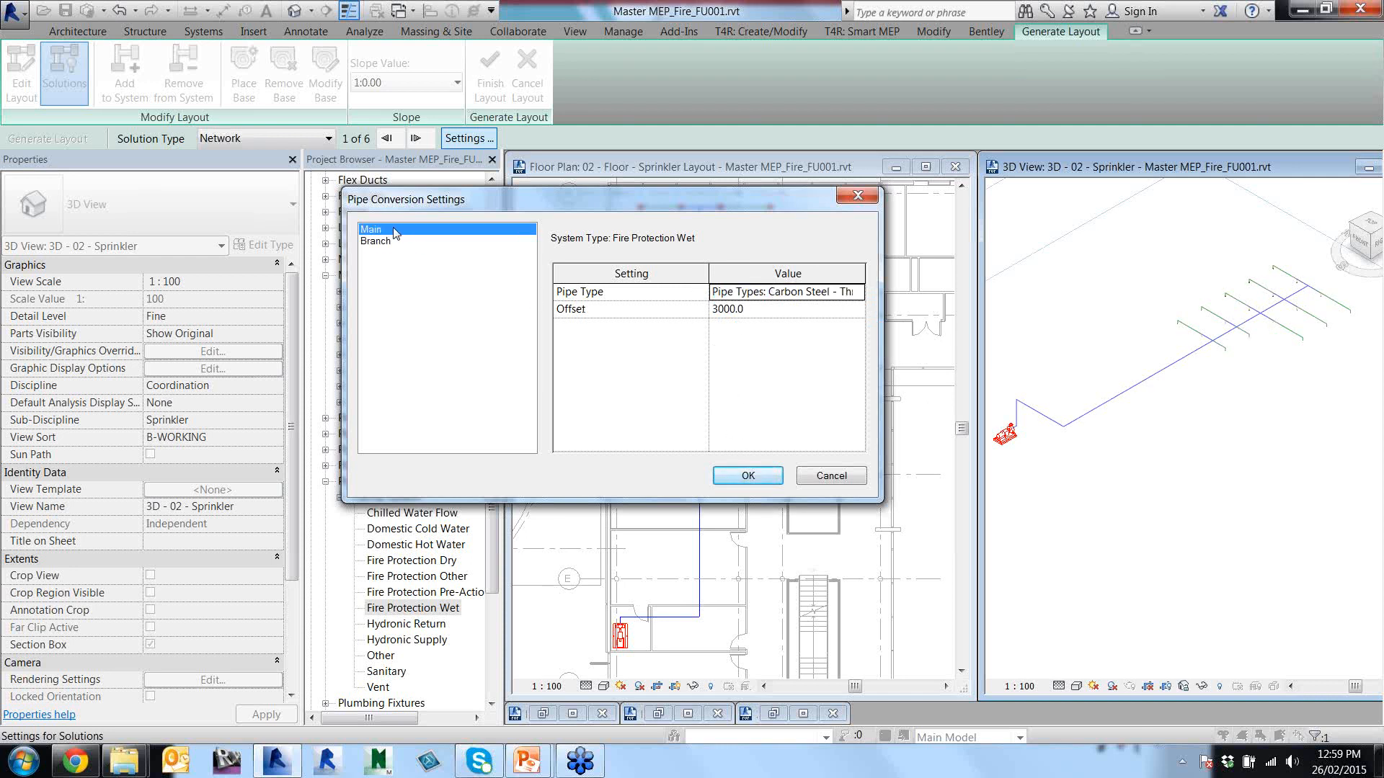
Review and accept the branch pipe conversion settings, and cancel the generated pipe layout.
{"action": "left_click", "coordinate": [377, 242]}
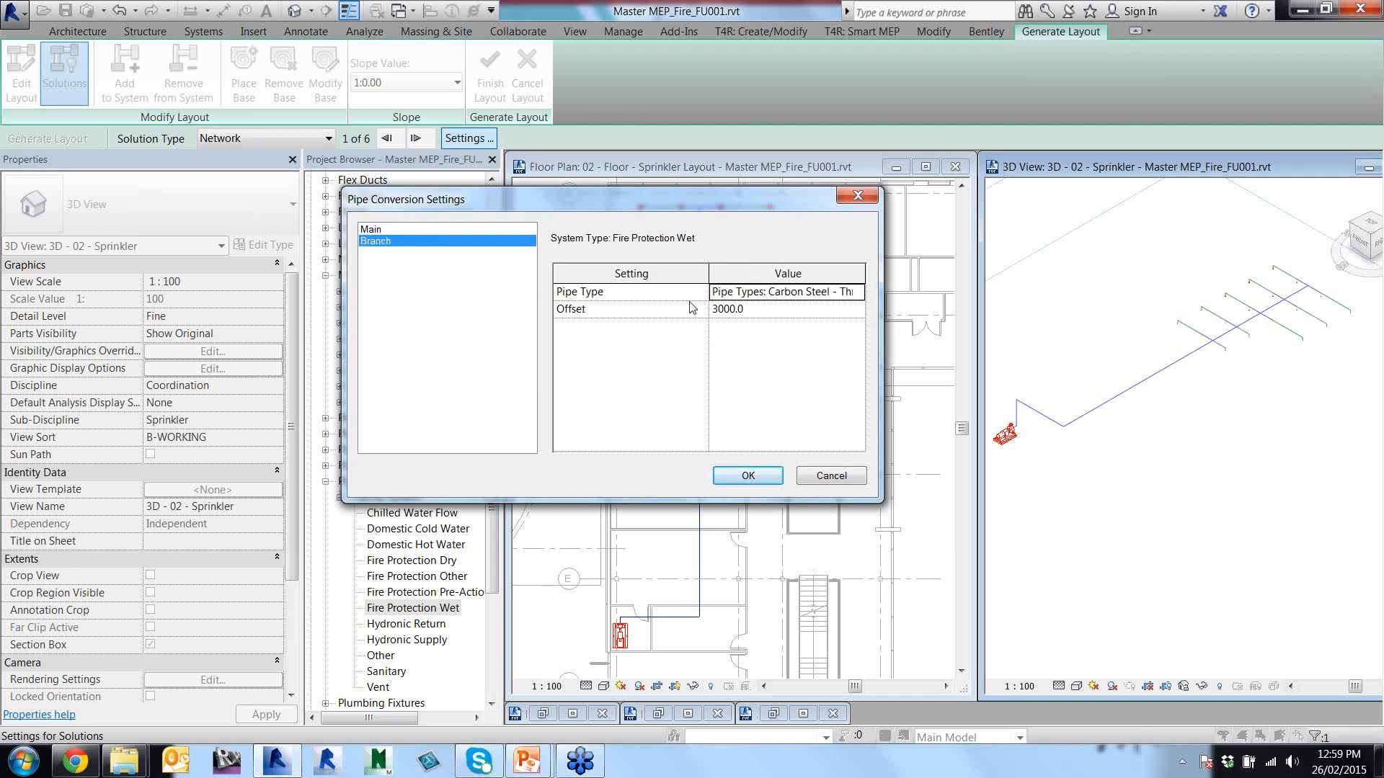
{"action": "left_click", "coordinate": [750, 477]}
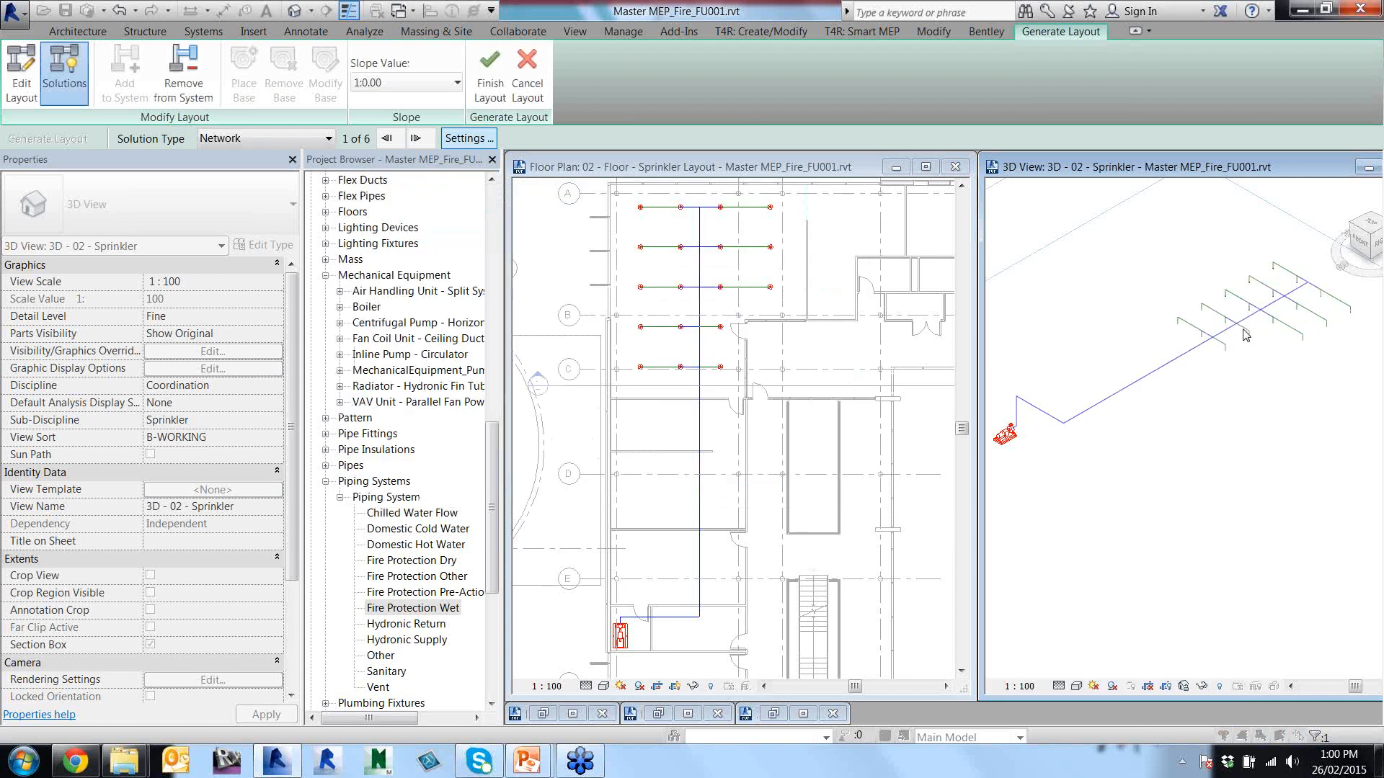
{"action": "left_click", "coordinate": [120, 11]}
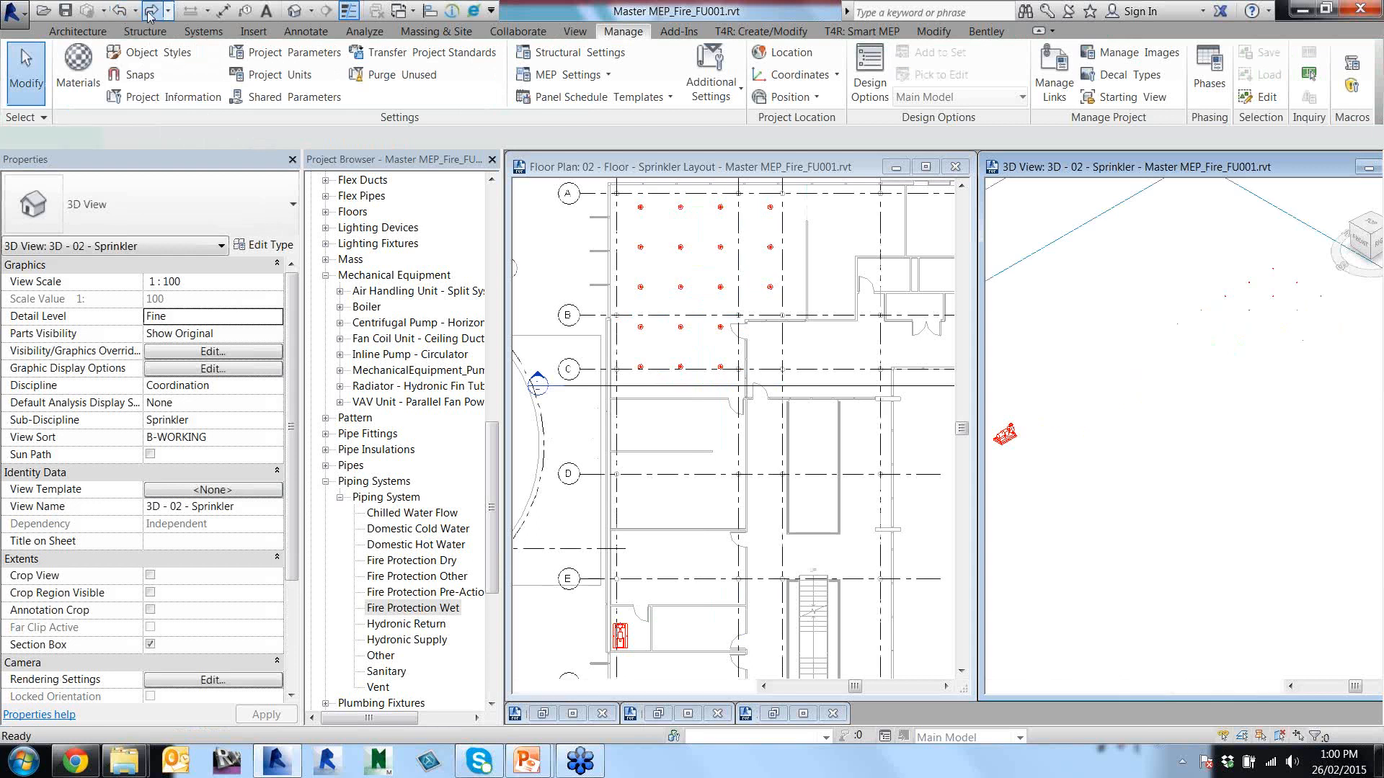
{"action": "left_click", "coordinate": [149, 13]}
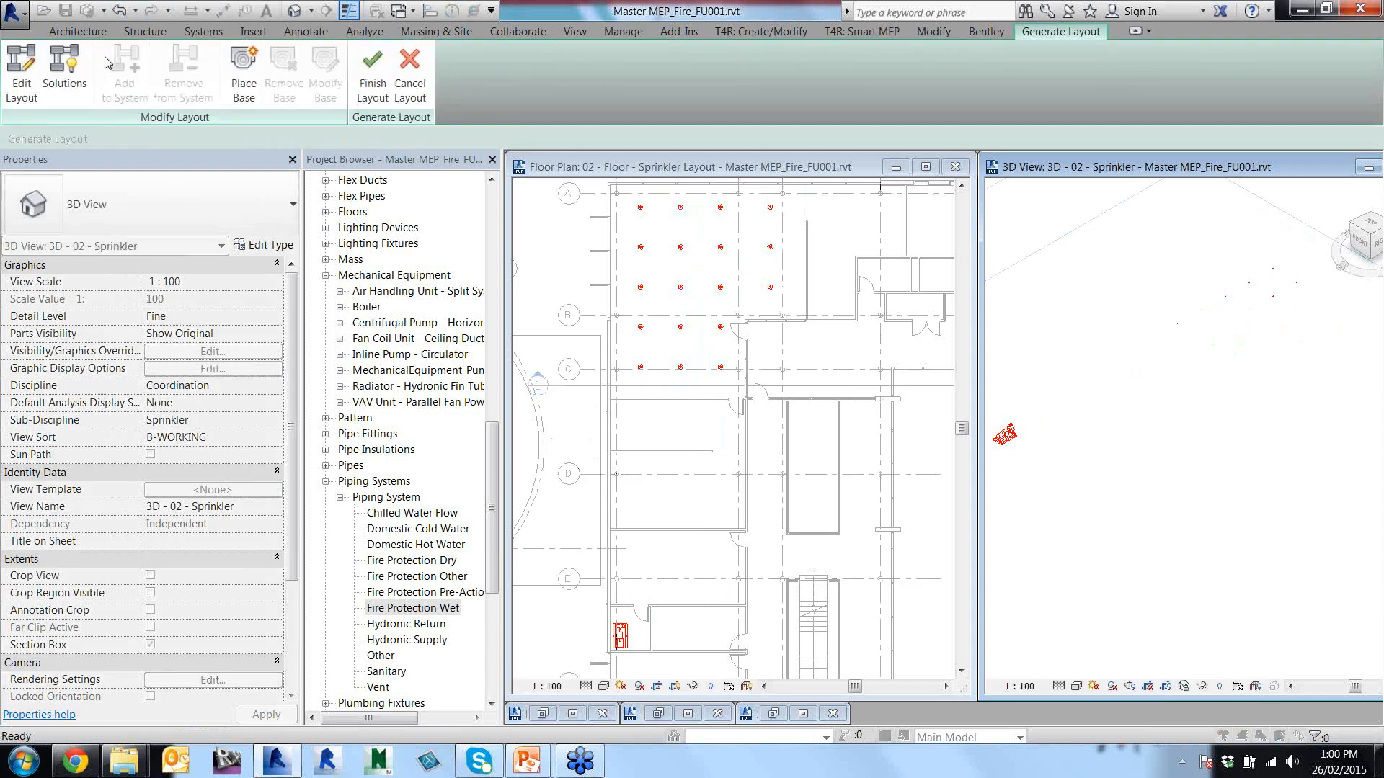
{"action": "left_click", "coordinate": [408, 97]}
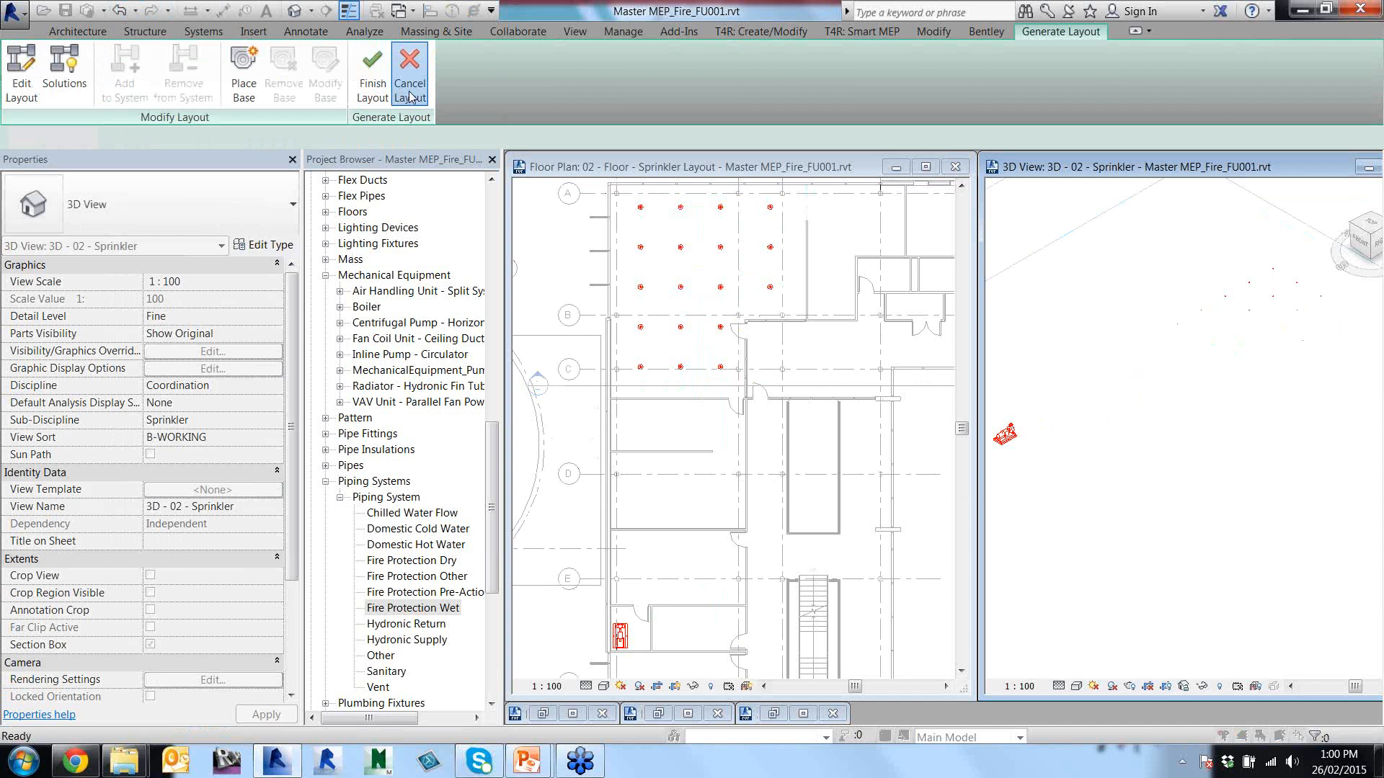
Restart Generate Layout from the westernmost sprinkler head in the second row below grid A.
{"action": "left_click", "coordinate": [638, 291]}
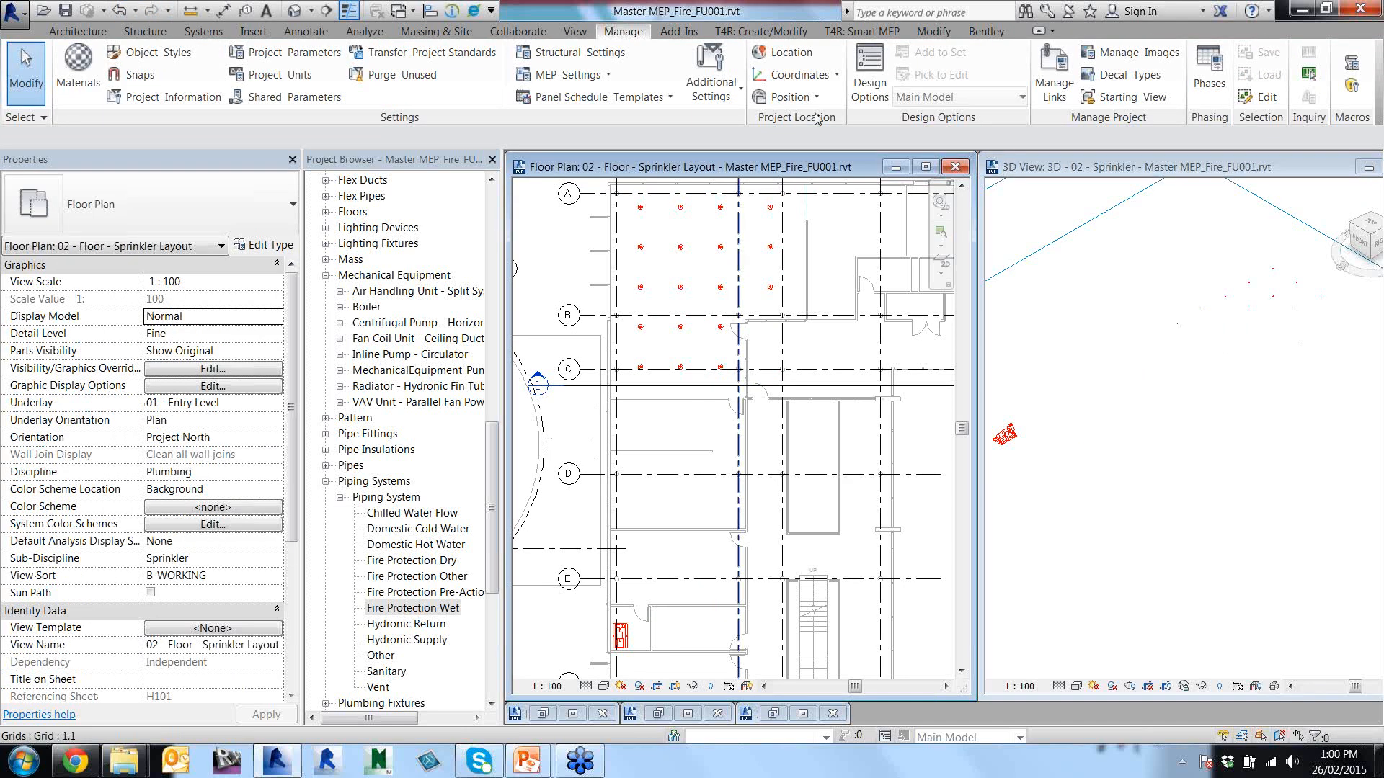
{"action": "left_click", "coordinate": [641, 247]}
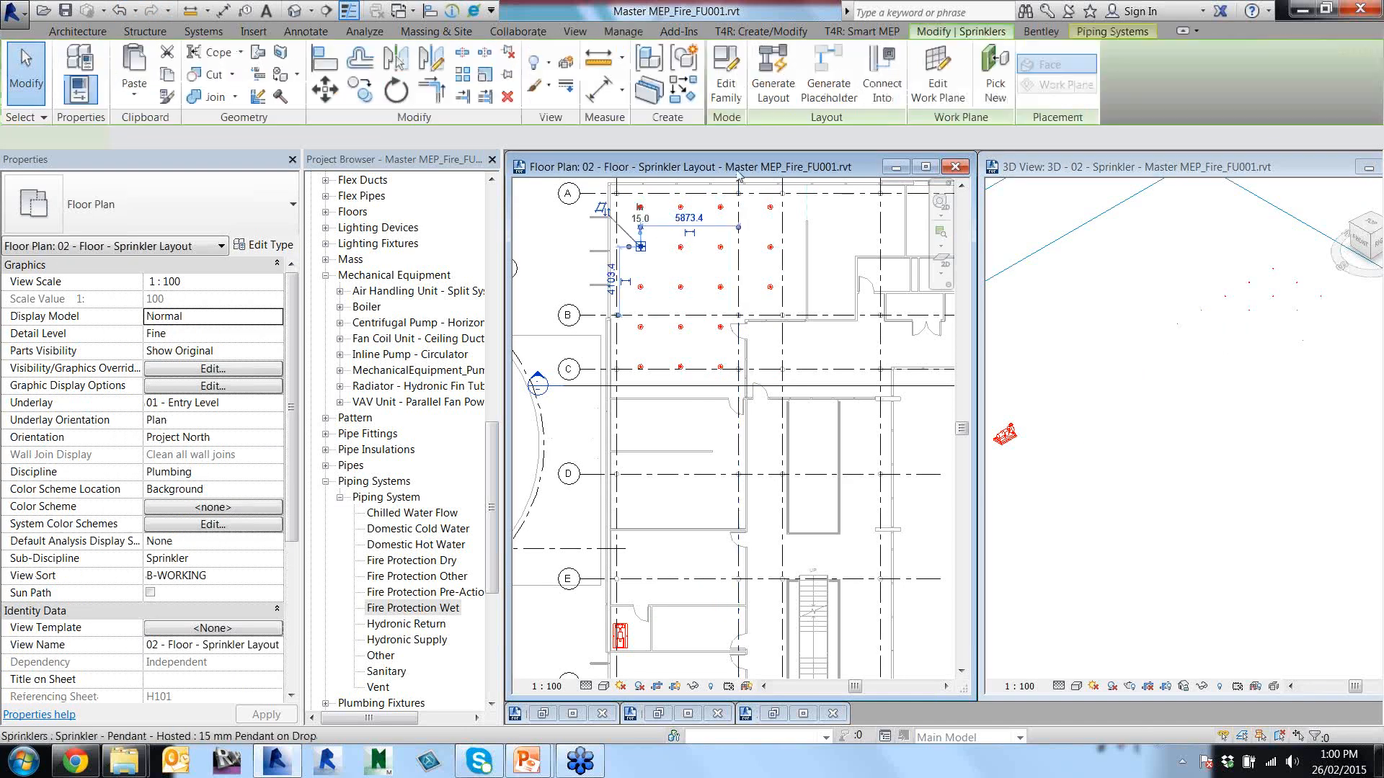
{"action": "left_click", "coordinate": [771, 79]}
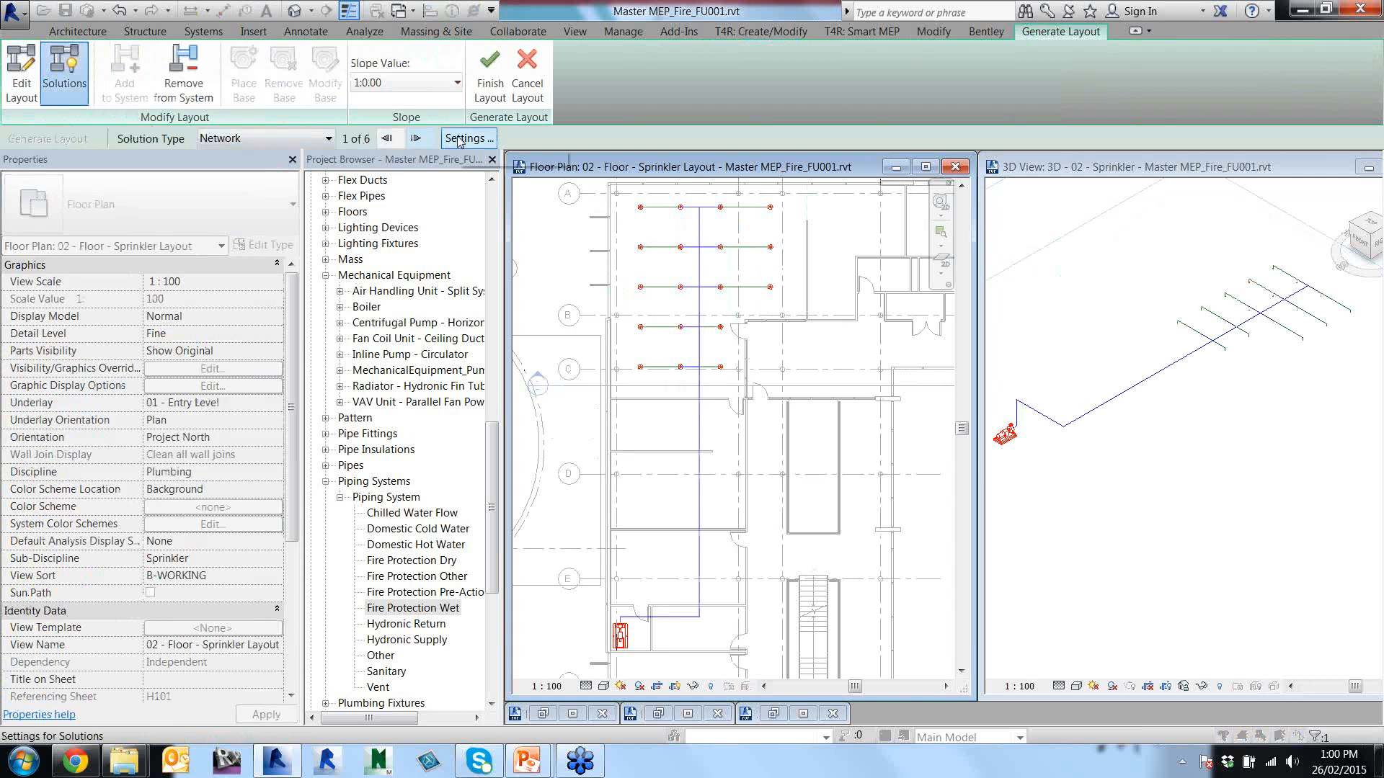
Set the offset of both the main and branch pipes to 3000 in the layout's Pipe Conversion Settings.
{"action": "left_click", "coordinate": [1247, 344]}
{"action": "scroll", "coordinate": [1218, 374], "scroll_direction": "up", "scroll_amount": 5}
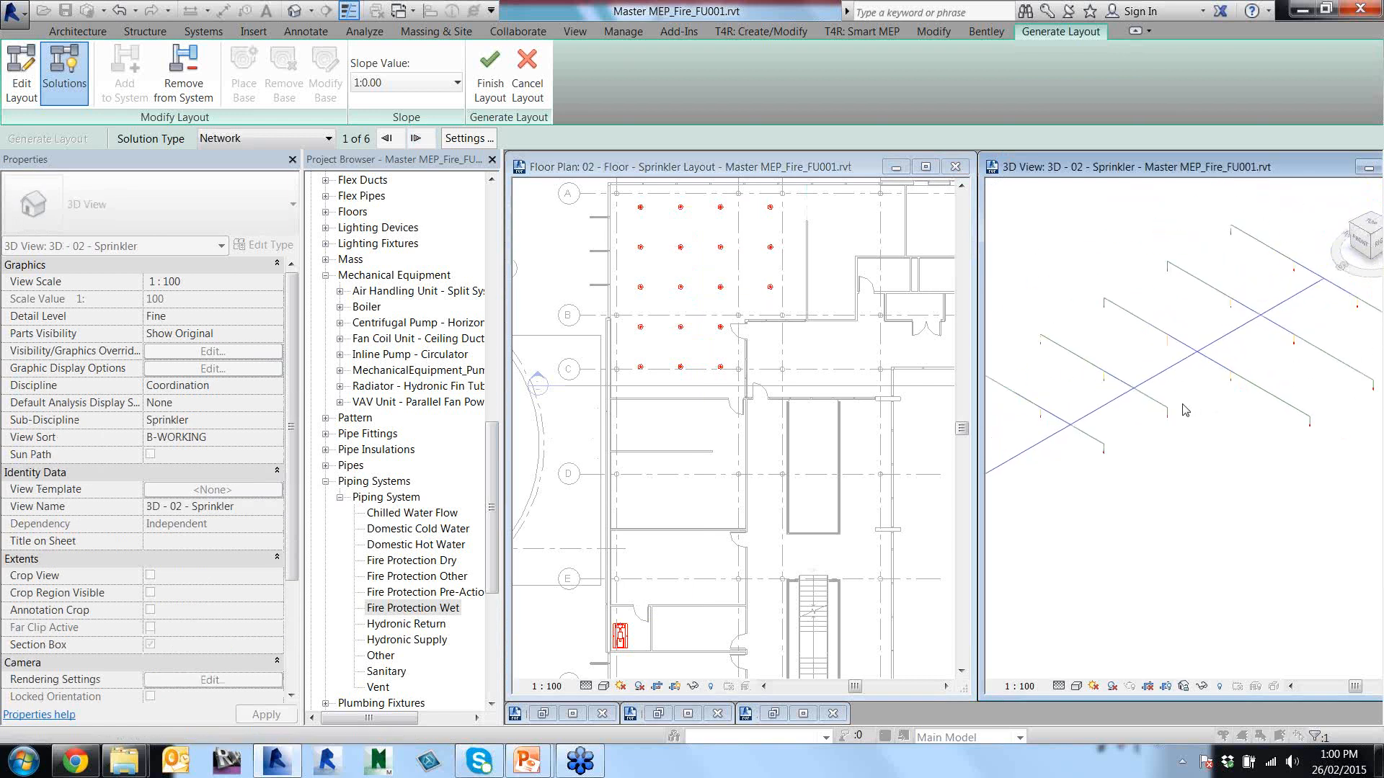
{"action": "scroll", "coordinate": [1184, 410], "scroll_direction": "up", "scroll_amount": 2}
{"action": "scroll", "coordinate": [1169, 427], "scroll_direction": "up", "scroll_amount": 2}
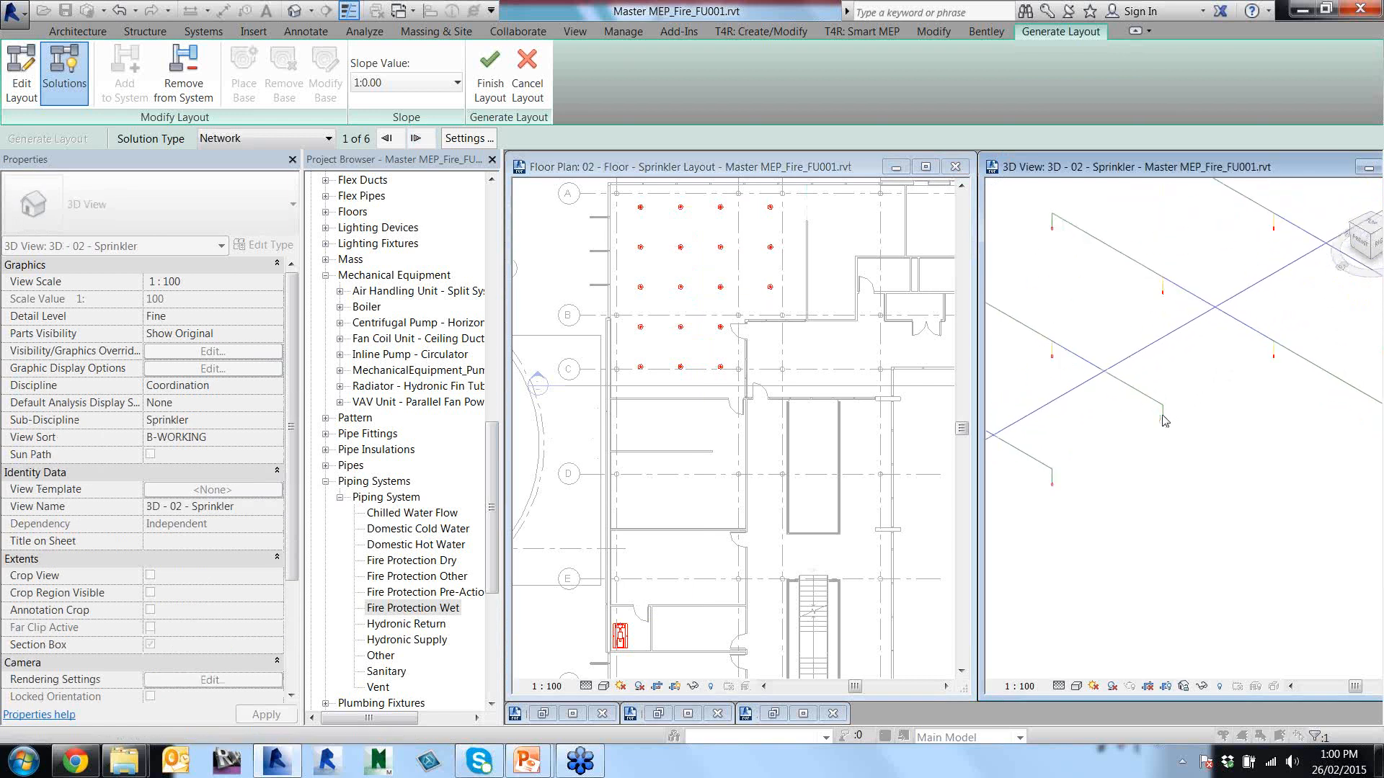
{"action": "left_click", "coordinate": [464, 141]}
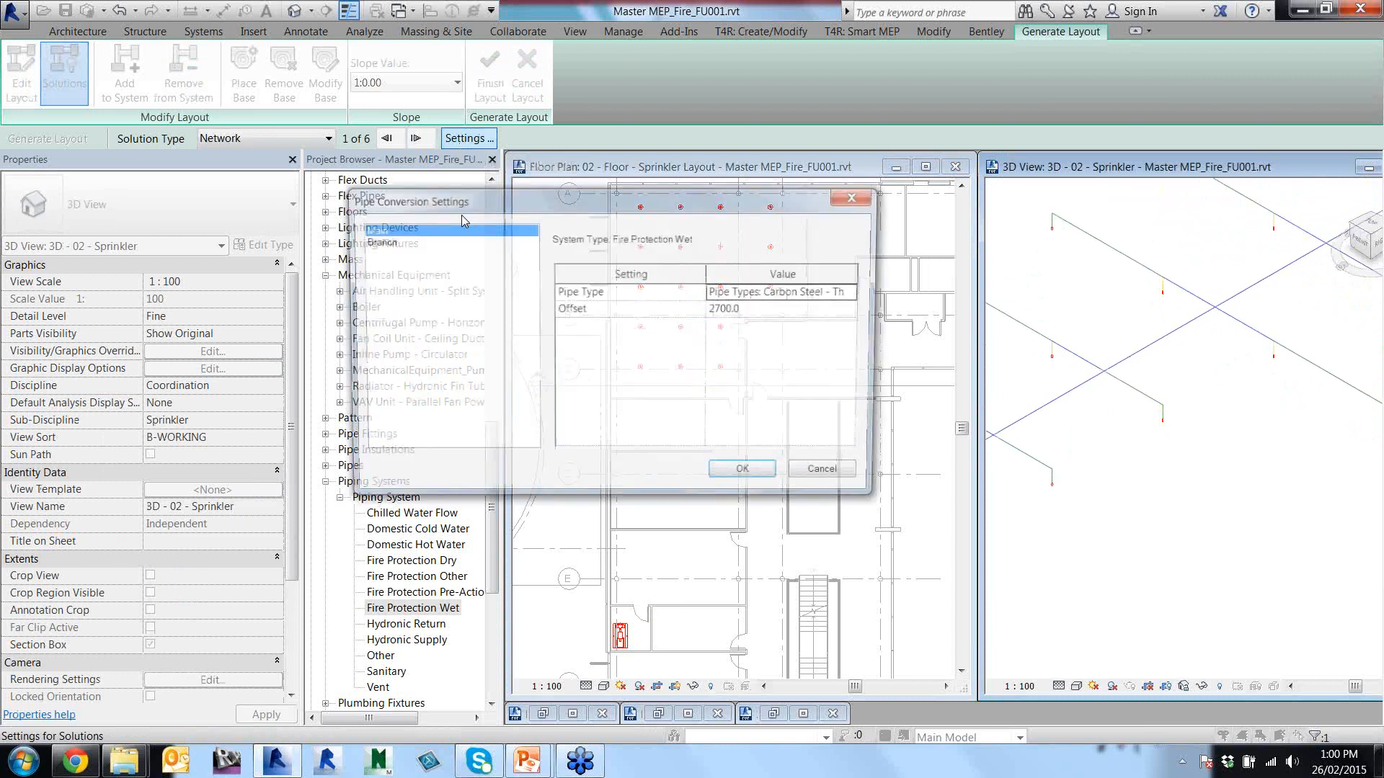
{"action": "left_click", "coordinate": [768, 313]}
{"action": "type", "text": "3"}
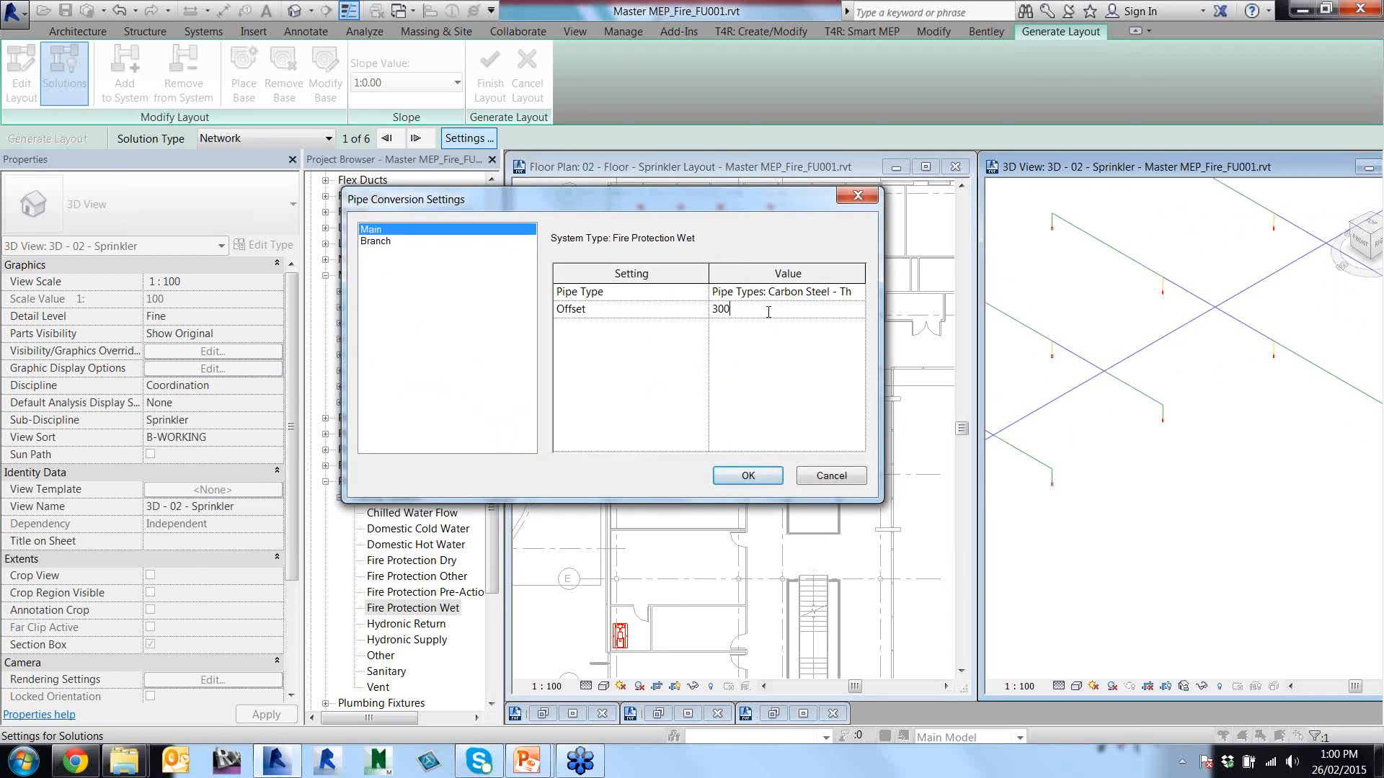
{"action": "left_click", "coordinate": [423, 243]}
{"action": "left_click", "coordinate": [762, 311]}
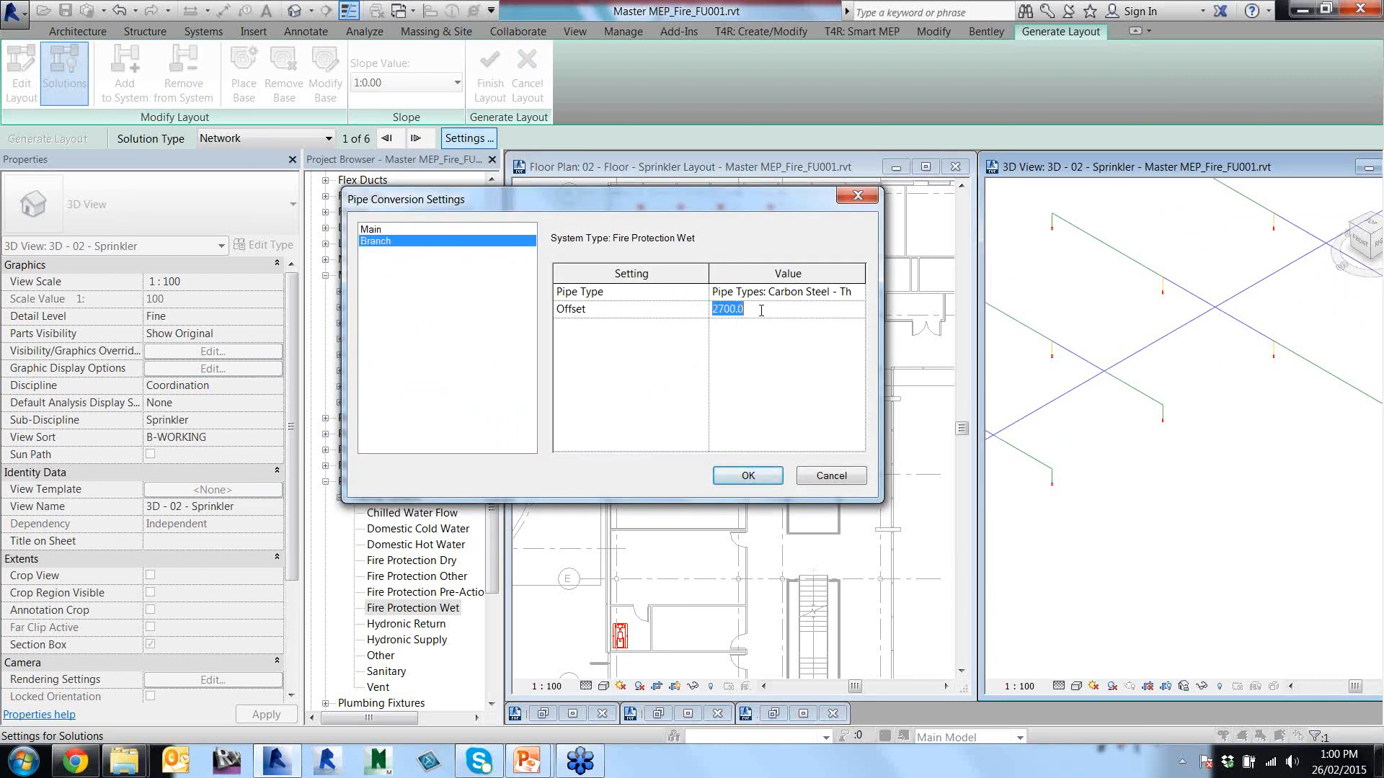
{"action": "type", "text": "3000"}
{"action": "left_click", "coordinate": [777, 477]}
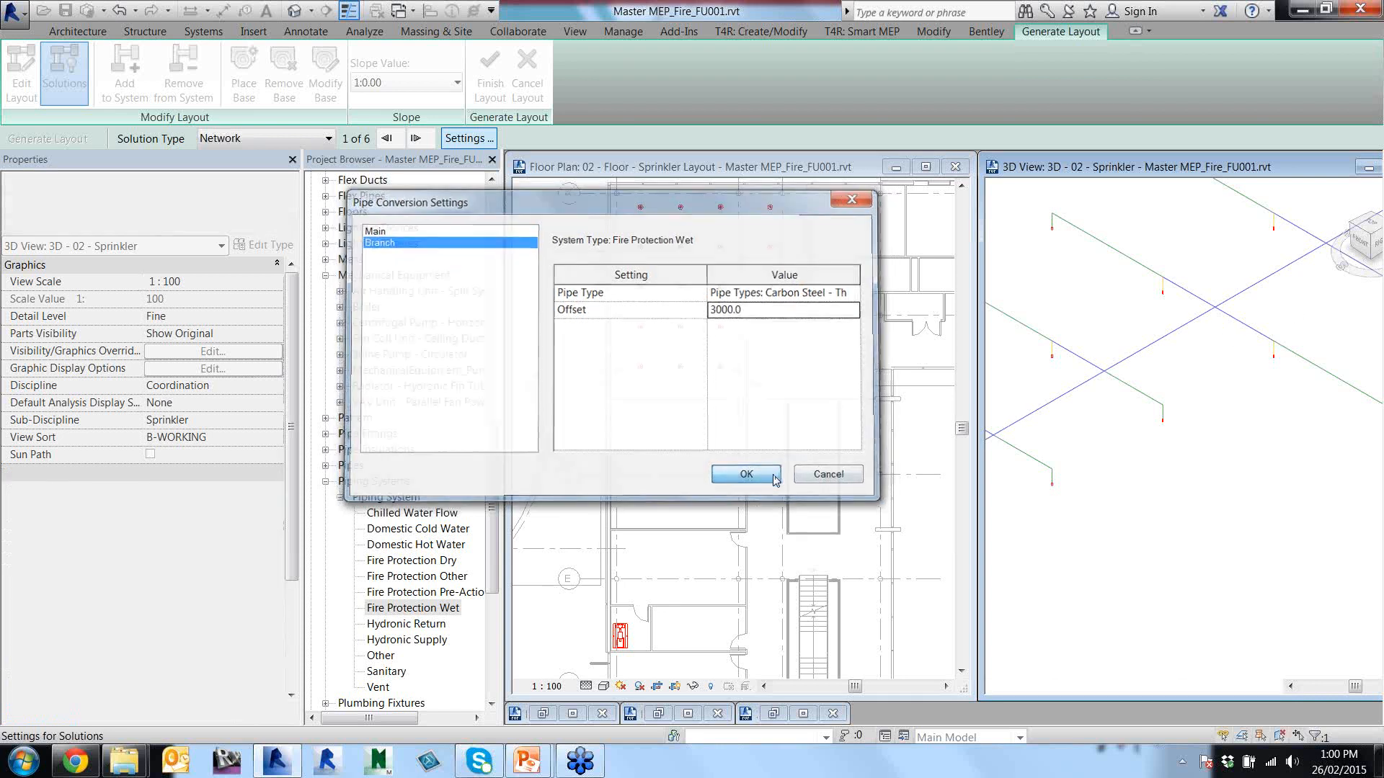
Edit the layout by moving the long main run east, between the third and fourth sprinkler columns, and finish the layout.
{"action": "scroll", "coordinate": [1159, 350], "scroll_direction": "down", "scroll_amount": 3}
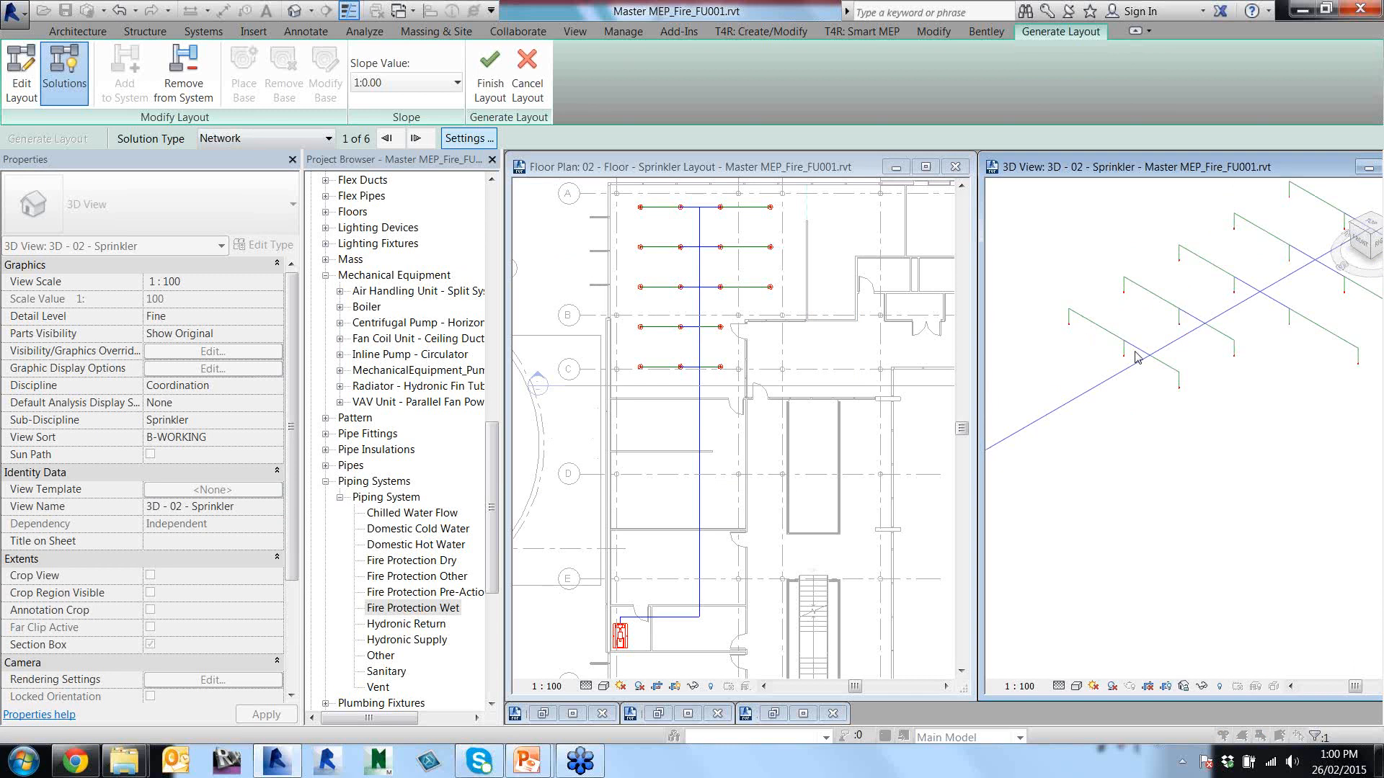
{"action": "scroll", "coordinate": [1135, 354], "scroll_direction": "down", "scroll_amount": 3}
{"action": "middle_click_drag", "start_coordinate": [1161, 372], "coordinate": [1199, 343]}
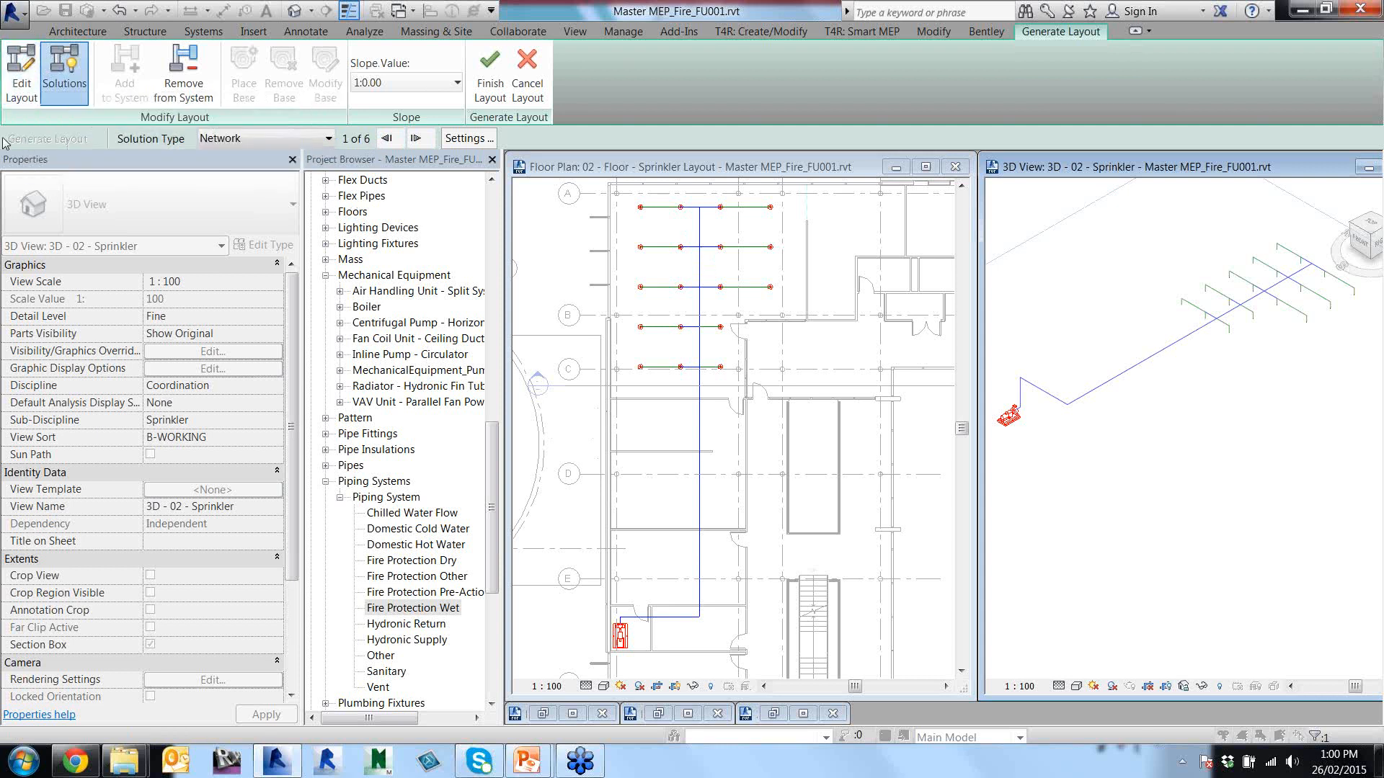
{"action": "left_click", "coordinate": [18, 69]}
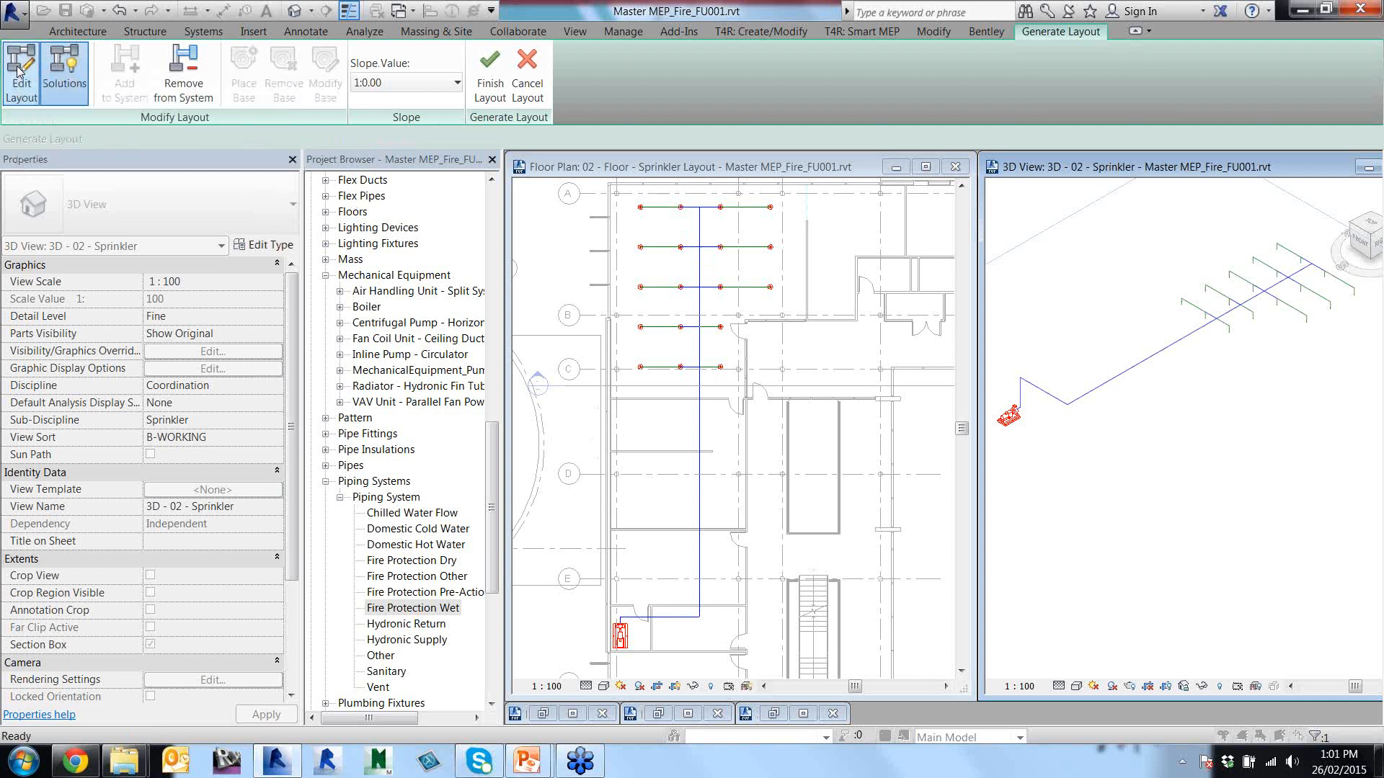
{"action": "left_click", "coordinate": [699, 304]}
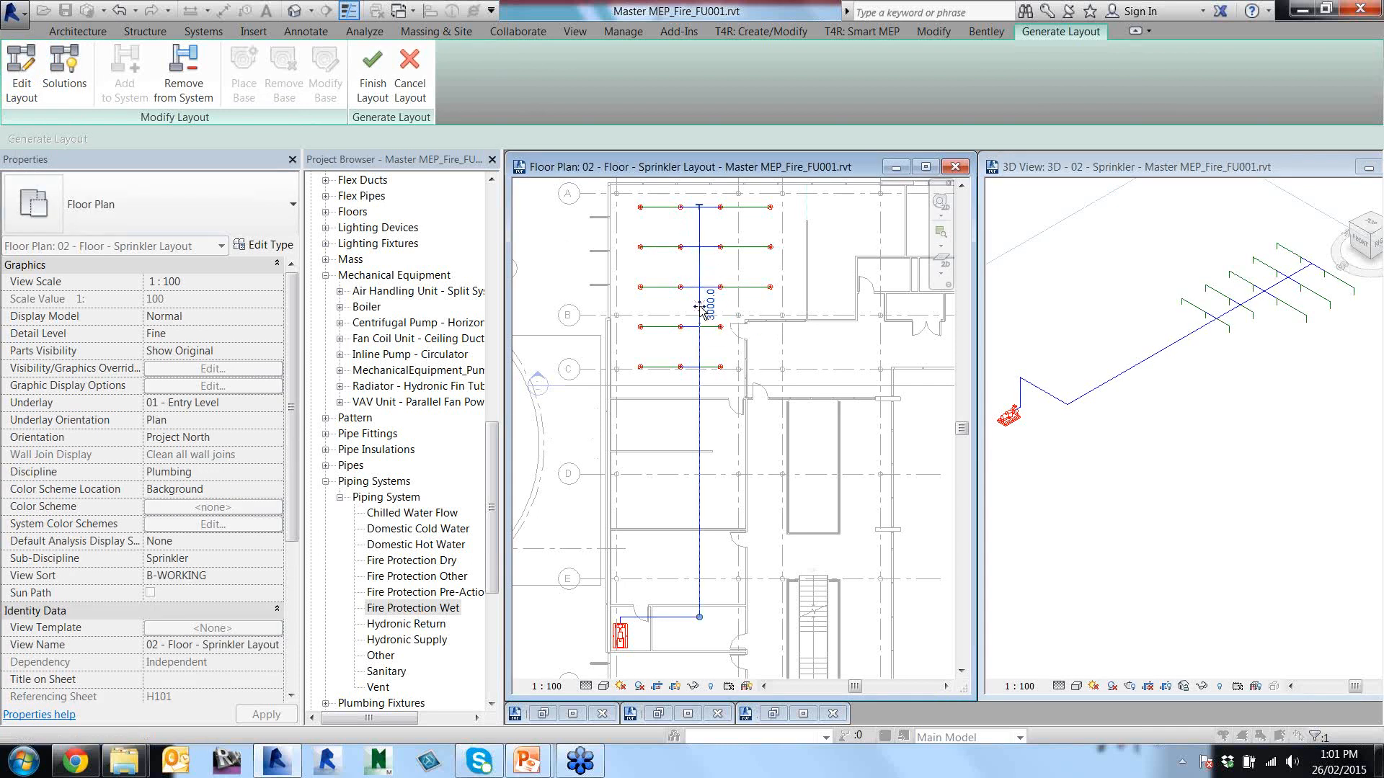
{"action": "left_click_drag", "start_coordinate": [699, 306], "coordinate": [744, 317]}
{"action": "left_click", "coordinate": [721, 307]}
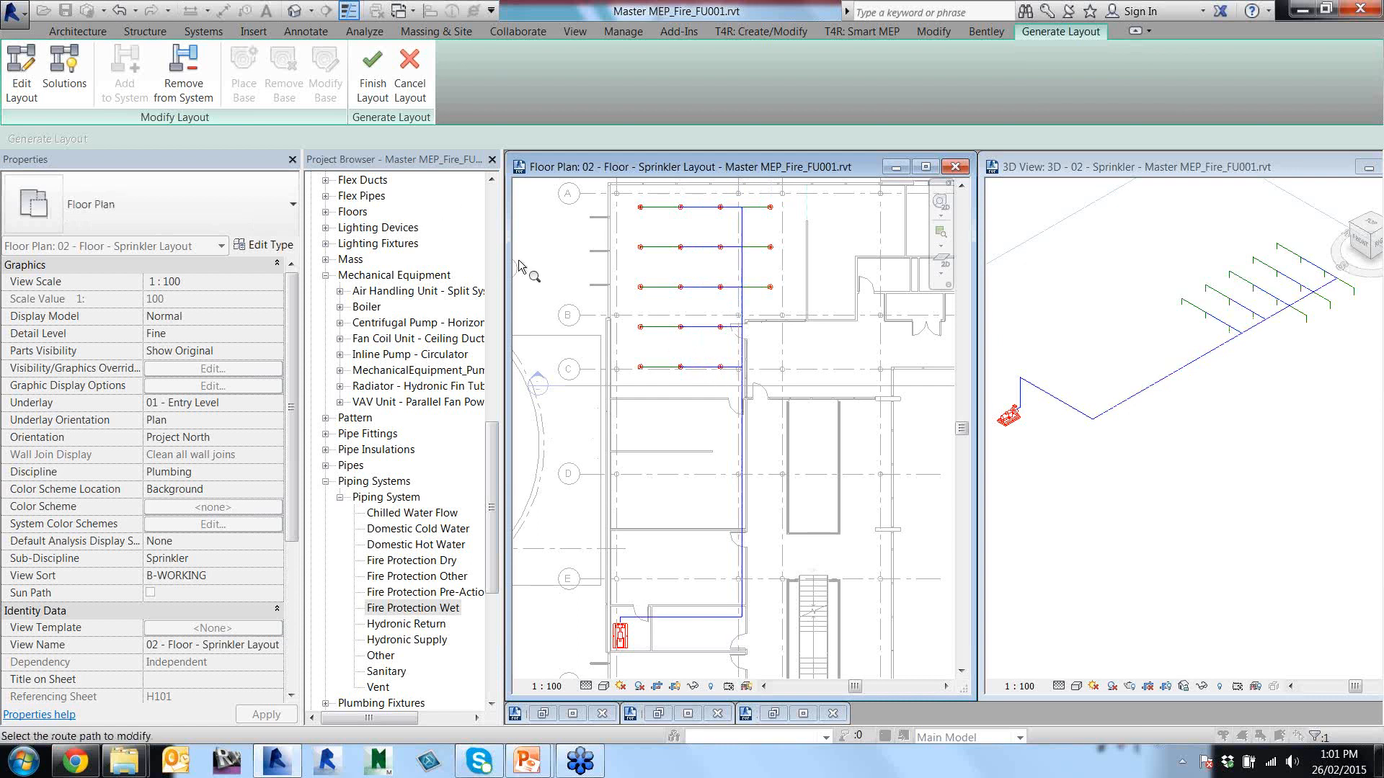
{"action": "left_click", "coordinate": [370, 69]}
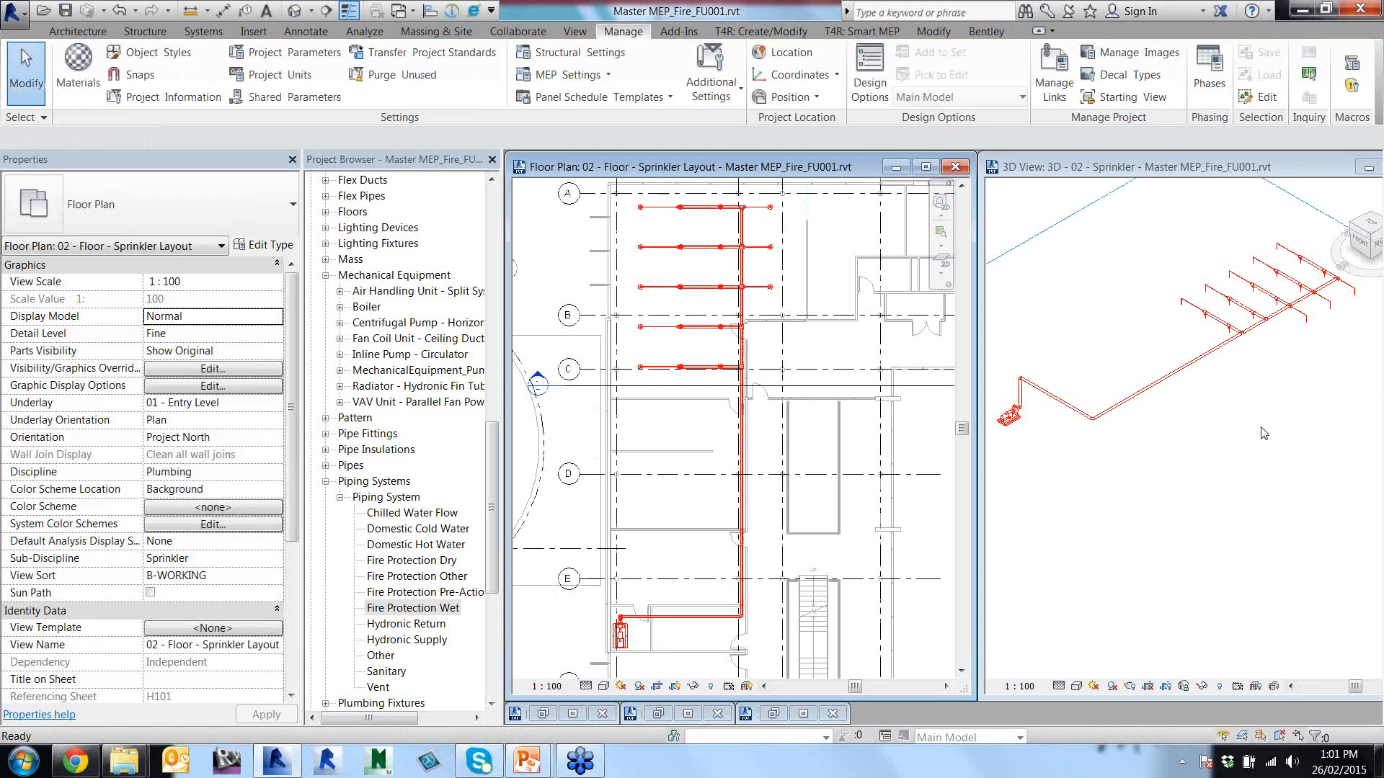
Examine the generated sprinkler mains, branches, fittings and drops in the 3D view.
{"action": "left_click", "coordinate": [1126, 478]}
{"action": "scroll", "coordinate": [1205, 319], "scroll_direction": "up", "scroll_amount": 5}
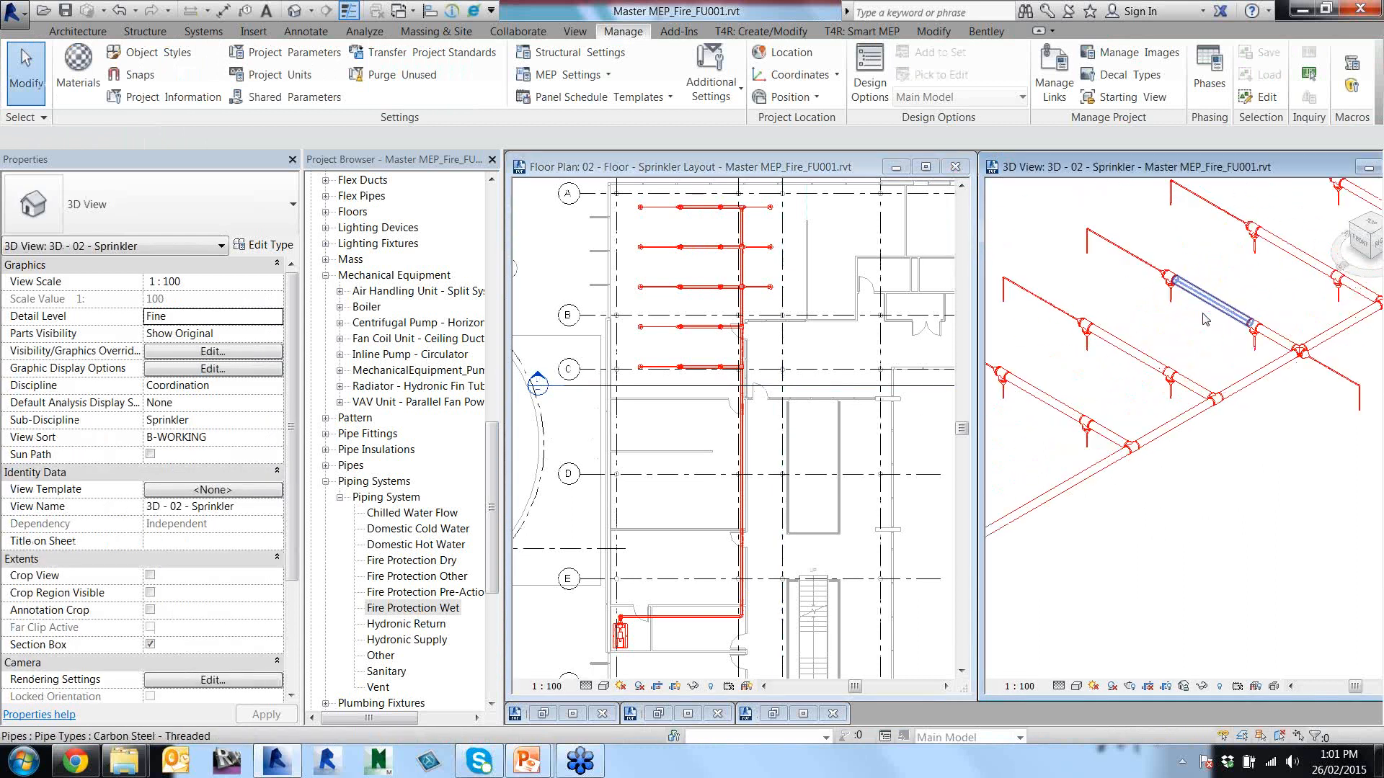
{"action": "scroll", "coordinate": [1205, 320], "scroll_direction": "up", "scroll_amount": 3}
{"action": "scroll", "coordinate": [1144, 380], "scroll_direction": "down", "scroll_amount": 3}
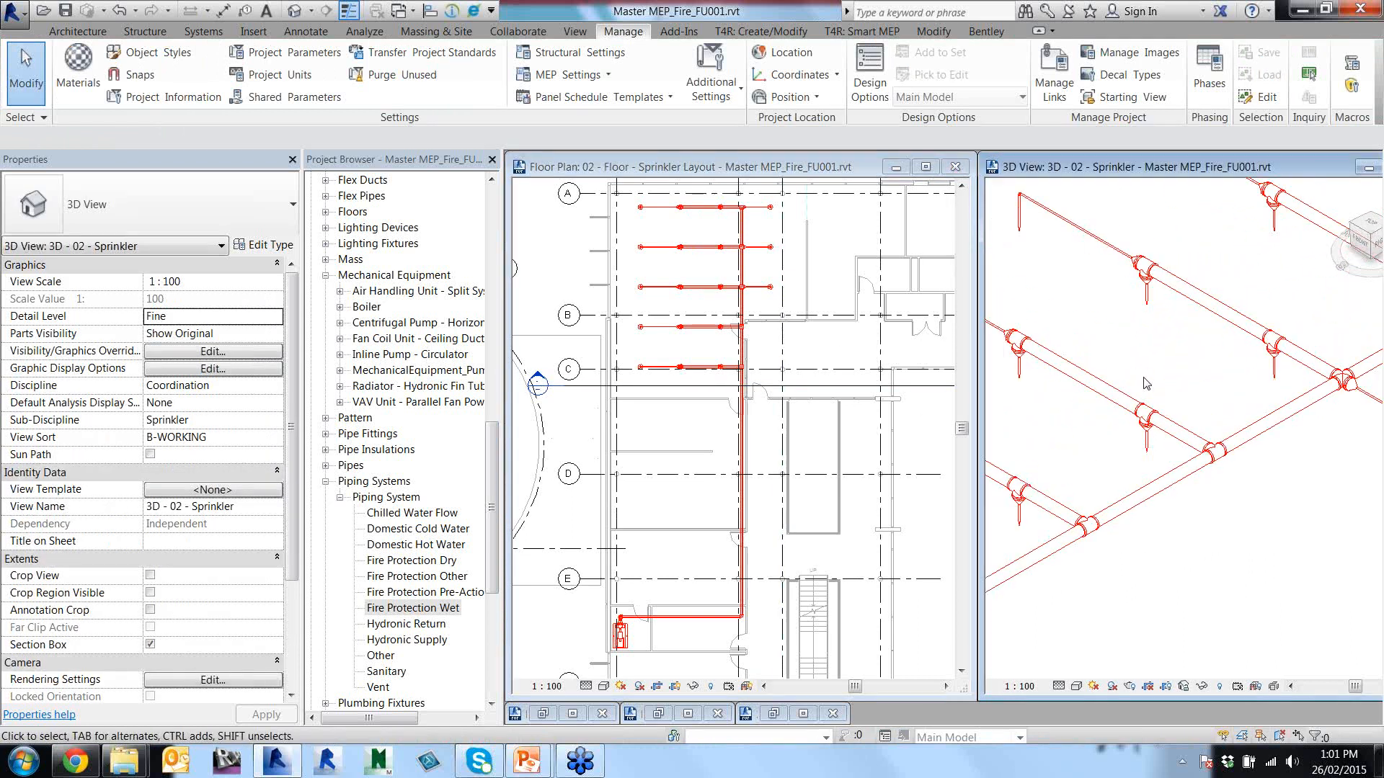
{"action": "scroll", "coordinate": [1189, 408], "scroll_direction": "down", "scroll_amount": 2}
{"action": "middle_click_drag", "start_coordinate": [1267, 402], "coordinate": [1201, 387]}
{"action": "scroll", "coordinate": [1200, 387], "scroll_direction": "up", "scroll_amount": 2}
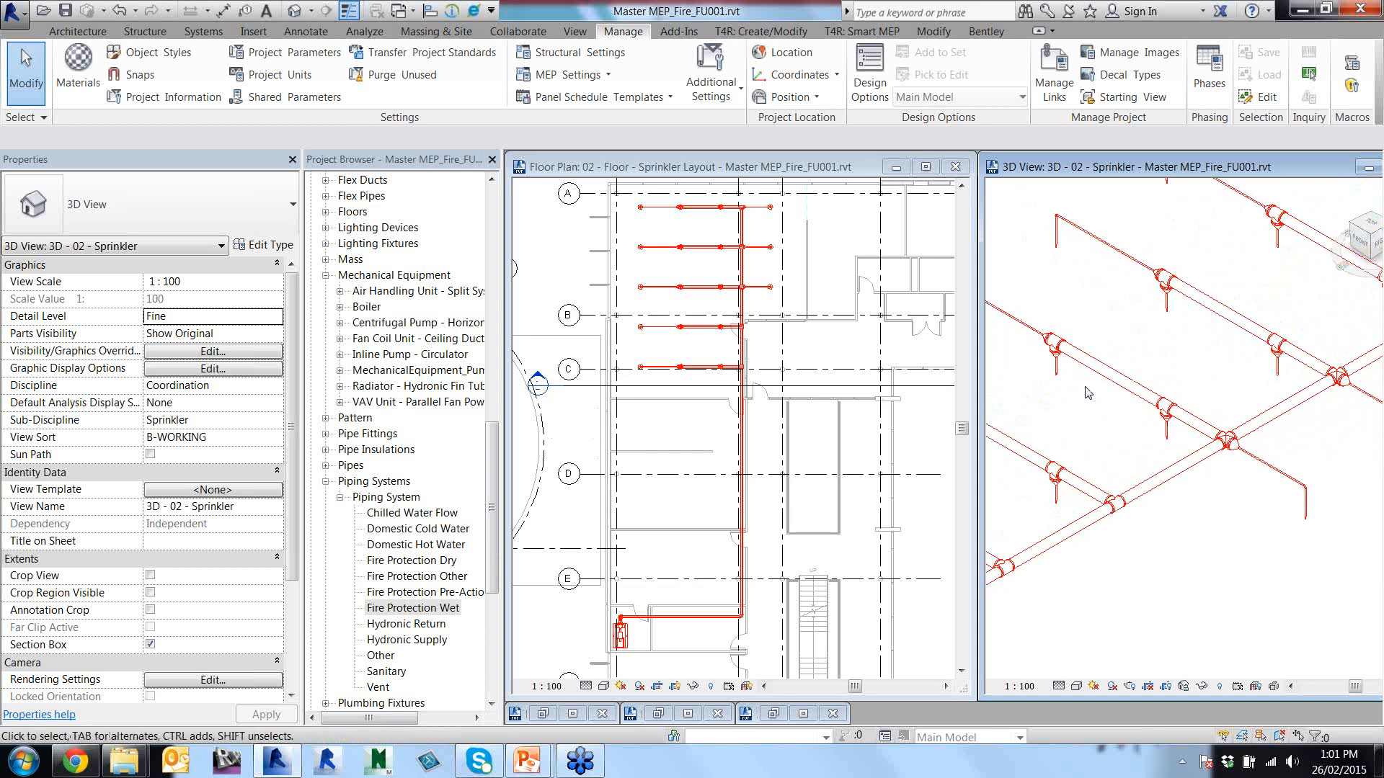
{"action": "middle_click_drag", "start_coordinate": [1079, 434], "coordinate": [1182, 395], "text": "shift"}
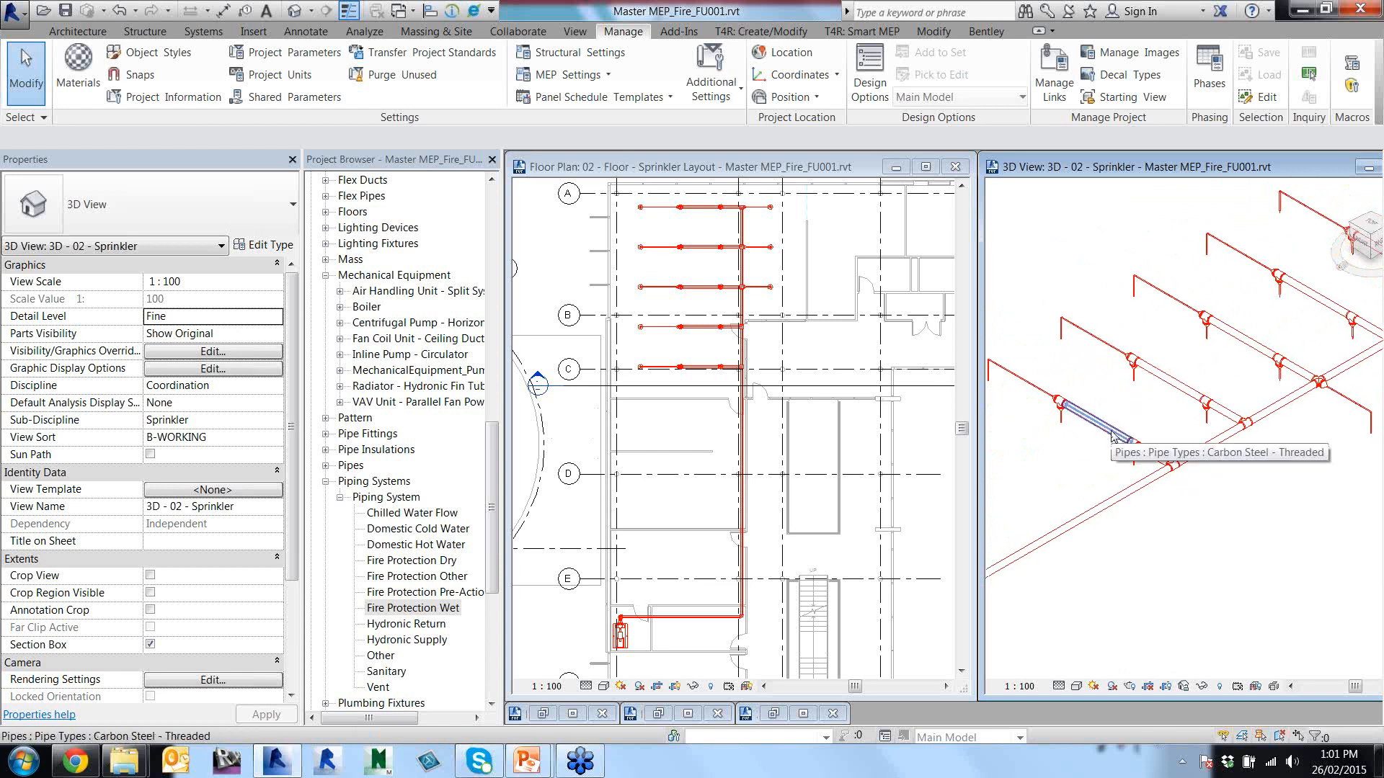
{"action": "scroll", "coordinate": [1076, 500], "scroll_direction": "down", "scroll_amount": 5}
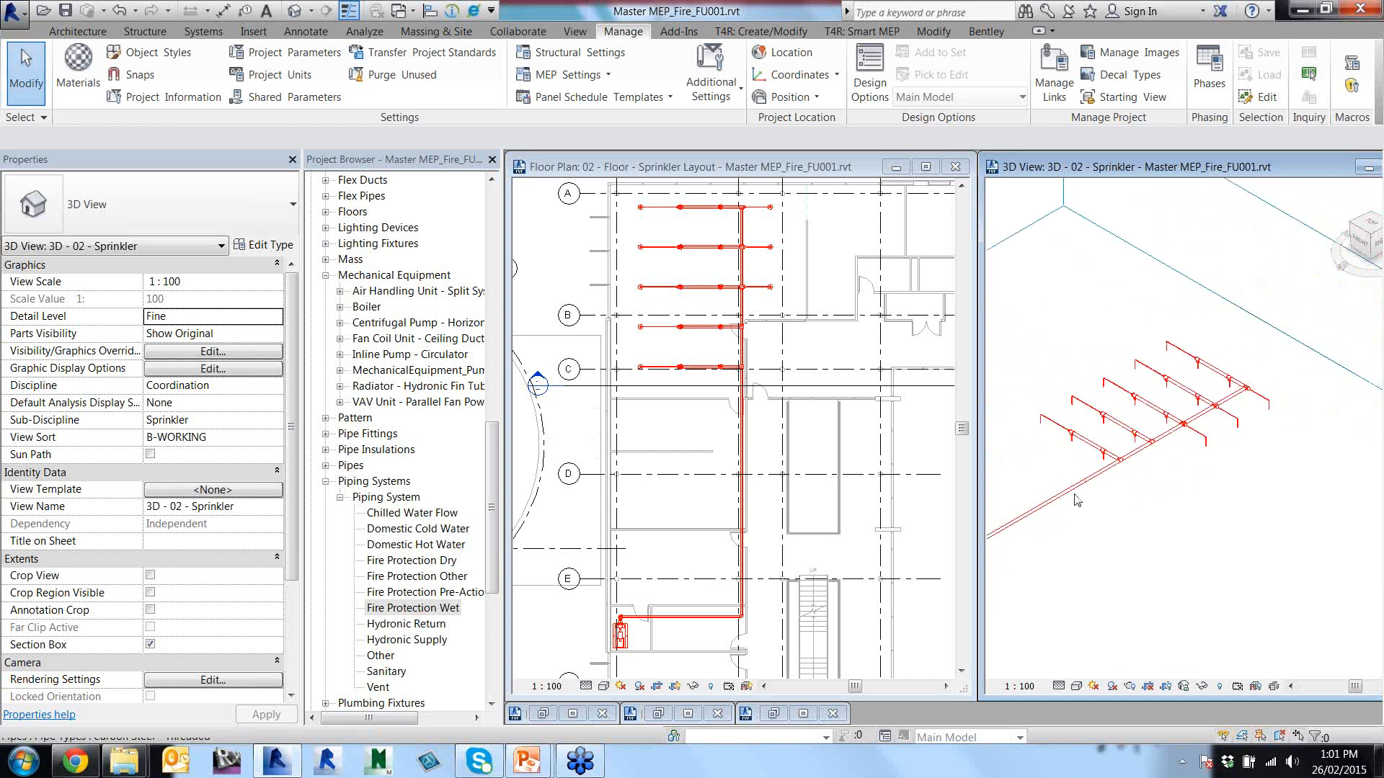
Select the connected pipe network up to the equipment, clear the selection, and inspect the main run in the 3D view.
{"action": "key", "text": "Tab"}
{"action": "key", "text": "Tab"}
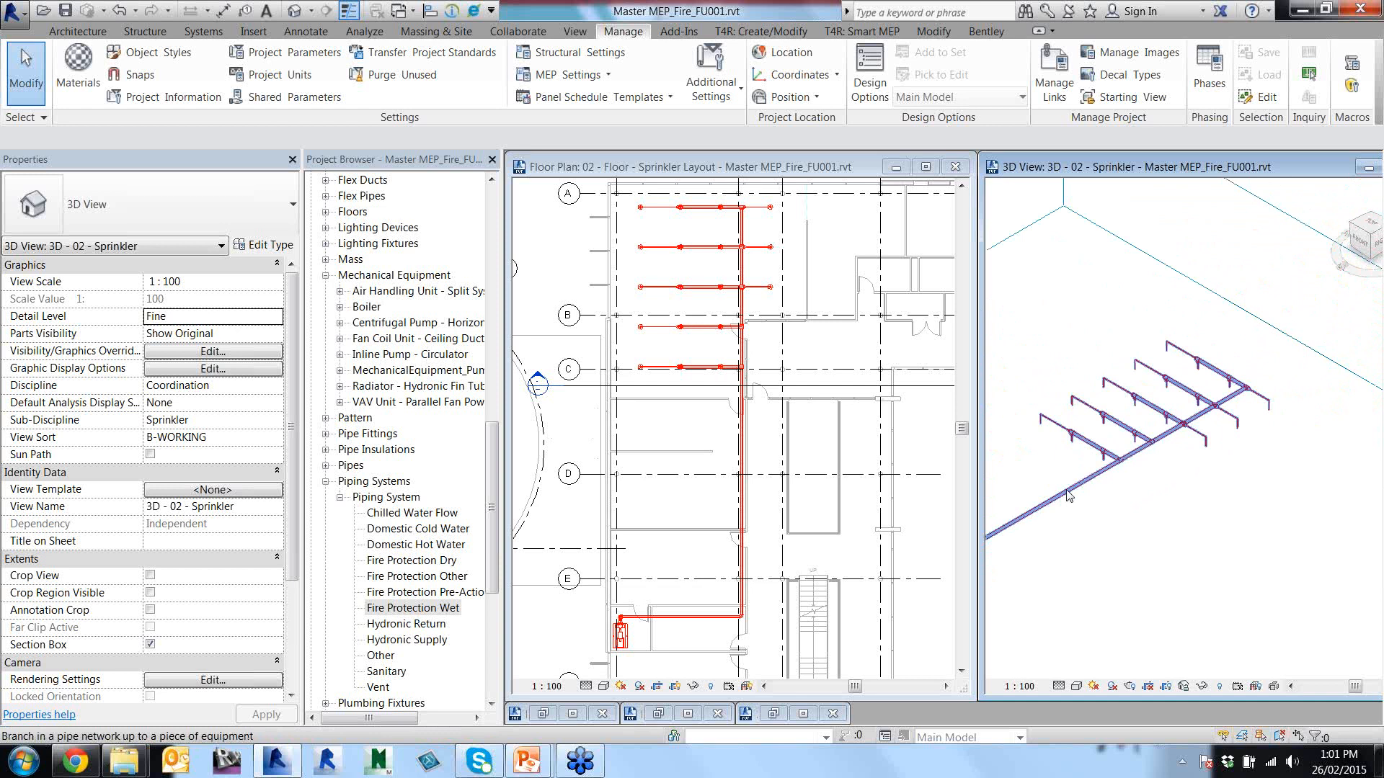
{"action": "left_click", "coordinate": [1068, 494]}
{"action": "key", "text": "Escape"}
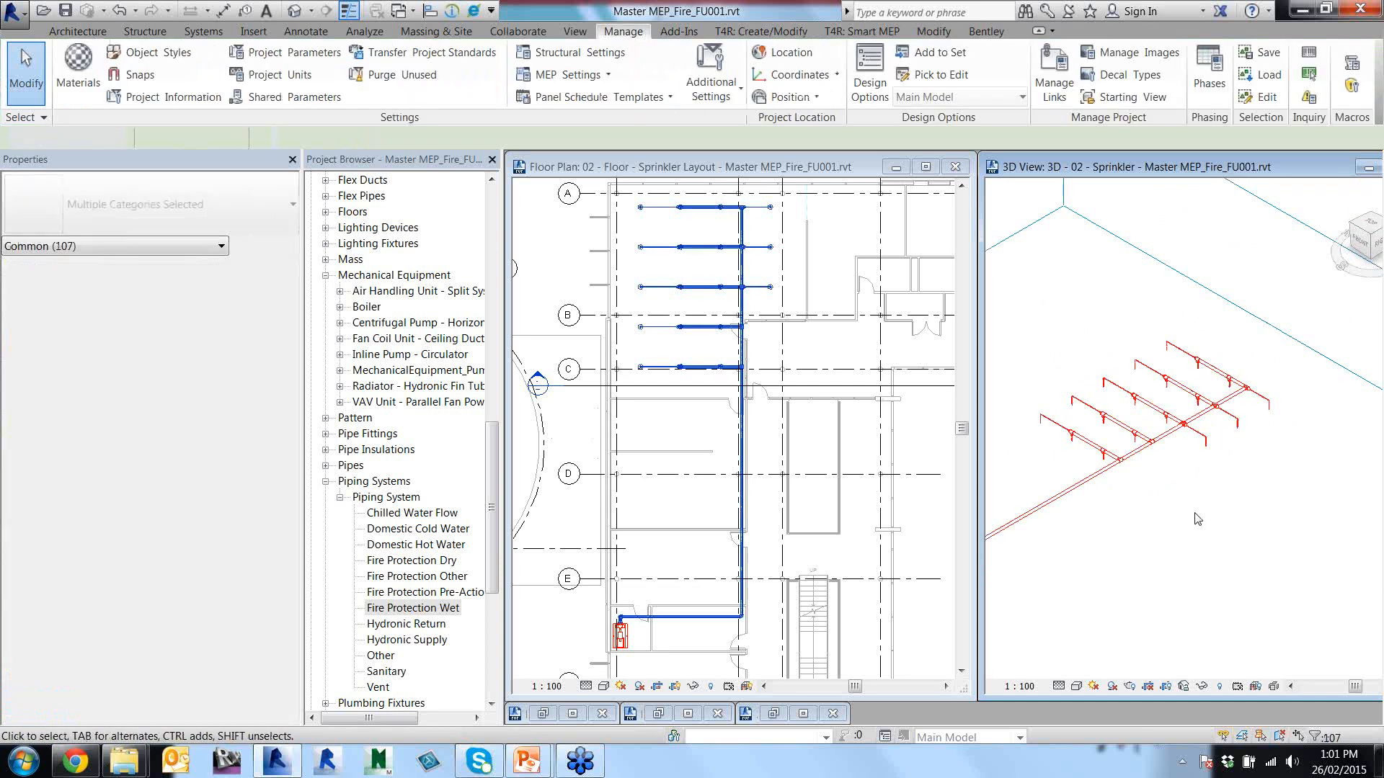
{"action": "middle_click_drag", "start_coordinate": [1154, 493], "coordinate": [1227, 466]}
{"action": "scroll", "coordinate": [1183, 481], "scroll_direction": "down", "scroll_amount": 1}
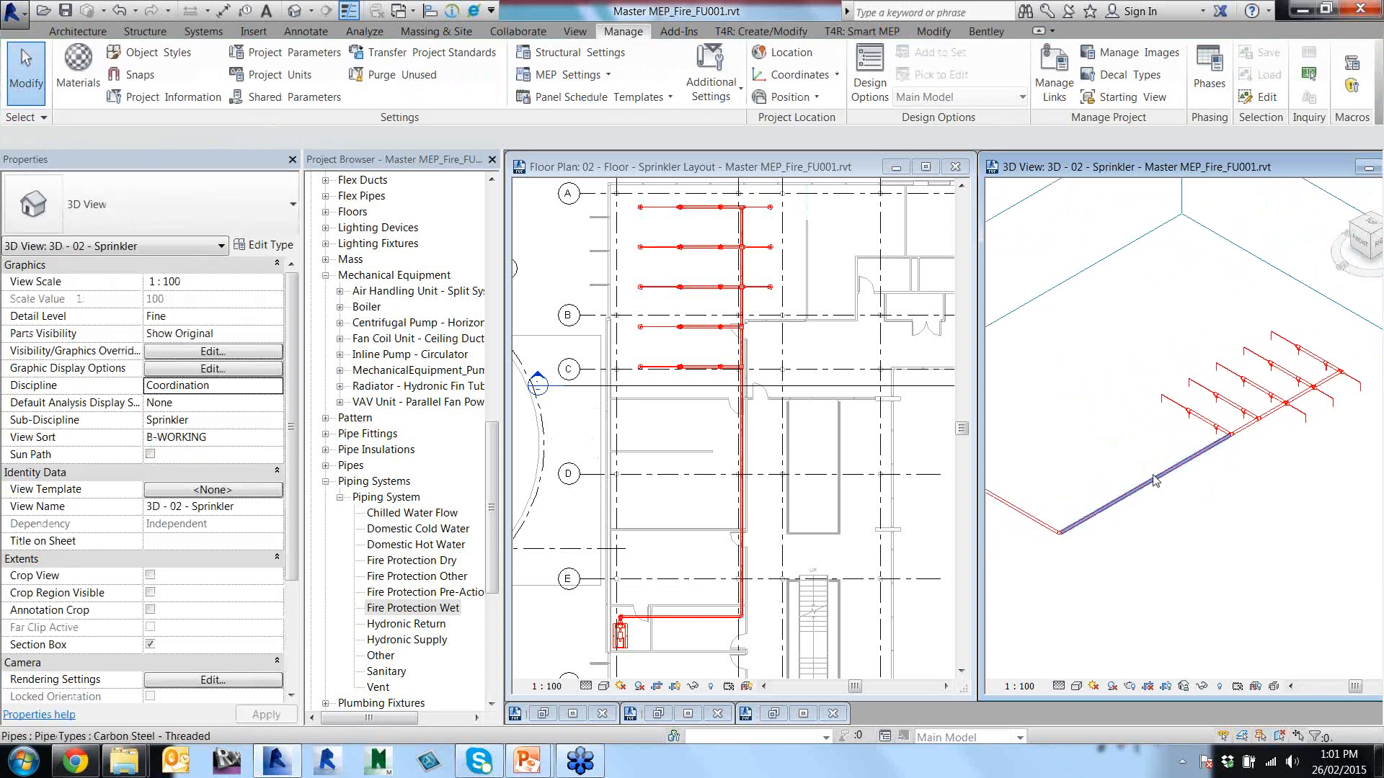
{"action": "middle_click_drag", "start_coordinate": [1254, 477], "coordinate": [1188, 487]}
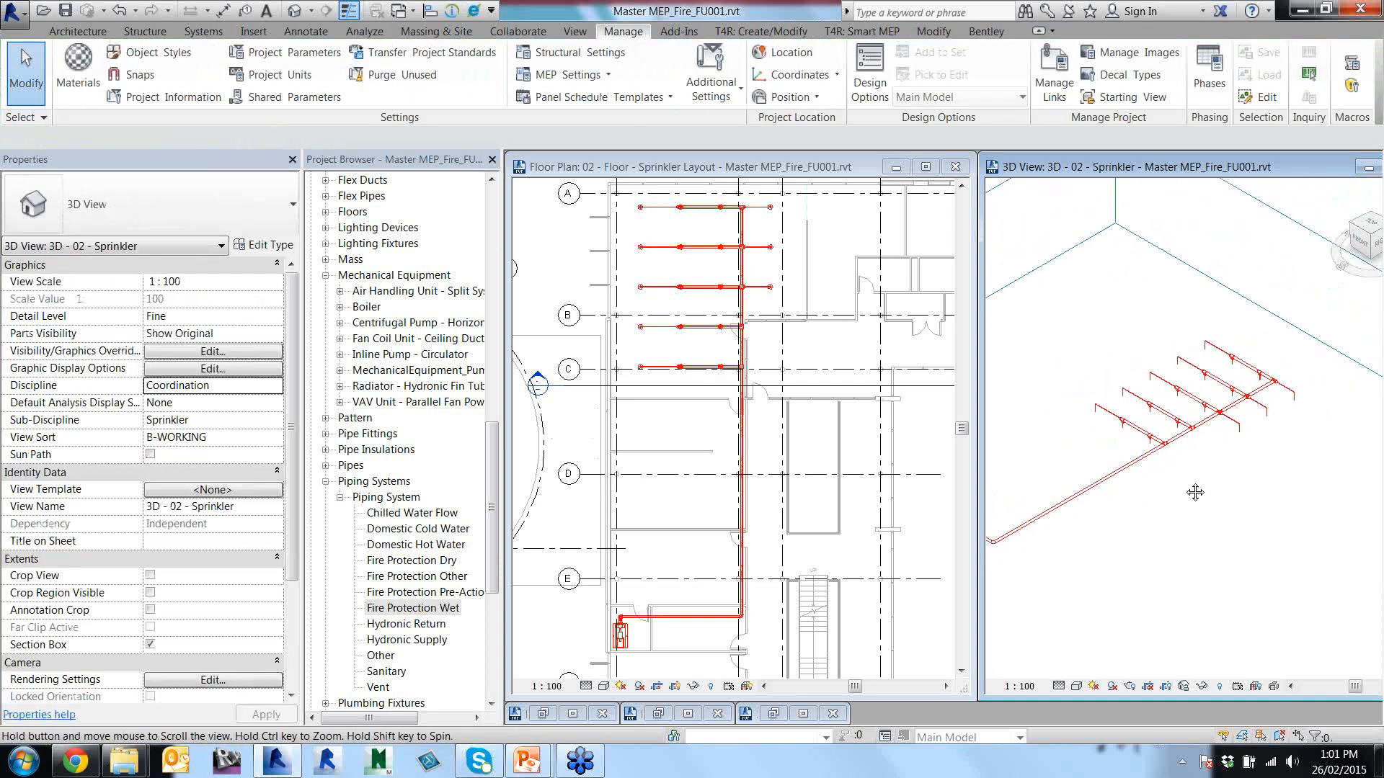
{"action": "scroll", "coordinate": [1235, 414], "scroll_direction": "up", "scroll_amount": 1}
{"action": "scroll", "coordinate": [1236, 414], "scroll_direction": "up", "scroll_amount": 1}
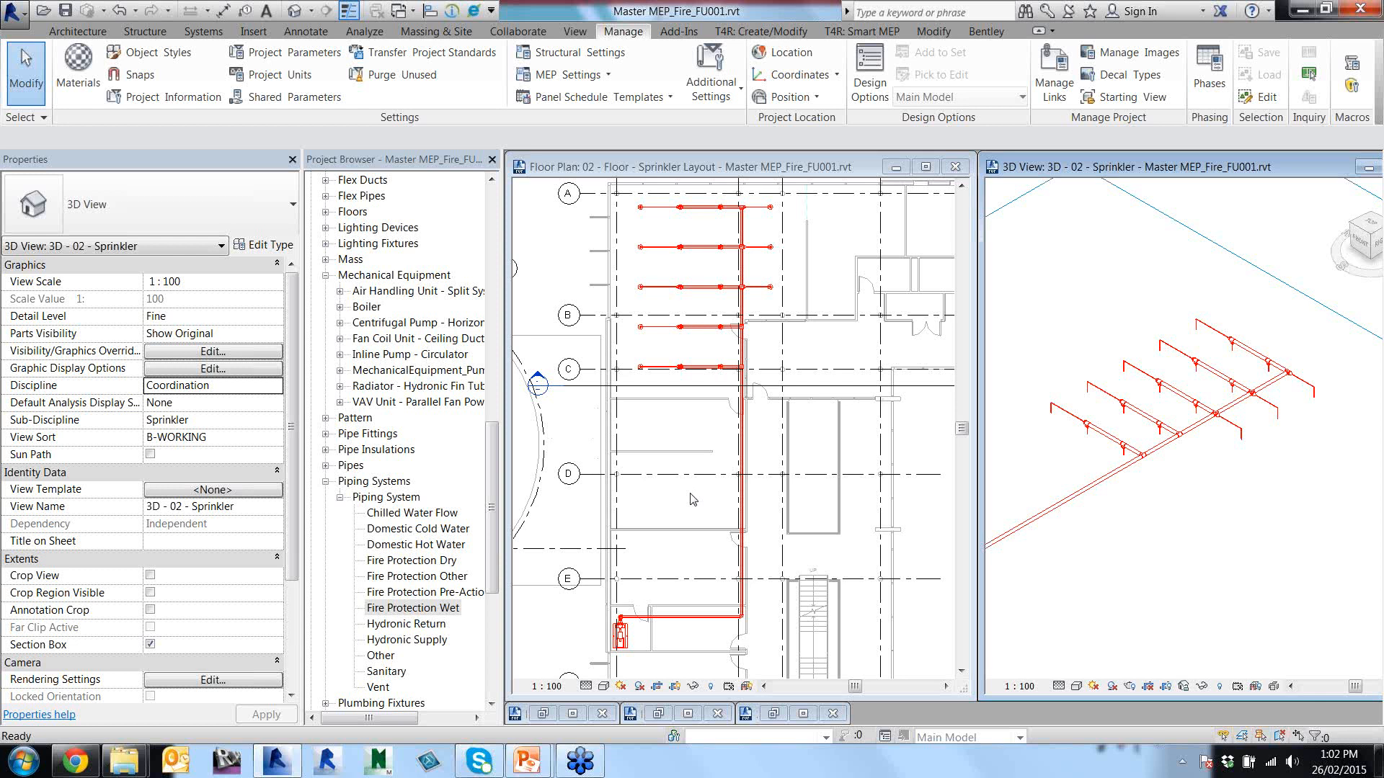
Minimize both FU001 views, switch to the 3D - 02 - Sprinkler view of Master MEP_Fire_FU002.rvt, and open its 02 - Floor - Sprinkler Layout plan.
{"action": "left_click", "coordinate": [862, 171]}
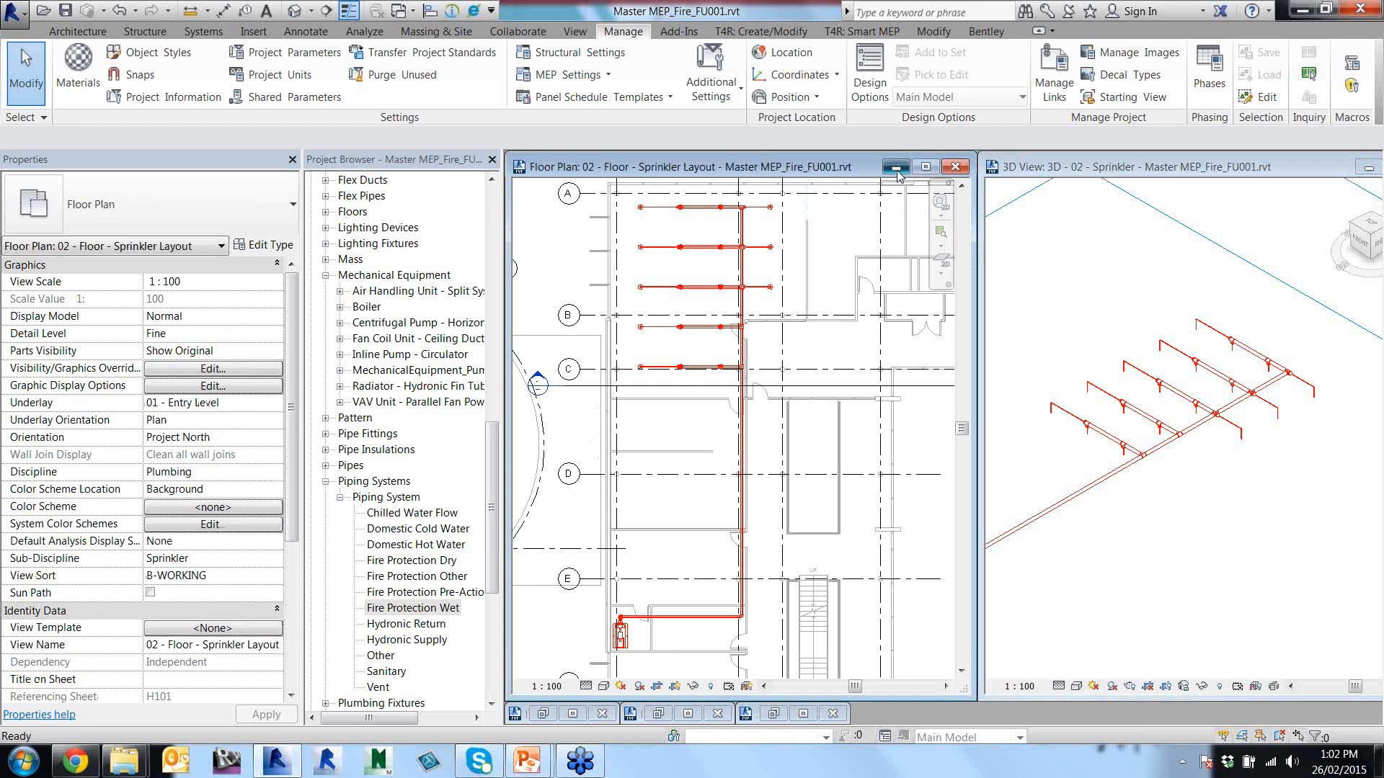
{"action": "left_click", "coordinate": [897, 168]}
{"action": "left_click", "coordinate": [1369, 167]}
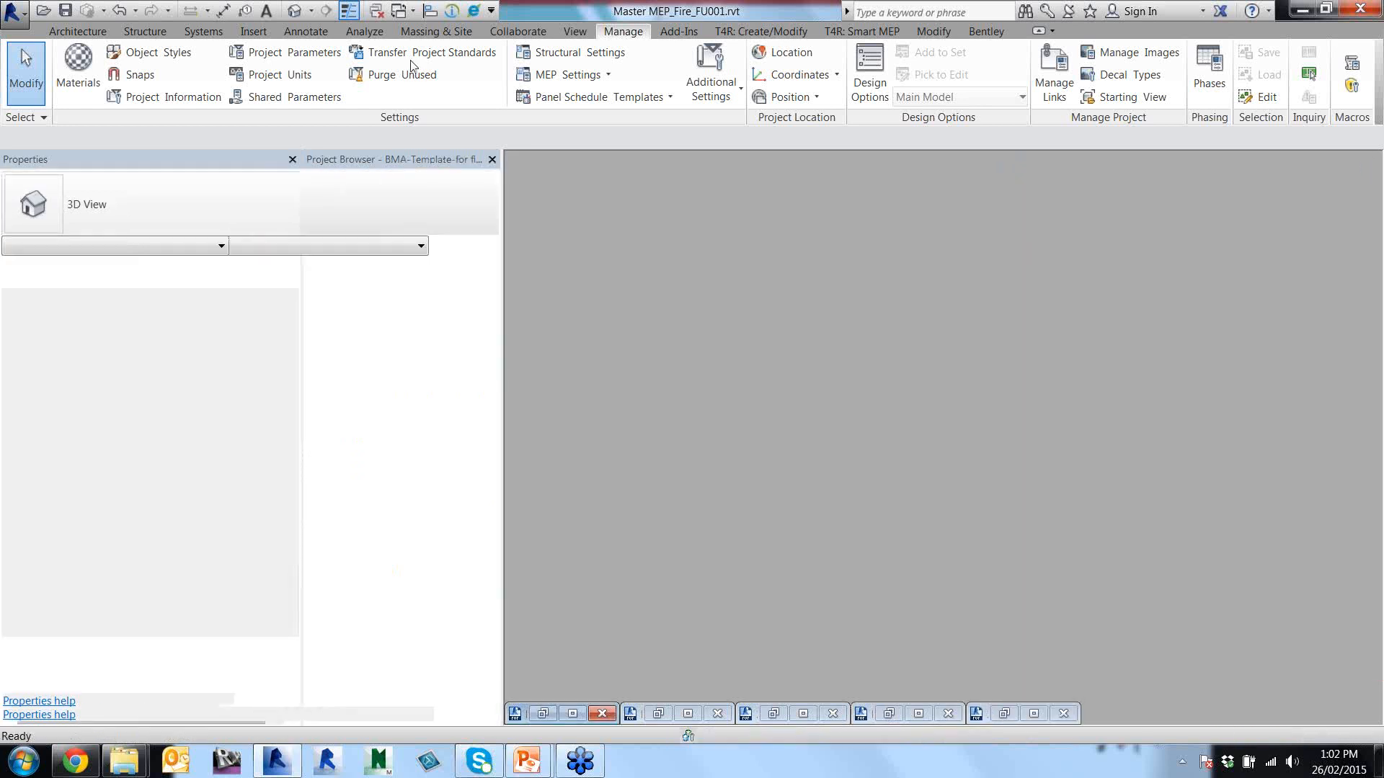
{"action": "left_click", "coordinate": [400, 11]}
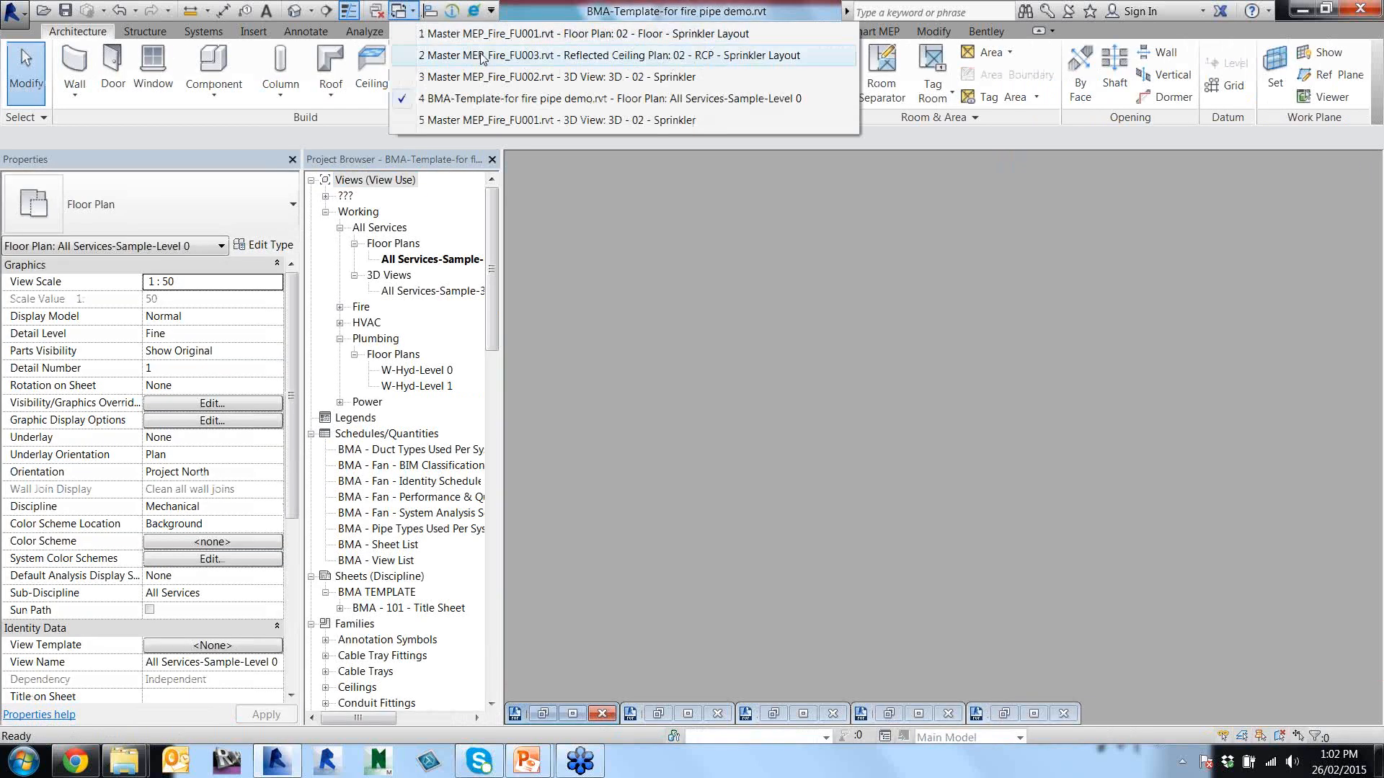
{"action": "left_click", "coordinate": [519, 77]}
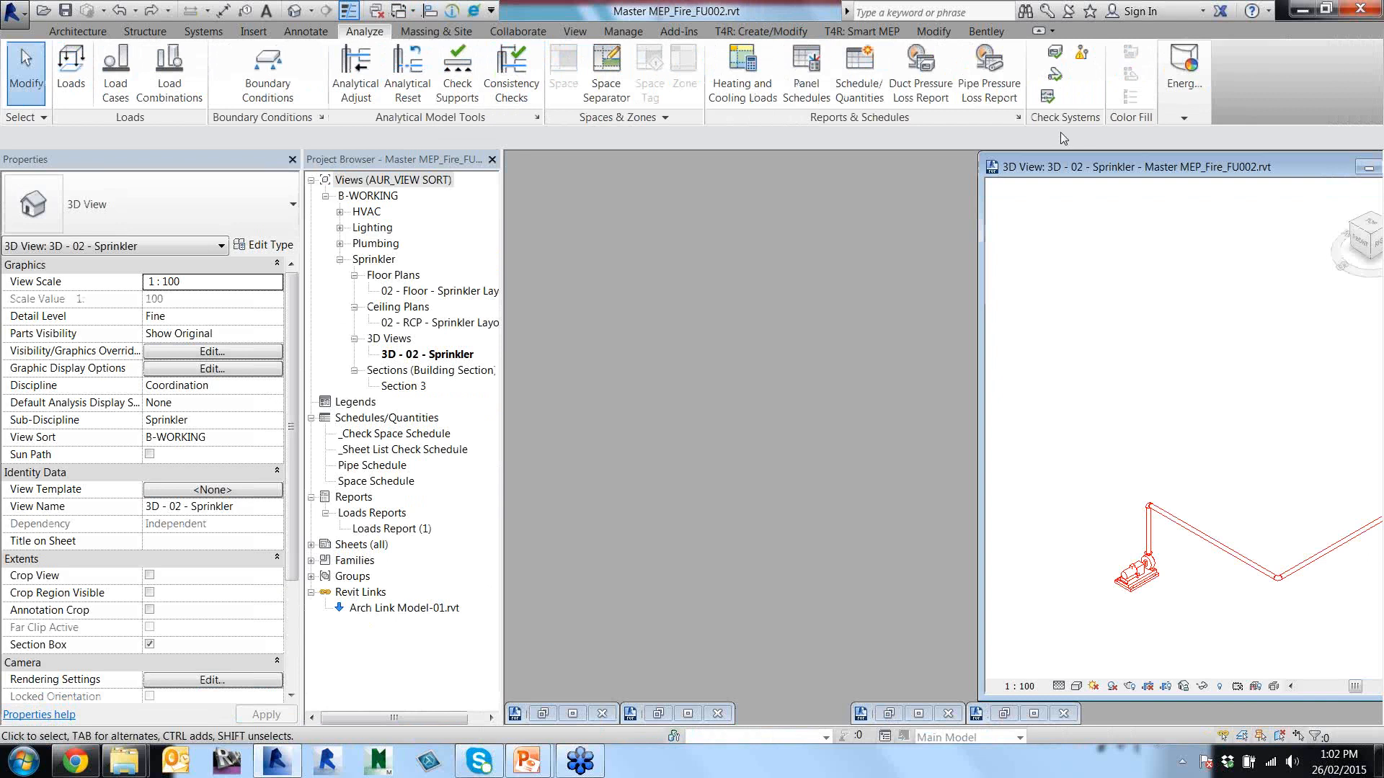
{"action": "double_click", "coordinate": [439, 292]}
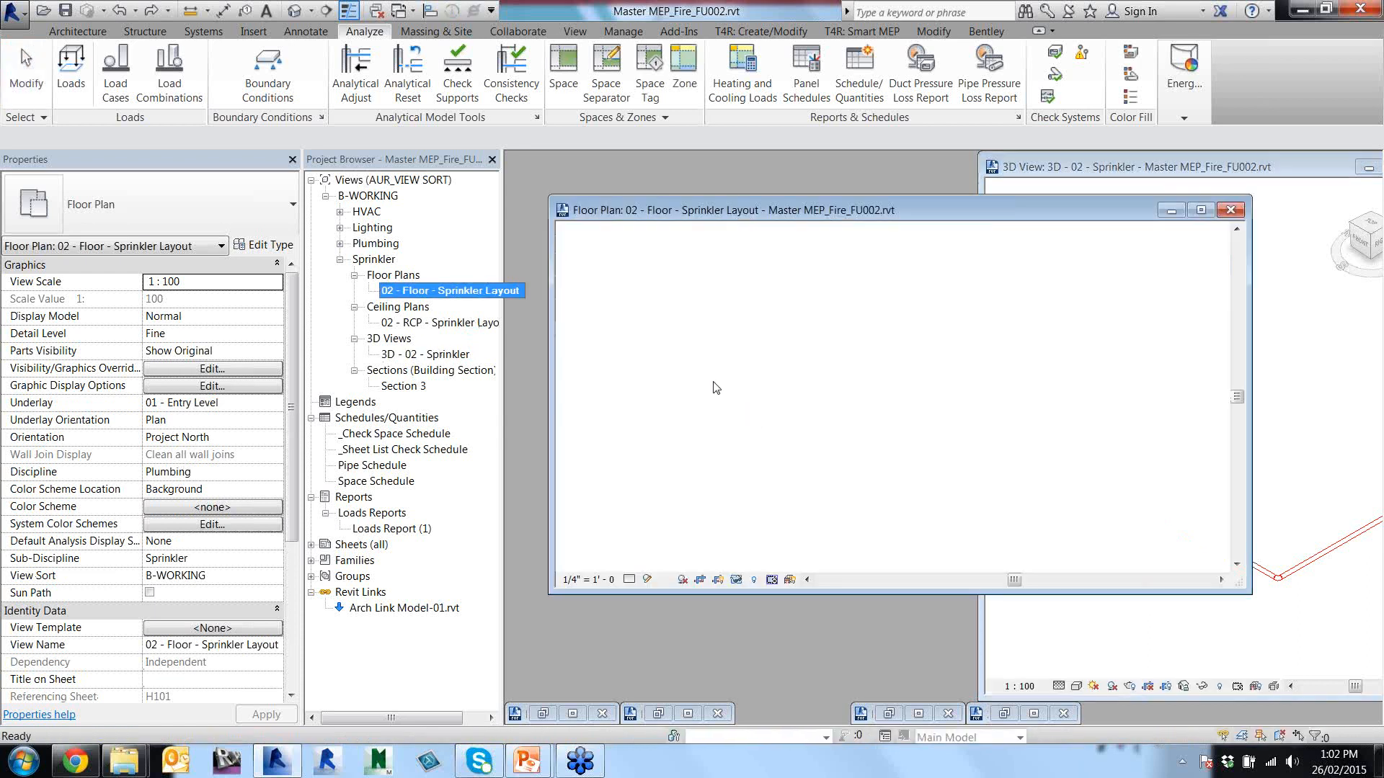
Tile the 02 - Floor - Sprinkler Layout plan and 3D - 02 - Sprinkler view side by side, framing the pipe network in both.
{"action": "left_click_drag", "start_coordinate": [844, 209], "coordinate": [806, 212]}
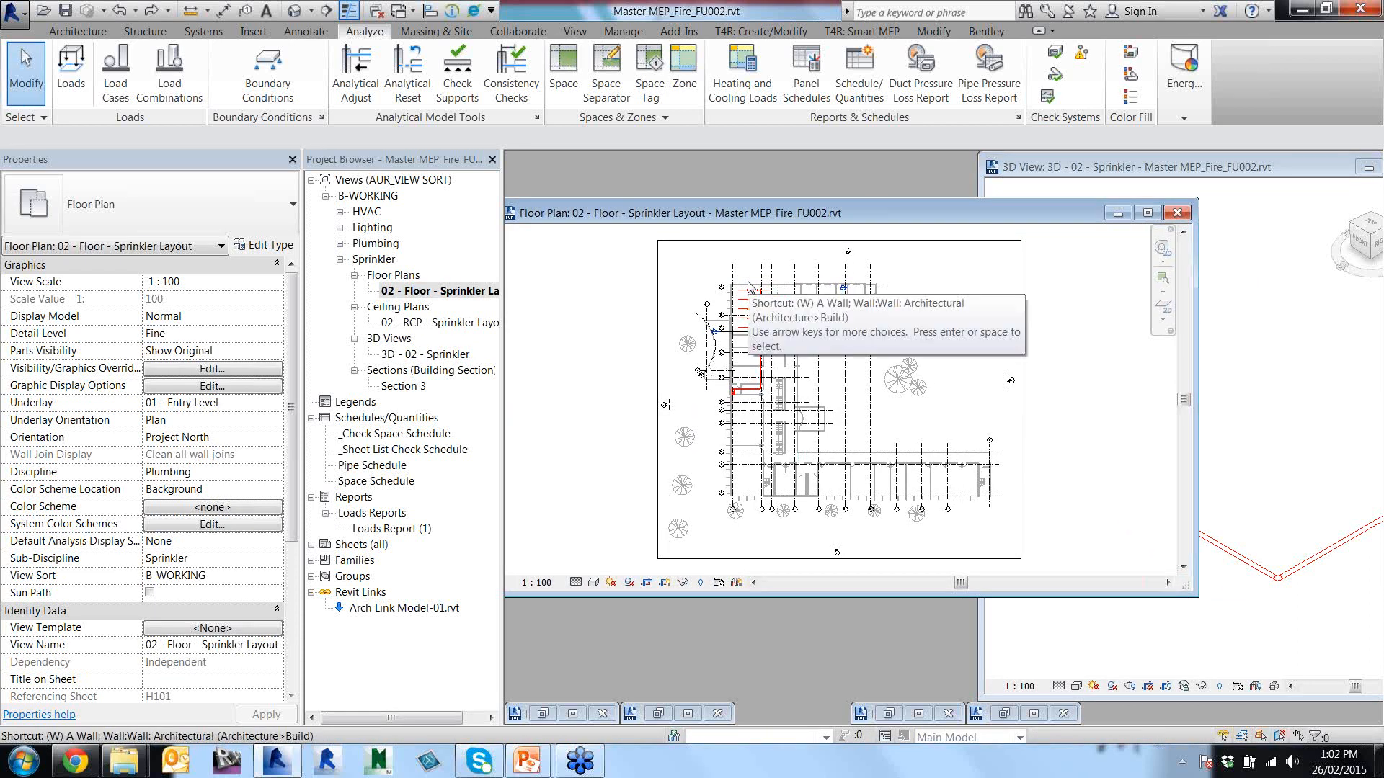
{"action": "key", "text": "t"}
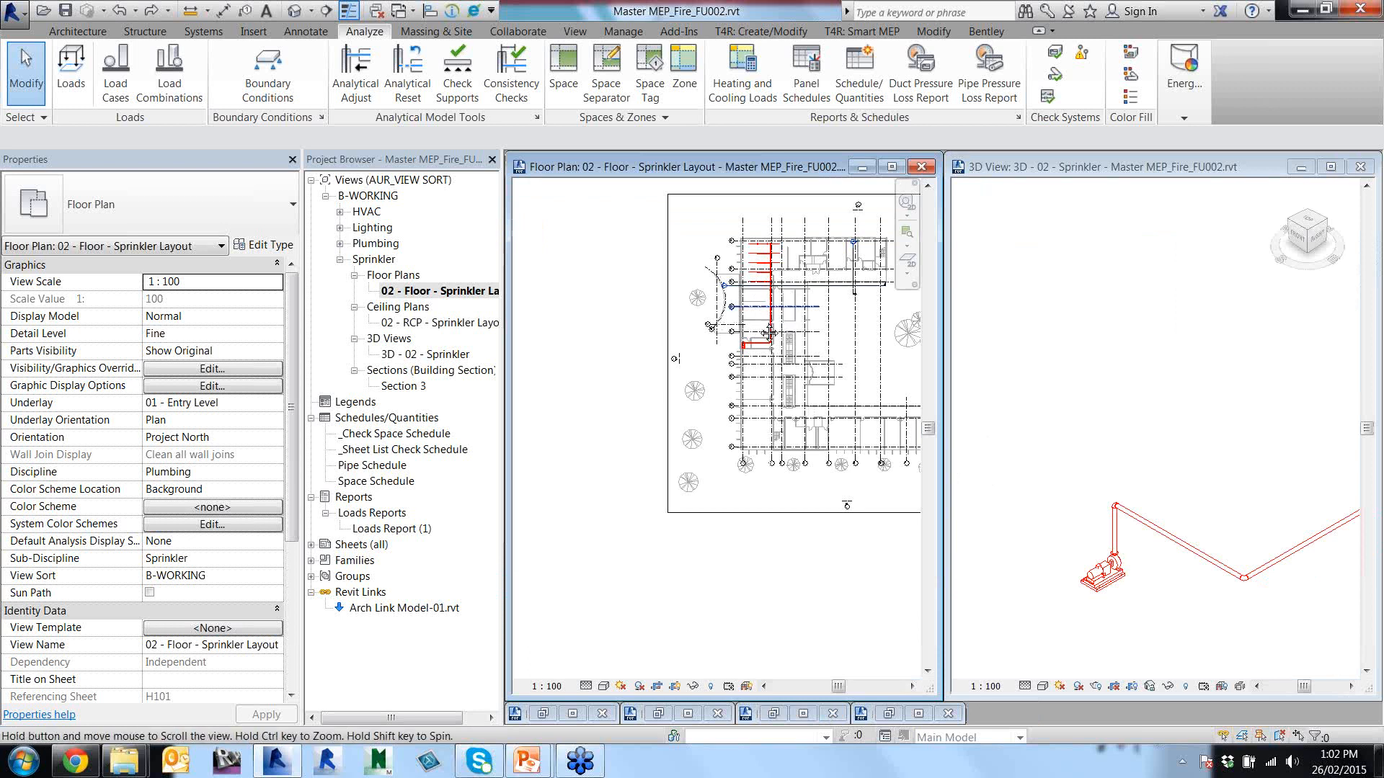
{"action": "scroll", "coordinate": [788, 315], "scroll_direction": "up", "scroll_amount": 4}
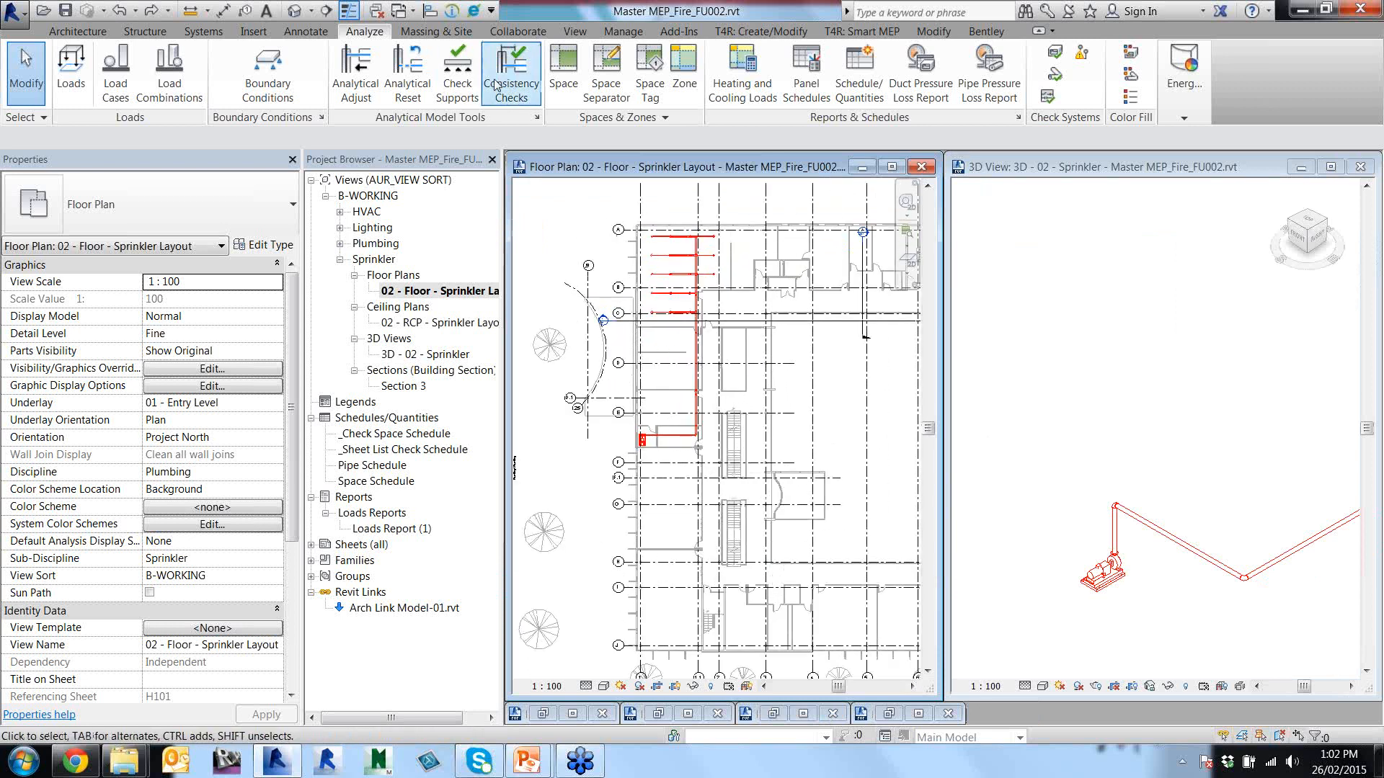
{"action": "left_click", "coordinate": [1053, 283]}
{"action": "middle_click_drag", "start_coordinate": [1355, 447], "coordinate": [1190, 369]}
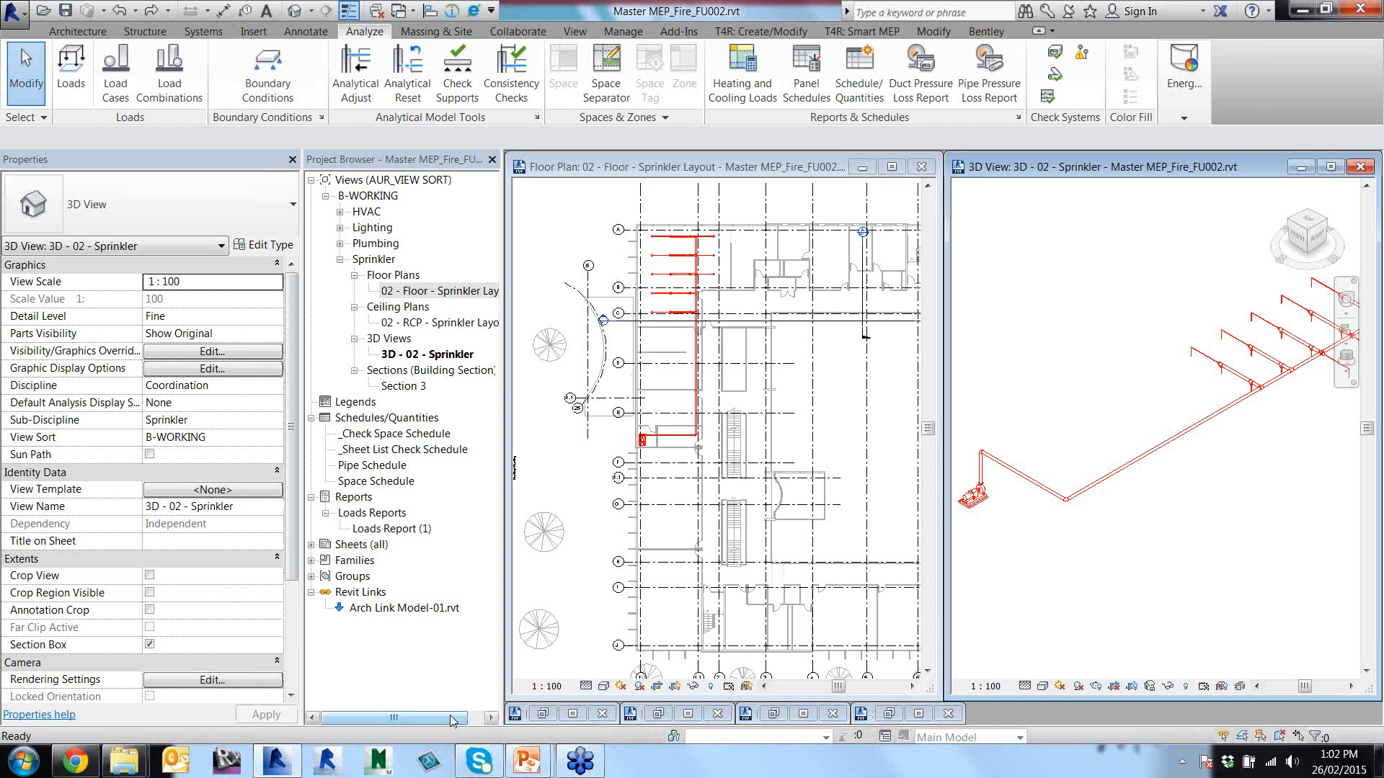
Switch to the PowerPoint slide show, advance to the slide on pipe sizes by sprinkler count, and return to the Revit model.
{"action": "mouse_move", "coordinate": [539, 767]}
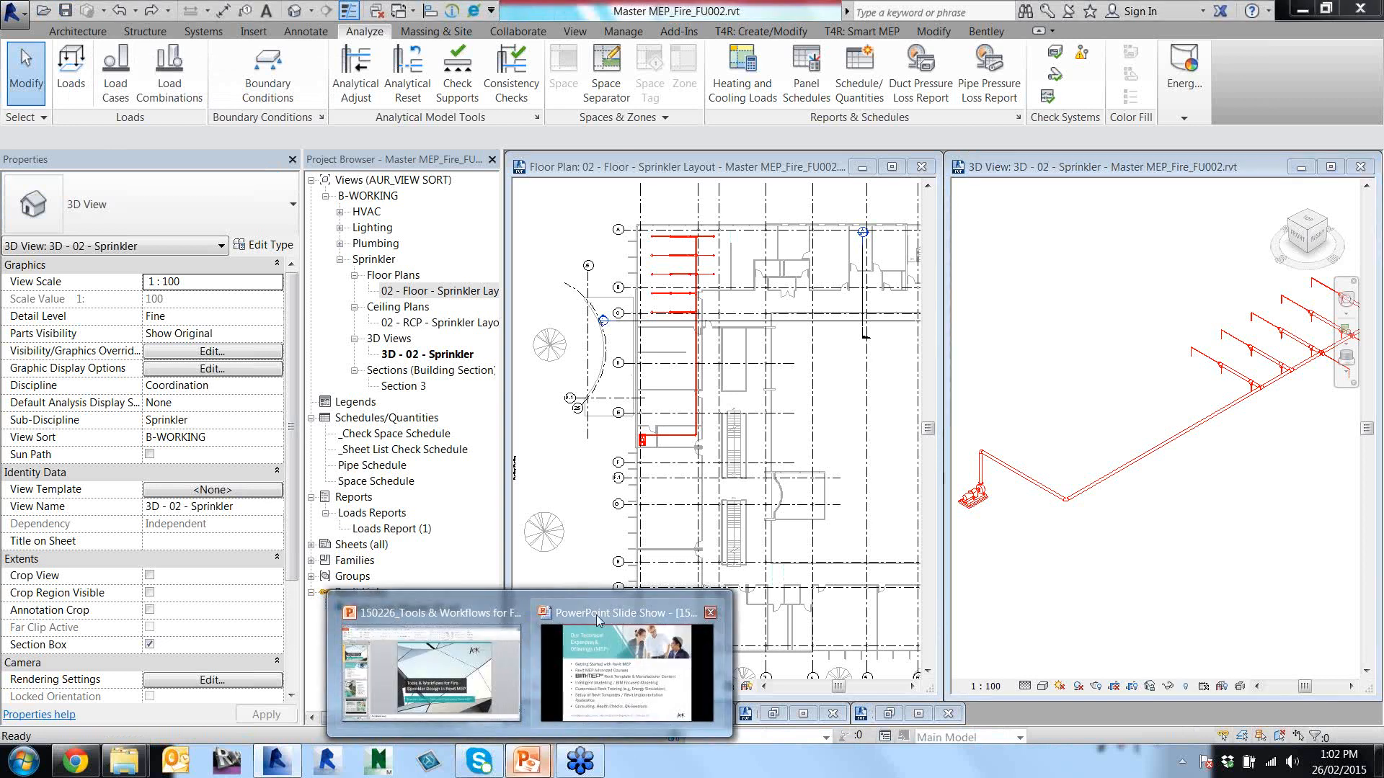
{"action": "left_click", "coordinate": [596, 616]}
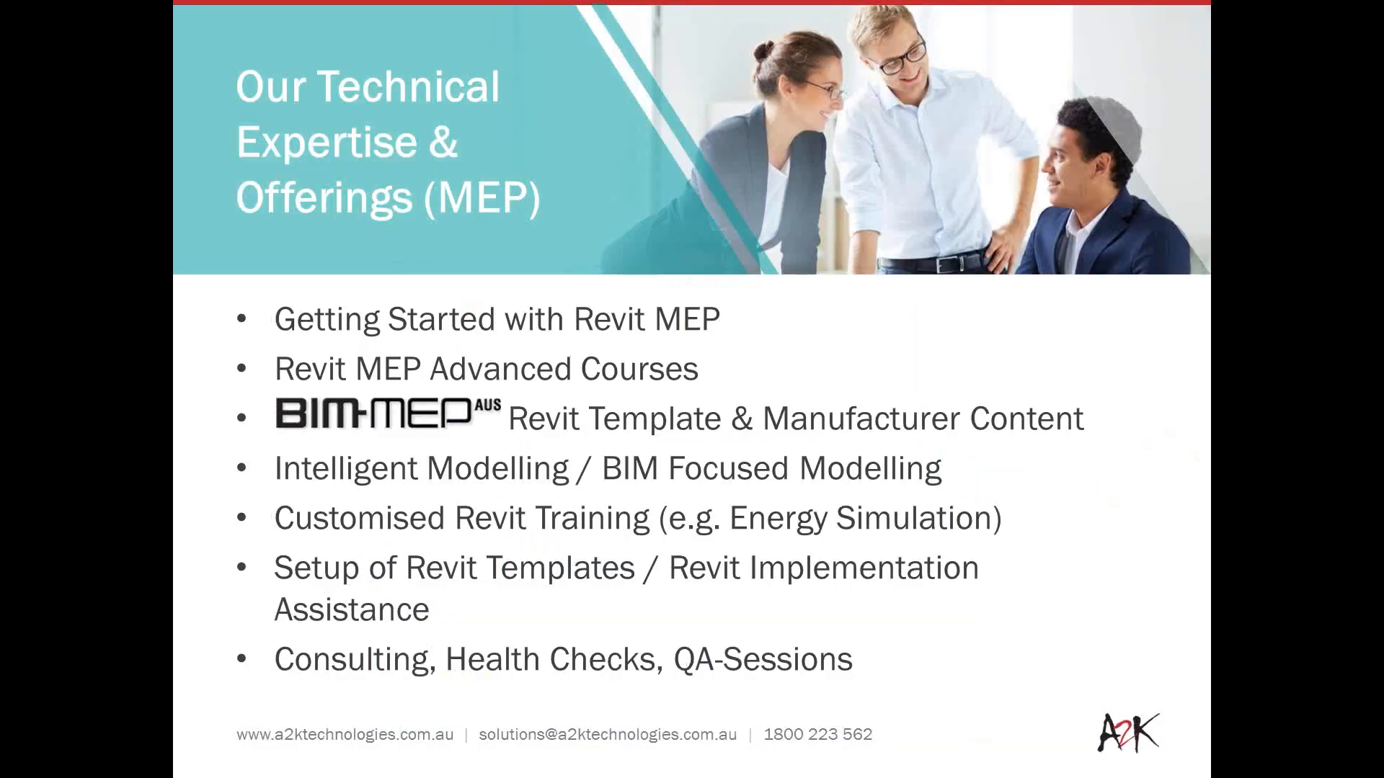
{"action": "left_click", "coordinate": [261, 622]}
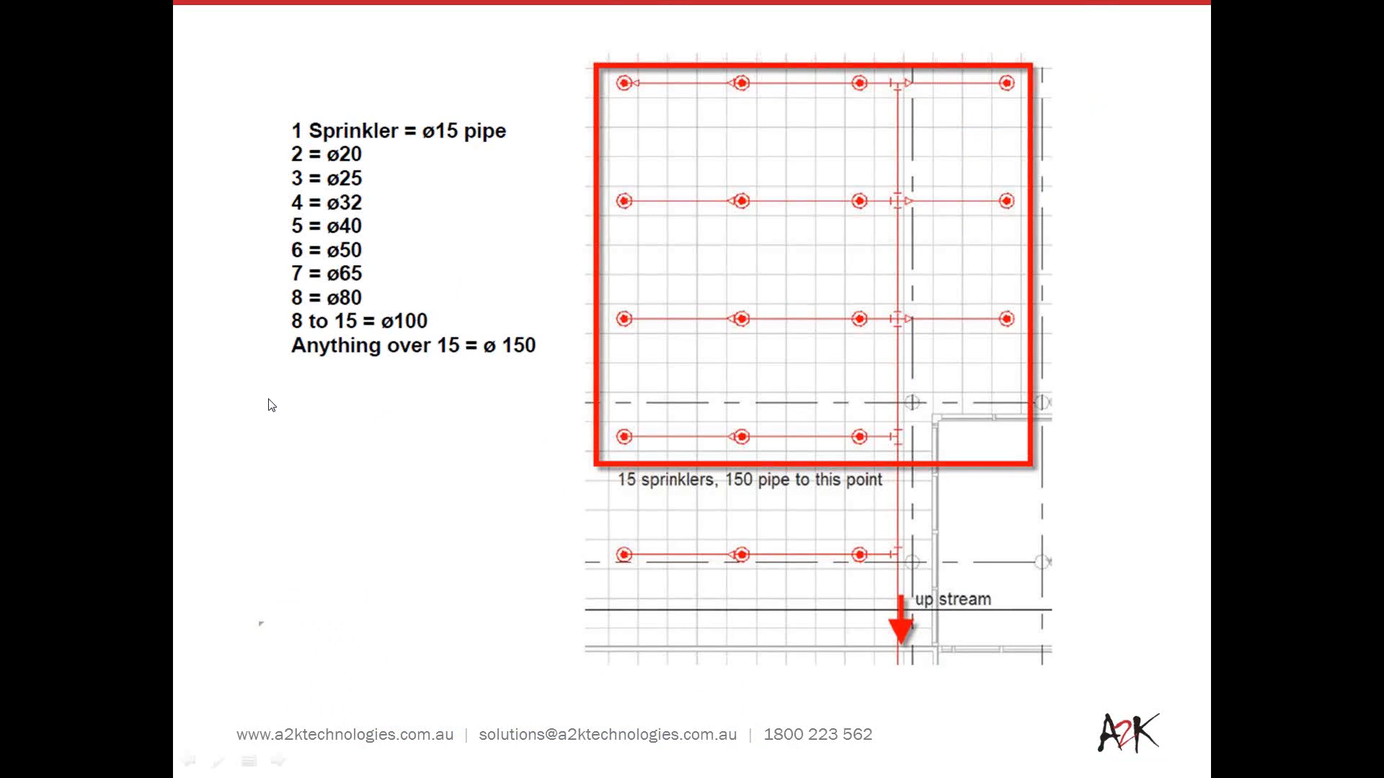
{"action": "key", "text": "alt+Tab"}
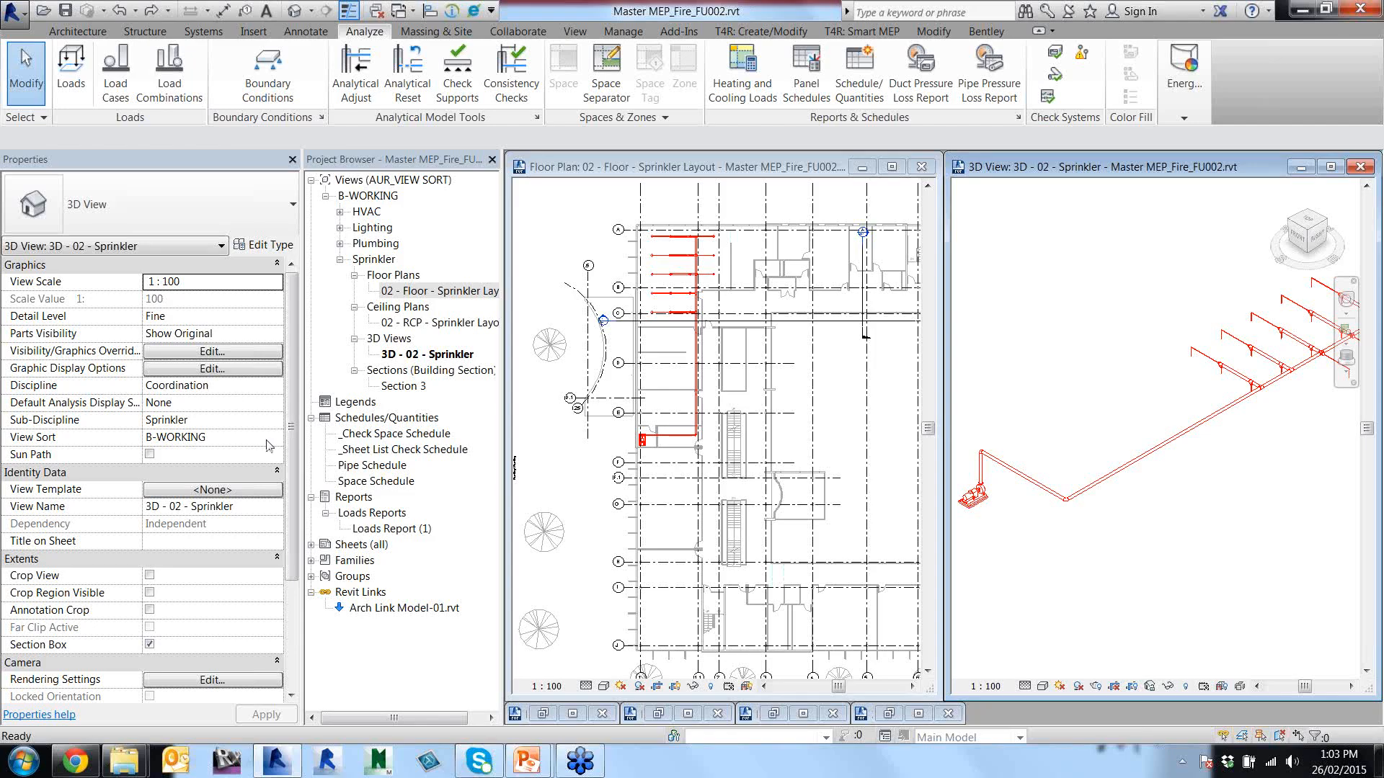
Select the long main pipe before the first branch to check its diameter, and clear the selection.
{"action": "middle_click_drag", "start_coordinate": [1110, 440], "coordinate": [1094, 438]}
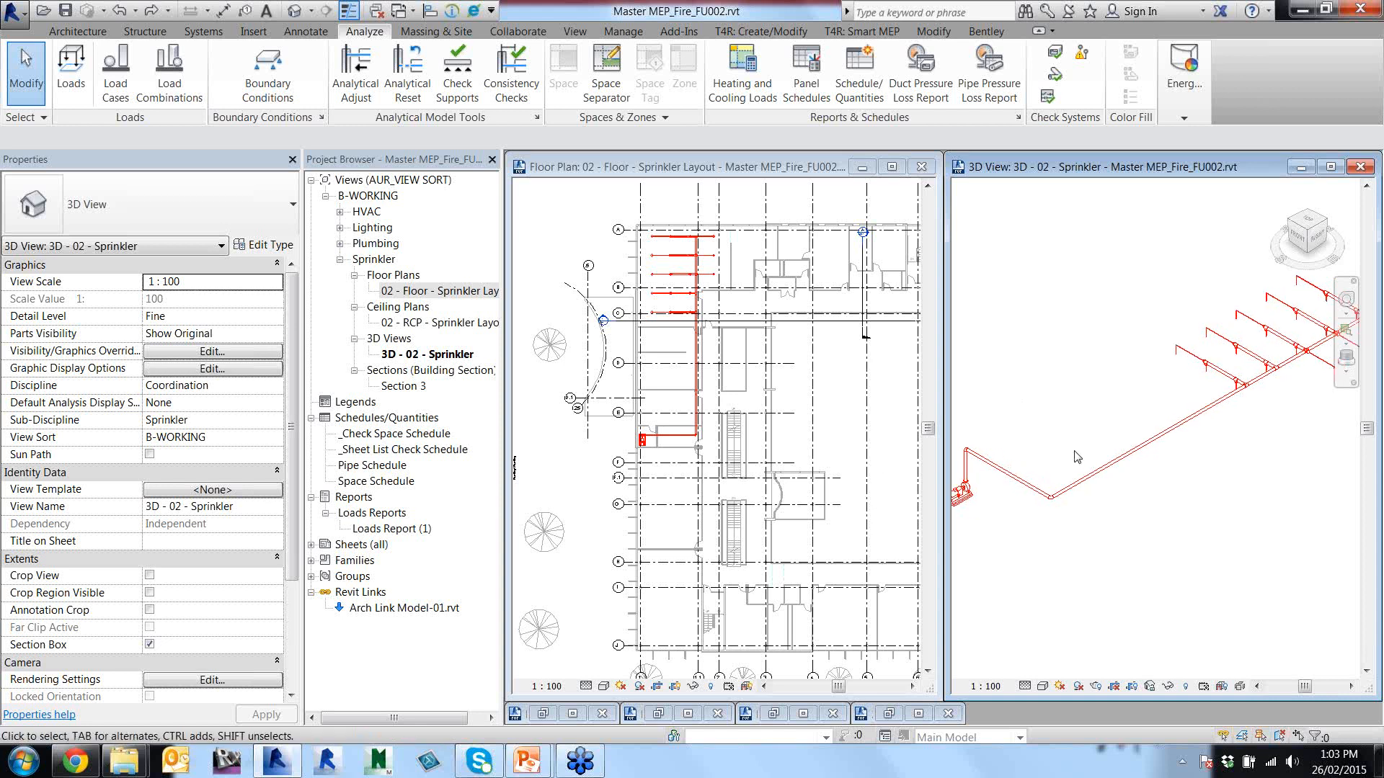
{"action": "left_click", "coordinate": [1141, 454]}
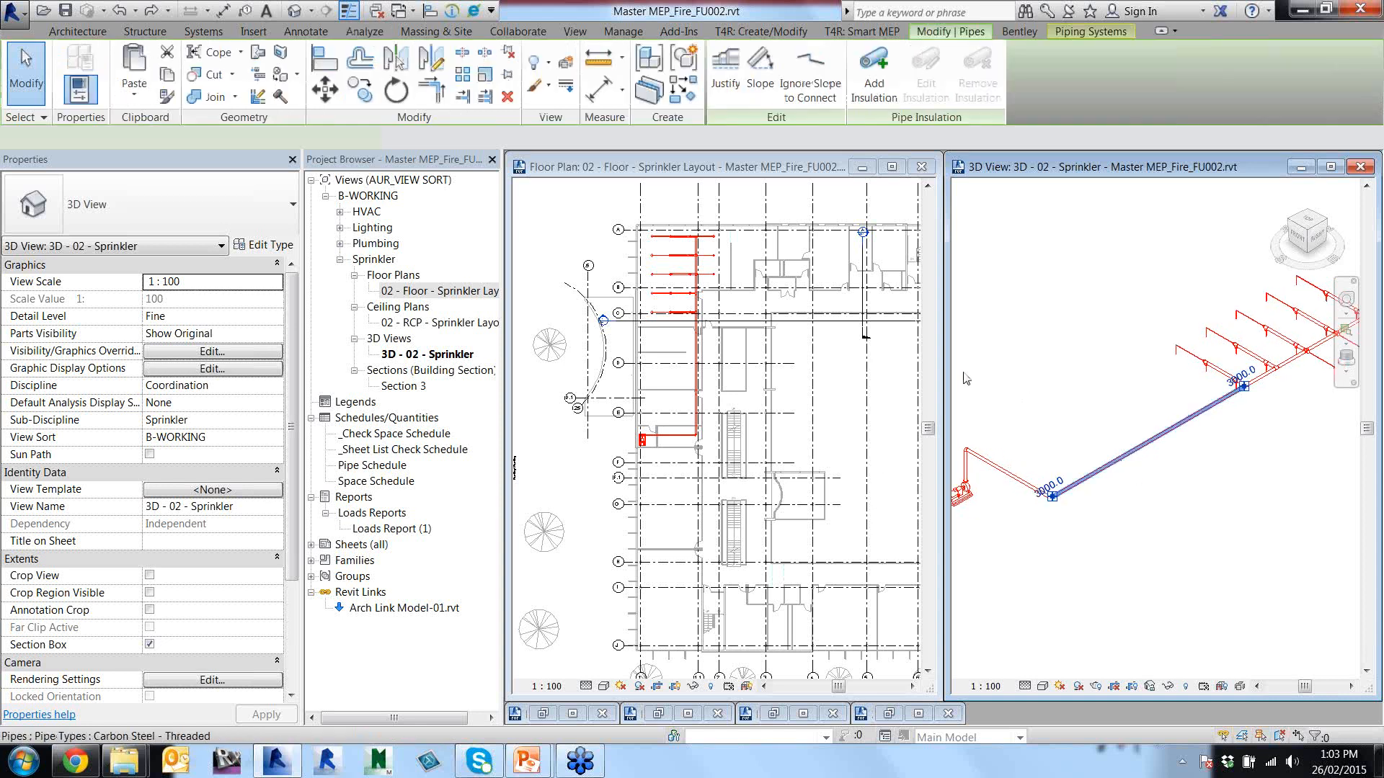
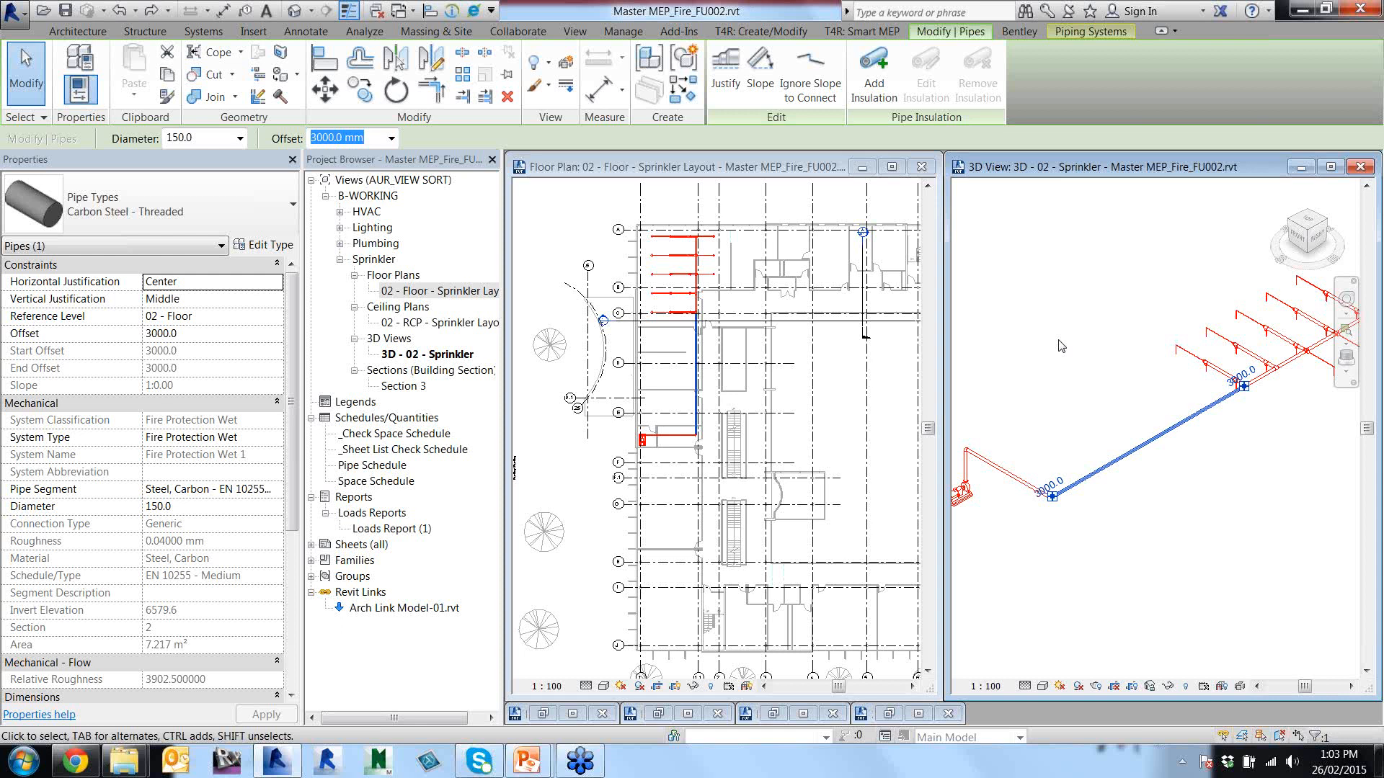
{"action": "left_click", "coordinate": [1089, 393]}
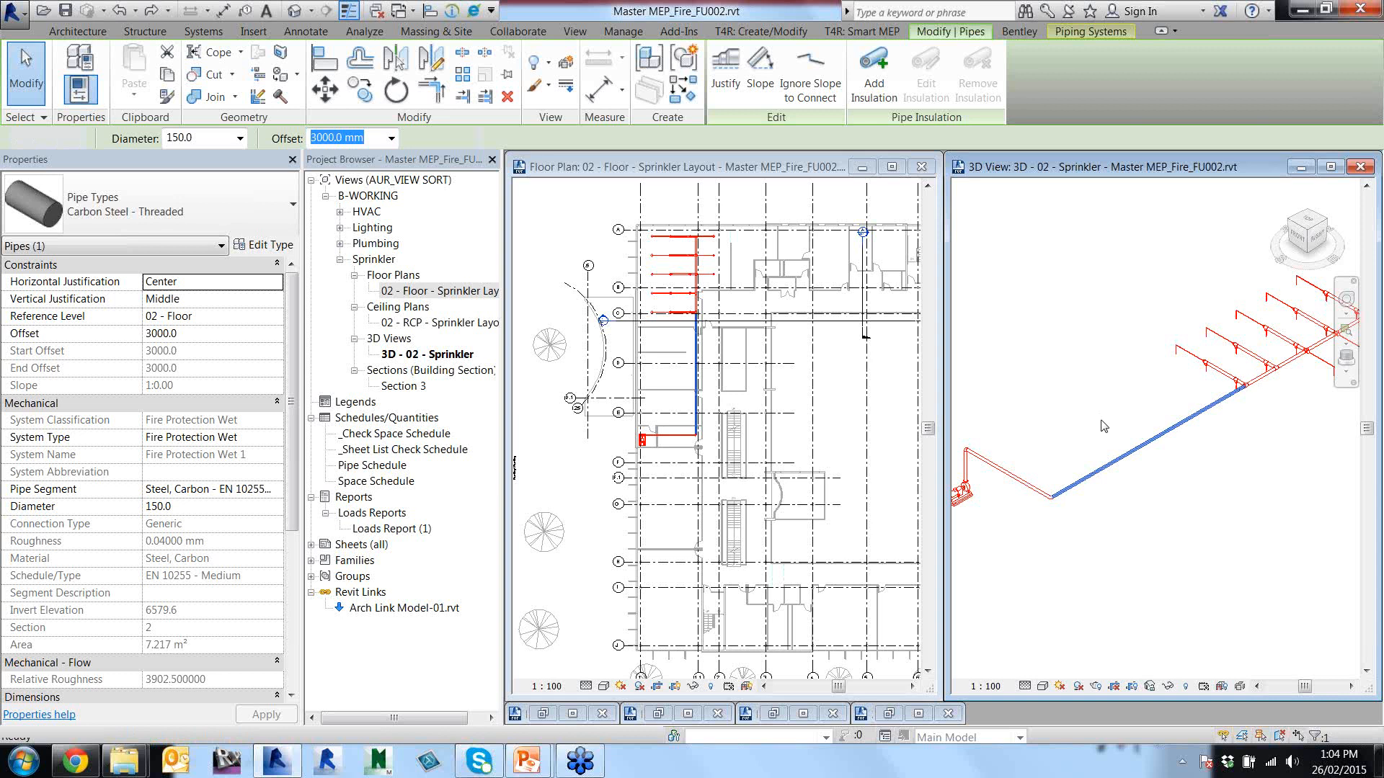
Examine the branches, tees and drops along the main in 3D, and review the pipe sizing slide in the PowerPoint slide show.
{"action": "middle_click_drag", "start_coordinate": [1198, 454], "coordinate": [1117, 457]}
{"action": "scroll", "coordinate": [1162, 389], "scroll_direction": "up", "scroll_amount": 4}
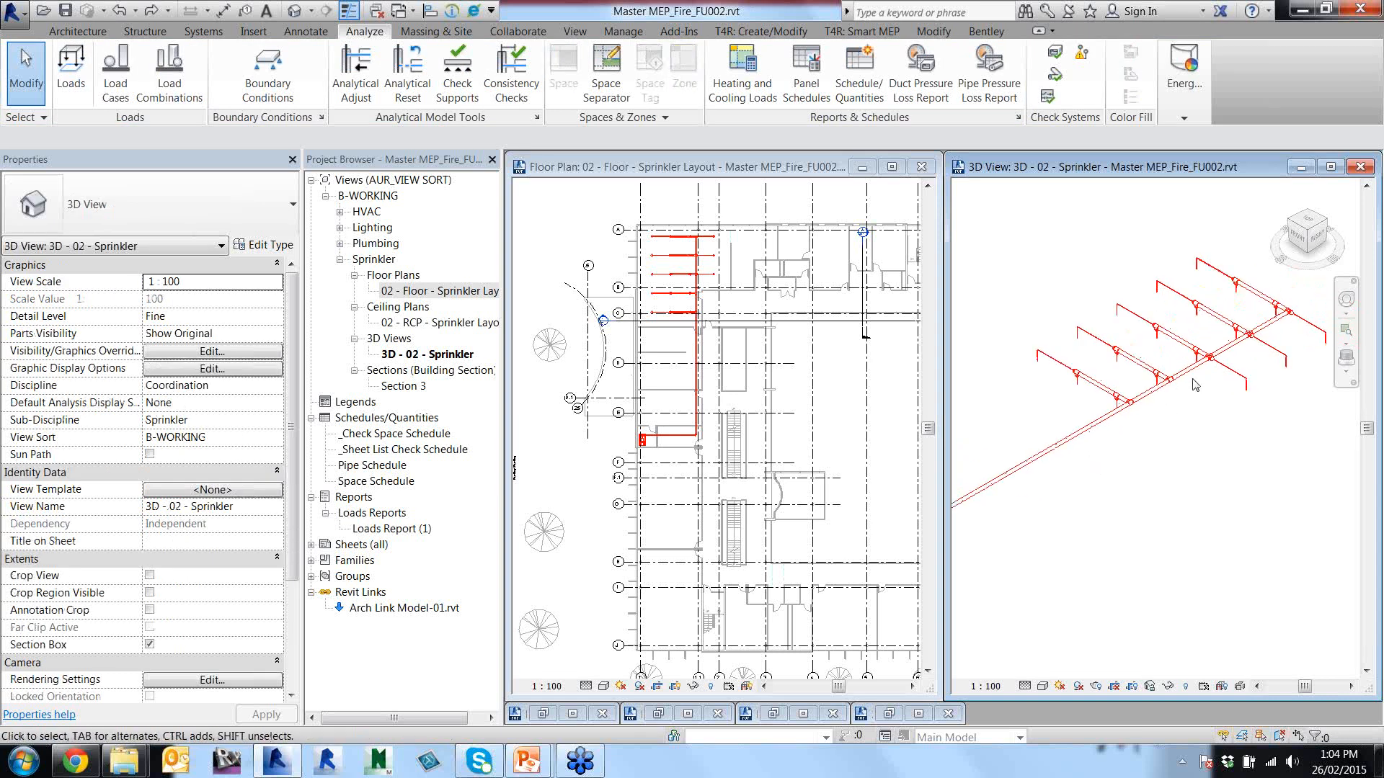
{"action": "scroll", "coordinate": [1101, 394], "scroll_direction": "up", "scroll_amount": 2}
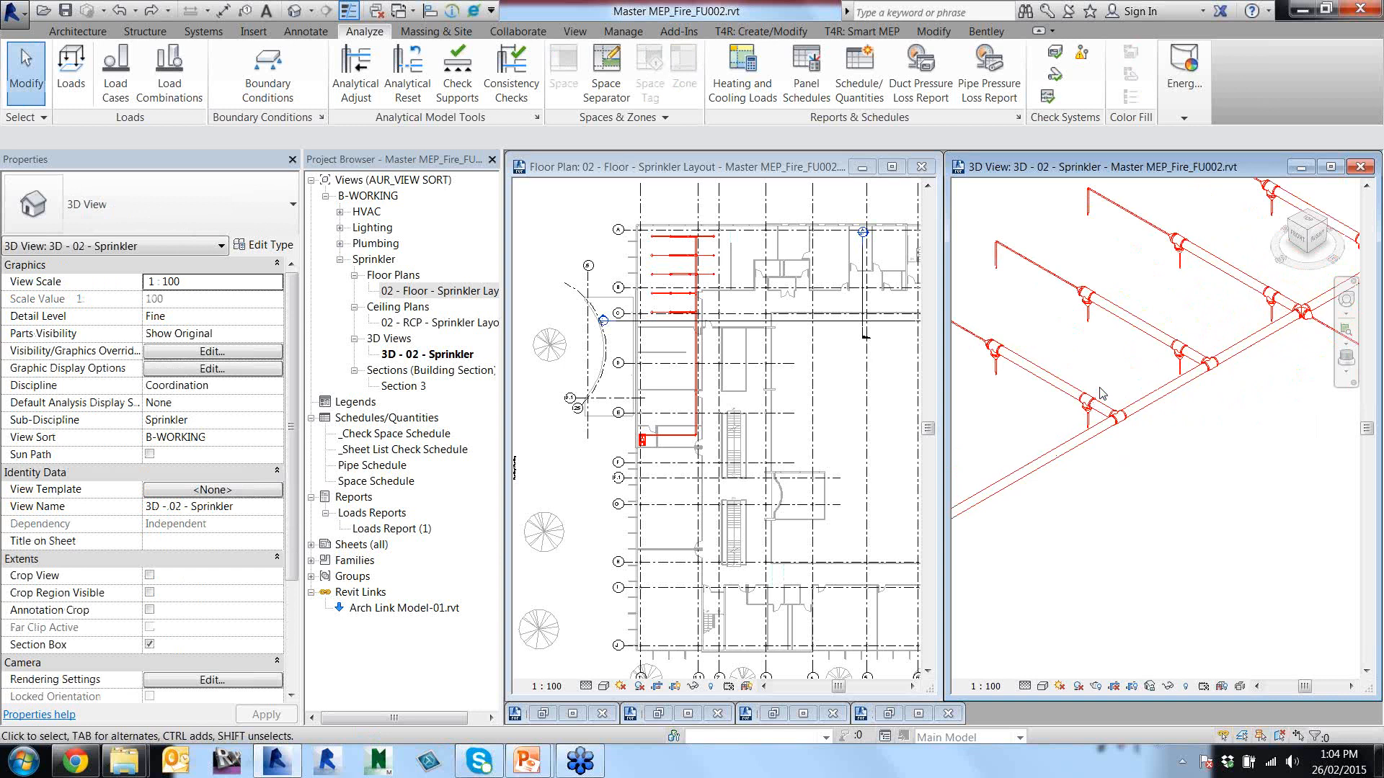
{"action": "scroll", "coordinate": [1101, 394], "scroll_direction": "down", "scroll_amount": 1}
{"action": "middle_click_drag", "start_coordinate": [1104, 361], "coordinate": [1122, 387]}
{"action": "scroll", "coordinate": [1117, 394], "scroll_direction": "down", "scroll_amount": 1}
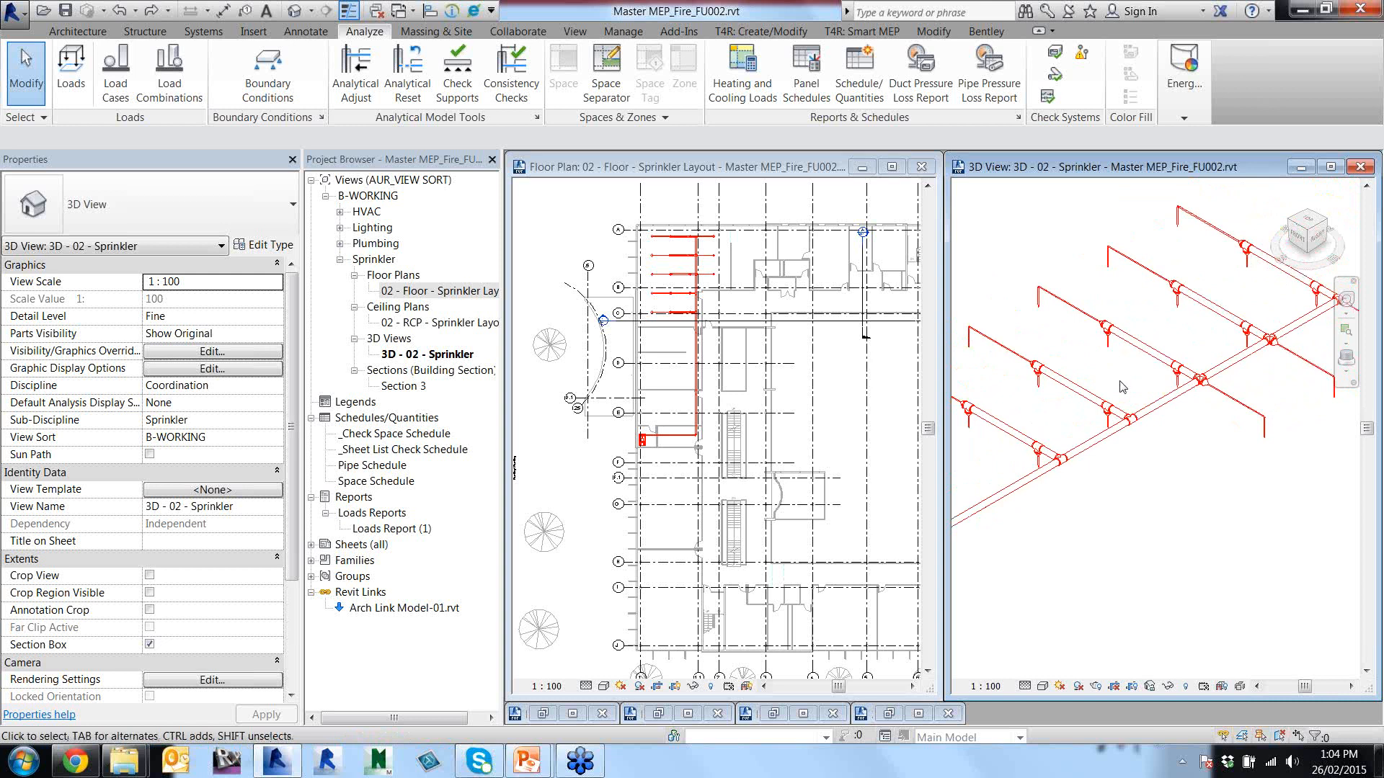
{"action": "scroll", "coordinate": [1122, 387], "scroll_direction": "up", "scroll_amount": 1}
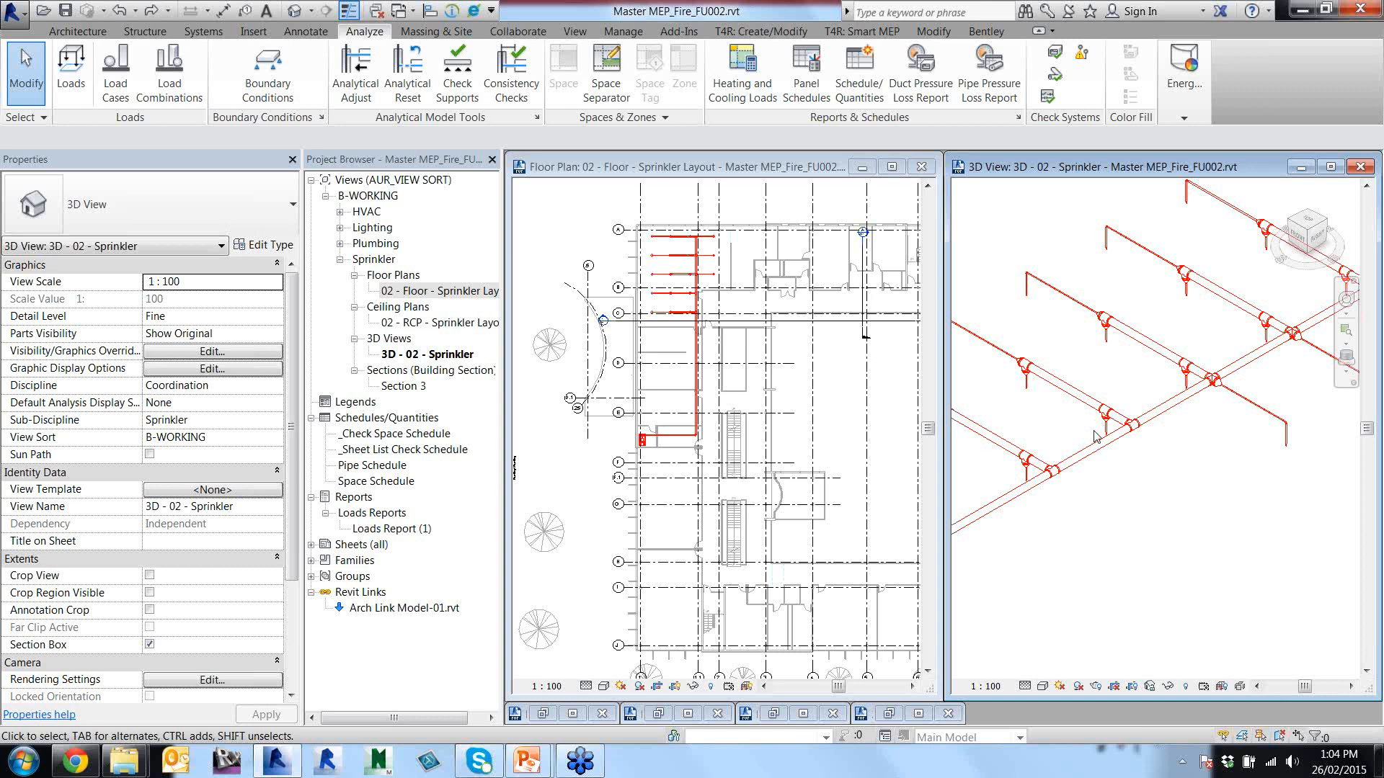
{"action": "middle_click_drag", "start_coordinate": [1097, 426], "coordinate": [1151, 427], "text": "shift"}
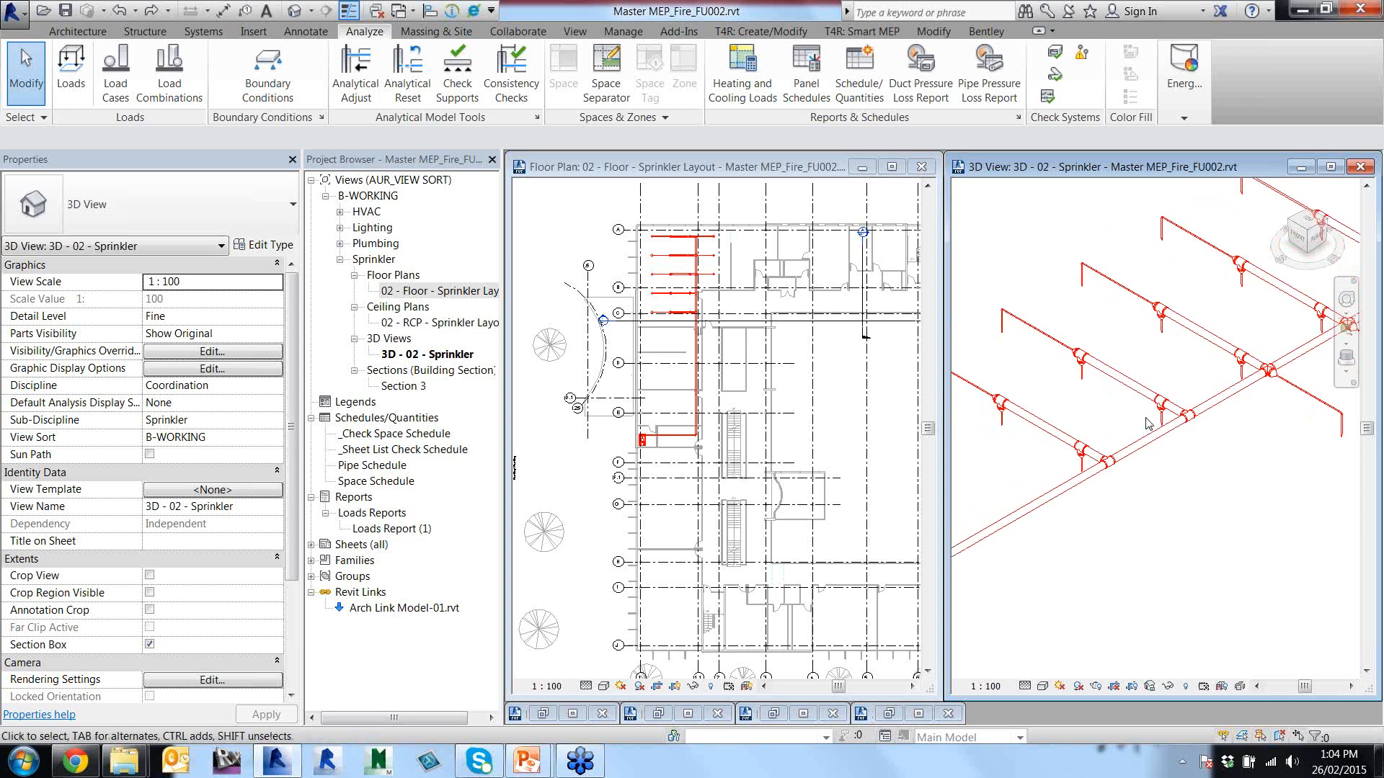
{"action": "scroll", "coordinate": [1157, 431], "scroll_direction": "down", "scroll_amount": 3}
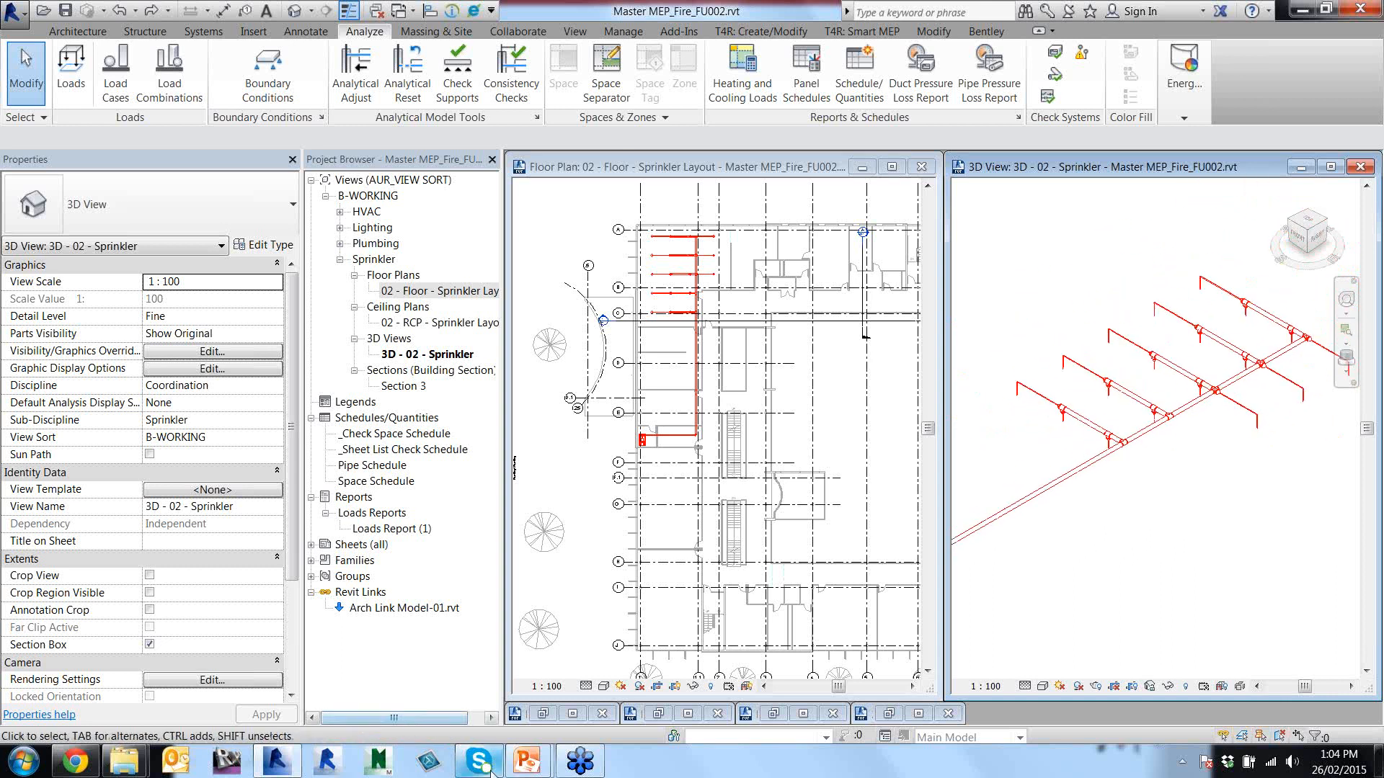
{"action": "mouse_move", "coordinate": [528, 761]}
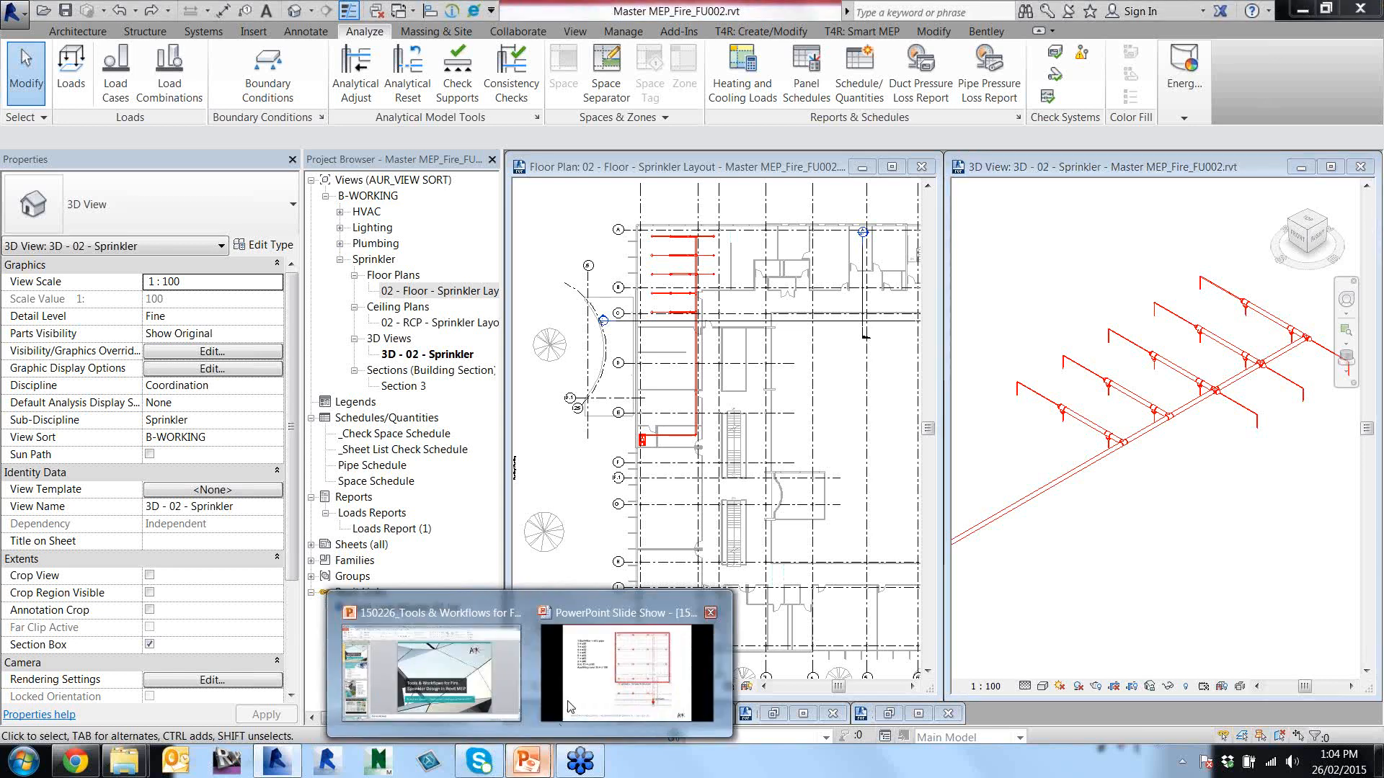
{"action": "left_click", "coordinate": [618, 617]}
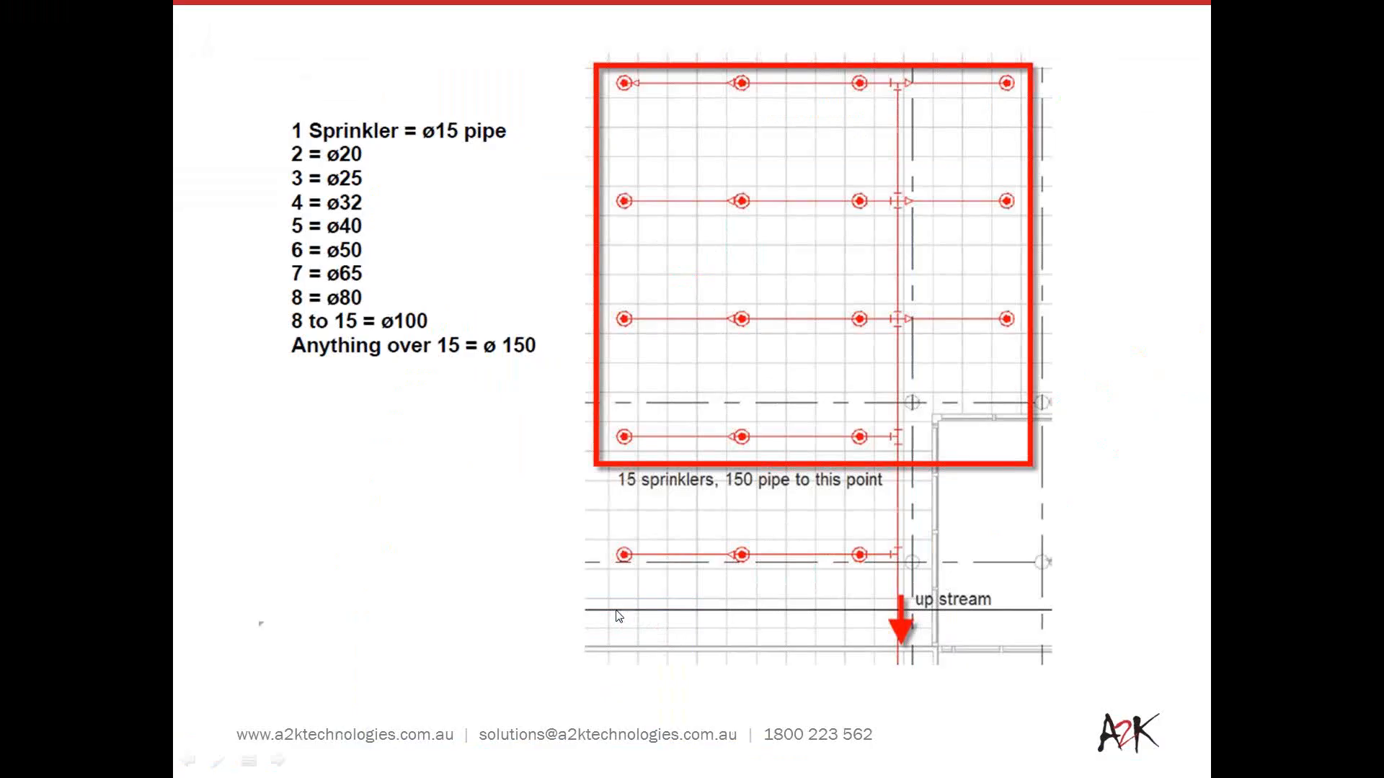
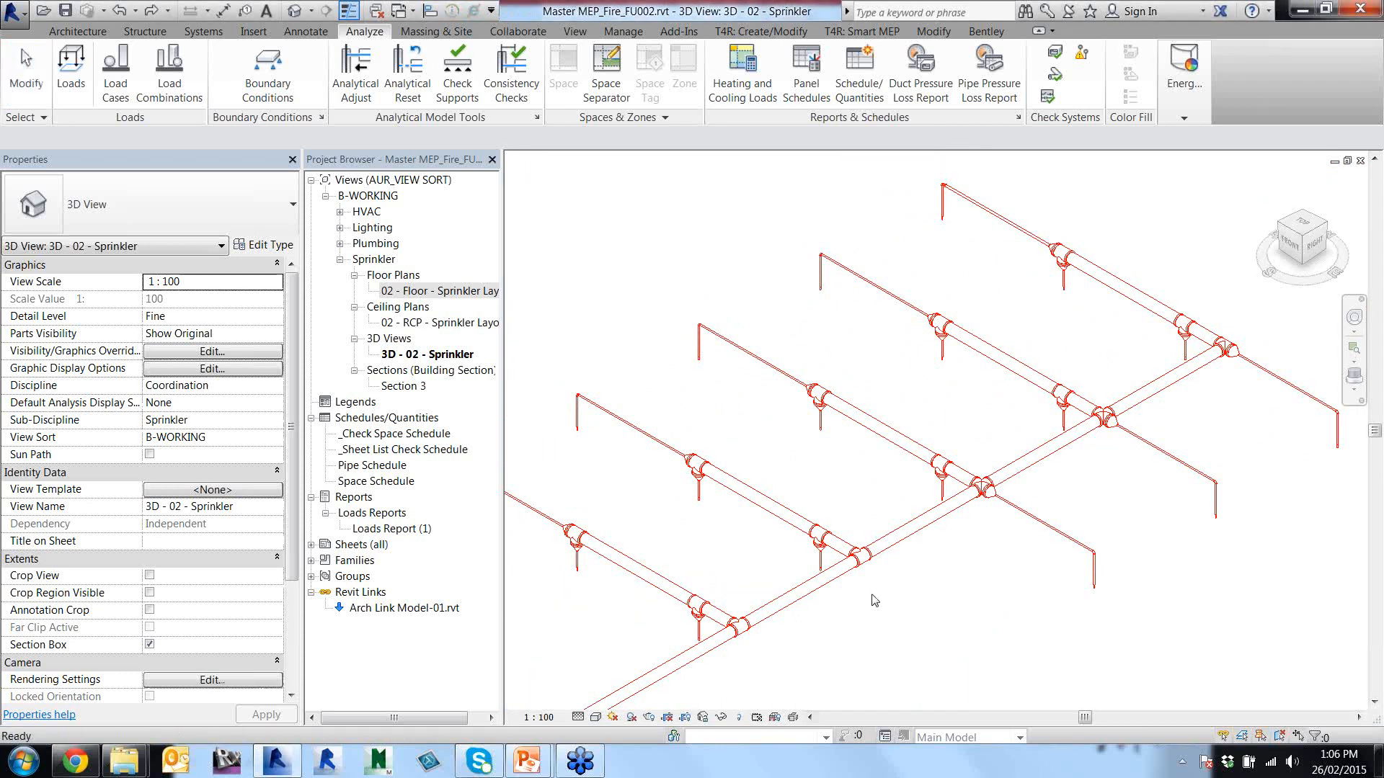
Select the whole connected sprinkler pipe network in the Revit 3D view to check its extent, and clear the selection.
{"action": "middle_click_drag", "start_coordinate": [835, 604], "coordinate": [716, 532]}
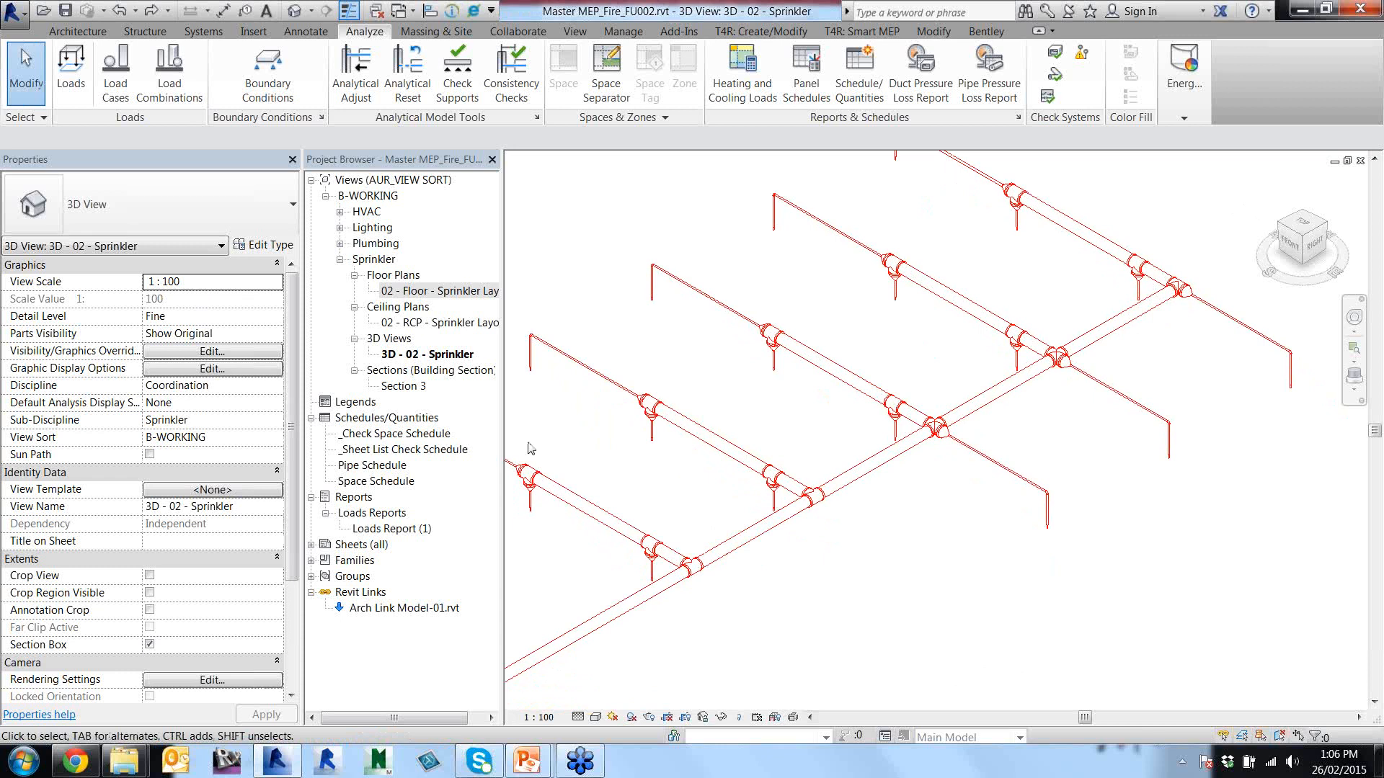
{"action": "middle_click_drag", "start_coordinate": [667, 444], "coordinate": [733, 461]}
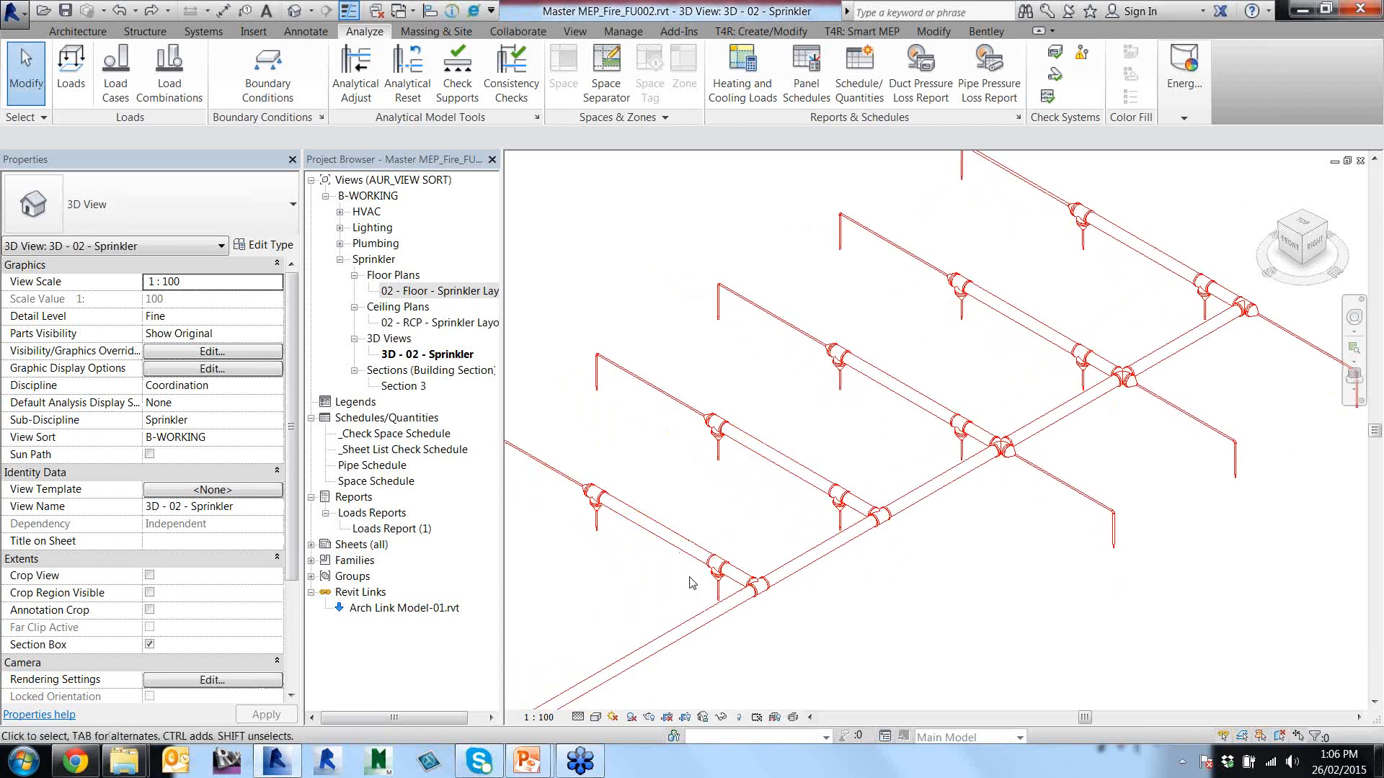
{"action": "key", "text": "Tab"}
{"action": "left_click", "coordinate": [703, 619]}
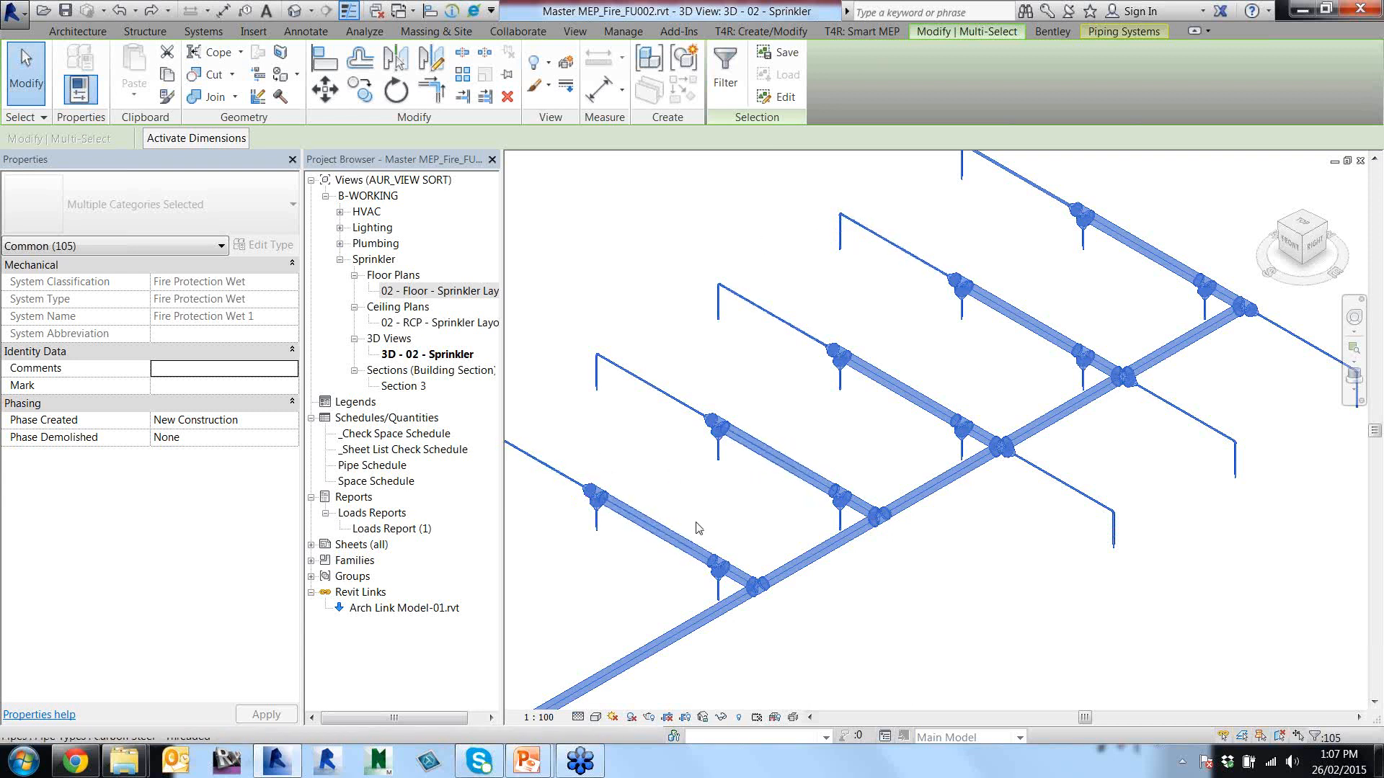
{"action": "left_click", "coordinate": [765, 479]}
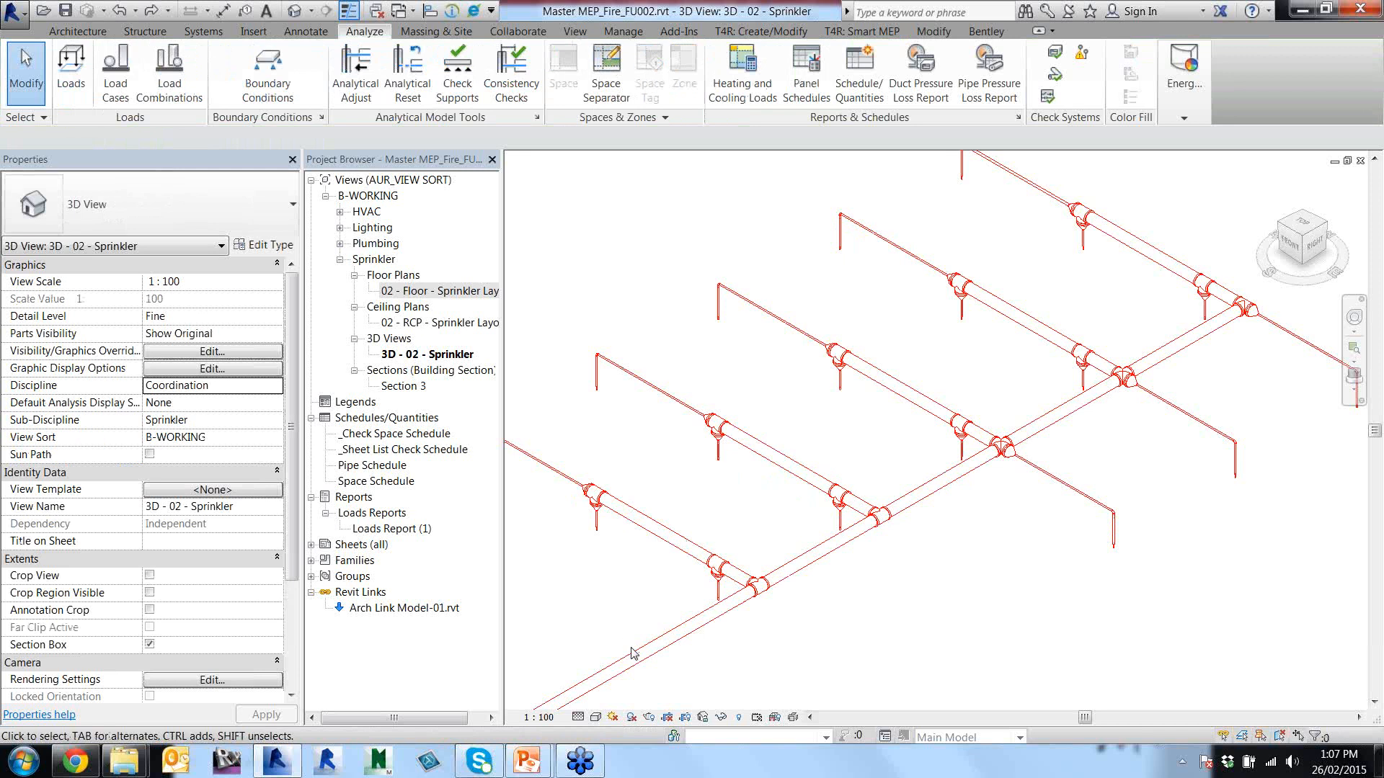
Set the diameter to 150.0 for the long main pipe, the first two tees and the pipe between them.
{"action": "scroll", "coordinate": [632, 652], "scroll_direction": "down", "scroll_amount": 3}
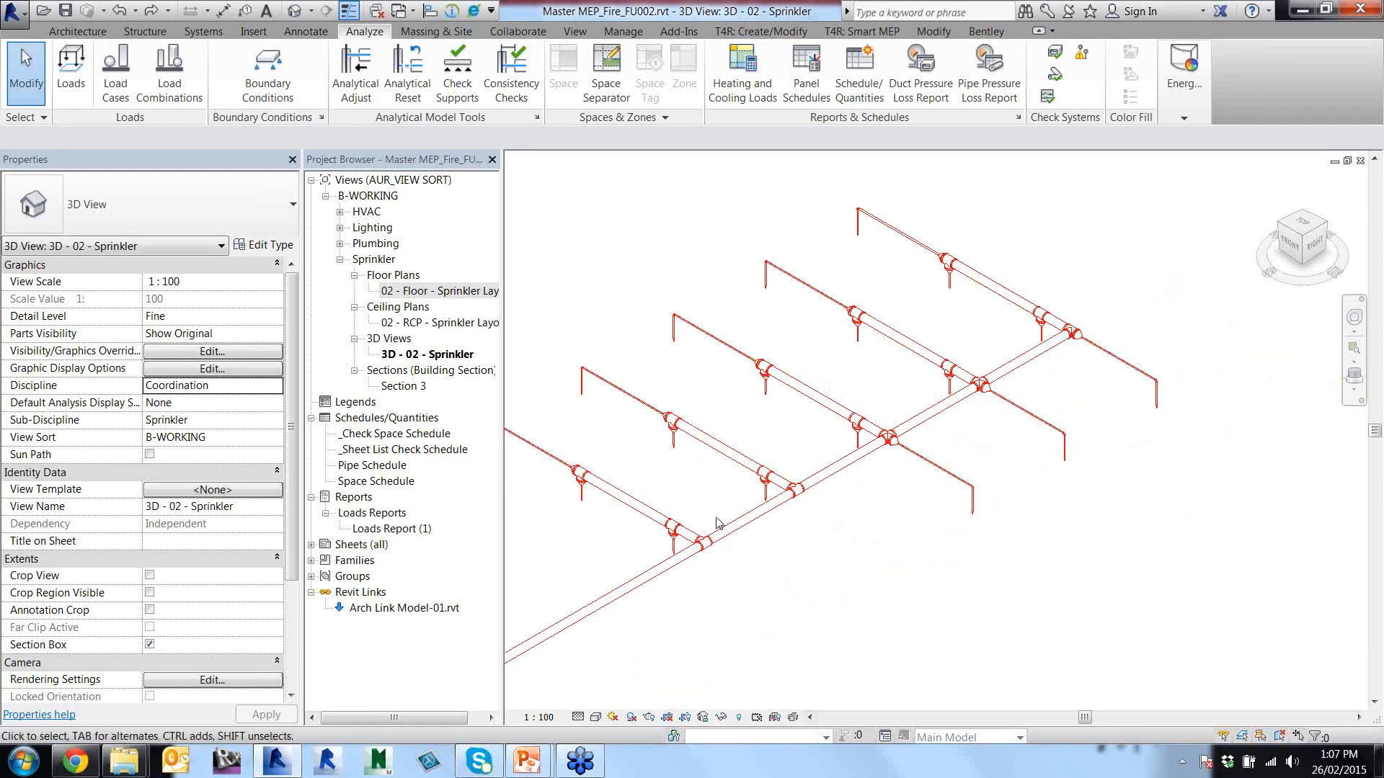
{"action": "scroll", "coordinate": [791, 411], "scroll_direction": "up", "scroll_amount": 2}
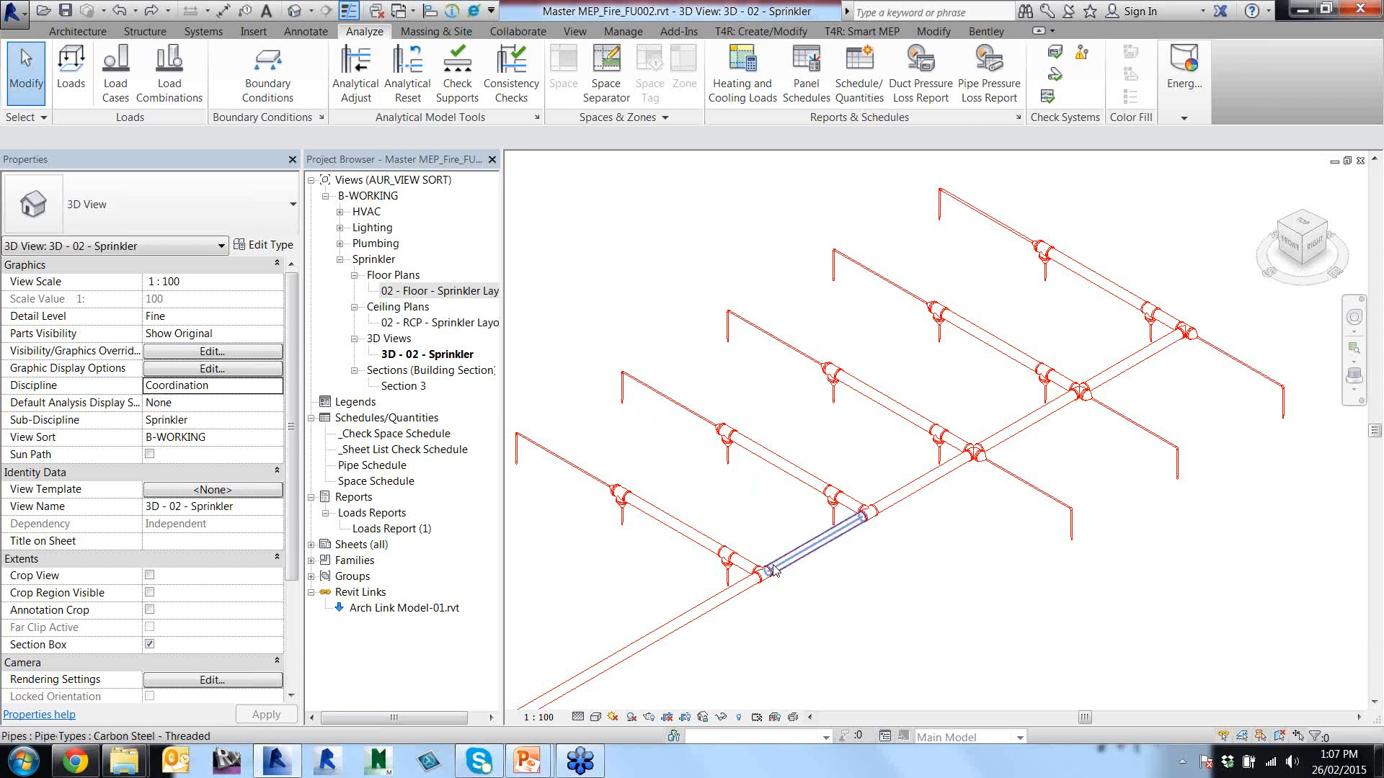
{"action": "left_click", "coordinate": [729, 606]}
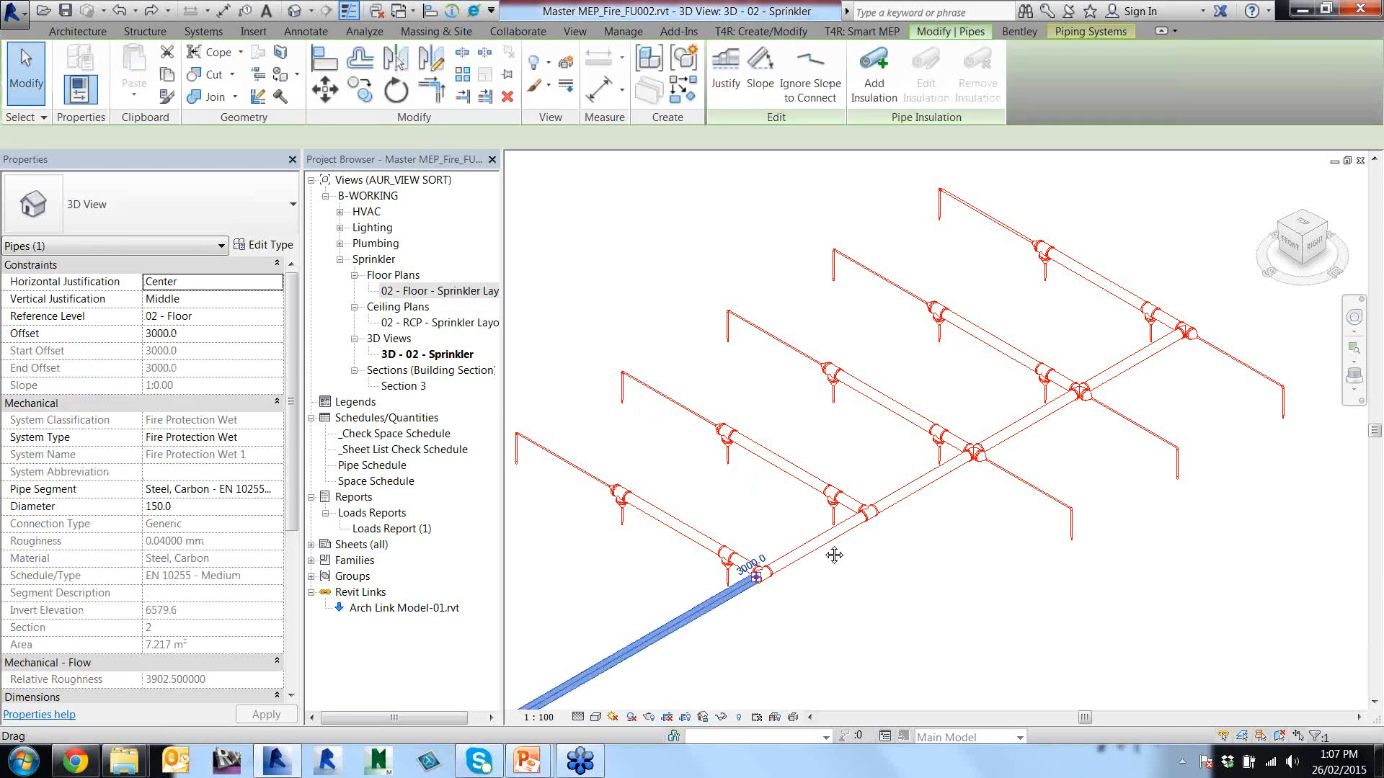
{"action": "middle_click_drag", "start_coordinate": [729, 607], "coordinate": [1170, 377]}
{"action": "scroll", "coordinate": [1169, 377], "scroll_direction": "down", "scroll_amount": 3}
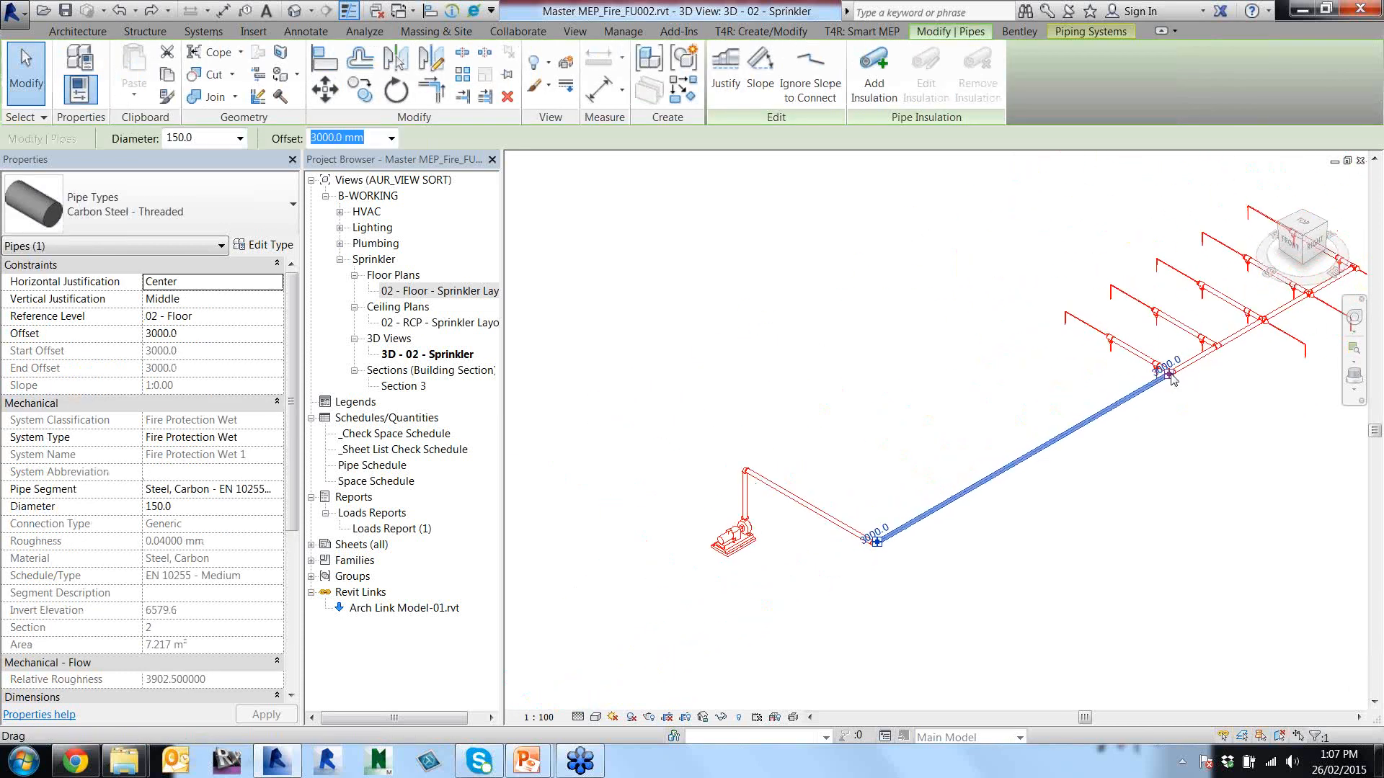
{"action": "scroll", "coordinate": [969, 484], "scroll_direction": "up", "scroll_amount": 4}
{"action": "scroll", "coordinate": [970, 484], "scroll_direction": "up", "scroll_amount": 1}
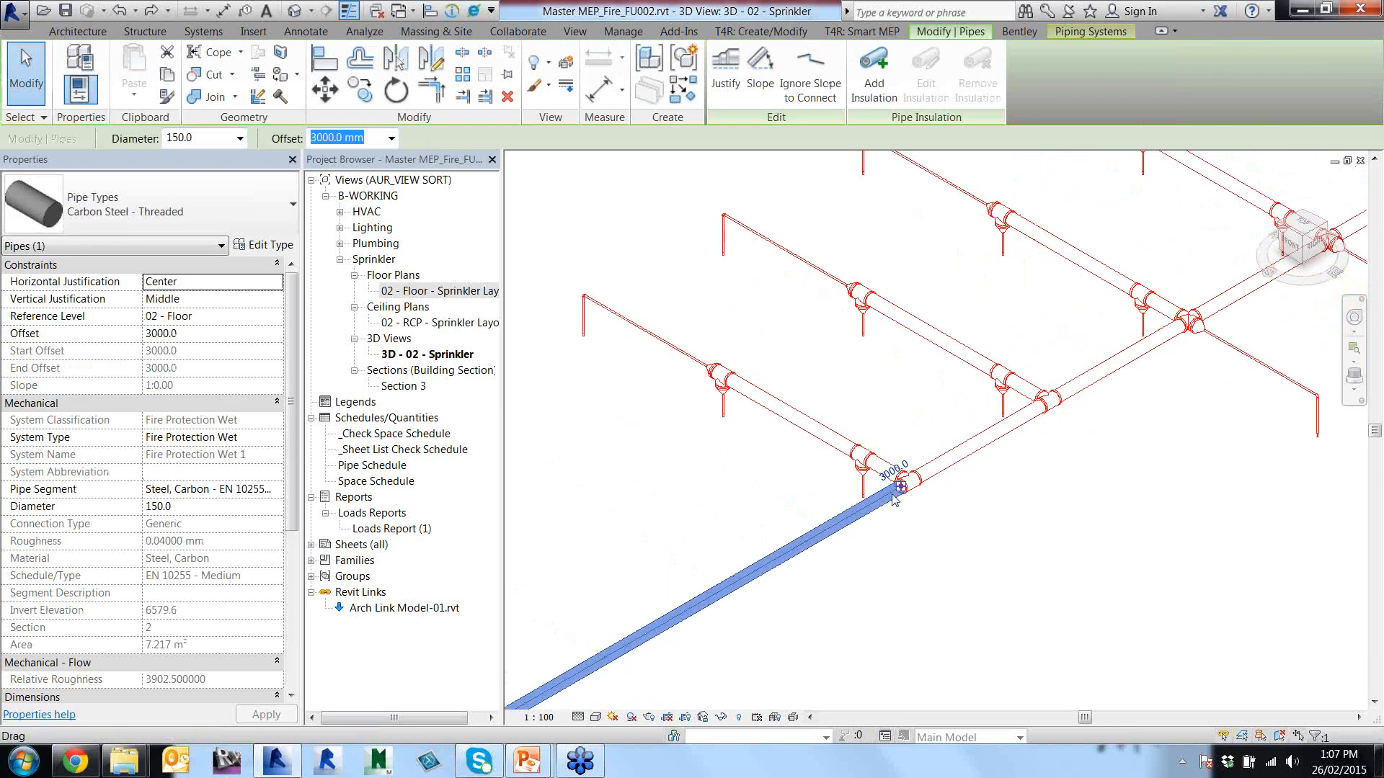
{"action": "left_click", "coordinate": [932, 485], "text": "ctrl"}
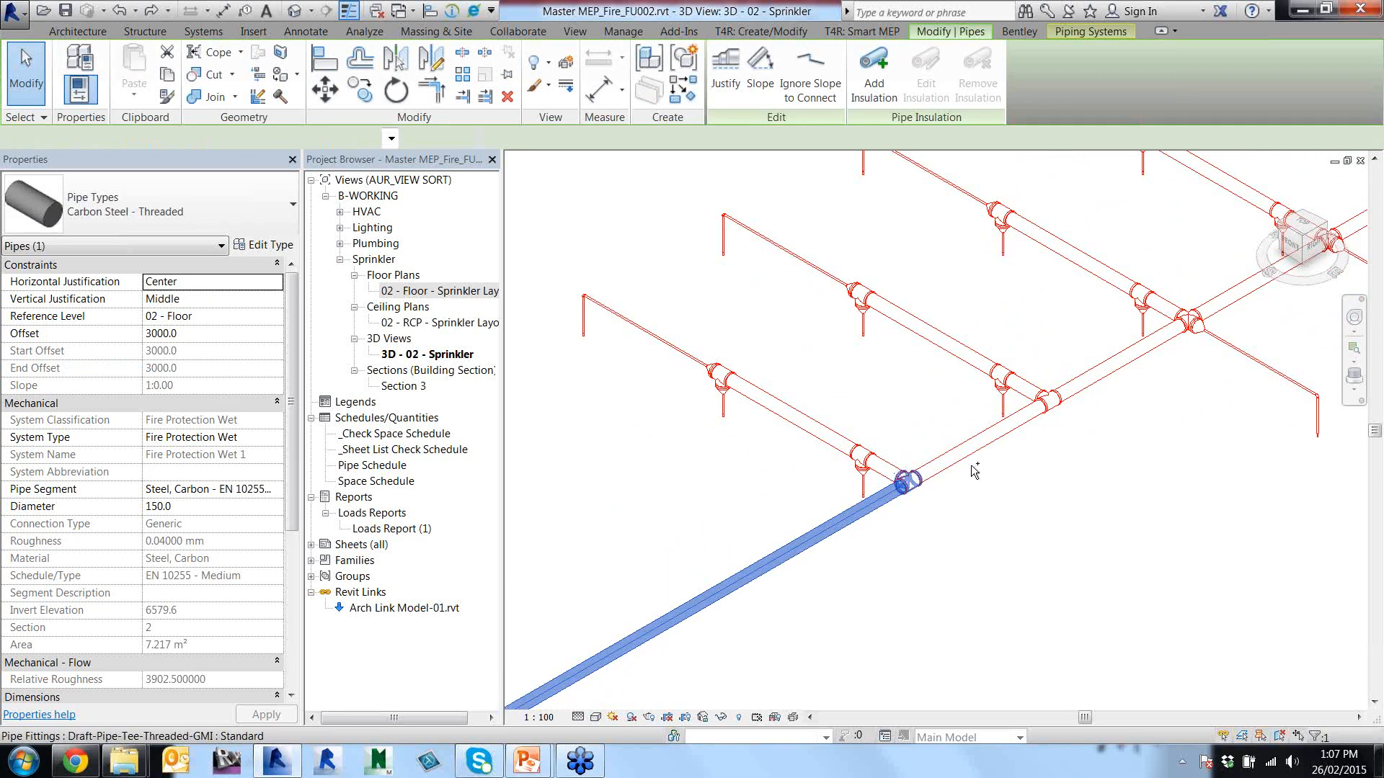
{"action": "left_click", "coordinate": [981, 457], "text": "ctrl"}
{"action": "left_click", "coordinate": [1047, 401], "text": "ctrl"}
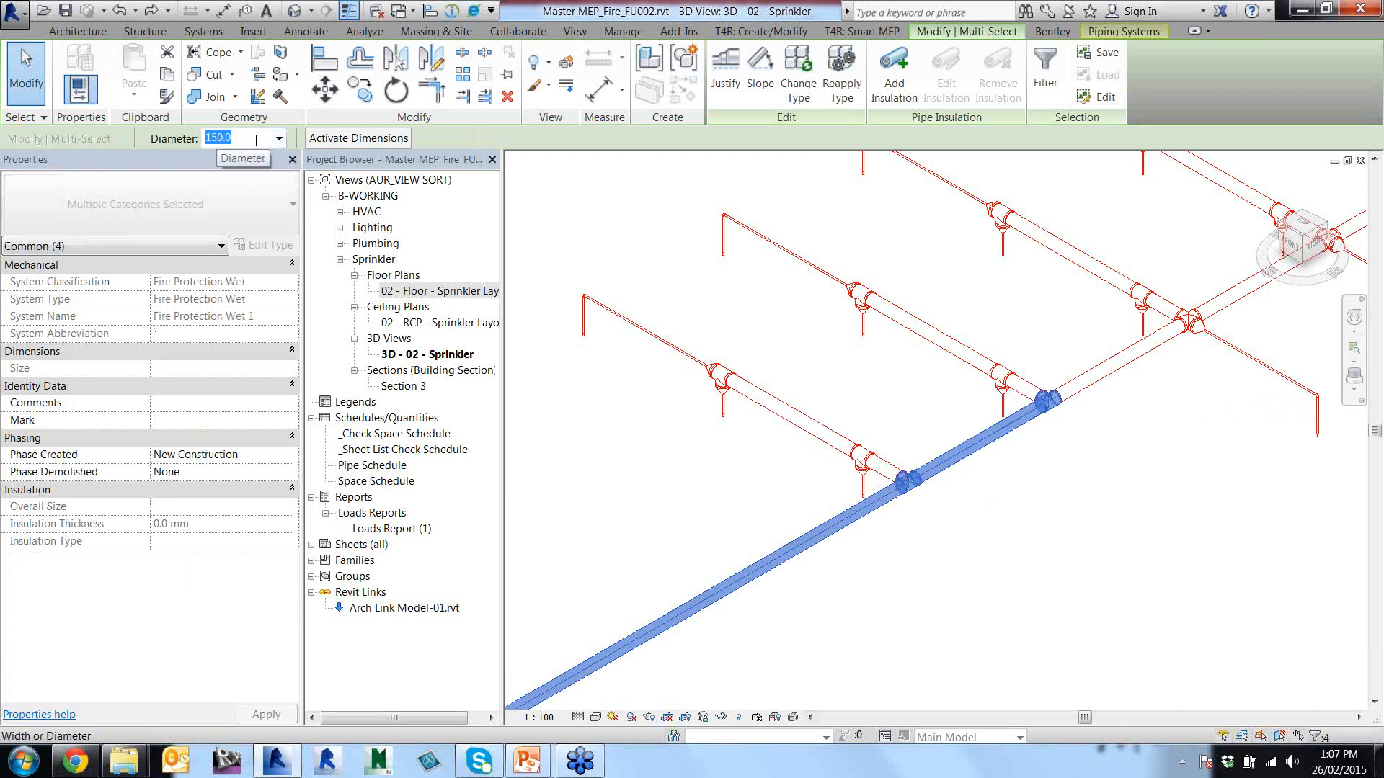
{"action": "left_click", "coordinate": [279, 139]}
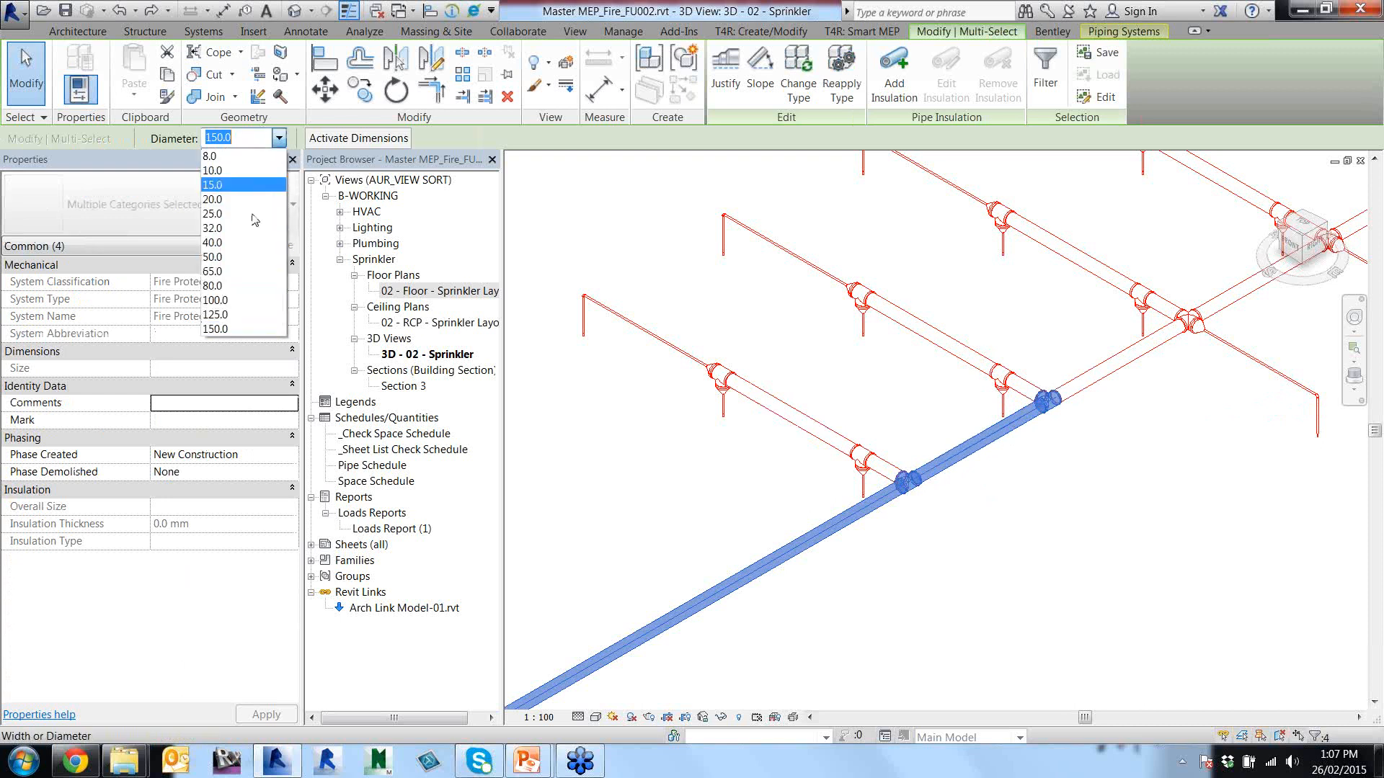
{"action": "left_click", "coordinate": [214, 330]}
{"action": "left_click", "coordinate": [1173, 378]}
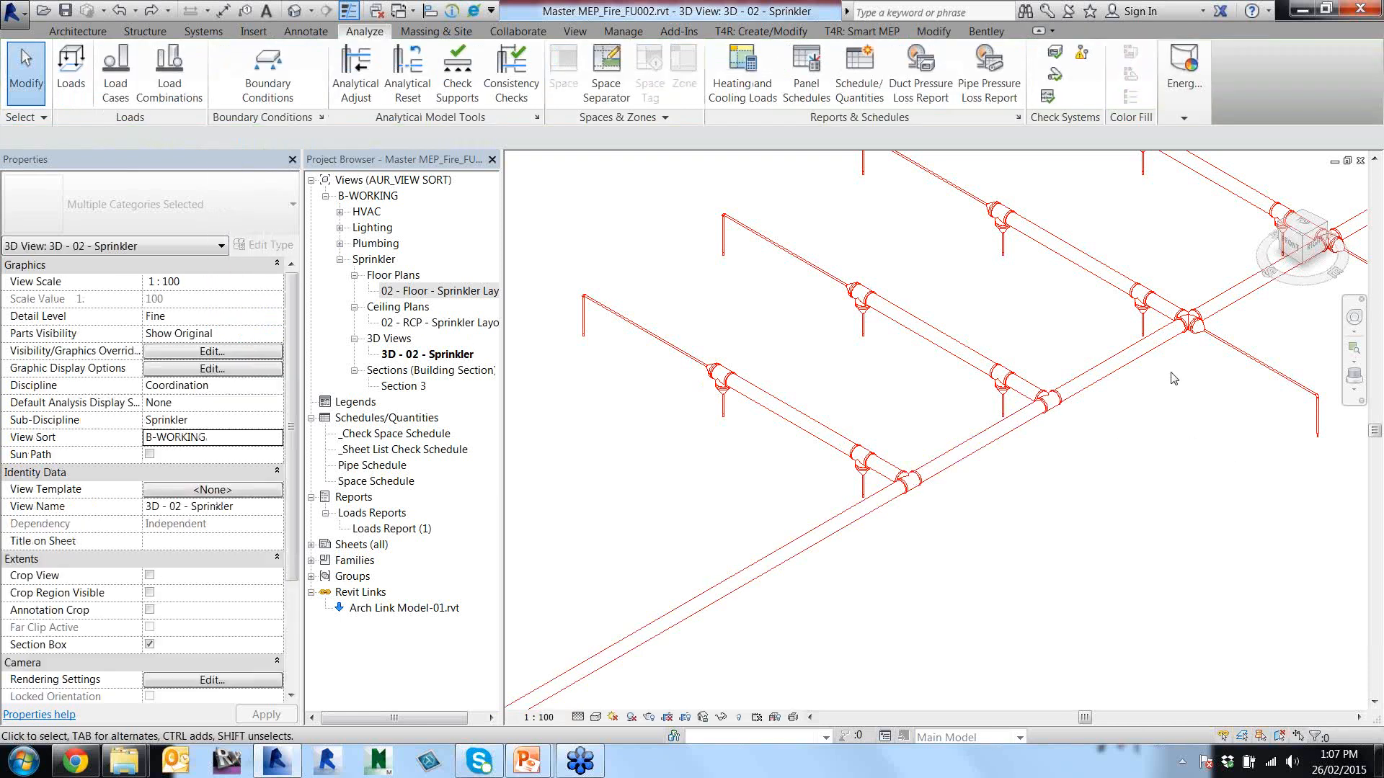
Set the diameter to 100.0 for the main pipe between the second tee and the first cross, together with that cross fitting.
{"action": "middle_click_drag", "start_coordinate": [959, 473], "coordinate": [1023, 482]}
{"action": "left_click", "coordinate": [928, 519]}
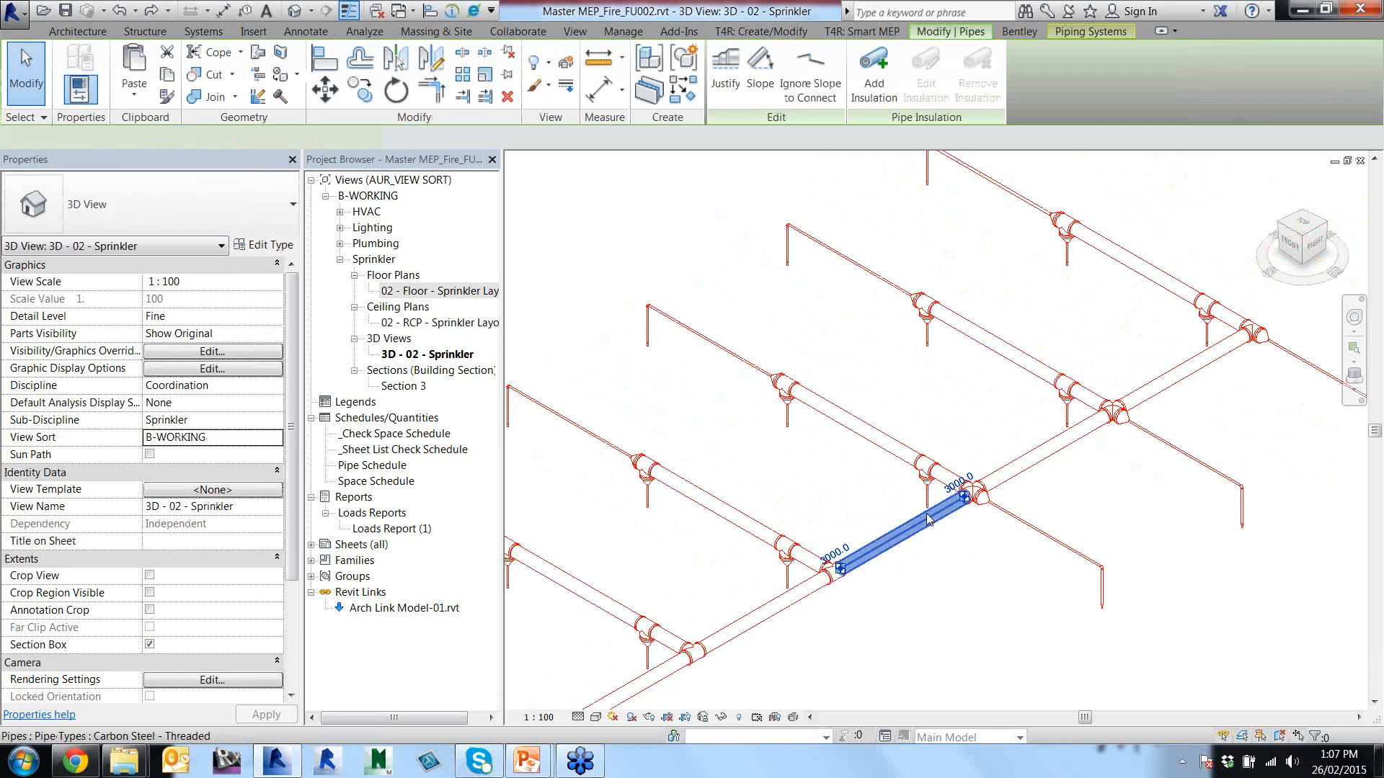
{"action": "middle_click_drag", "start_coordinate": [942, 385], "coordinate": [875, 446]}
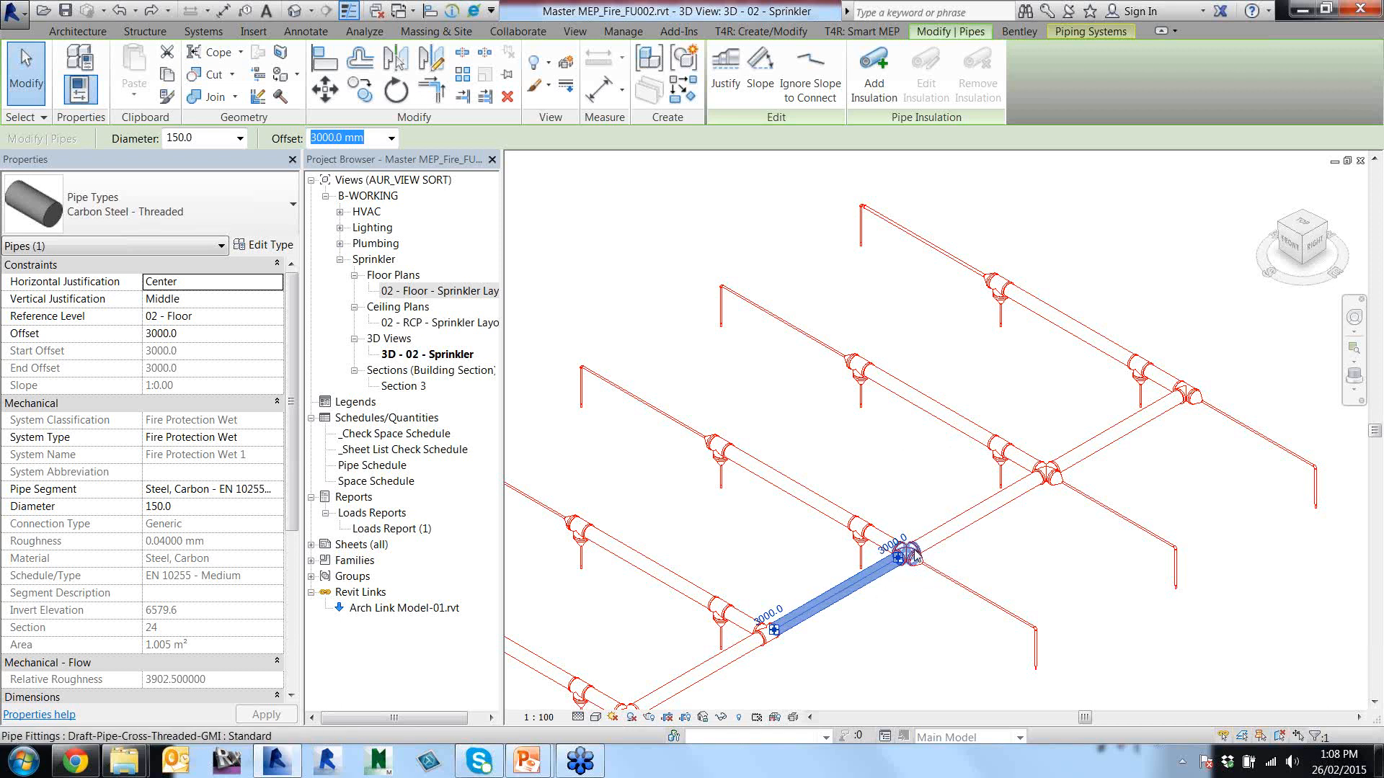
{"action": "scroll", "coordinate": [912, 556], "scroll_direction": "up", "scroll_amount": 3}
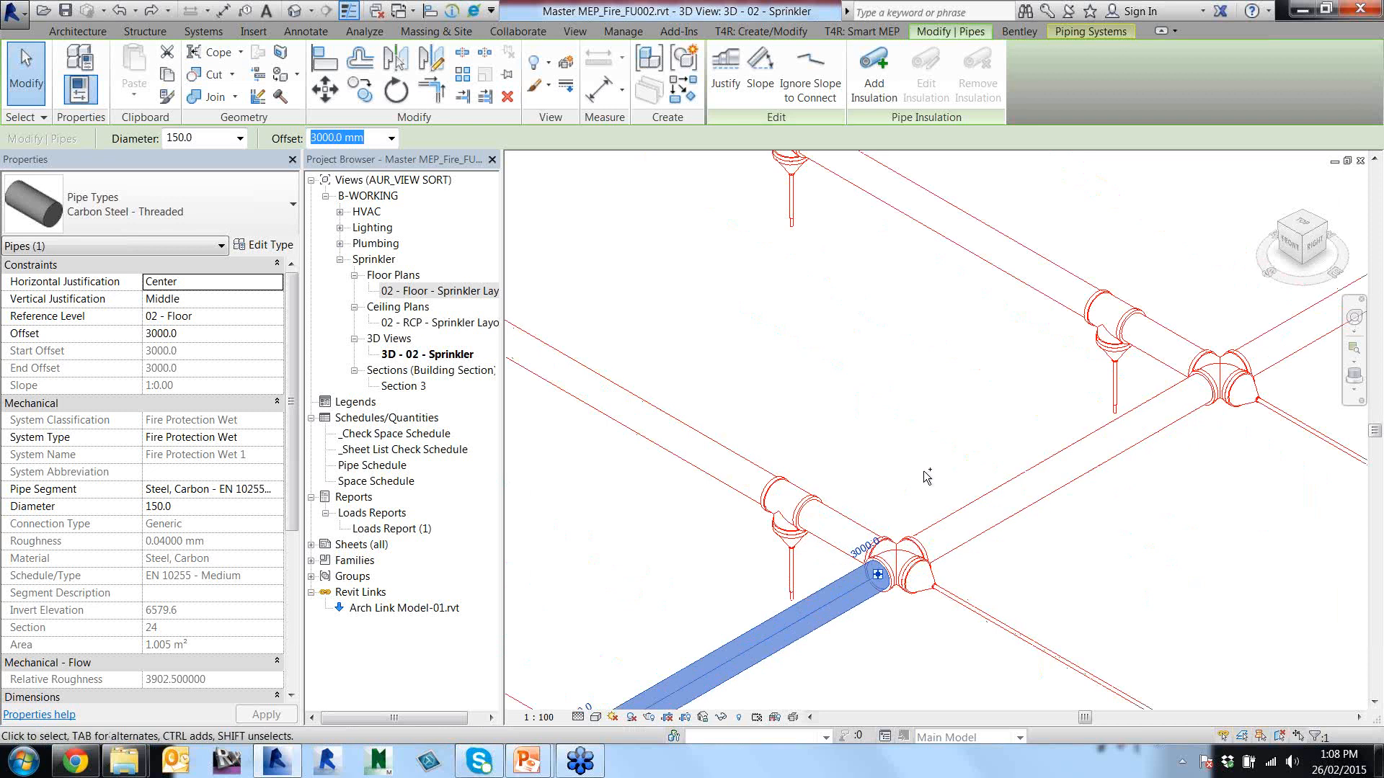
{"action": "left_click", "coordinate": [902, 550], "text": "ctrl"}
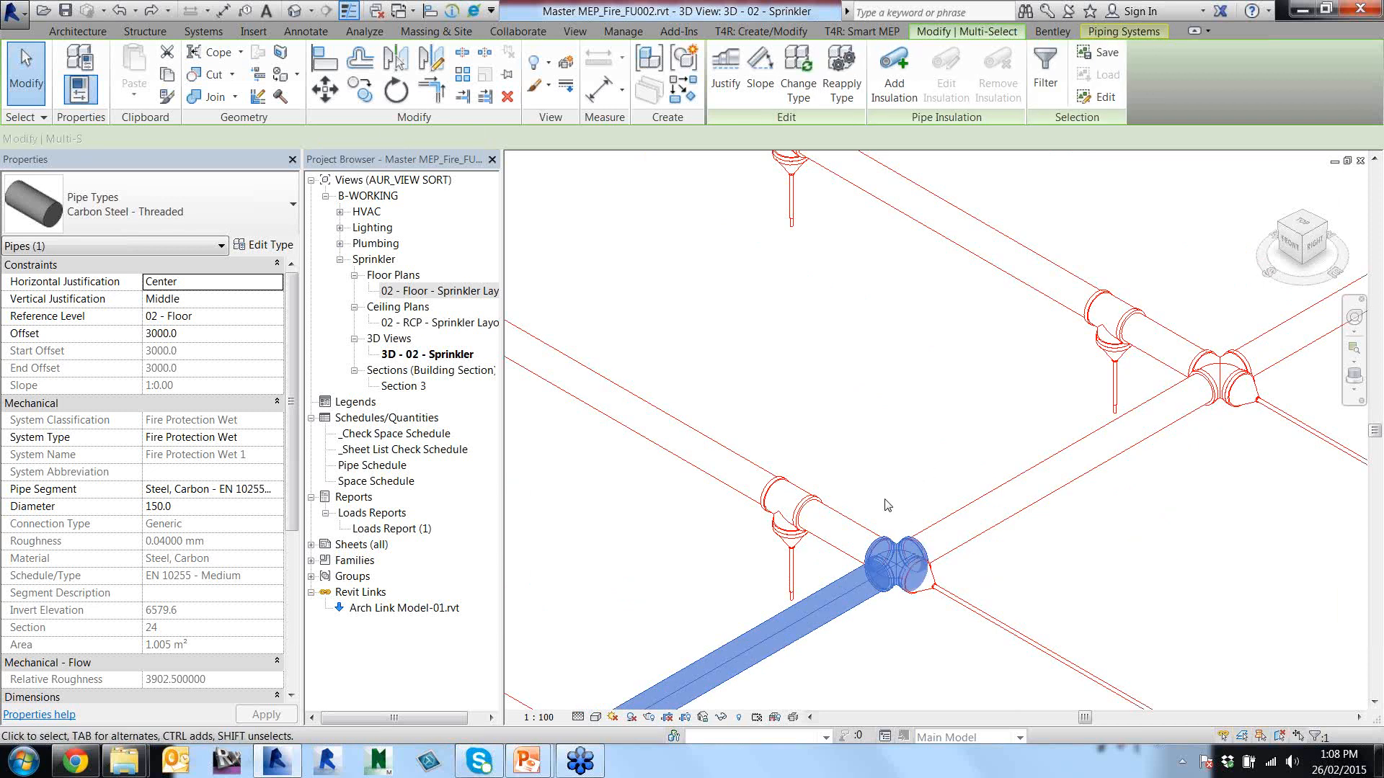
{"action": "scroll", "coordinate": [886, 504], "scroll_direction": "down", "scroll_amount": 3}
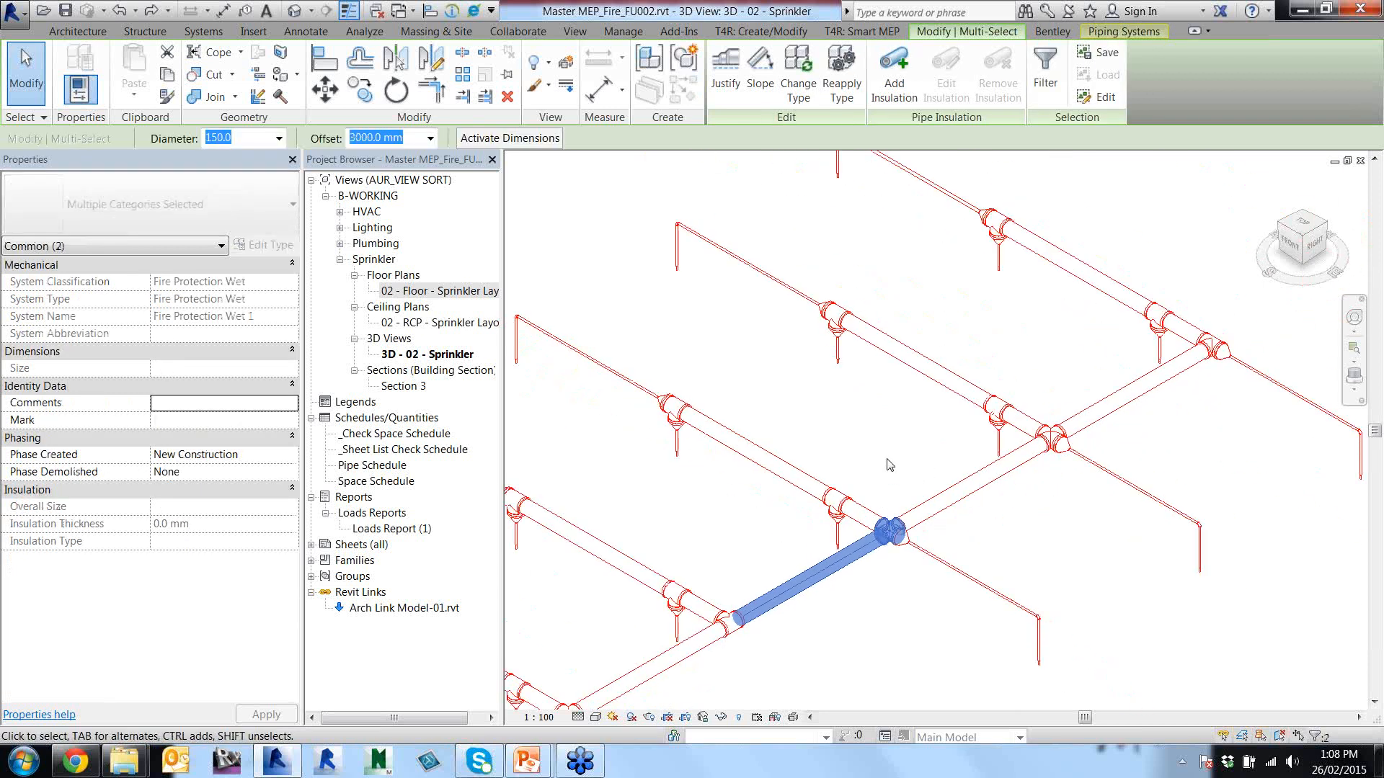
{"action": "left_click", "coordinate": [279, 138]}
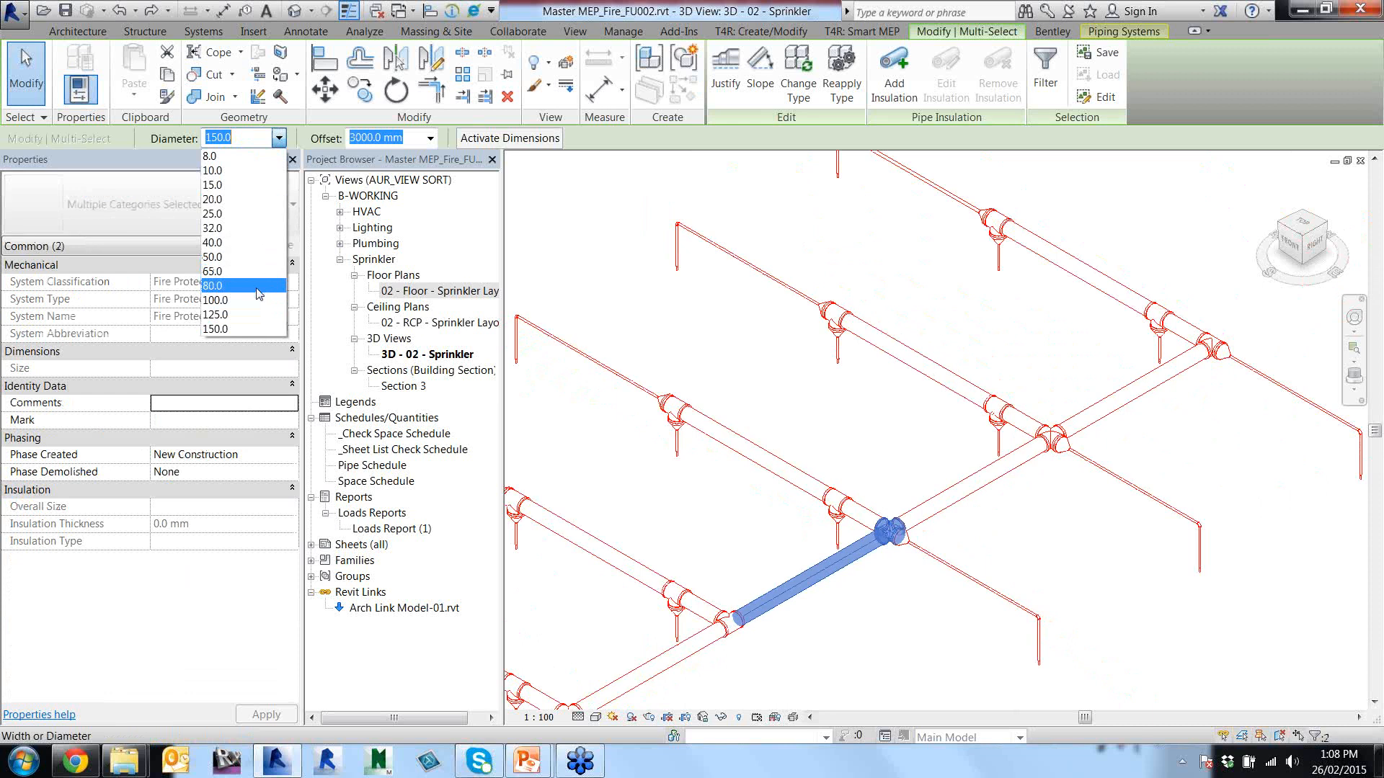
{"action": "left_click", "coordinate": [236, 301]}
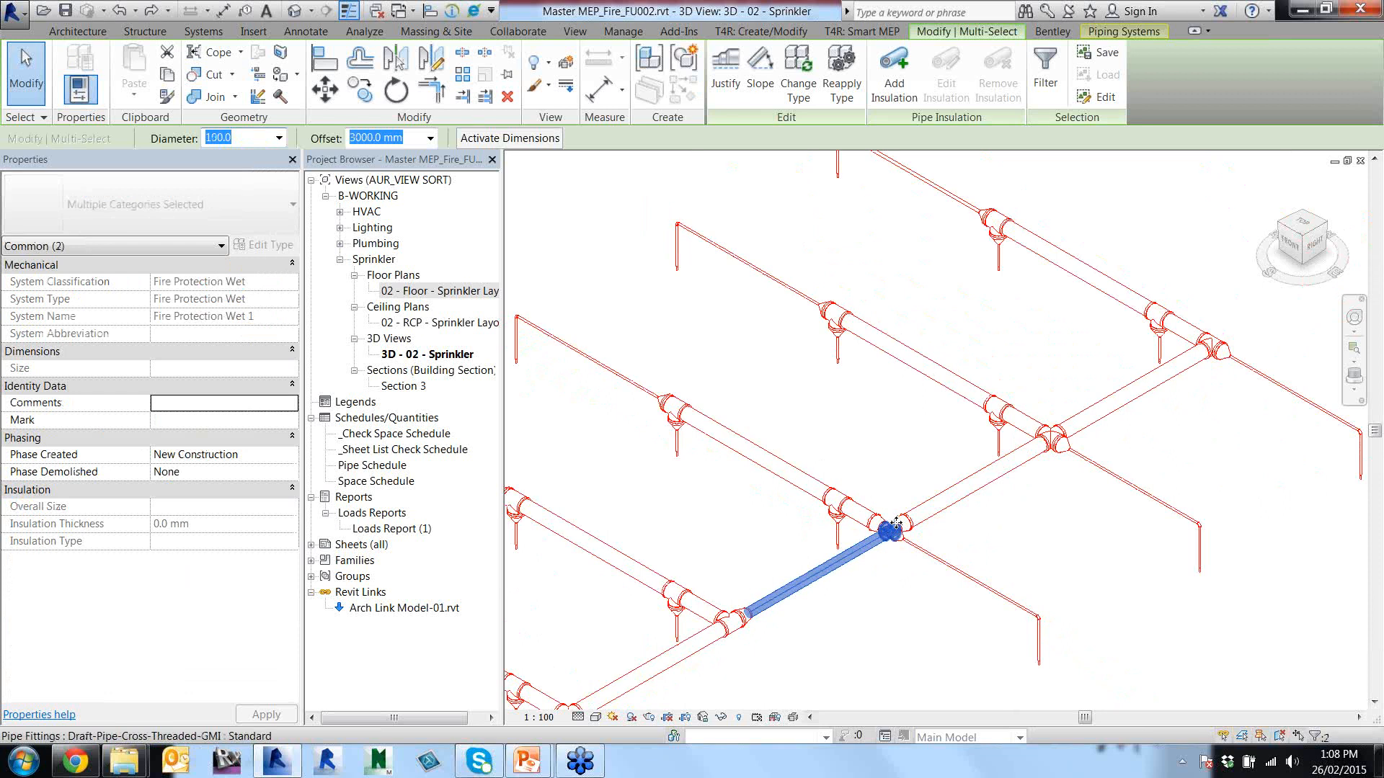
Clear the selection and examine the resized main pipe and the connections at the first cross fitting.
{"action": "scroll", "coordinate": [884, 518], "scroll_direction": "up", "scroll_amount": 1}
{"action": "scroll", "coordinate": [890, 531], "scroll_direction": "up", "scroll_amount": 1}
{"action": "scroll", "coordinate": [941, 534], "scroll_direction": "up", "scroll_amount": 1}
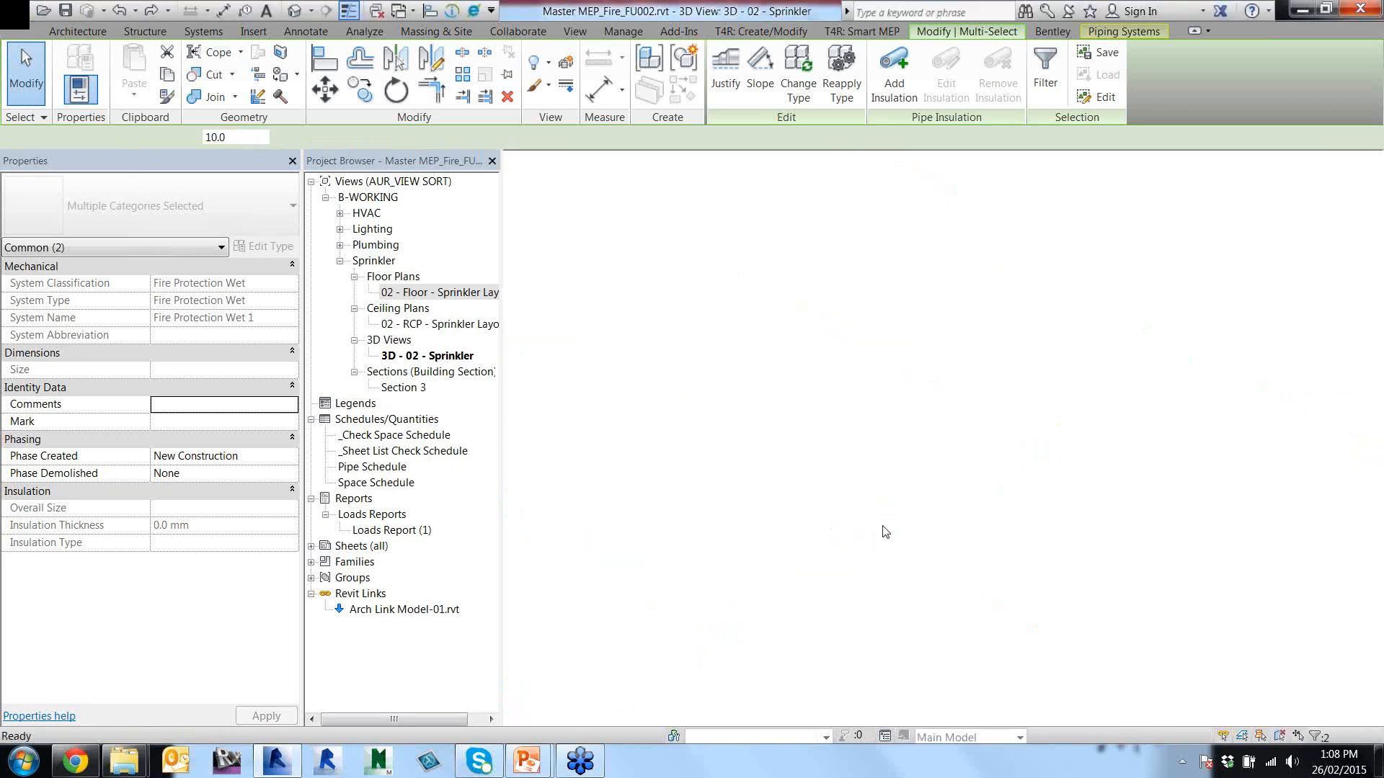
{"action": "key", "text": "Escape"}
{"action": "scroll", "coordinate": [891, 530], "scroll_direction": "up", "scroll_amount": 5}
{"action": "scroll", "coordinate": [880, 495], "scroll_direction": "down", "scroll_amount": 1}
{"action": "scroll", "coordinate": [879, 495], "scroll_direction": "down", "scroll_amount": 2}
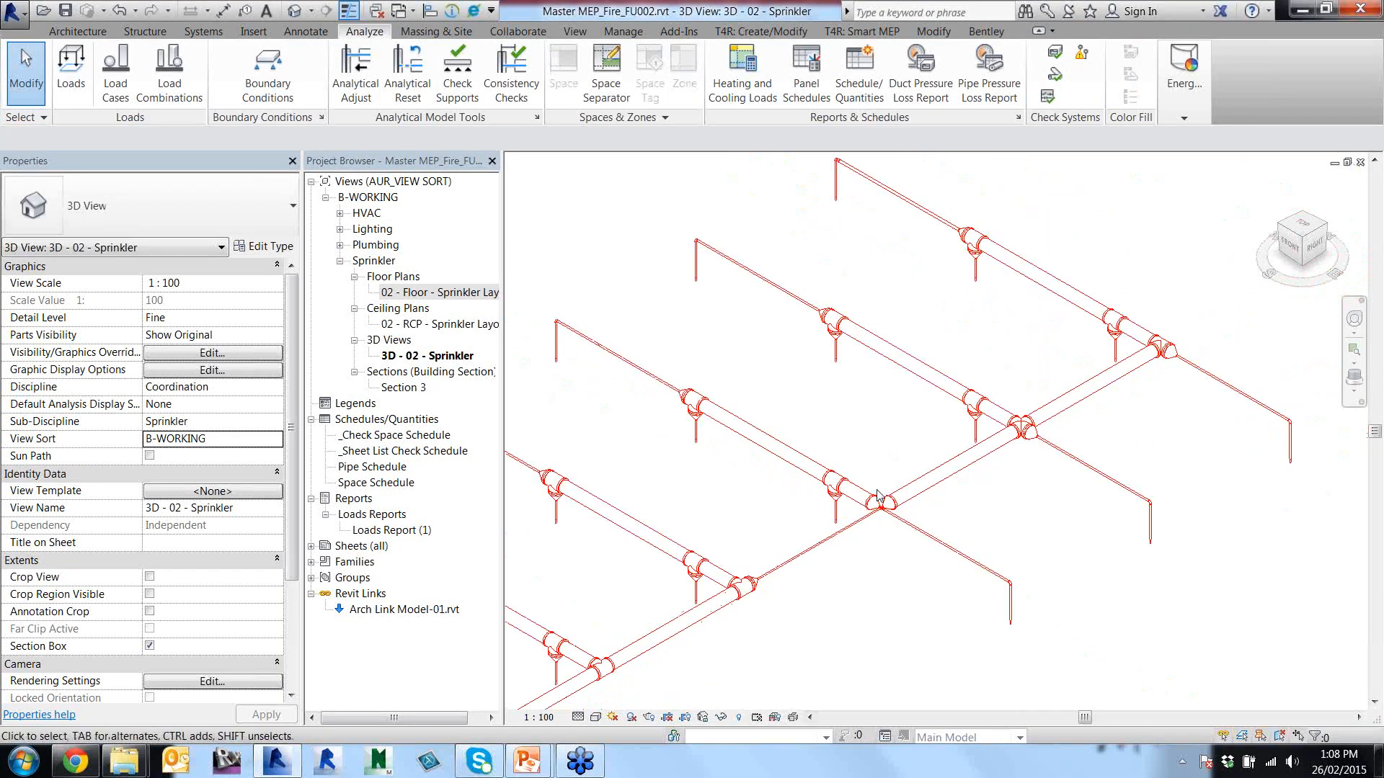
{"action": "scroll", "coordinate": [829, 543], "scroll_direction": "up", "scroll_amount": 4}
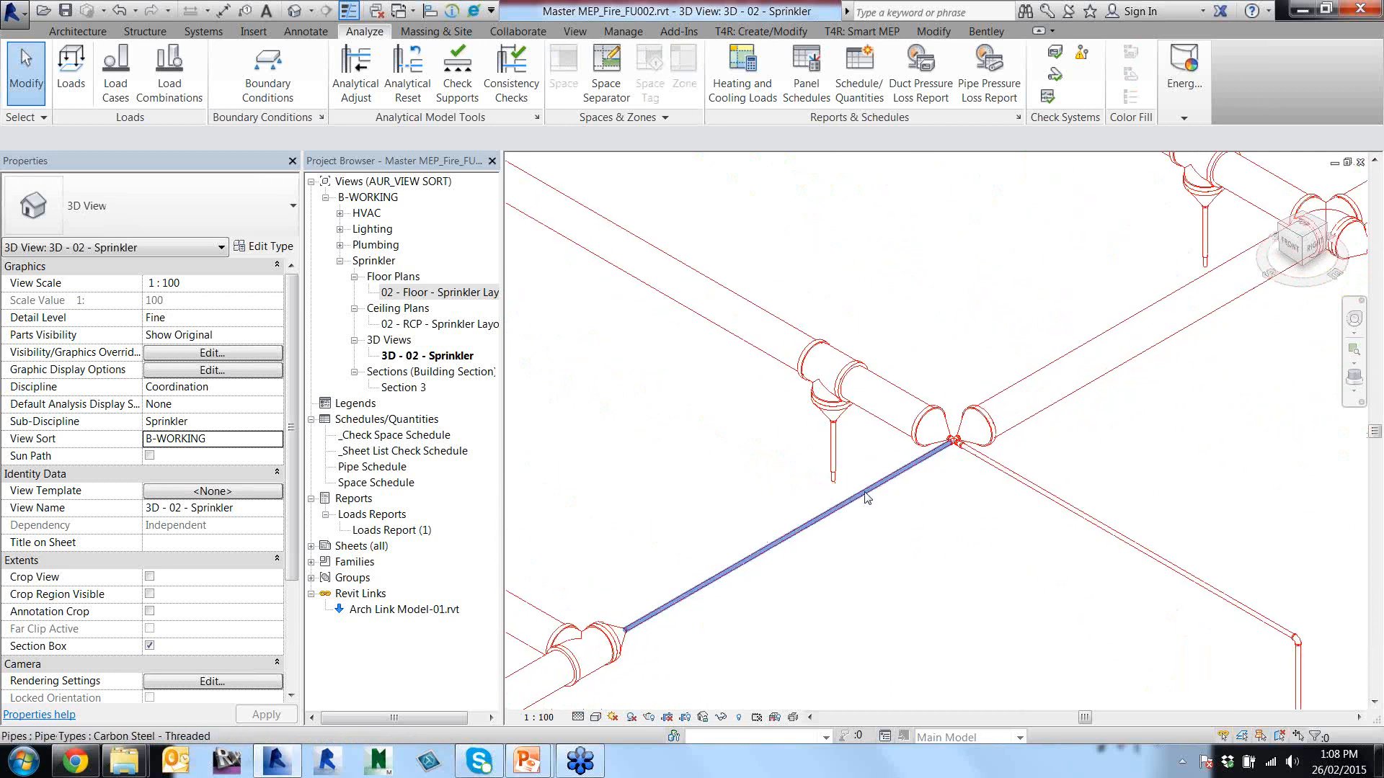
{"action": "scroll", "coordinate": [858, 468], "scroll_direction": "down", "scroll_amount": 3}
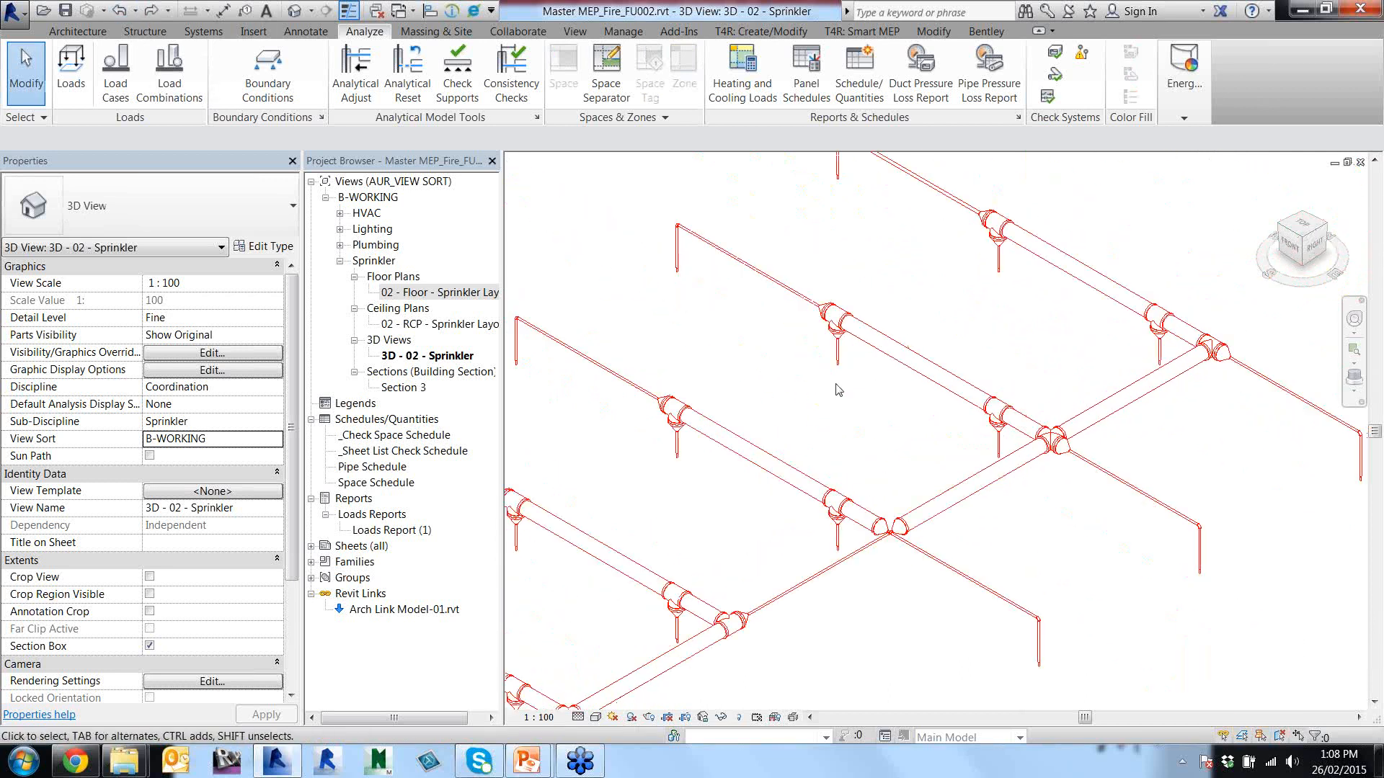
Select the thin main pipe between the second tee and the first cross, together with the cross fitting, for resizing.
{"action": "left_click", "coordinate": [821, 563]}
{"action": "scroll", "coordinate": [858, 534], "scroll_direction": "up", "scroll_amount": 4}
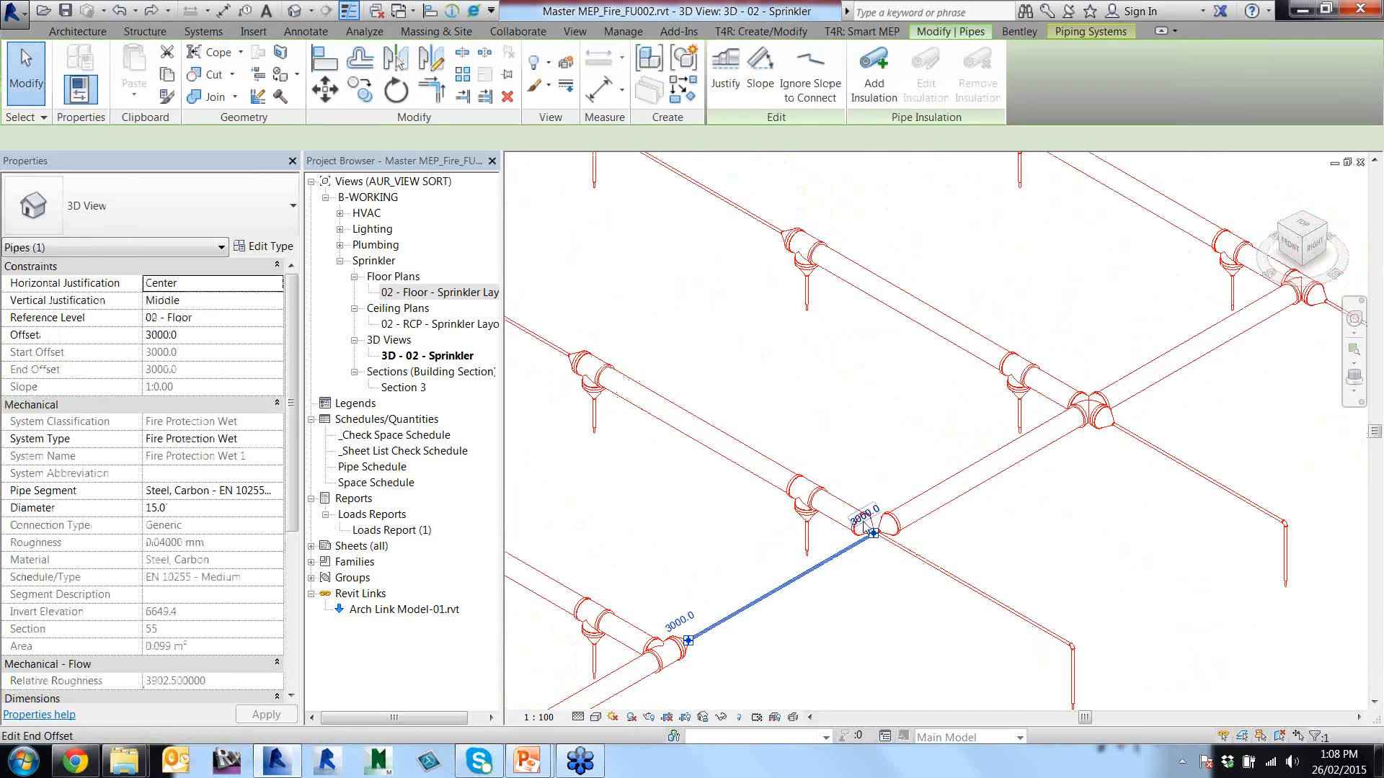
{"action": "scroll", "coordinate": [888, 548], "scroll_direction": "up", "scroll_amount": 2}
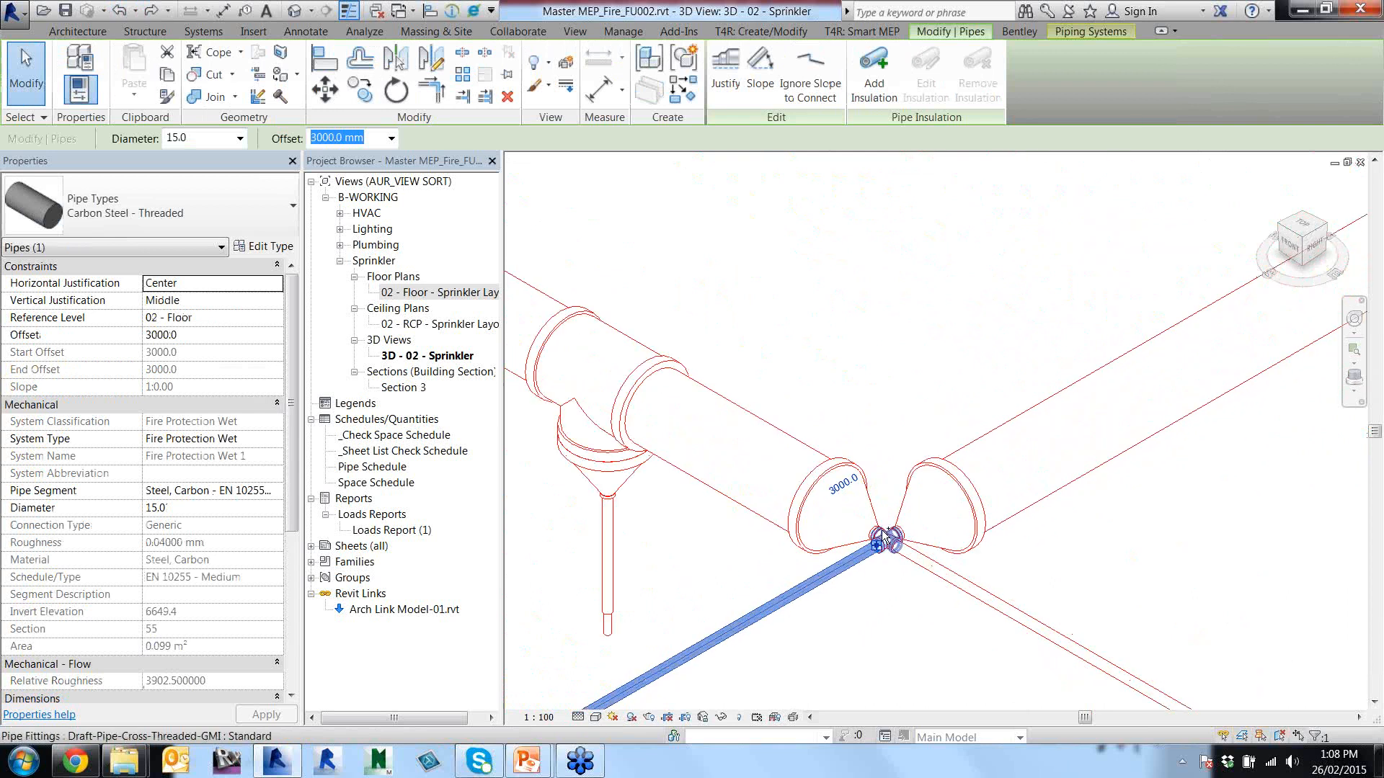
{"action": "left_click", "coordinate": [886, 540], "text": "ctrl"}
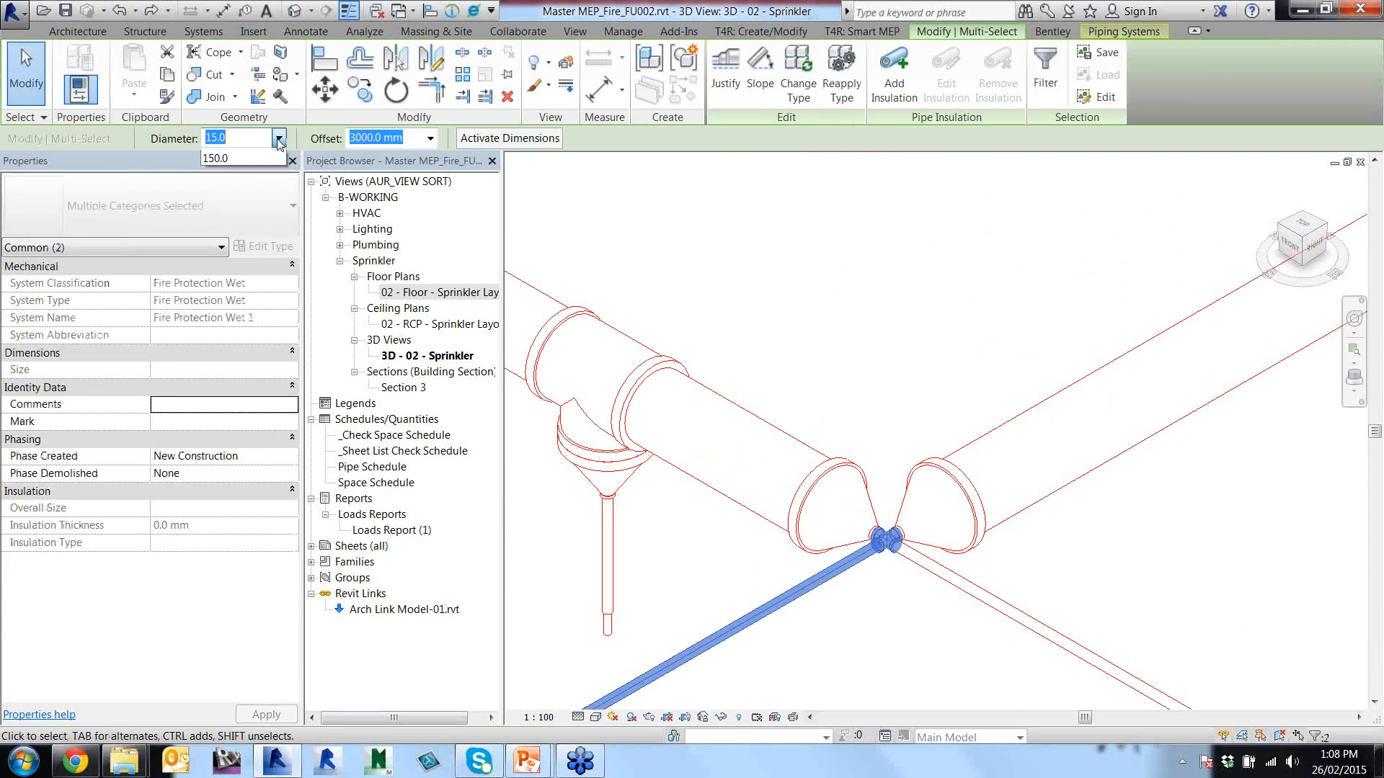
Set the diameter of the selected main pipe segment and its cross fitting to 100 mm.
{"action": "left_click", "coordinate": [279, 138]}
{"action": "left_click", "coordinate": [236, 303]}
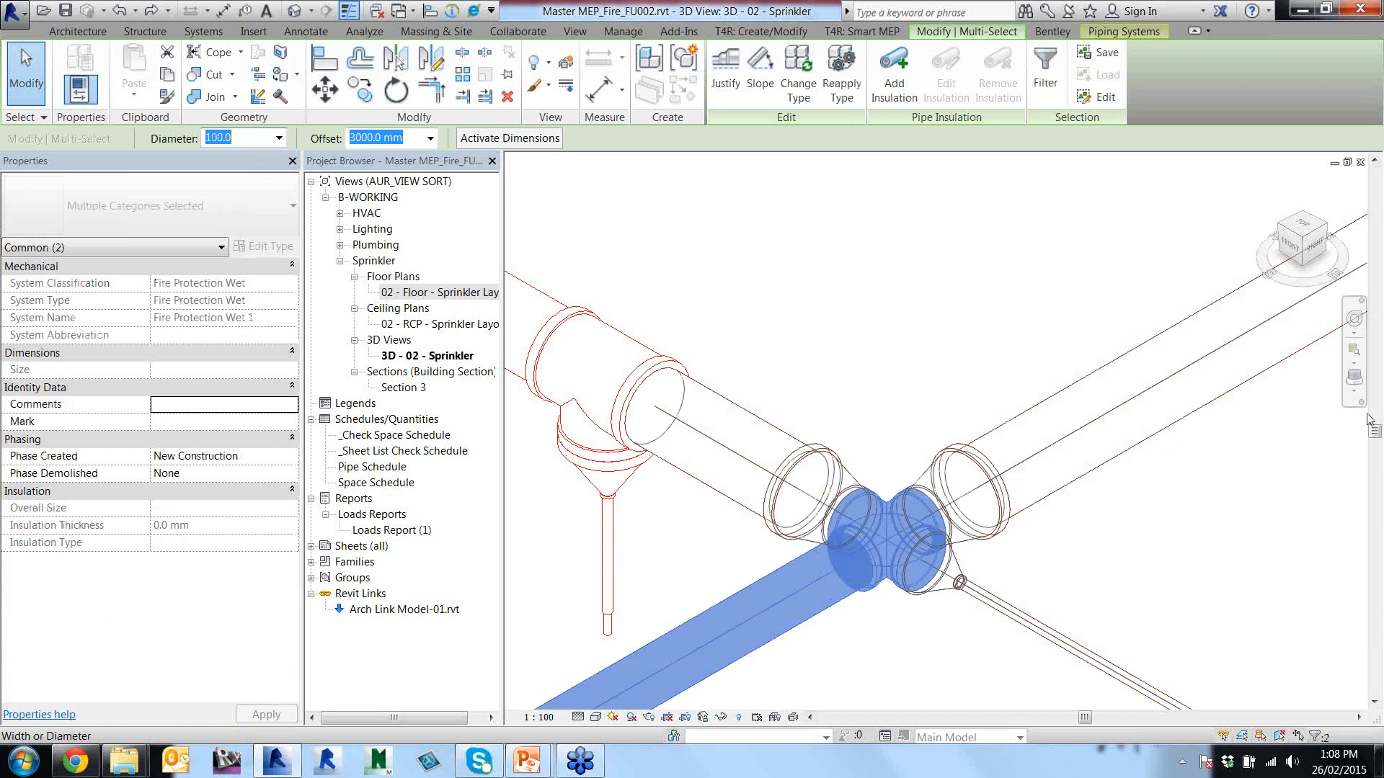
{"action": "left_click", "coordinate": [859, 353]}
Resize the next 150 mm main pipe segment and the cross fitting at its far end to an 80 mm diameter.
{"action": "scroll", "coordinate": [858, 366], "scroll_direction": "down", "scroll_amount": 2}
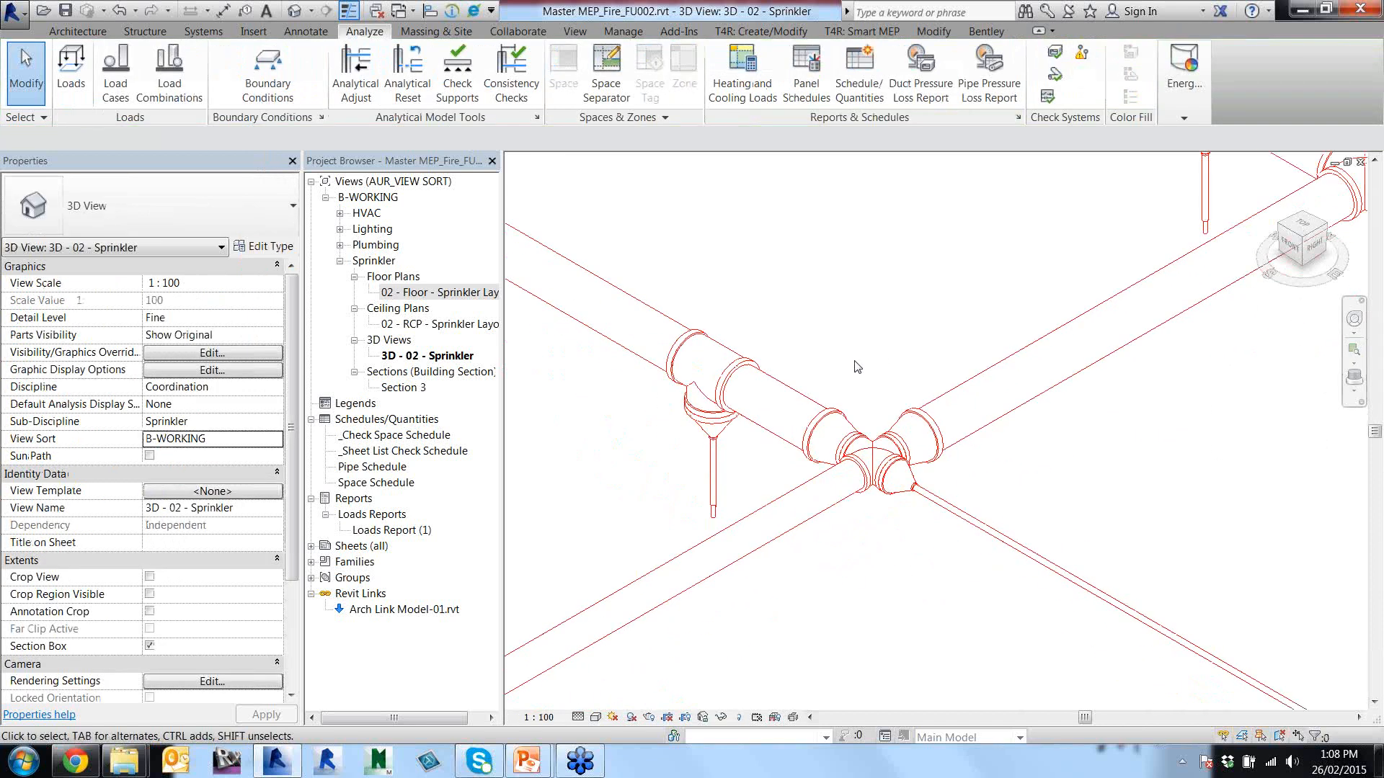
{"action": "scroll", "coordinate": [858, 366], "scroll_direction": "down", "scroll_amount": 4}
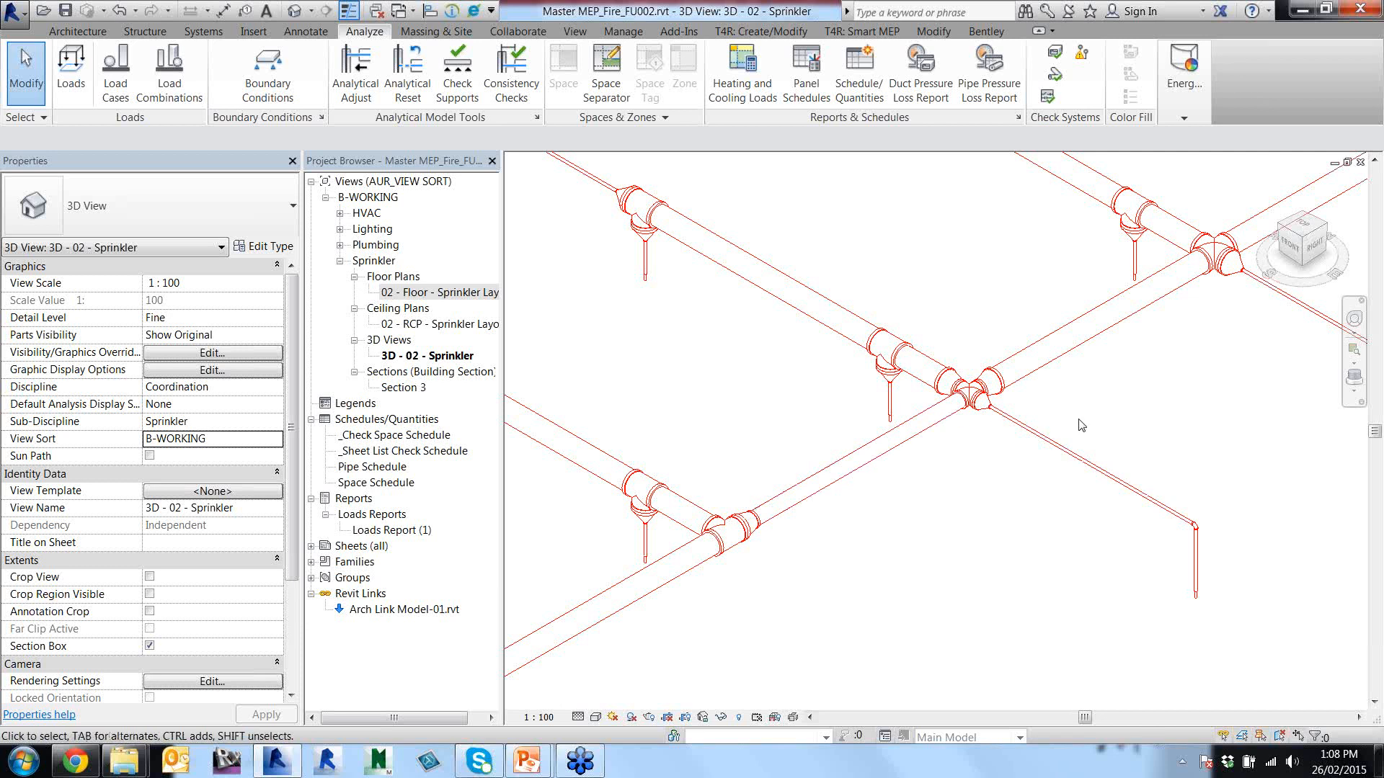
{"action": "middle_click_drag", "start_coordinate": [927, 428], "coordinate": [901, 535], "text": "shift"}
{"action": "scroll", "coordinate": [901, 535], "scroll_direction": "down", "scroll_amount": 3}
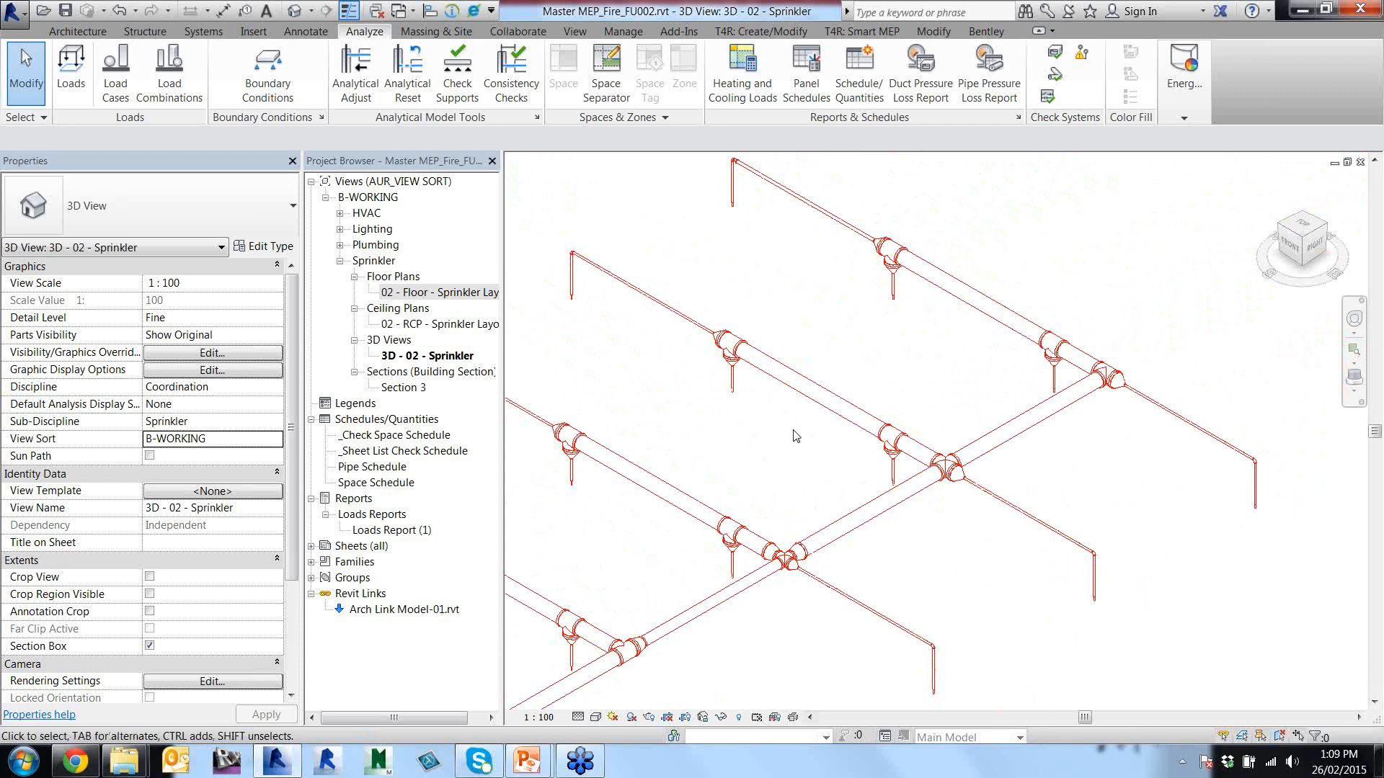
{"action": "left_click", "coordinate": [899, 494]}
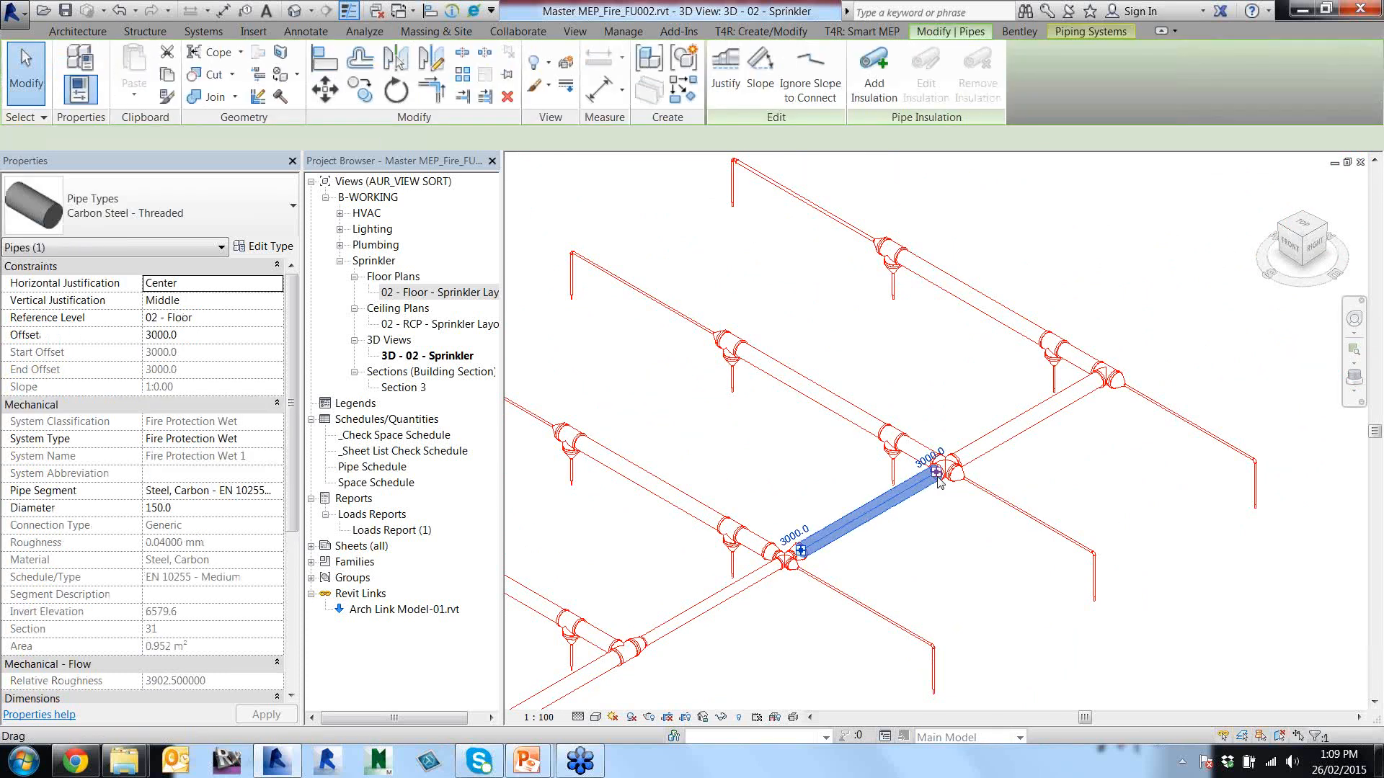
{"action": "scroll", "coordinate": [937, 479], "scroll_direction": "up", "scroll_amount": 3}
{"action": "scroll", "coordinate": [938, 479], "scroll_direction": "up", "scroll_amount": 2}
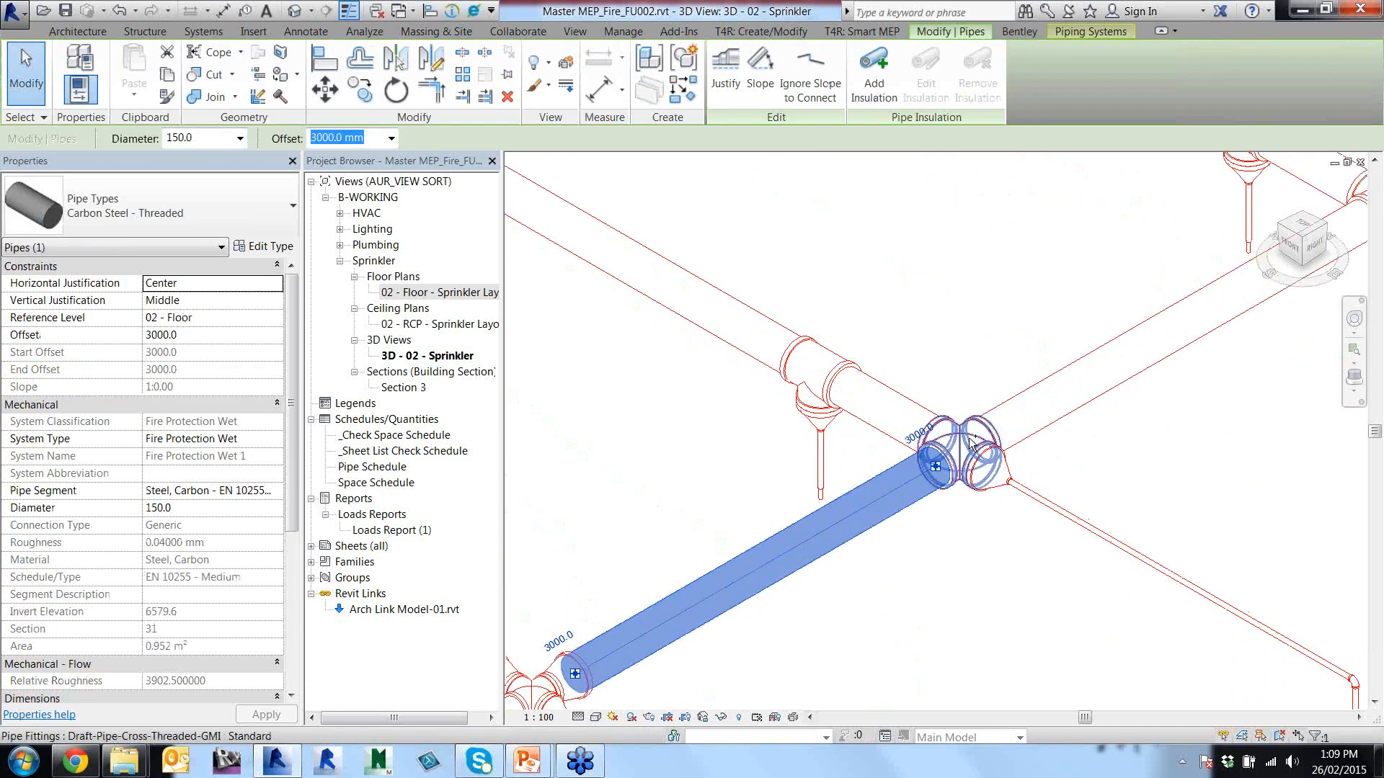
{"action": "left_click", "coordinate": [968, 445], "text": "ctrl"}
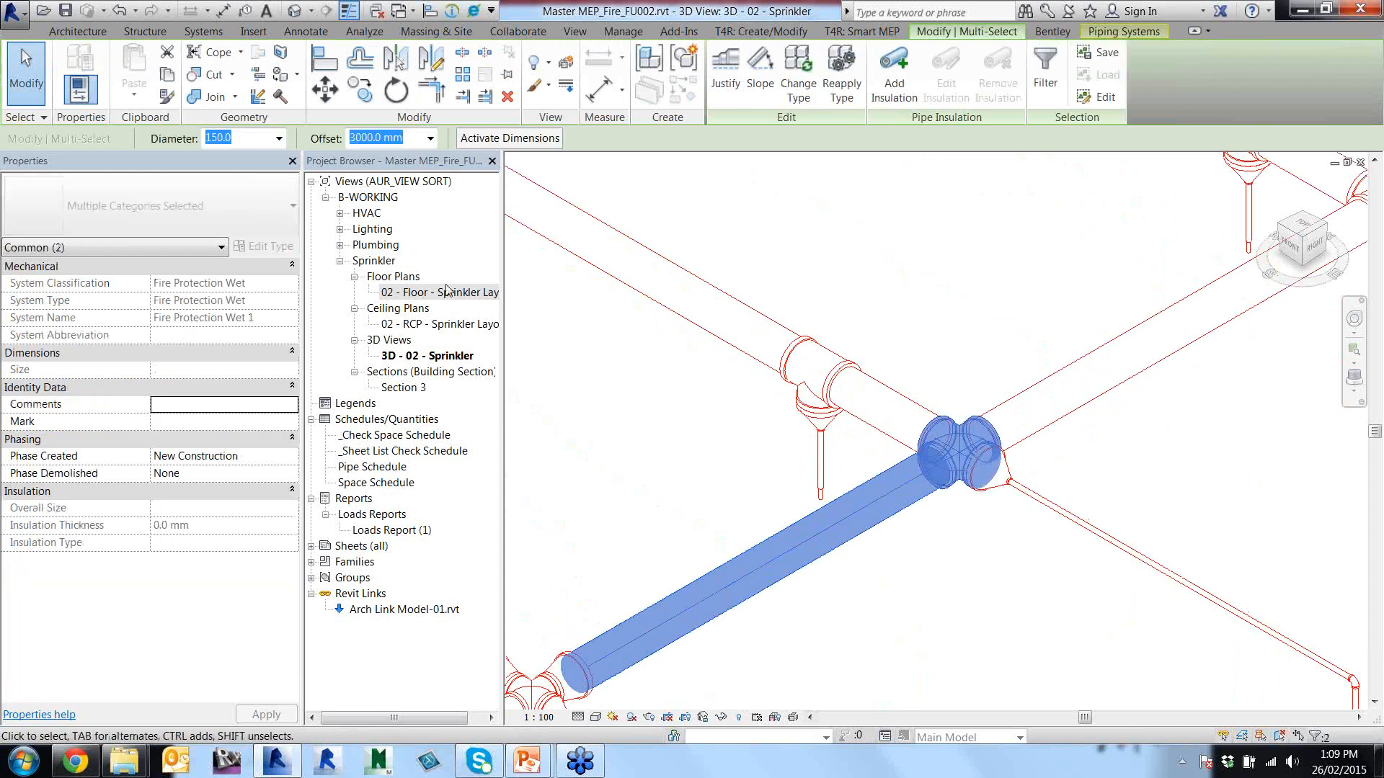
{"action": "left_click", "coordinate": [279, 138]}
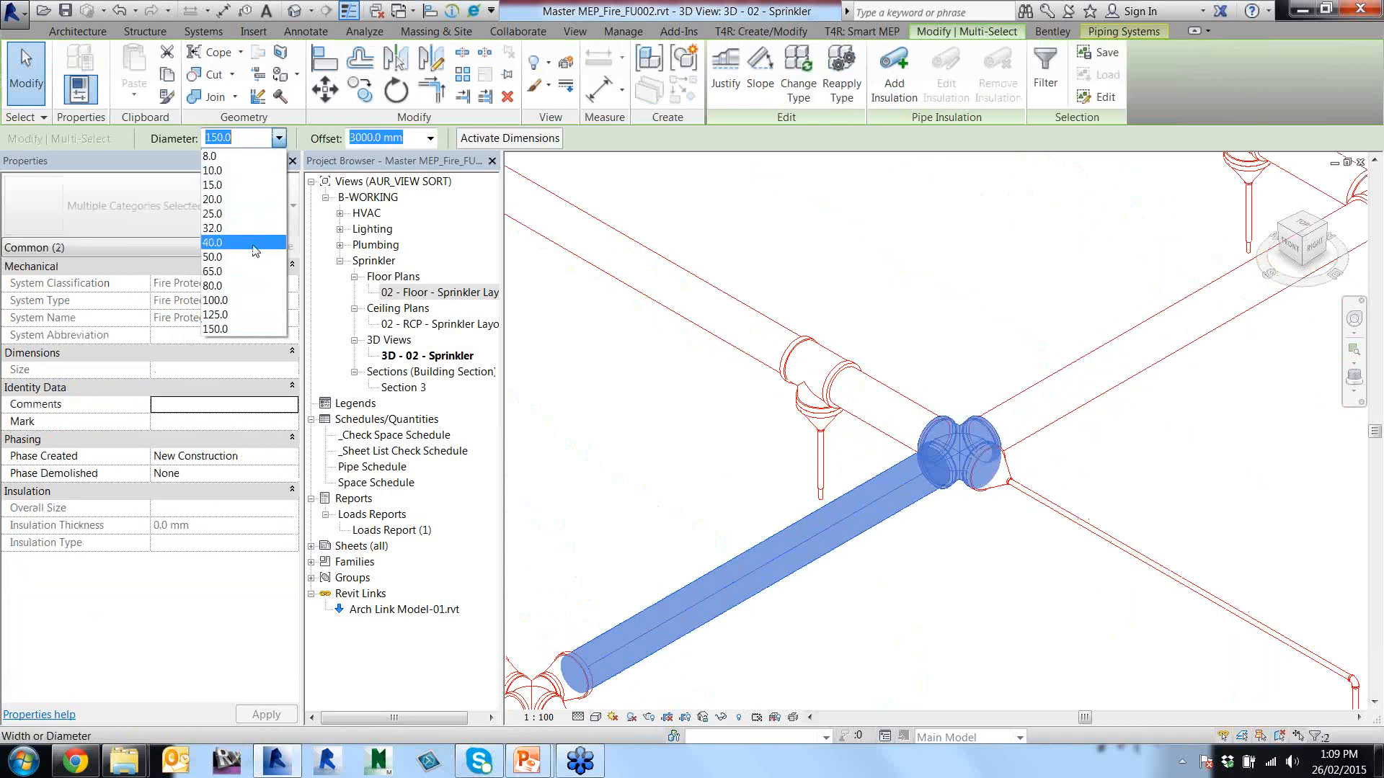
{"action": "left_click", "coordinate": [224, 285]}
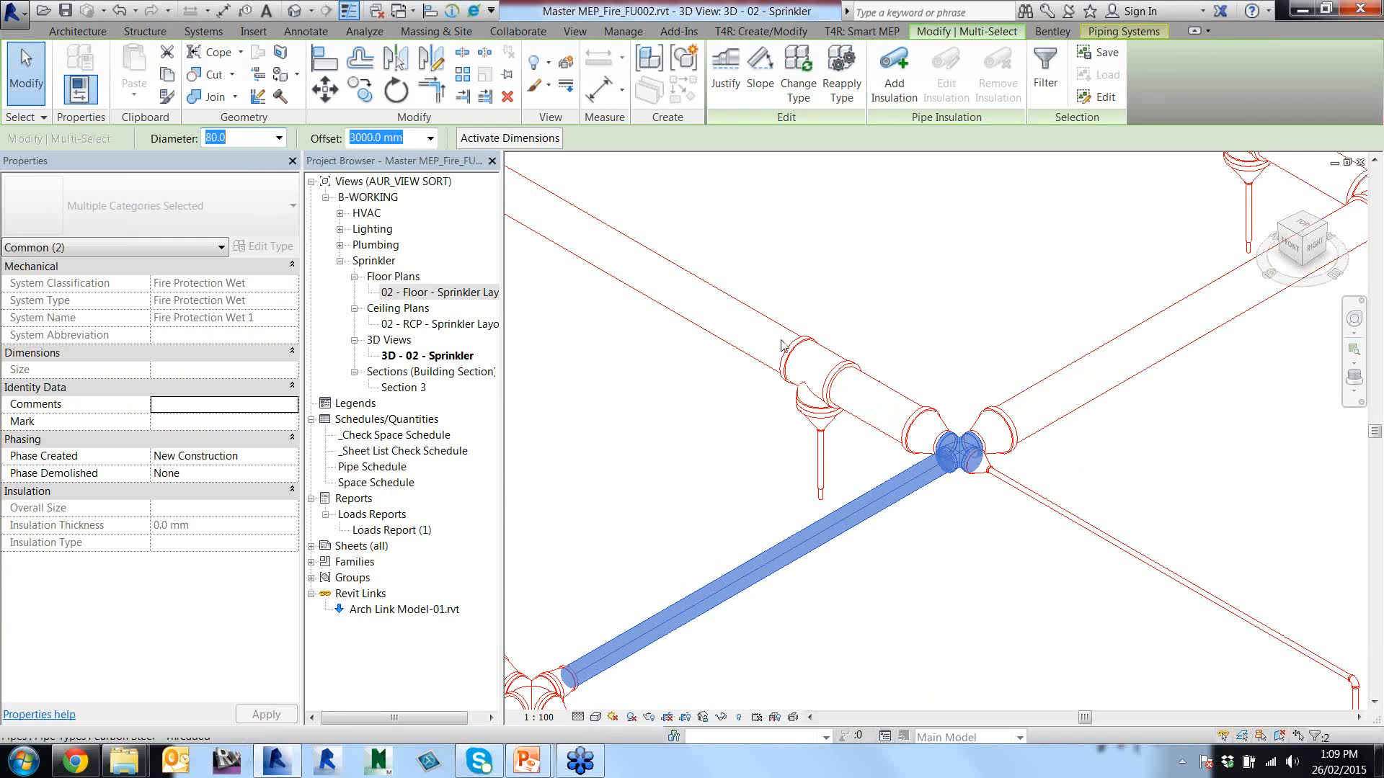
{"action": "left_click", "coordinate": [850, 426]}
Try diameters of 32 mm, 40 mm and larger on the last main pipe segment and its end tee.
{"action": "scroll", "coordinate": [849, 426], "scroll_direction": "down", "scroll_amount": 2}
{"action": "middle_click_drag", "start_coordinate": [1153, 440], "coordinate": [995, 551]}
{"action": "scroll", "coordinate": [980, 540], "scroll_direction": "up", "scroll_amount": 3}
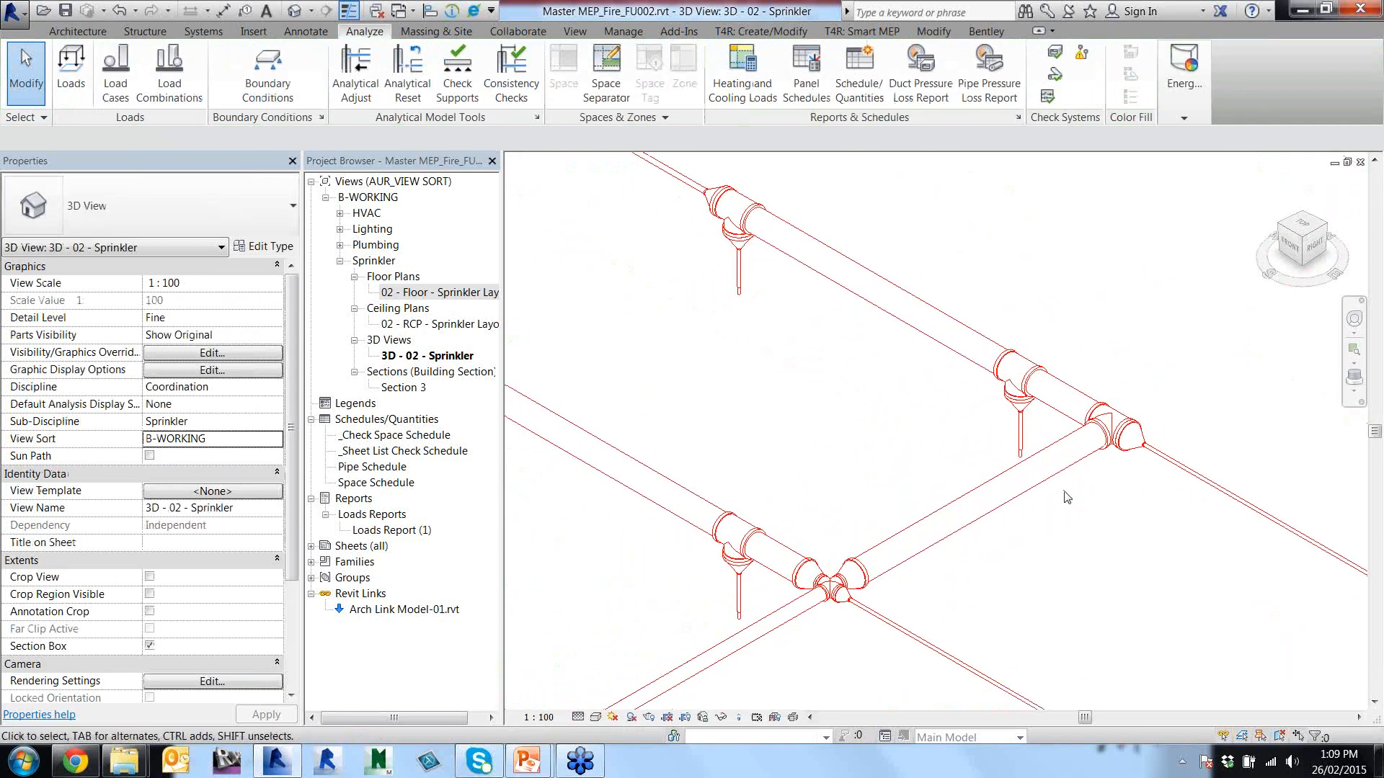
{"action": "left_click", "coordinate": [1025, 485]}
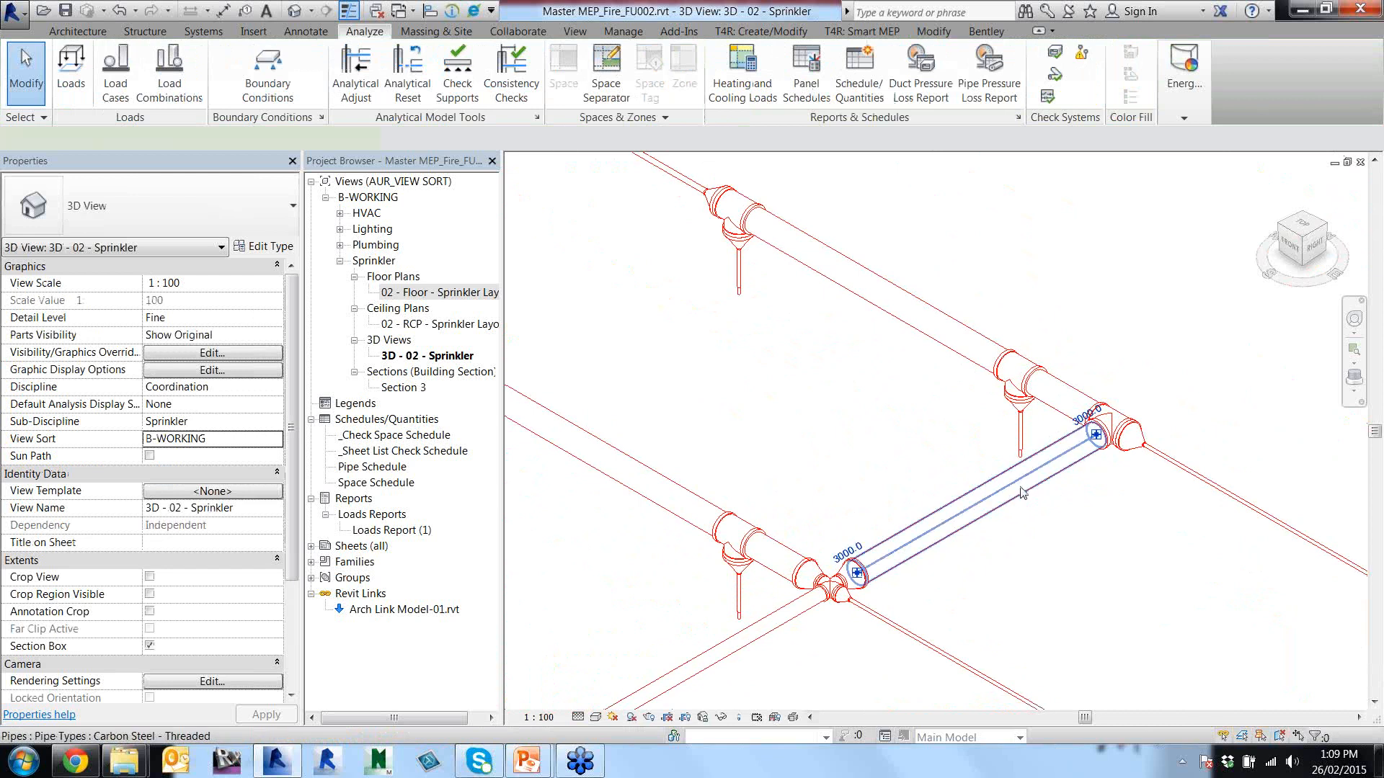
{"action": "left_click", "coordinate": [1103, 424], "text": "ctrl"}
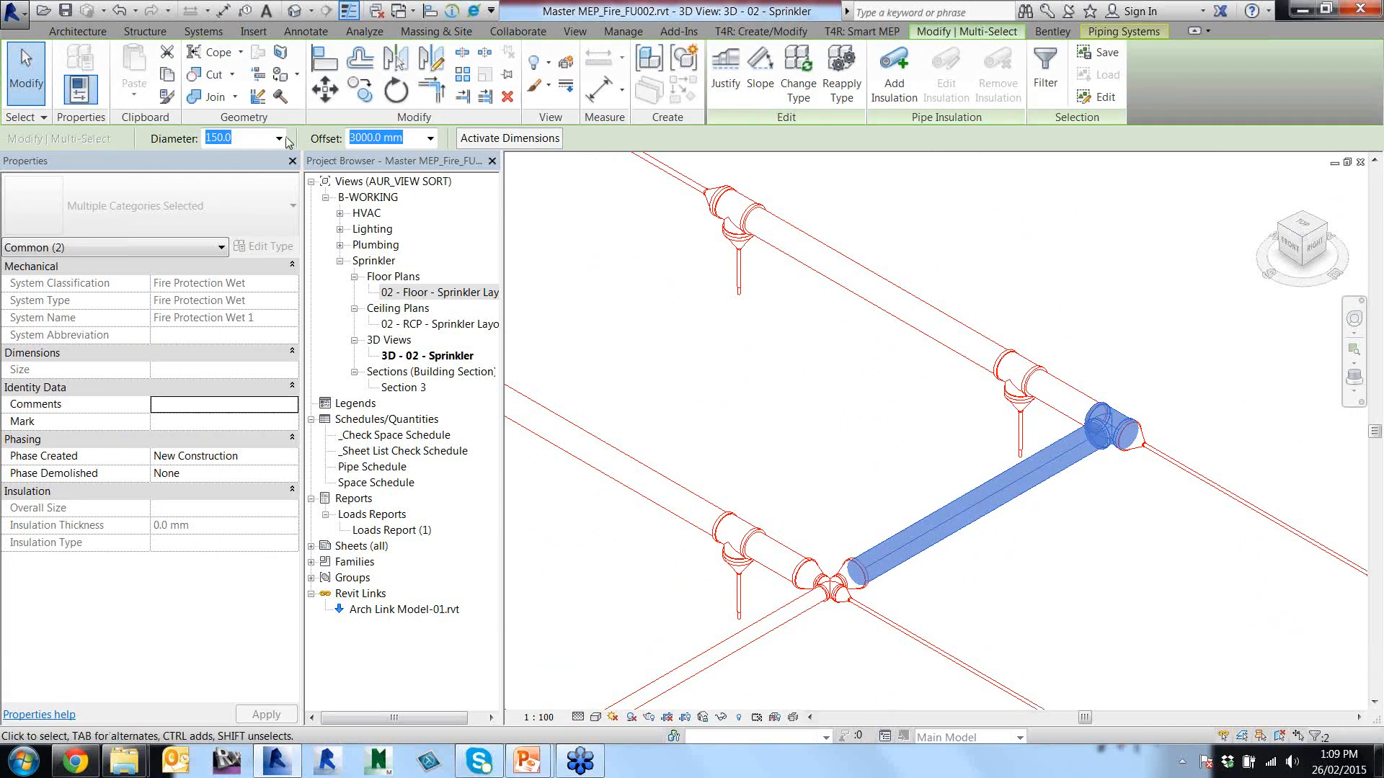
{"action": "left_click", "coordinate": [280, 139]}
{"action": "left_click", "coordinate": [230, 229]}
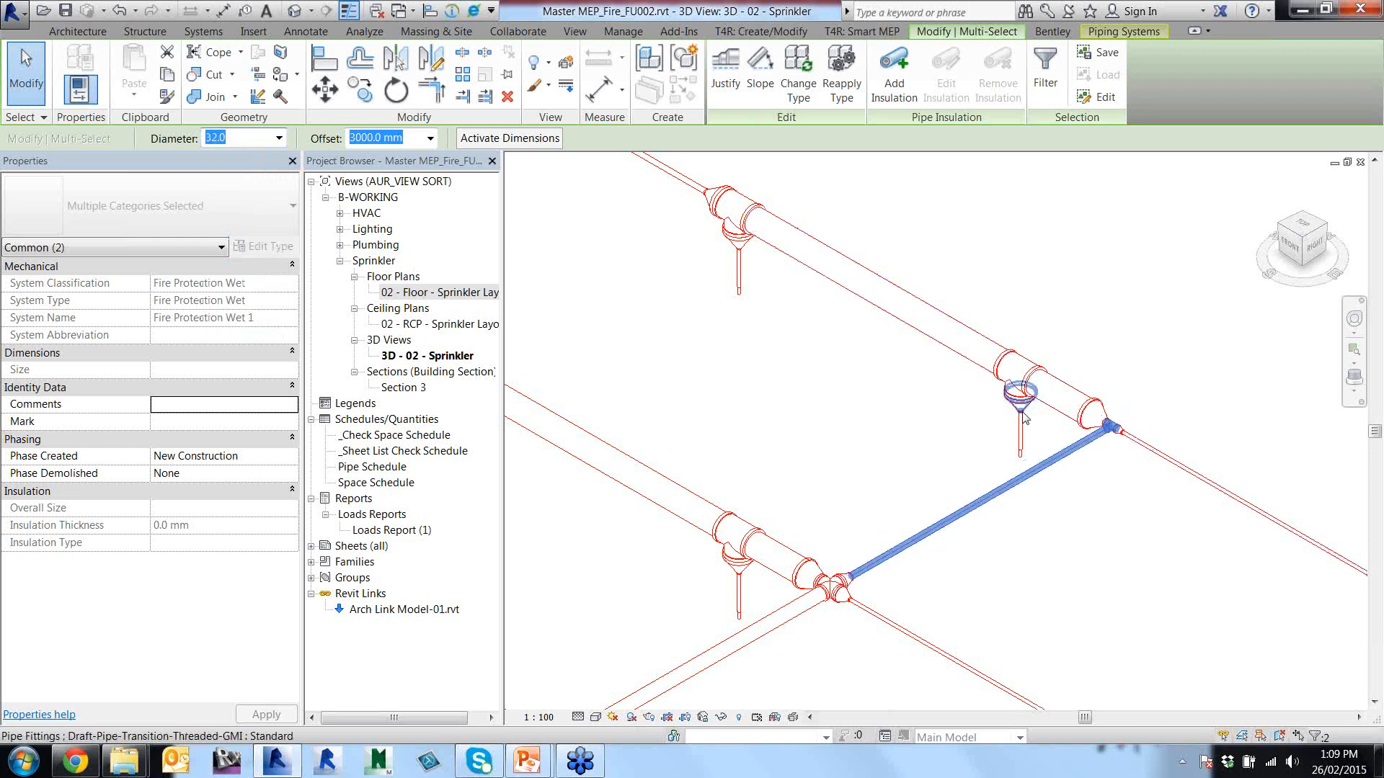
{"action": "key", "text": "Down"}
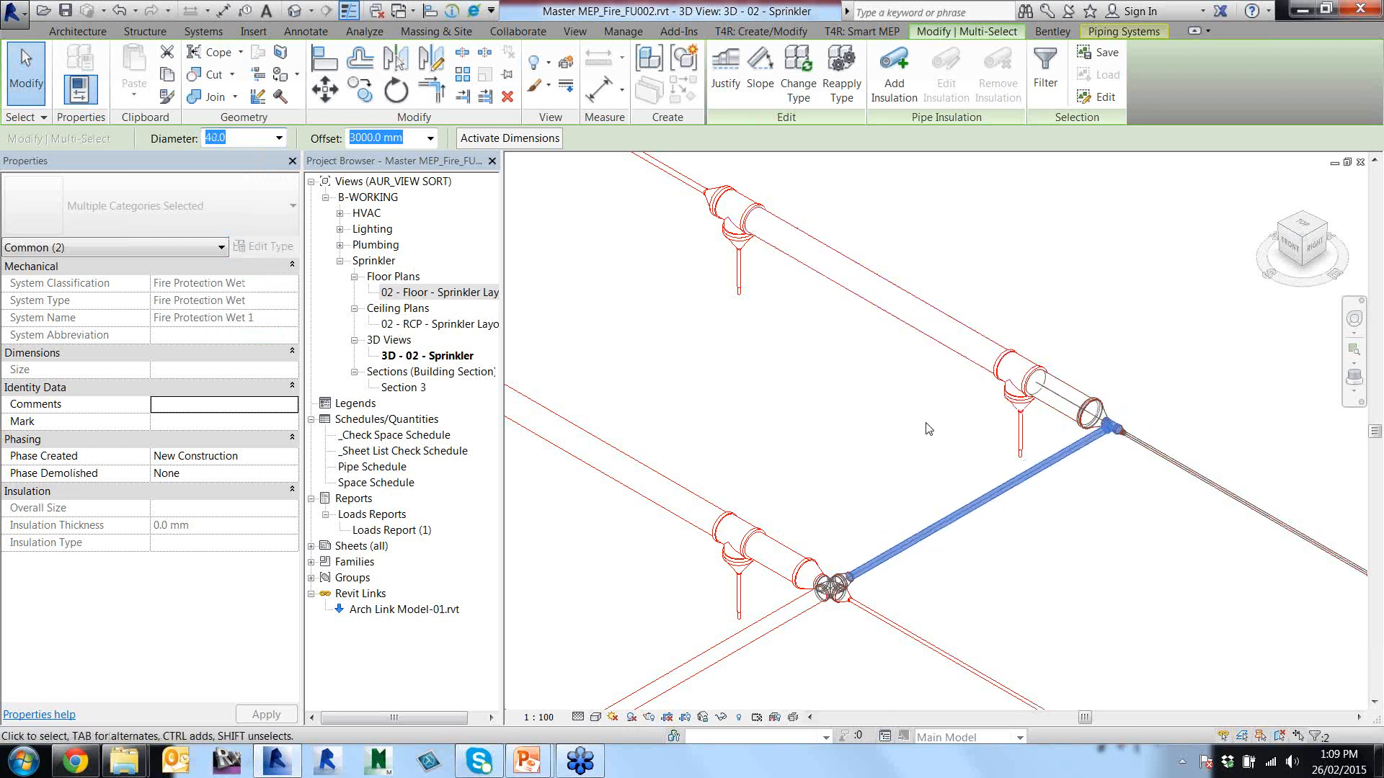
{"action": "key", "text": "Down"}
{"action": "key", "text": "Down"}
{"action": "key", "text": "Down"}
{"action": "key", "text": "Escape"}
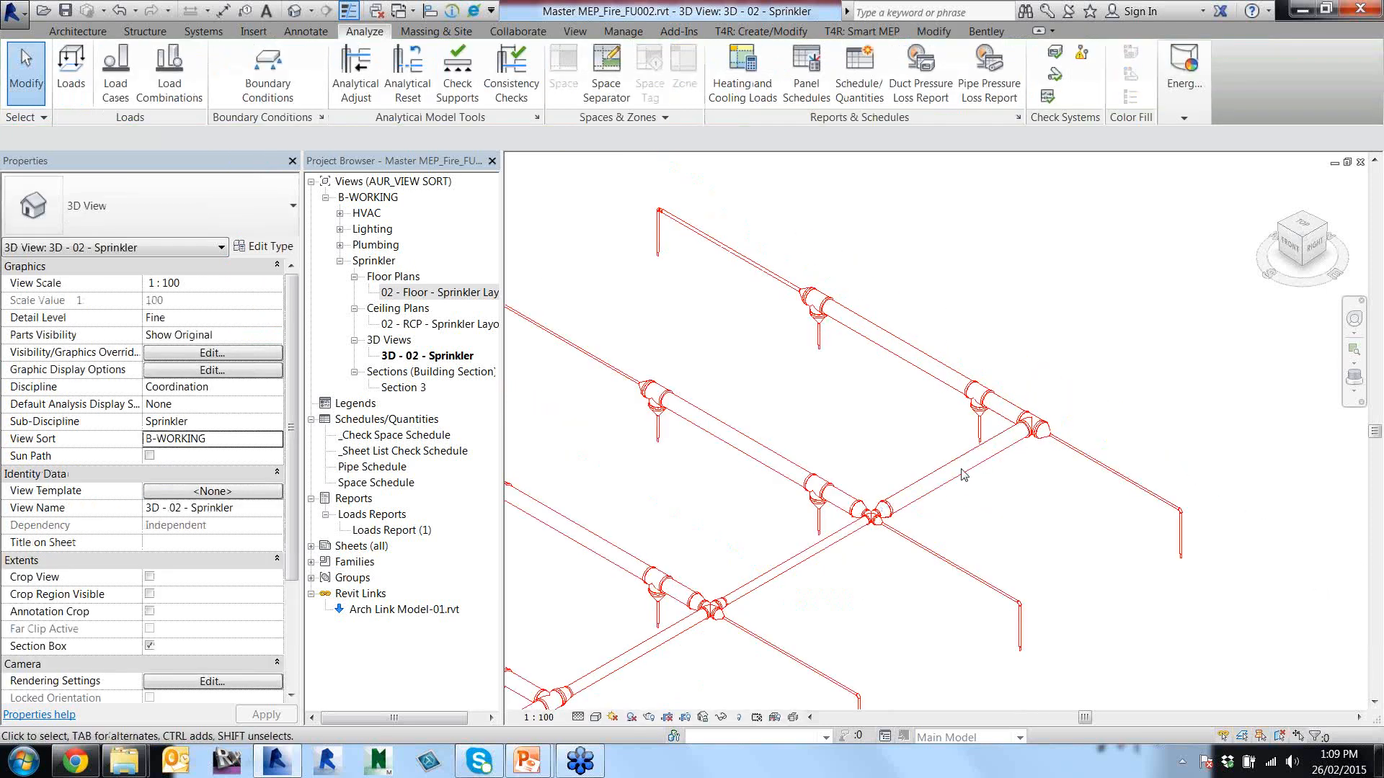
Set the diameter of the last main pipe segment and its end tee to 32 mm.
{"action": "left_click", "coordinate": [964, 473]}
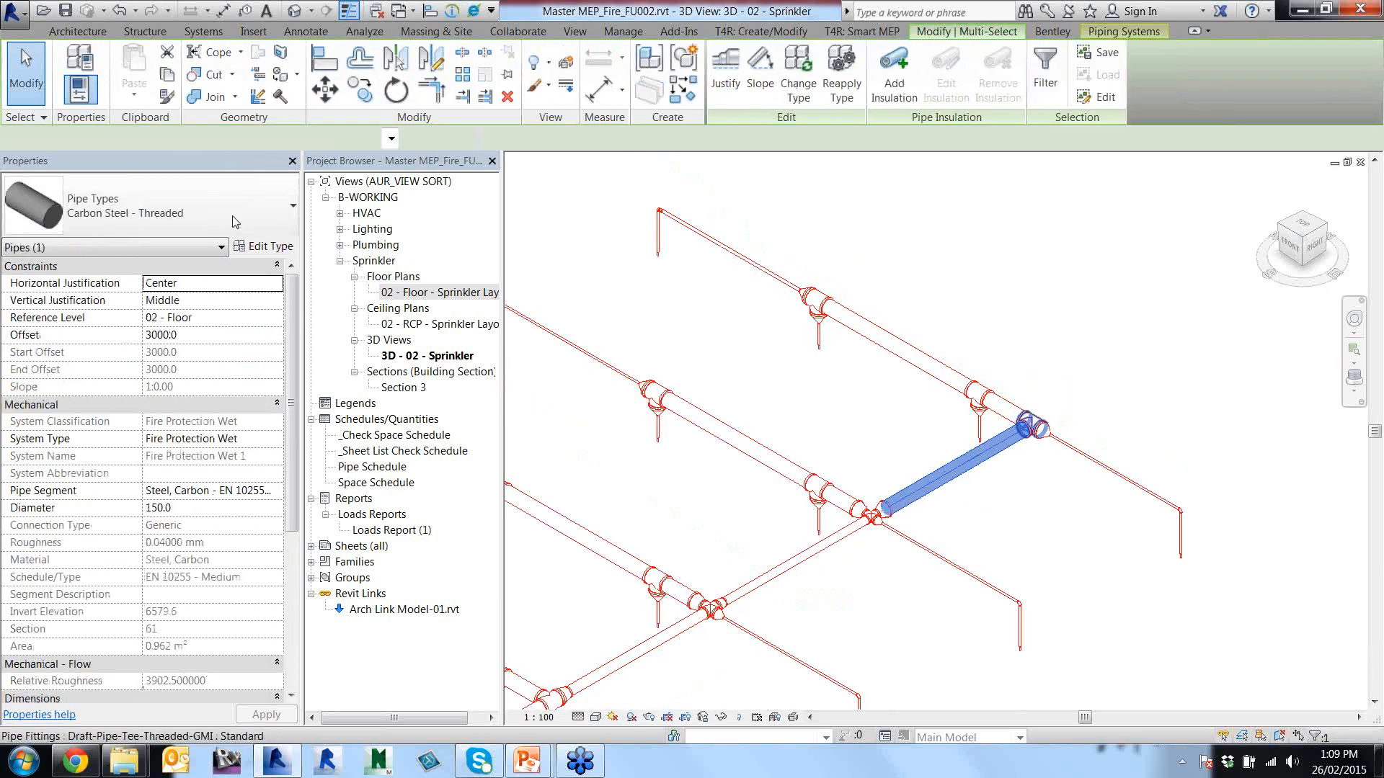
{"action": "left_click", "coordinate": [279, 139]}
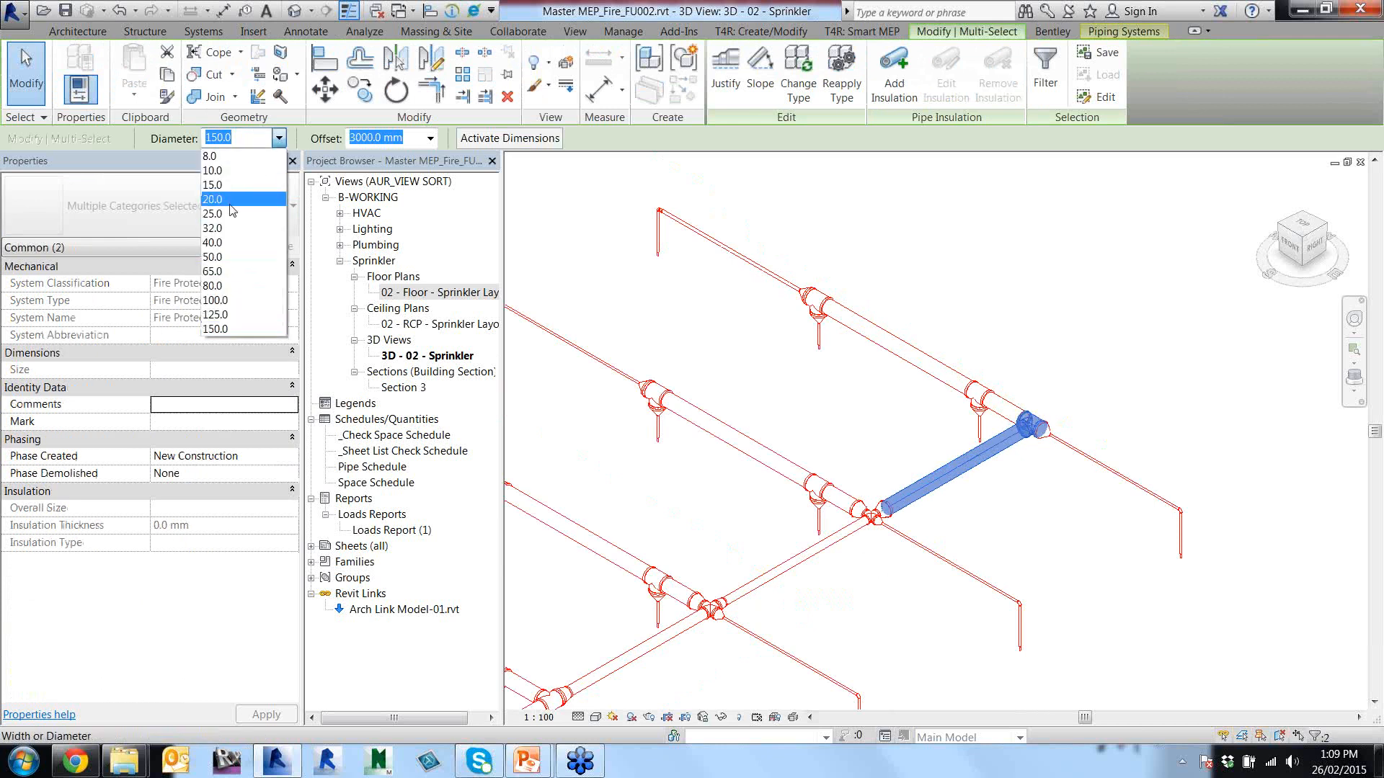
{"action": "key", "text": "Escape"}
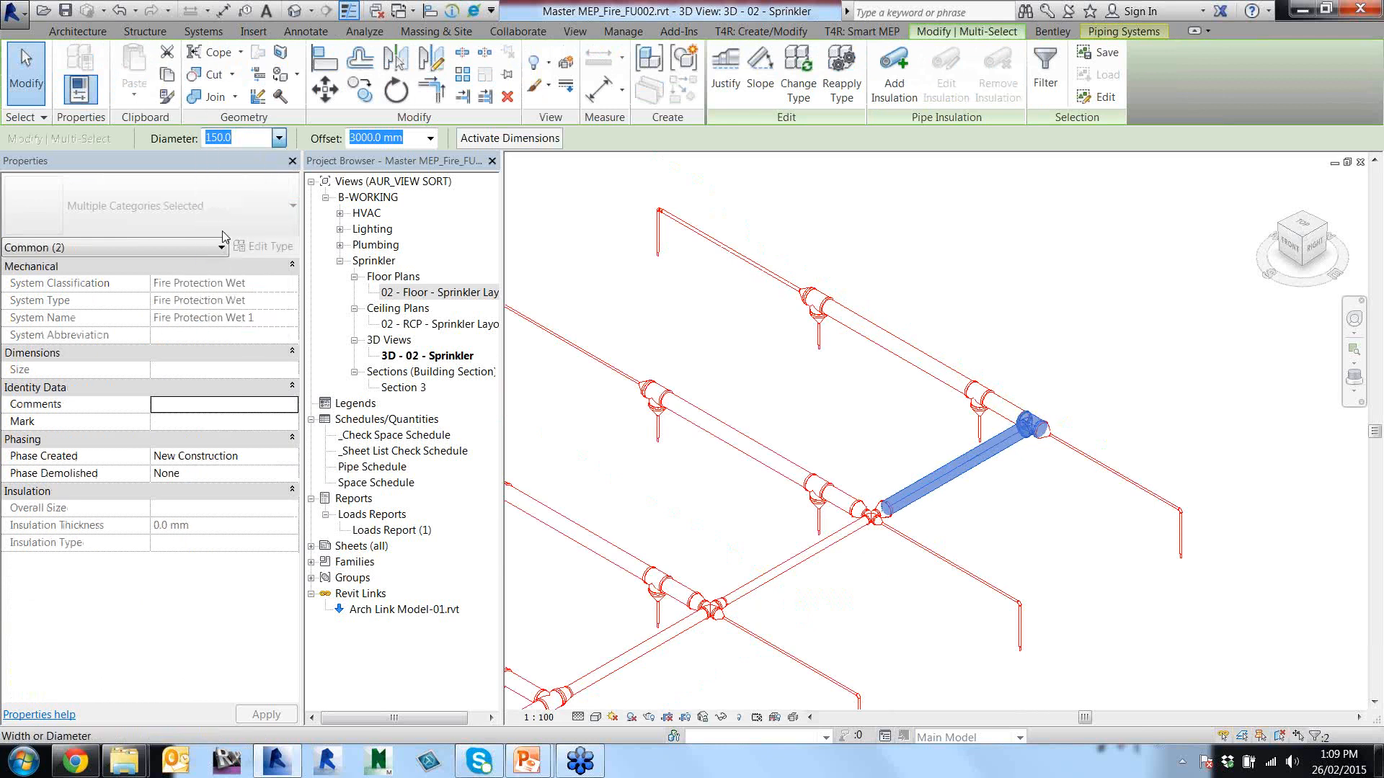
{"action": "left_click", "coordinate": [1101, 354]}
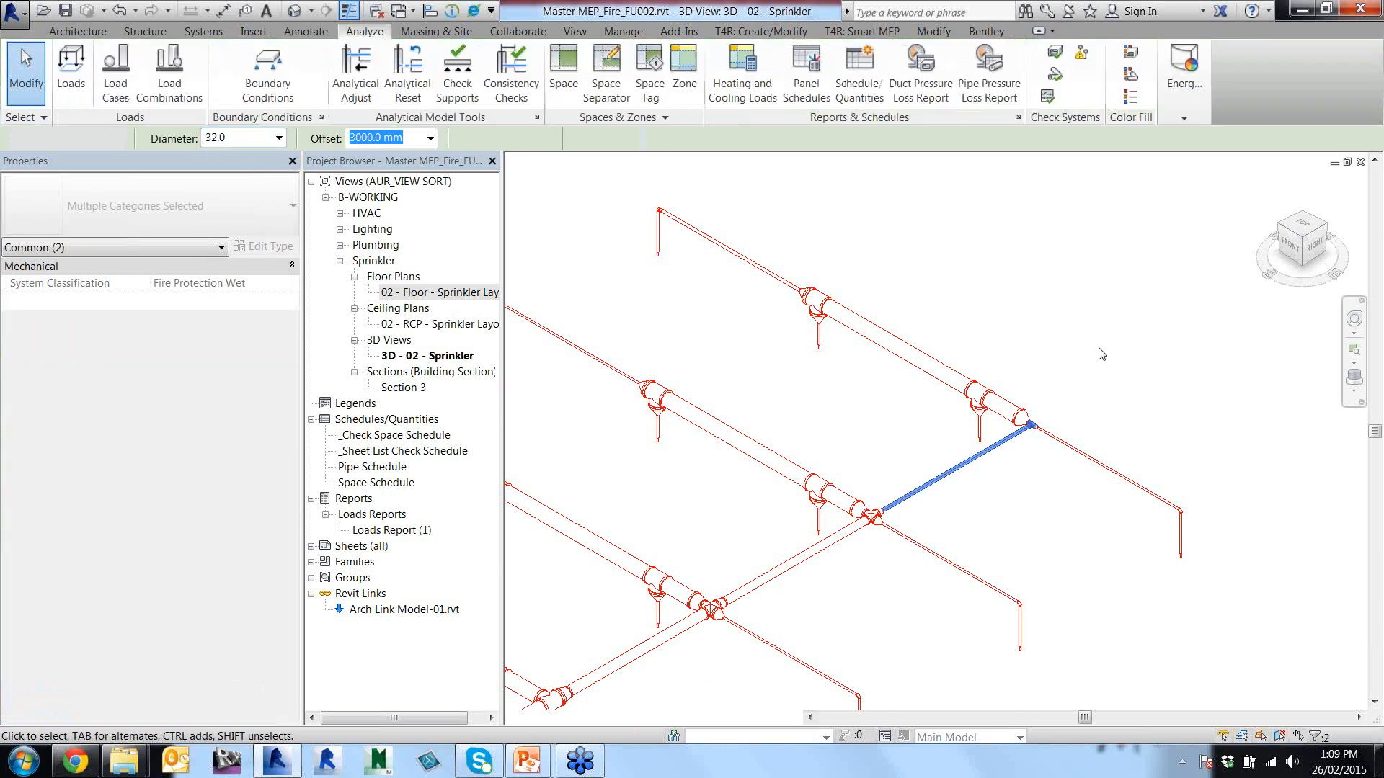
Examine the stepped sizes along the main pipe and the sprinkler branch lines connected to it.
{"action": "middle_click_drag", "start_coordinate": [1002, 485], "coordinate": [1066, 433]}
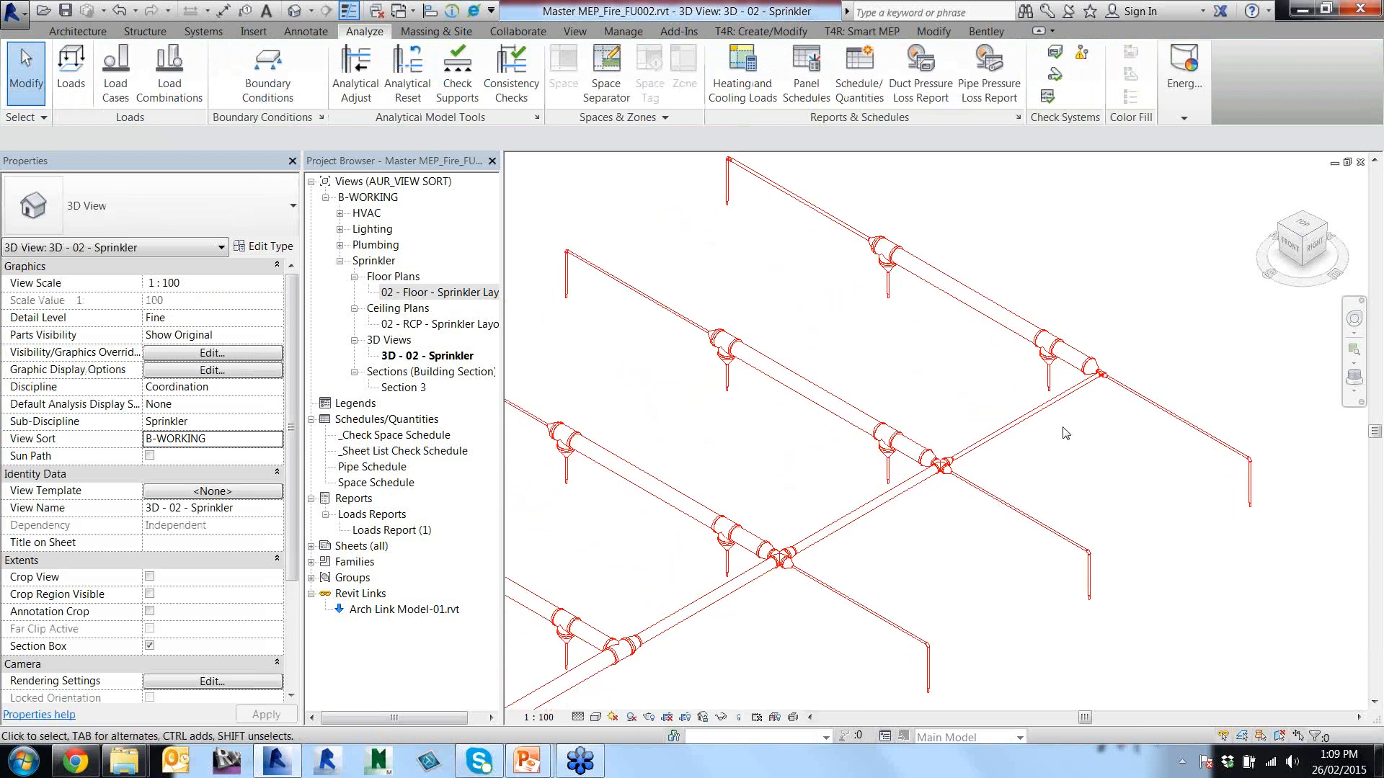
{"action": "scroll", "coordinate": [1052, 443], "scroll_direction": "down", "scroll_amount": 4}
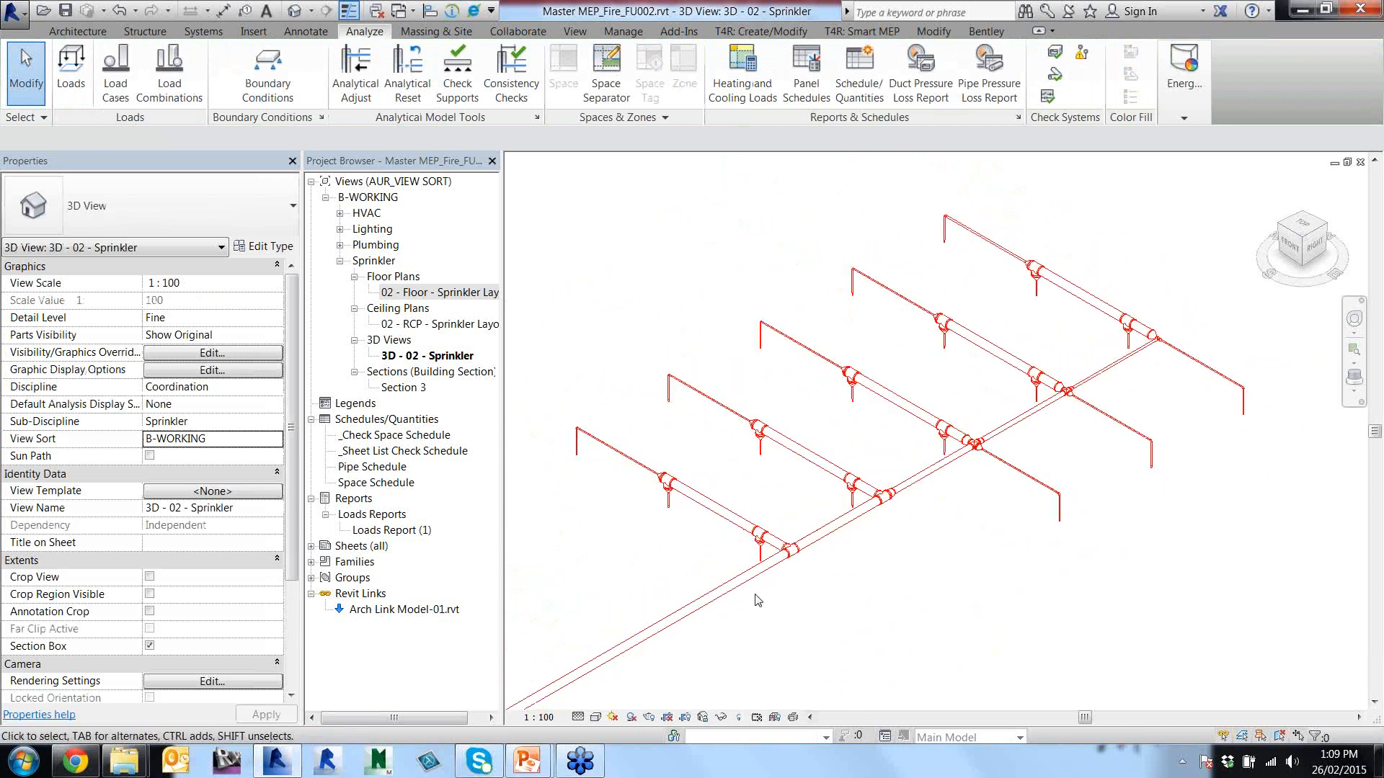
{"action": "scroll", "coordinate": [933, 501], "scroll_direction": "up", "scroll_amount": 1}
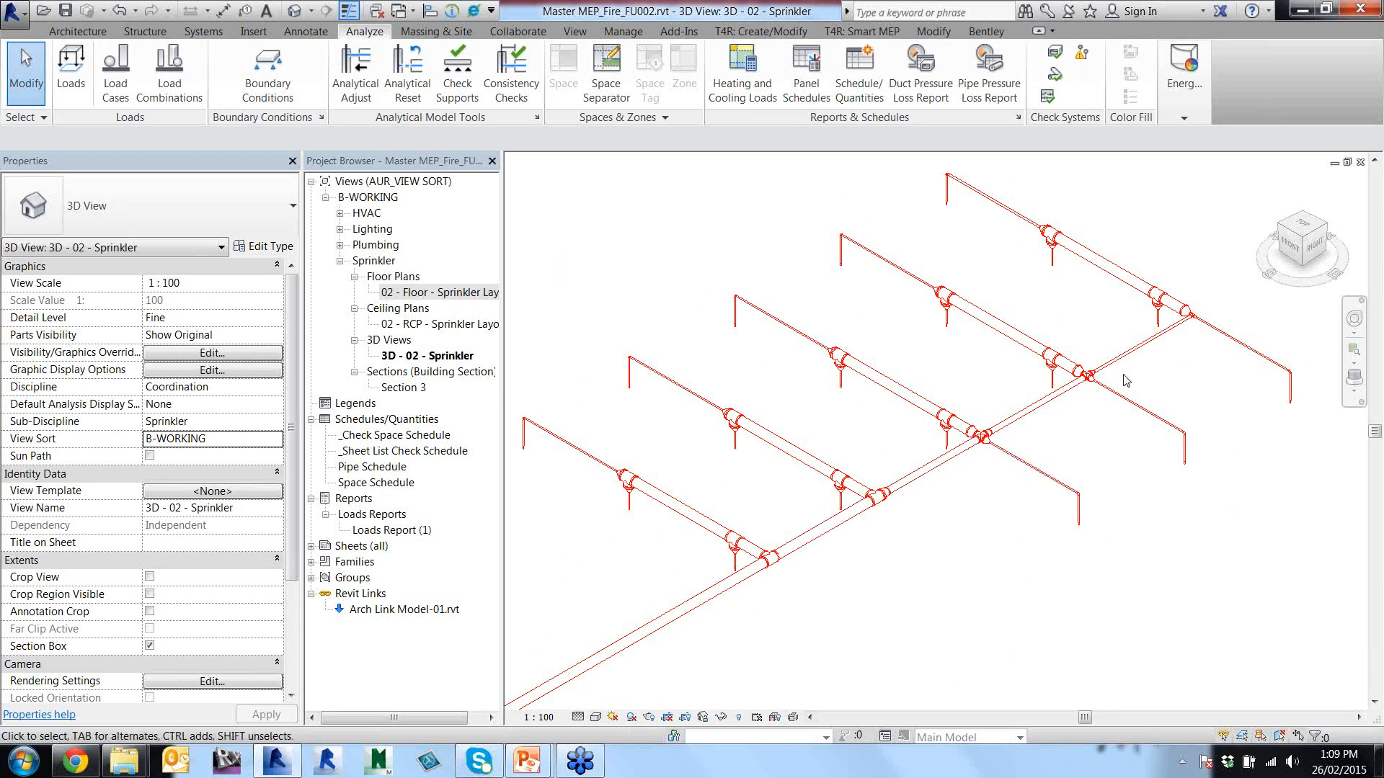
{"action": "middle_click_drag", "start_coordinate": [987, 488], "coordinate": [928, 504]}
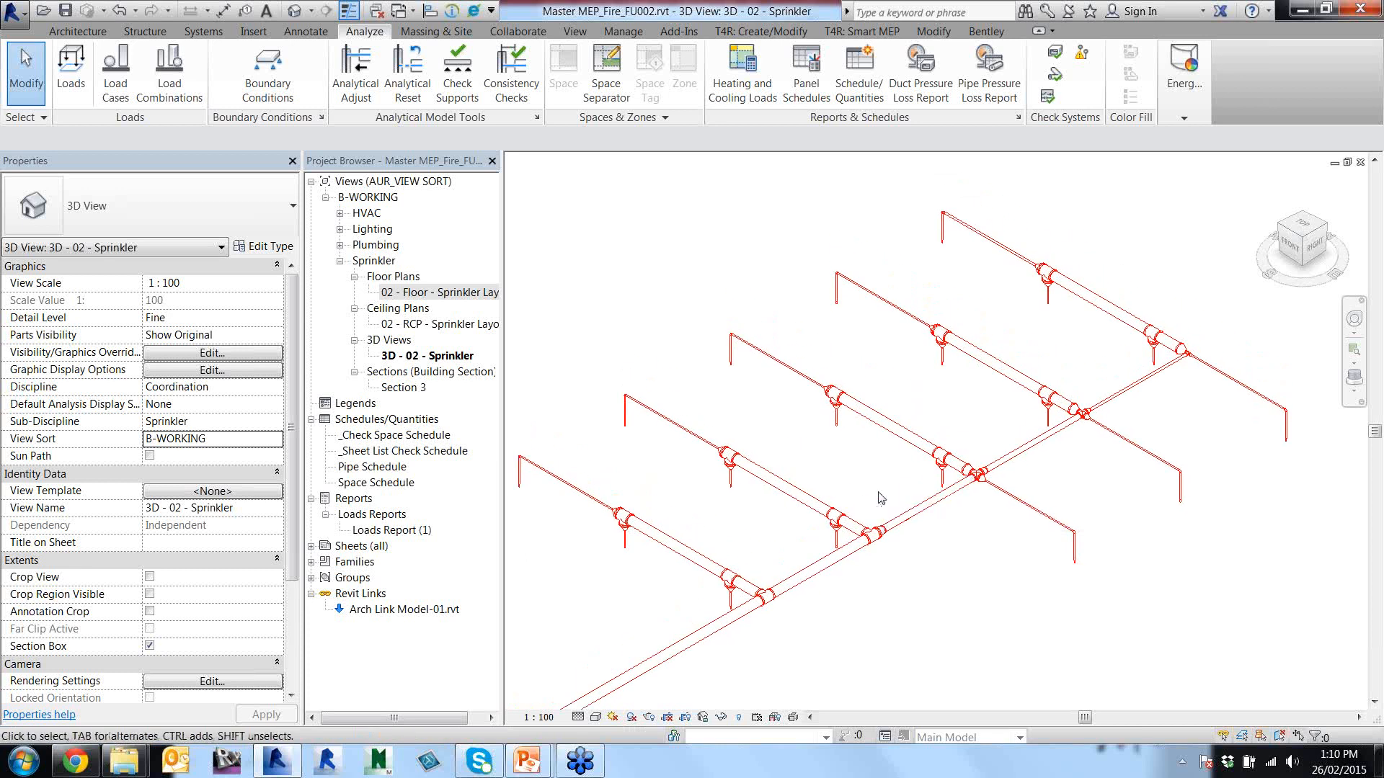
{"action": "scroll", "coordinate": [782, 533], "scroll_direction": "up", "scroll_amount": 3}
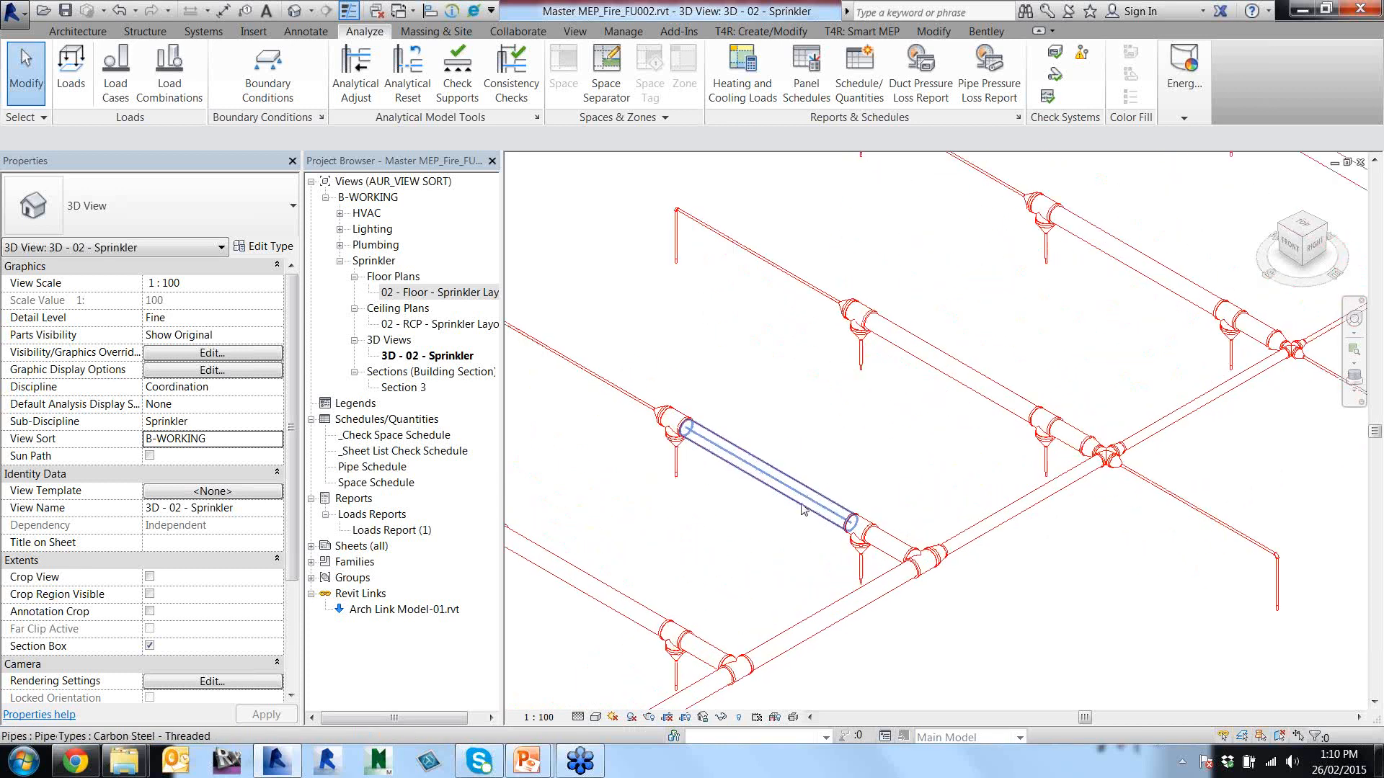
{"action": "middle_click_drag", "start_coordinate": [781, 534], "coordinate": [1025, 420]}
{"action": "scroll", "coordinate": [950, 468], "scroll_direction": "up", "scroll_amount": 1}
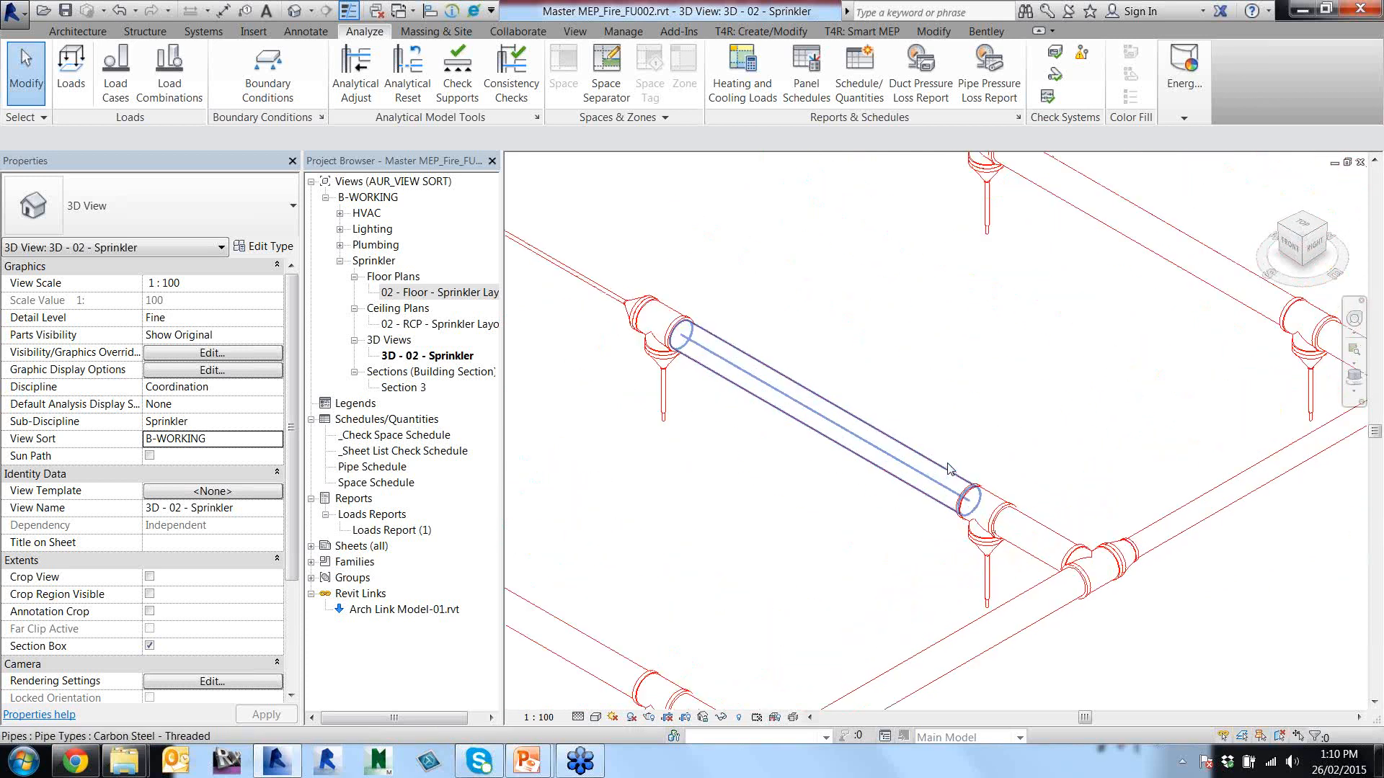
{"action": "scroll", "coordinate": [947, 483], "scroll_direction": "up", "scroll_amount": 1}
{"action": "scroll", "coordinate": [901, 520], "scroll_direction": "down", "scroll_amount": 2}
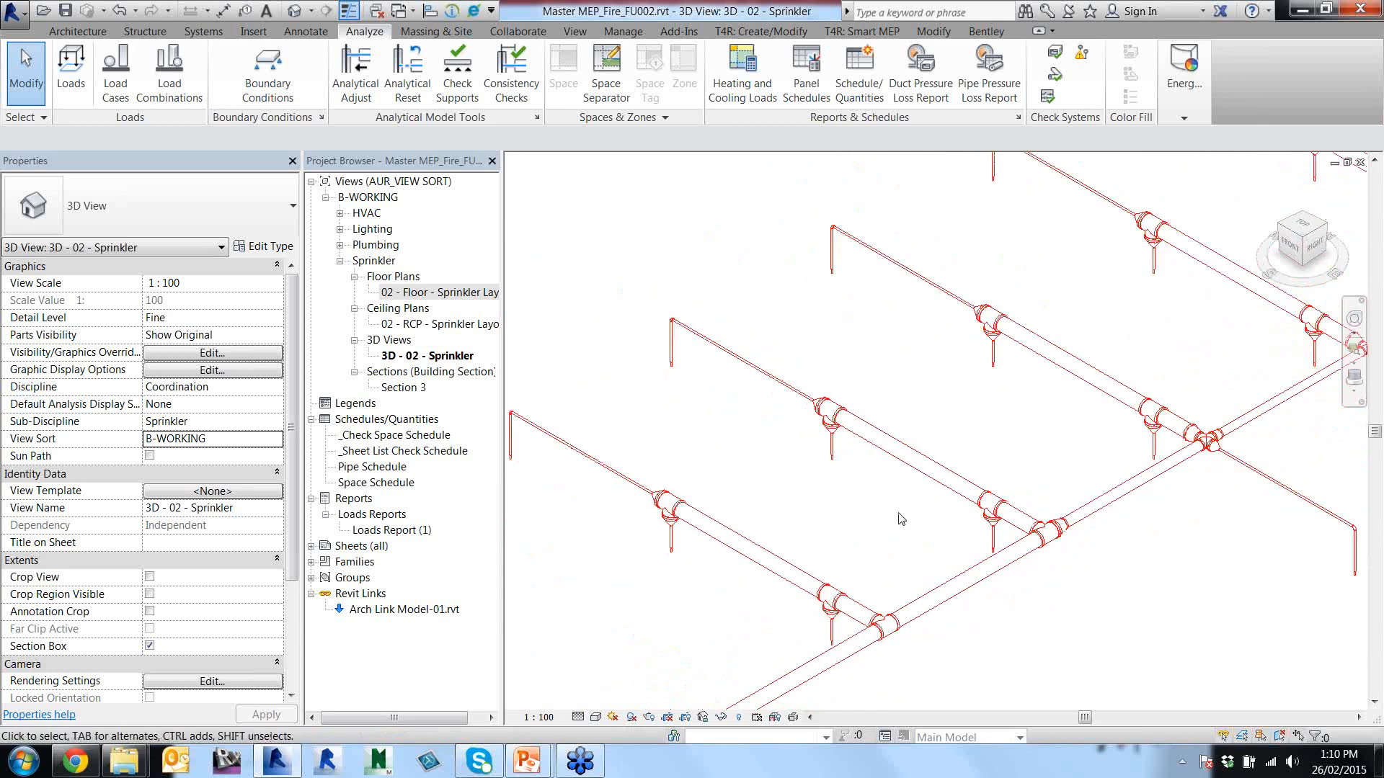
{"action": "scroll", "coordinate": [789, 593], "scroll_direction": "up", "scroll_amount": 5}
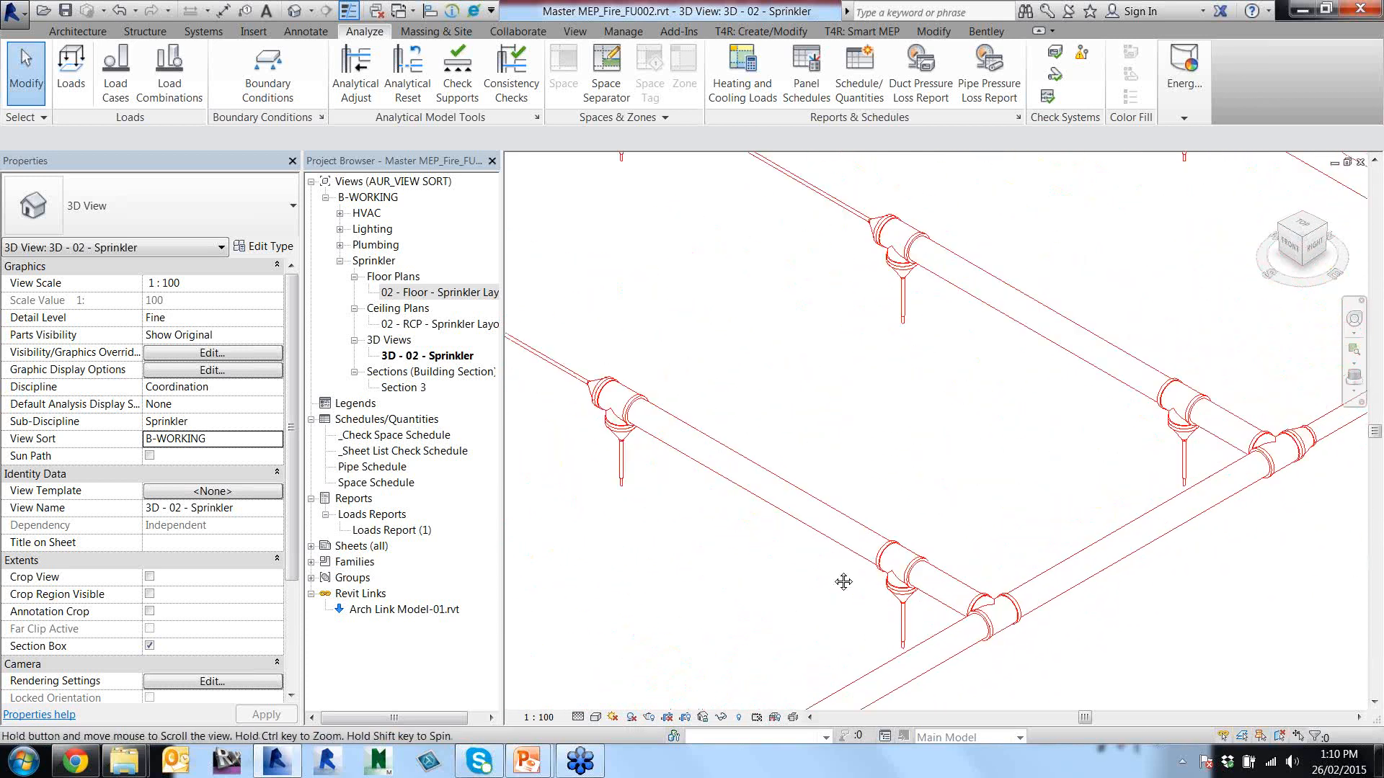
{"action": "scroll", "coordinate": [1029, 490], "scroll_direction": "down", "scroll_amount": 1}
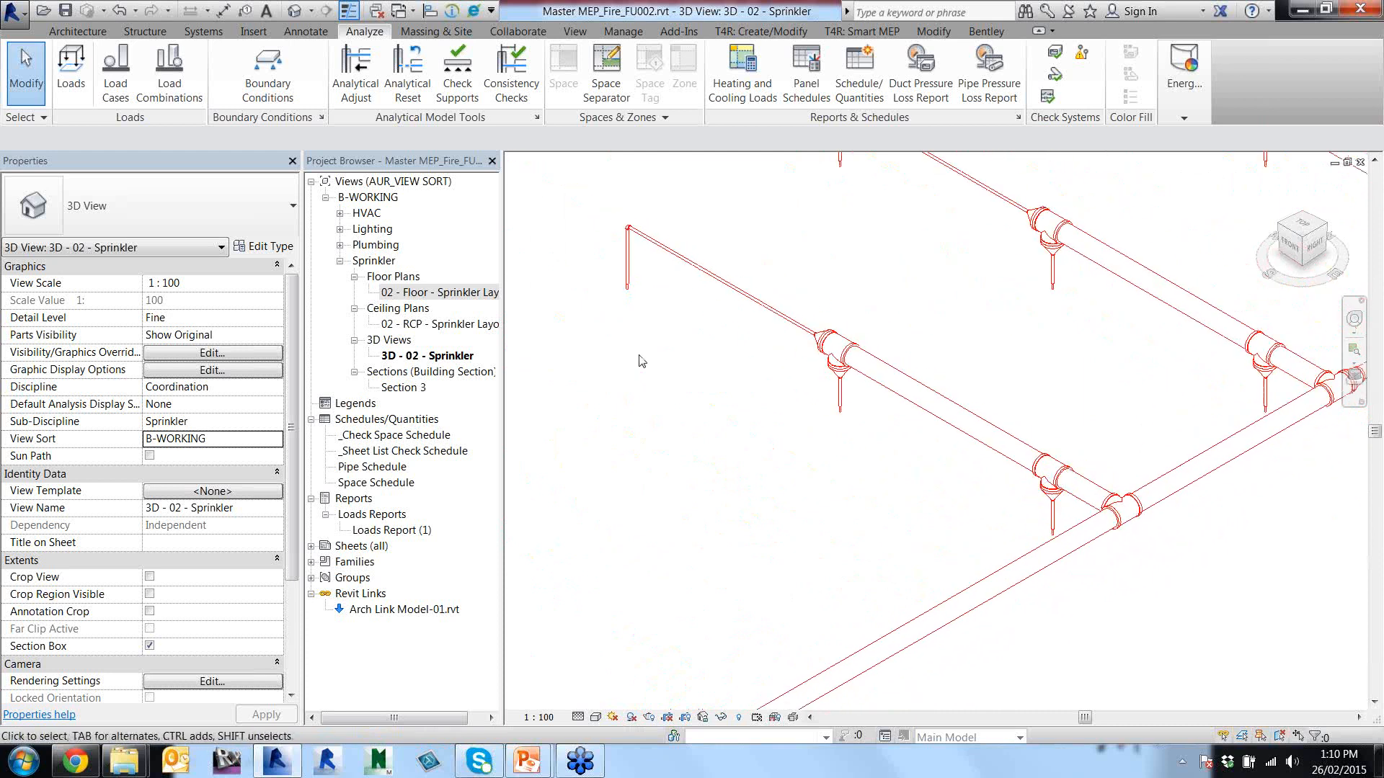
Set the short pipe joining the nearest branch line to the main, together with its adjacent sprinkler tee, to 25 mm diameter.
{"action": "left_click", "coordinate": [1092, 489]}
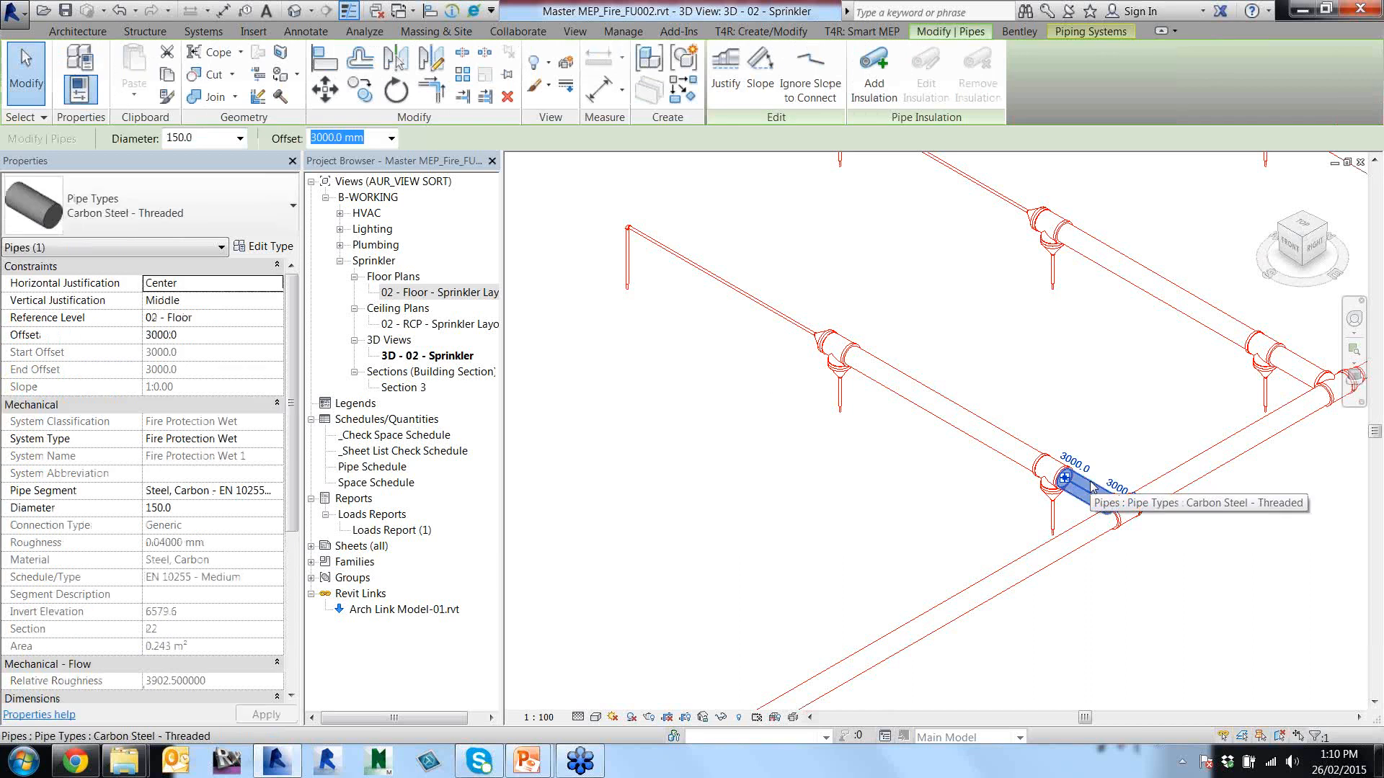
{"action": "left_click", "coordinate": [1047, 469], "text": "ctrl"}
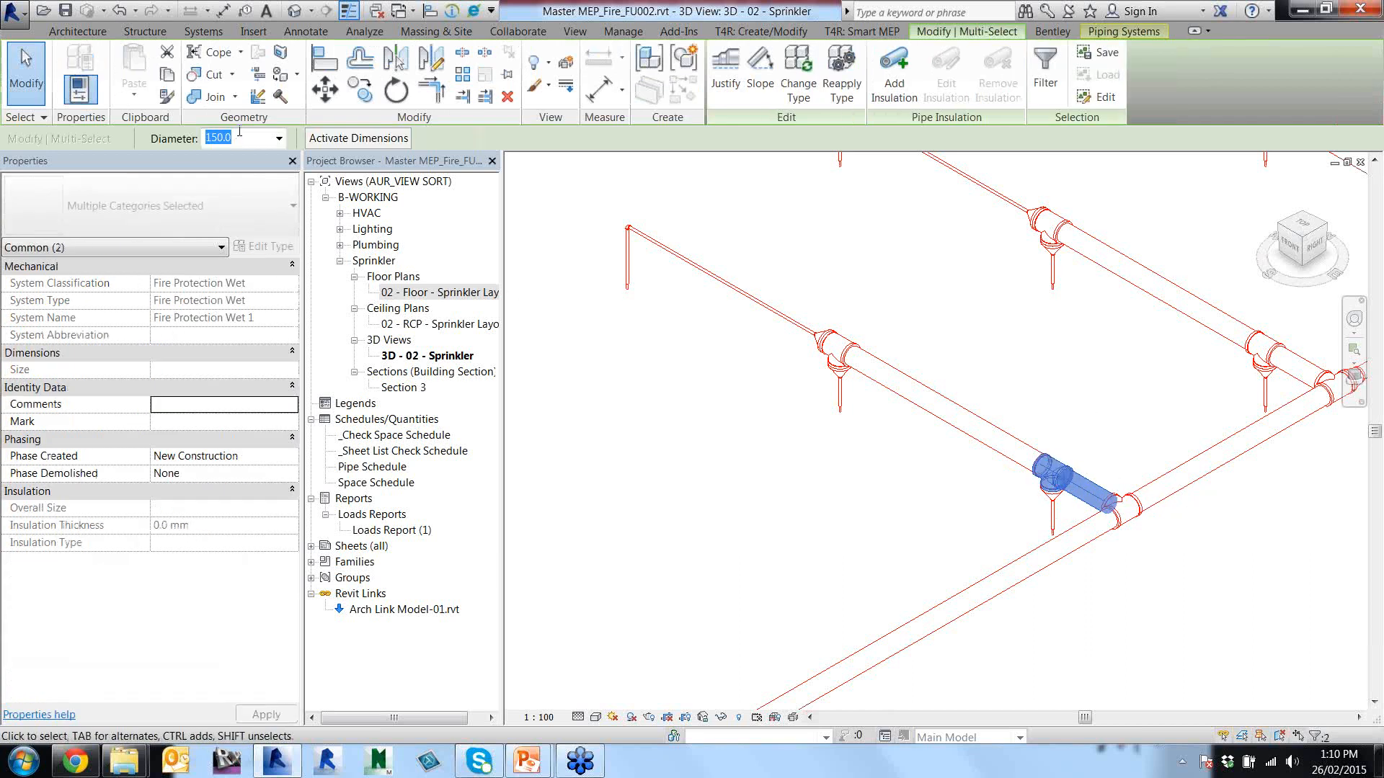
{"action": "left_click", "coordinate": [279, 138]}
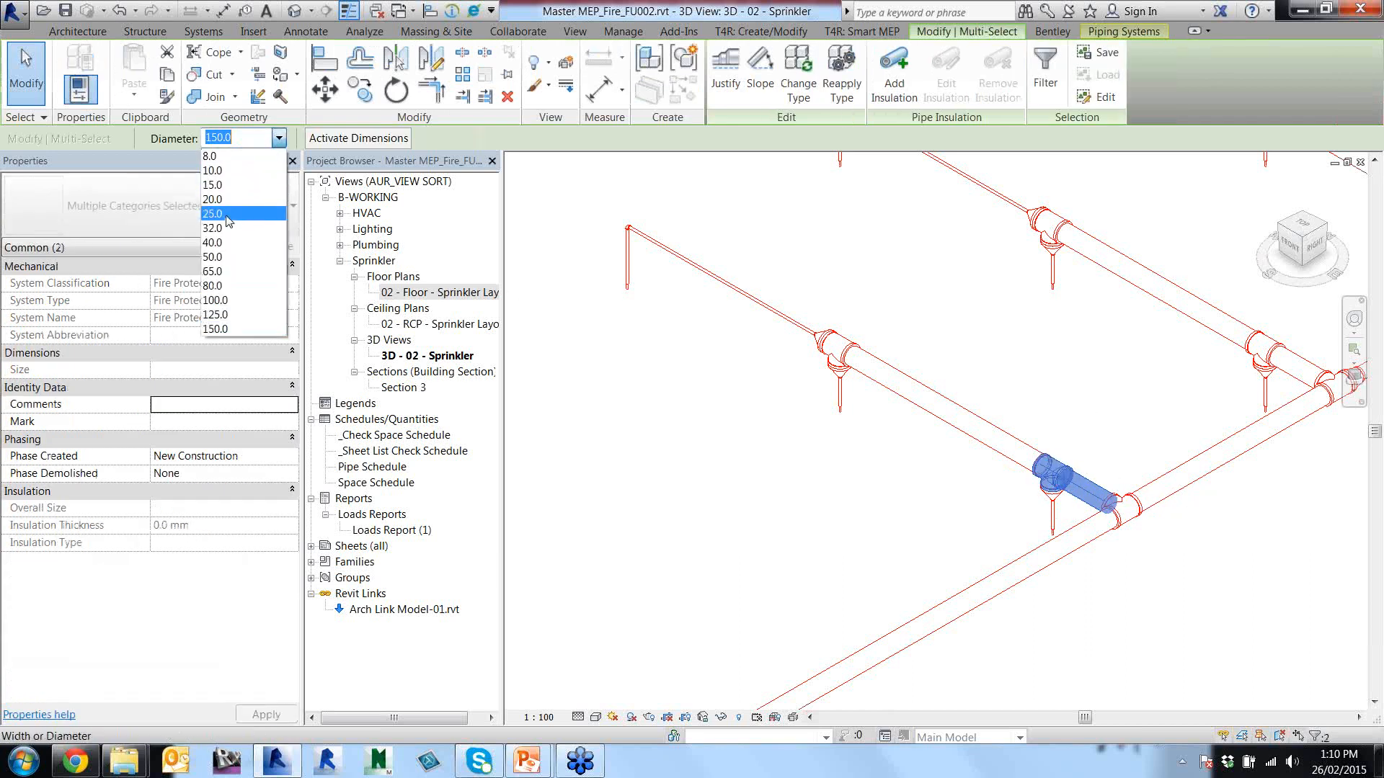
{"action": "left_click", "coordinate": [684, 361]}
{"action": "type", "text": "25"}
{"action": "key", "text": "Return"}
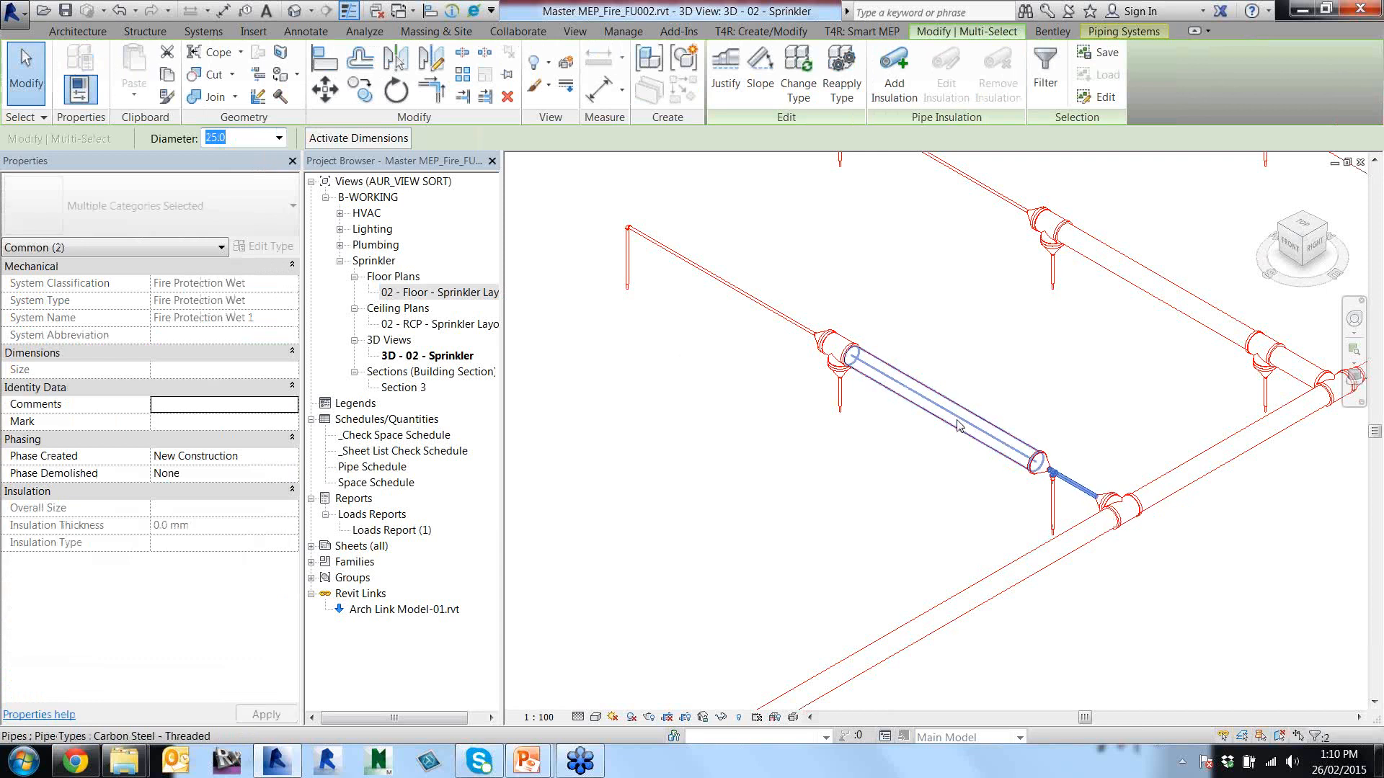
{"action": "key", "text": "ctrl+z"}
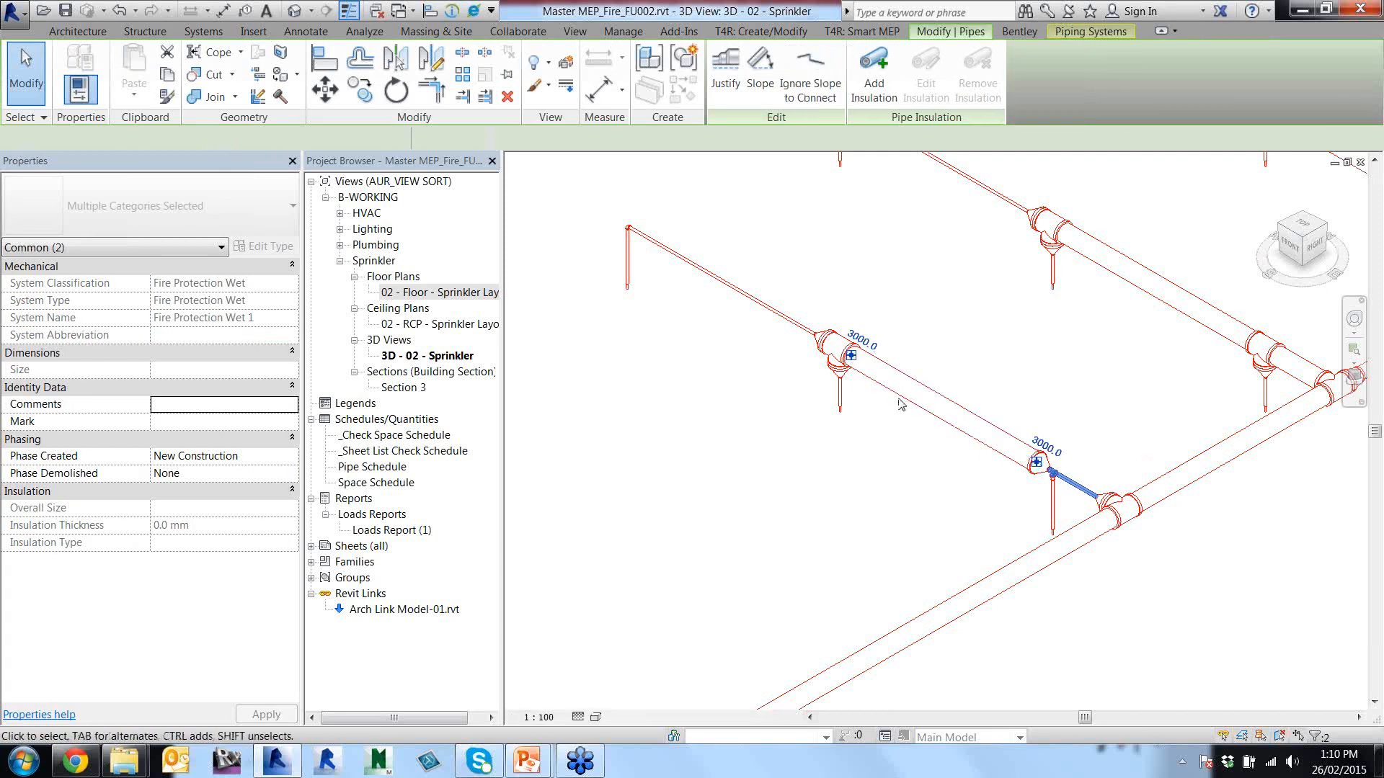
Set the middle pipe segment of the nearest branch line, together with its sprinkler tee, to 20 mm diameter.
{"action": "left_click", "coordinate": [845, 346]}
{"action": "left_click", "coordinate": [845, 346], "text": "ctrl"}
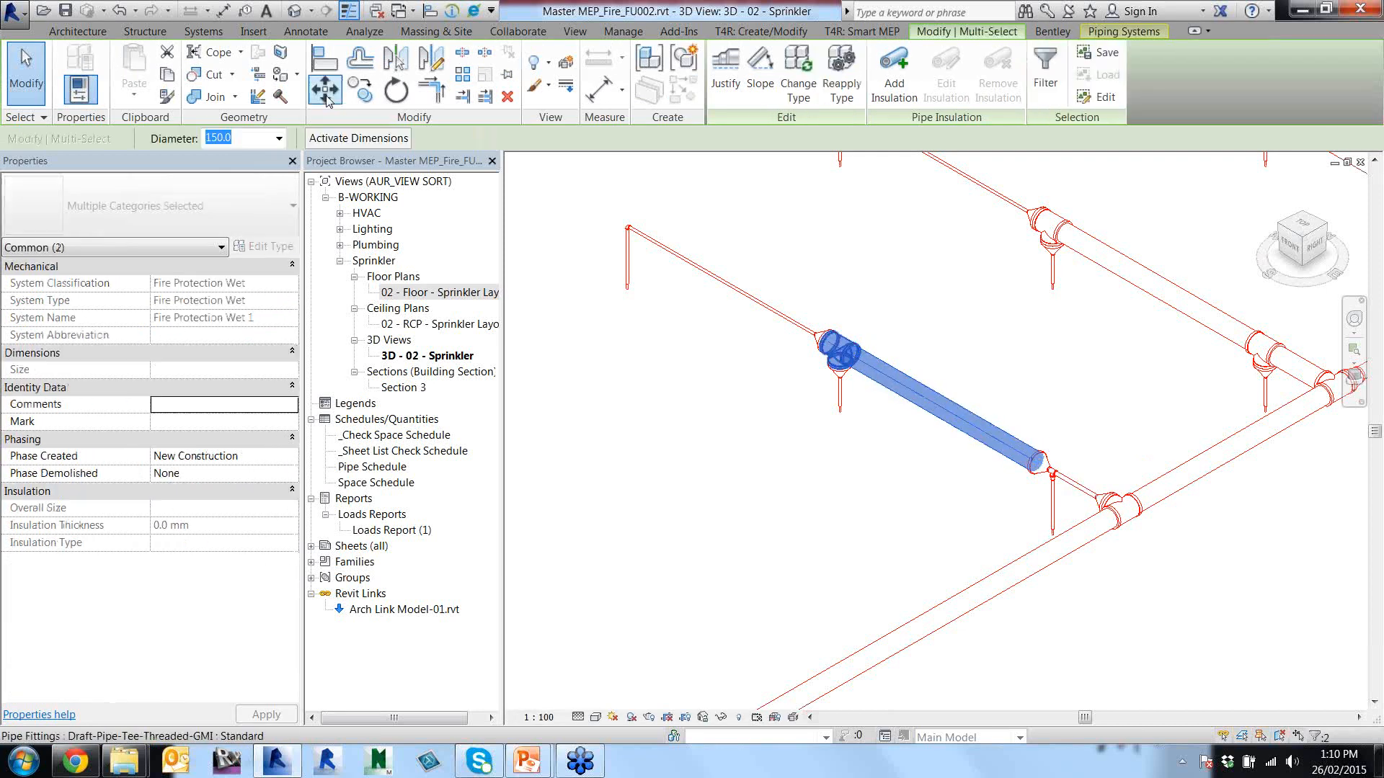
{"action": "left_click", "coordinate": [278, 138]}
{"action": "key", "text": "Escape"}
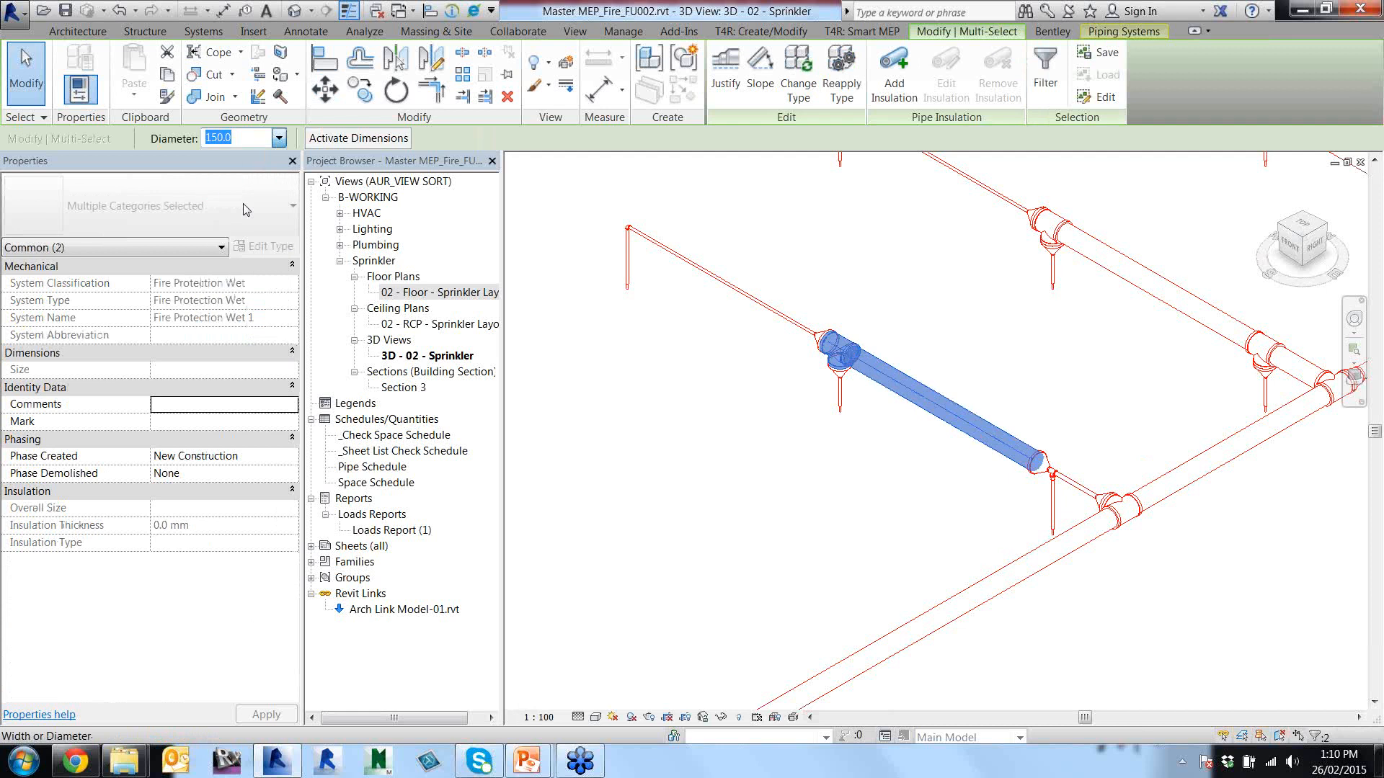
{"action": "type", "text": "20"}
{"action": "key", "text": "Return"}
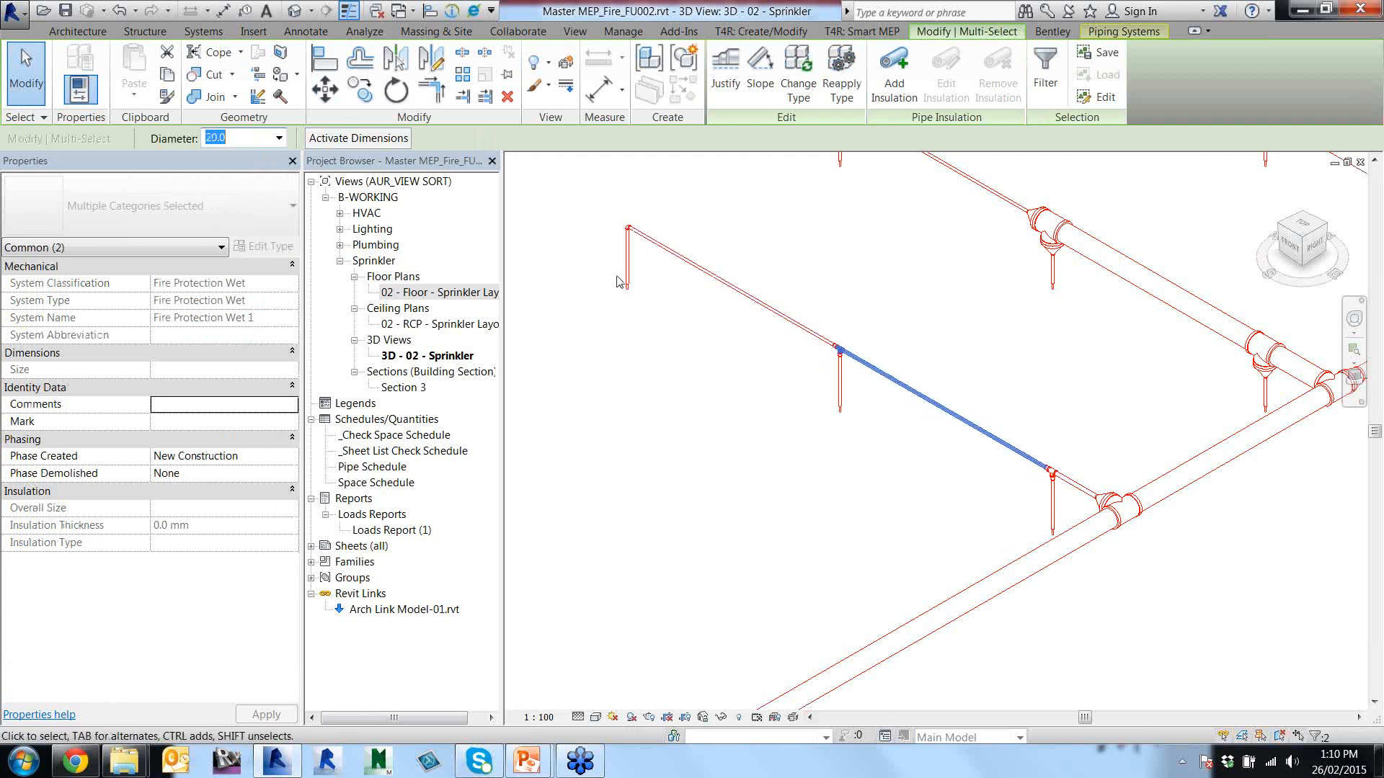
Examine the end pipe, the sprinkler drop and the tee connections of the nearest branch line up to the main.
{"action": "left_click", "coordinate": [722, 282]}
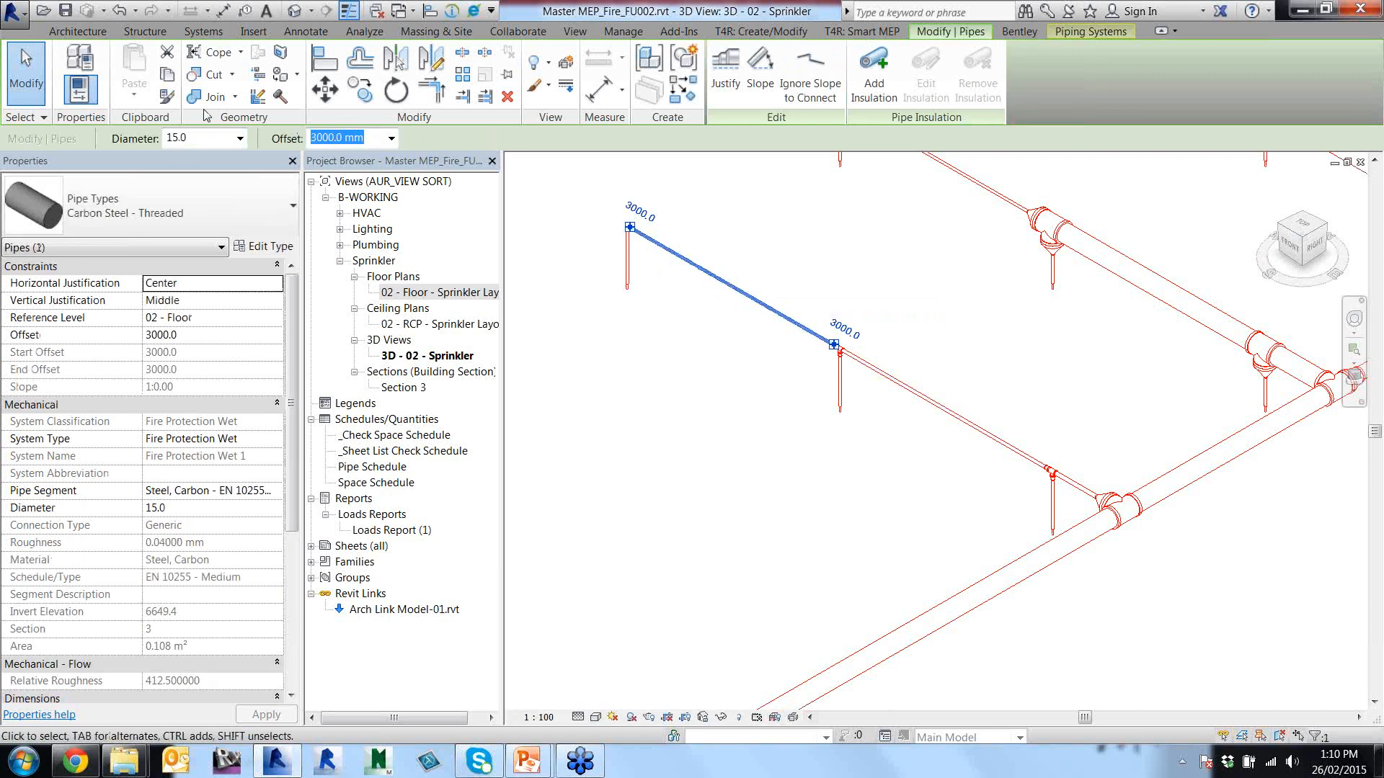
{"action": "left_click", "coordinate": [627, 249]}
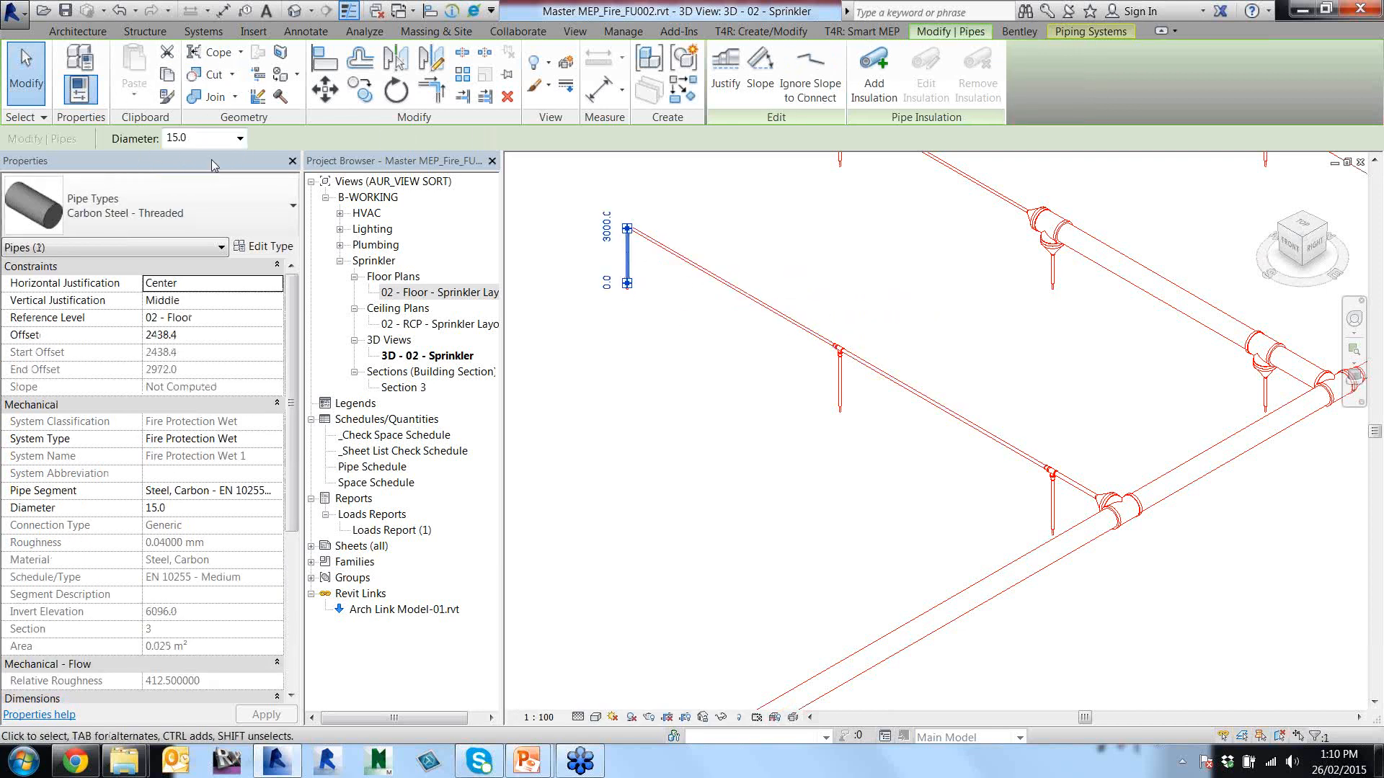
{"action": "key", "text": "Escape"}
{"action": "scroll", "coordinate": [836, 357], "scroll_direction": "up", "scroll_amount": 5}
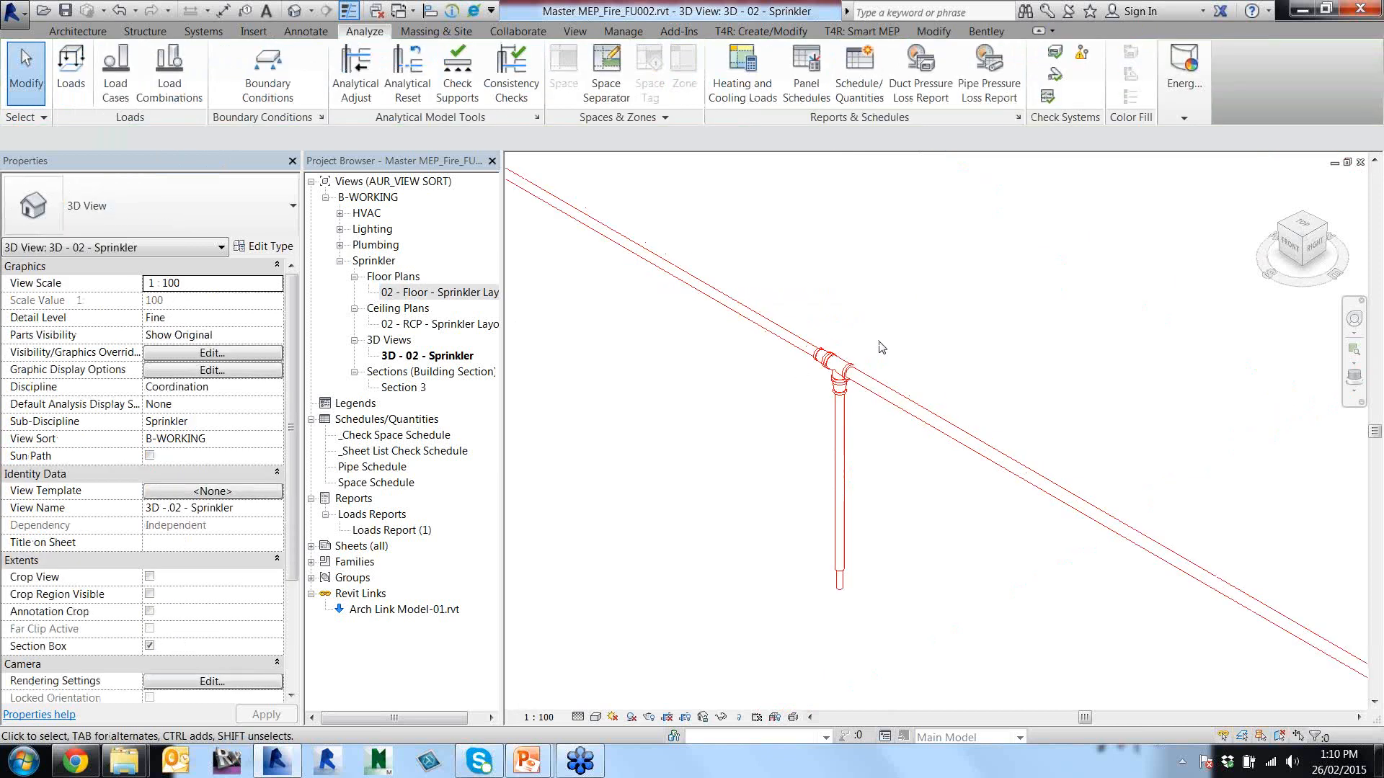
{"action": "scroll", "coordinate": [766, 358], "scroll_direction": "down", "scroll_amount": 3}
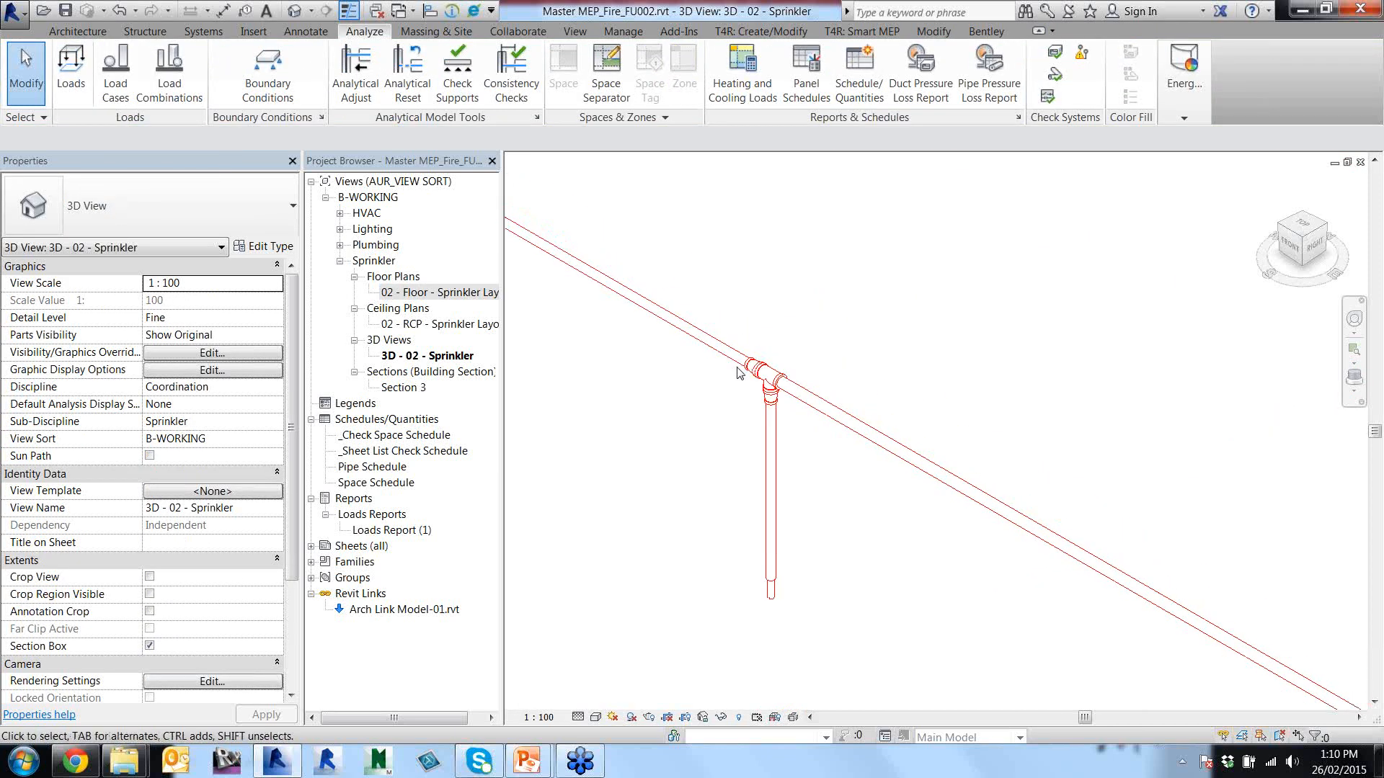
{"action": "scroll", "coordinate": [1101, 502], "scroll_direction": "up", "scroll_amount": 3}
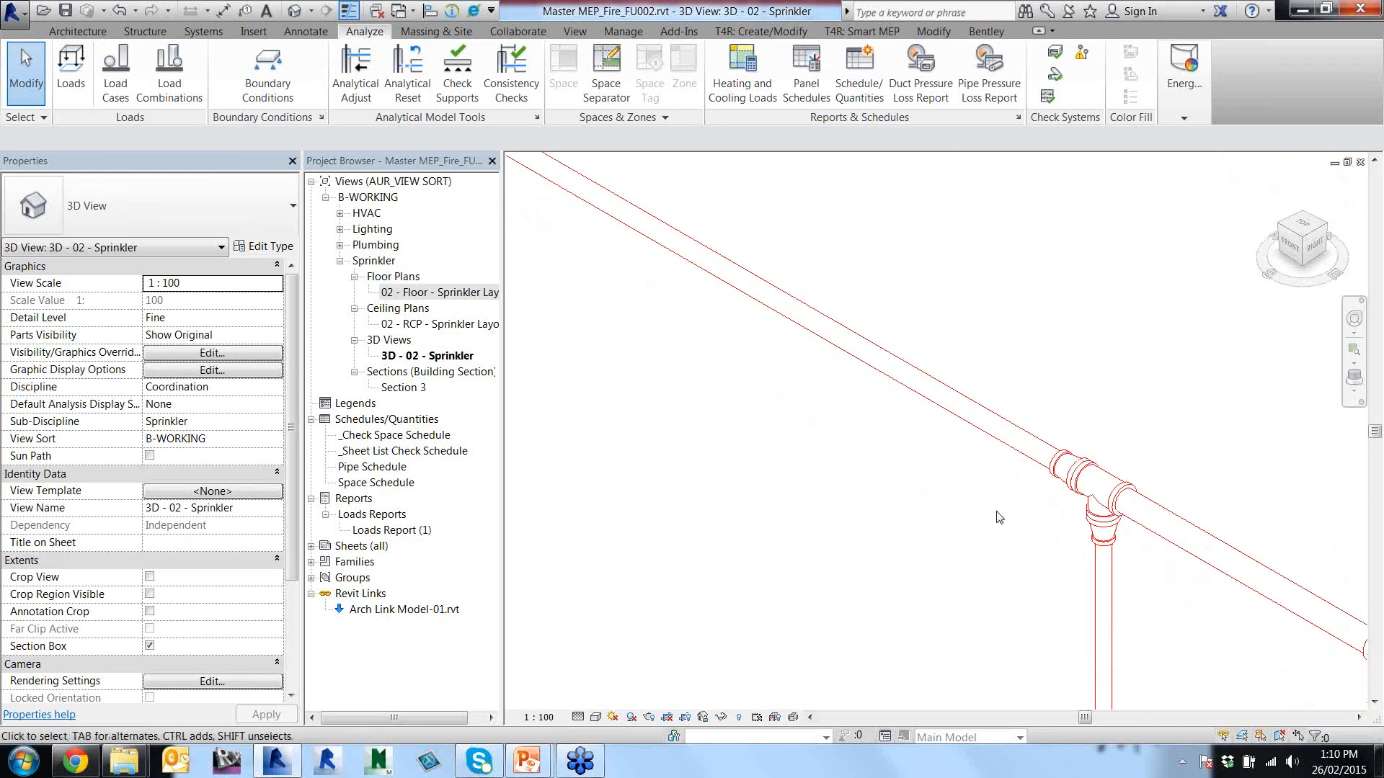
{"action": "scroll", "coordinate": [955, 431], "scroll_direction": "down", "scroll_amount": 5}
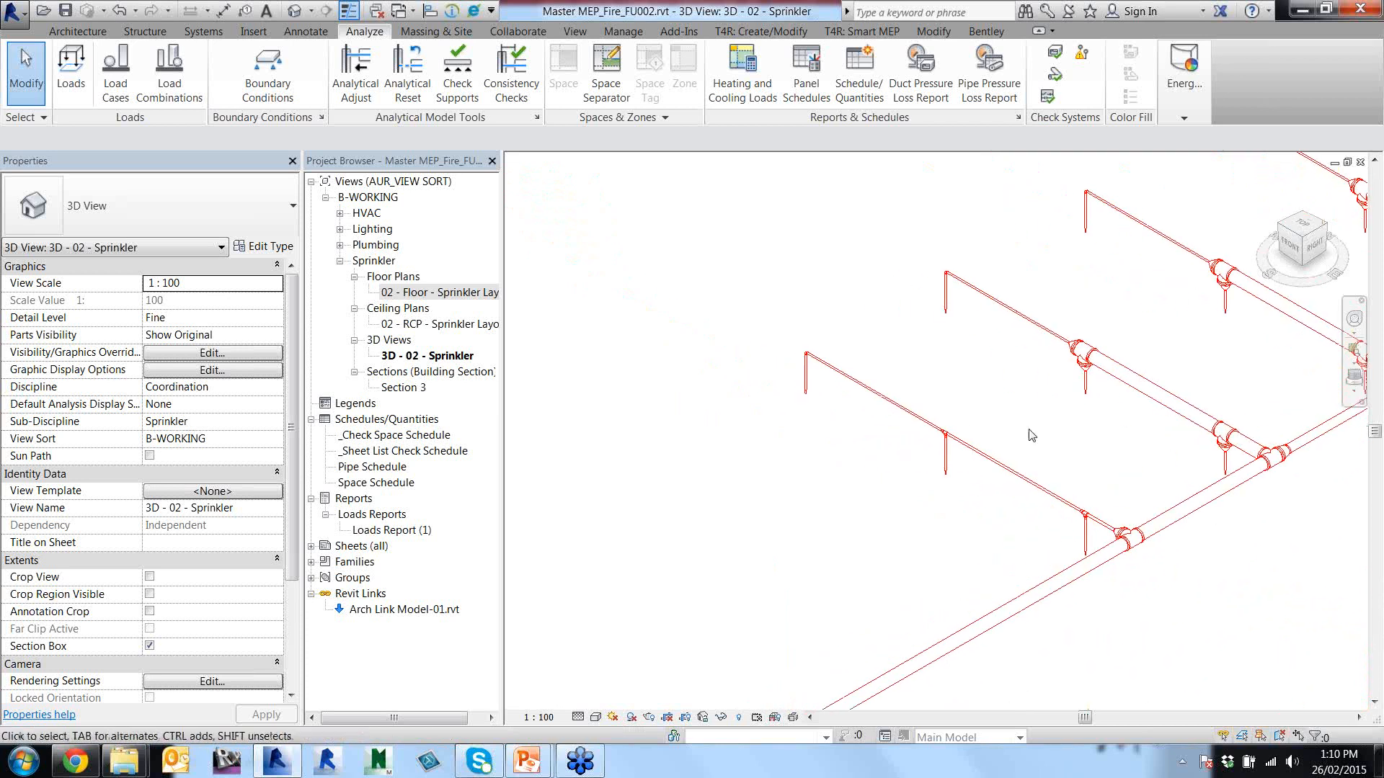
{"action": "scroll", "coordinate": [1072, 533], "scroll_direction": "up", "scroll_amount": 5}
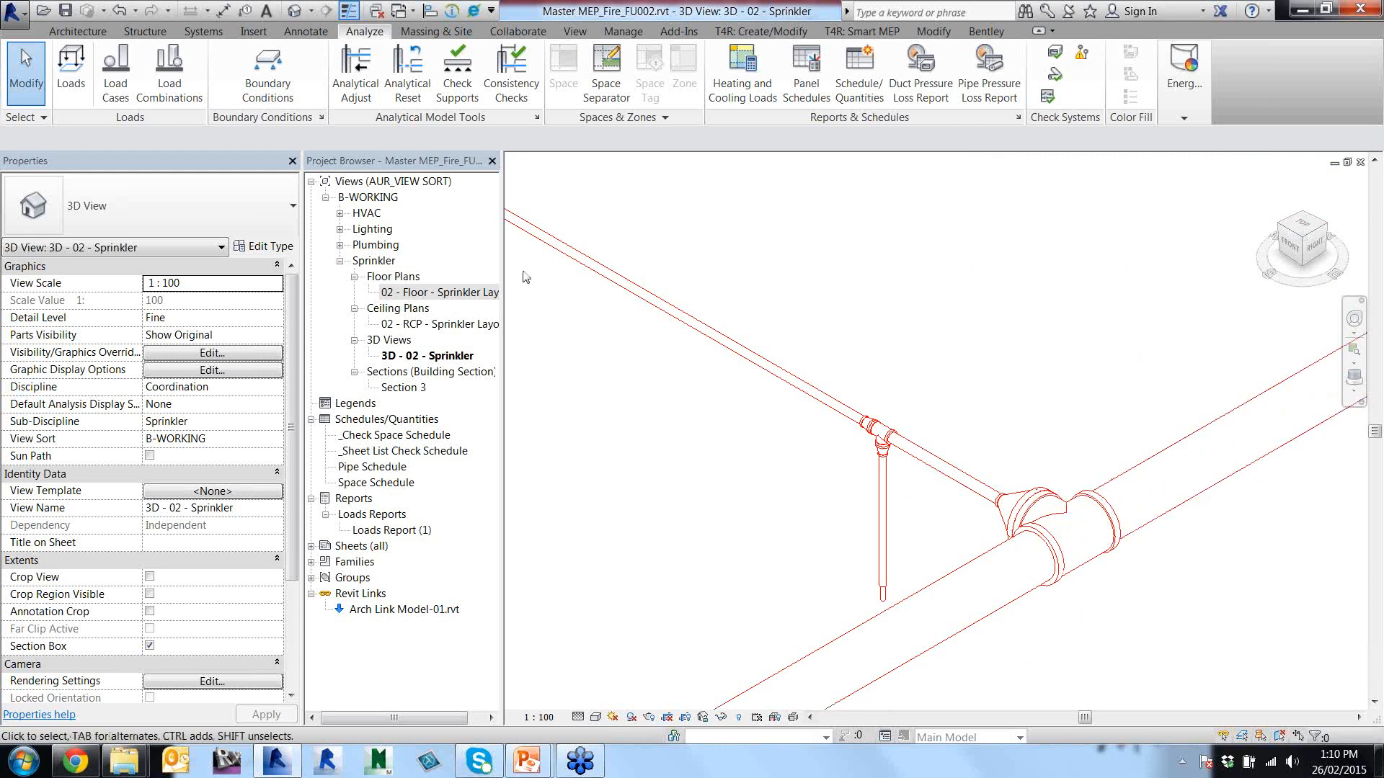
Review the preferred junction type options in the routing preferences of the Carbon Steel - Threaded pipe type, discarding any changes.
{"action": "left_click", "coordinate": [960, 489]}
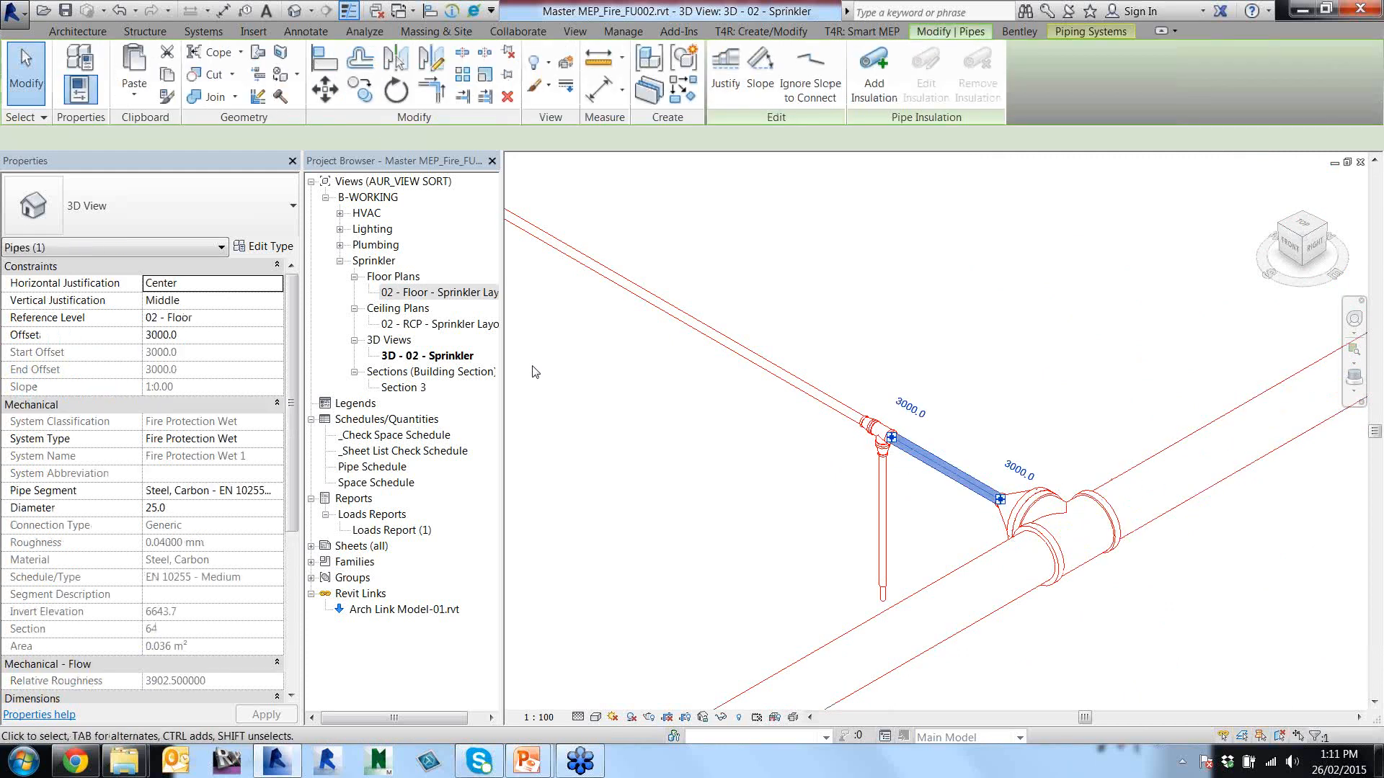
{"action": "left_click", "coordinate": [266, 247]}
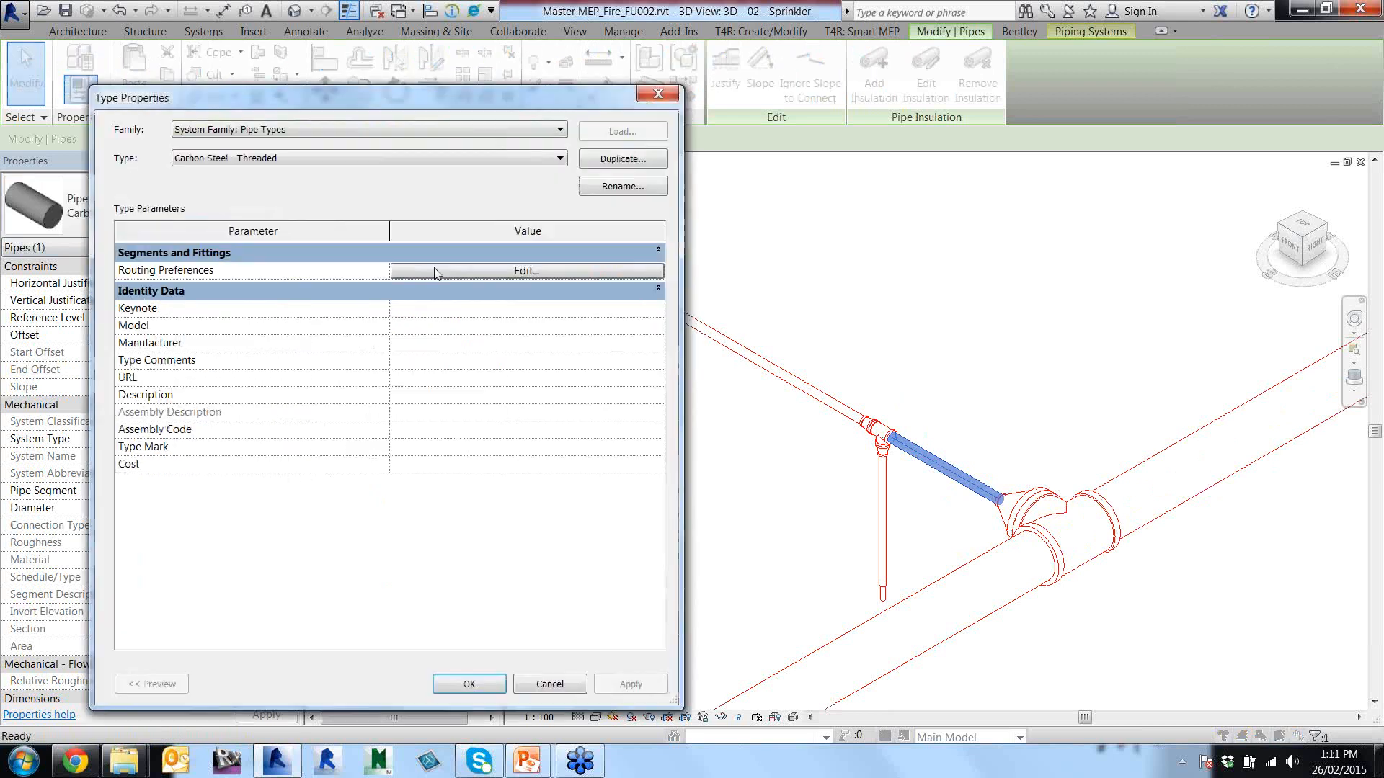
{"action": "left_click", "coordinate": [435, 271]}
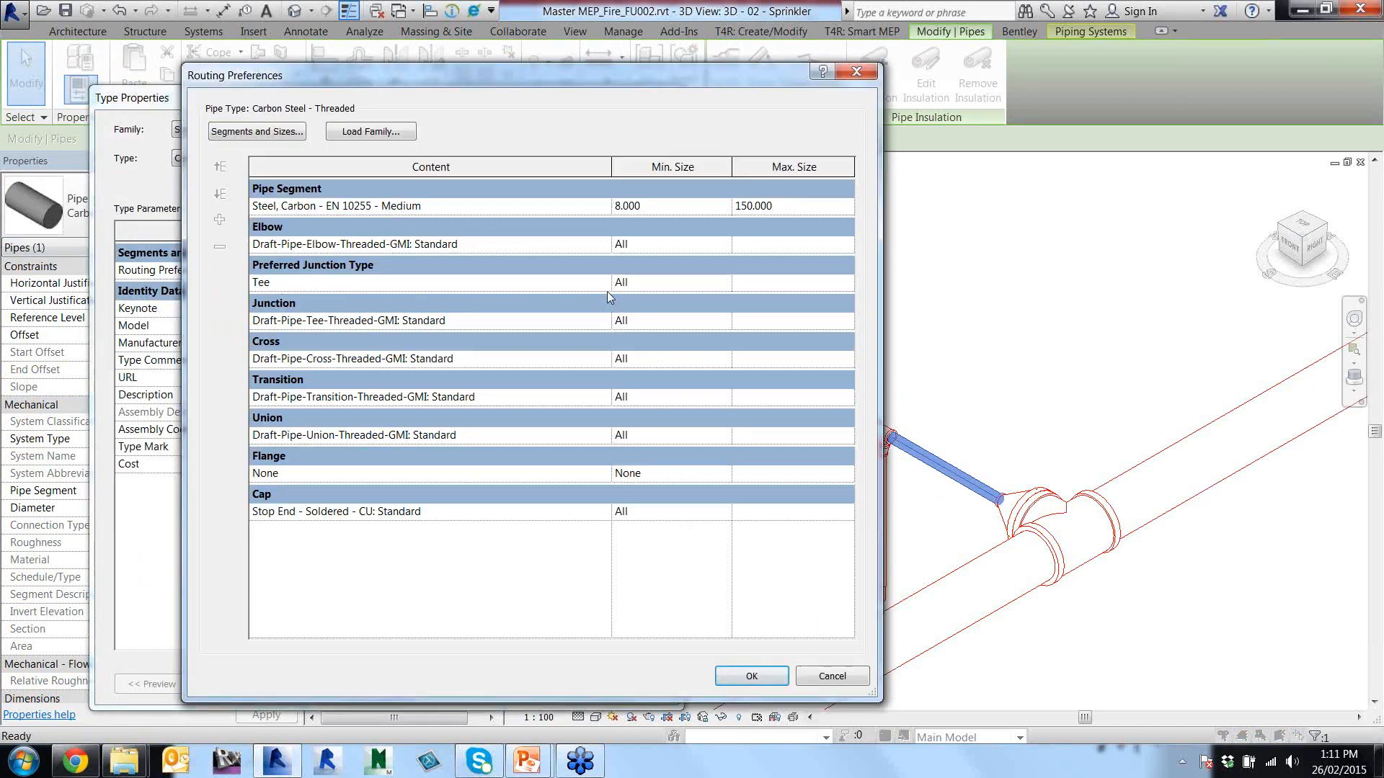
{"action": "left_click", "coordinate": [605, 283]}
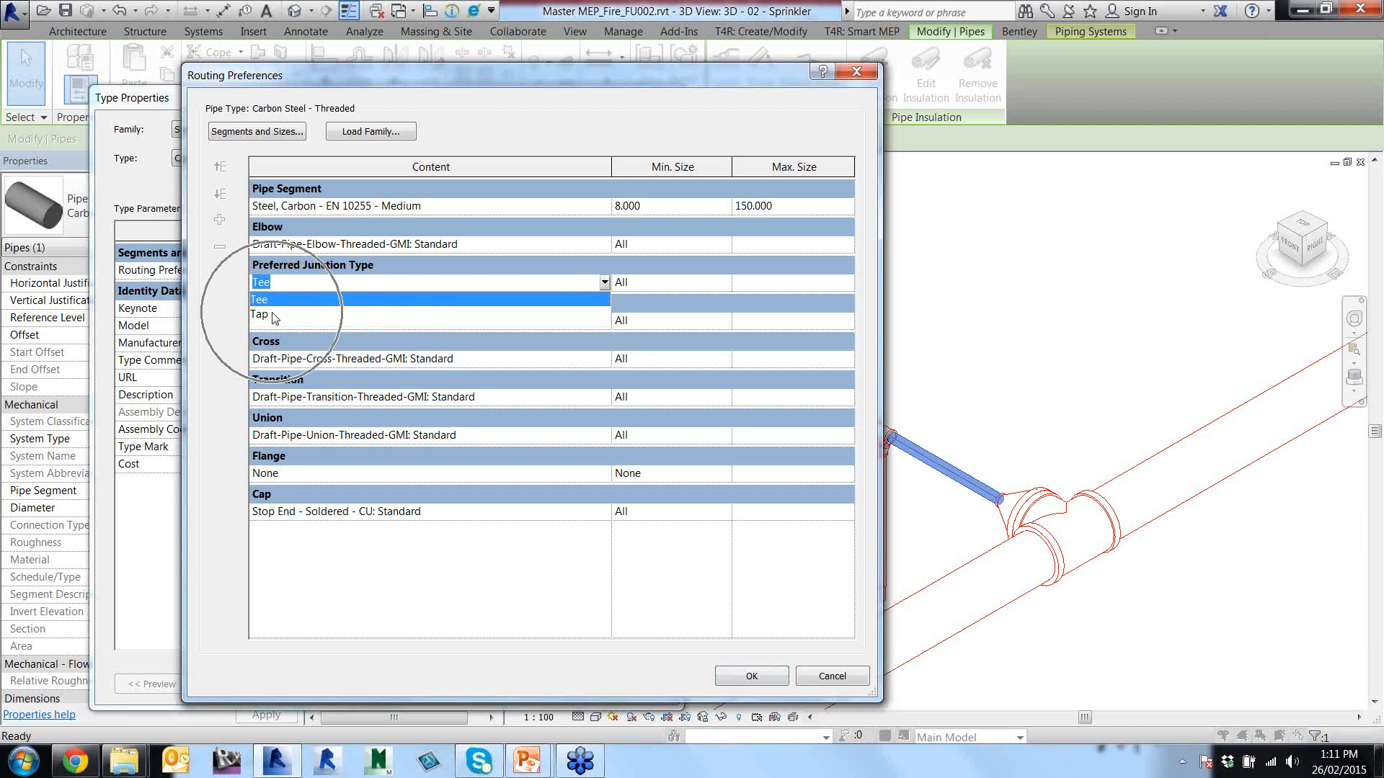
{"action": "left_click", "coordinate": [407, 300]}
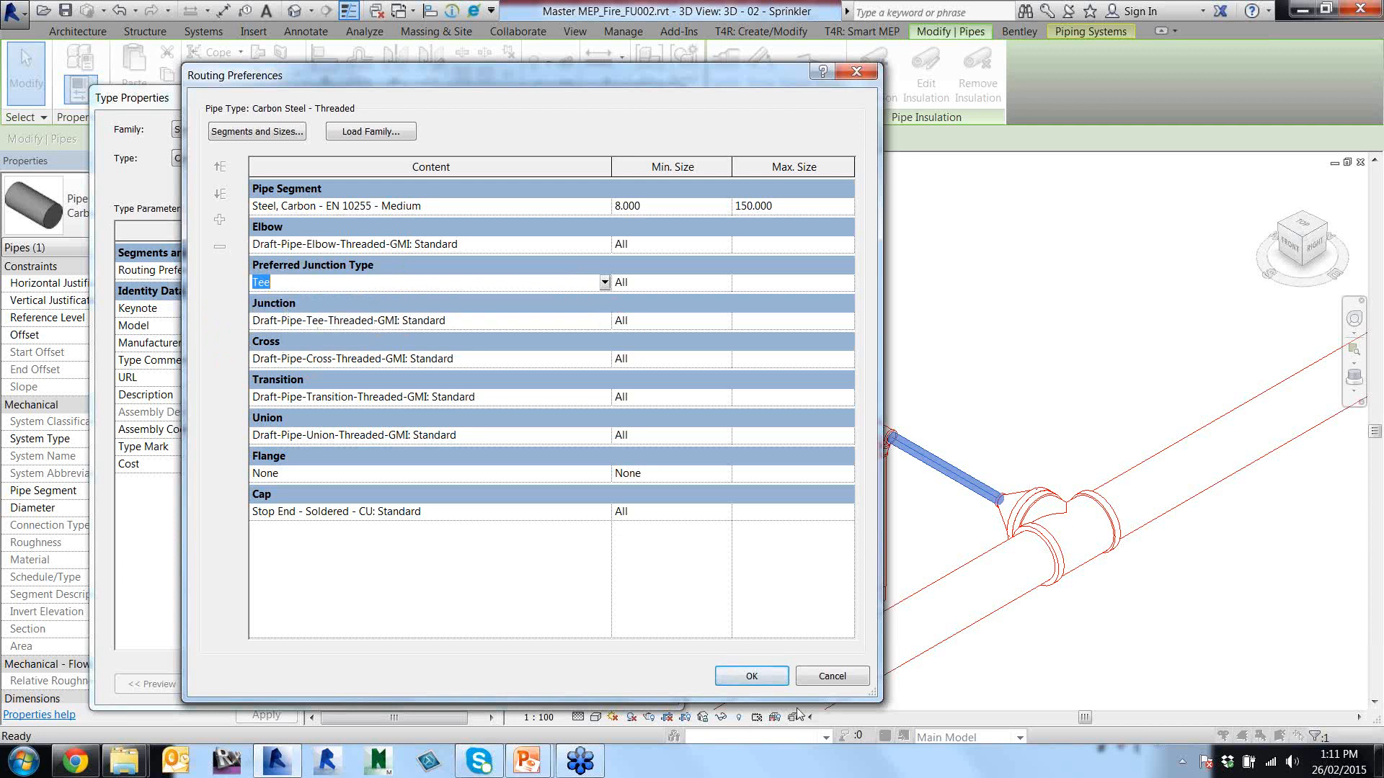
{"action": "left_click", "coordinate": [831, 676]}
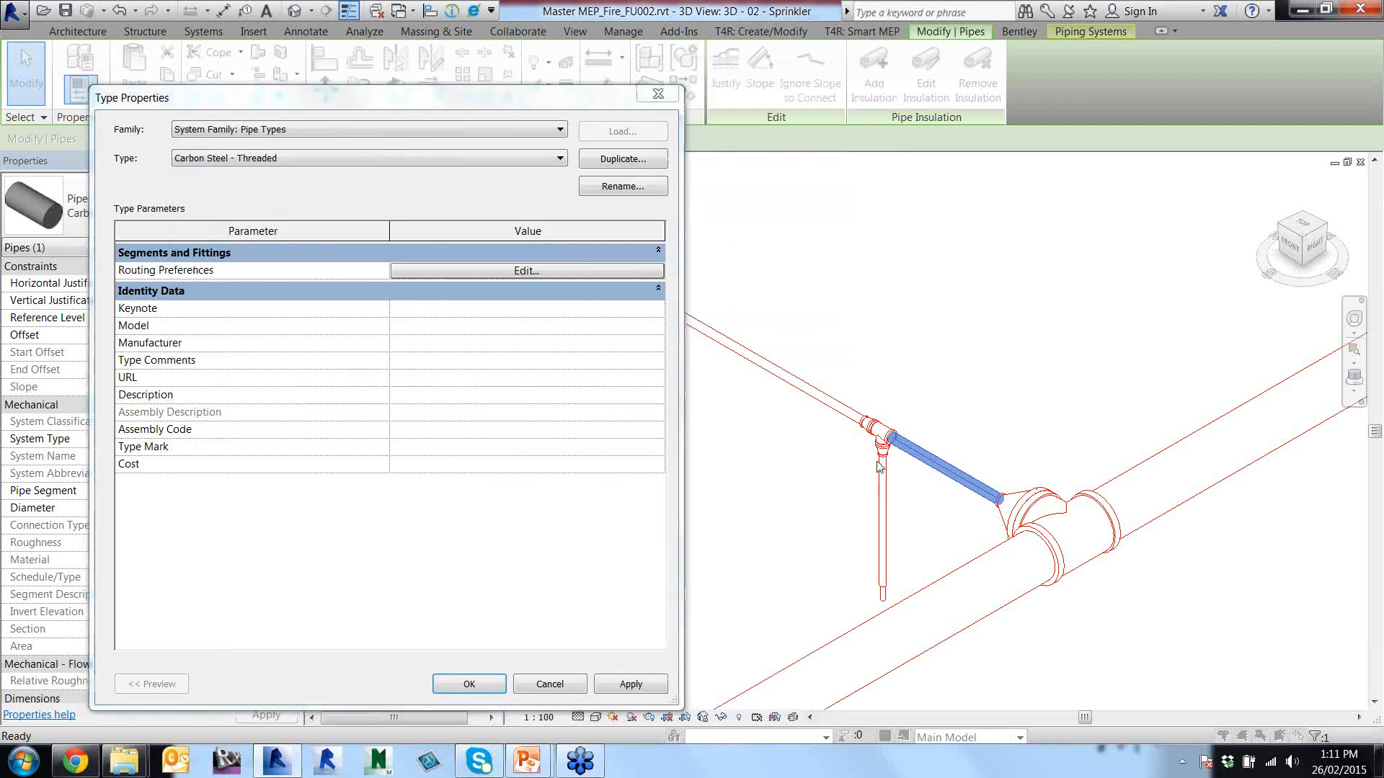
{"action": "left_click", "coordinate": [560, 685]}
{"action": "key", "text": "Escape"}
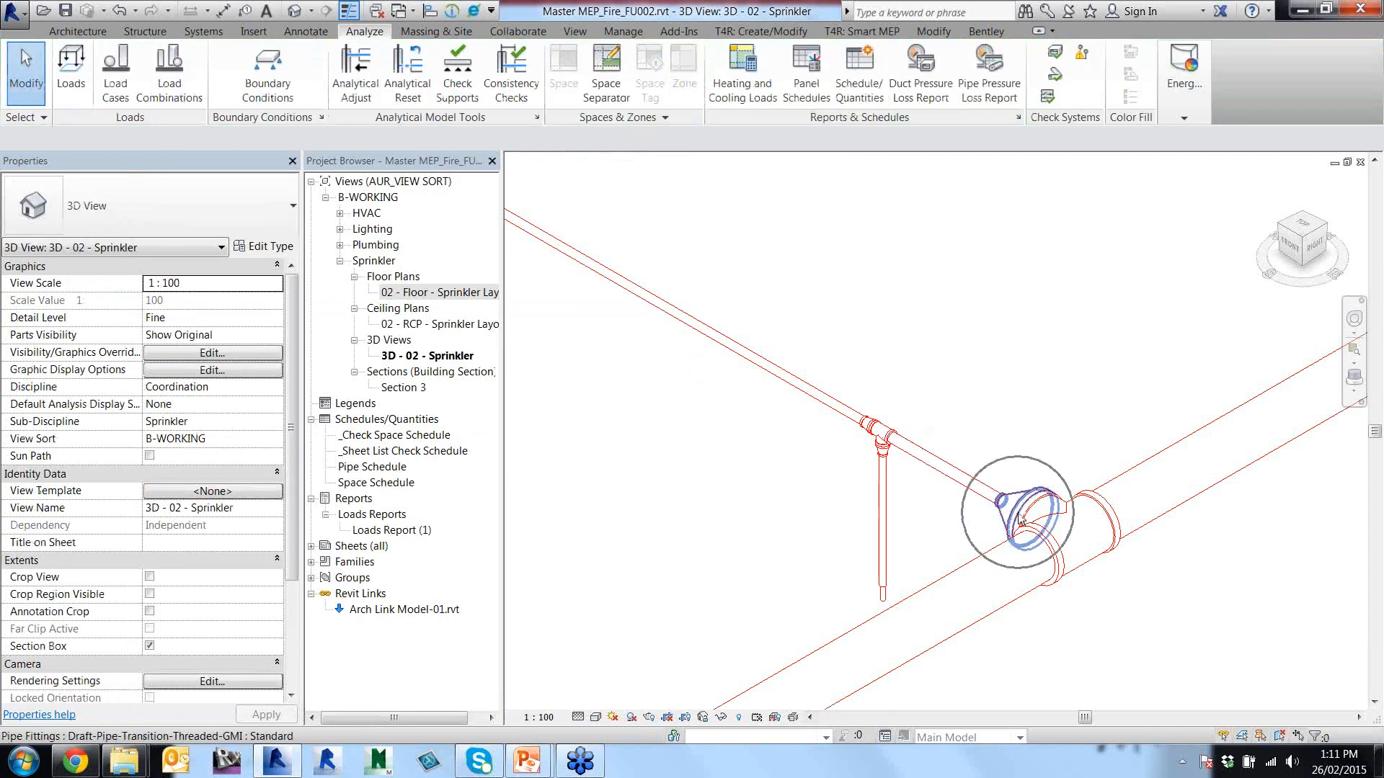
Set the short pipes joining the other four branch lines to the main, together with their adjacent sprinkler tees, to 25 mm diameter.
{"action": "scroll", "coordinate": [1020, 519], "scroll_direction": "down", "scroll_amount": 5}
{"action": "middle_click_drag", "start_coordinate": [1019, 519], "coordinate": [909, 460]}
{"action": "middle_click_drag", "start_coordinate": [1007, 358], "coordinate": [829, 505]}
{"action": "scroll", "coordinate": [800, 537], "scroll_direction": "up", "scroll_amount": 3}
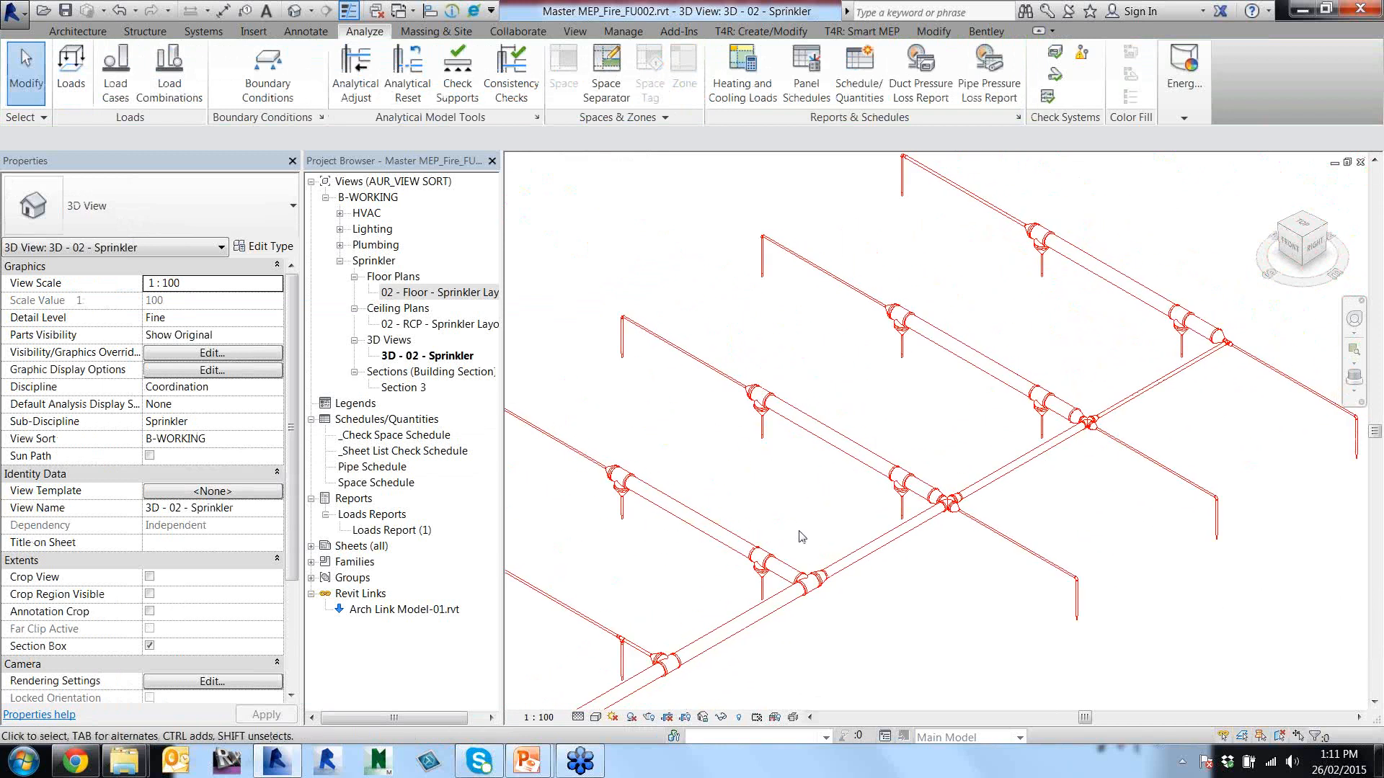
{"action": "left_click", "coordinate": [764, 566]}
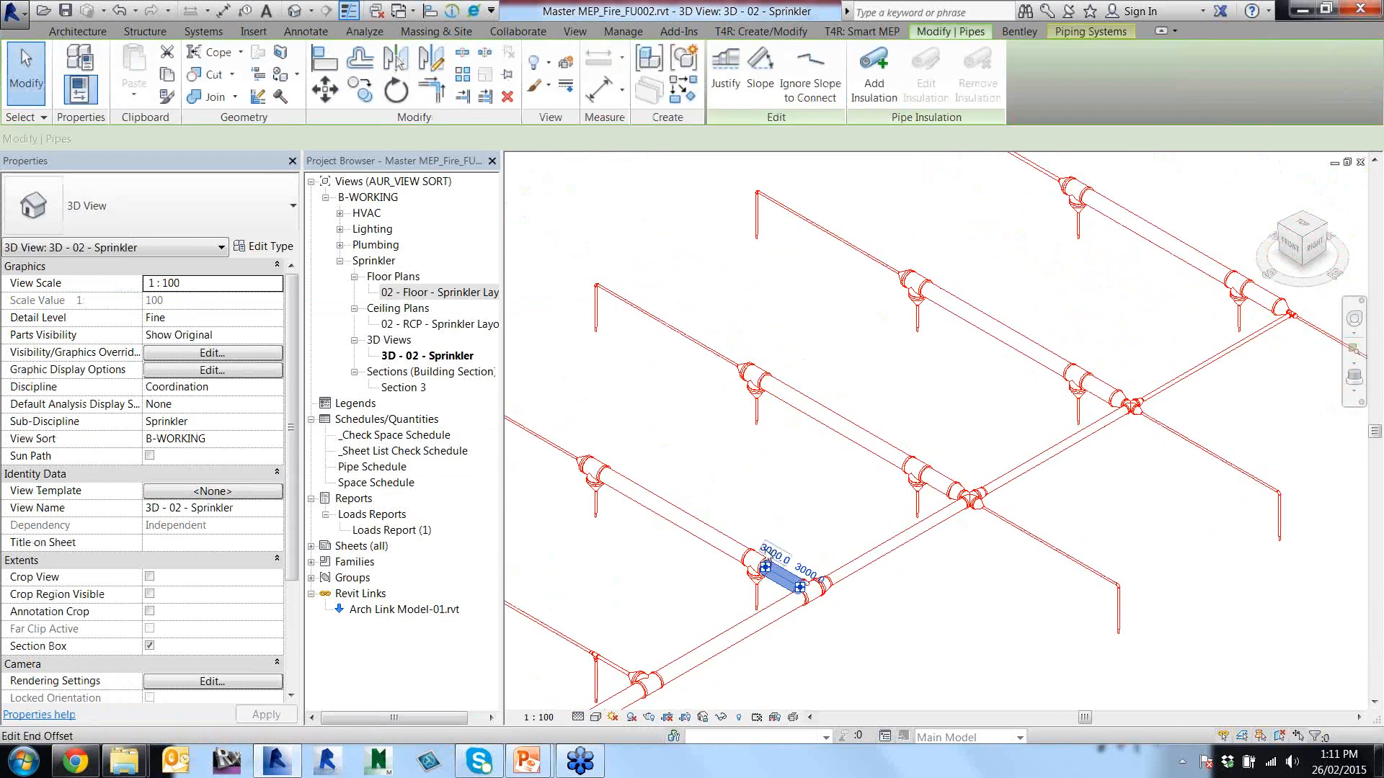
{"action": "left_click", "coordinate": [755, 562], "text": "ctrl"}
{"action": "left_click", "coordinate": [939, 478], "text": "ctrl"}
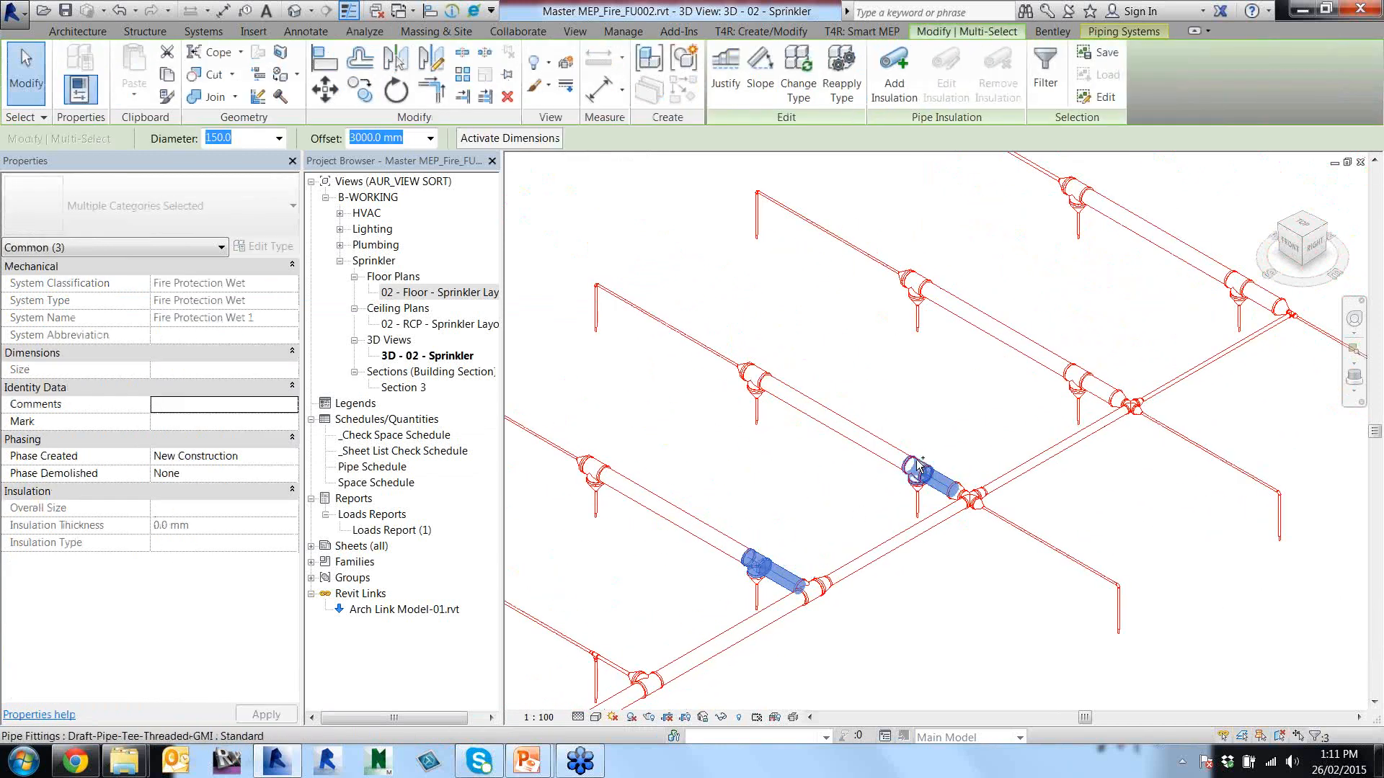
{"action": "left_click", "coordinate": [916, 467], "text": "ctrl"}
{"action": "left_click", "coordinate": [1099, 387], "text": "ctrl"}
{"action": "left_click", "coordinate": [1076, 378], "text": "ctrl"}
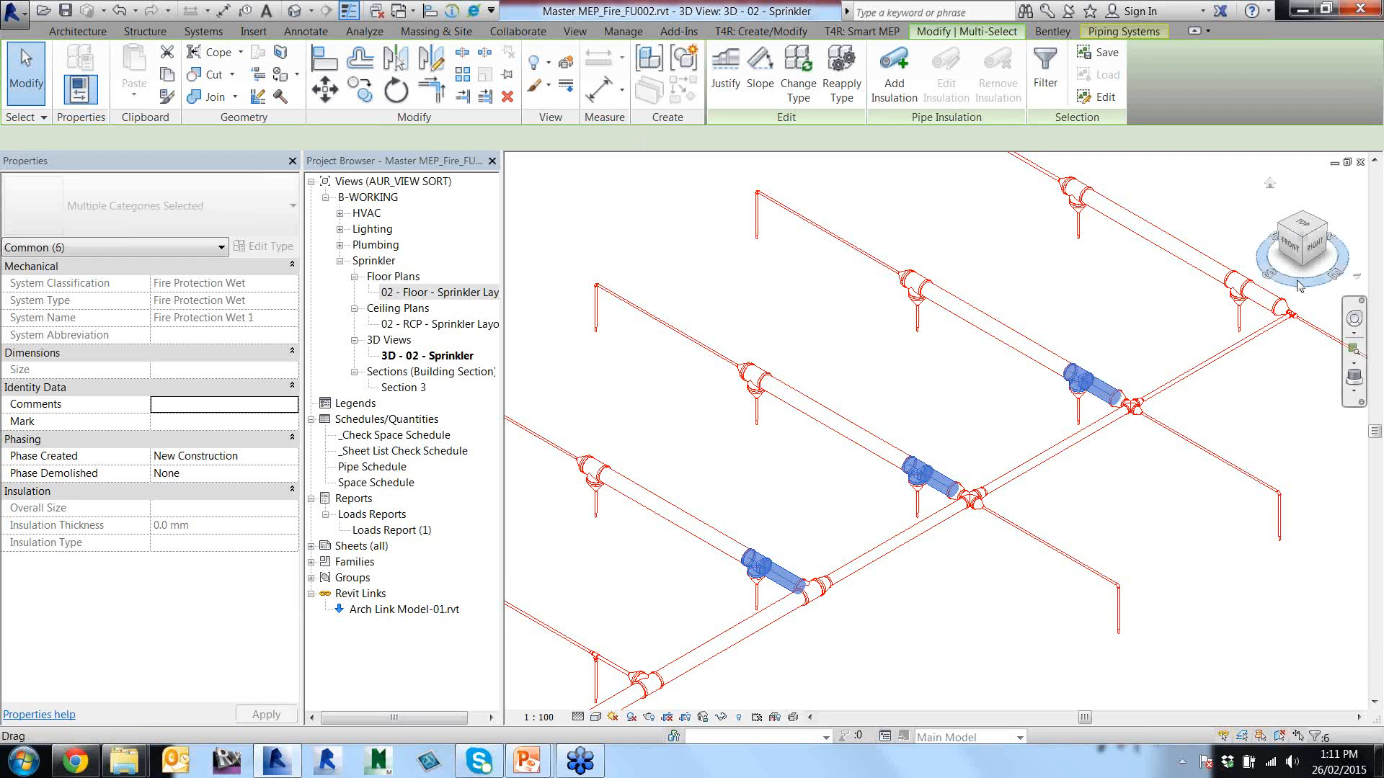
{"action": "left_click", "coordinate": [1240, 285], "text": "ctrl"}
{"action": "left_click", "coordinate": [1263, 296], "text": "ctrl"}
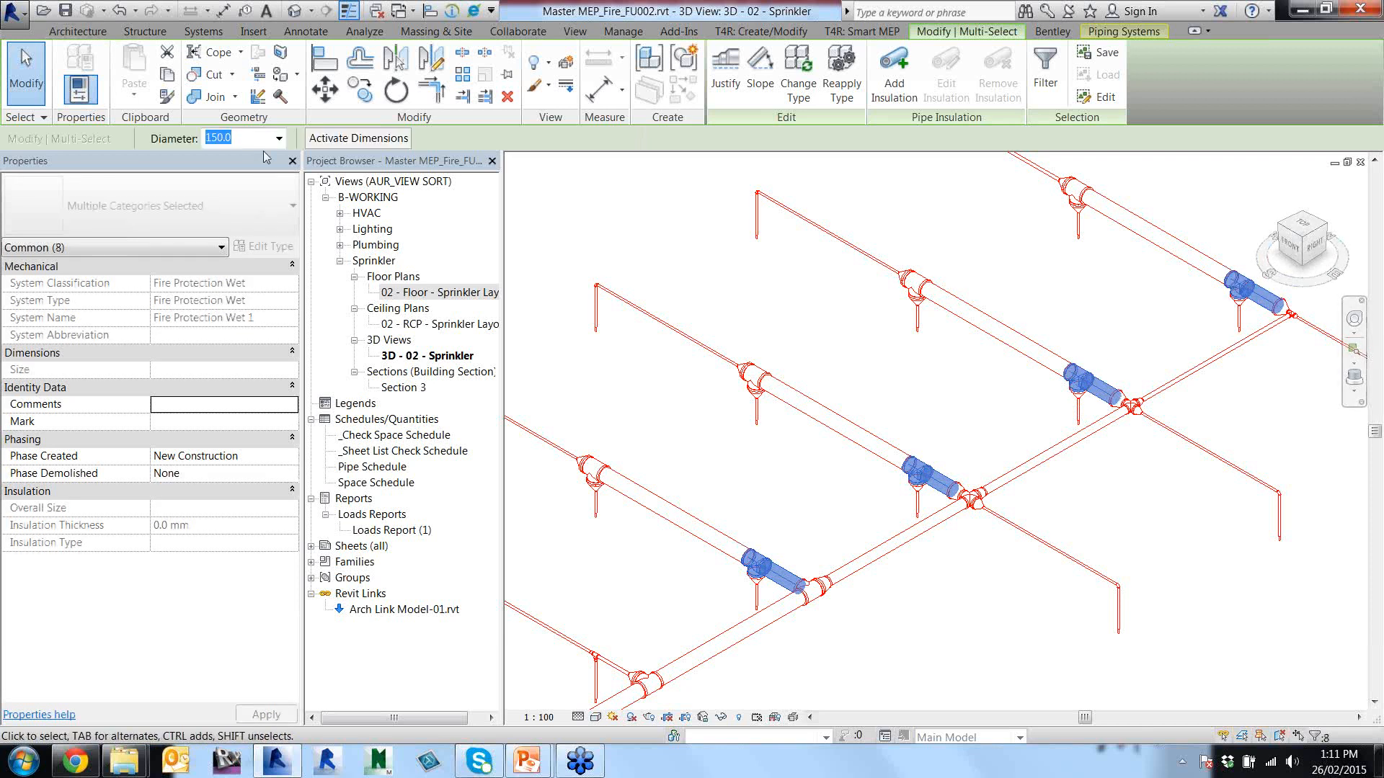
{"action": "left_click", "coordinate": [279, 139]}
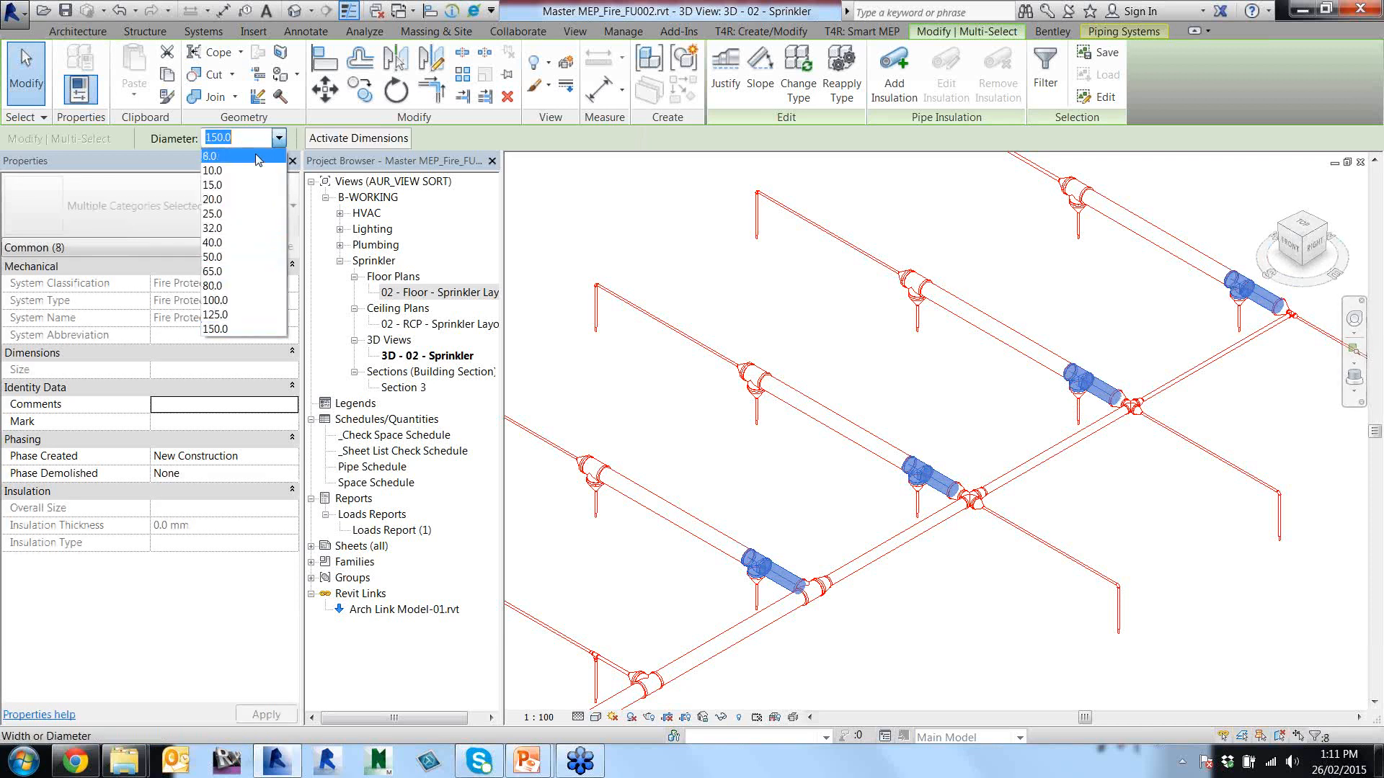
{"action": "left_click", "coordinate": [612, 393]}
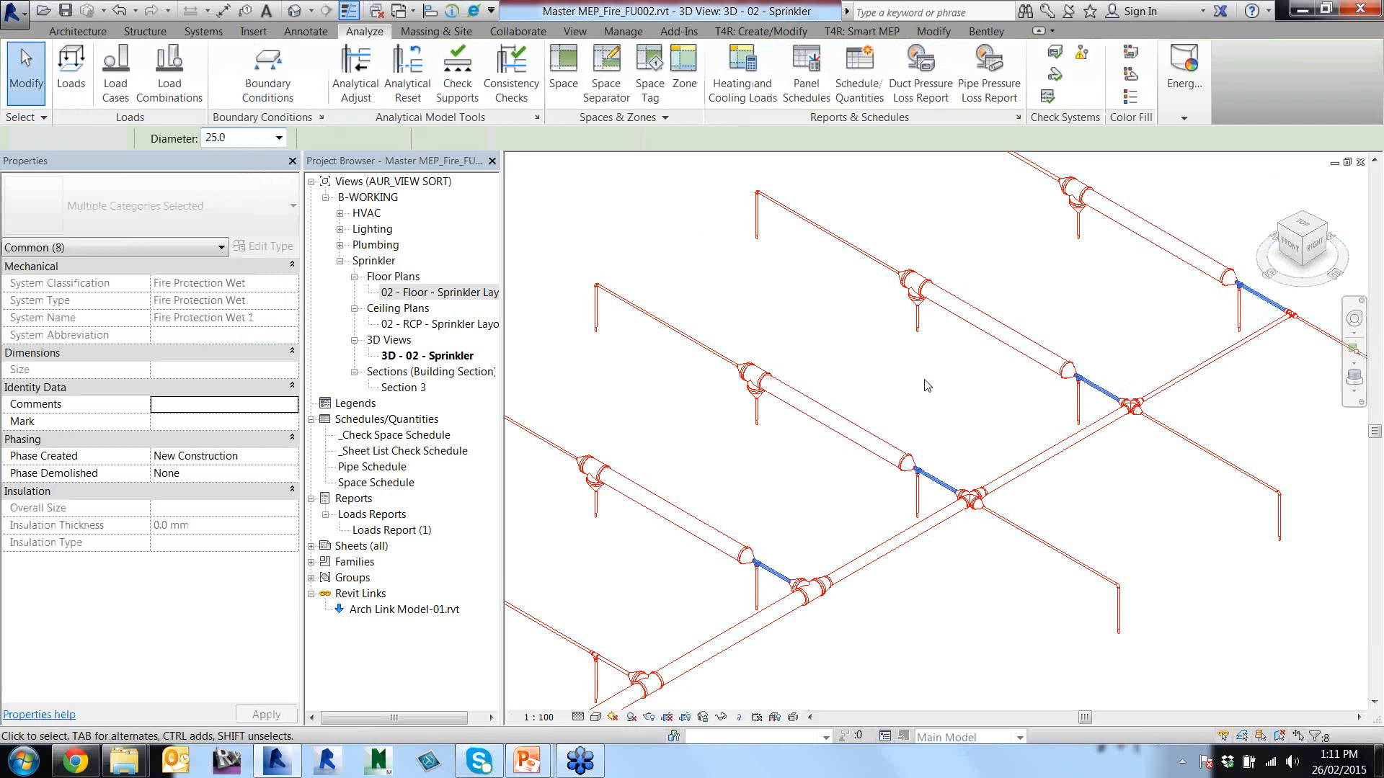
Set the middle pipe segments of the same four branch lines, together with their sprinkler tees, to 25 mm diameter.
{"action": "left_click", "coordinate": [576, 461]}
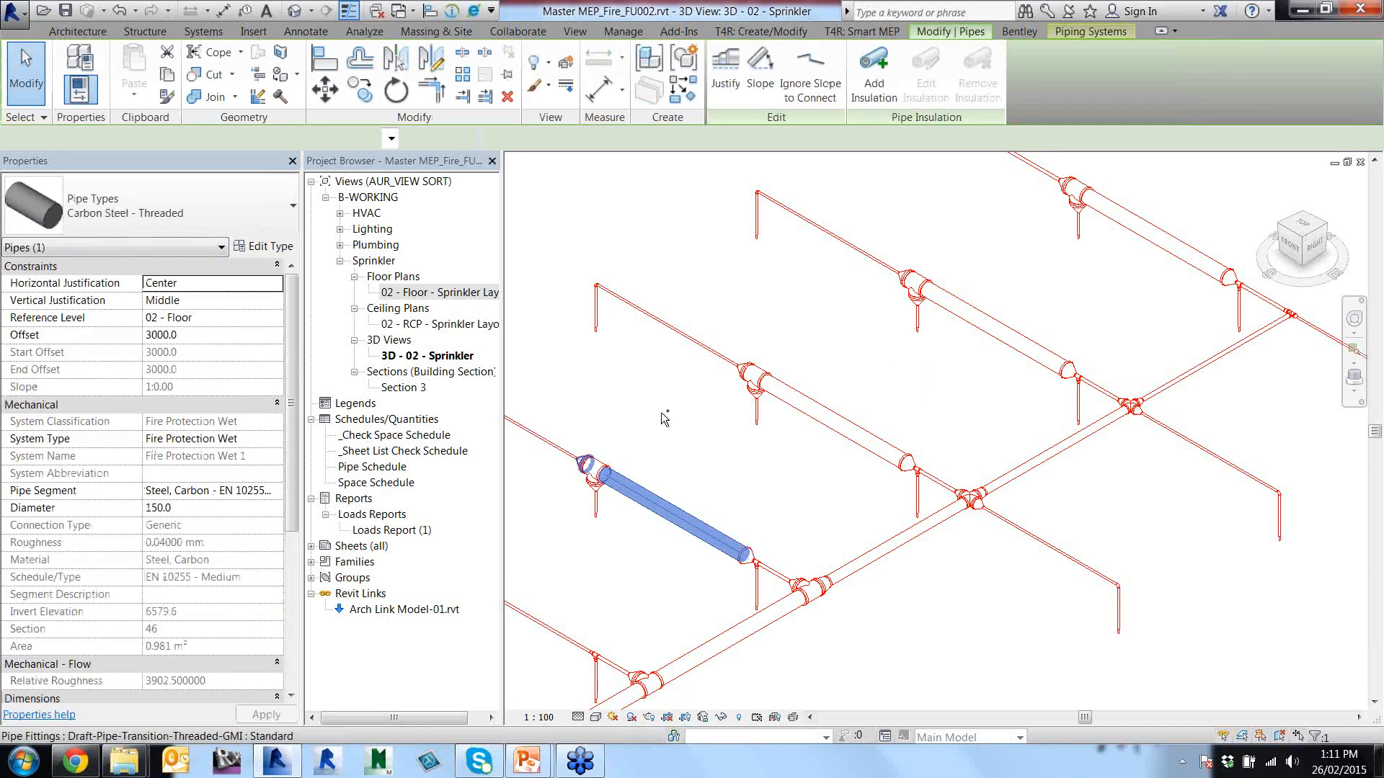
{"action": "key", "text": "Escape"}
{"action": "left_click", "coordinate": [633, 484]}
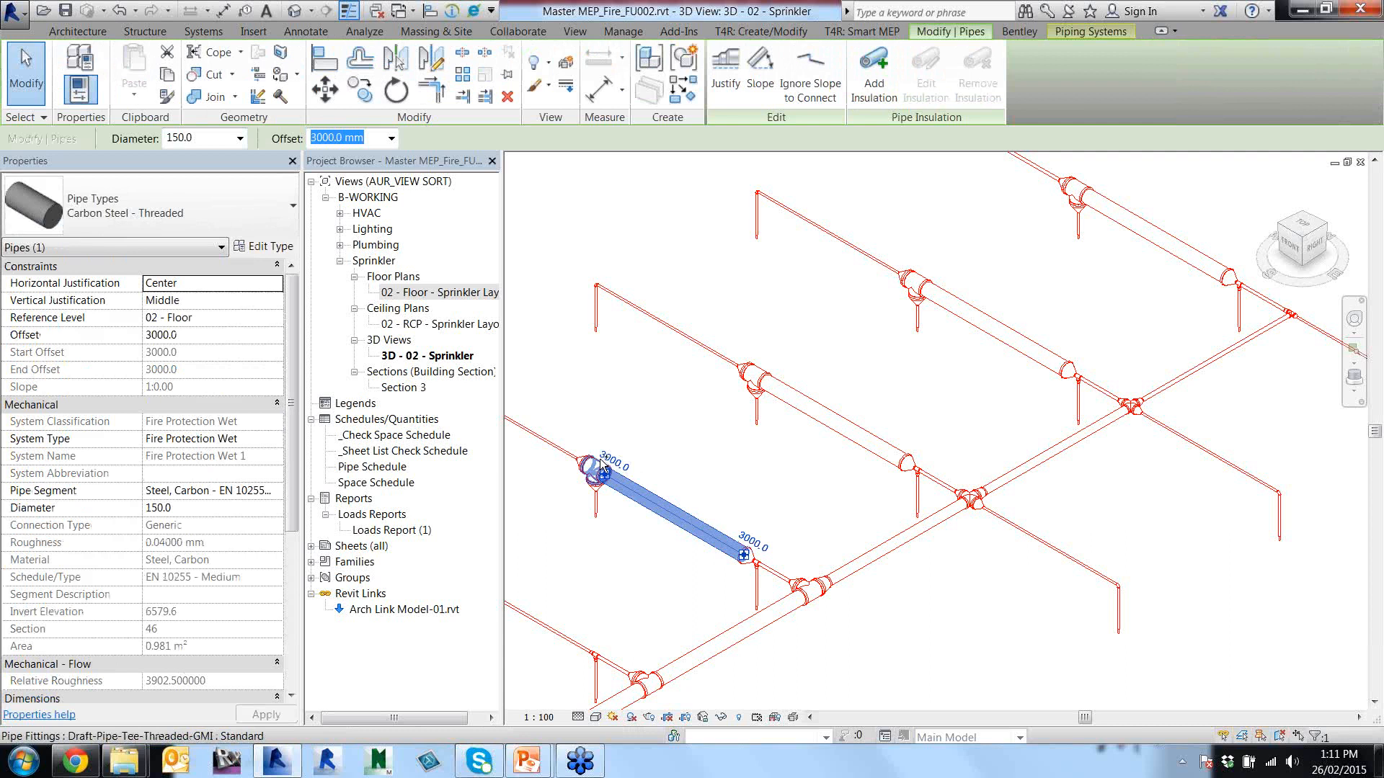
{"action": "left_click", "coordinate": [592, 468], "text": "ctrl"}
{"action": "left_click", "coordinate": [769, 387], "text": "ctrl"}
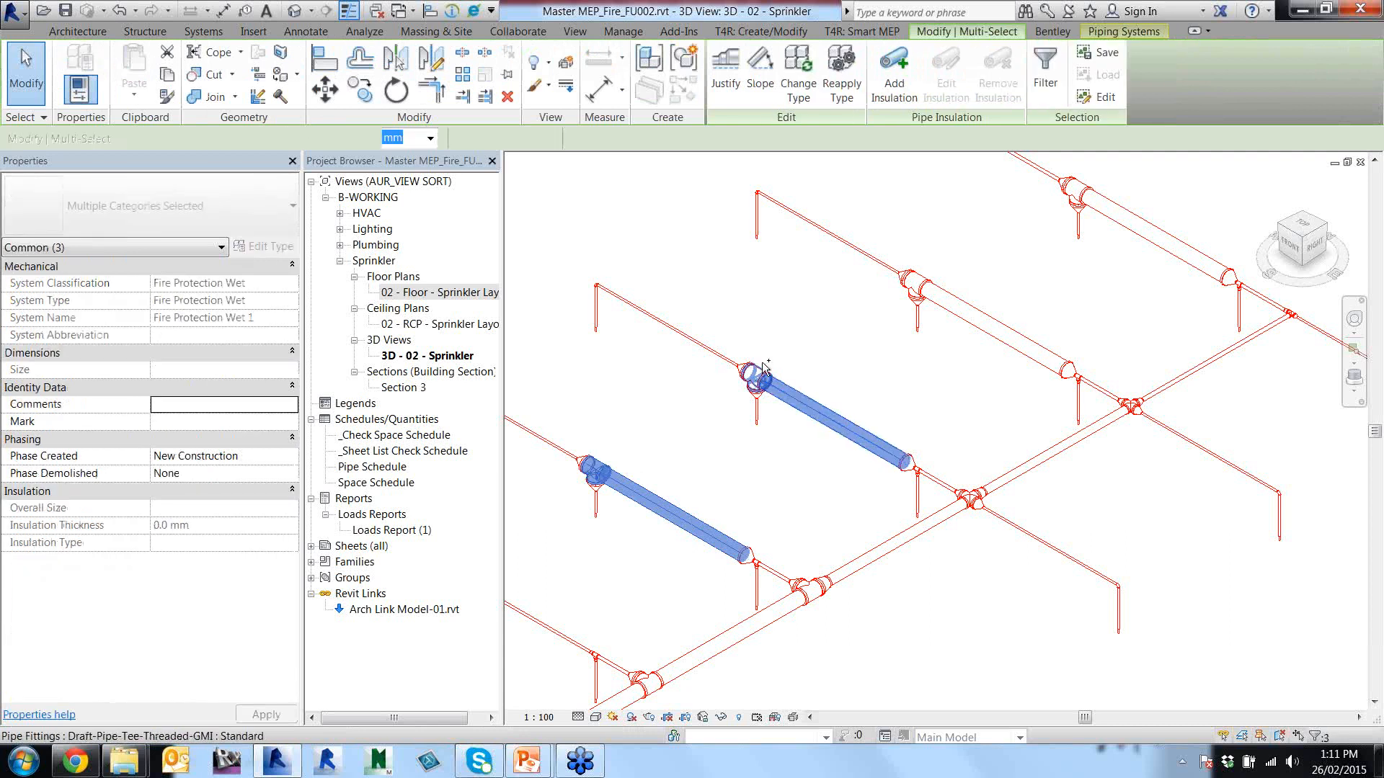
{"action": "left_click", "coordinate": [931, 274], "text": "ctrl"}
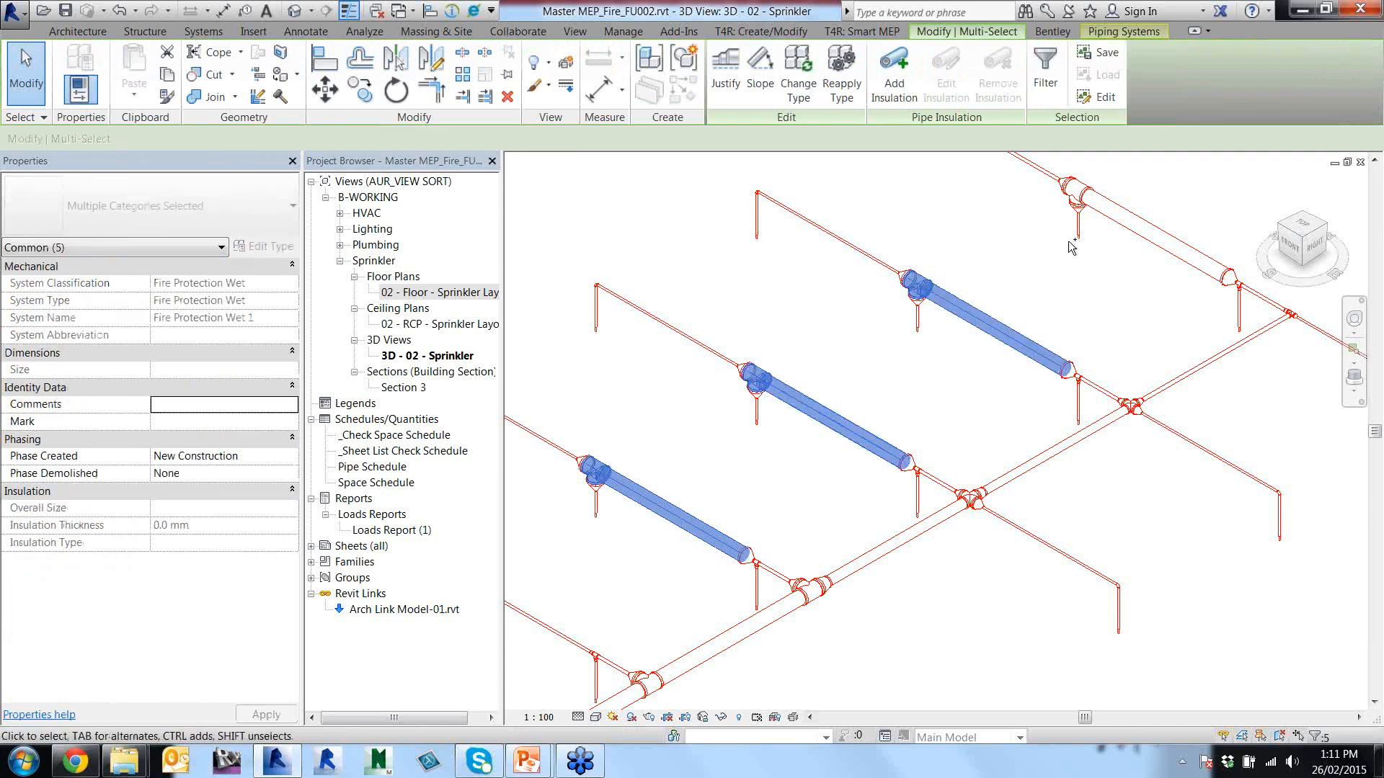
{"action": "left_click", "coordinate": [1092, 191], "text": "ctrl"}
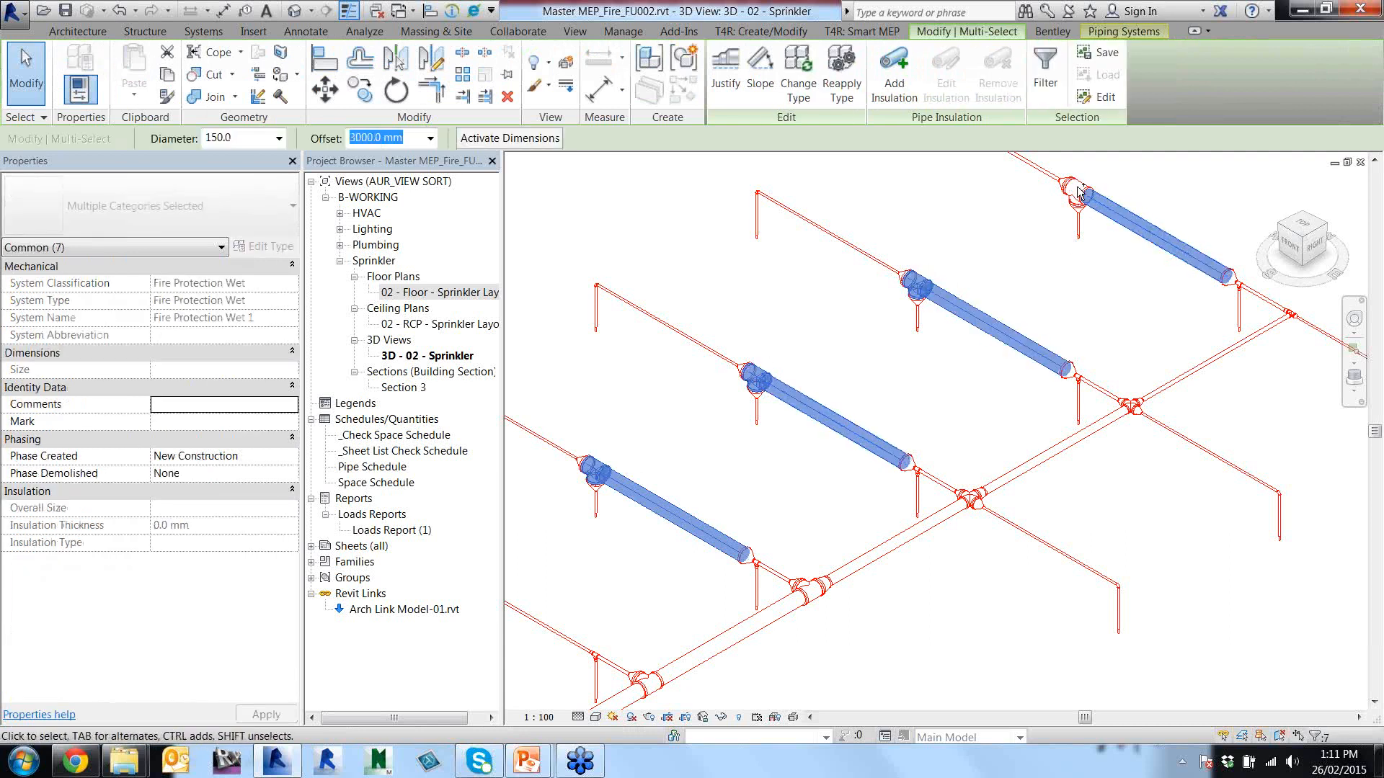
{"action": "left_click", "coordinate": [1077, 189], "text": "ctrl"}
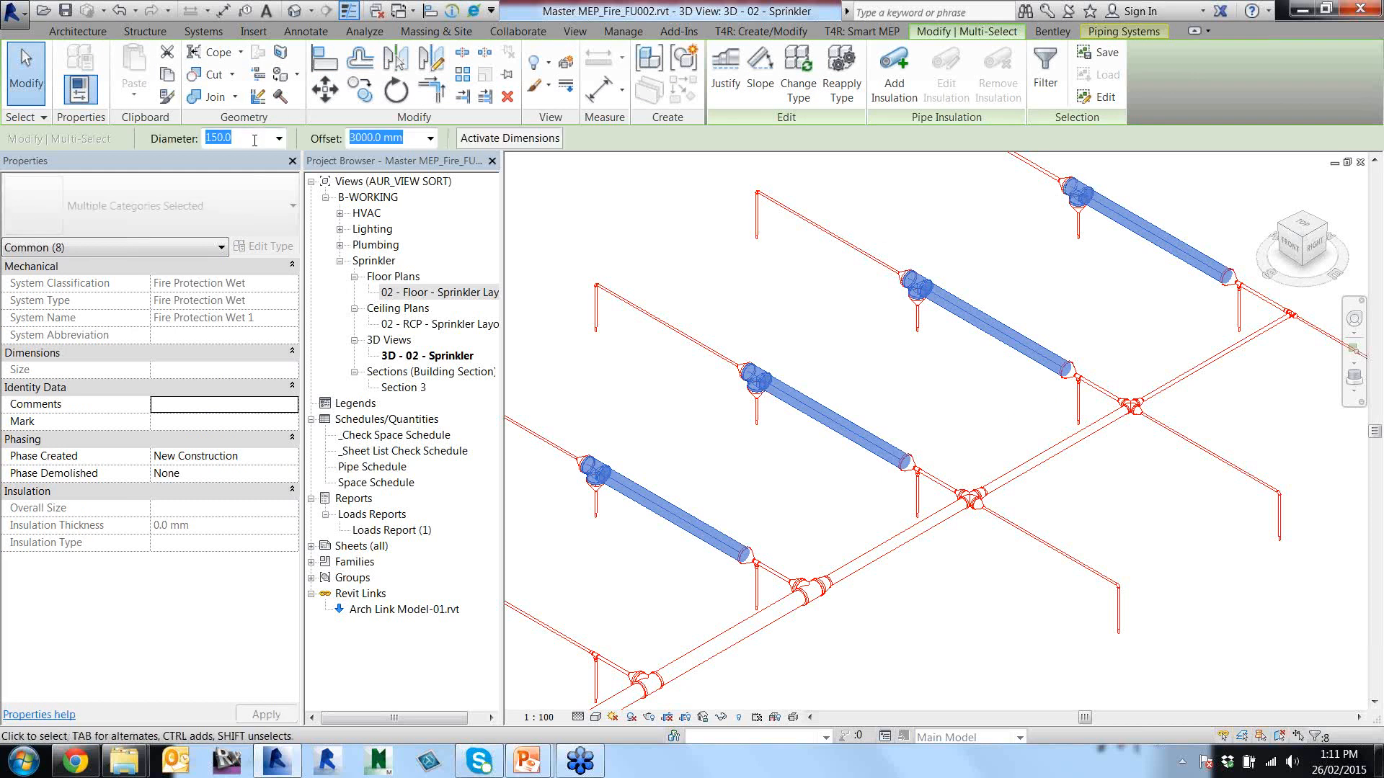
{"action": "left_click", "coordinate": [279, 138]}
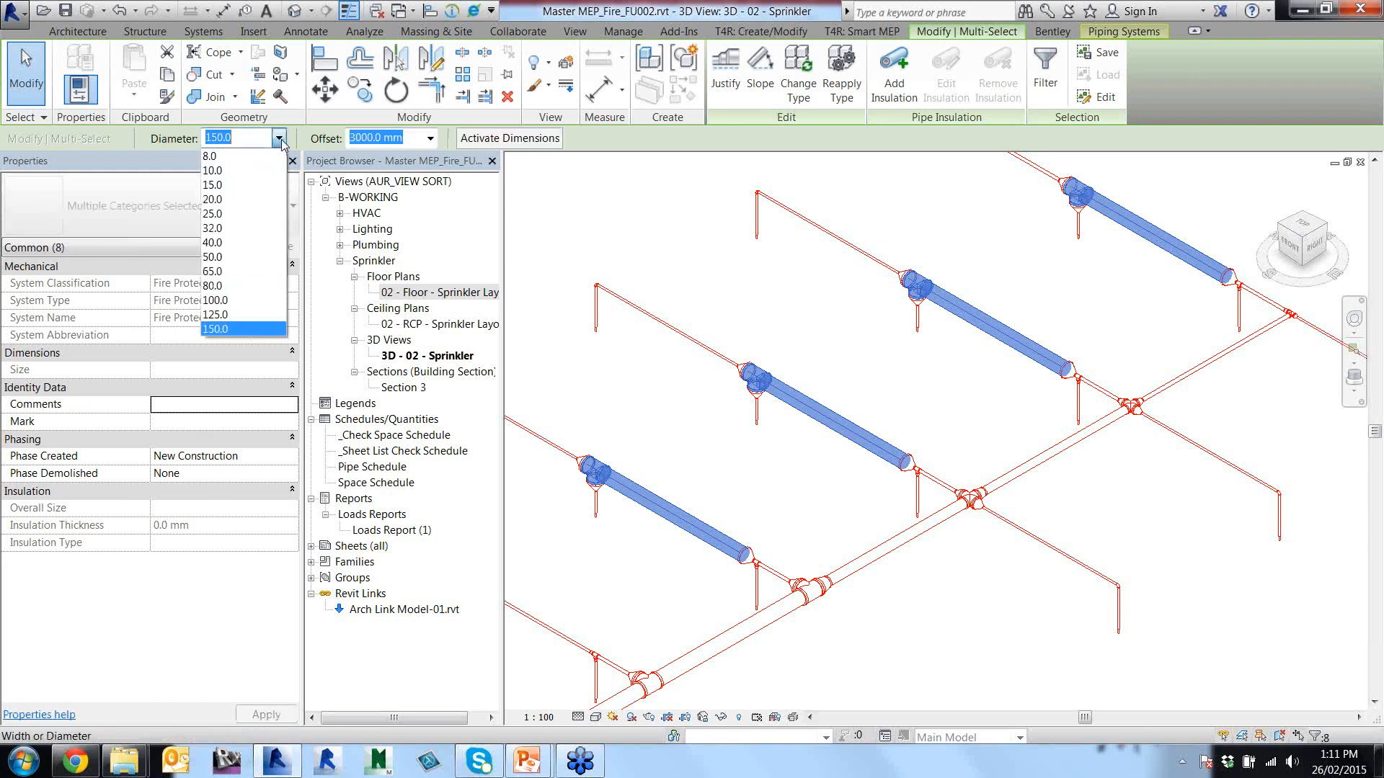
{"action": "left_click", "coordinate": [416, 228]}
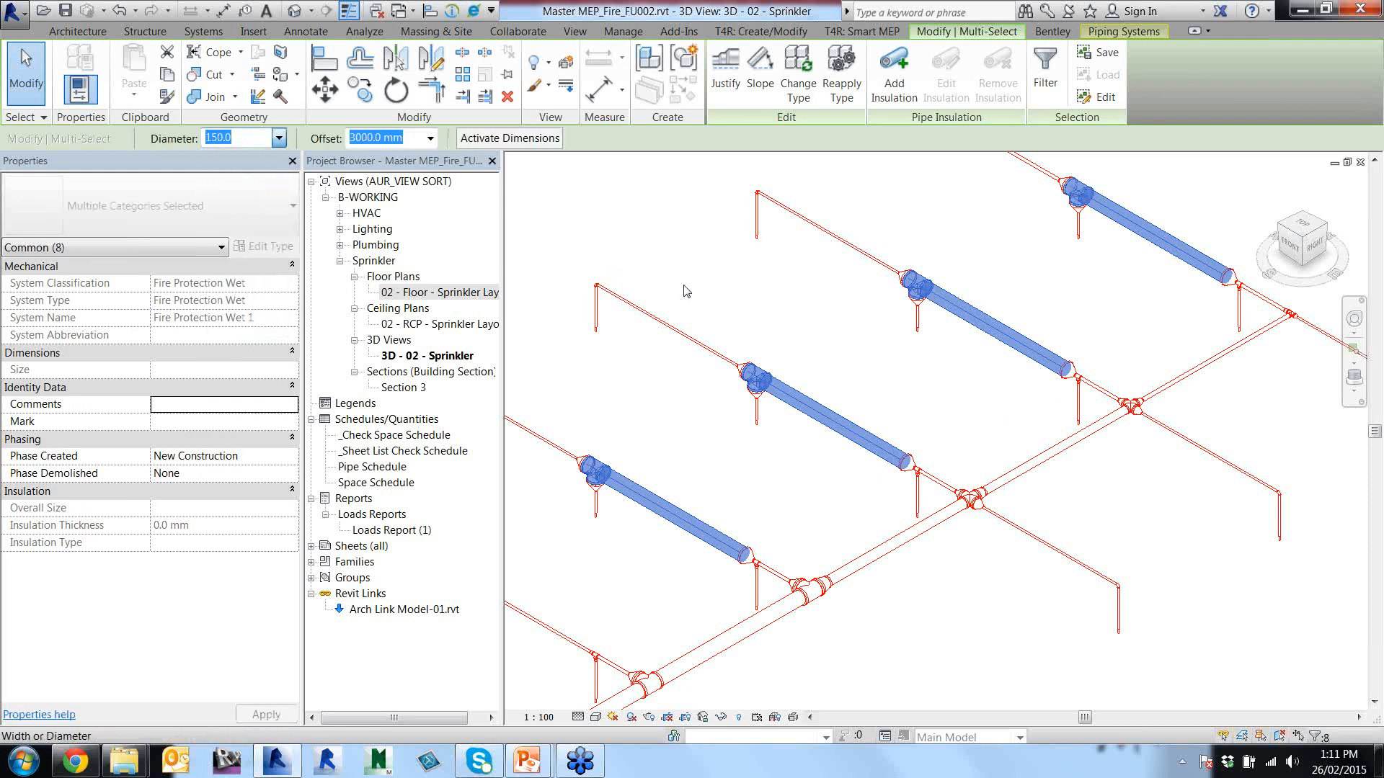
{"action": "type", "text": "20"}
{"action": "key", "text": "Return"}
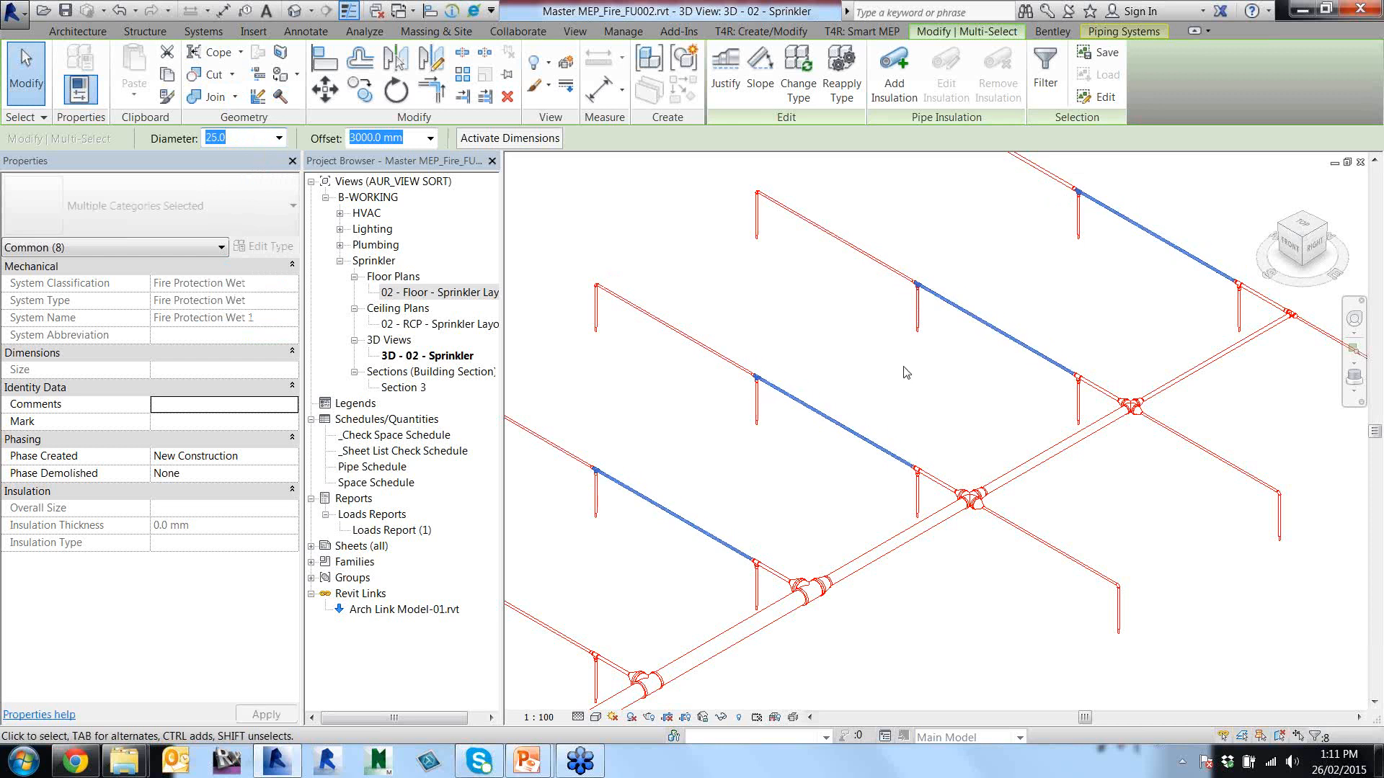
{"action": "left_click", "coordinate": [896, 347]}
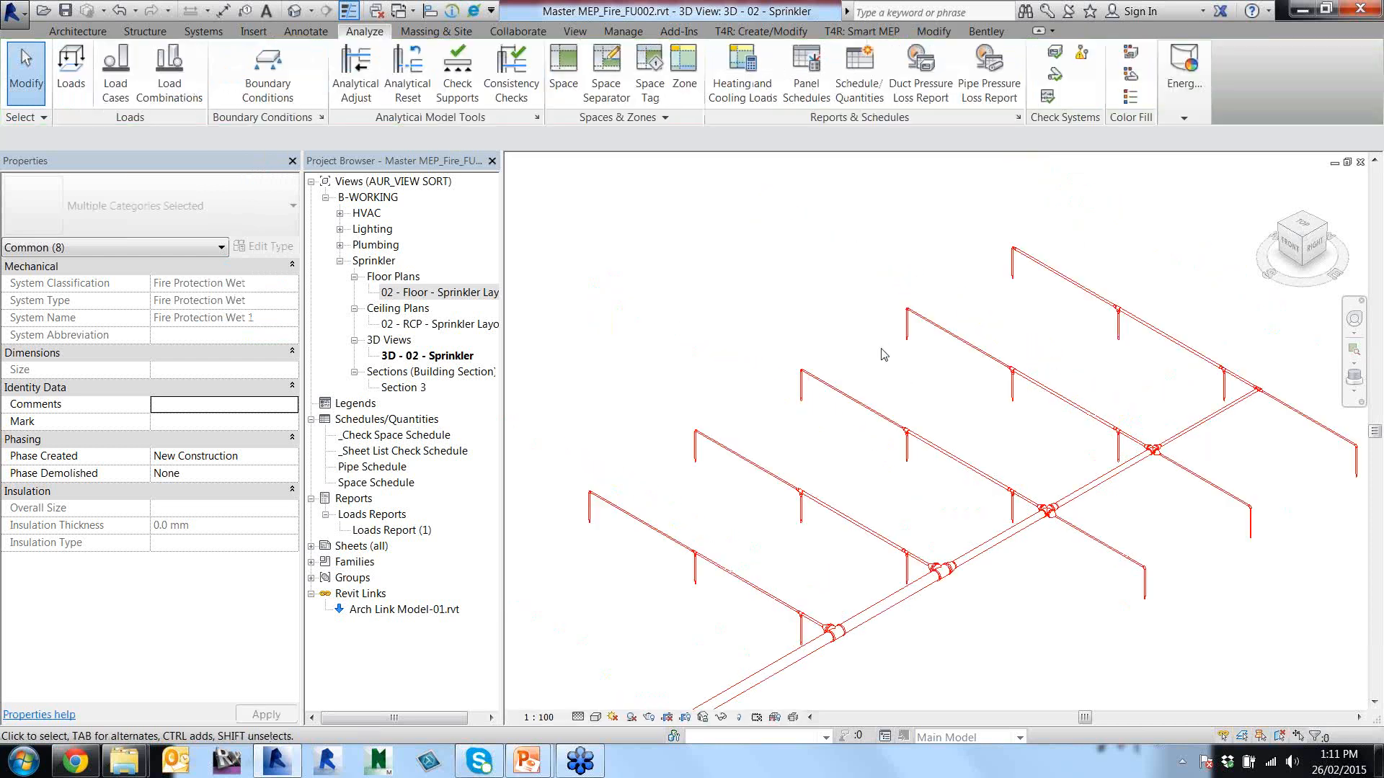
Select the middle pipe of the second-farthest branch line and restore its cleared selection with Select Previous.
{"action": "left_click", "coordinate": [1034, 387]}
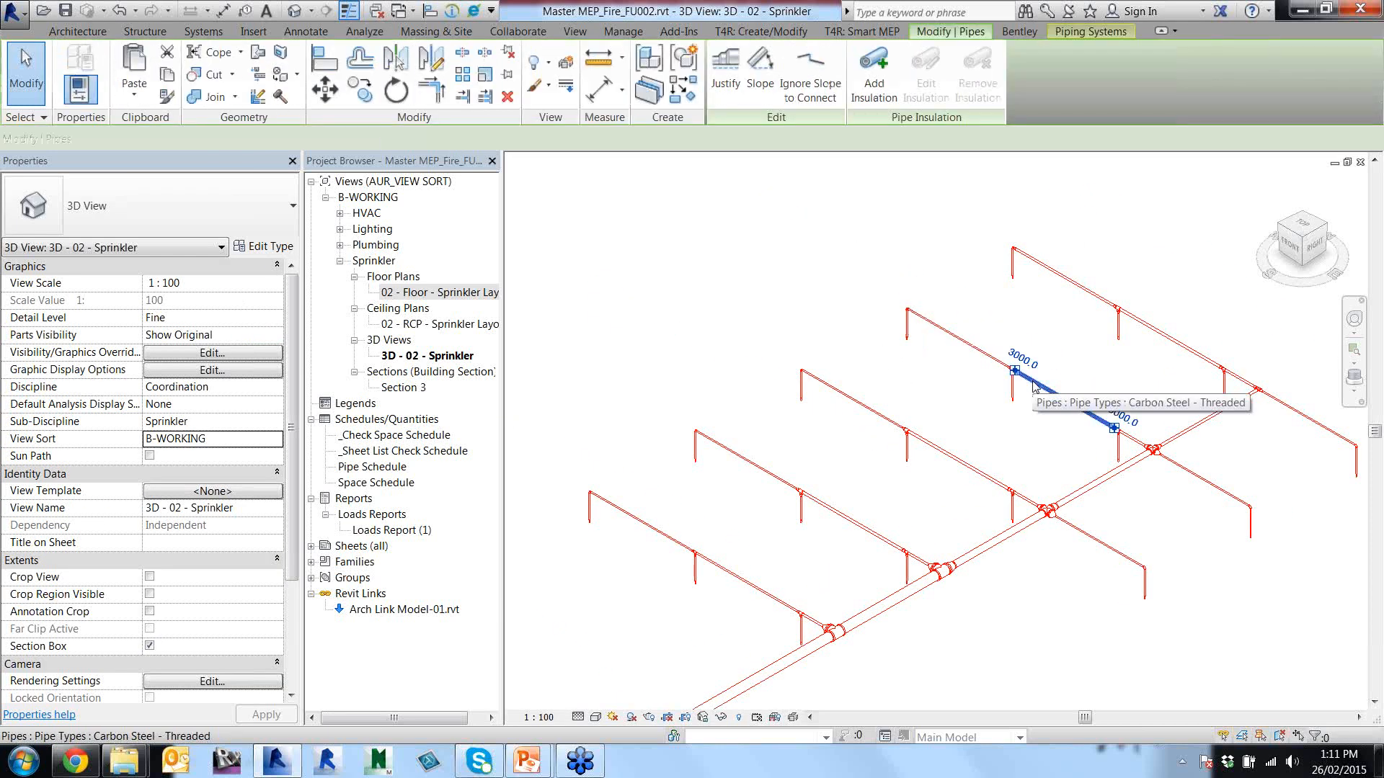
{"action": "left_click", "coordinate": [907, 368]}
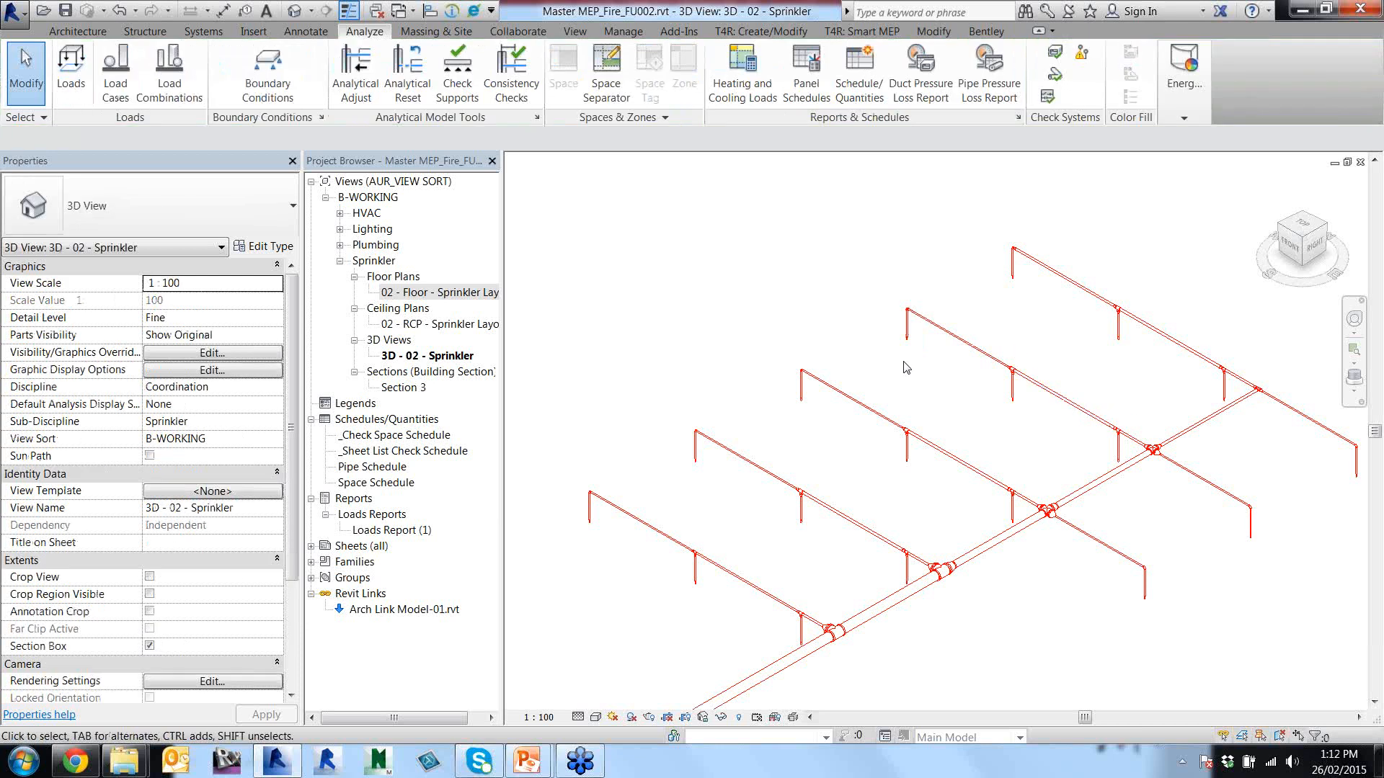
{"action": "right_click", "coordinate": [715, 298]}
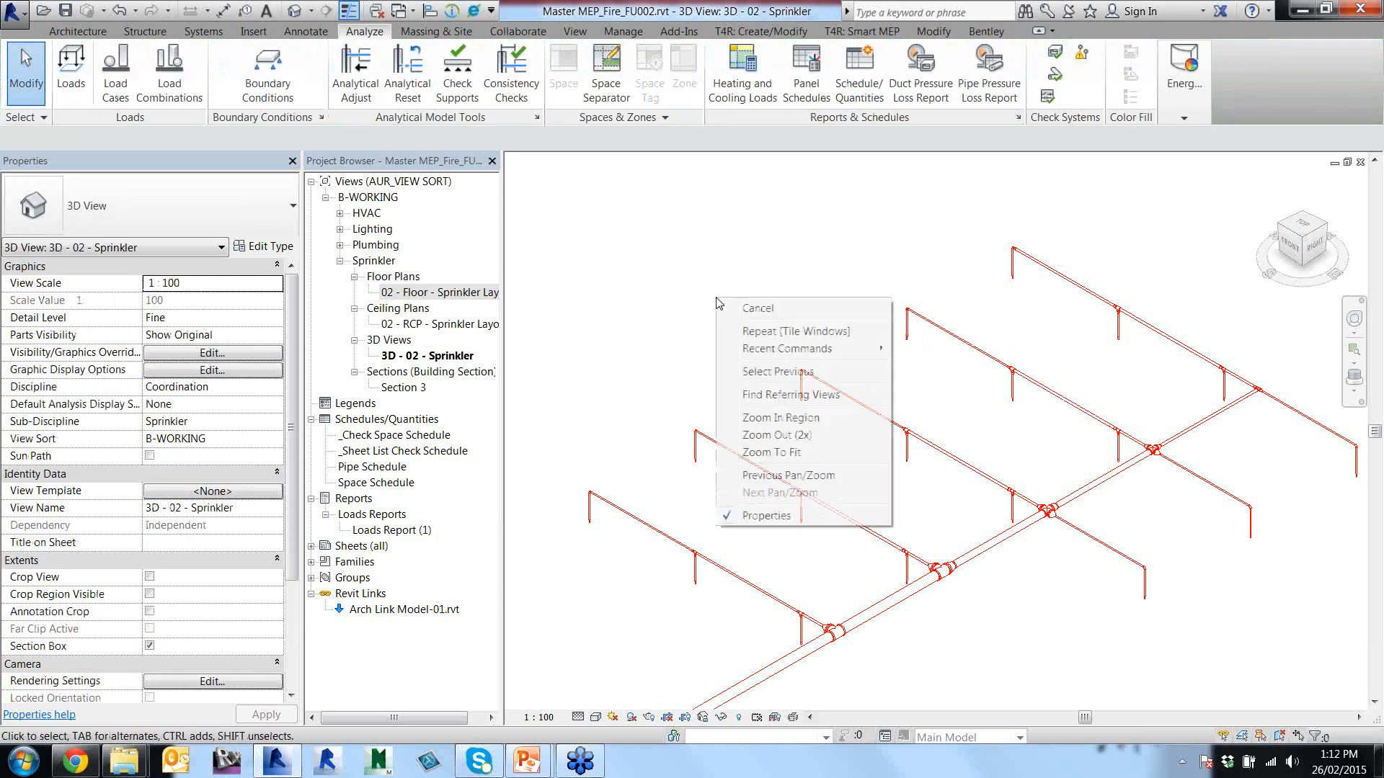
{"action": "left_click", "coordinate": [769, 371]}
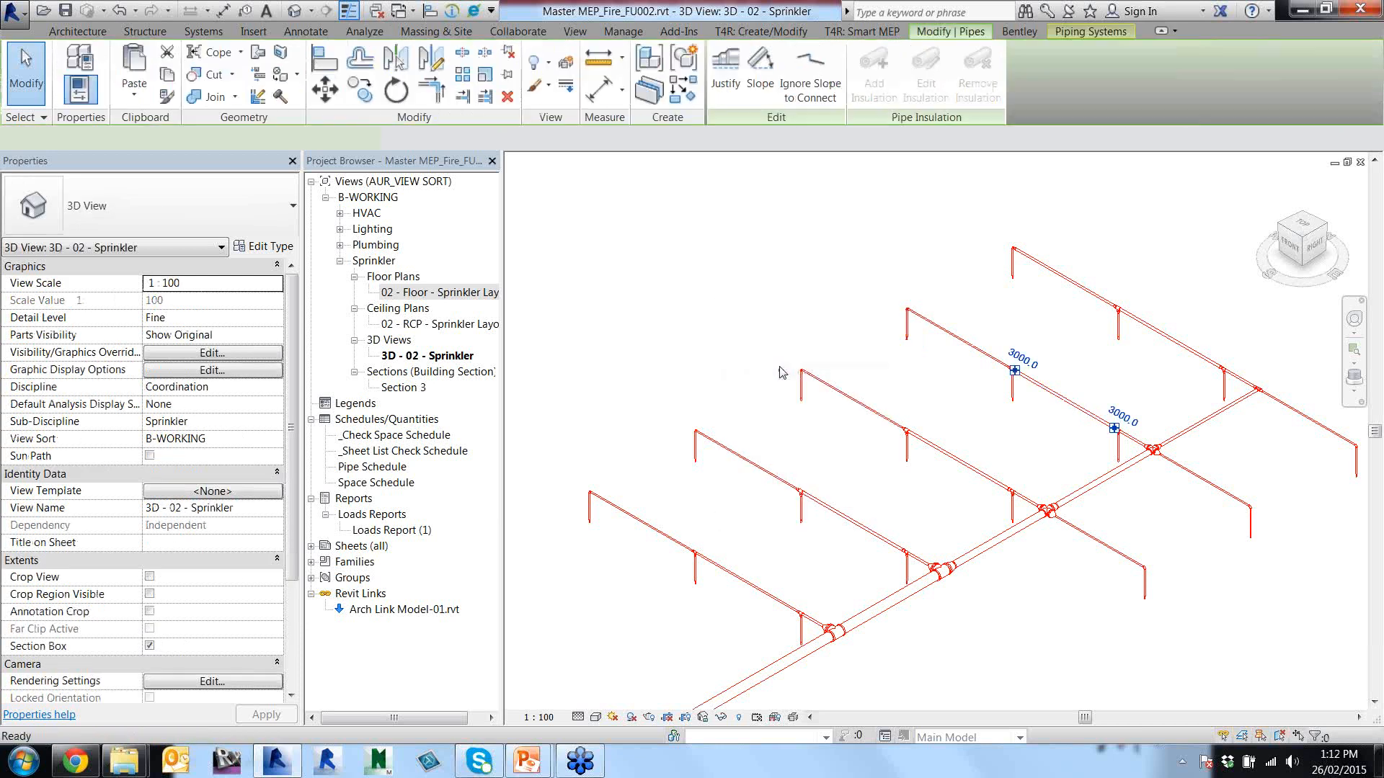
{"action": "left_click", "coordinate": [773, 326]}
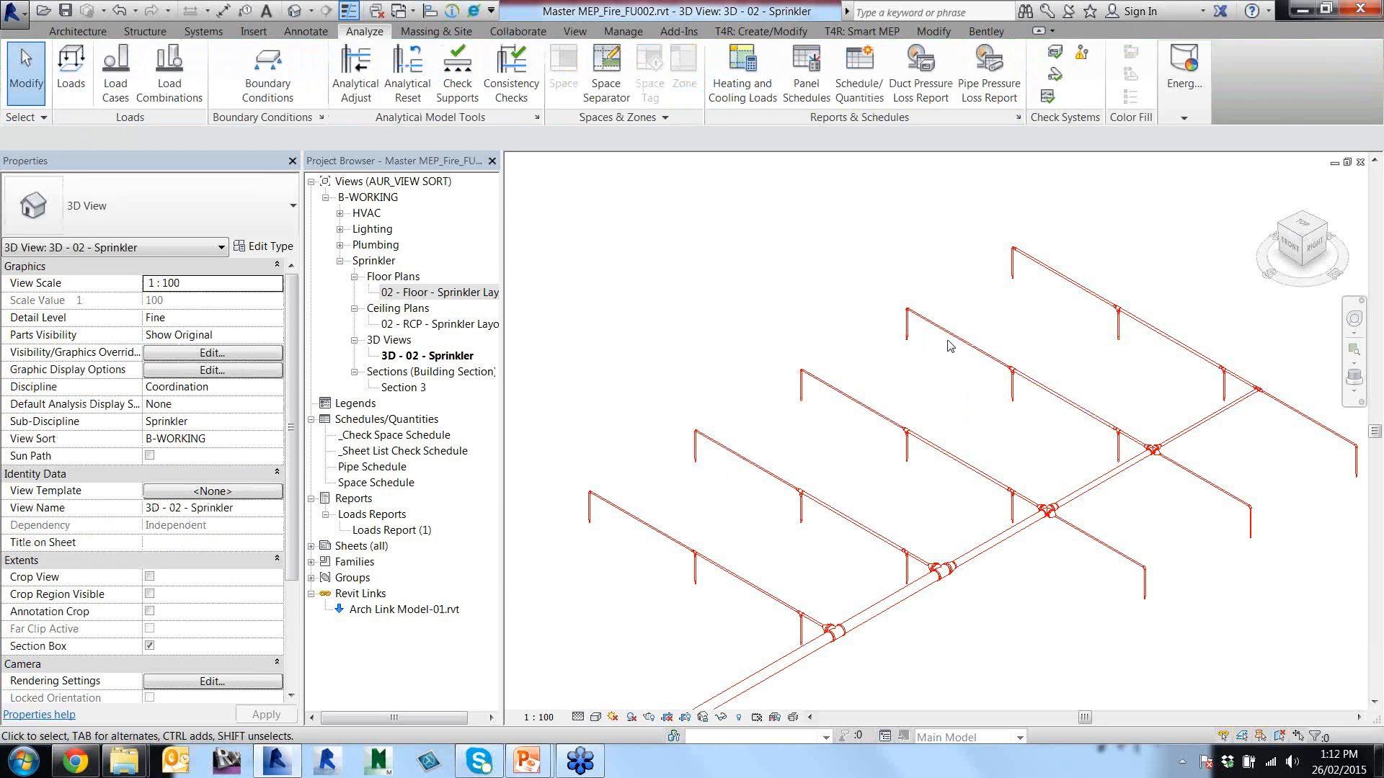
Check the diameter of the end pipes on both sides of the main along the second-farthest branch line.
{"action": "left_click", "coordinate": [957, 338]}
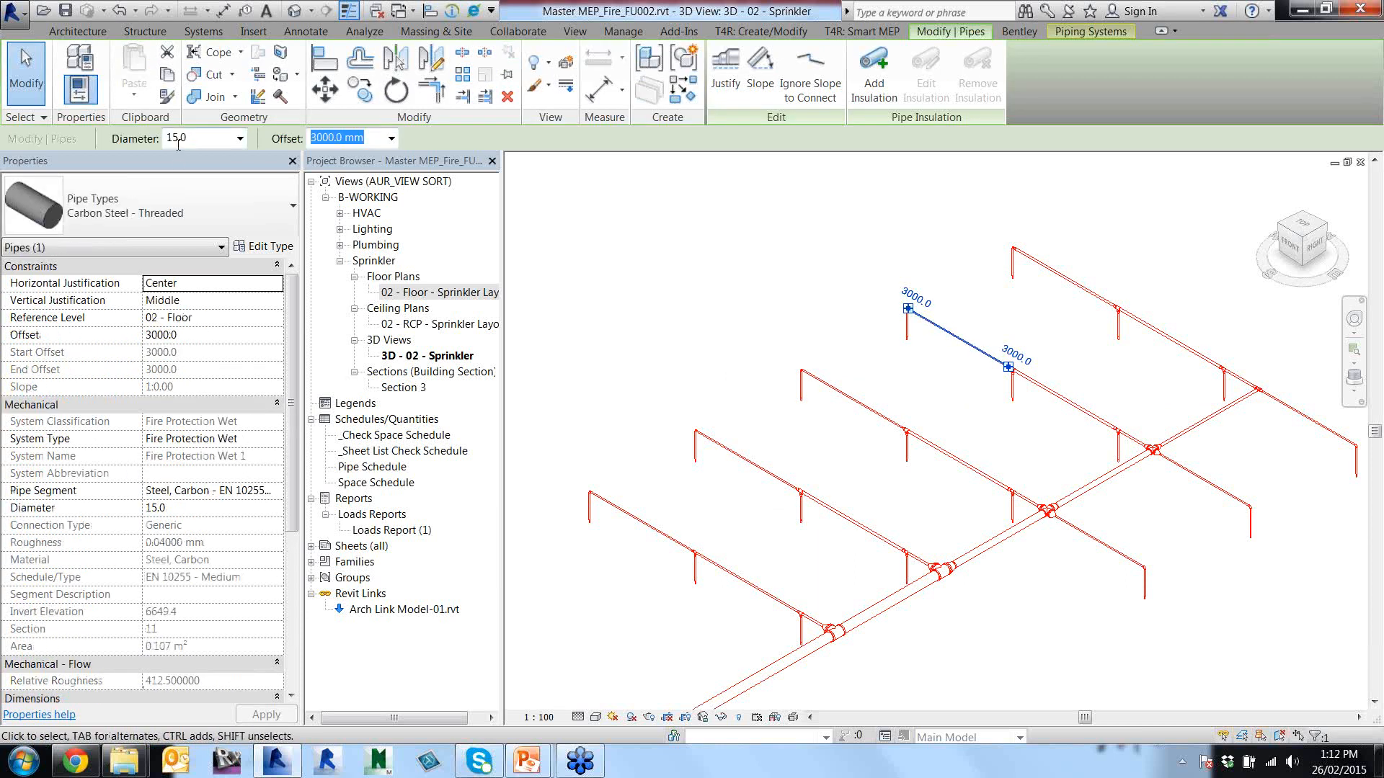
{"action": "left_click", "coordinate": [1205, 506]}
{"action": "middle_click_drag", "start_coordinate": [1205, 506], "coordinate": [982, 430]}
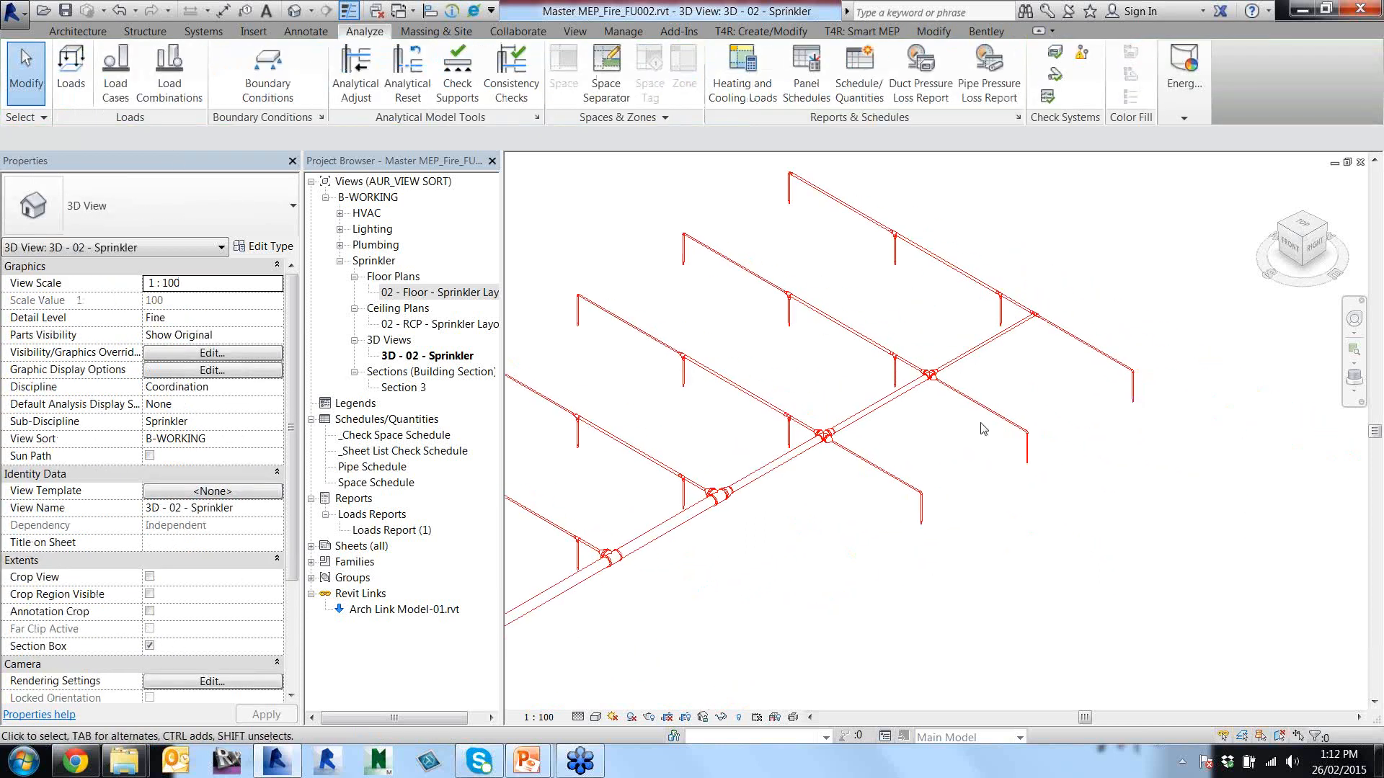
{"action": "scroll", "coordinate": [982, 430], "scroll_direction": "up", "scroll_amount": 2}
{"action": "left_click", "coordinate": [987, 397]}
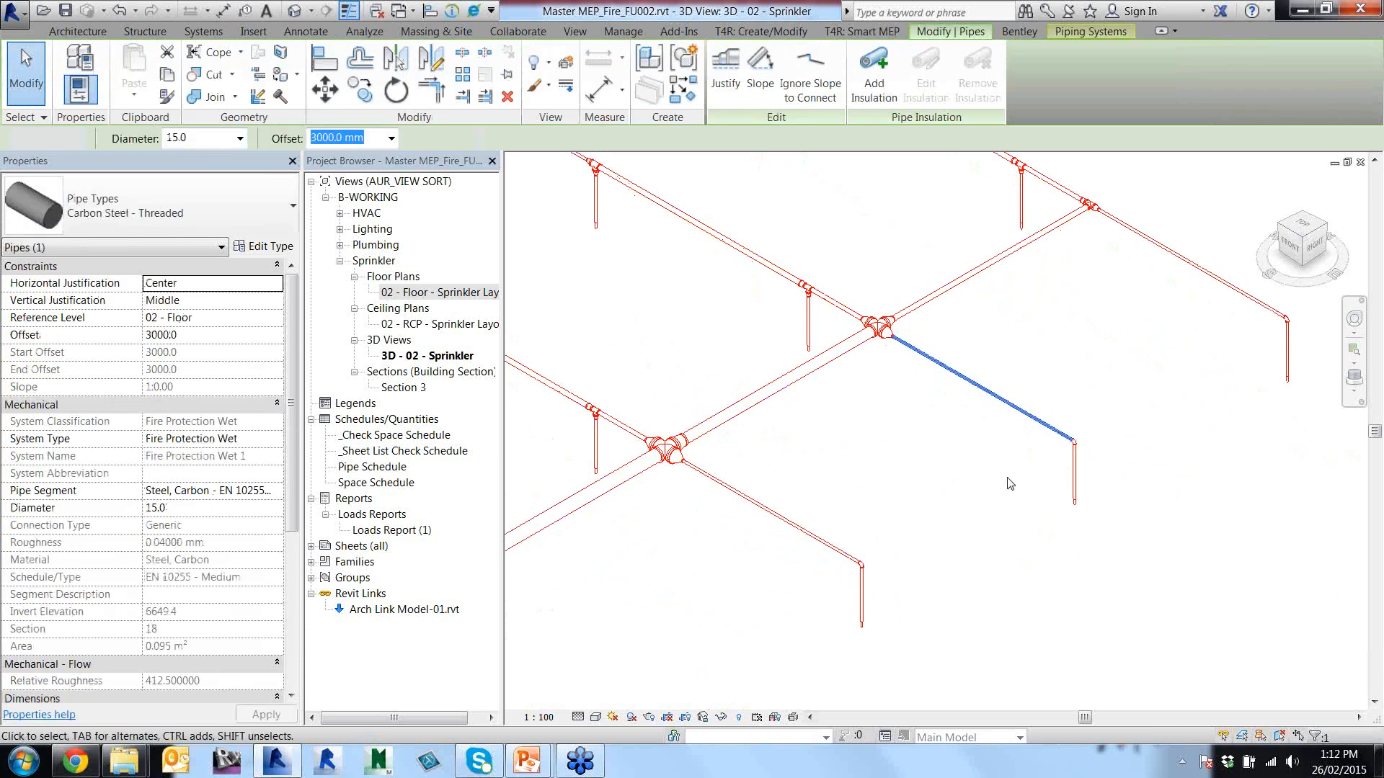
{"action": "left_click", "coordinate": [1009, 483]}
{"action": "scroll", "coordinate": [1010, 484], "scroll_direction": "down", "scroll_amount": 4}
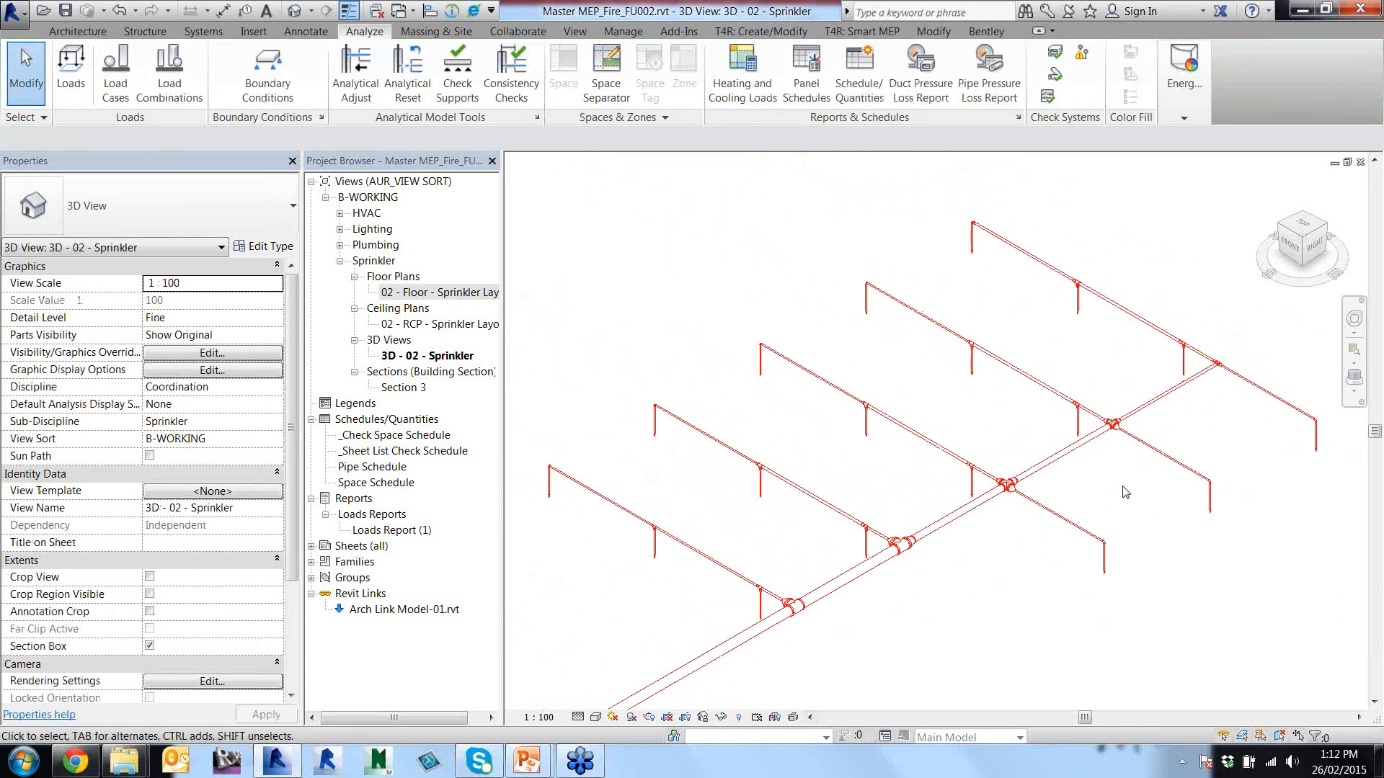
{"action": "middle_click_drag", "start_coordinate": [1063, 615], "coordinate": [1067, 557]}
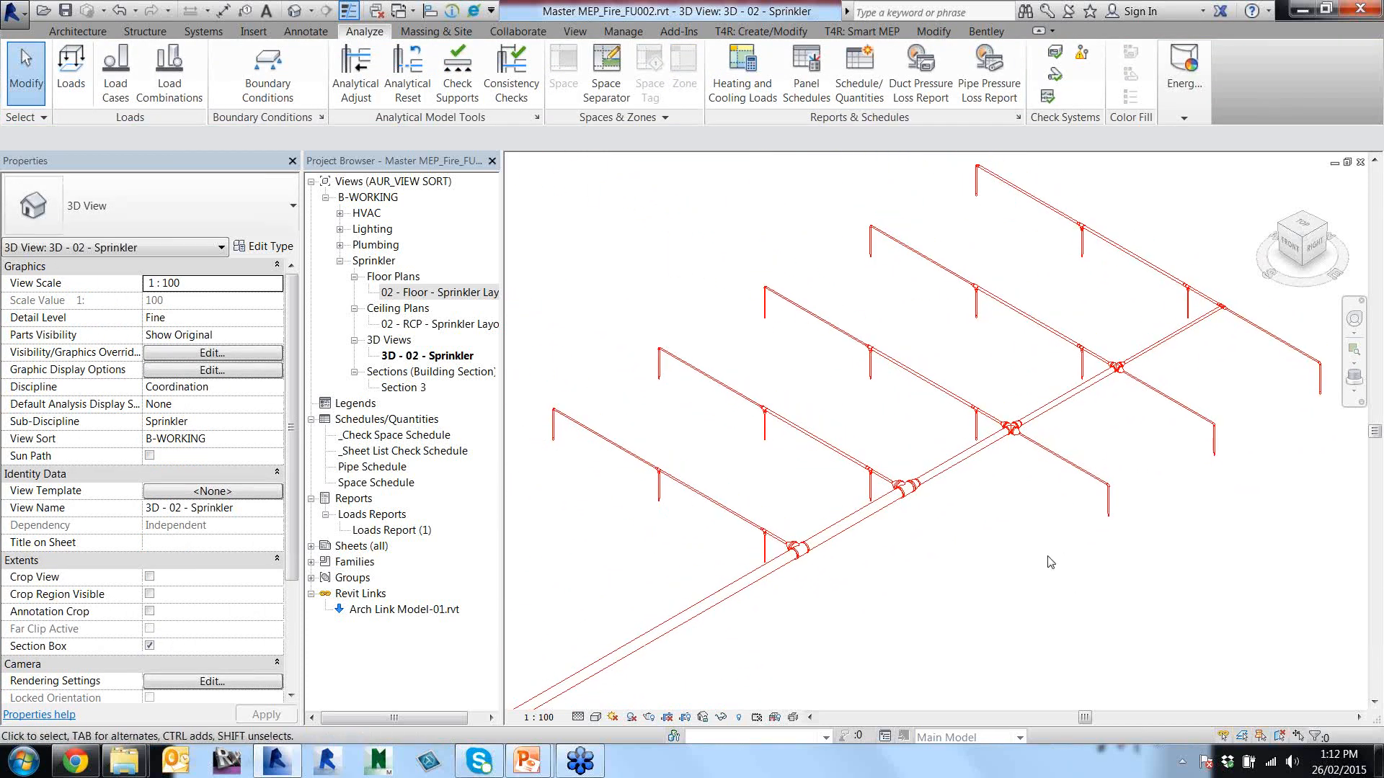
{"action": "scroll", "coordinate": [941, 513], "scroll_direction": "up", "scroll_amount": 1}
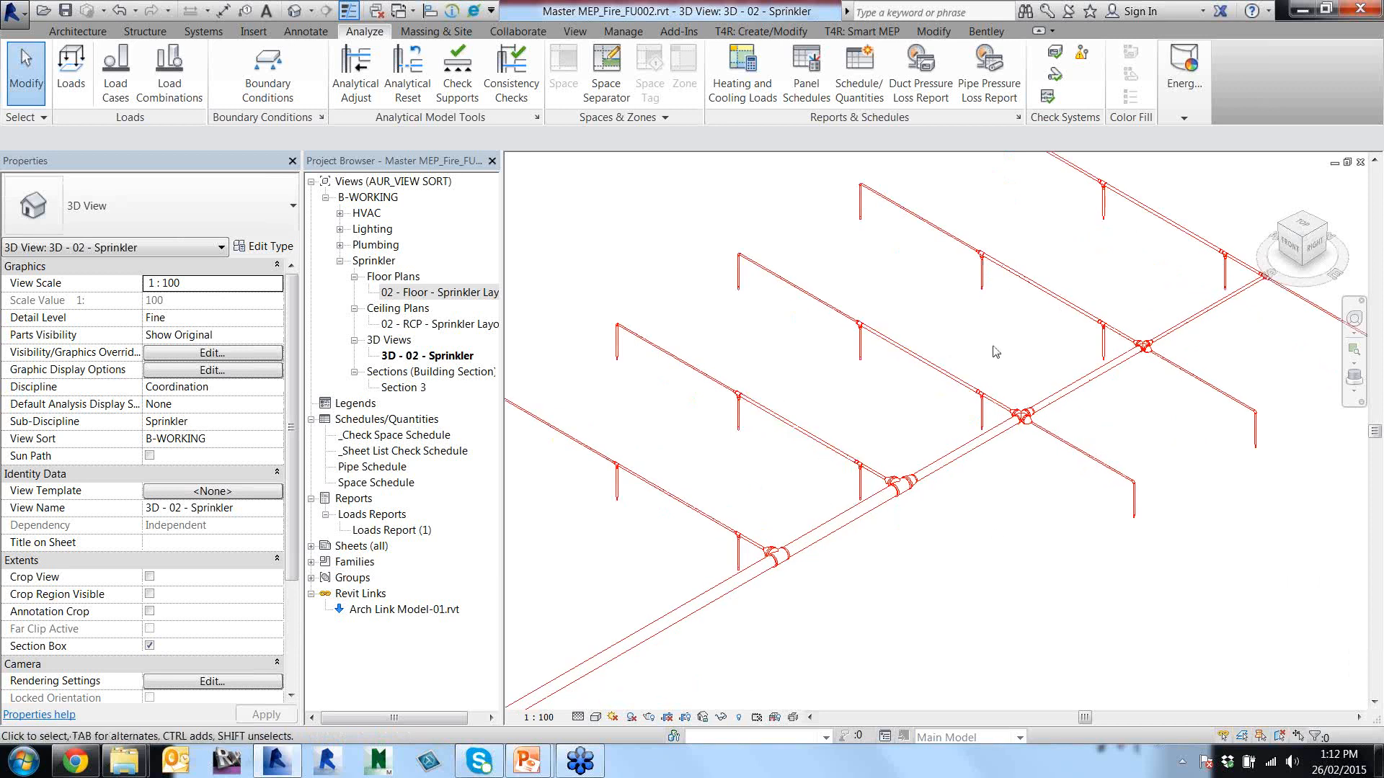
{"action": "scroll", "coordinate": [995, 352], "scroll_direction": "down", "scroll_amount": 1}
{"action": "middle_click_drag", "start_coordinate": [1024, 256], "coordinate": [1008, 296]}
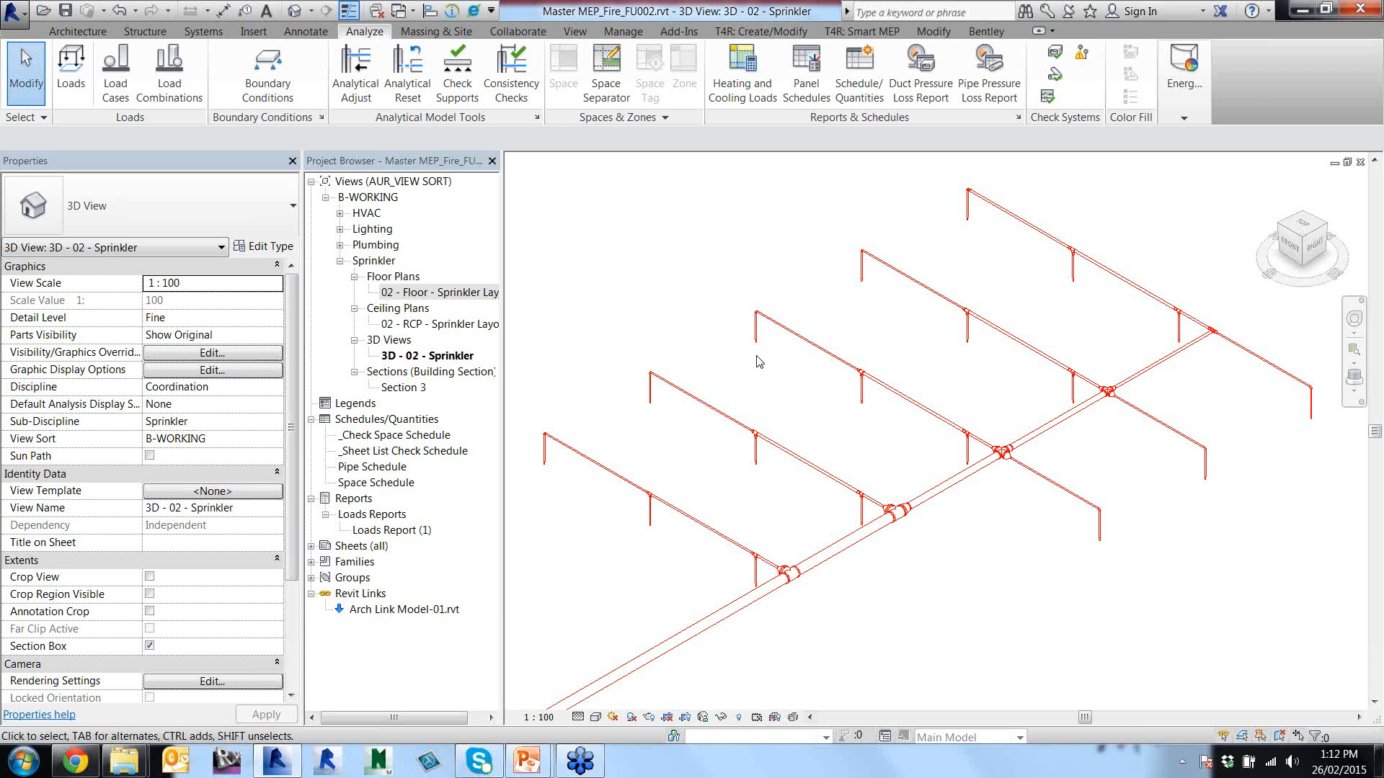
Open the 02 - Floor - Sprinkler Layout floor plan at the sprinkler system's wing of the building.
{"action": "left_click", "coordinate": [447, 294]}
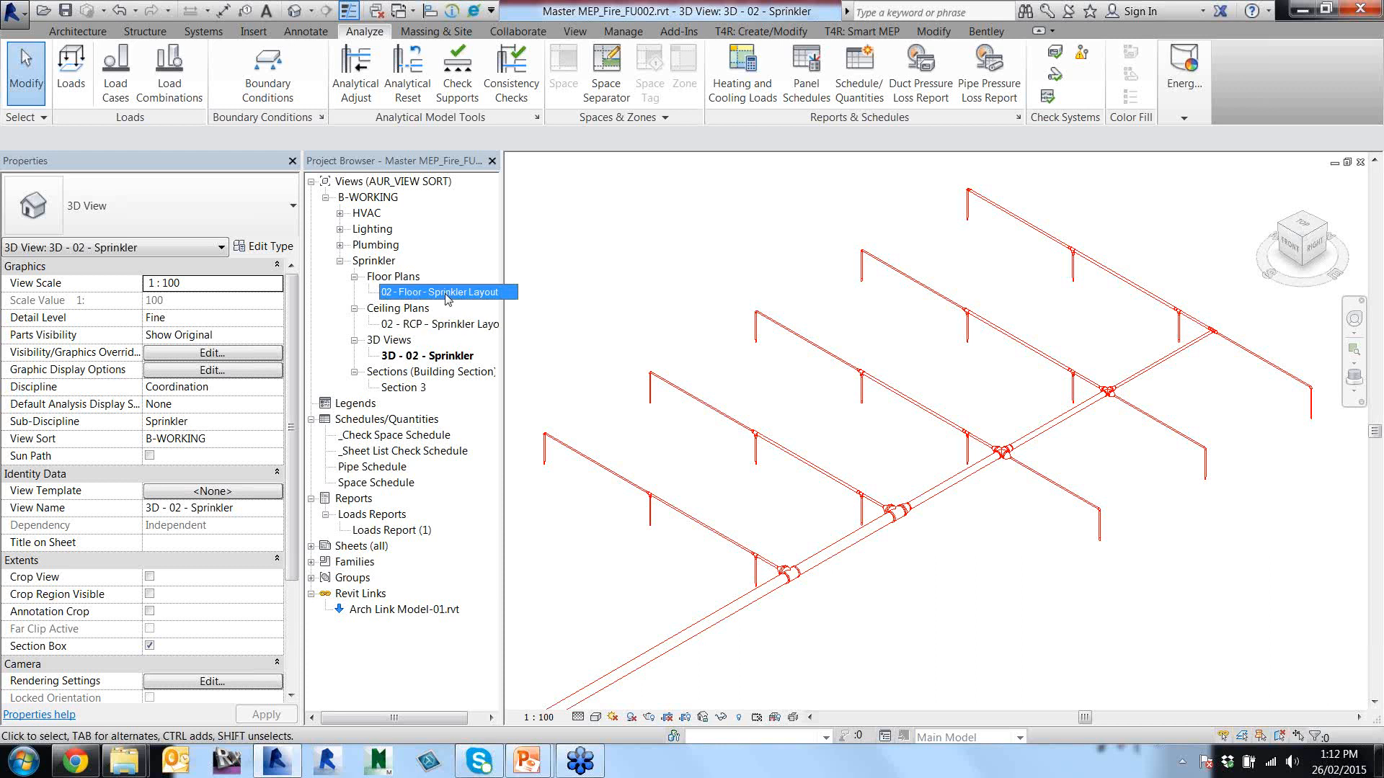
{"action": "double_click", "coordinate": [447, 294]}
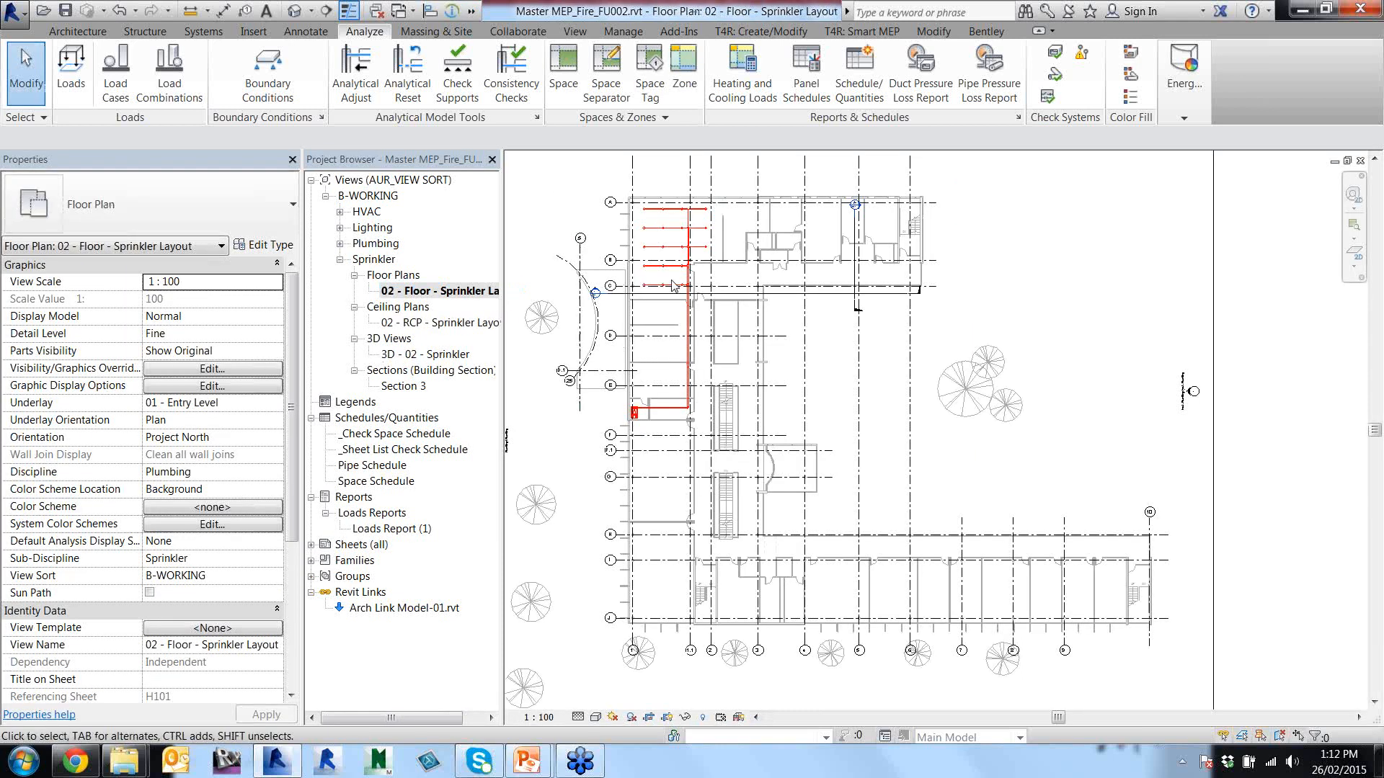
{"action": "middle_click_drag", "start_coordinate": [552, 199], "coordinate": [624, 266]}
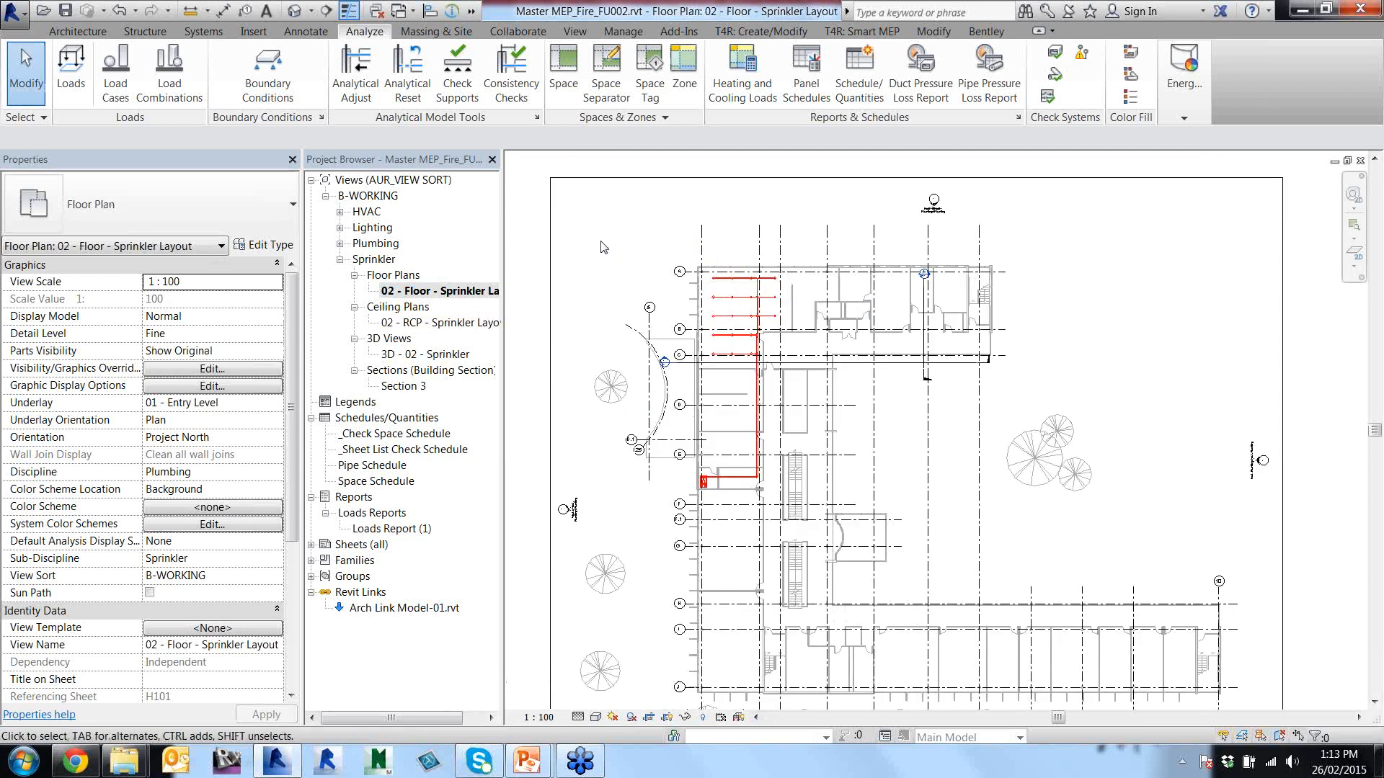
{"action": "scroll", "coordinate": [713, 373], "scroll_direction": "up", "scroll_amount": 4}
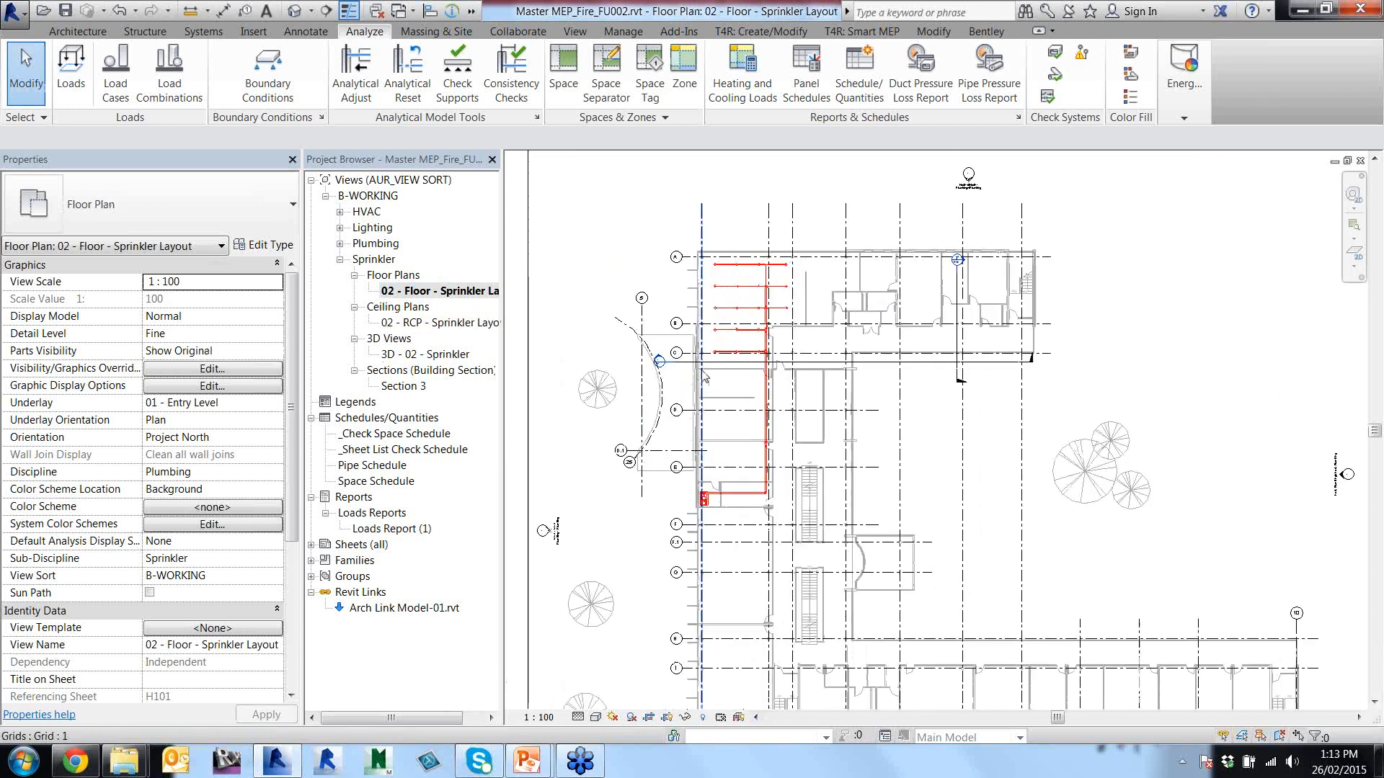
{"action": "middle_click_drag", "start_coordinate": [728, 378], "coordinate": [735, 399]}
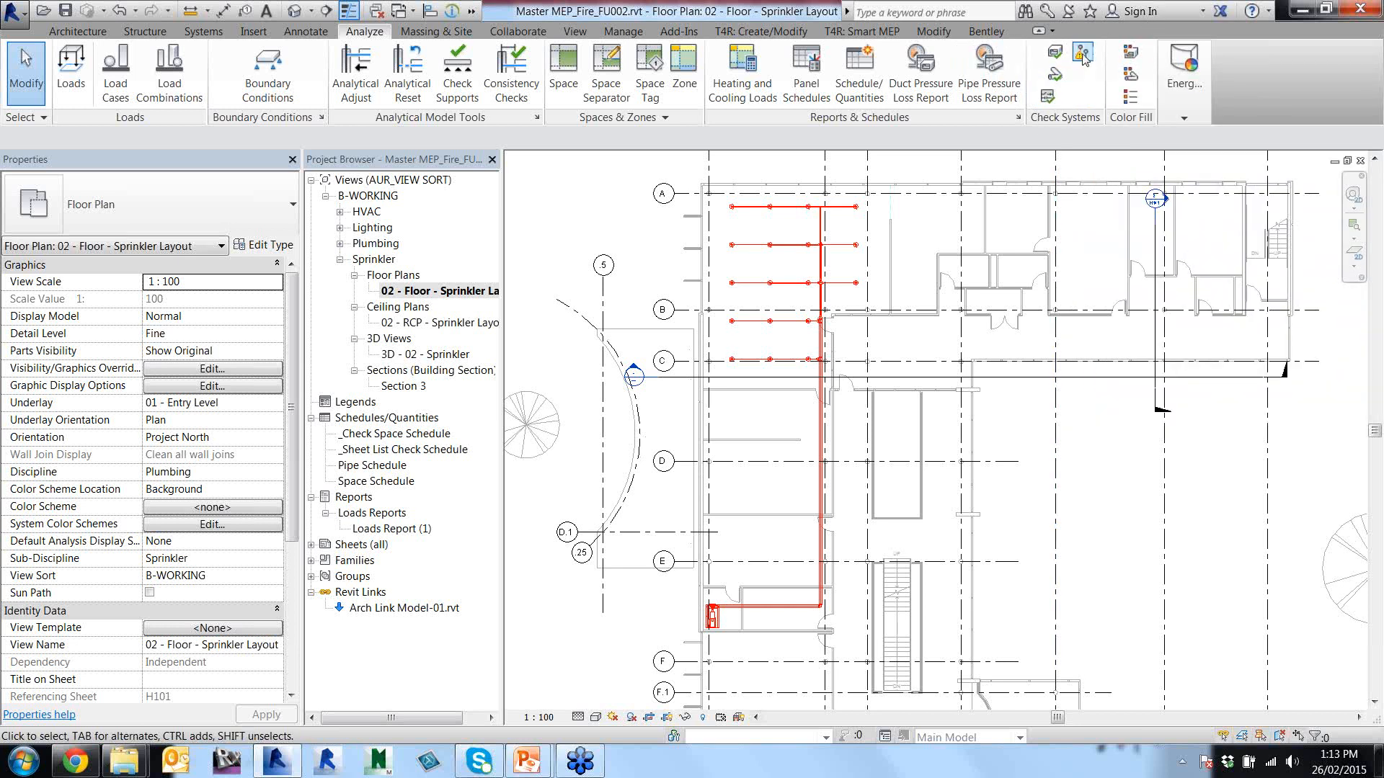
Turn on the display of disconnects for the Pipe category.
{"action": "left_click", "coordinate": [1049, 95]}
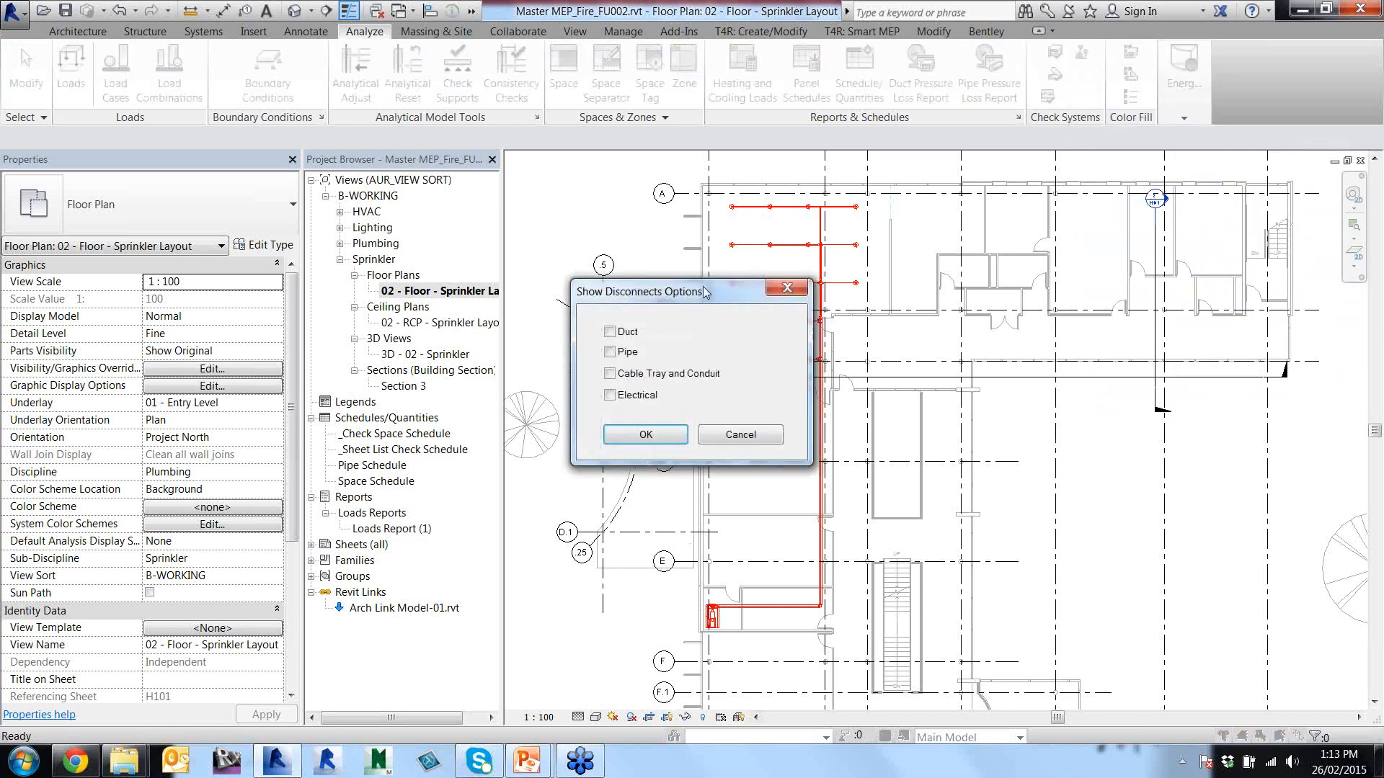
{"action": "left_click_drag", "start_coordinate": [704, 291], "coordinate": [750, 204]}
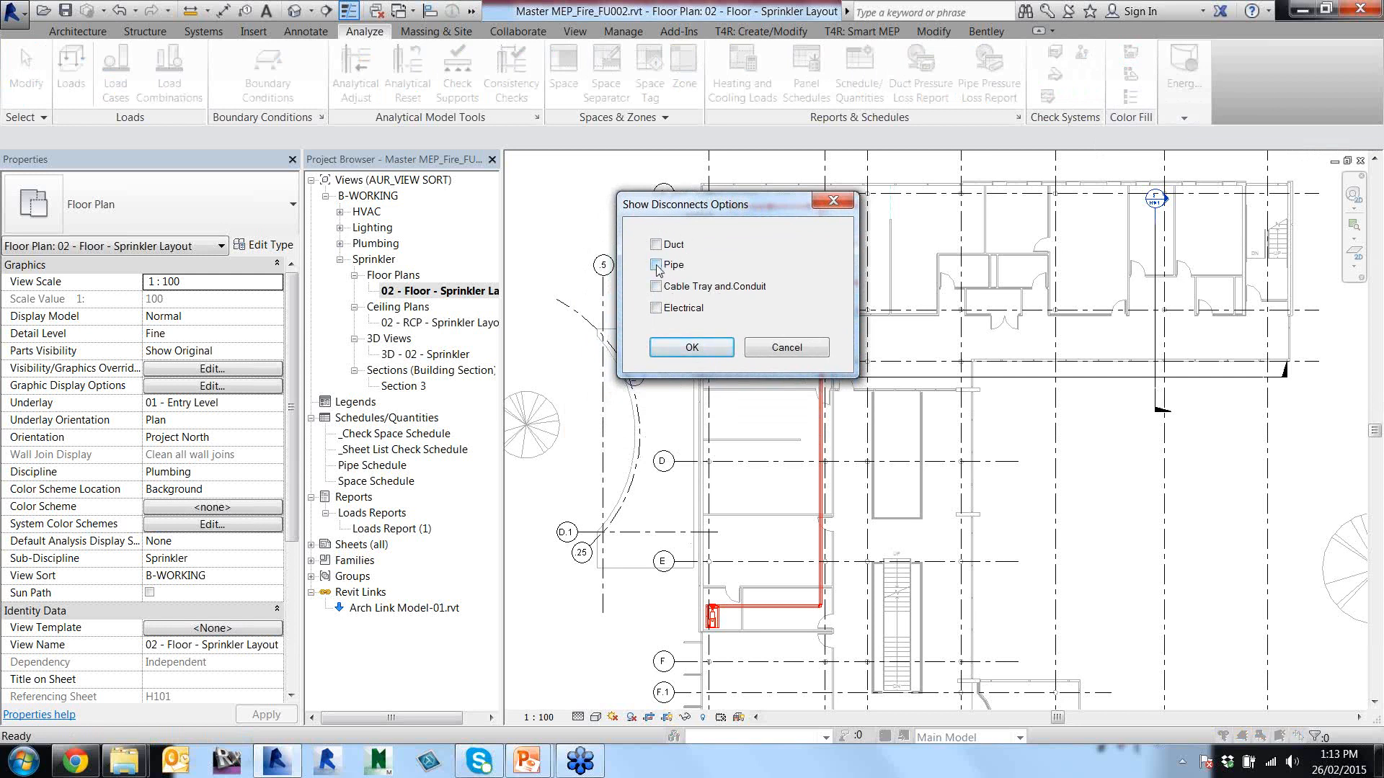
{"action": "left_click", "coordinate": [692, 348]}
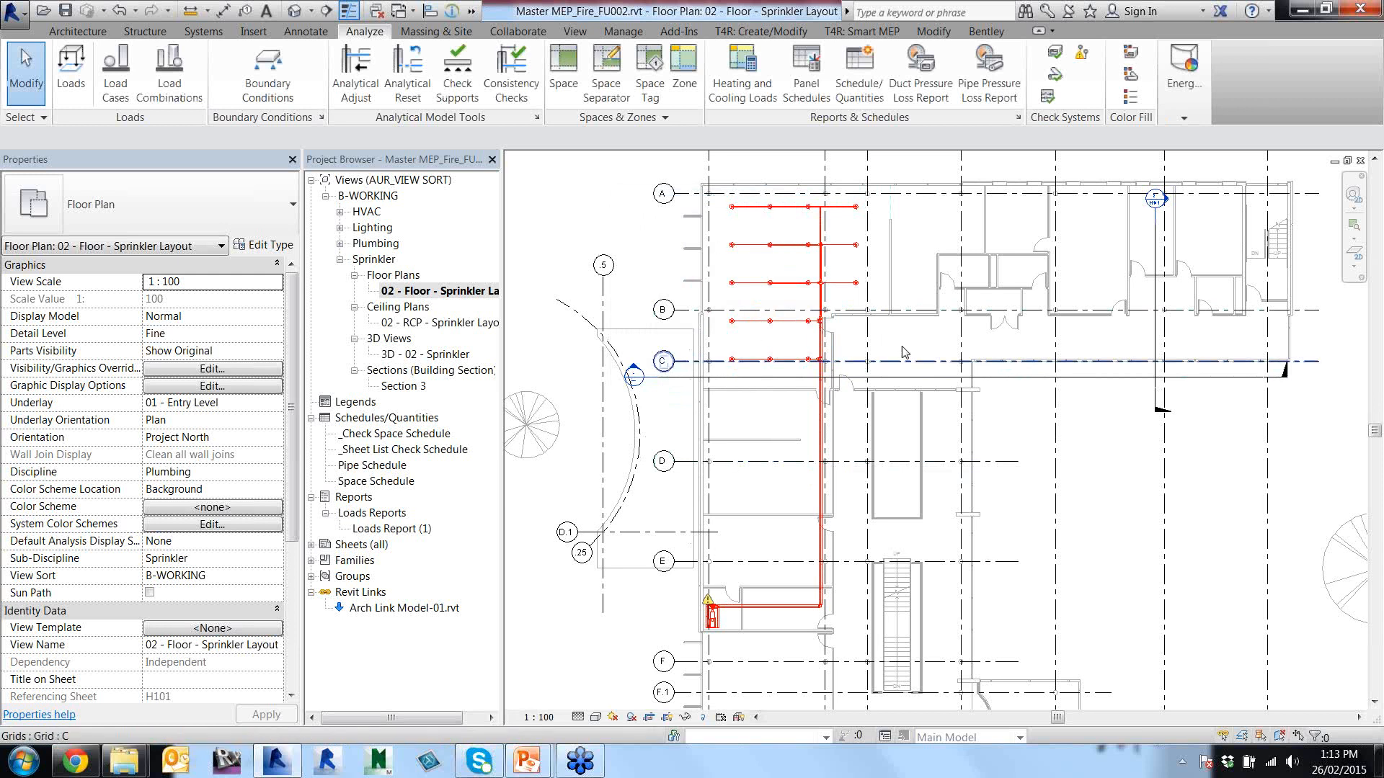
Read the disconnect warning attached to the pump at the start of the main pipe.
{"action": "middle_click_drag", "start_coordinate": [794, 392], "coordinate": [805, 390]}
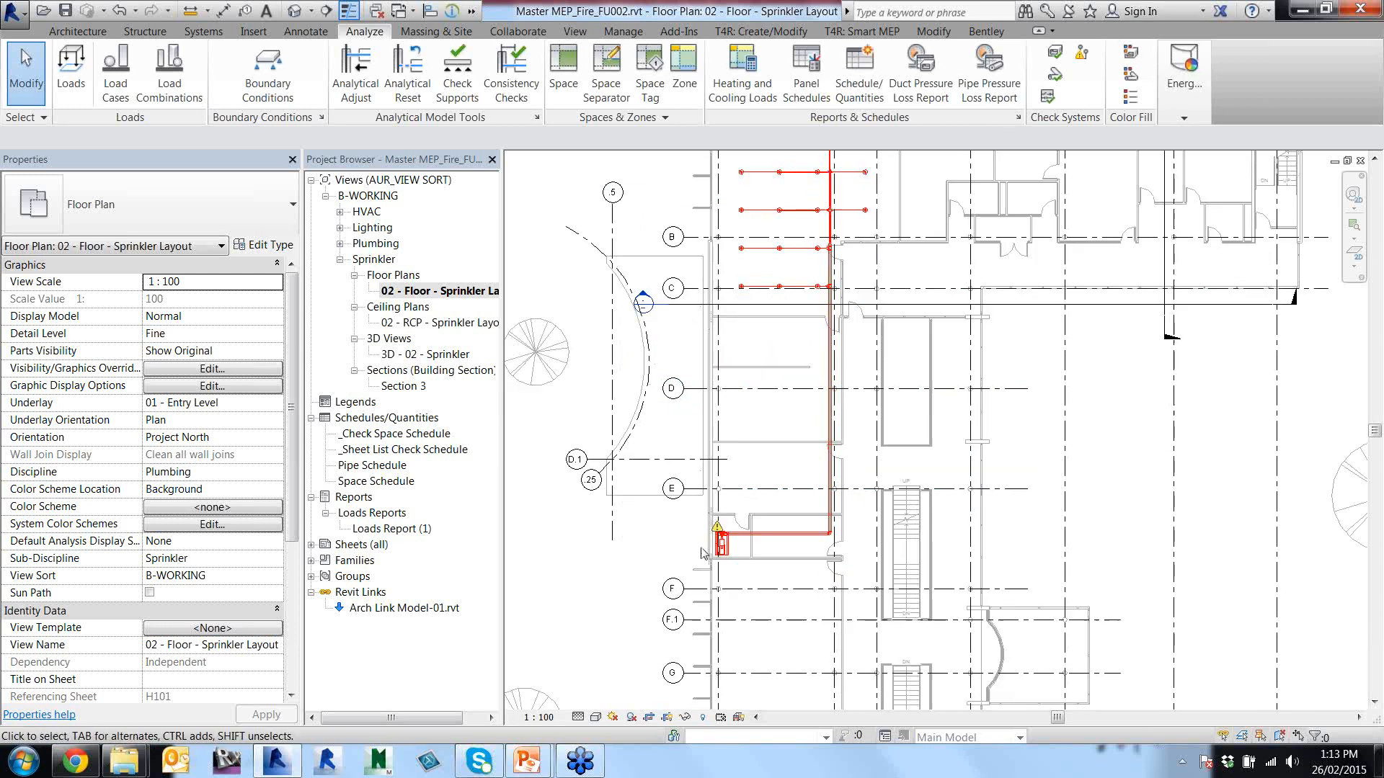
{"action": "scroll", "coordinate": [710, 609], "scroll_direction": "up", "scroll_amount": 6}
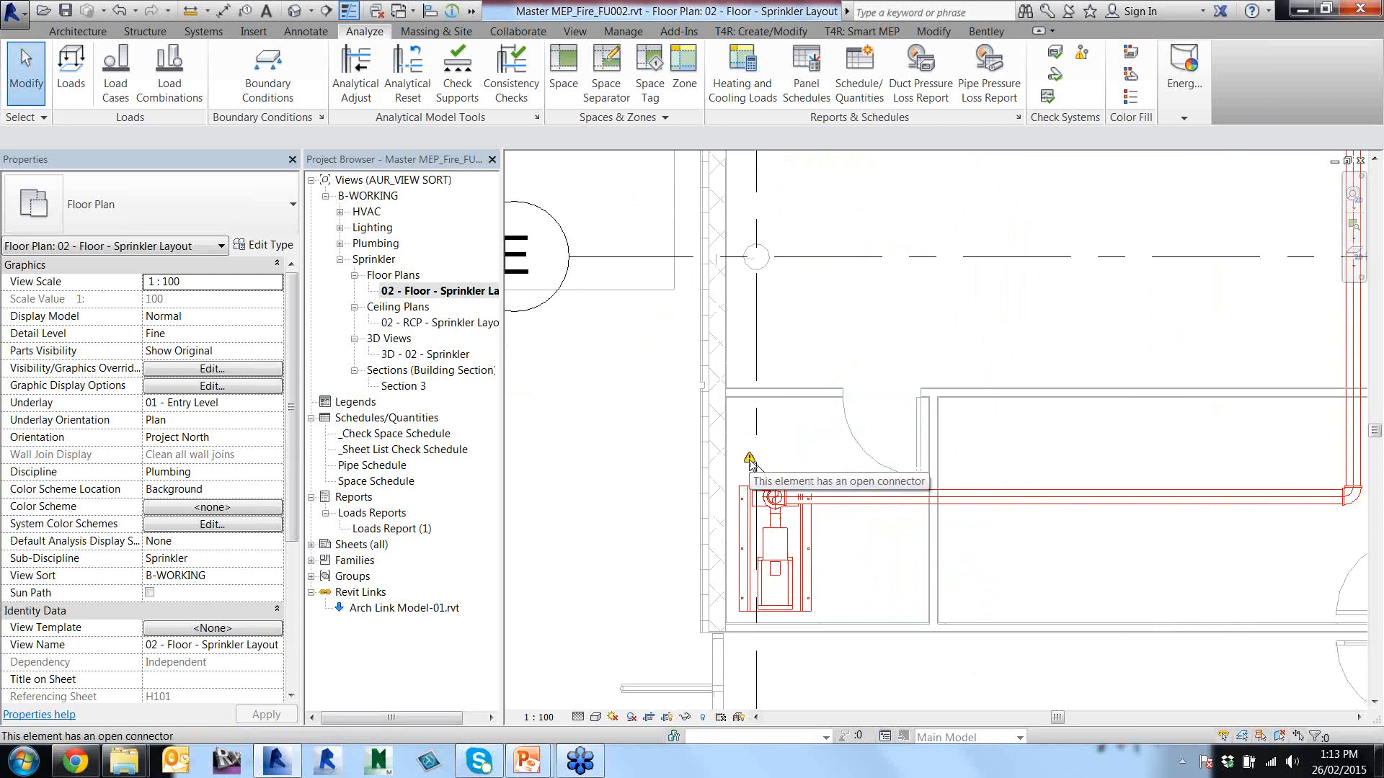
{"action": "left_click", "coordinate": [749, 461]}
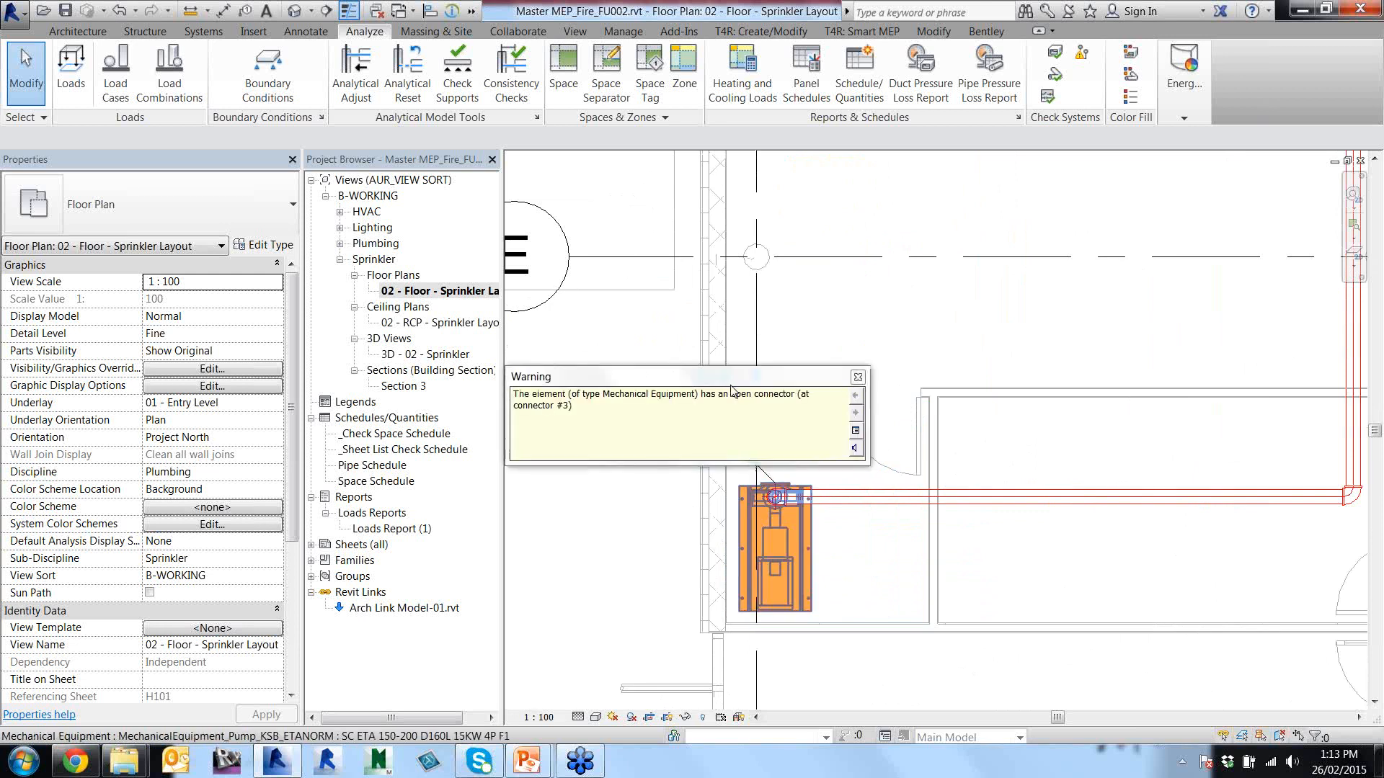
{"action": "left_click_drag", "start_coordinate": [732, 387], "coordinate": [930, 281]}
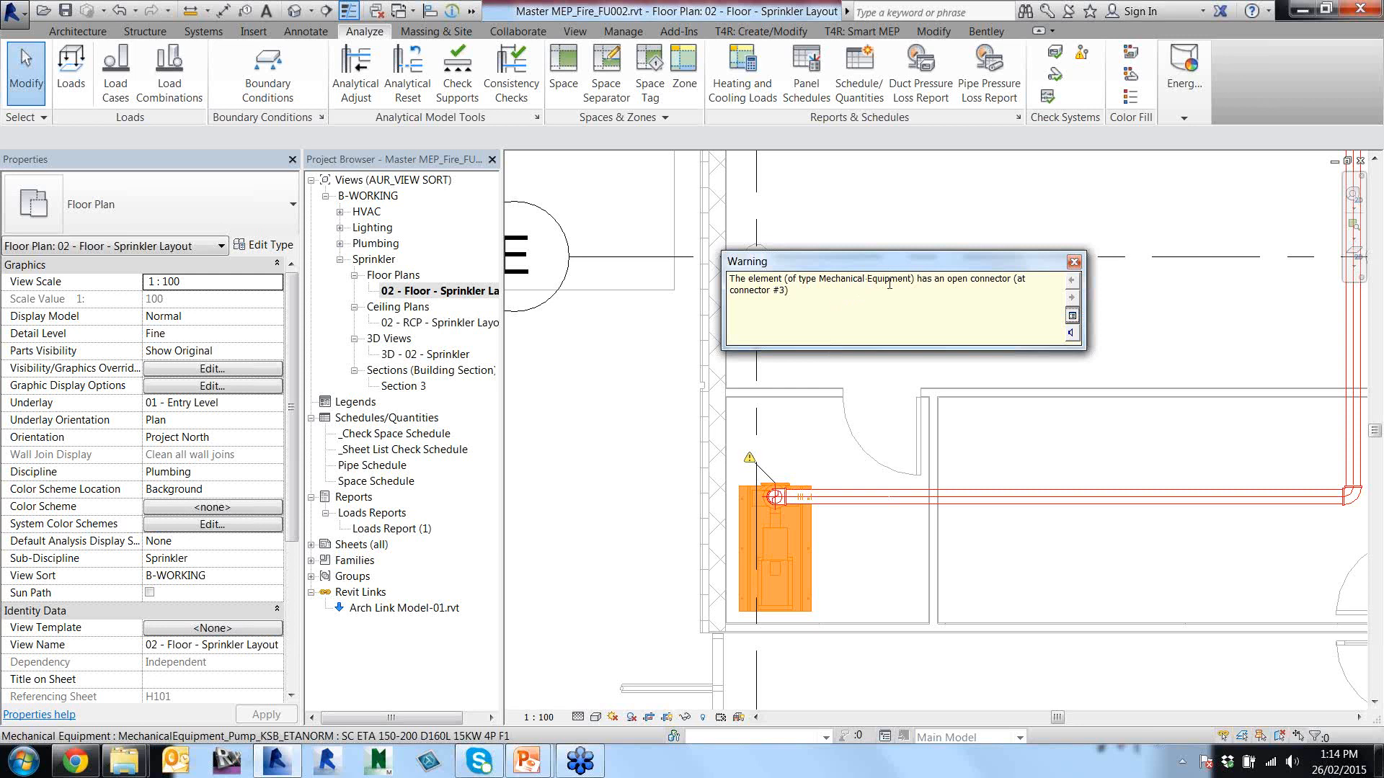
Expand the full details of the open connector warning and highlight the listed pump in the plan.
{"action": "left_click", "coordinate": [1072, 315]}
{"action": "left_click_drag", "start_coordinate": [699, 274], "coordinate": [834, 144]}
{"action": "left_click", "coordinate": [679, 182]}
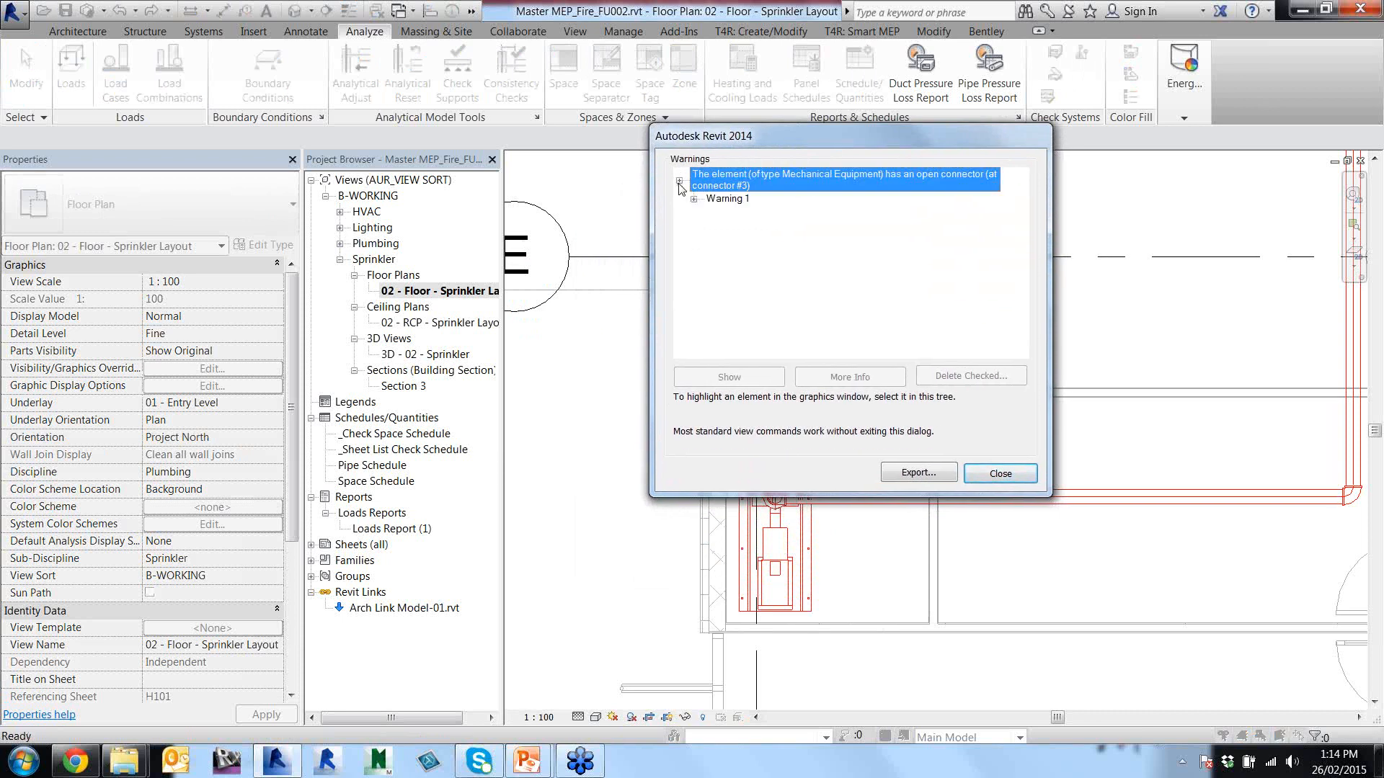
{"action": "left_click", "coordinate": [693, 200]}
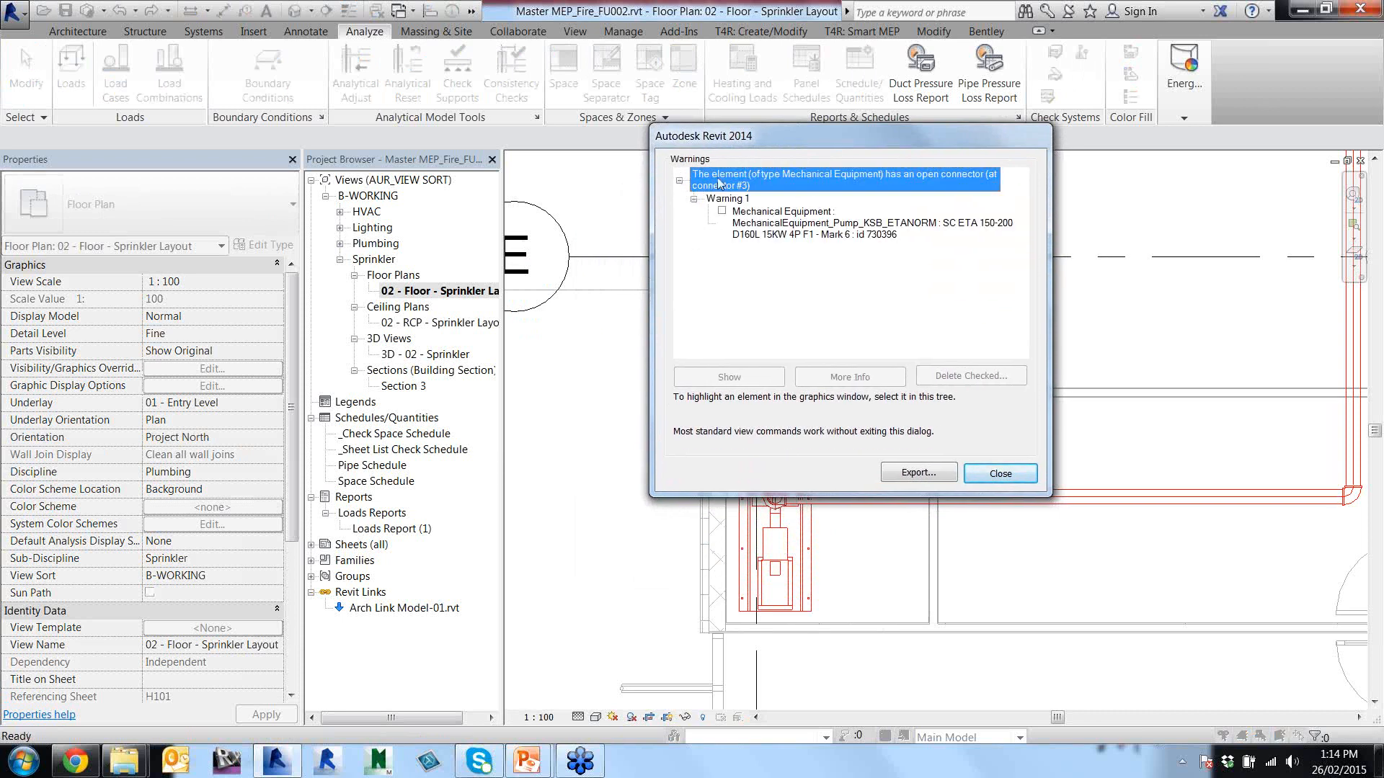
{"action": "left_click_drag", "start_coordinate": [765, 149], "coordinate": [1009, 109]}
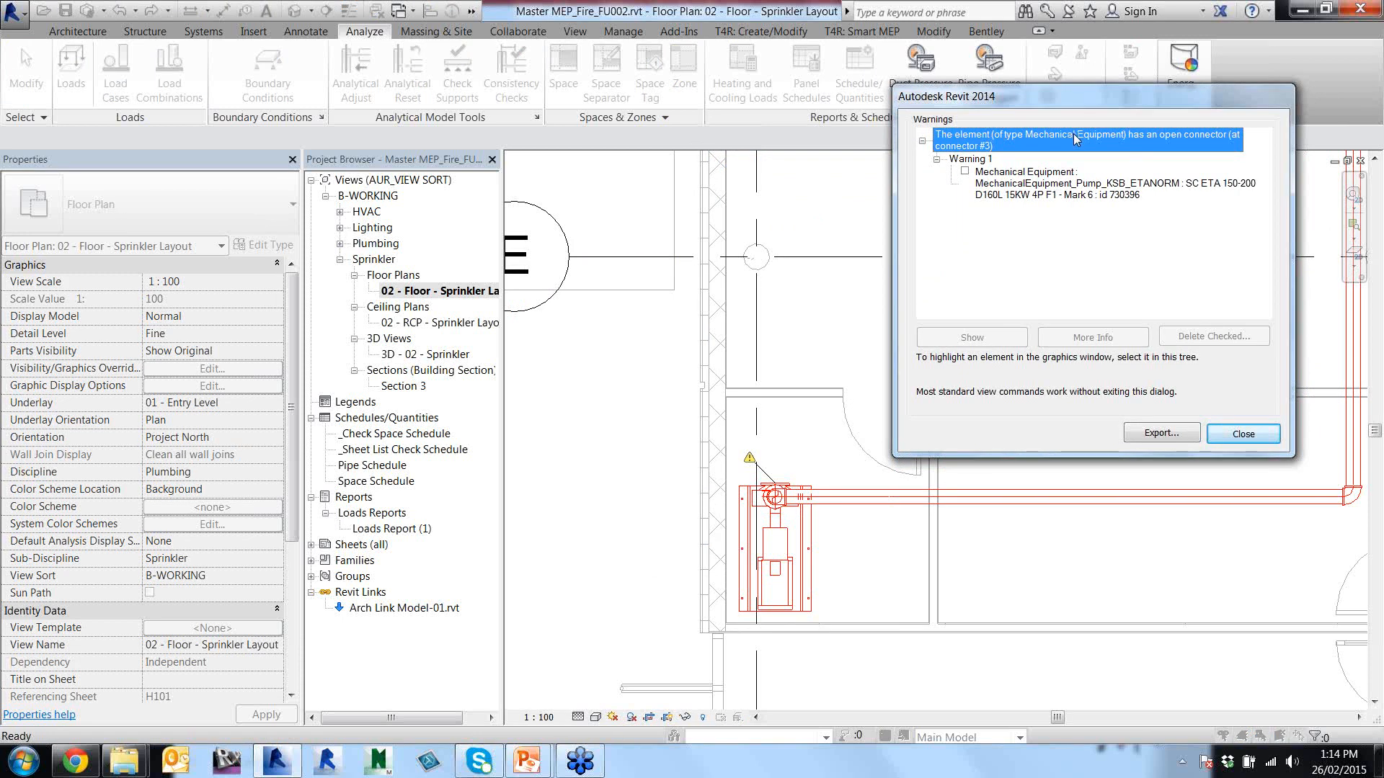
{"action": "left_click", "coordinate": [1040, 188]}
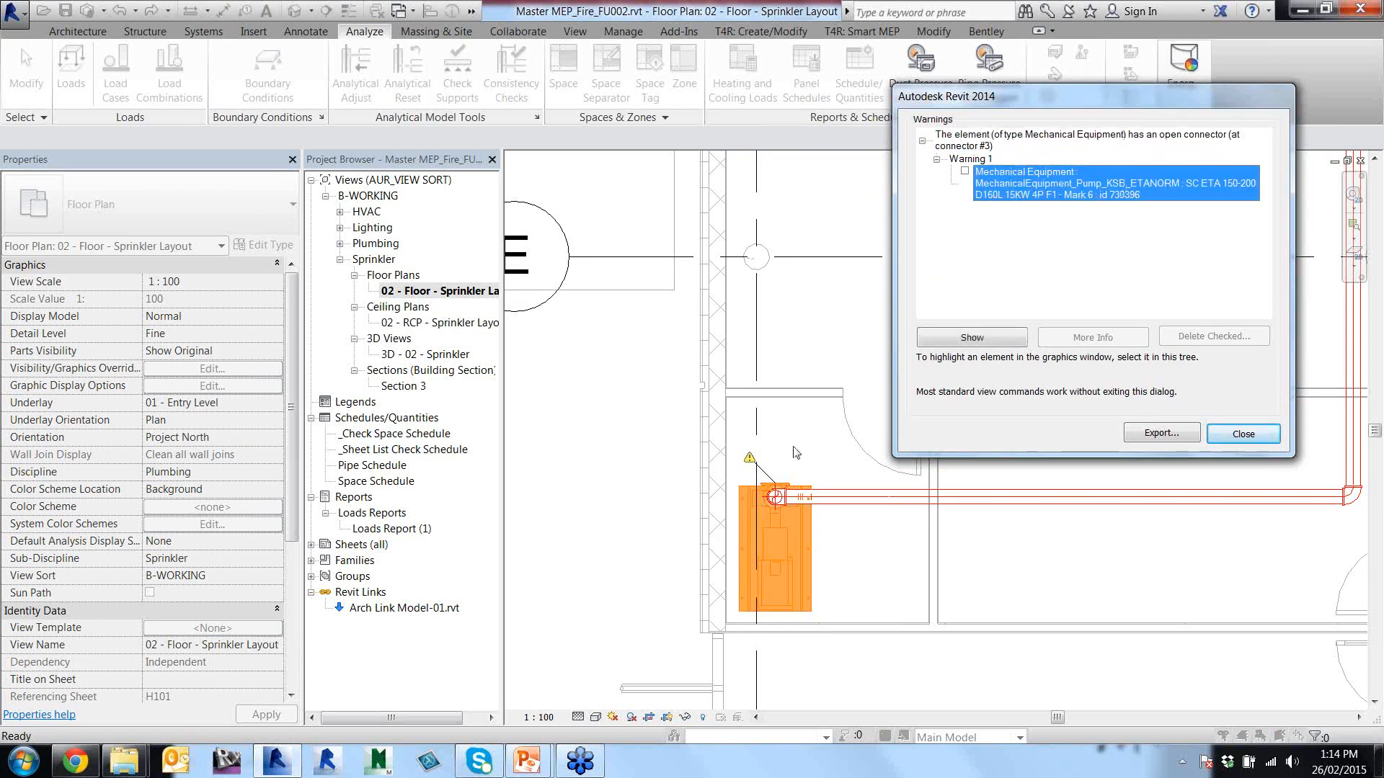
{"action": "left_click", "coordinate": [1010, 145]}
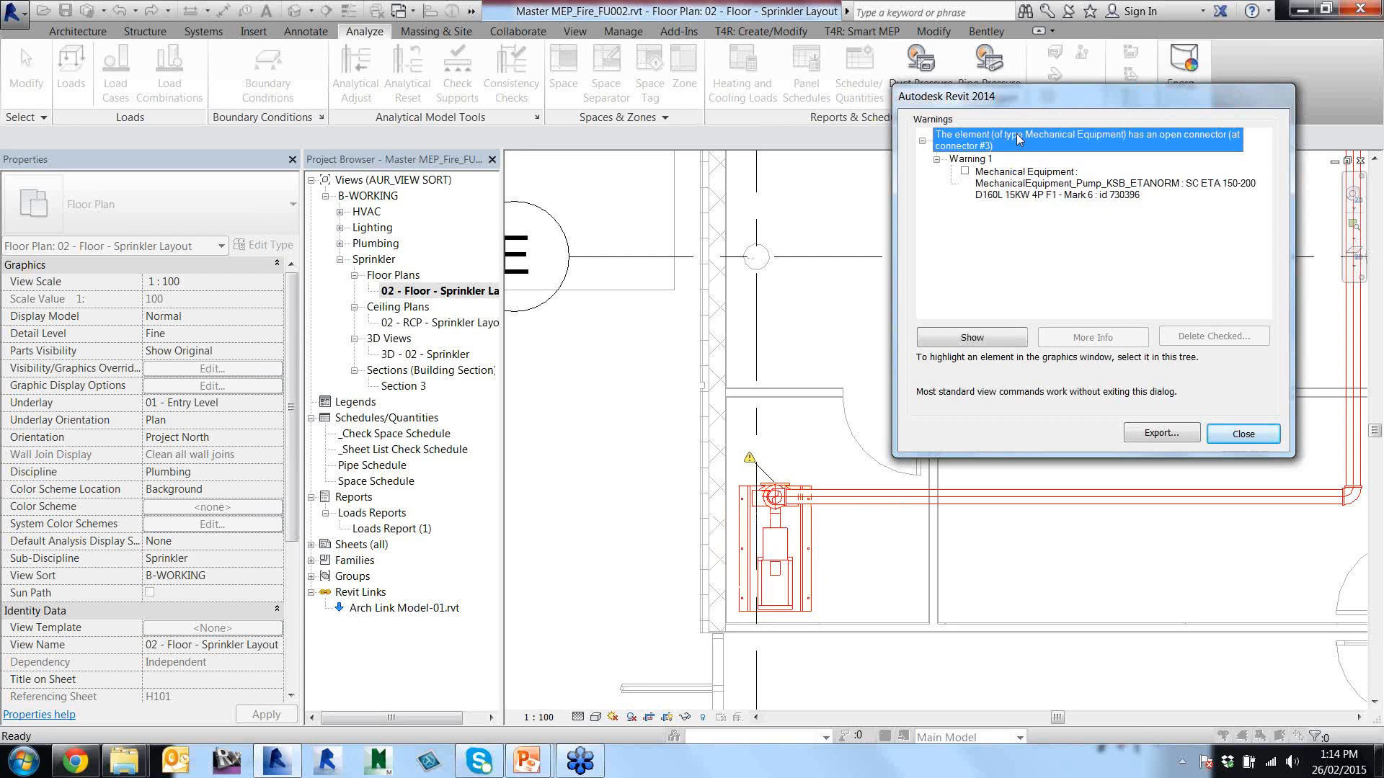
{"action": "left_click", "coordinate": [1030, 188]}
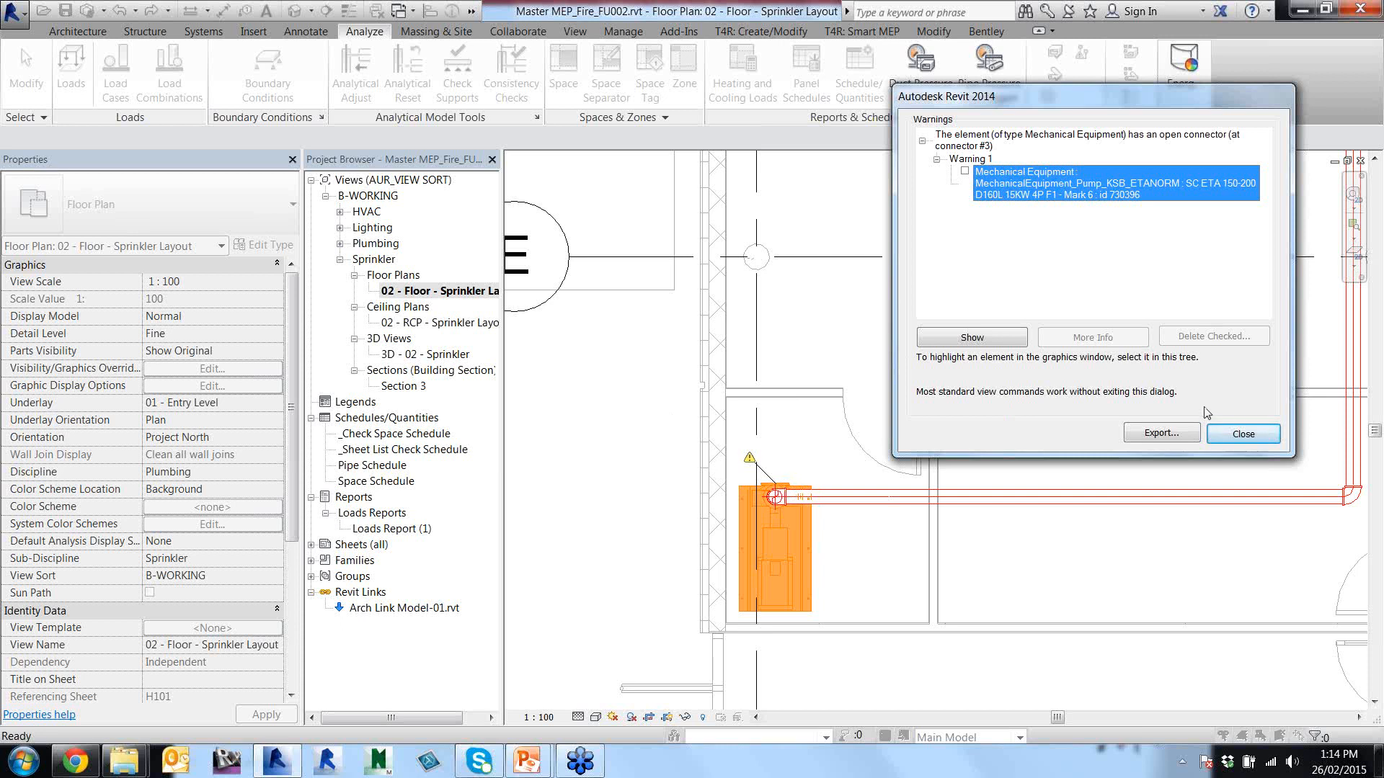
{"action": "left_click", "coordinate": [1241, 435]}
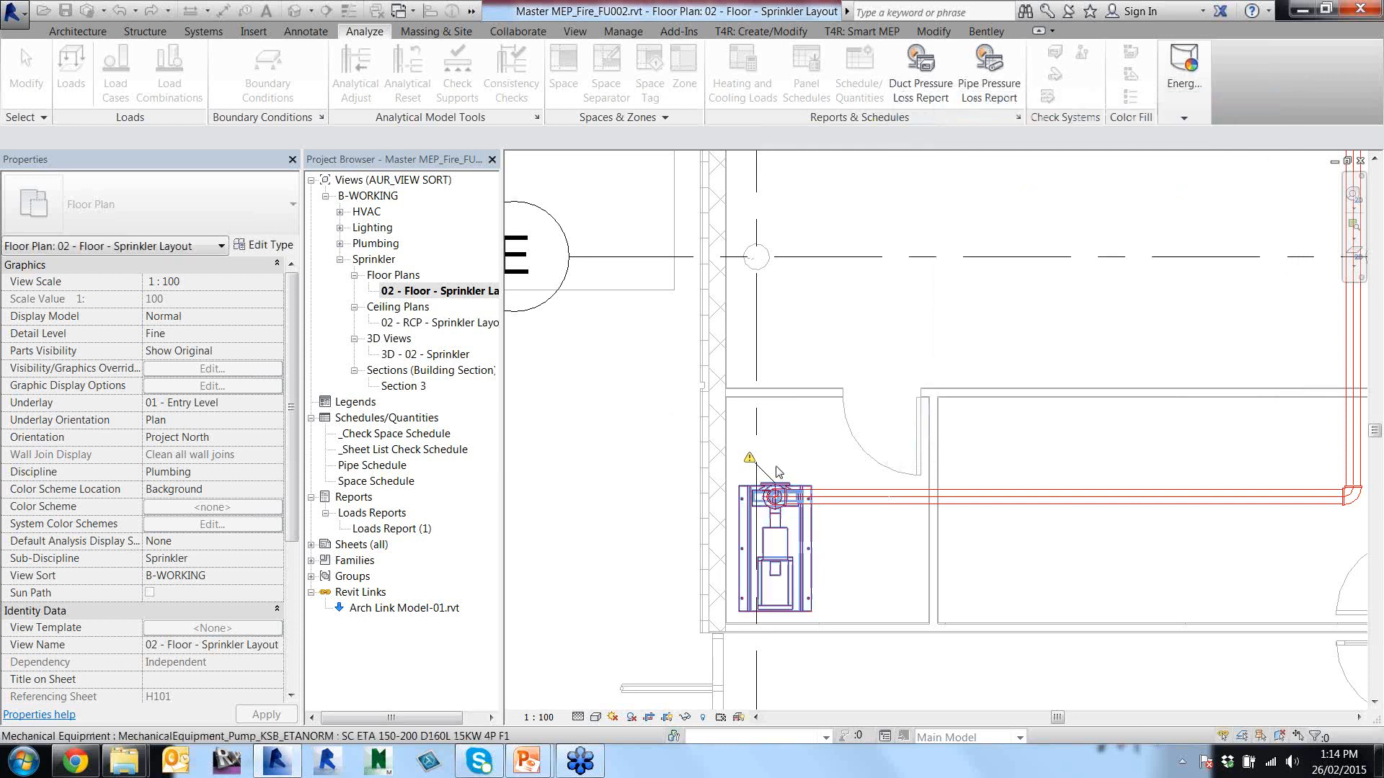
Turn off the display of disconnects for the Pipe category in the floor plan.
{"action": "left_click", "coordinate": [744, 441]}
{"action": "scroll", "coordinate": [971, 337], "scroll_direction": "down", "scroll_amount": 2}
{"action": "scroll", "coordinate": [971, 337], "scroll_direction": "down", "scroll_amount": 3}
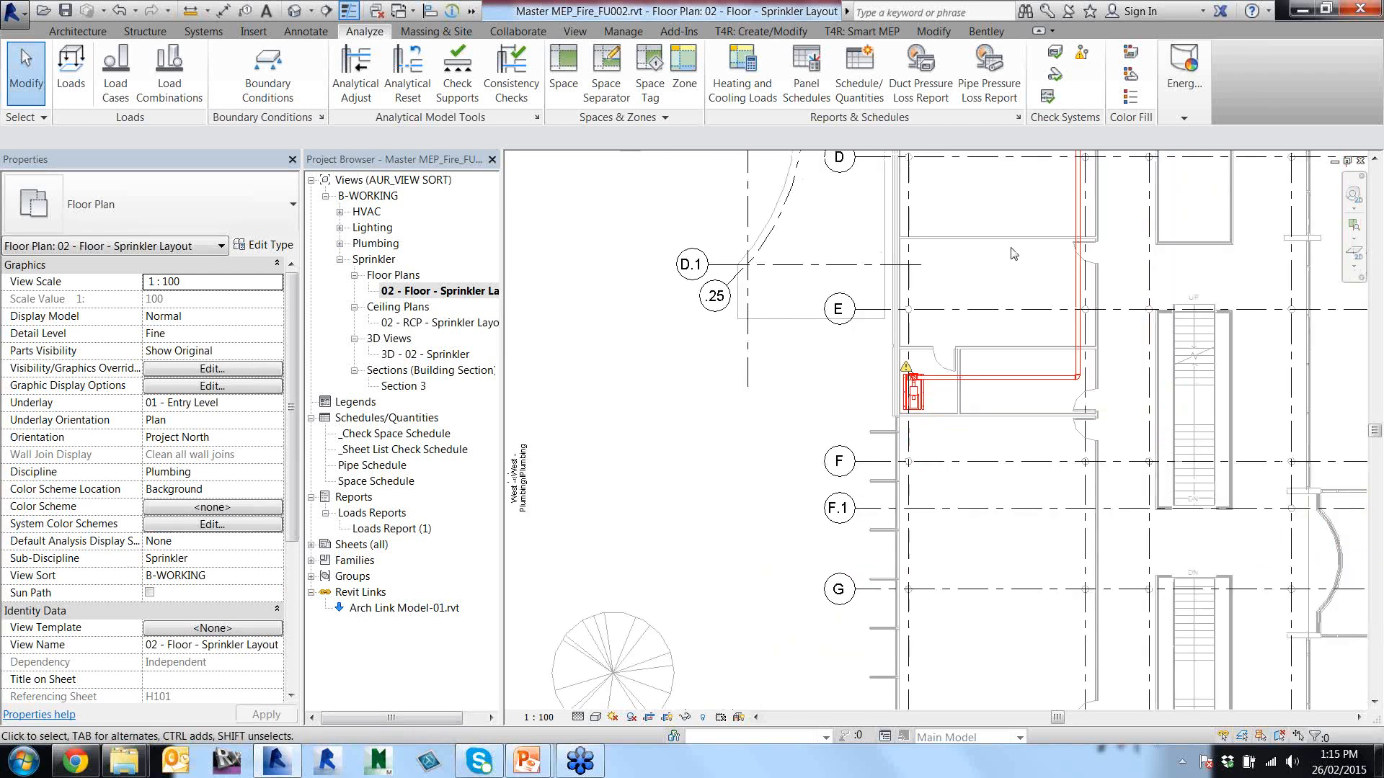
{"action": "middle_click_drag", "start_coordinate": [988, 290], "coordinate": [876, 583]}
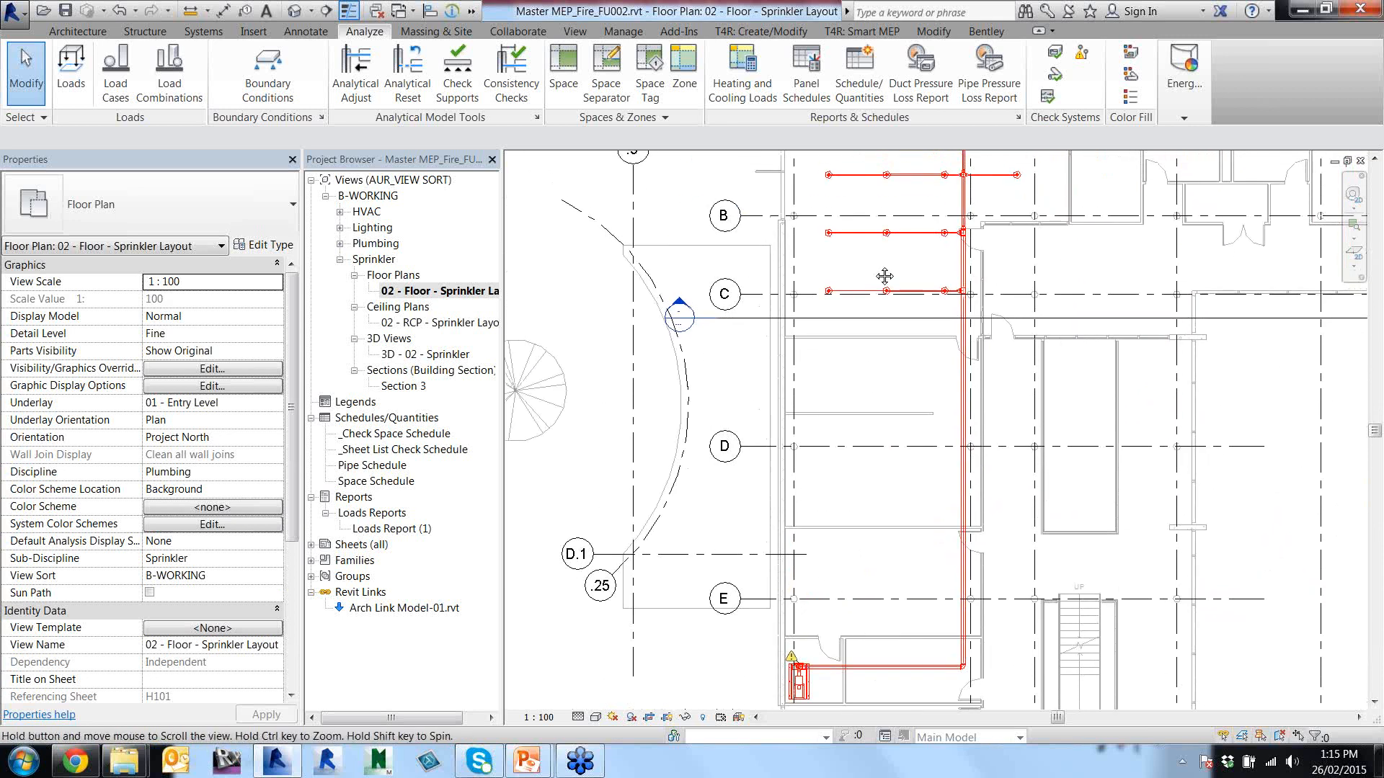
{"action": "scroll", "coordinate": [883, 267], "scroll_direction": "up", "scroll_amount": 4}
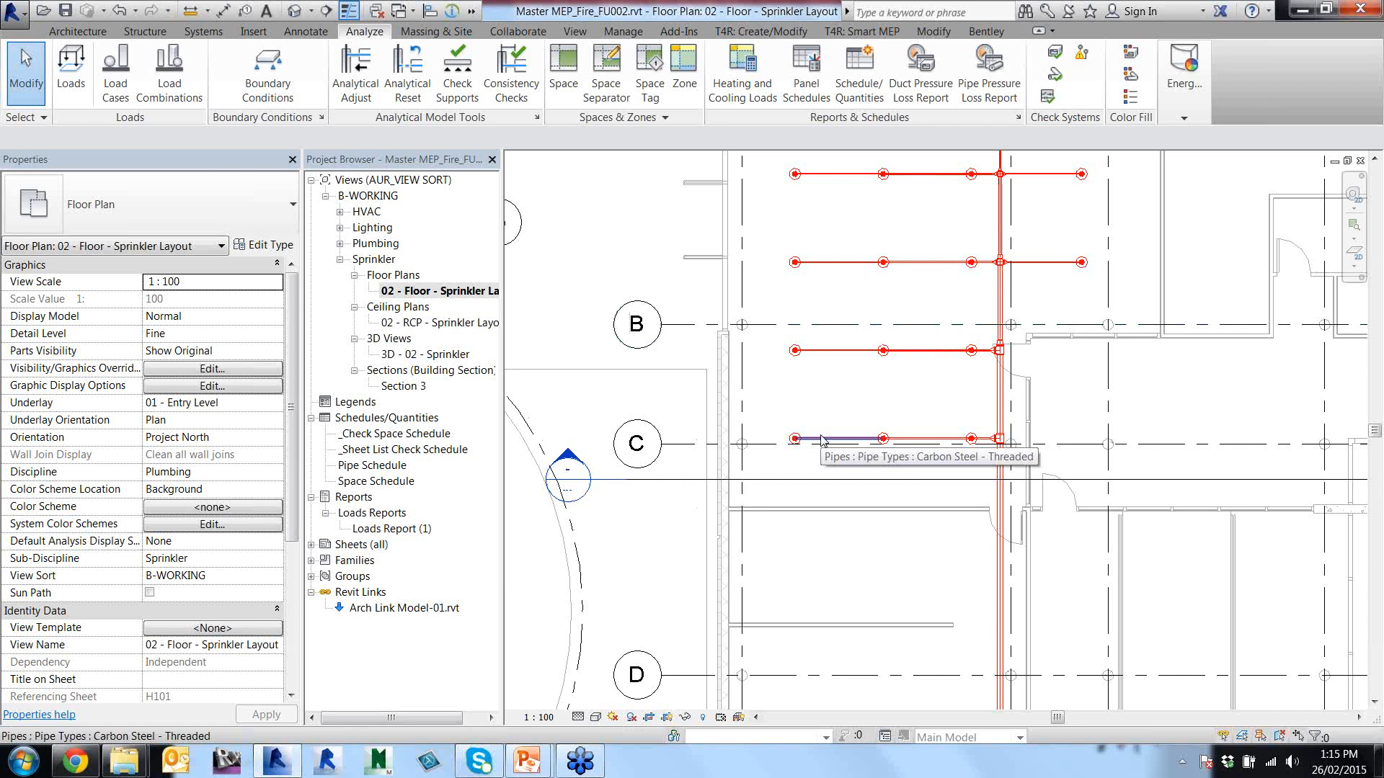
{"action": "scroll", "coordinate": [822, 440], "scroll_direction": "up", "scroll_amount": 1}
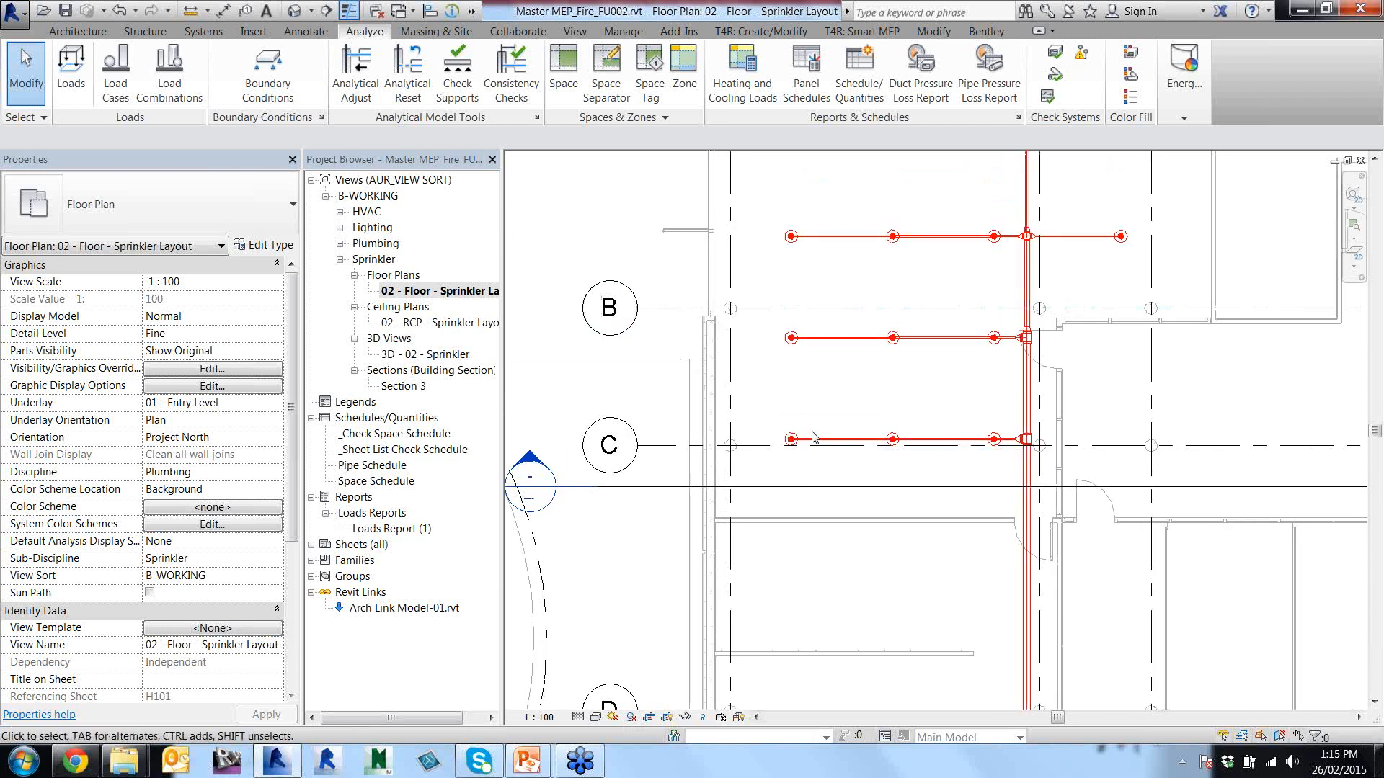
{"action": "left_click", "coordinate": [1081, 52]}
{"action": "left_click", "coordinate": [656, 264]}
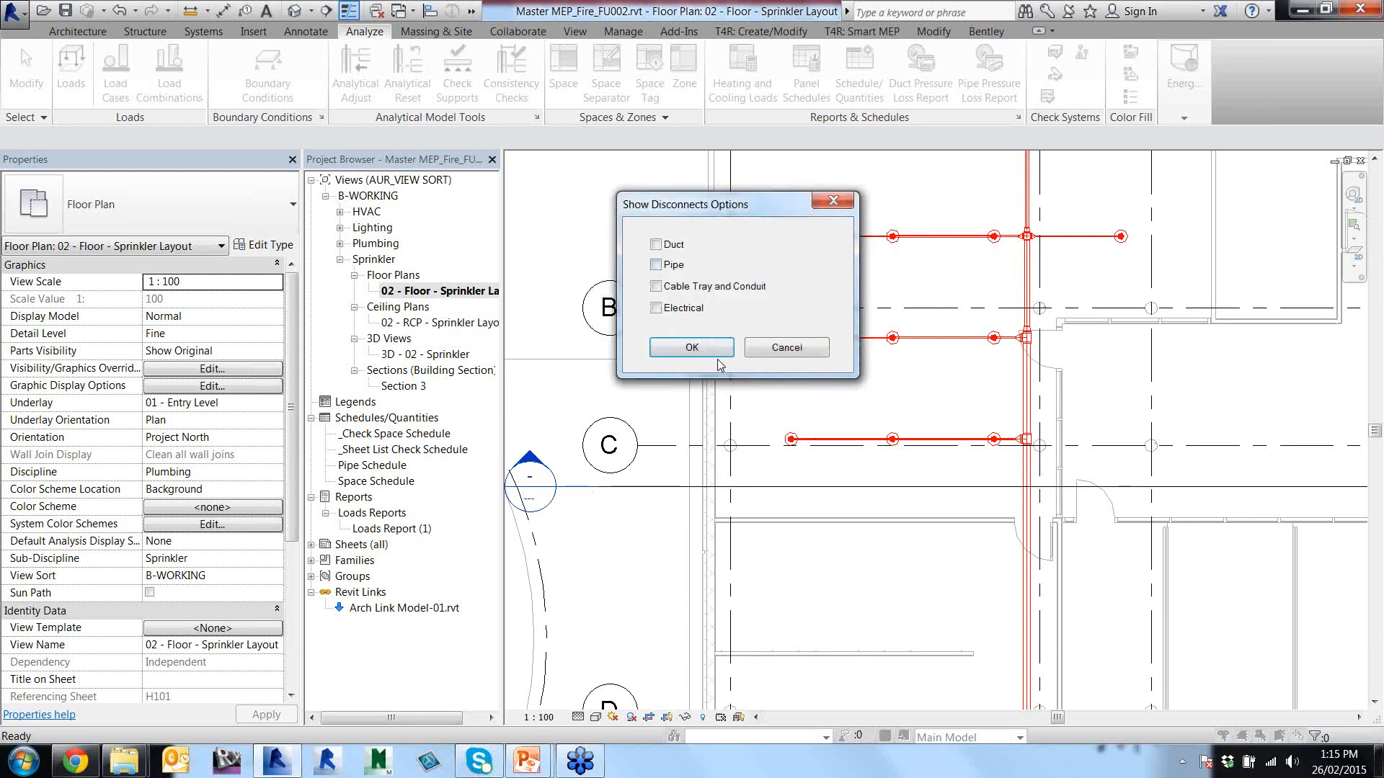
{"action": "left_click", "coordinate": [692, 347]}
Split the outermost pipe of the branch just below grid B near its end sprinkler and delete the short piece.
{"action": "left_click", "coordinate": [850, 339]}
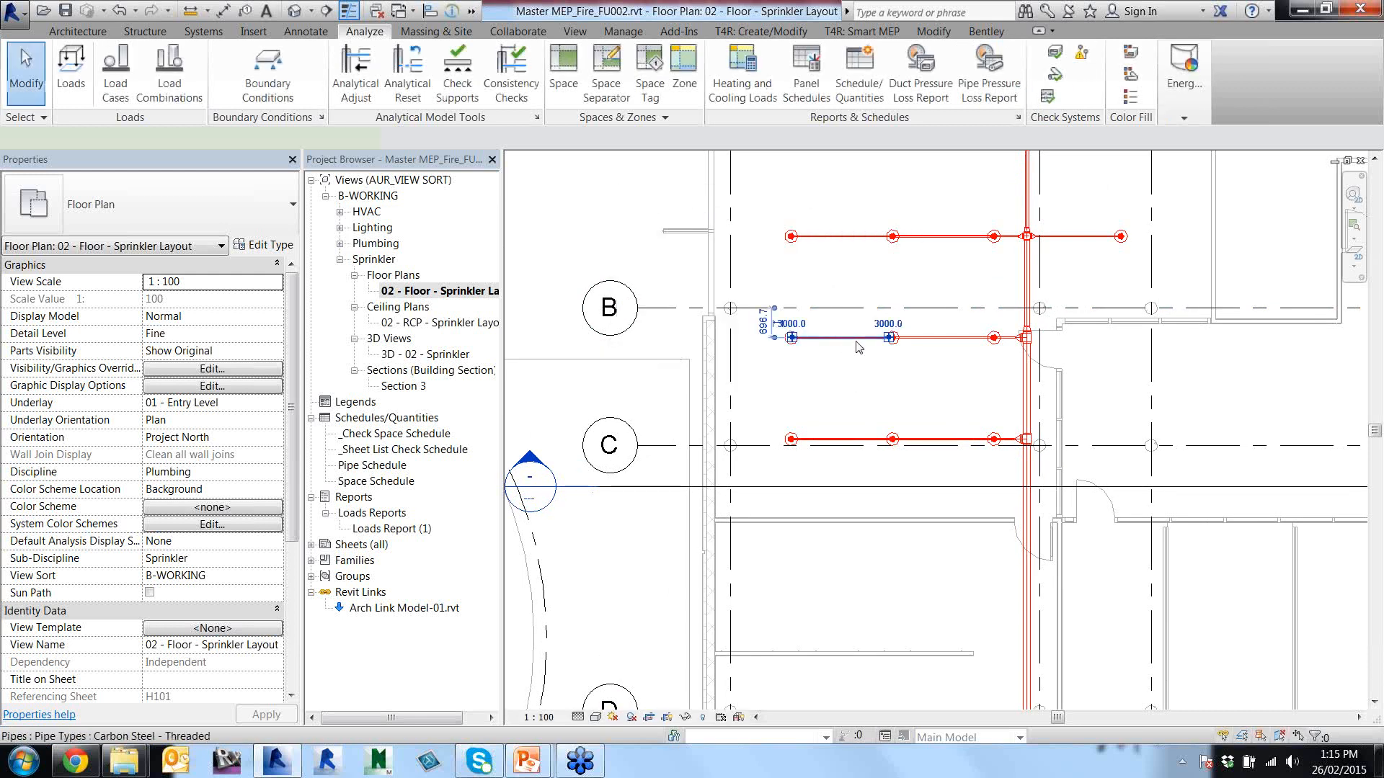
{"action": "scroll", "coordinate": [852, 354], "scroll_direction": "up", "scroll_amount": 3}
{"action": "scroll", "coordinate": [852, 353], "scroll_direction": "up", "scroll_amount": 2}
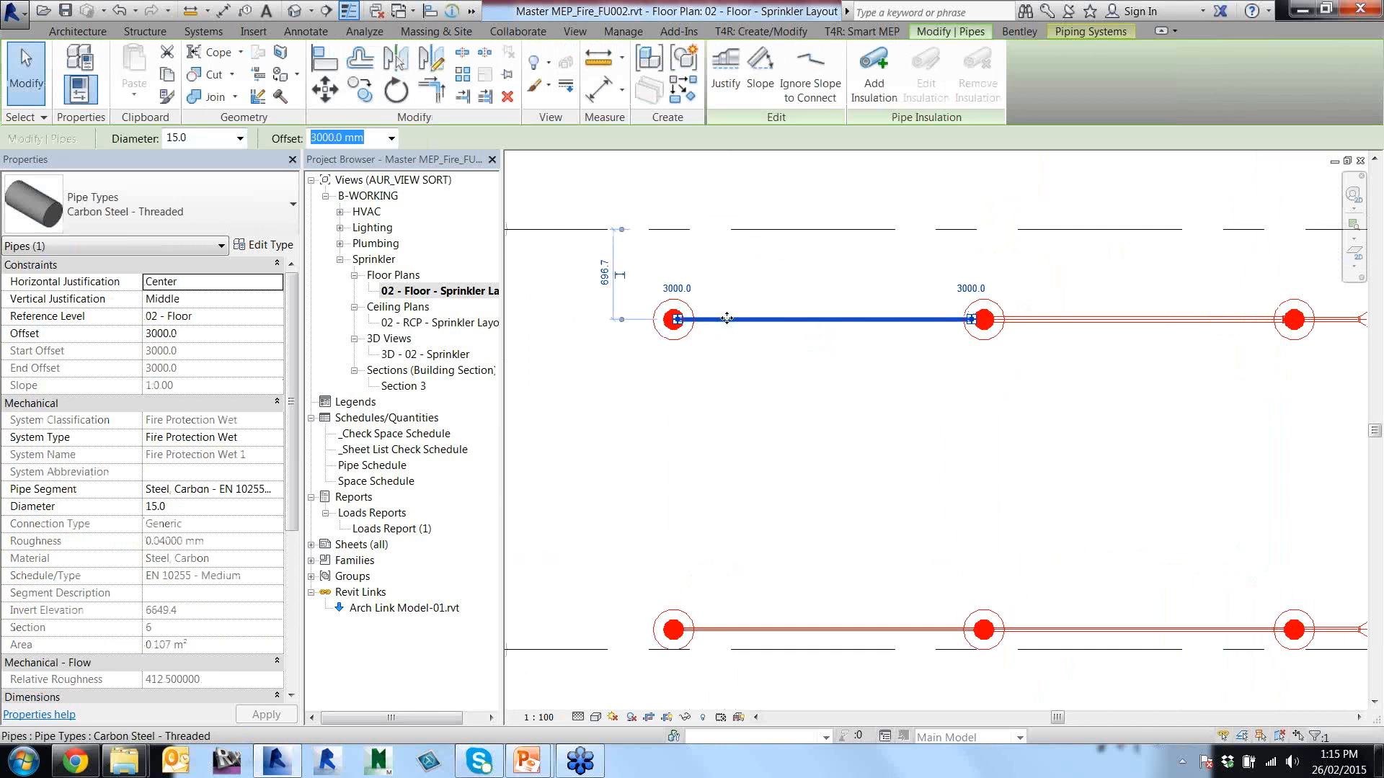
{"action": "left_click", "coordinate": [462, 52]}
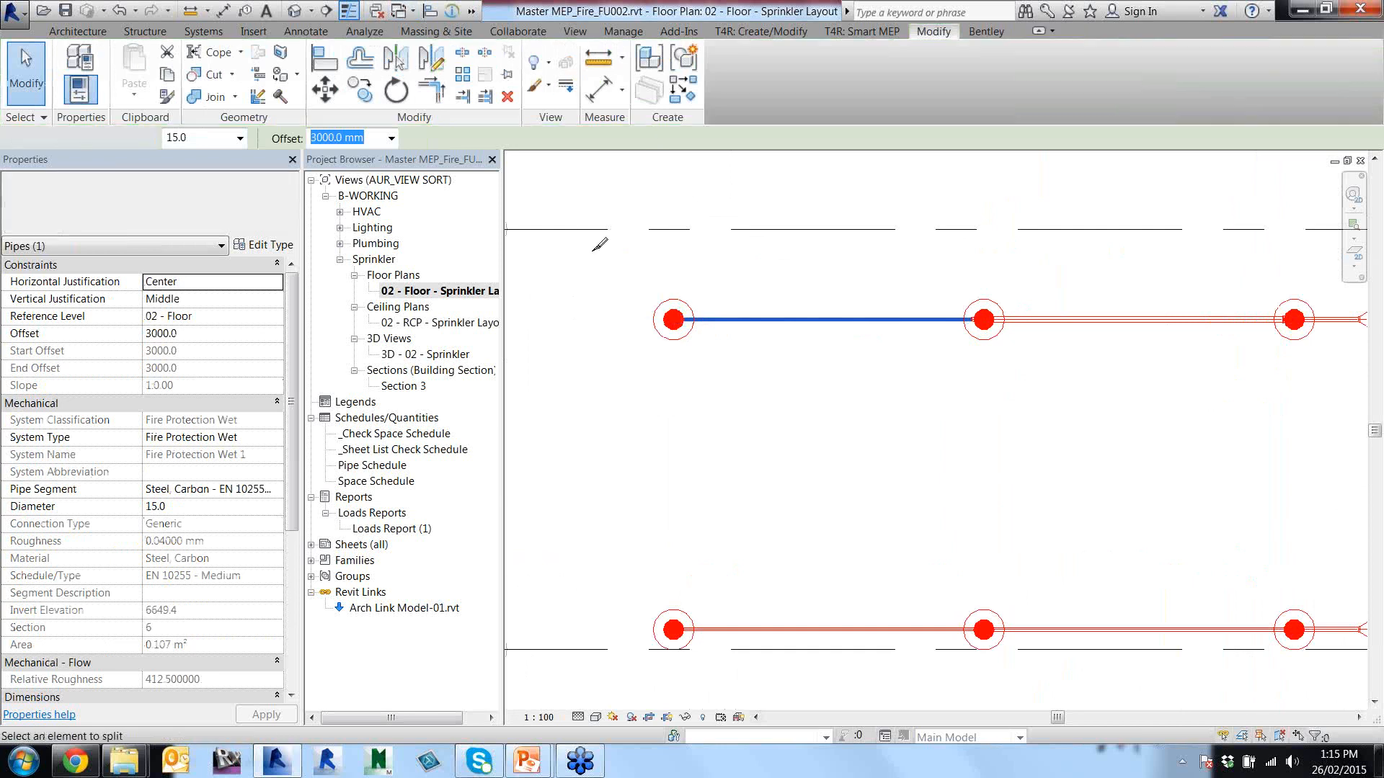
{"action": "left_click", "coordinate": [716, 319]}
{"action": "key", "text": "Escape"}
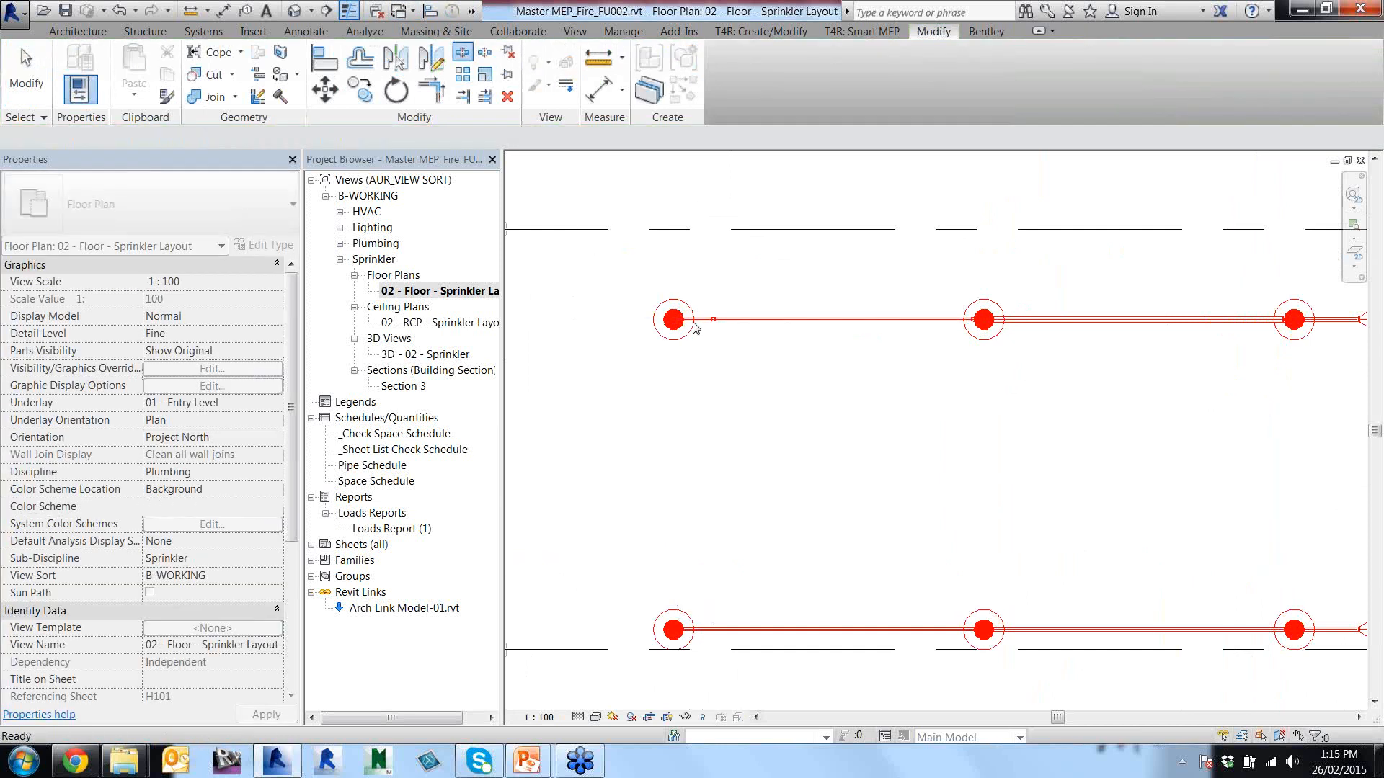
{"action": "left_click", "coordinate": [698, 323]}
{"action": "key", "text": "Escape"}
{"action": "scroll", "coordinate": [698, 323], "scroll_direction": "up", "scroll_amount": 4}
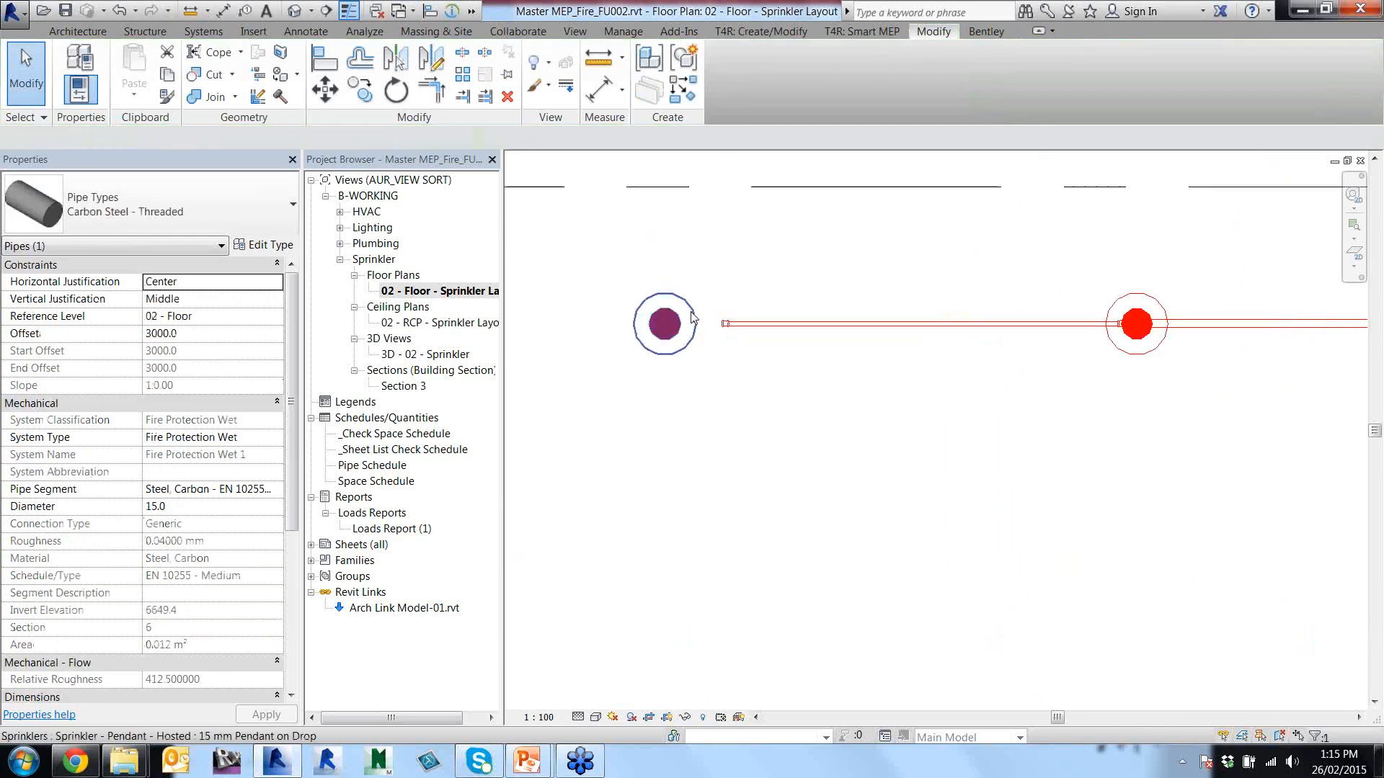
Remove the leftover union and stretch the pipe's open end back to just short of the end sprinkler.
{"action": "left_click", "coordinate": [762, 334]}
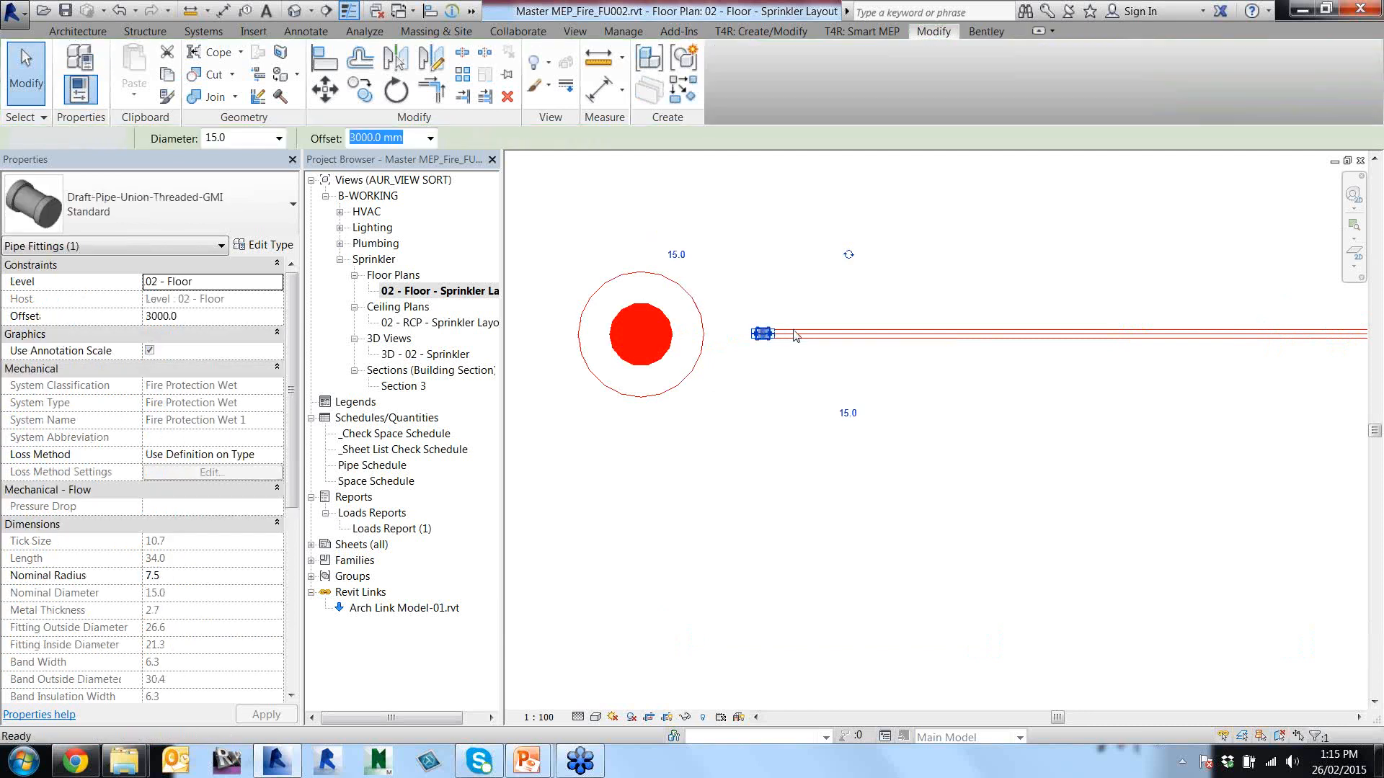
{"action": "left_click", "coordinate": [785, 334]}
{"action": "left_click_drag", "start_coordinate": [769, 334], "coordinate": [682, 334]}
{"action": "key", "text": "Escape"}
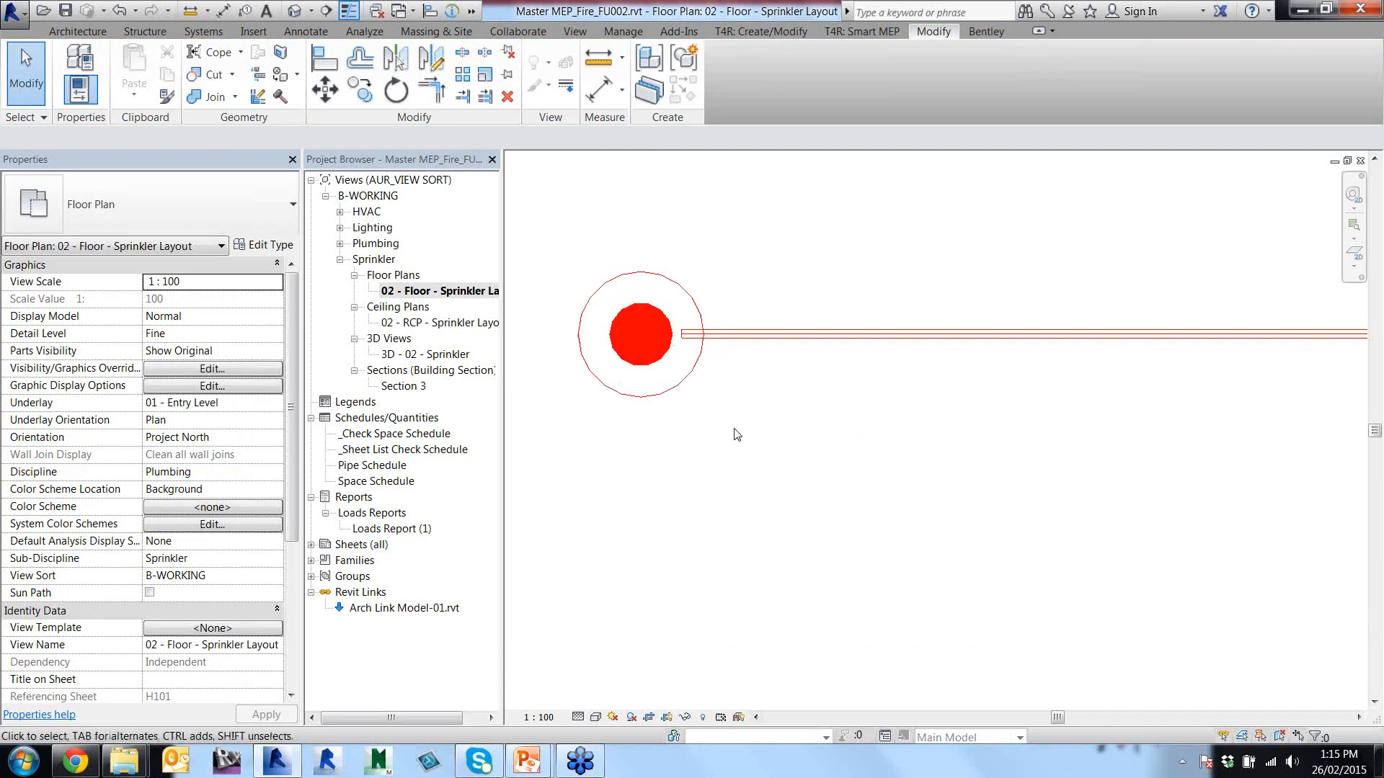
Select the entire pipe network connected to the main pipe to check whether it includes the end sprinkler below grid B.
{"action": "scroll", "coordinate": [737, 434], "scroll_direction": "down", "scroll_amount": 6}
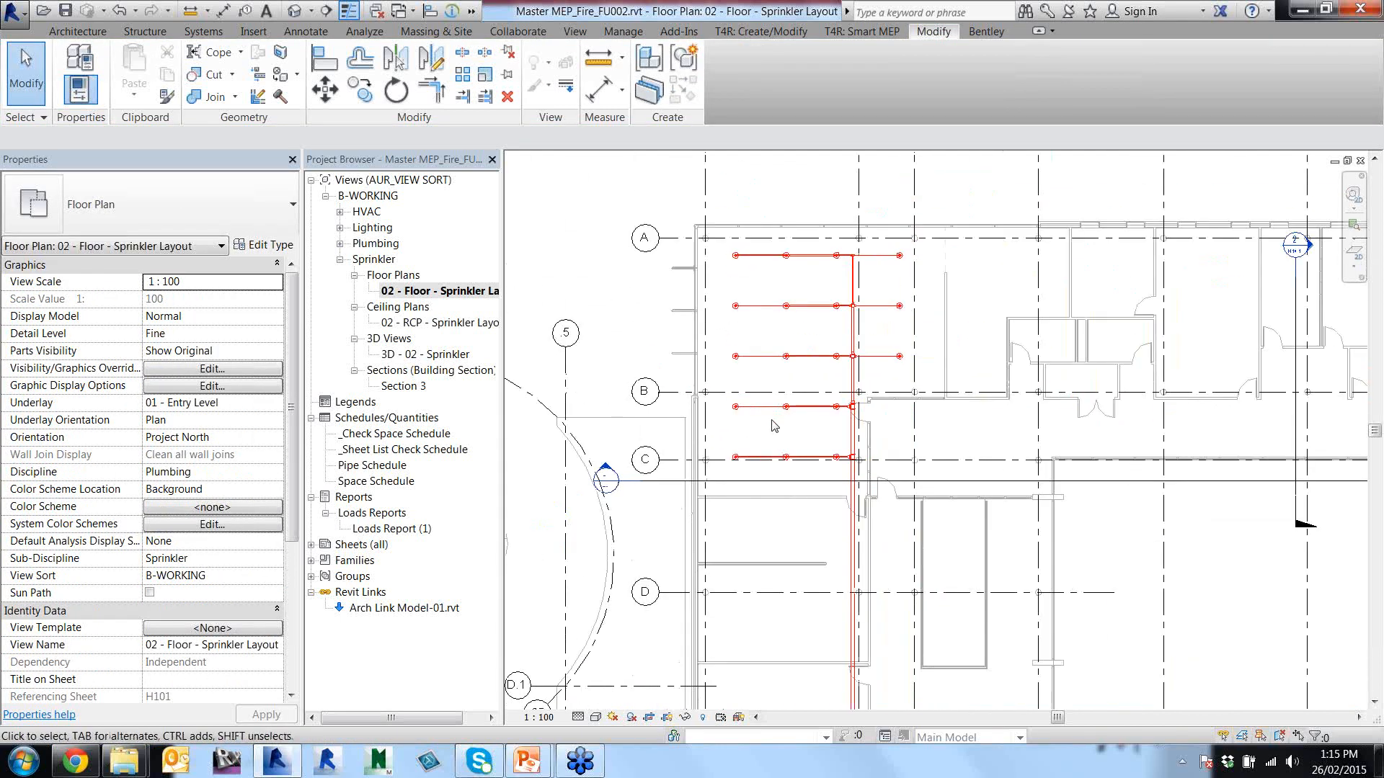
{"action": "scroll", "coordinate": [773, 426], "scroll_direction": "up", "scroll_amount": 3}
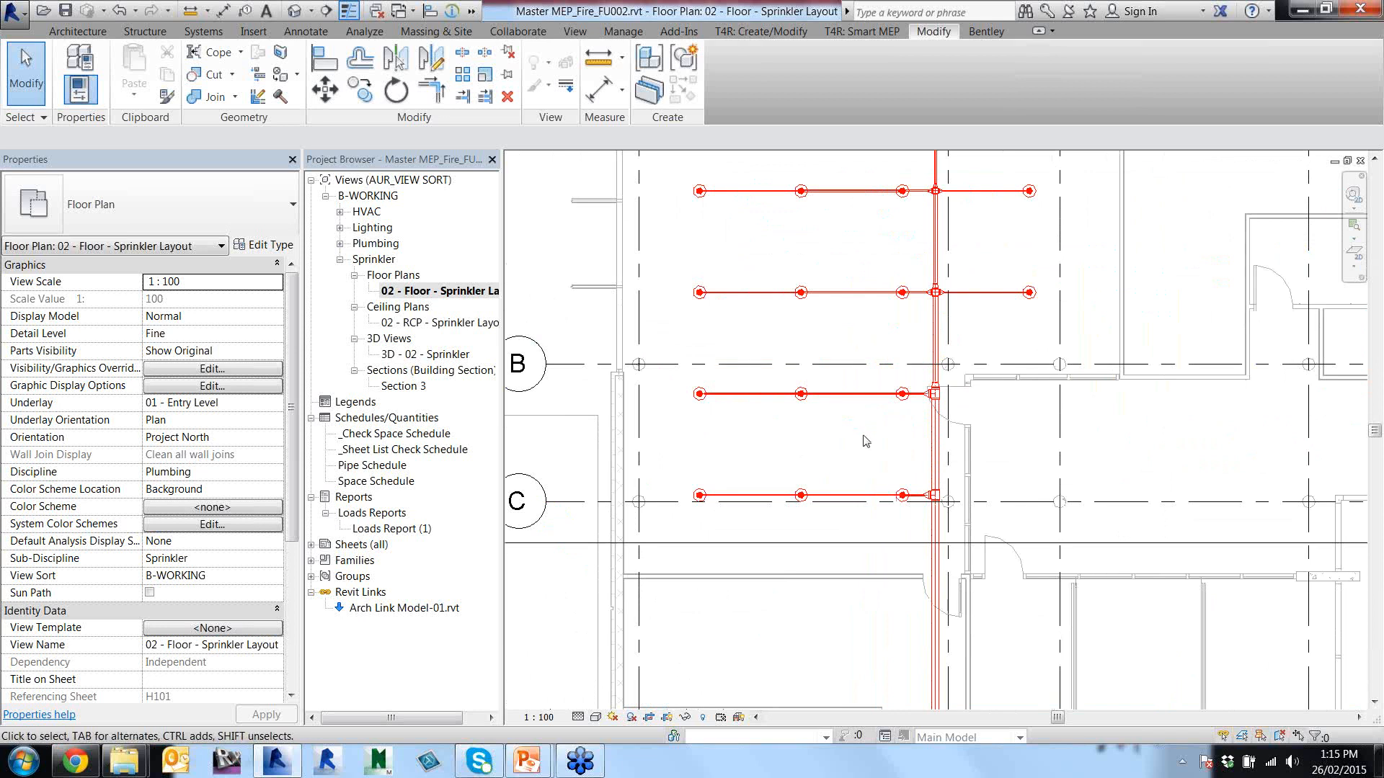
{"action": "key", "text": "Tab"}
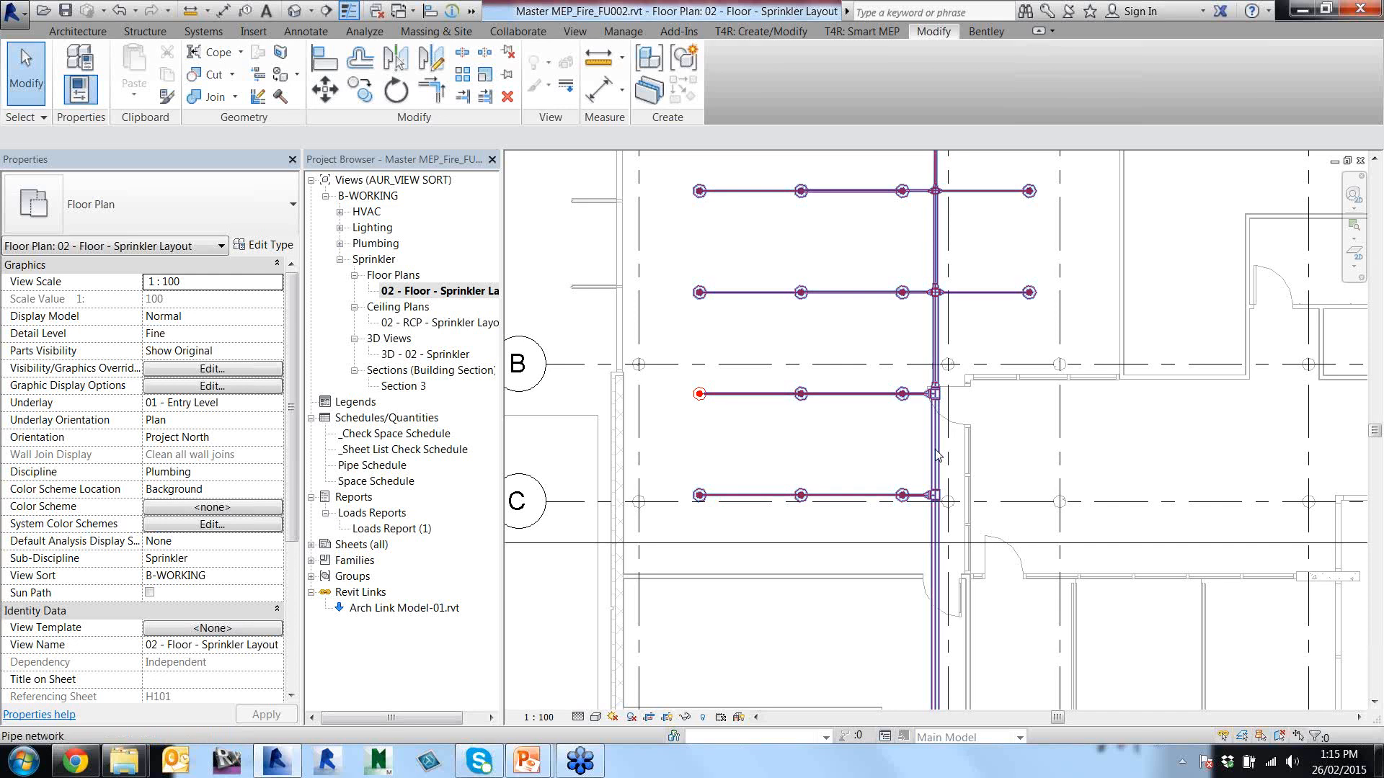
{"action": "left_click", "coordinate": [938, 456]}
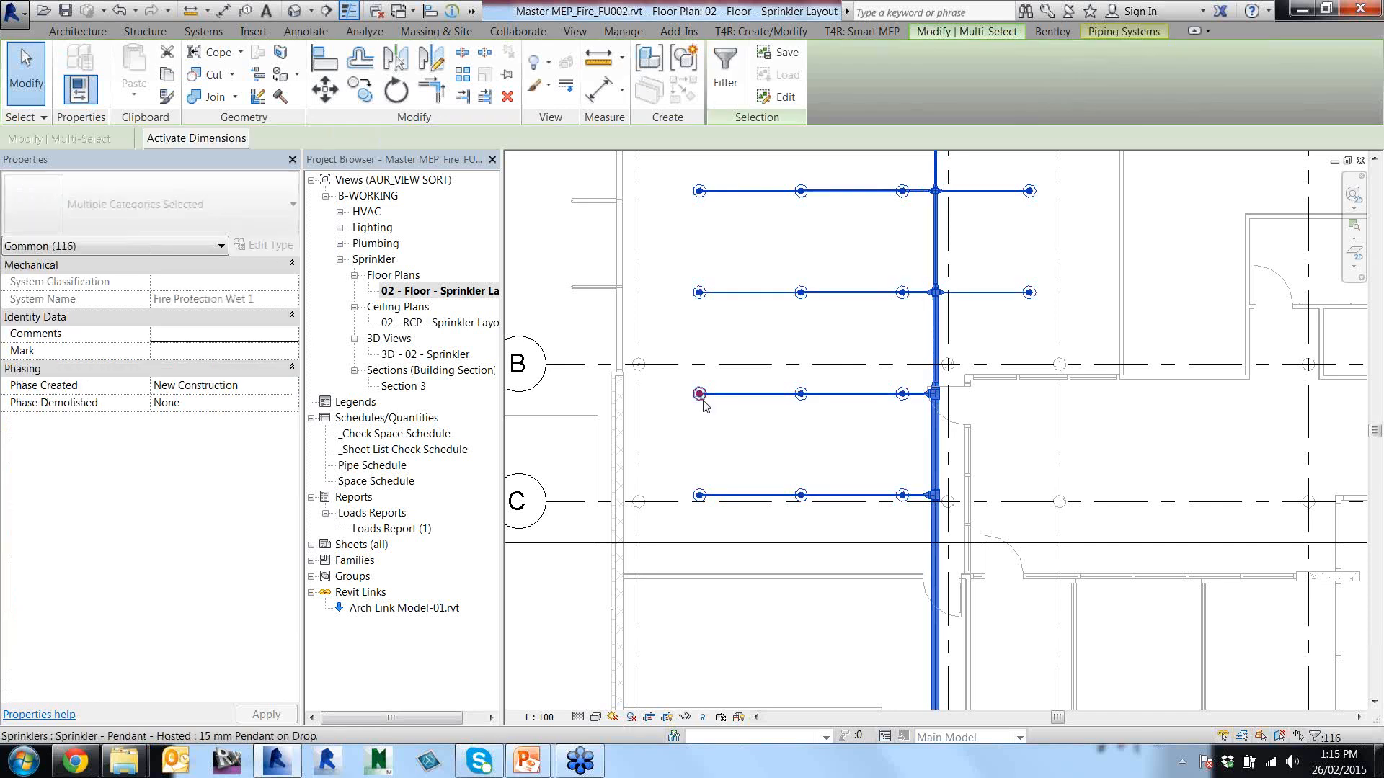
{"action": "key", "text": "Escape"}
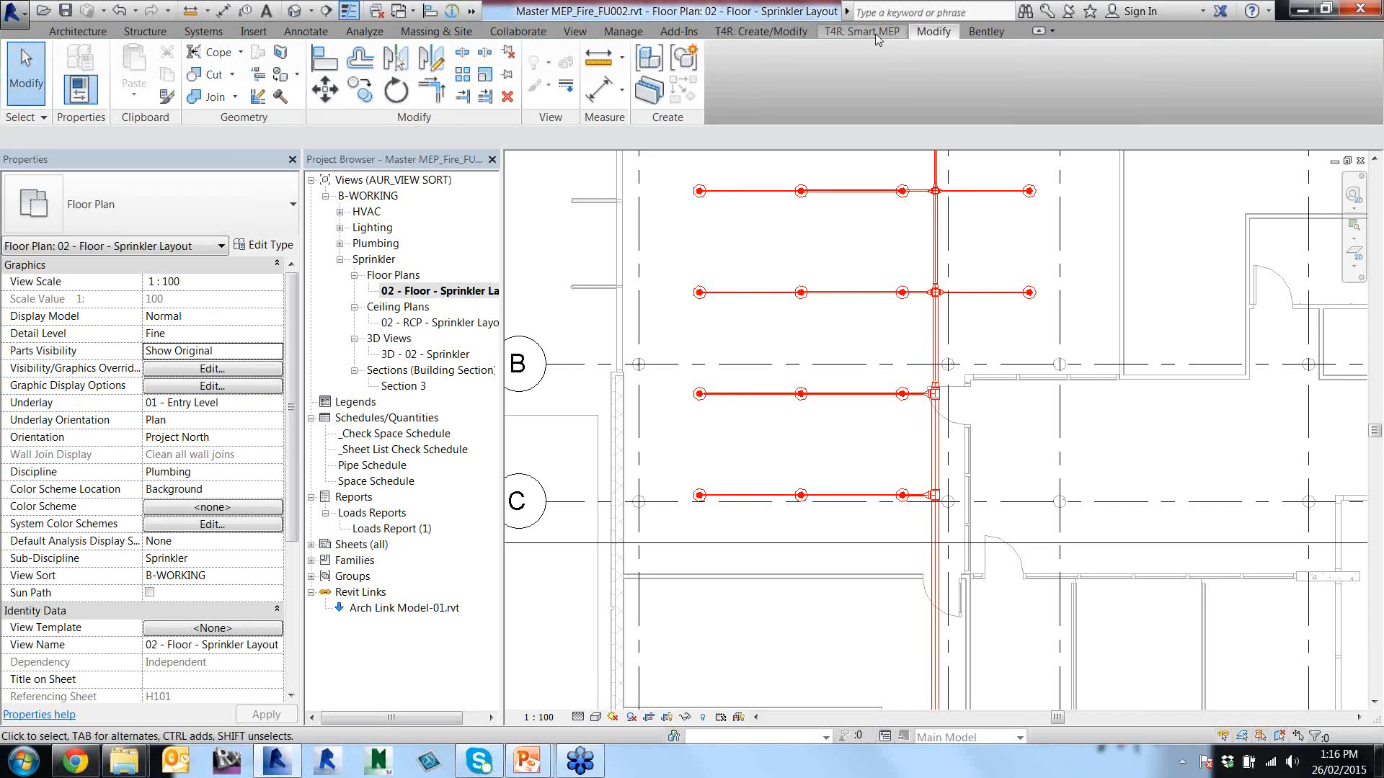
Show the disconnects for the Pipe category to locate the open connection in the sprinkler branches.
{"action": "left_click", "coordinate": [364, 31]}
{"action": "left_click", "coordinate": [1077, 52]}
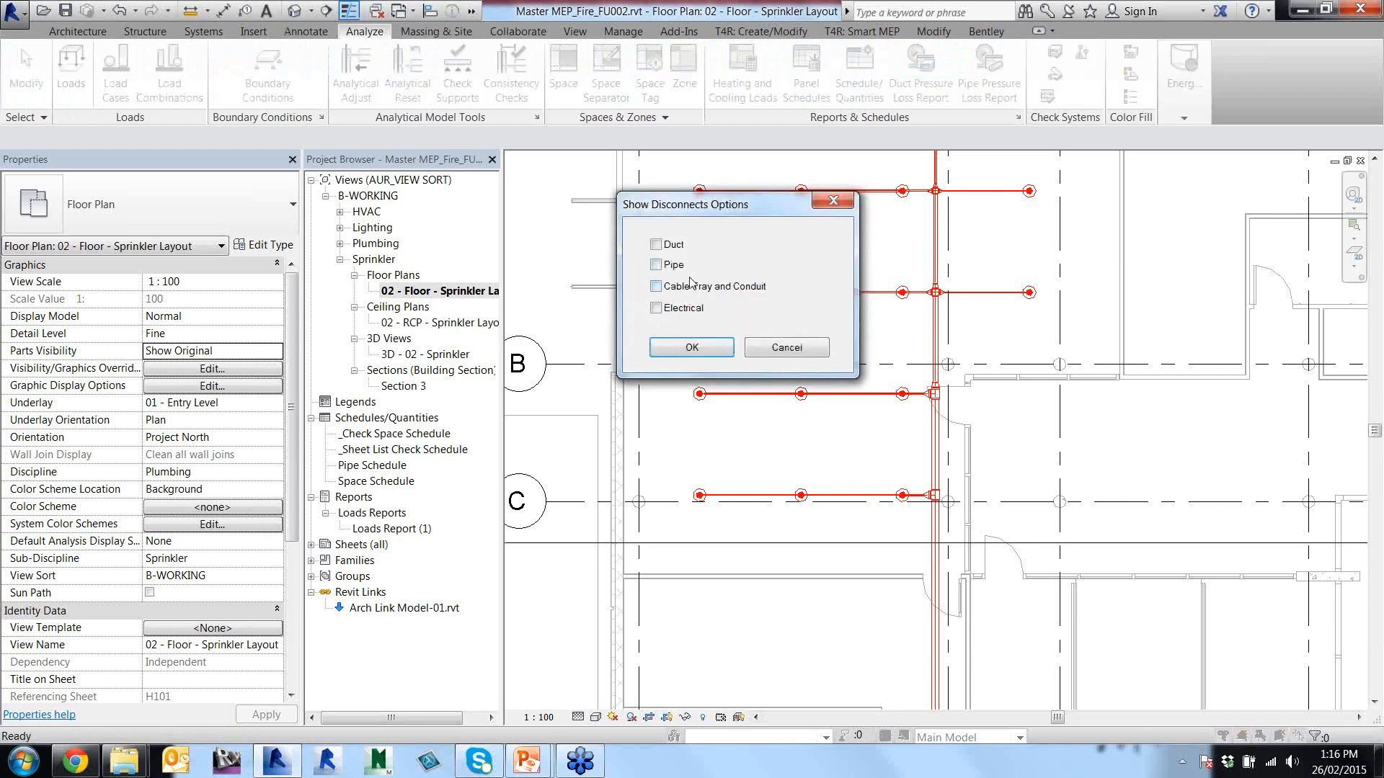
{"action": "left_click", "coordinate": [656, 266]}
{"action": "left_click", "coordinate": [692, 348]}
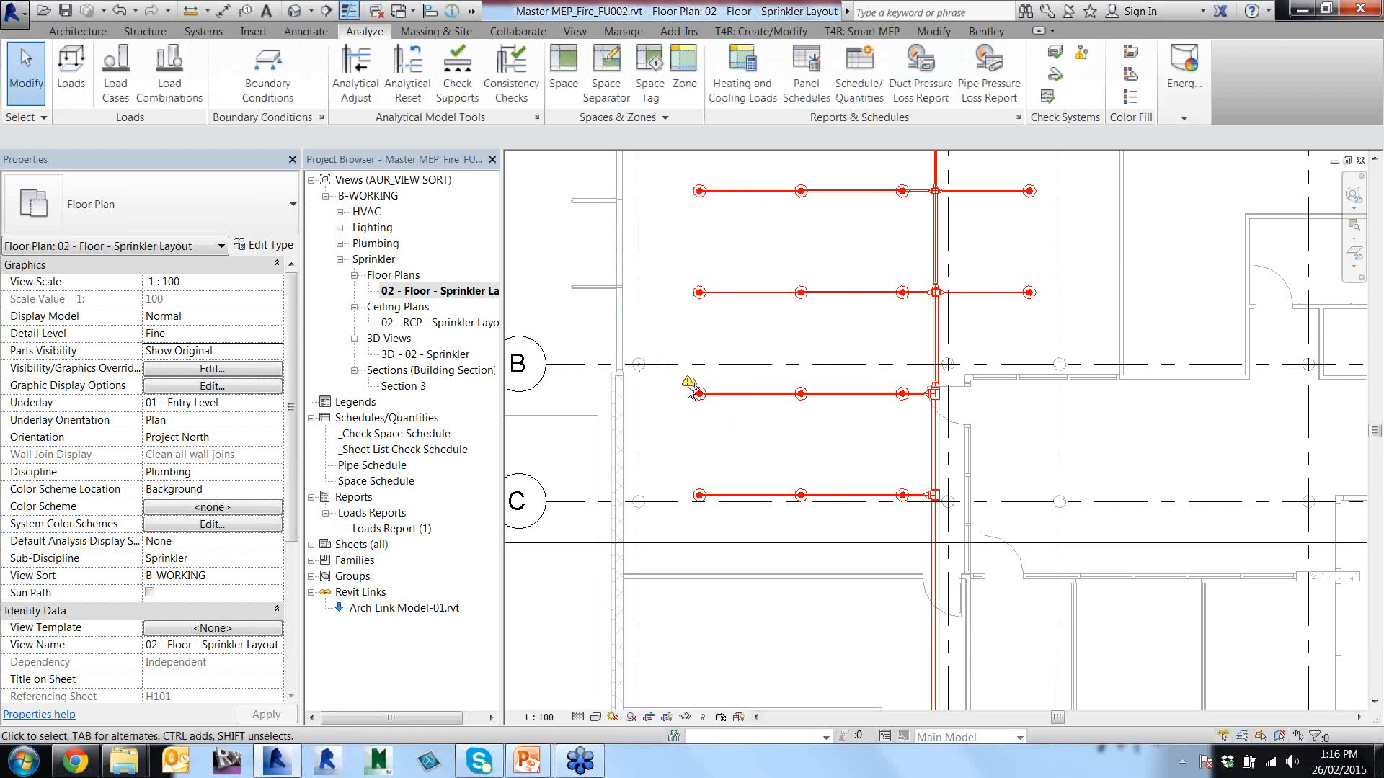
Hide the disconnect markers again by clearing the Pipe category.
{"action": "scroll", "coordinate": [697, 369], "scroll_direction": "down", "scroll_amount": 3}
{"action": "middle_click_drag", "start_coordinate": [777, 523], "coordinate": [842, 420]}
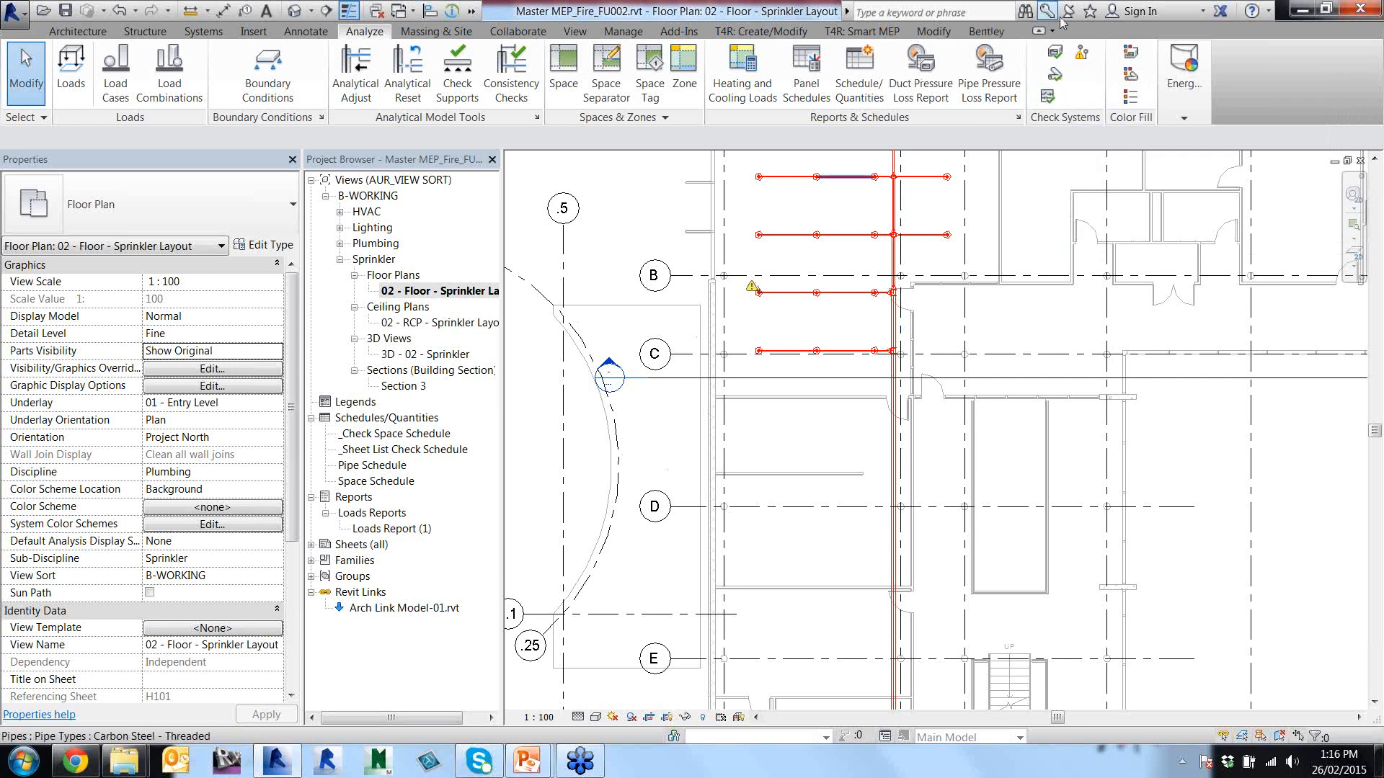
{"action": "left_click", "coordinate": [1082, 54]}
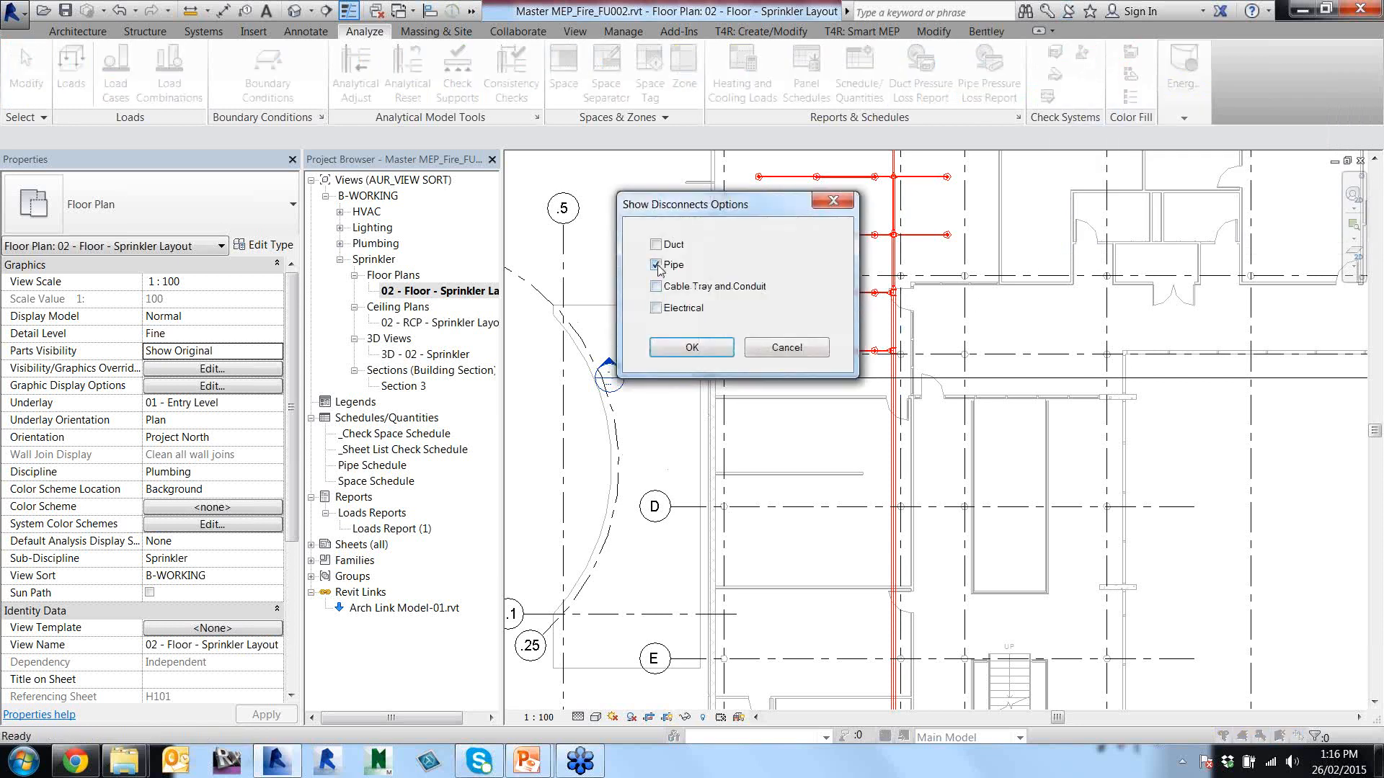
{"action": "left_click", "coordinate": [656, 266]}
{"action": "left_click", "coordinate": [692, 347]}
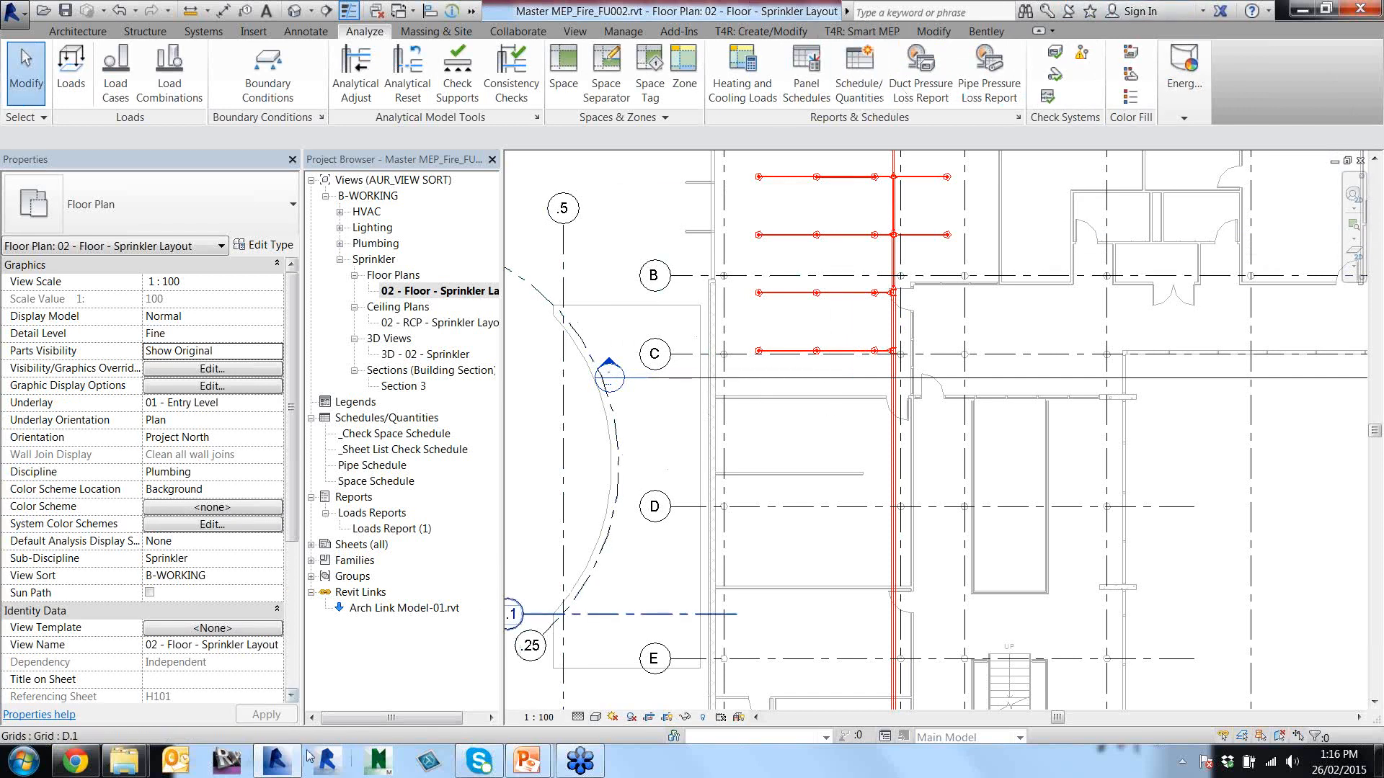
Switch to the 02 - RCP - Sprinkler Layout ceiling plan in Master MEP_Fire_FU003.rvt at the room with the two black sprinklers.
{"action": "left_click", "coordinate": [412, 12]}
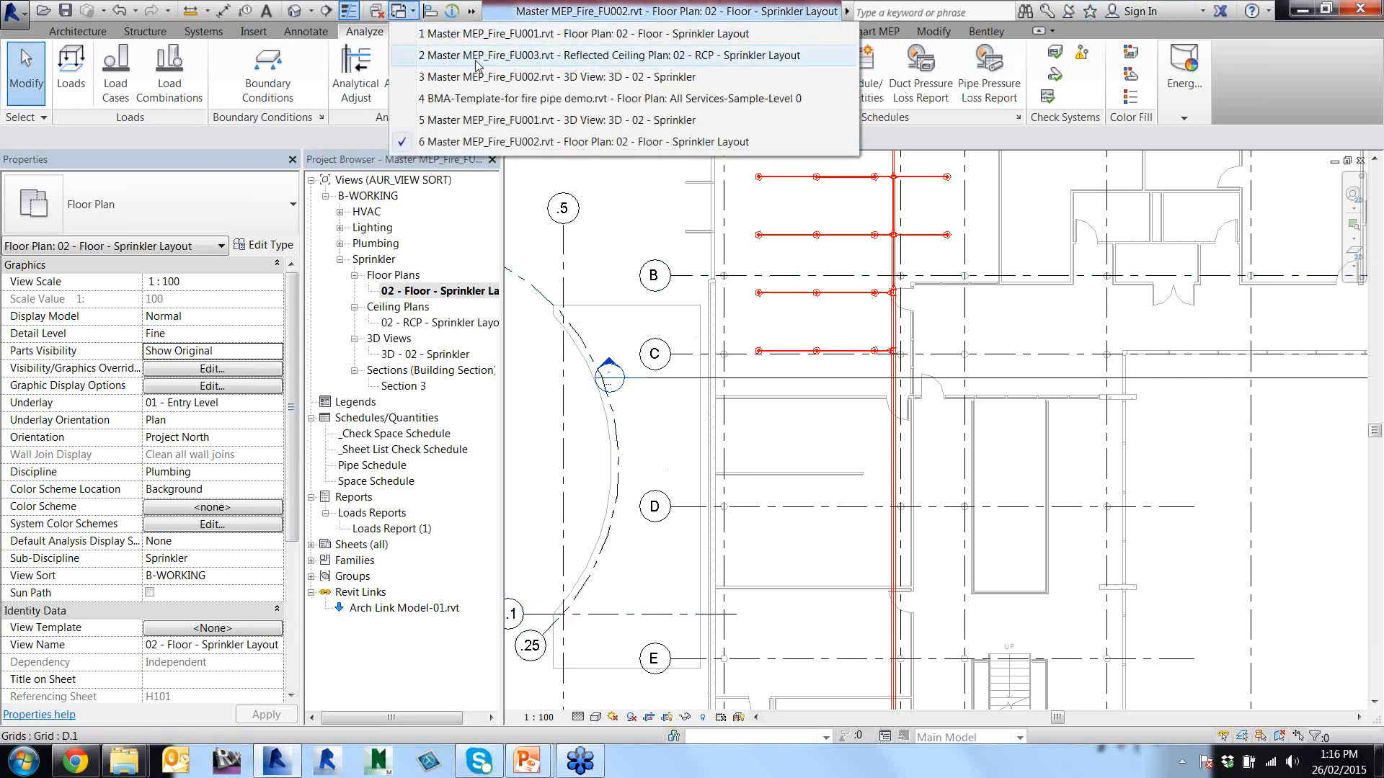
{"action": "left_click", "coordinate": [527, 56]}
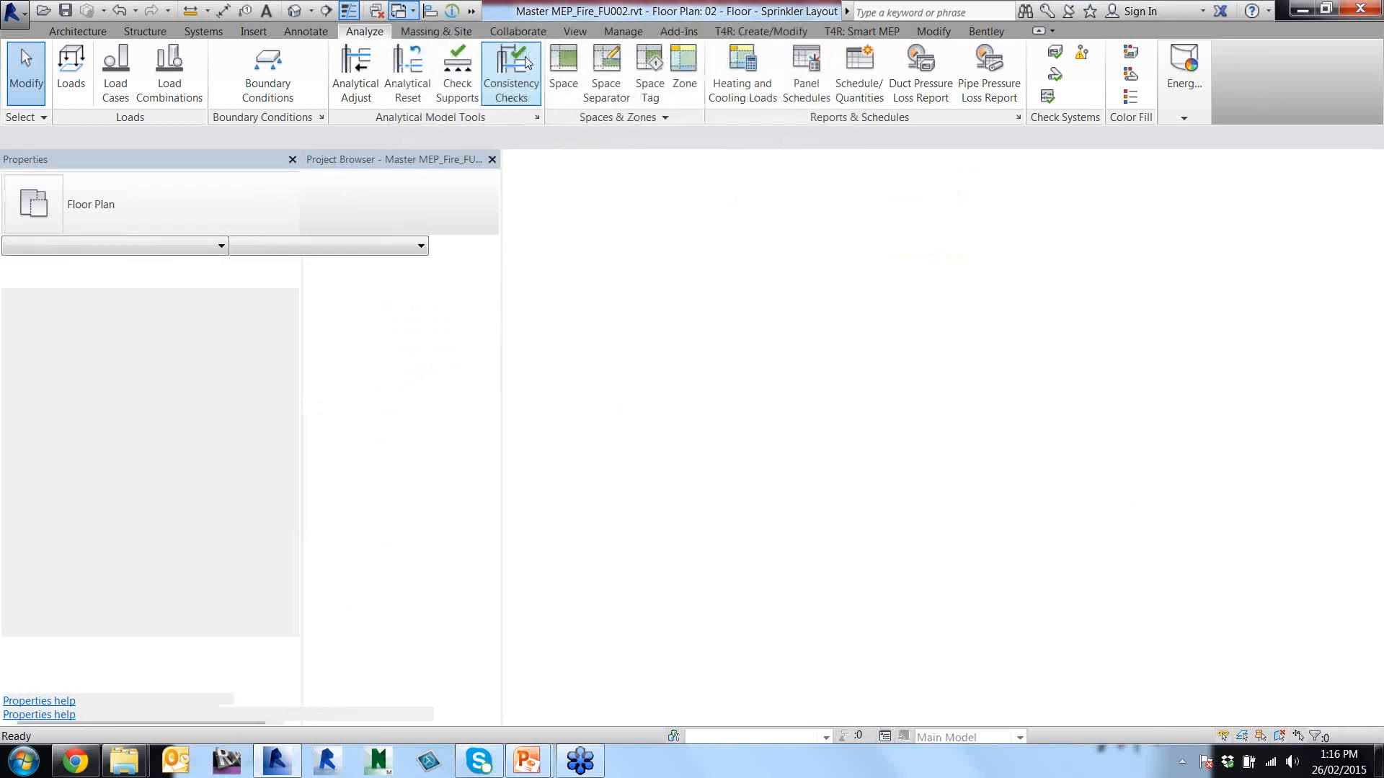
{"action": "middle_click_drag", "start_coordinate": [899, 299], "coordinate": [828, 325]}
{"action": "scroll", "coordinate": [831, 318], "scroll_direction": "up", "scroll_amount": 4}
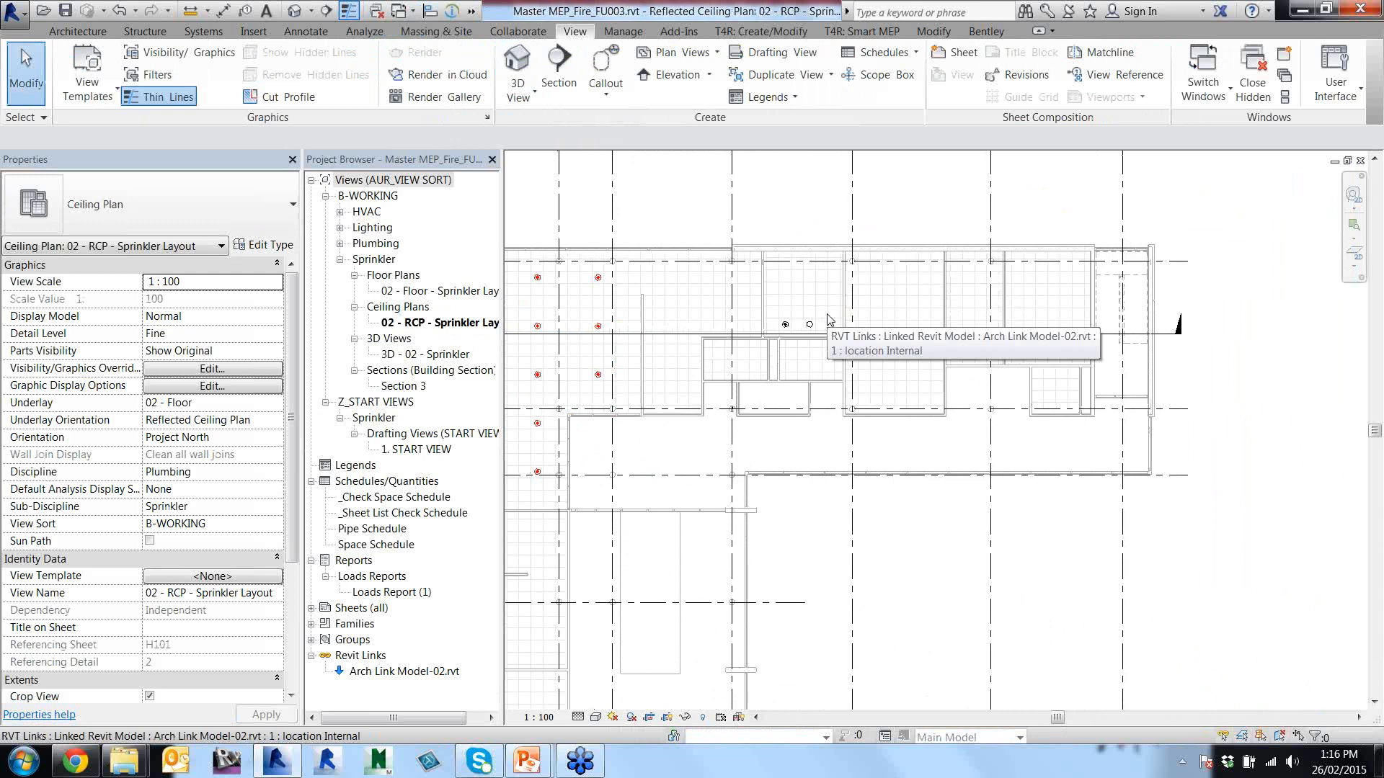
{"action": "scroll", "coordinate": [830, 320], "scroll_direction": "up", "scroll_amount": 5}
{"action": "scroll", "coordinate": [806, 318], "scroll_direction": "down", "scroll_amount": 3}
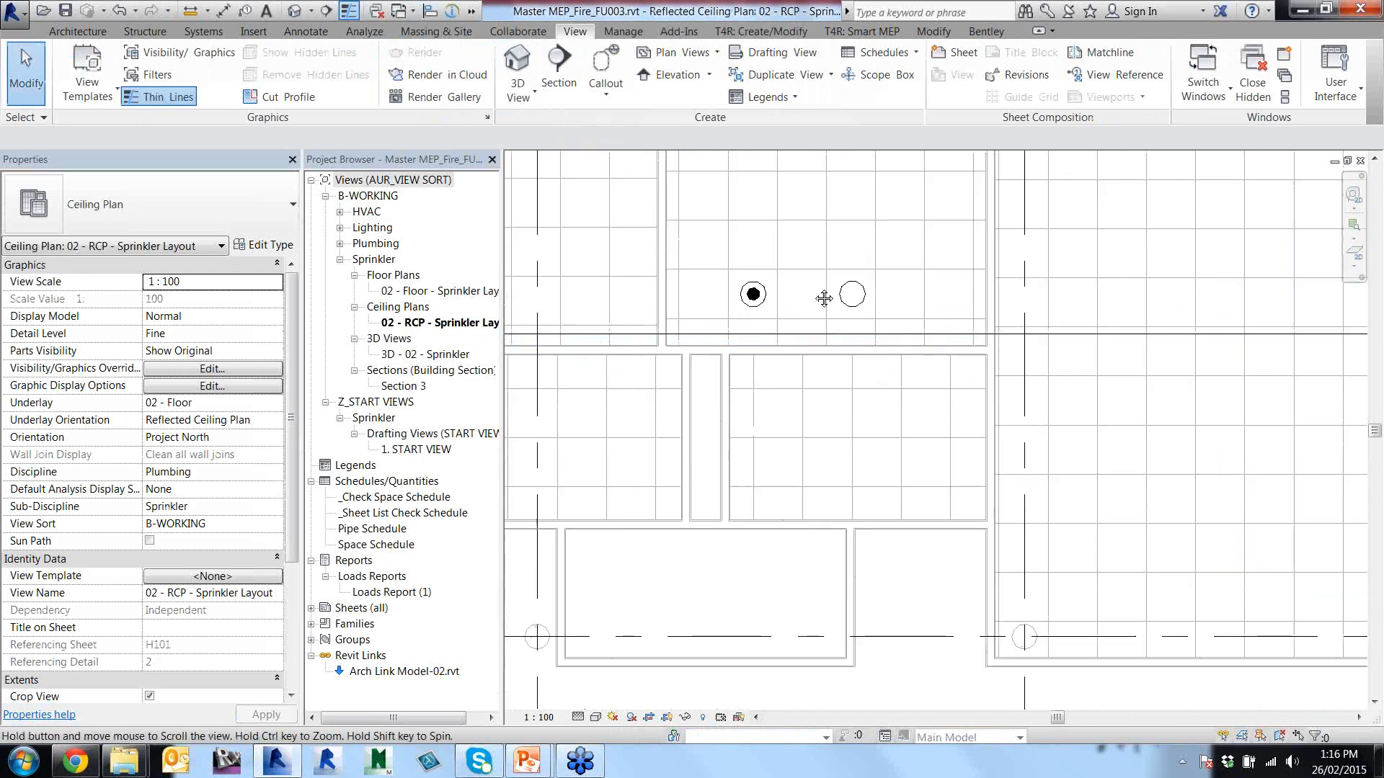
{"action": "scroll", "coordinate": [837, 374], "scroll_direction": "up", "scroll_amount": 4}
{"action": "middle_click_drag", "start_coordinate": [818, 360], "coordinate": [821, 413]}
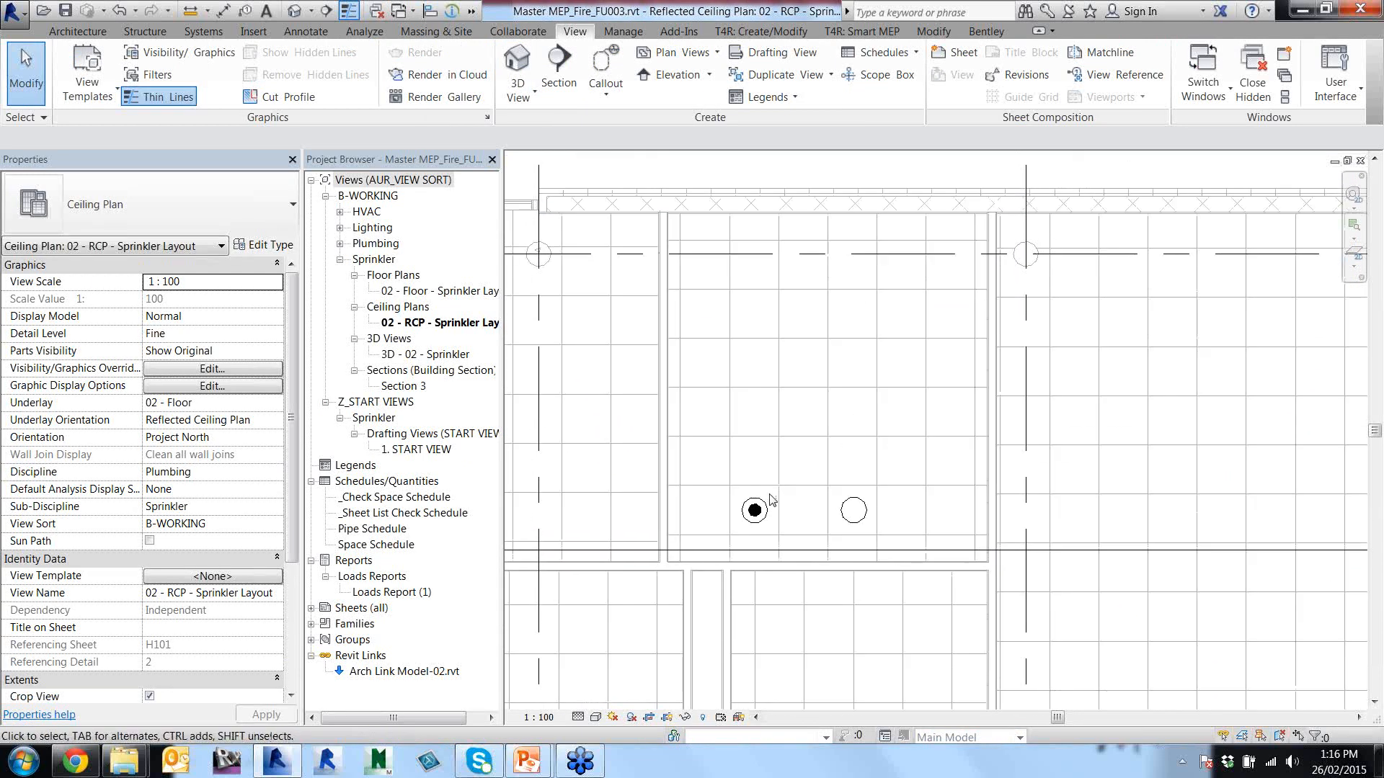
Compare the properties of the hosted pendant sprinkler with those of the upright sprinkler beside it.
{"action": "left_click", "coordinate": [756, 510]}
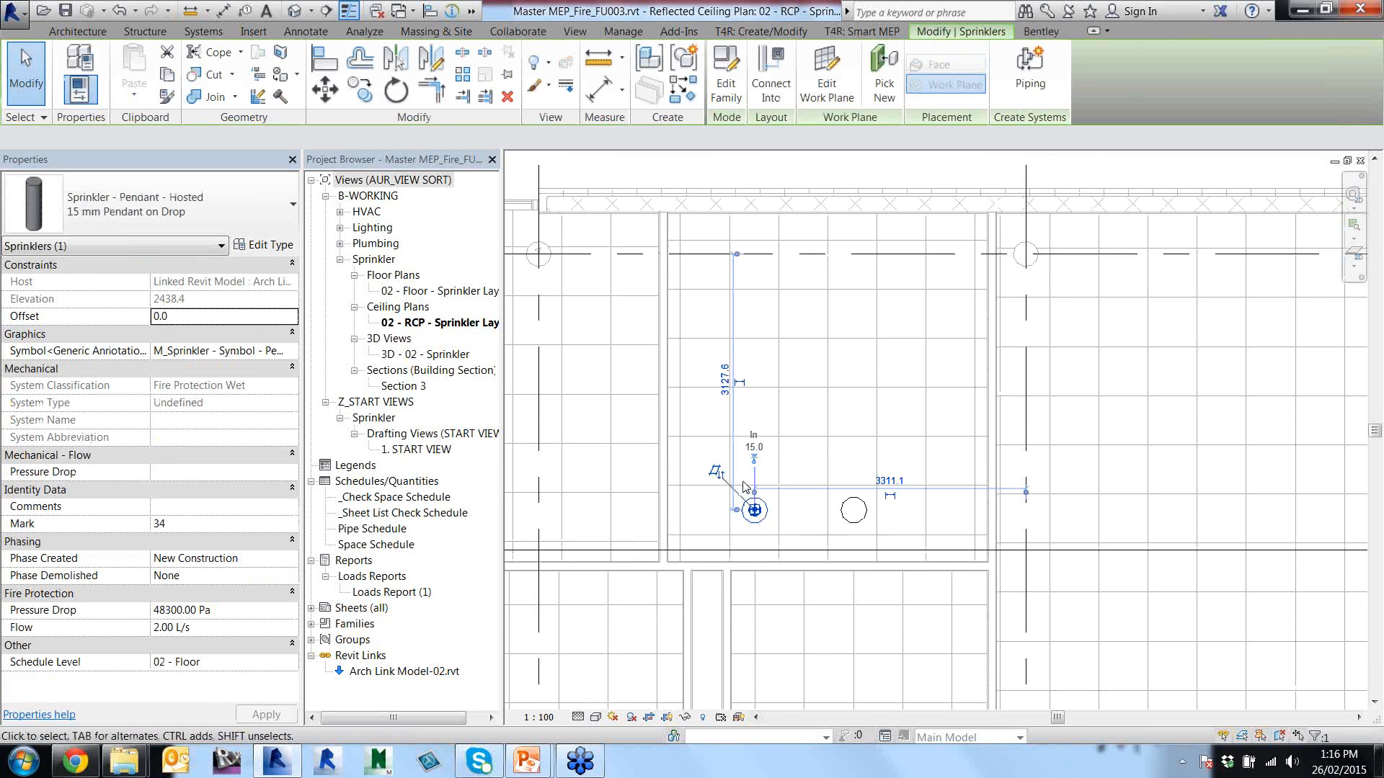
{"action": "left_click", "coordinate": [731, 475]}
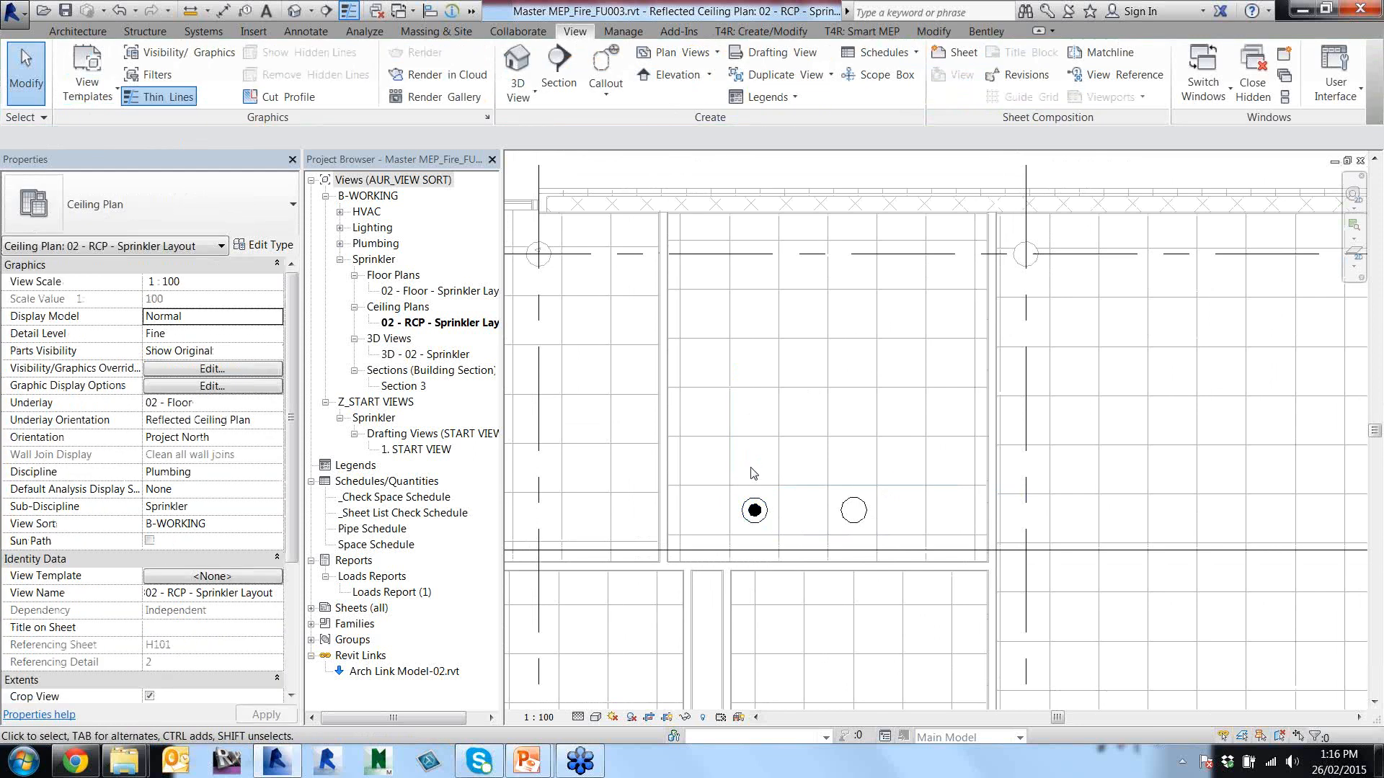
{"action": "middle_click_drag", "start_coordinate": [813, 498], "coordinate": [836, 462]}
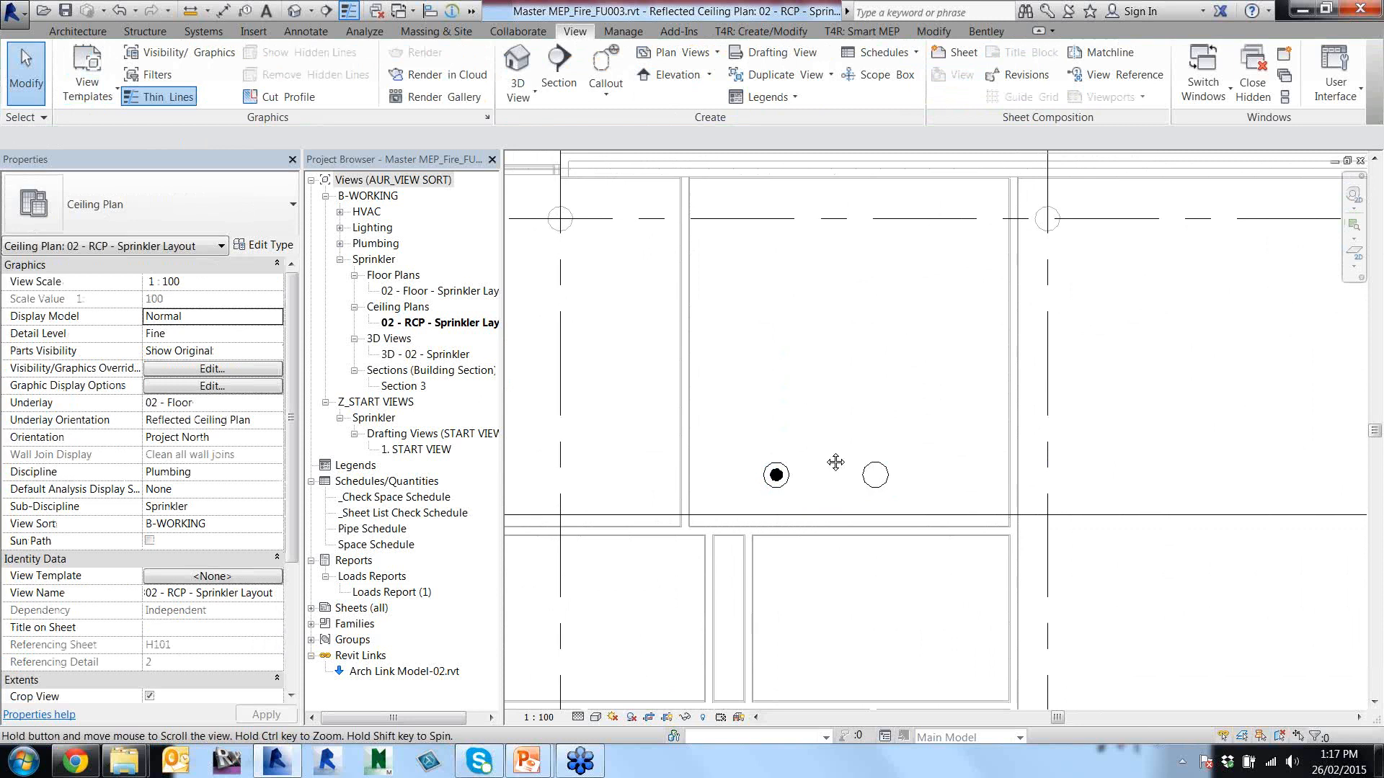
{"action": "scroll", "coordinate": [836, 462], "scroll_direction": "up", "scroll_amount": 2}
{"action": "left_click", "coordinate": [749, 456]}
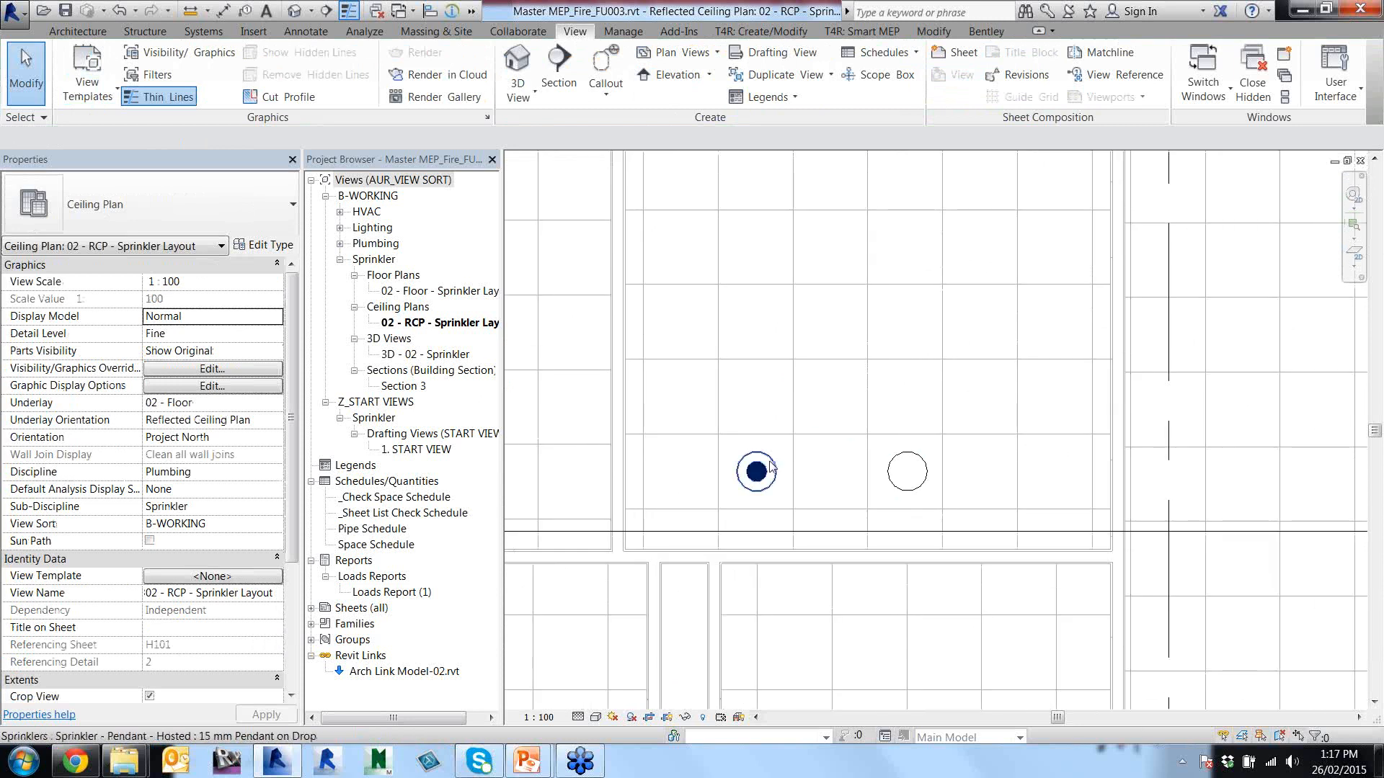
{"action": "left_click", "coordinate": [890, 469]}
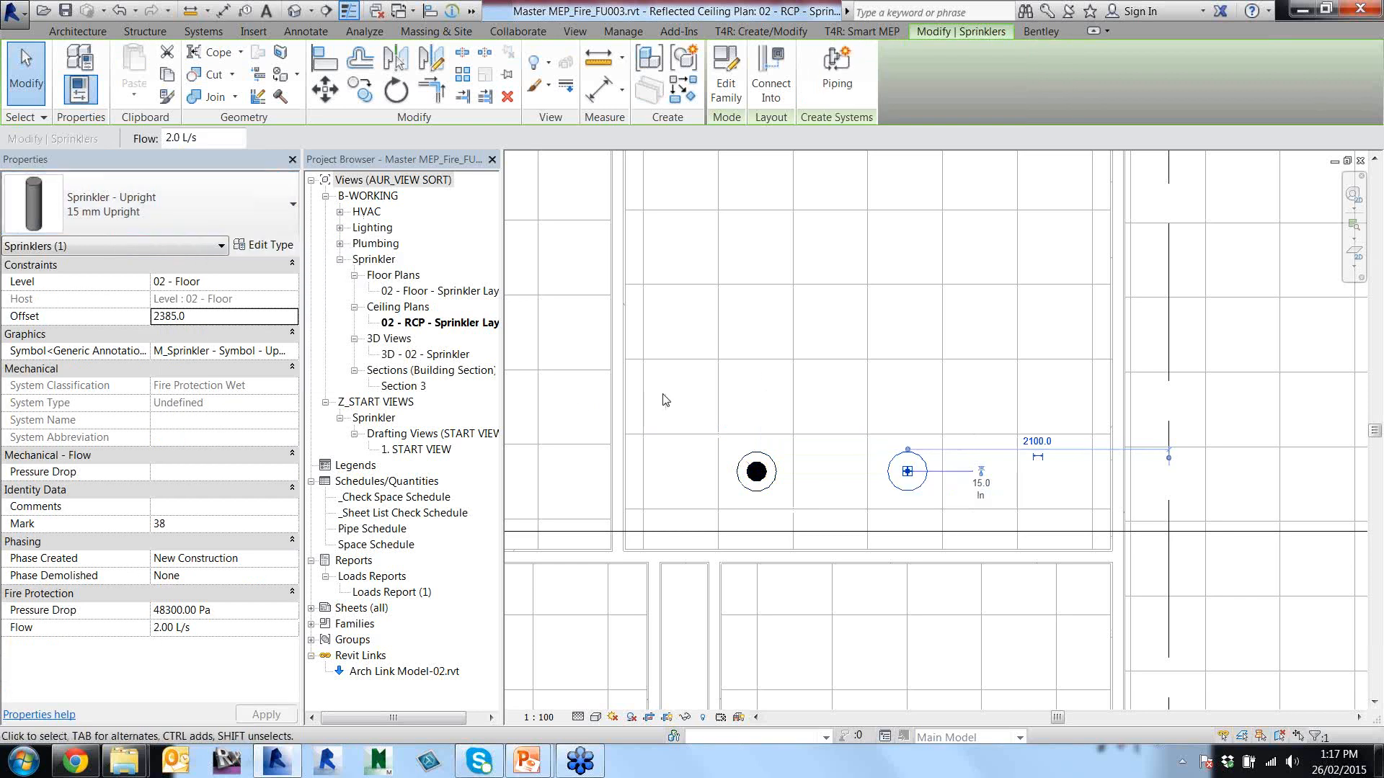
Open the hosted pendant sprinkler's family, examine the host setting in its category and parameters, and close it without changes.
{"action": "left_click", "coordinate": [745, 468]}
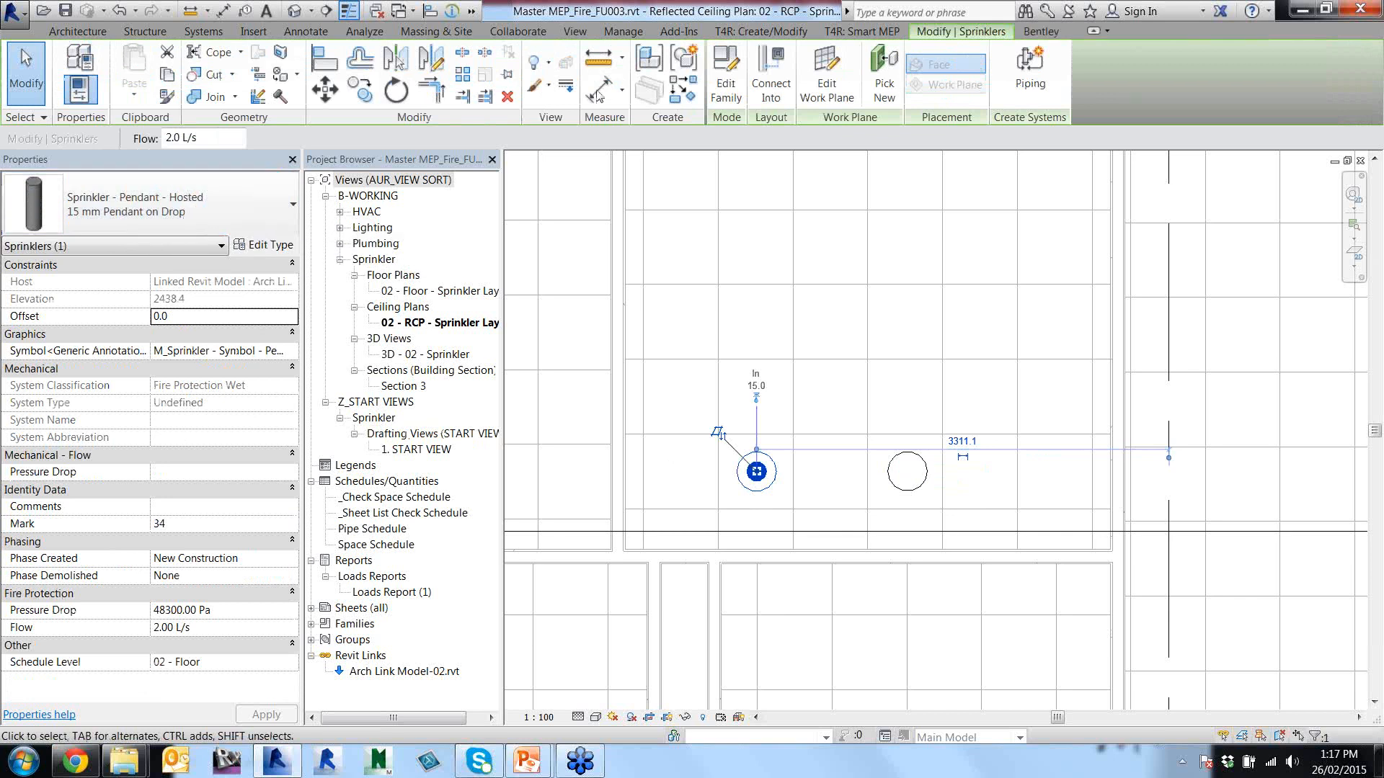
{"action": "left_click", "coordinate": [725, 99]}
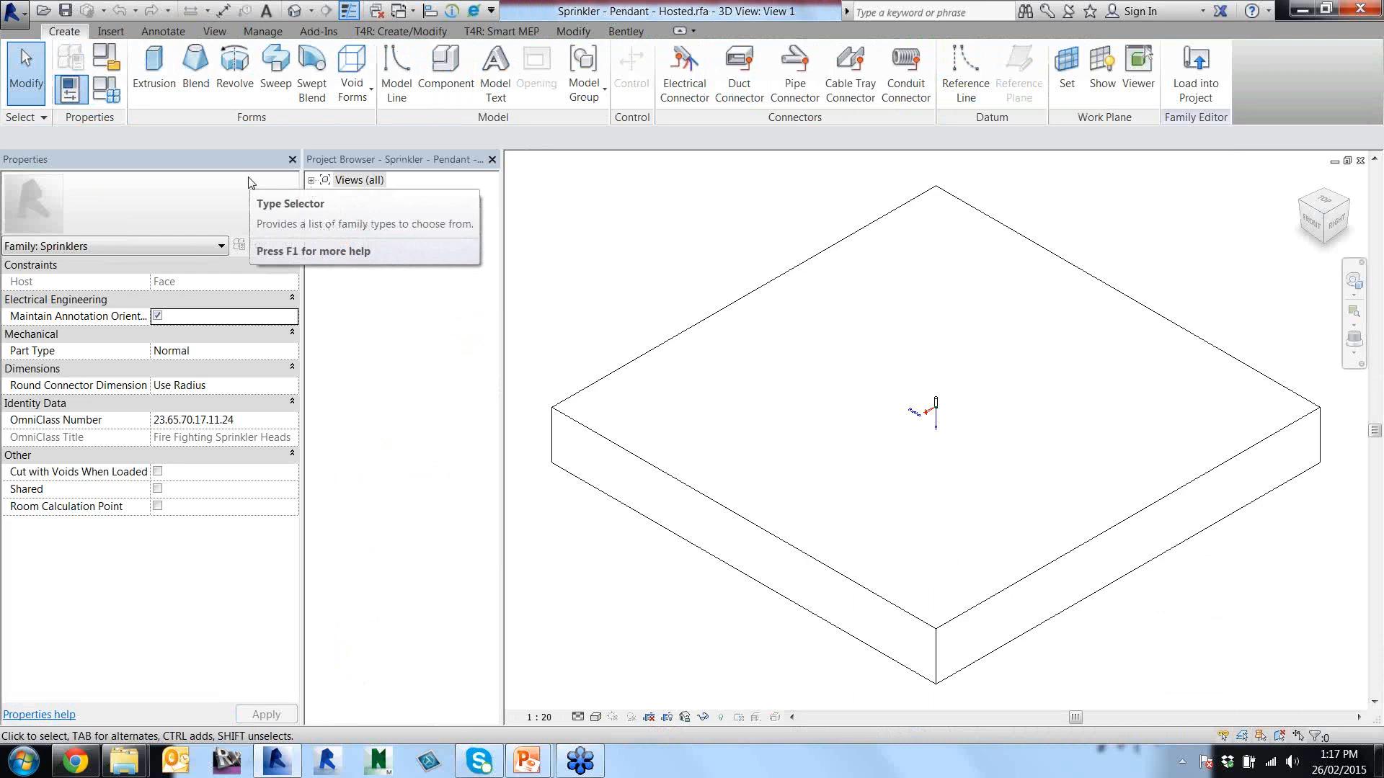
{"action": "left_click", "coordinate": [119, 60]}
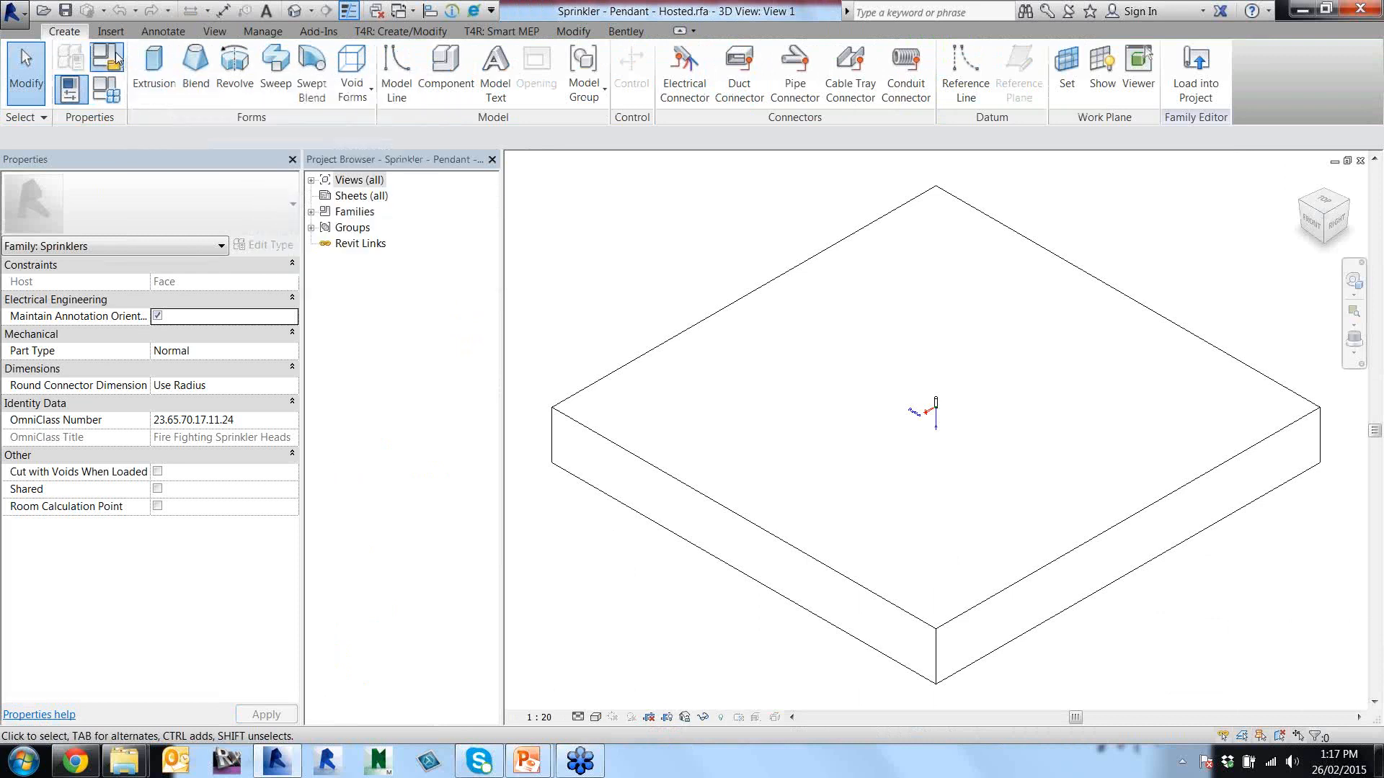
{"action": "left_click_drag", "start_coordinate": [672, 413], "coordinate": [676, 454]}
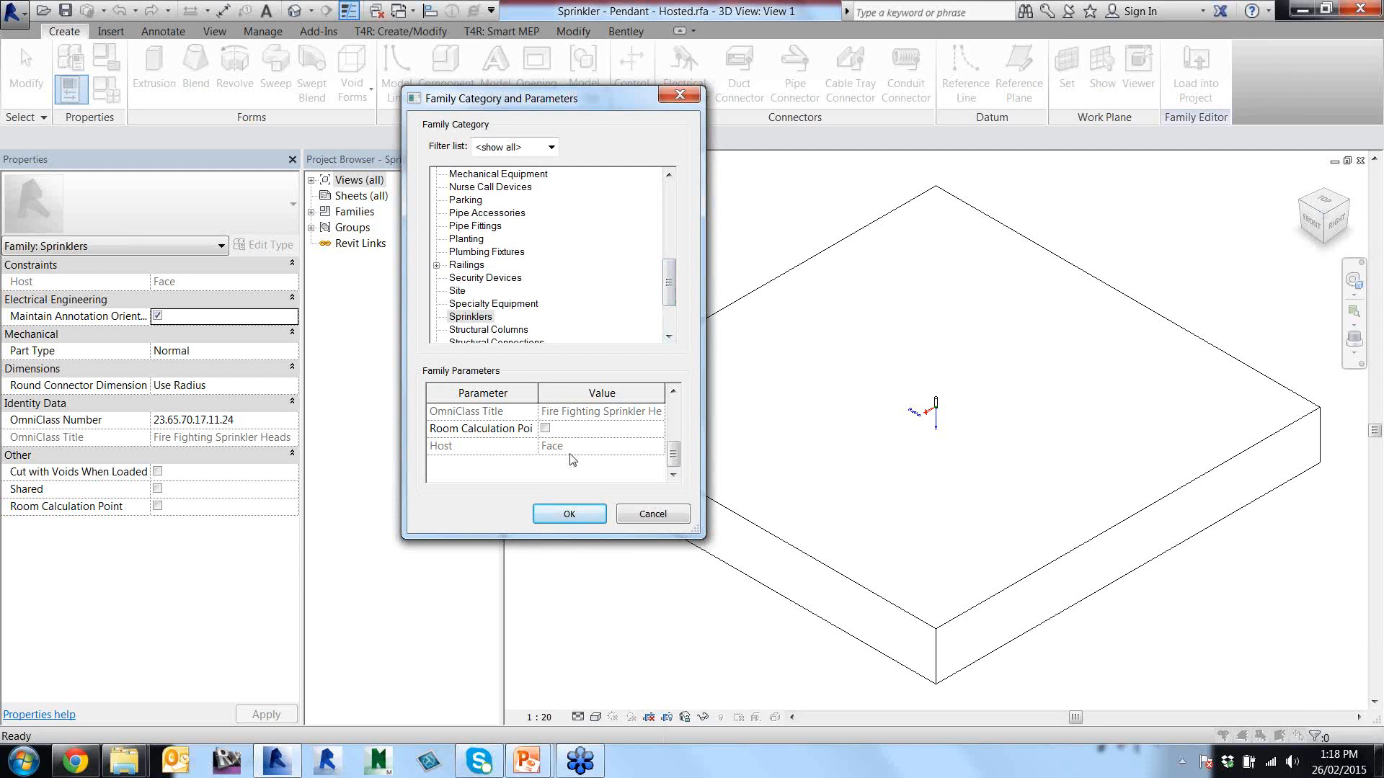
{"action": "left_click", "coordinate": [652, 514]}
{"action": "left_click", "coordinate": [1360, 161]}
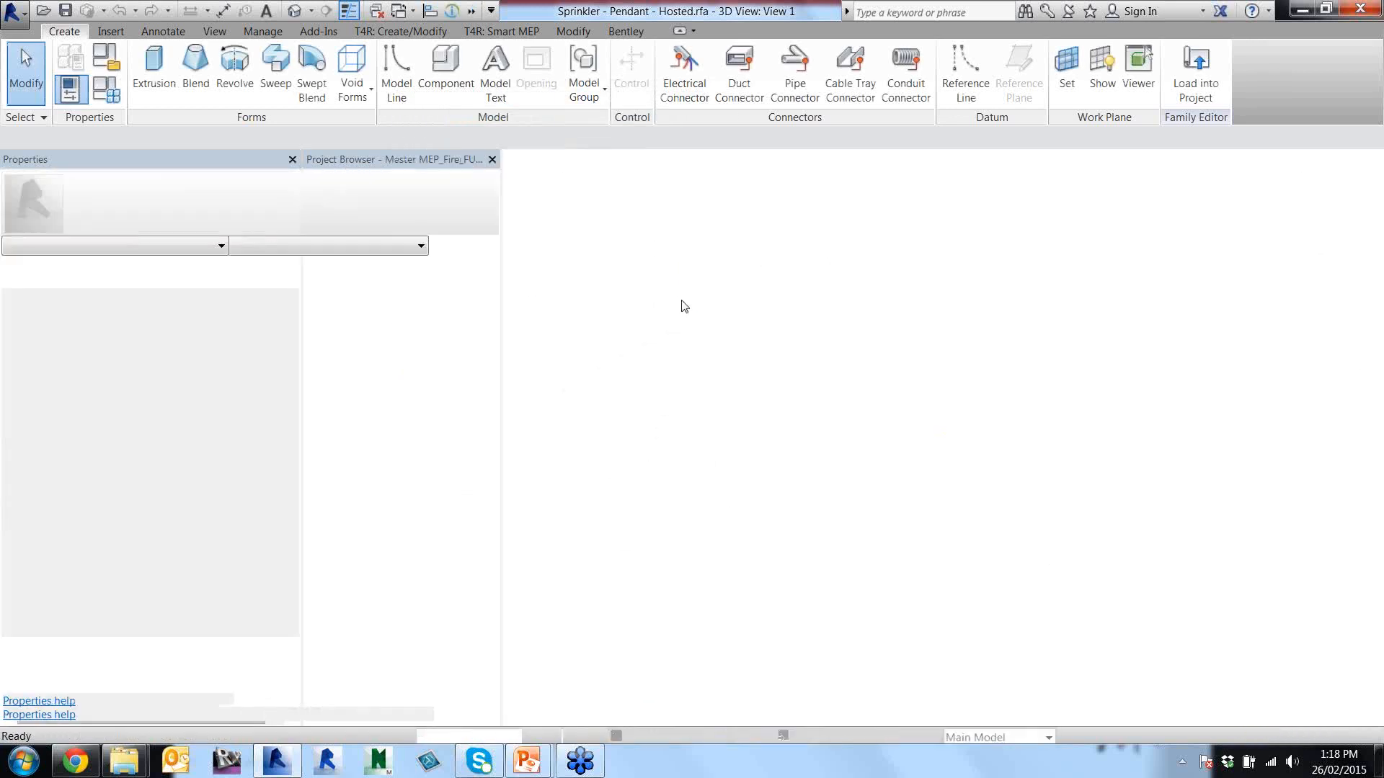
Open the upright sprinkler's family, examine its family types and its category and parameter settings, and close it without changes.
{"action": "left_click", "coordinate": [909, 454]}
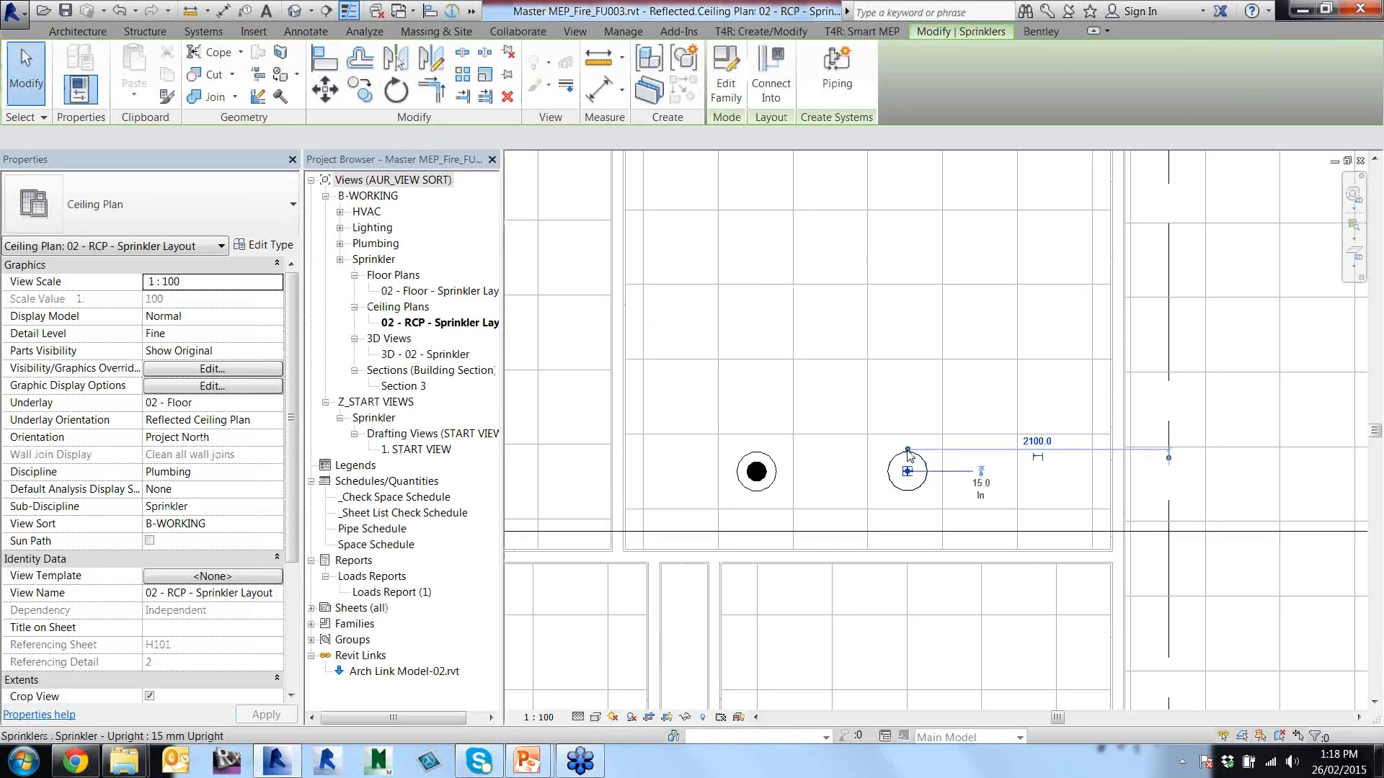
{"action": "left_click", "coordinate": [726, 79]}
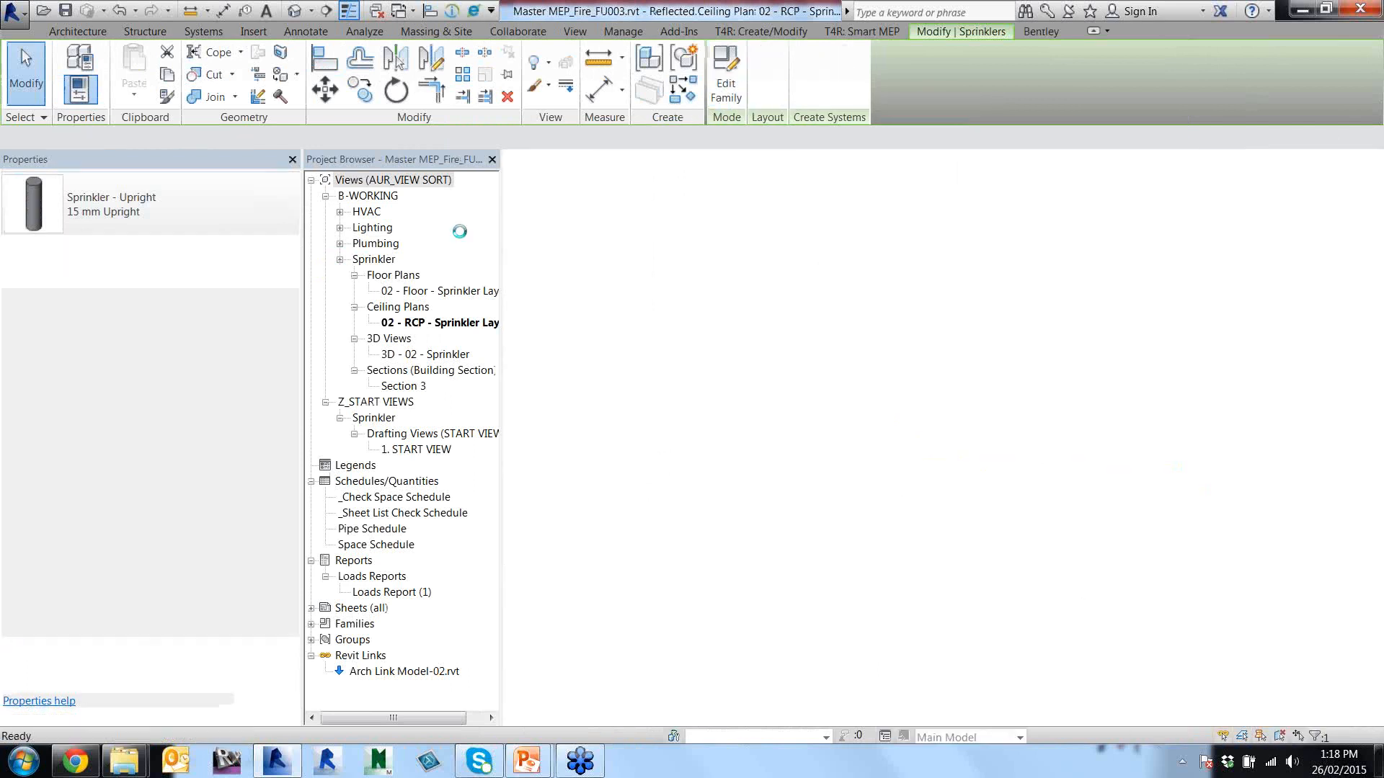
{"action": "left_click", "coordinate": [84, 95]}
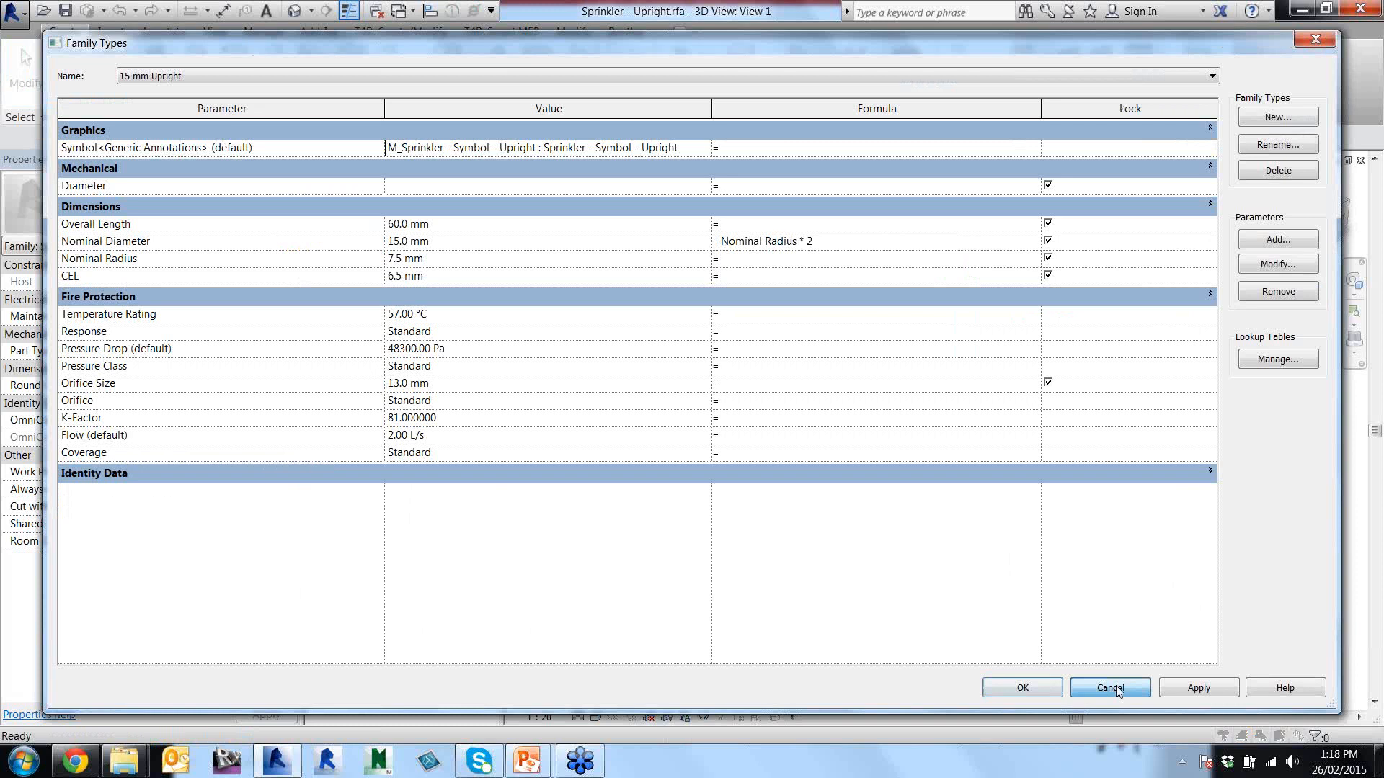
{"action": "left_click", "coordinate": [1115, 686]}
{"action": "left_click", "coordinate": [105, 57]}
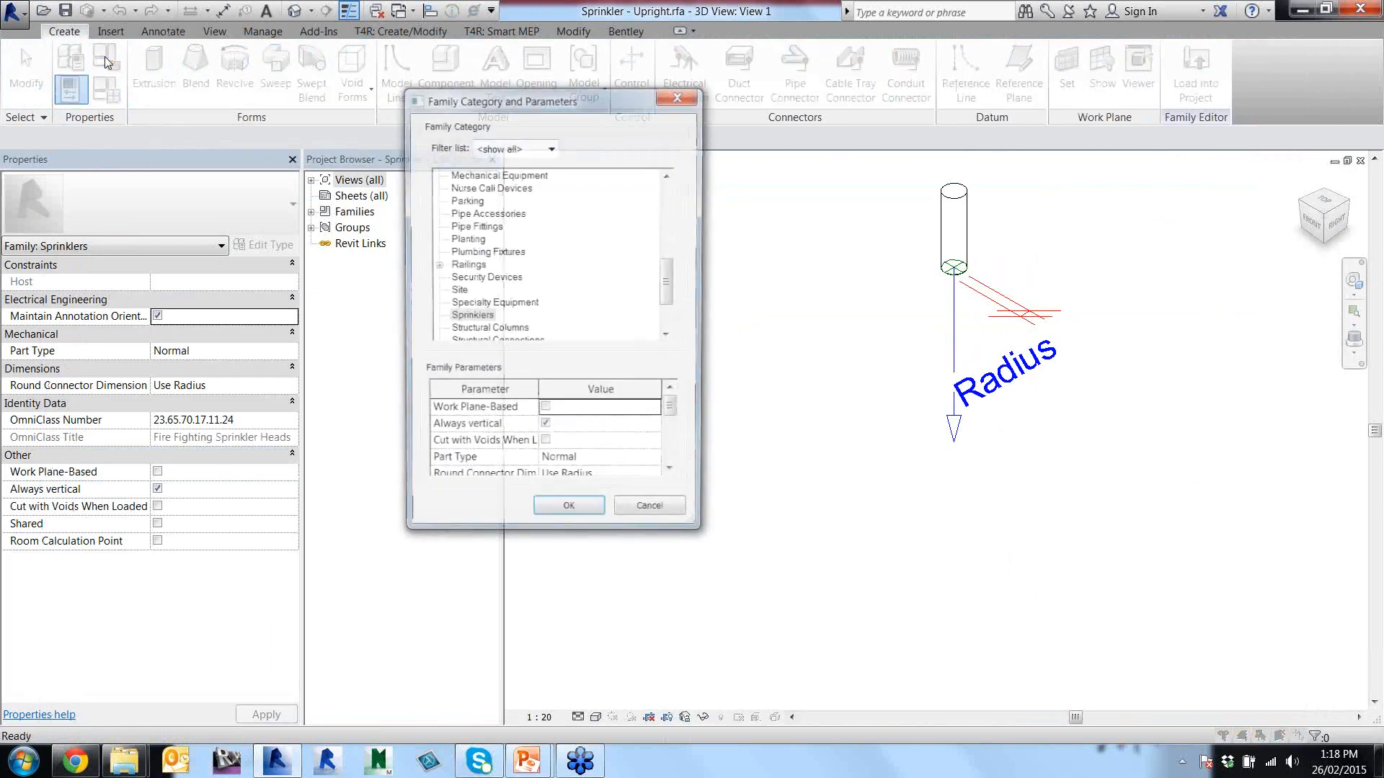
{"action": "scroll", "coordinate": [649, 461], "scroll_direction": "down", "scroll_amount": 3}
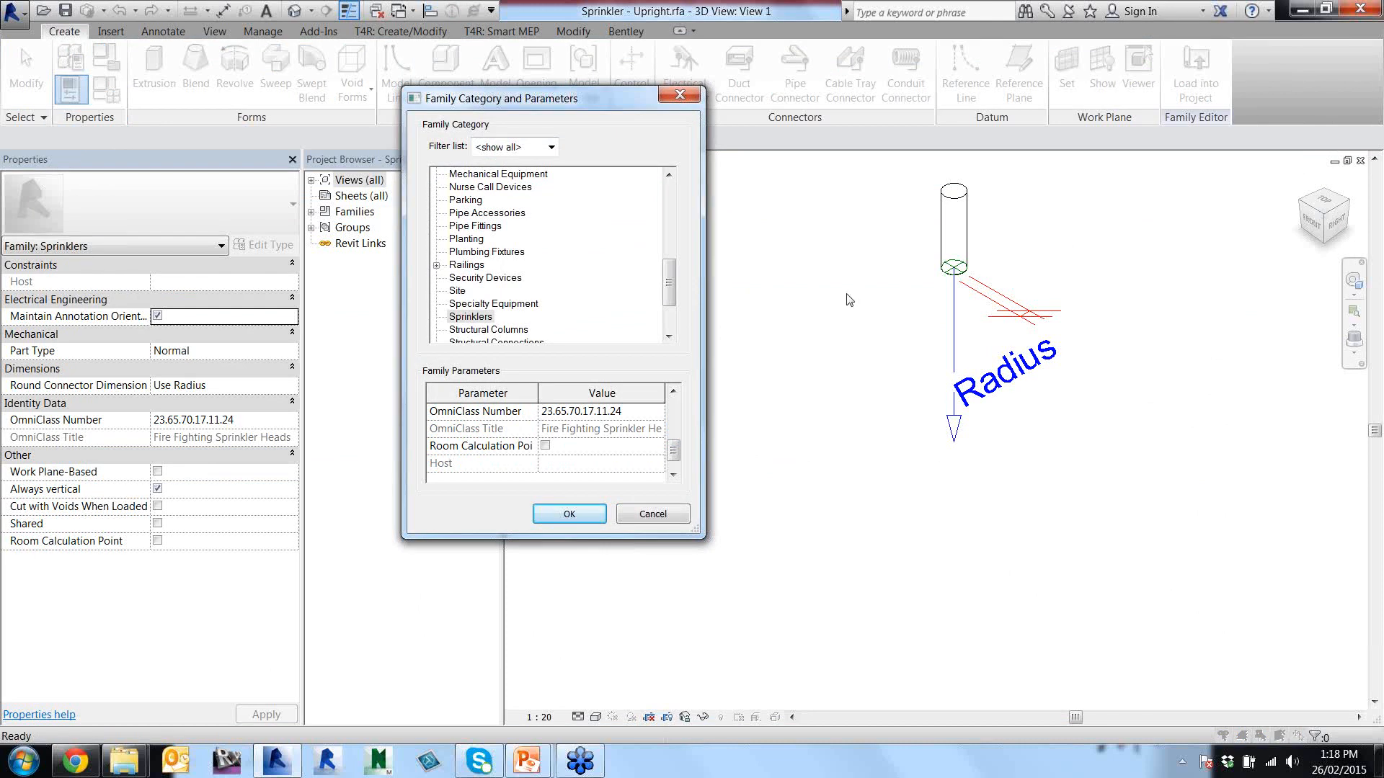
{"action": "left_click", "coordinate": [664, 523]}
{"action": "left_click", "coordinate": [1358, 163]}
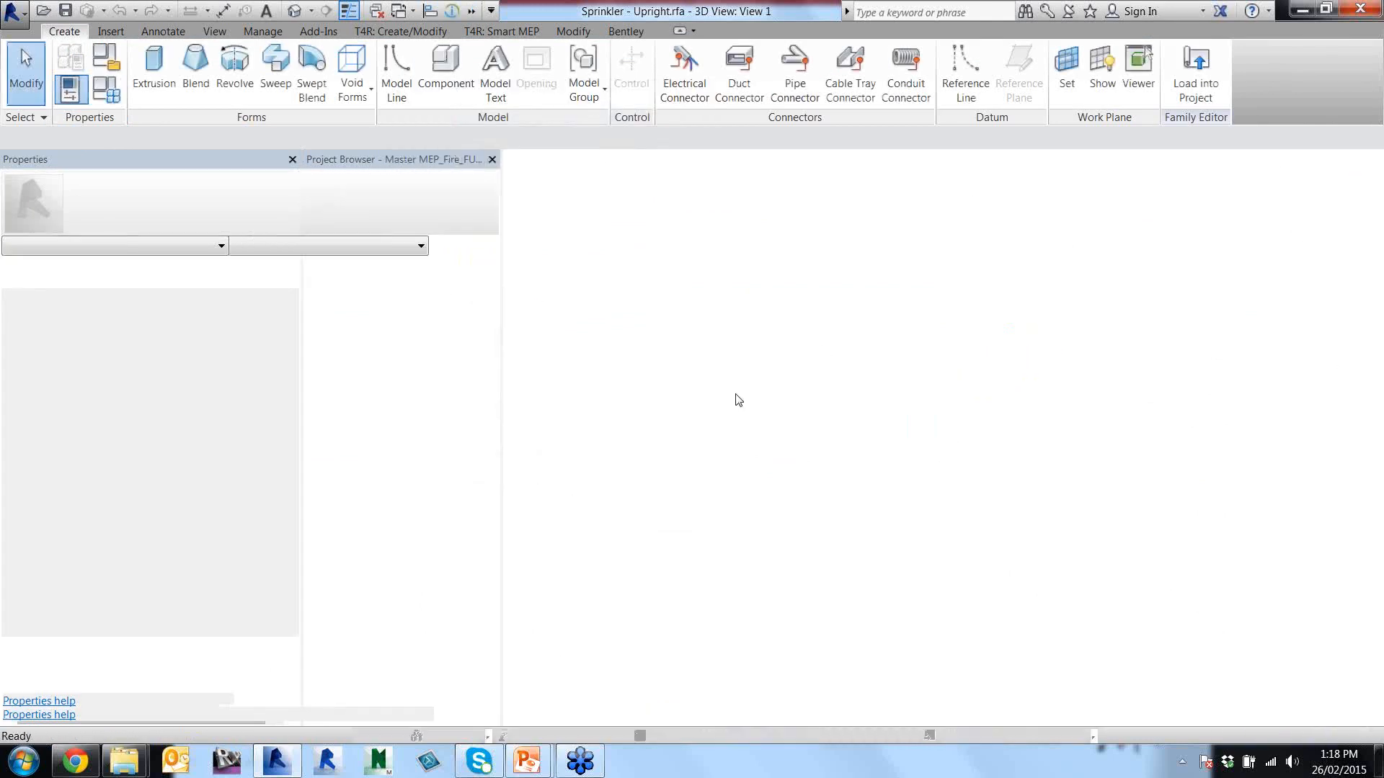
Examine the host and offset of the hosted pendant sprinkler, and the level and offset of the upright sprinkler in the ceiling plan.
{"action": "left_click", "coordinate": [755, 457]}
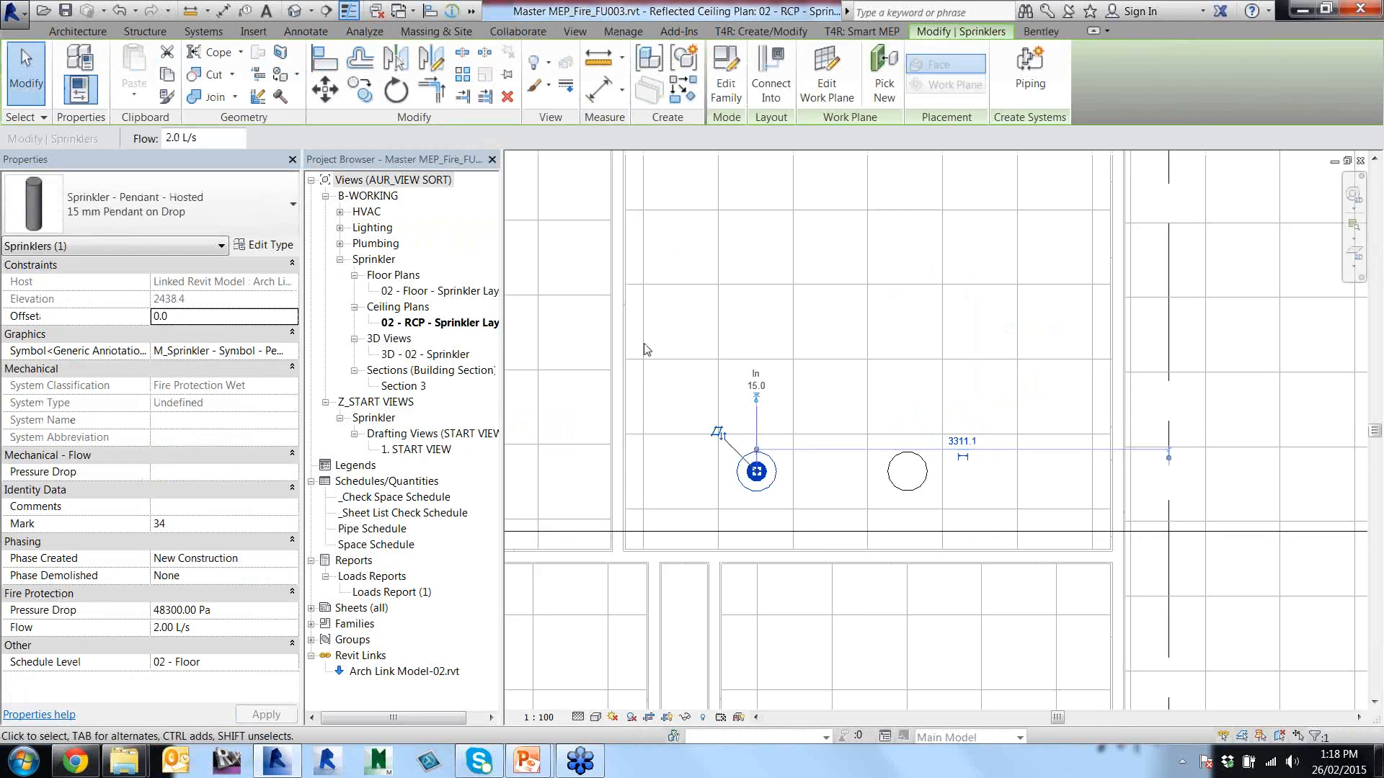
{"action": "scroll", "coordinate": [646, 350], "scroll_direction": "down", "scroll_amount": 2}
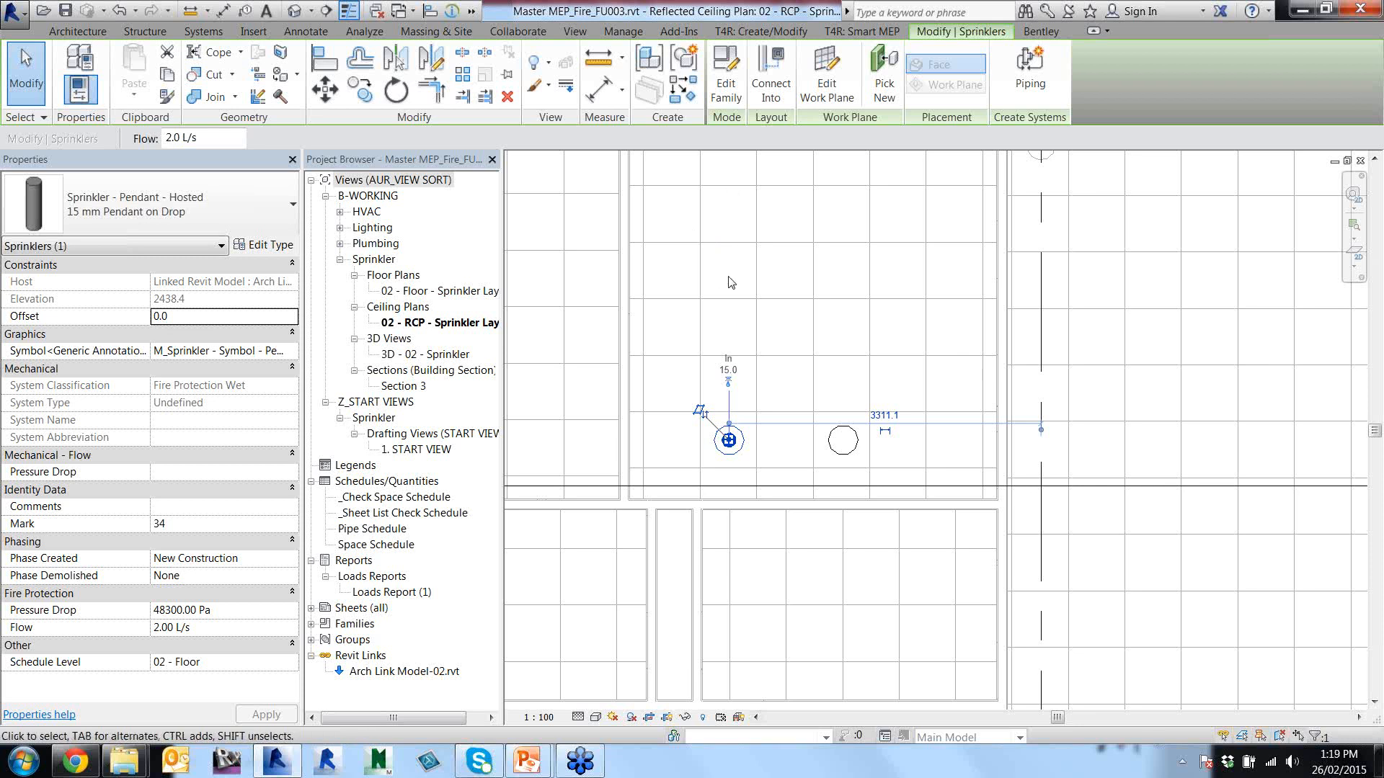
{"action": "key", "text": "Escape"}
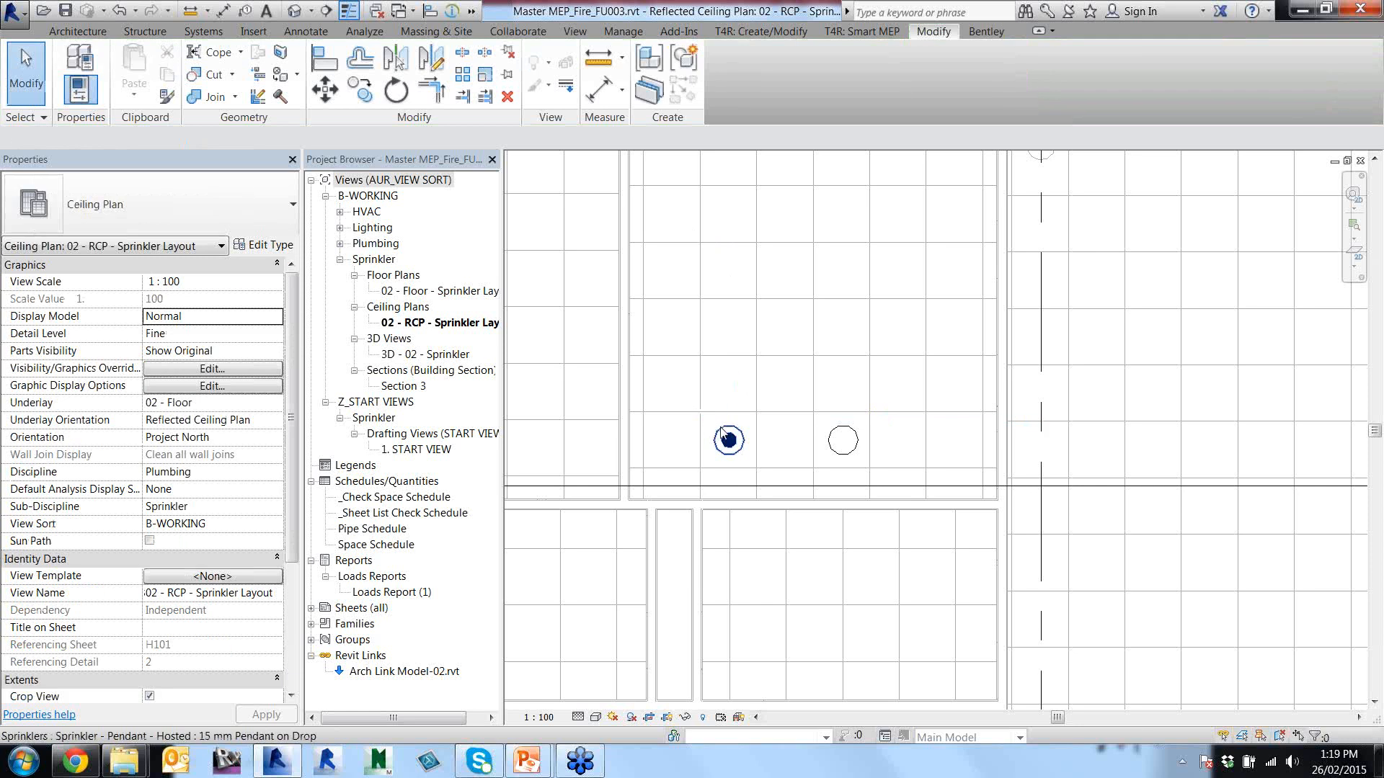
{"action": "left_click", "coordinate": [723, 434]}
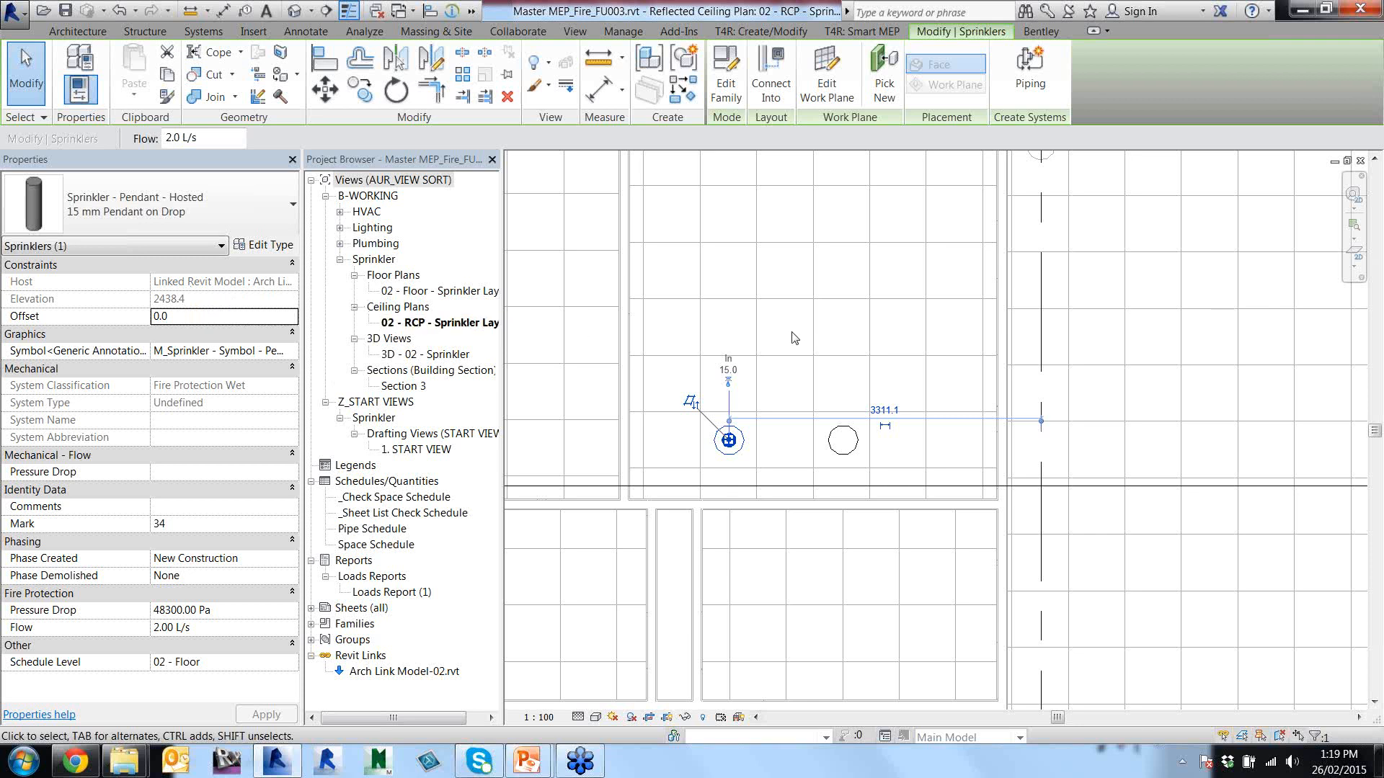
{"action": "left_click", "coordinate": [795, 375]}
{"action": "left_click", "coordinate": [843, 438]}
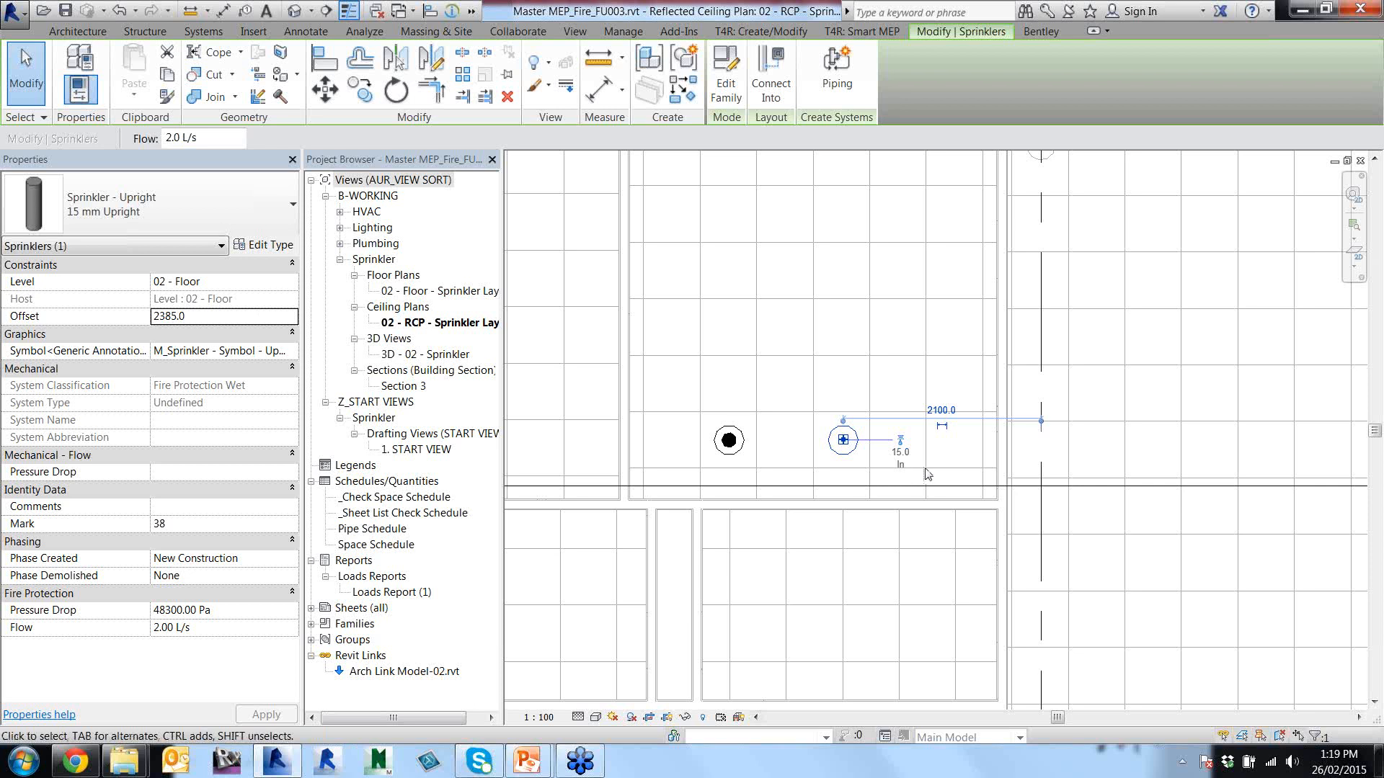
{"action": "left_click", "coordinate": [155, 318]}
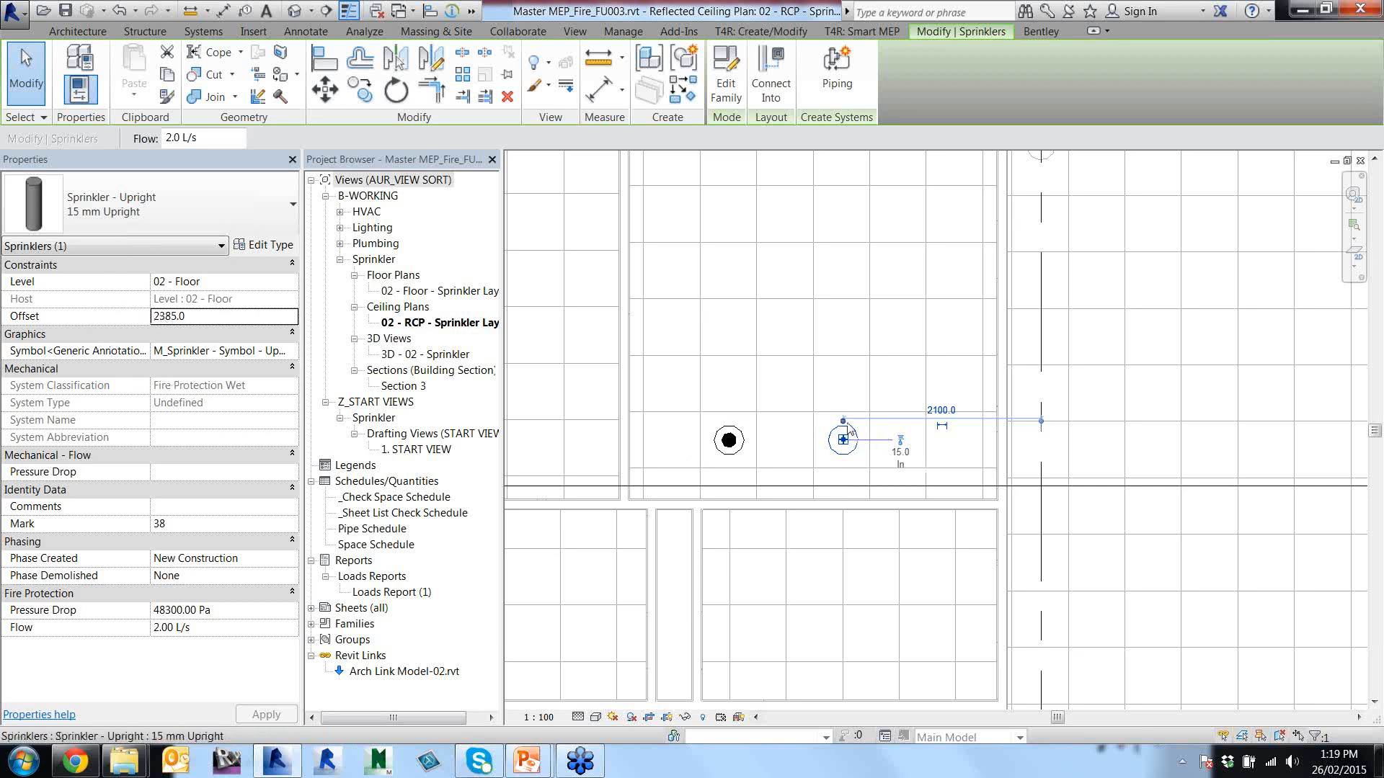
{"action": "left_click", "coordinate": [814, 405]}
Open Section 3 from its section marker near grid 1 and locate the two sprinklers below the ceiling.
{"action": "scroll", "coordinate": [807, 402], "scroll_direction": "down", "scroll_amount": 5}
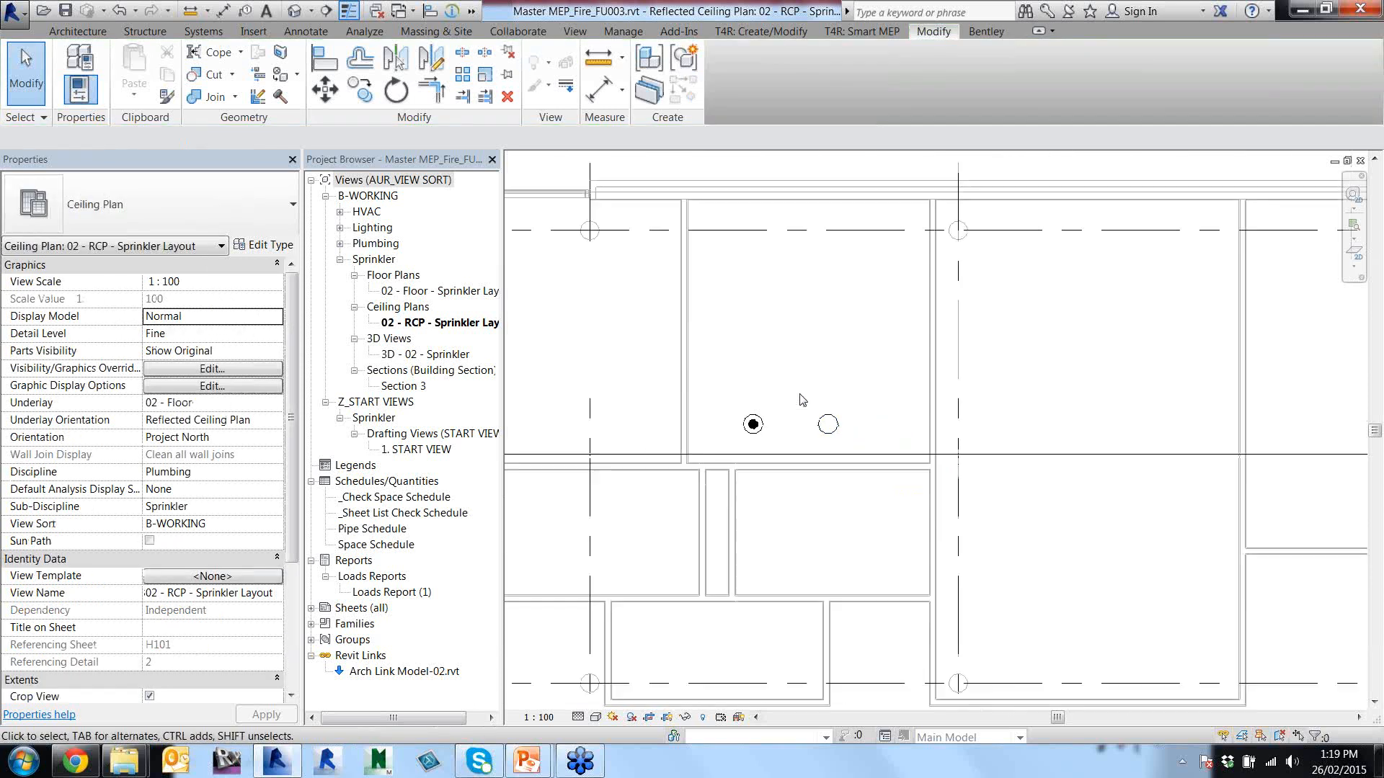
{"action": "middle_click_drag", "start_coordinate": [798, 399], "coordinate": [995, 401]}
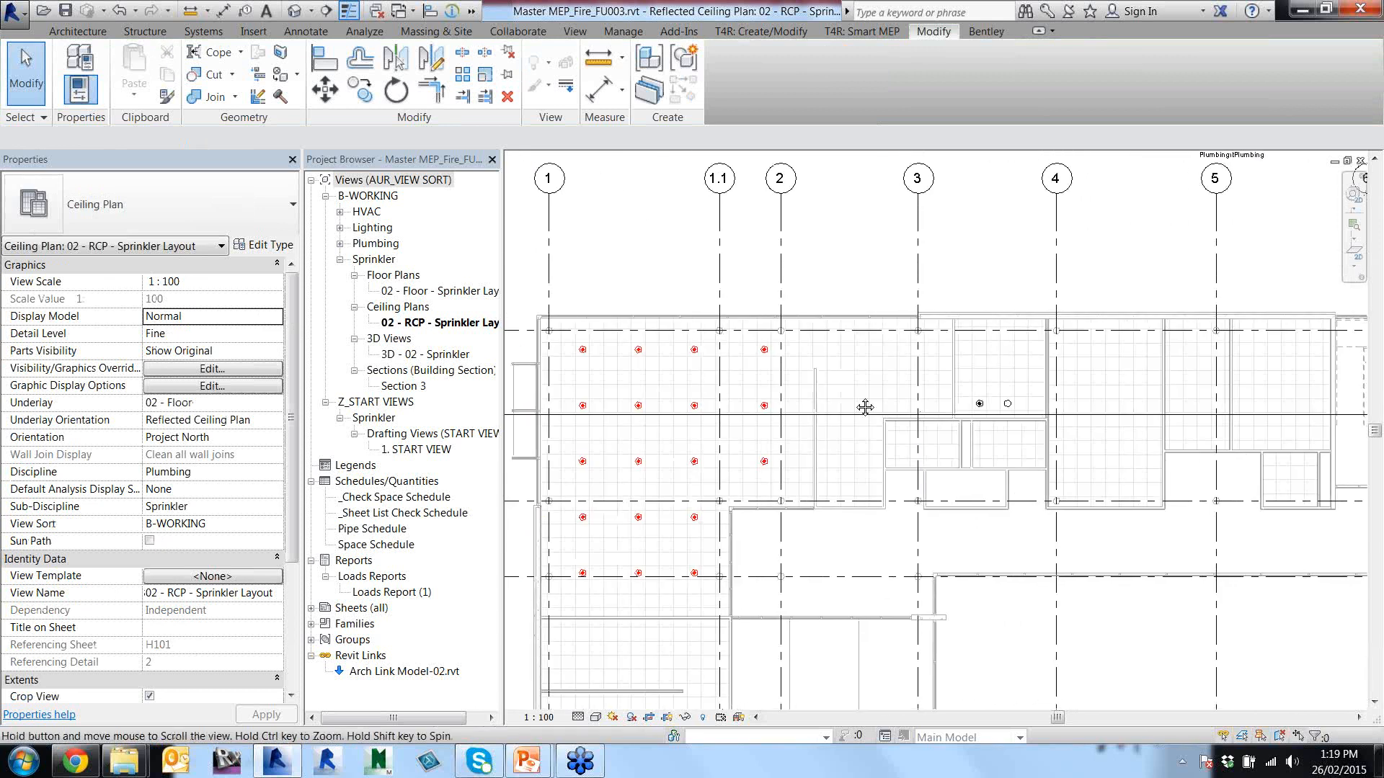
{"action": "middle_click_drag", "start_coordinate": [432, 397], "coordinate": [582, 395]}
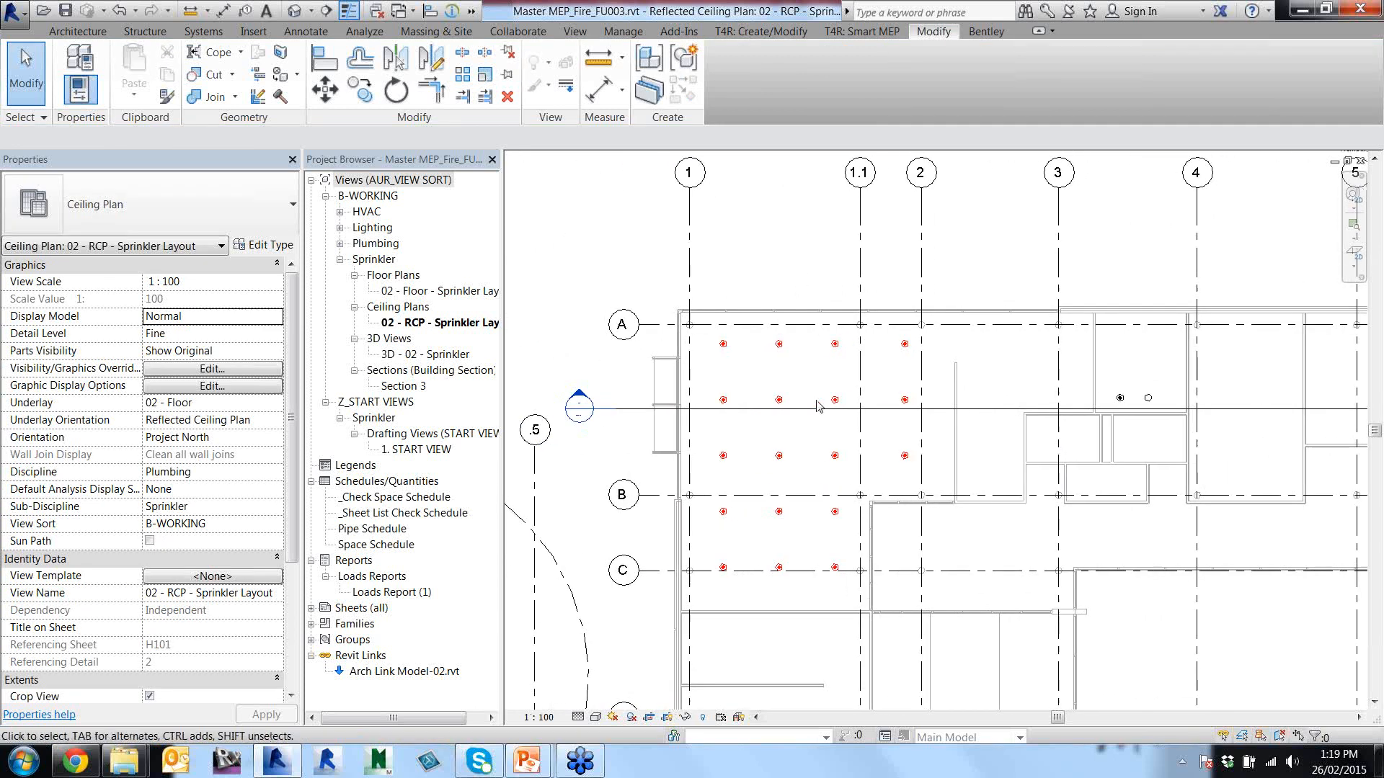
{"action": "double_click", "coordinate": [581, 398]}
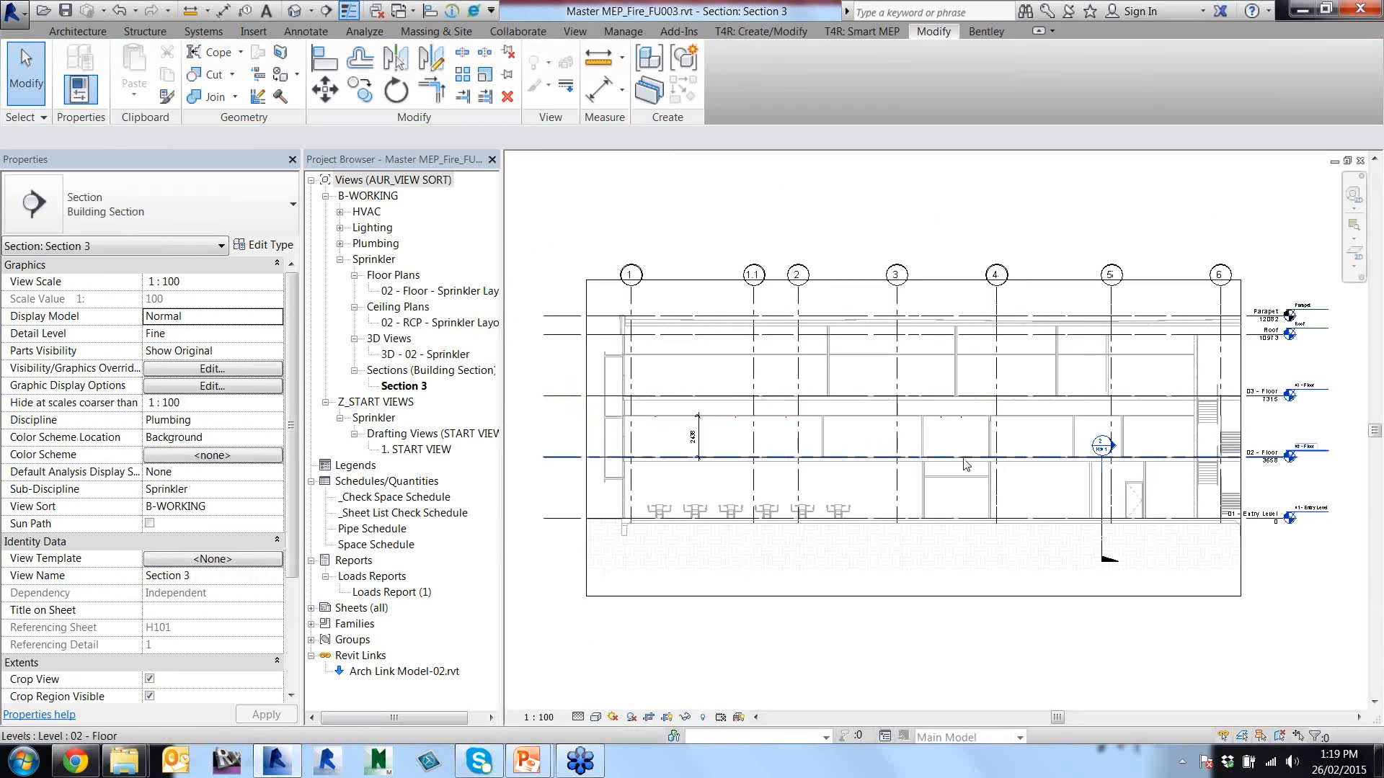
{"action": "scroll", "coordinate": [965, 465], "scroll_direction": "up", "scroll_amount": 6}
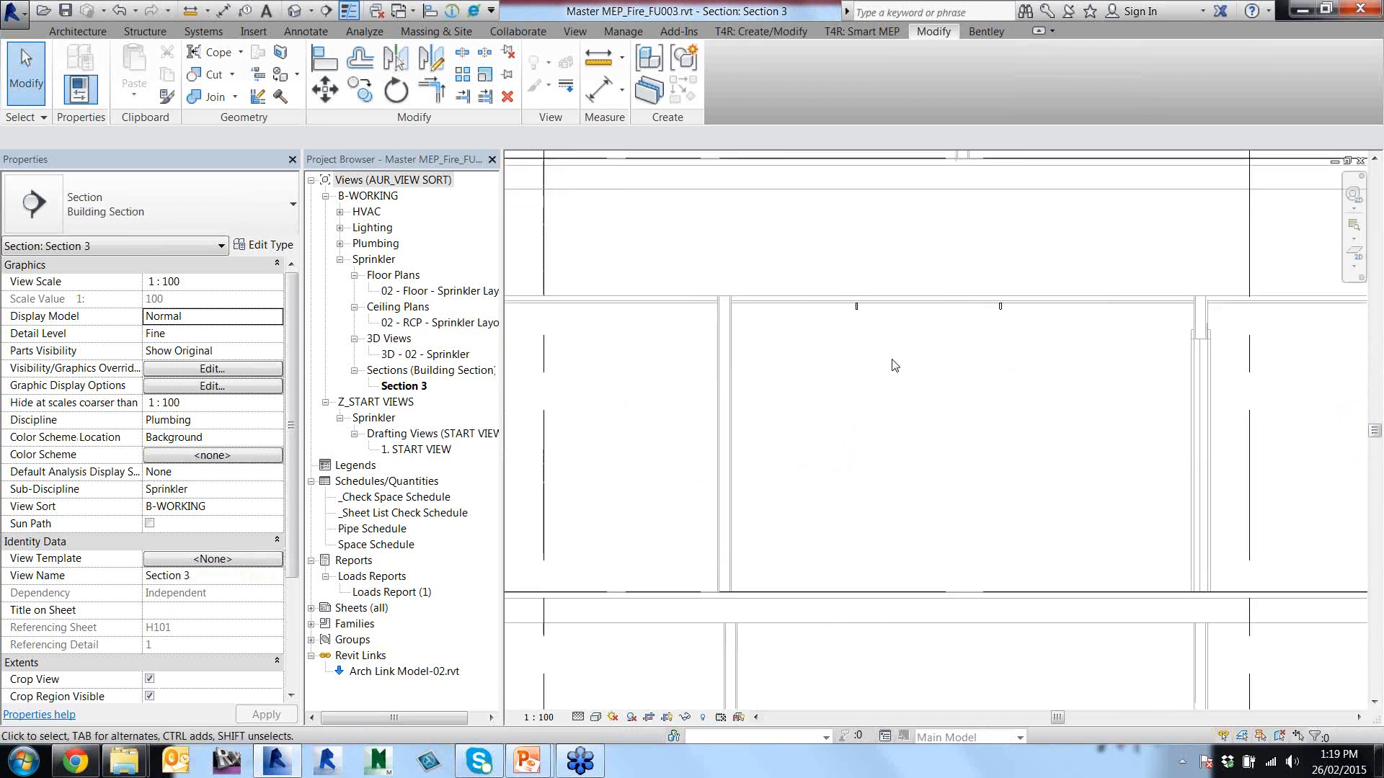
{"action": "scroll", "coordinate": [894, 365], "scroll_direction": "up", "scroll_amount": 2}
{"action": "scroll", "coordinate": [725, 384], "scroll_direction": "down", "scroll_amount": 2}
Examine the 02 - Floor level line below the sprinklers and its elevation at the level head.
{"action": "left_click", "coordinate": [943, 602]}
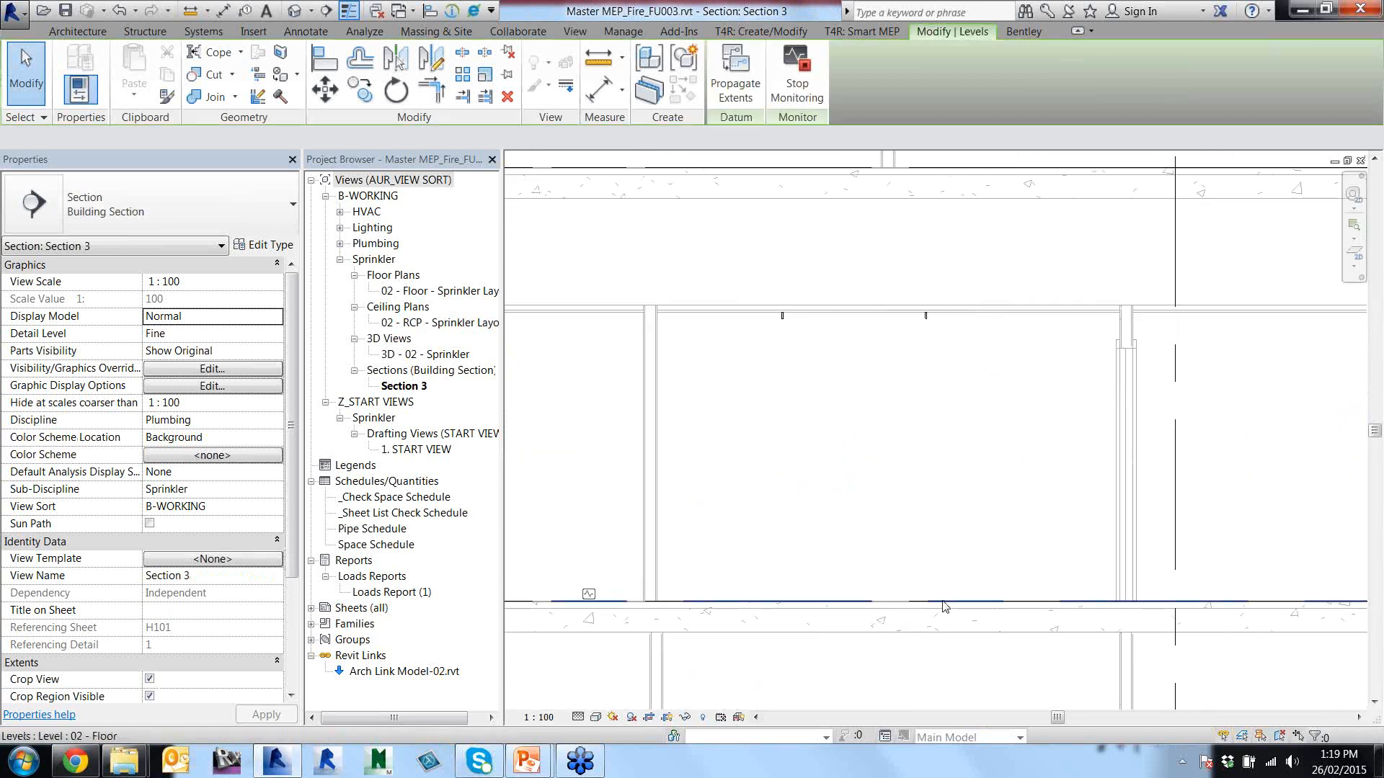
{"action": "scroll", "coordinate": [880, 566], "scroll_direction": "down", "scroll_amount": 3}
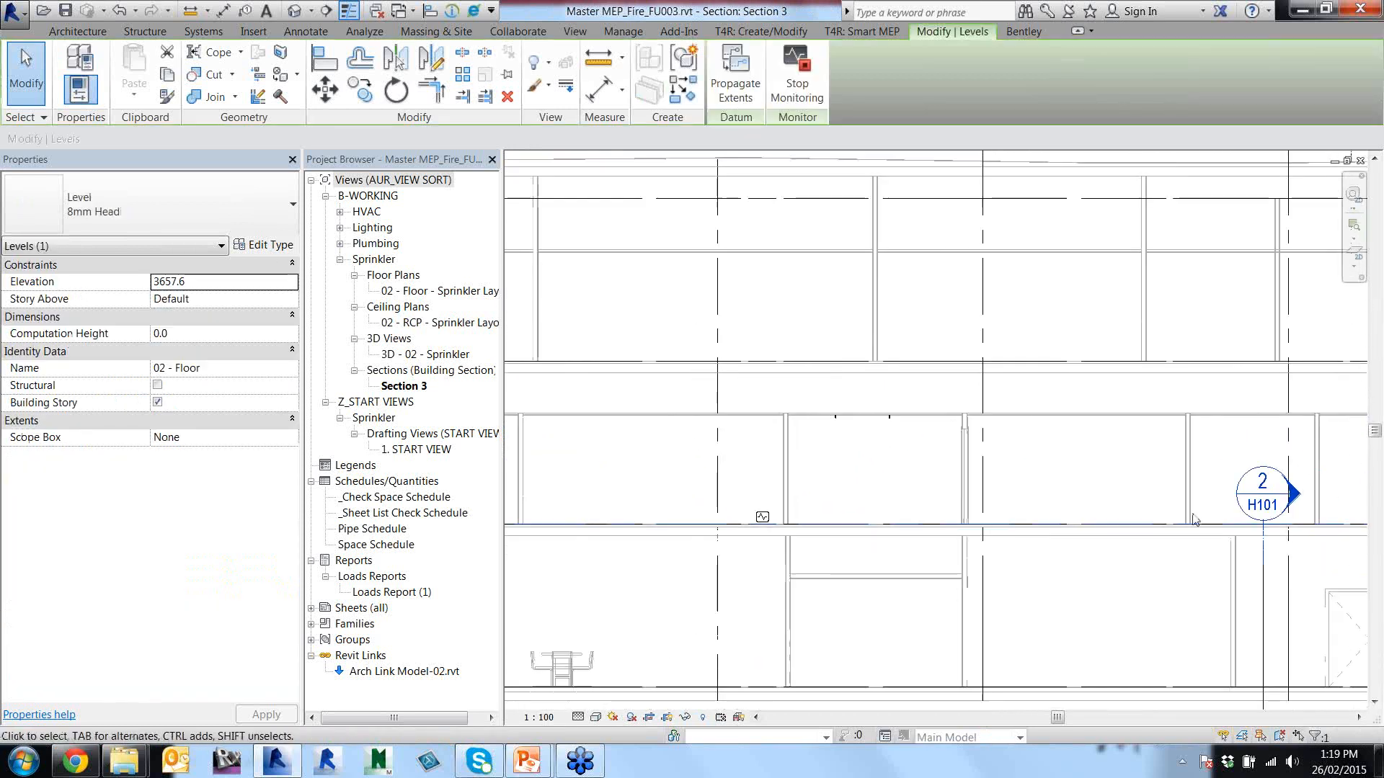
{"action": "middle_click_drag", "start_coordinate": [1193, 519], "coordinate": [1044, 439]}
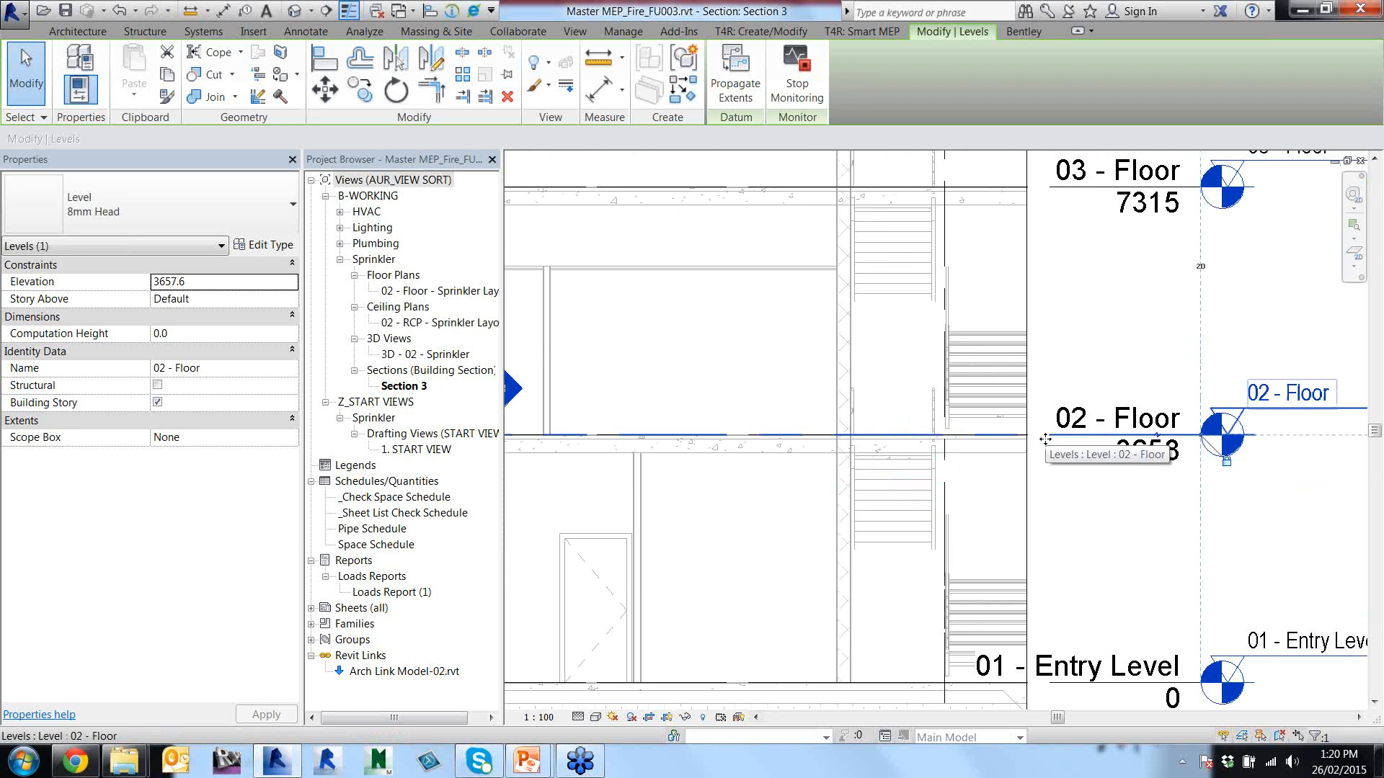
{"action": "scroll", "coordinate": [1045, 438], "scroll_direction": "down", "scroll_amount": 2}
{"action": "middle_click_drag", "start_coordinate": [504, 470], "coordinate": [897, 485]}
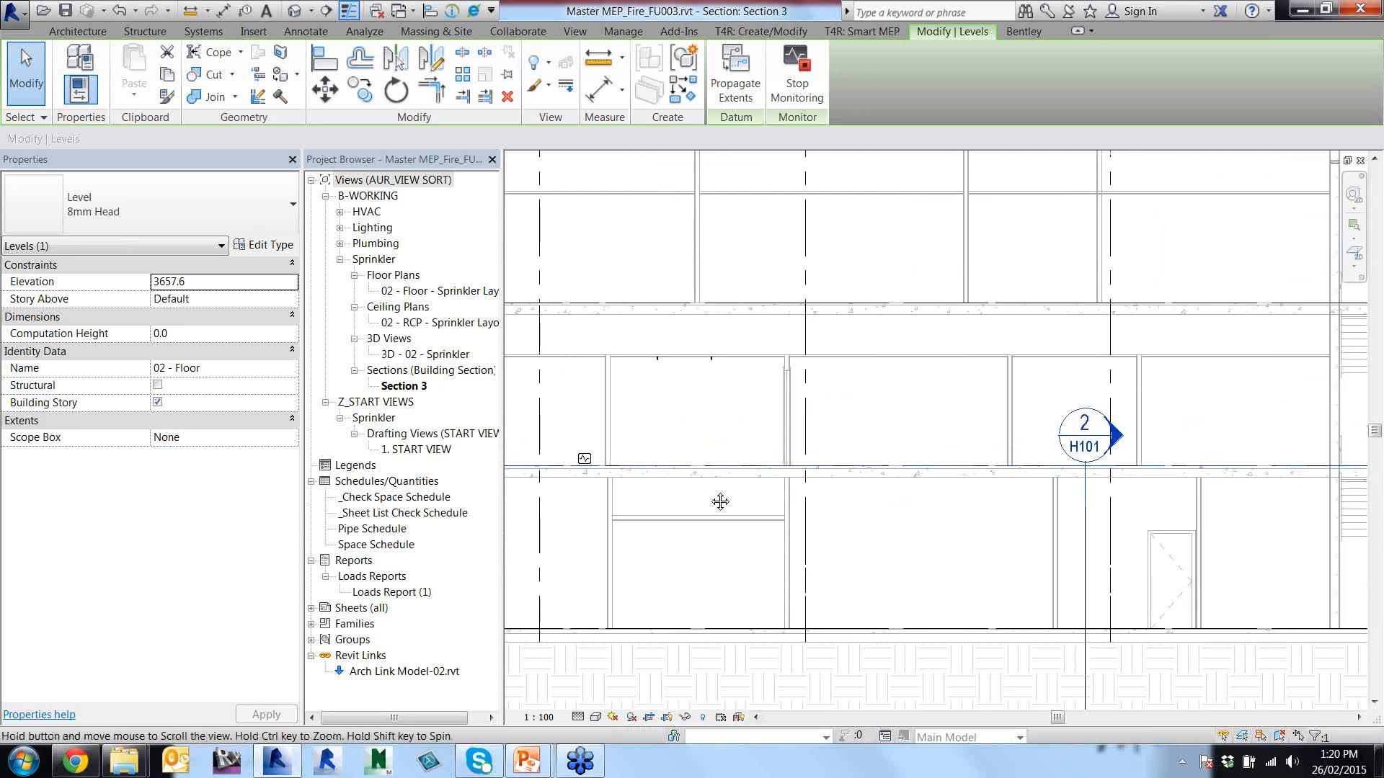
{"action": "middle_click_drag", "start_coordinate": [721, 502], "coordinate": [892, 460]}
Check the offset and host properties of the pendant sprinkler and the upright sprinkler in the section.
{"action": "scroll", "coordinate": [892, 461], "scroll_direction": "up", "scroll_amount": 5}
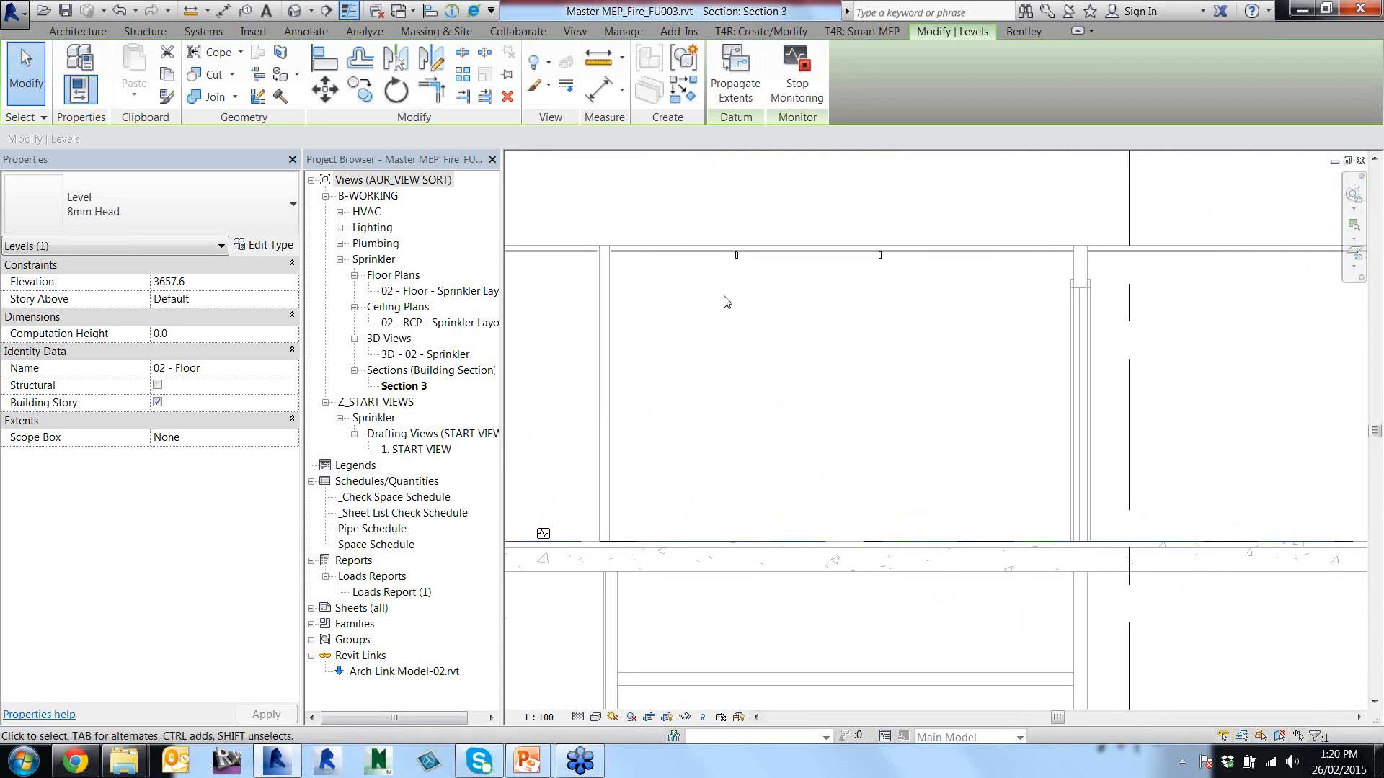
{"action": "left_click", "coordinate": [736, 257]}
{"action": "left_click", "coordinate": [736, 255]}
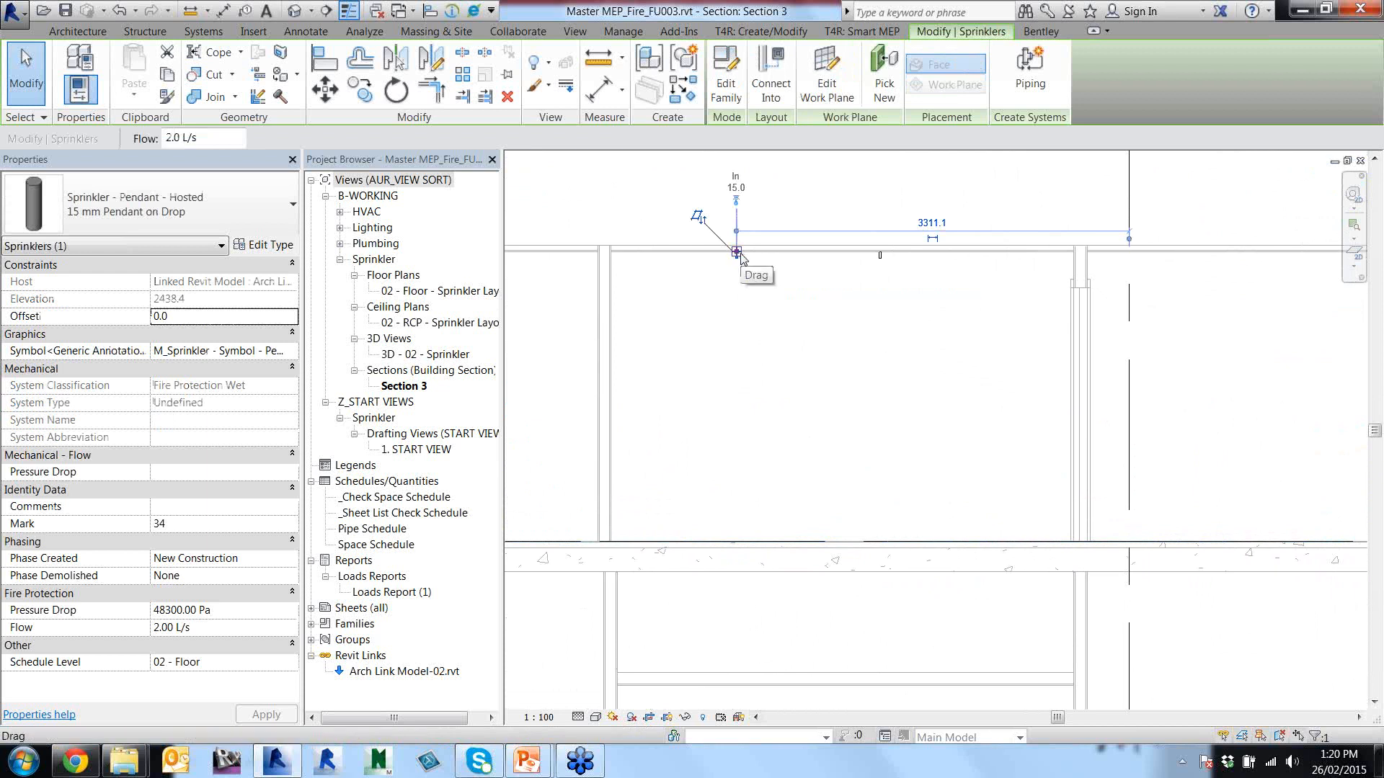
{"action": "left_click", "coordinate": [880, 256]}
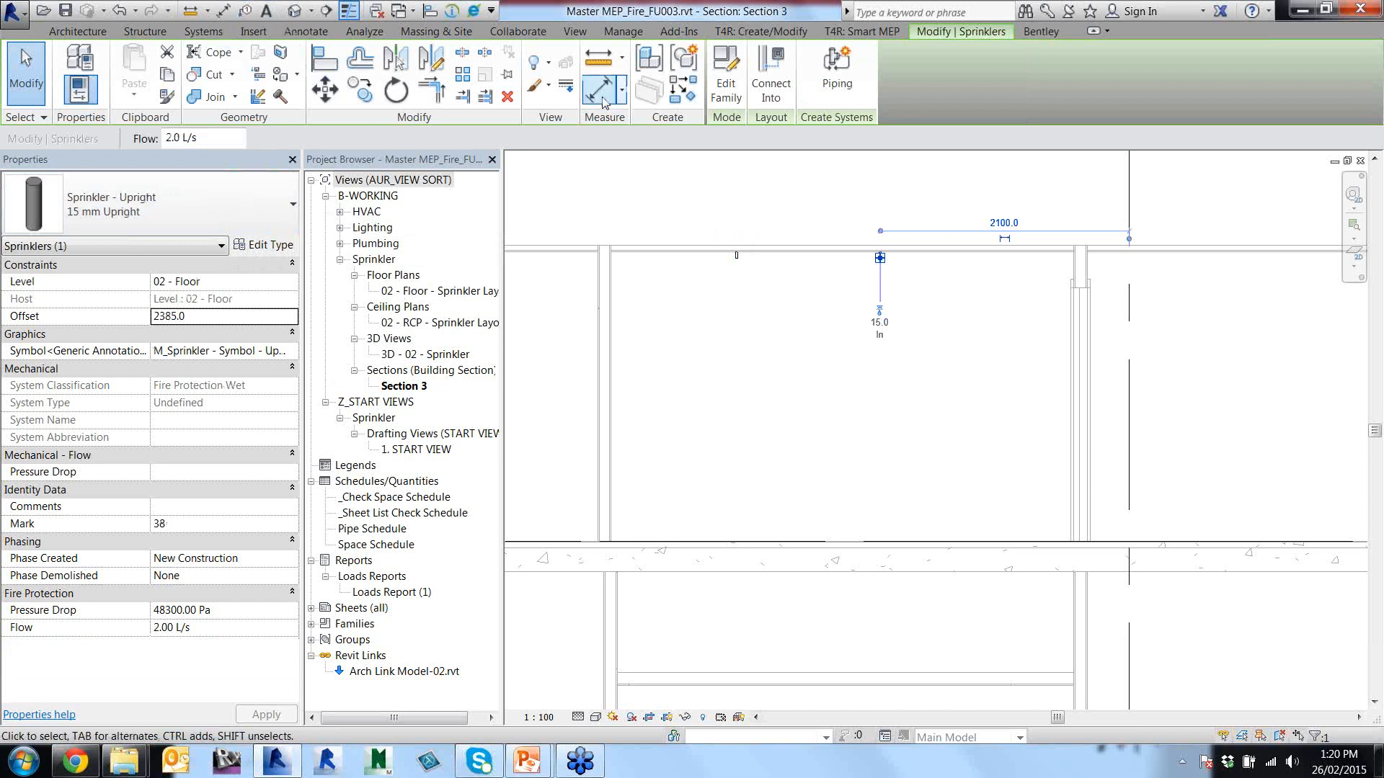
Measure the vertical distance from the 02 - Floor level up to the ceiling beside the upright sprinkler.
{"action": "left_click", "coordinate": [598, 58]}
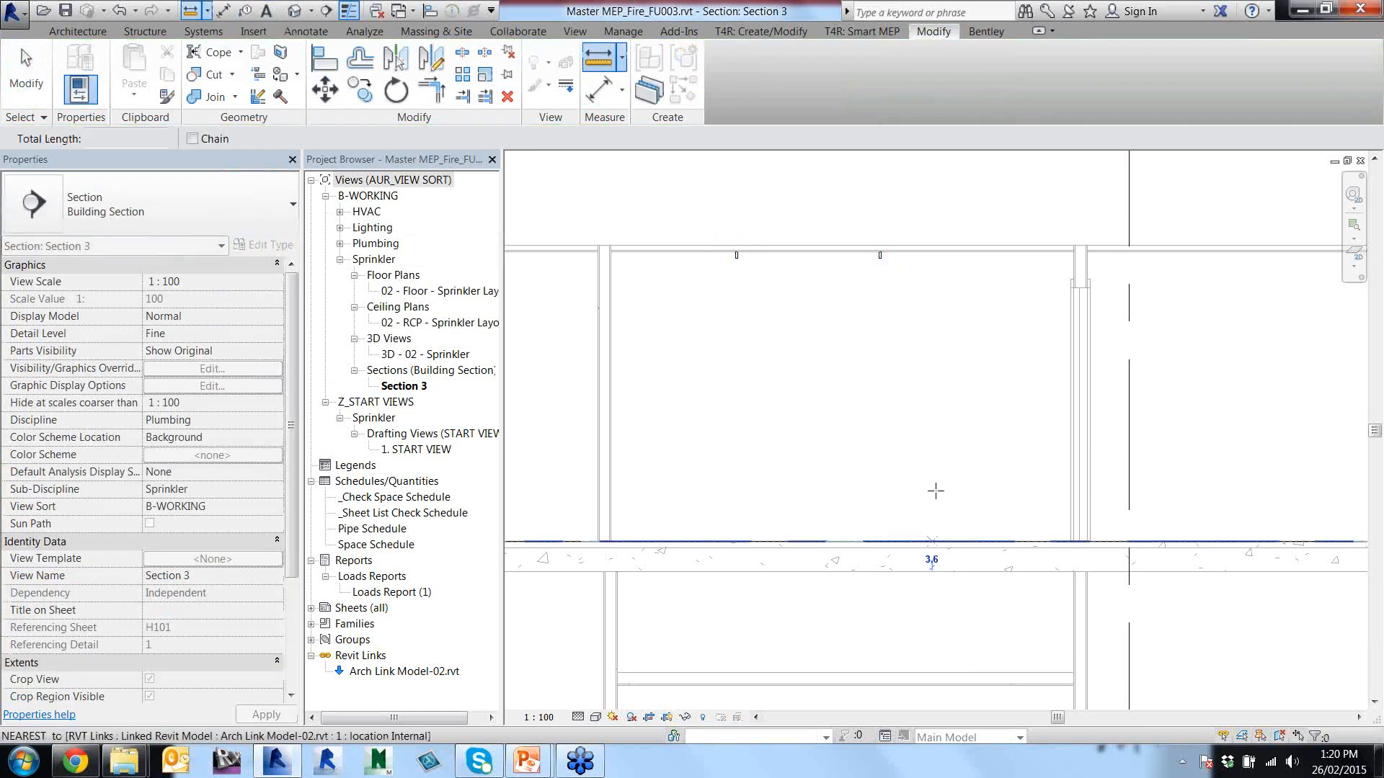
{"action": "left_click", "coordinate": [932, 541]}
{"action": "left_click", "coordinate": [933, 253]}
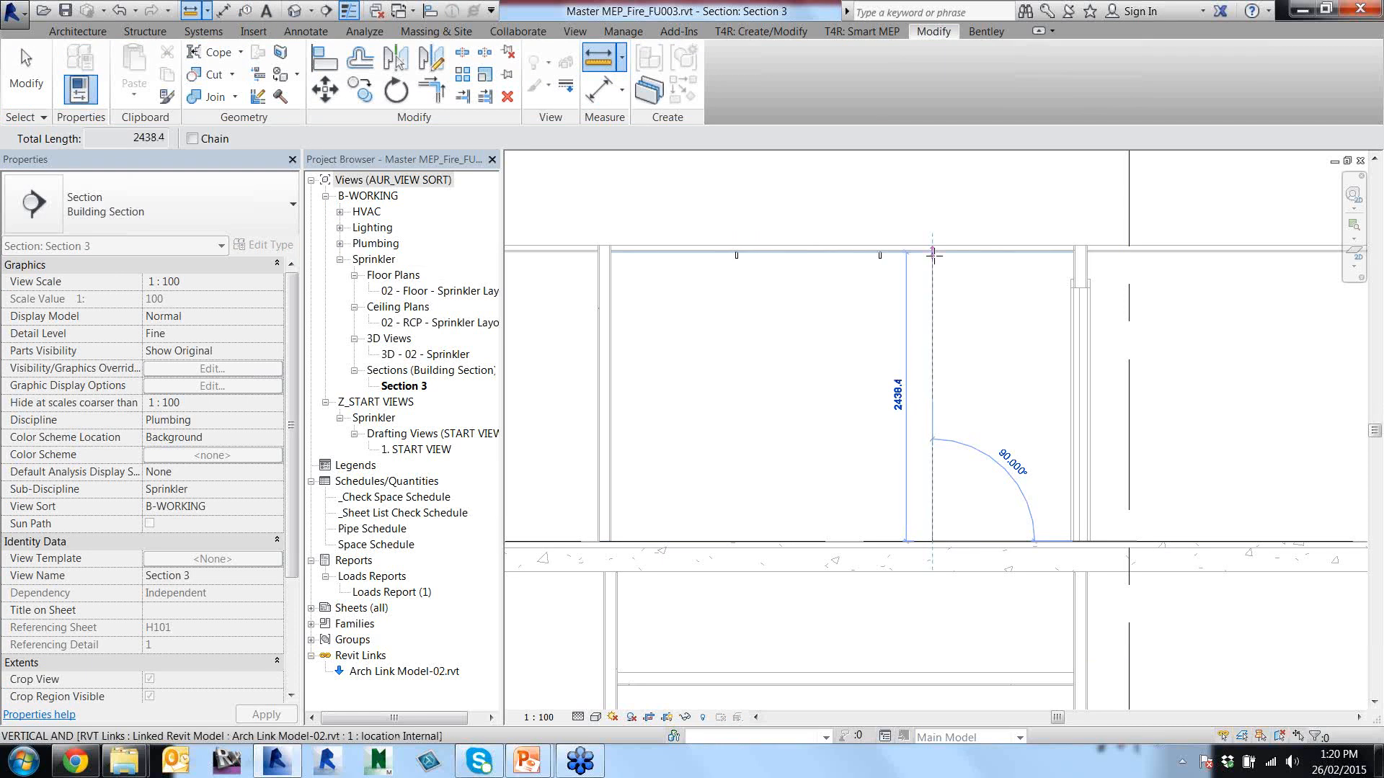
{"action": "key", "text": "Escape"}
{"action": "key", "text": "Escape"}
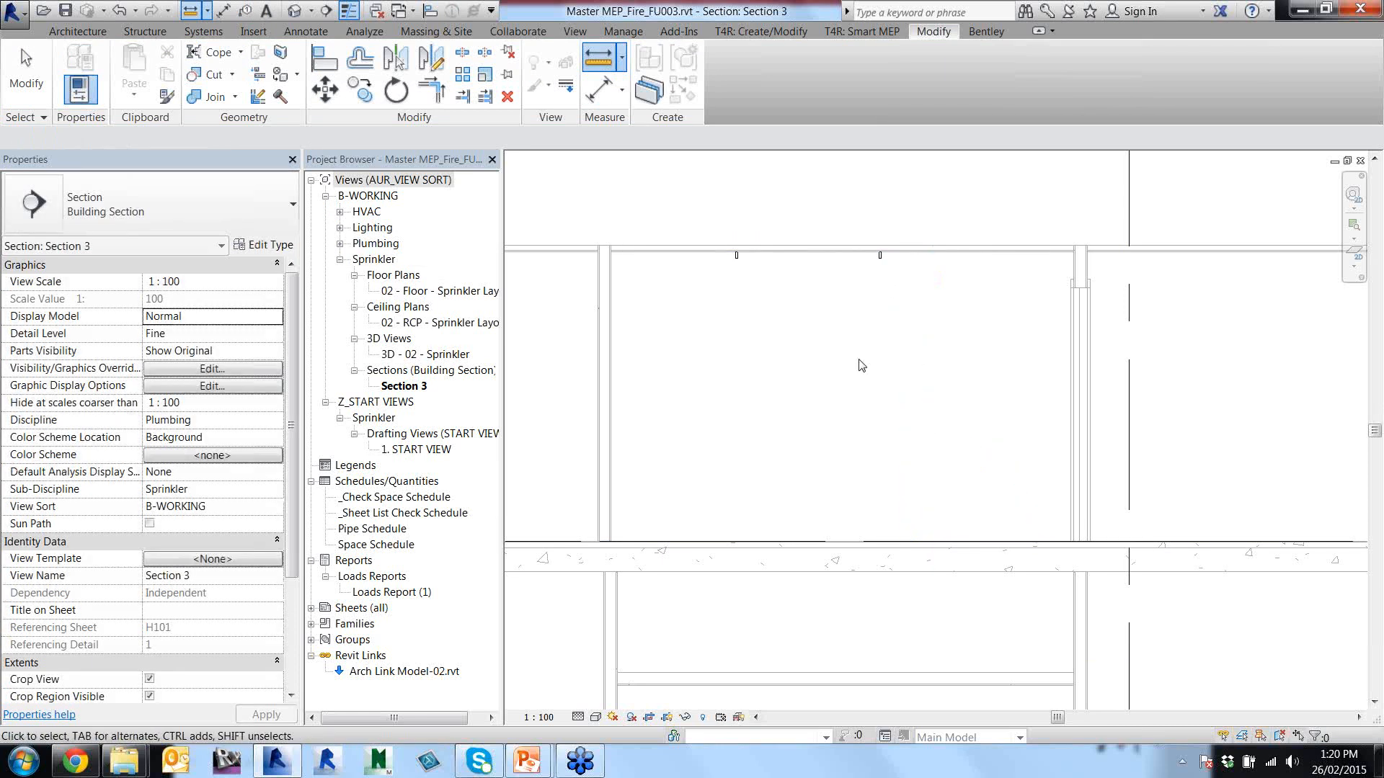
Inspect the upright sprinkler once more in the section and return to the 02 - RCP - Sprinkler Layout ceiling plan.
{"action": "left_click", "coordinate": [880, 257]}
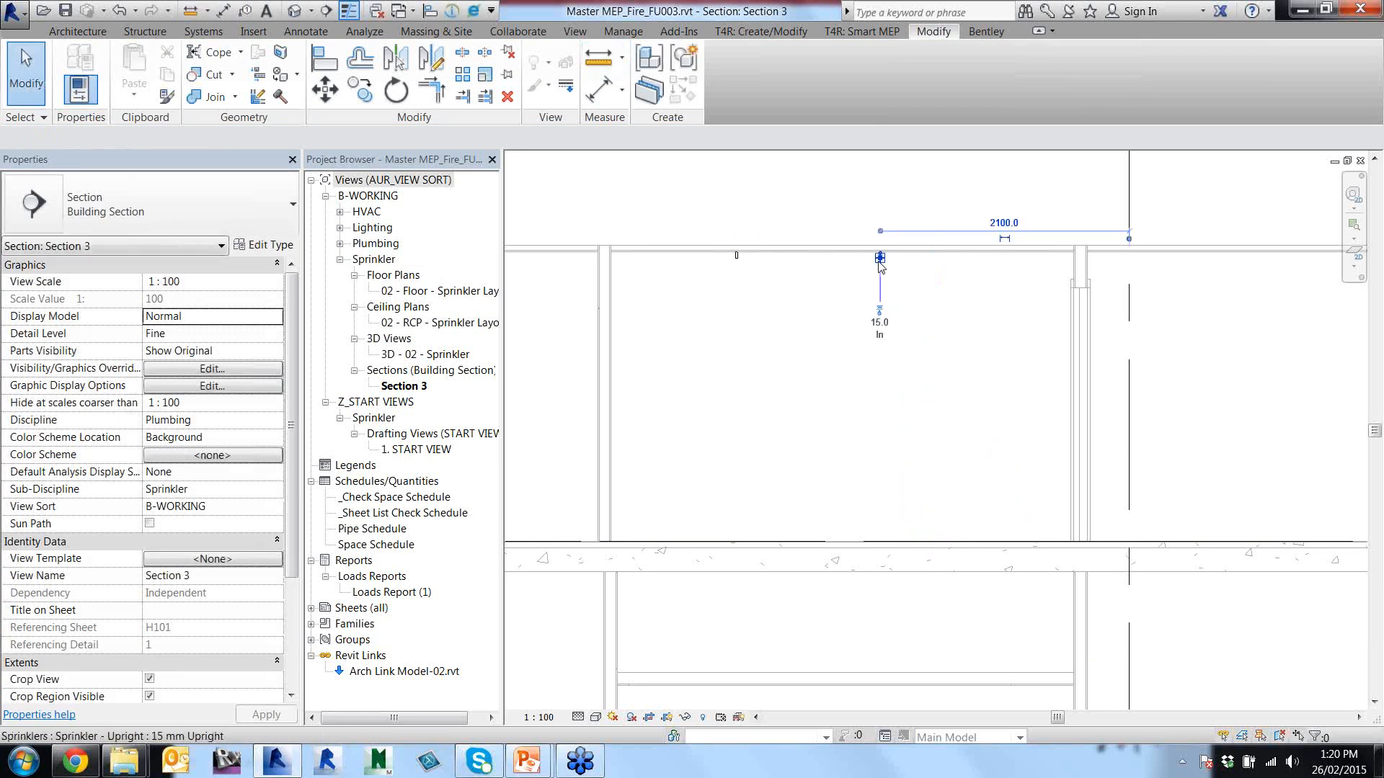
{"action": "key", "text": "Escape"}
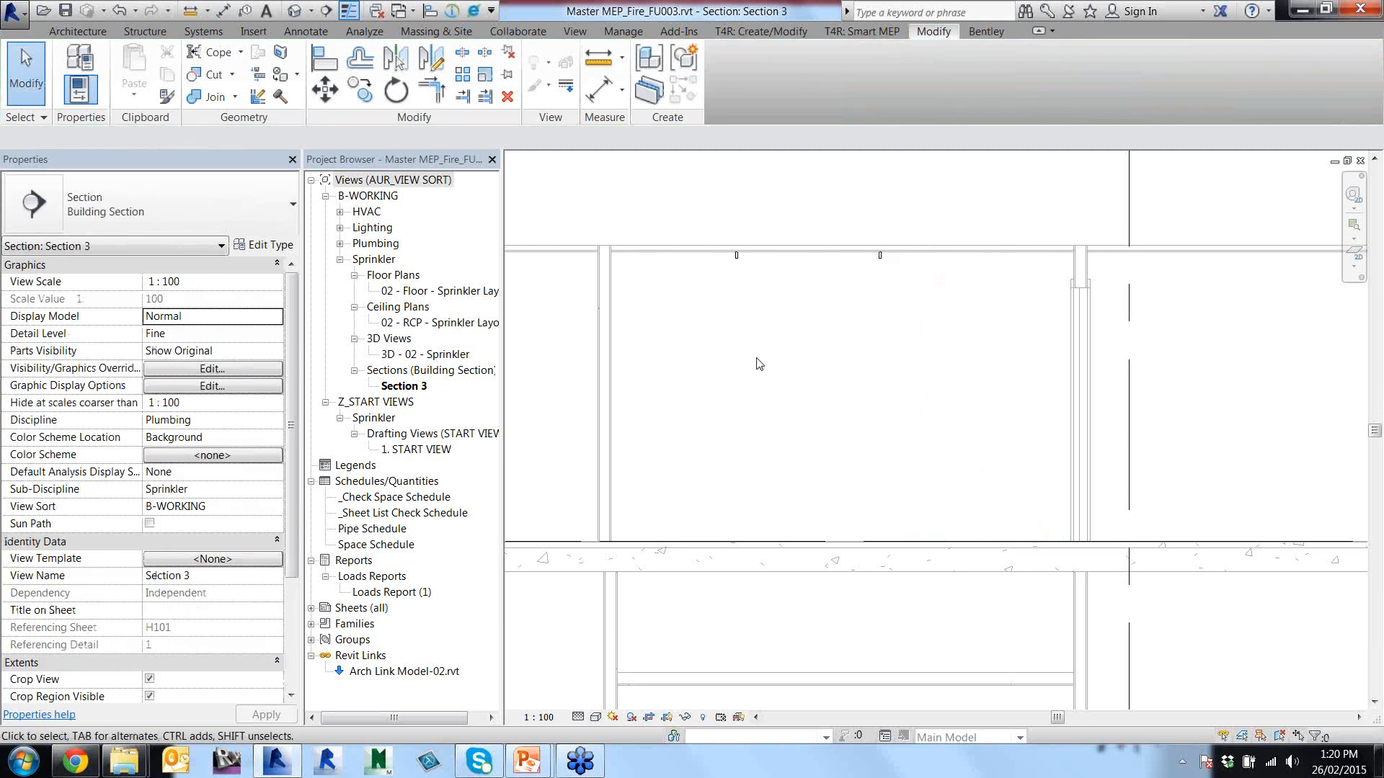
{"action": "key", "text": "ctrl+Tab"}
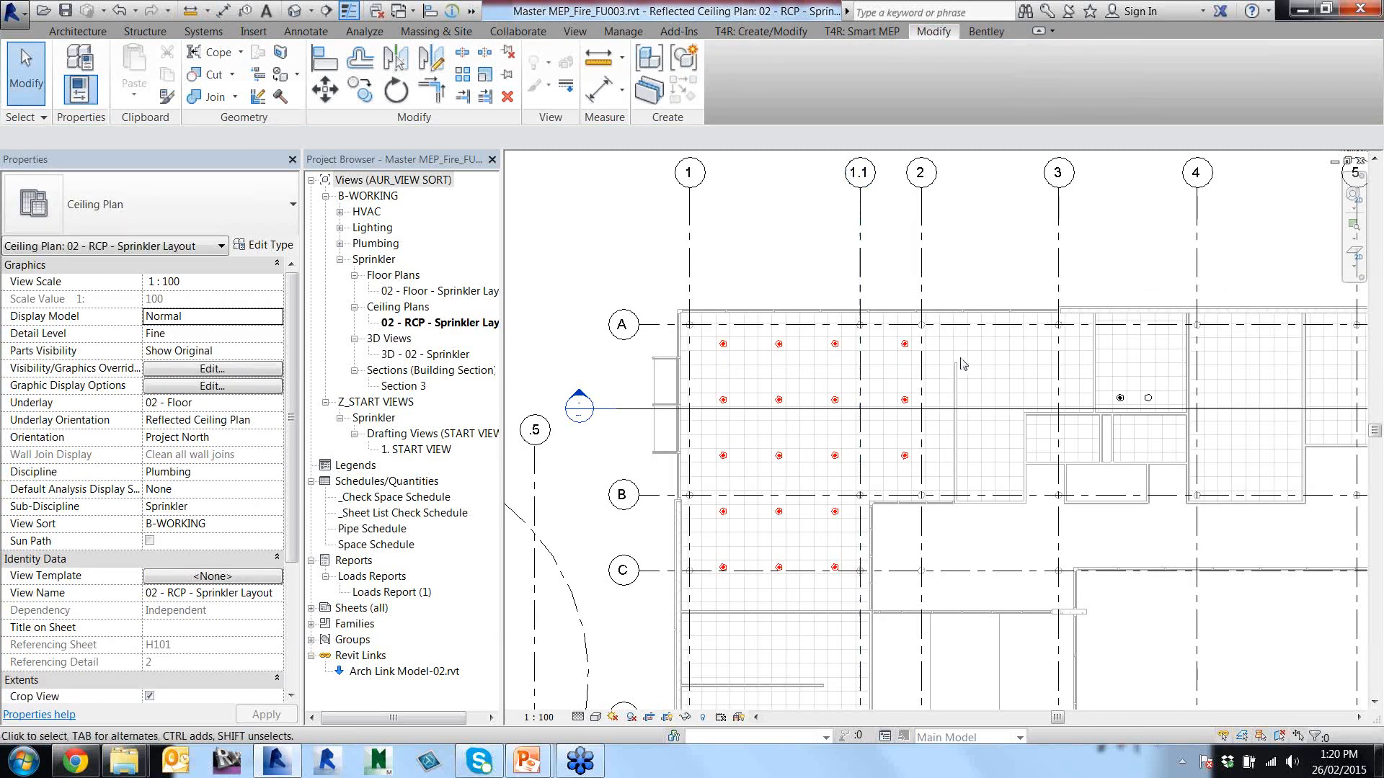
Place a similar Sprinkler - Pendant - Hosted, 15 mm Pendant on Drop, on the ceiling face of the room just right of grid 4.
{"action": "scroll", "coordinate": [960, 359], "scroll_direction": "down", "scroll_amount": 2}
{"action": "middle_click_drag", "start_coordinate": [1089, 401], "coordinate": [842, 431]}
{"action": "scroll", "coordinate": [842, 431], "scroll_direction": "up", "scroll_amount": 1}
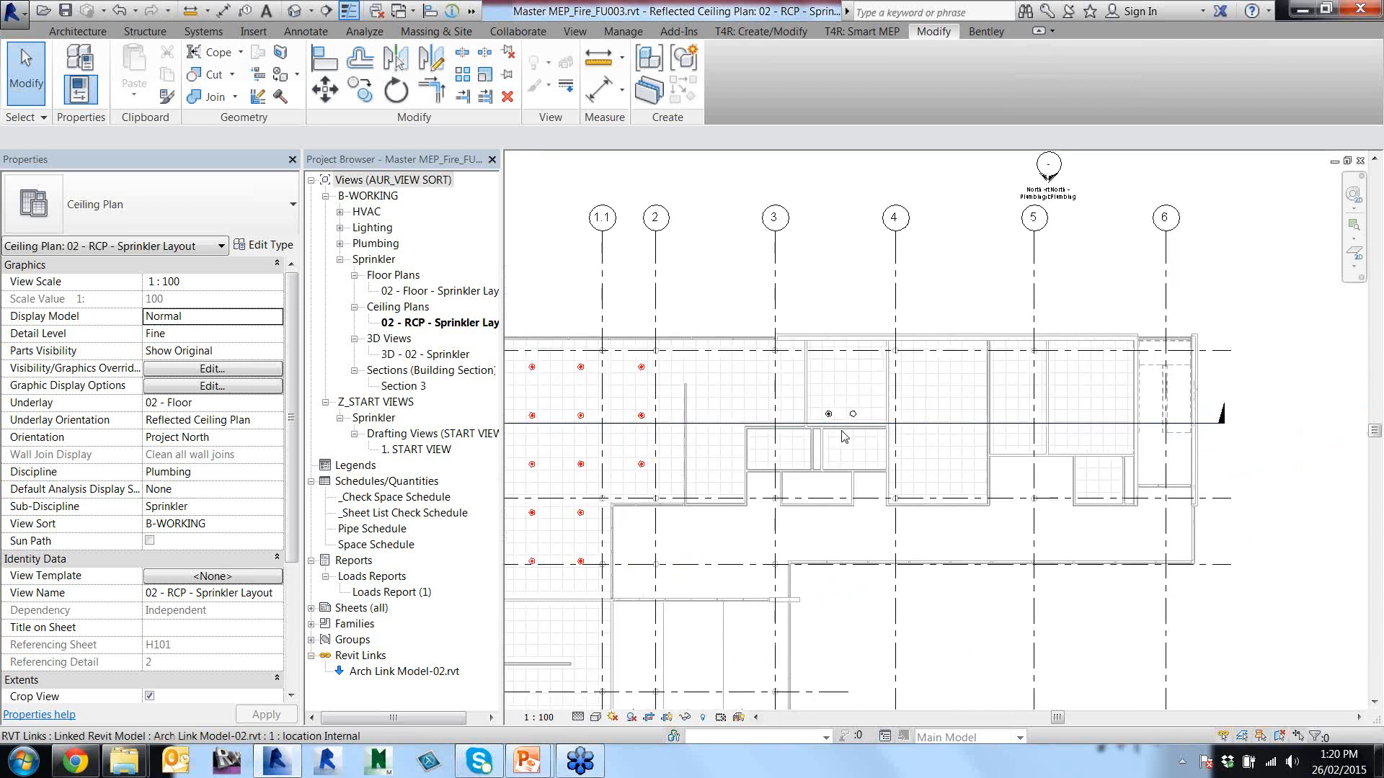
{"action": "scroll", "coordinate": [845, 437], "scroll_direction": "up", "scroll_amount": 2}
{"action": "middle_click_drag", "start_coordinate": [980, 454], "coordinate": [857, 444]}
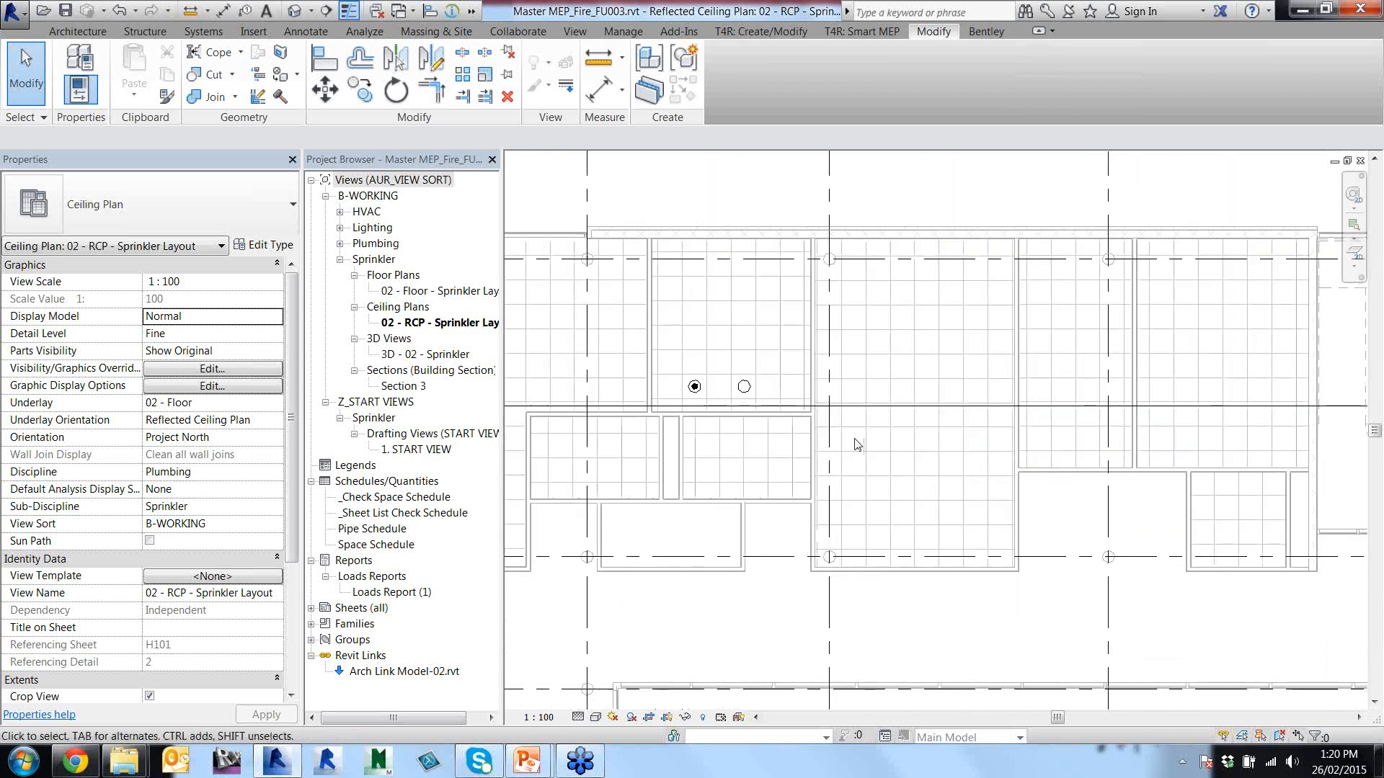
{"action": "left_click", "coordinate": [694, 387]}
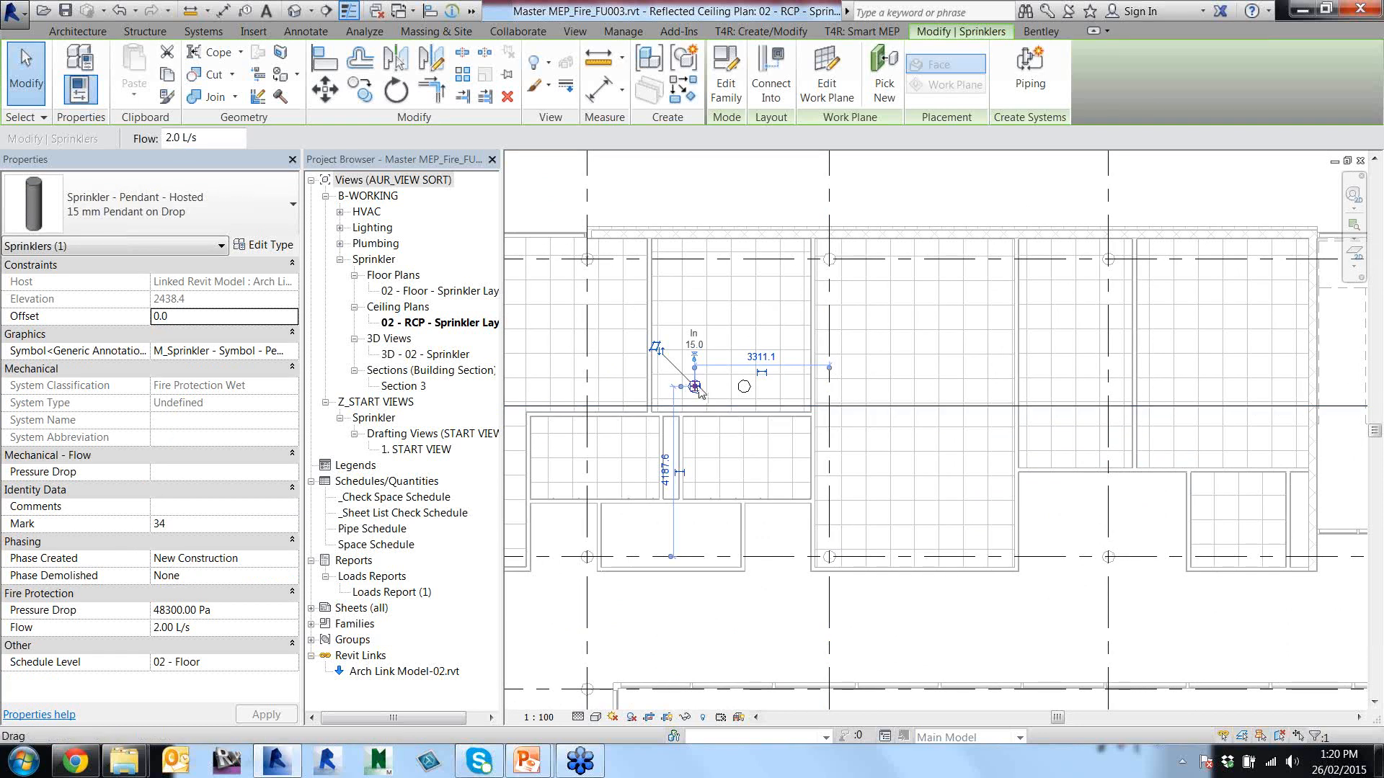
{"action": "right_click", "coordinate": [696, 386]}
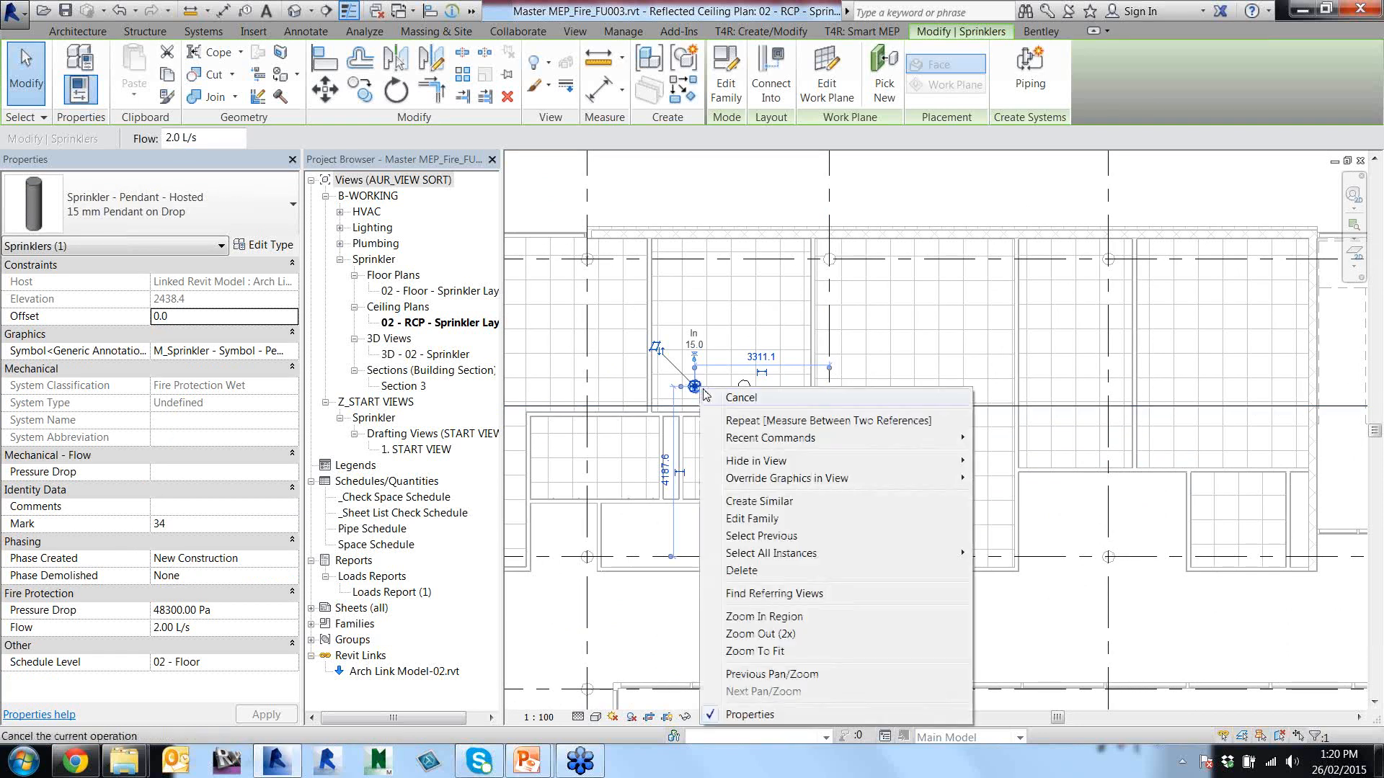
{"action": "left_click", "coordinate": [765, 504]}
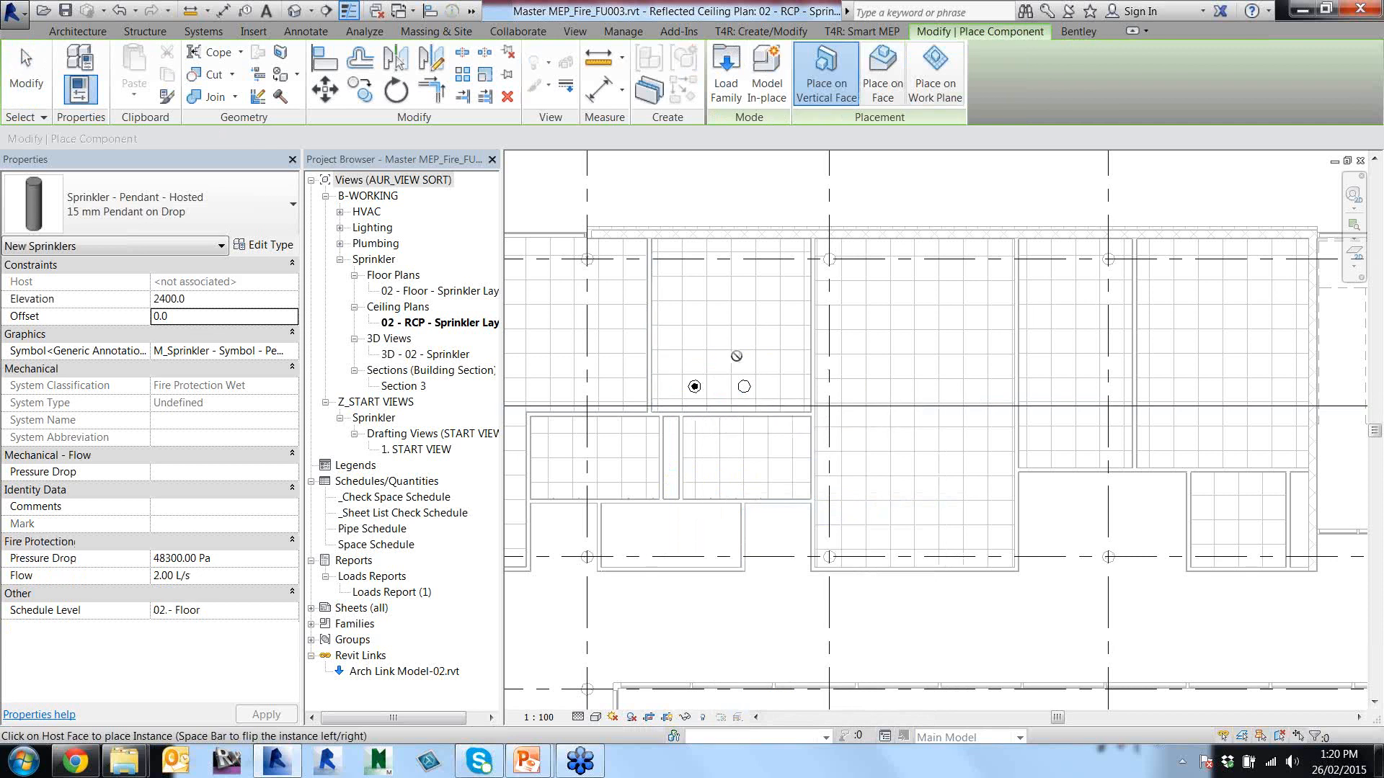
{"action": "left_click", "coordinate": [878, 79]}
{"action": "left_click", "coordinate": [877, 95]}
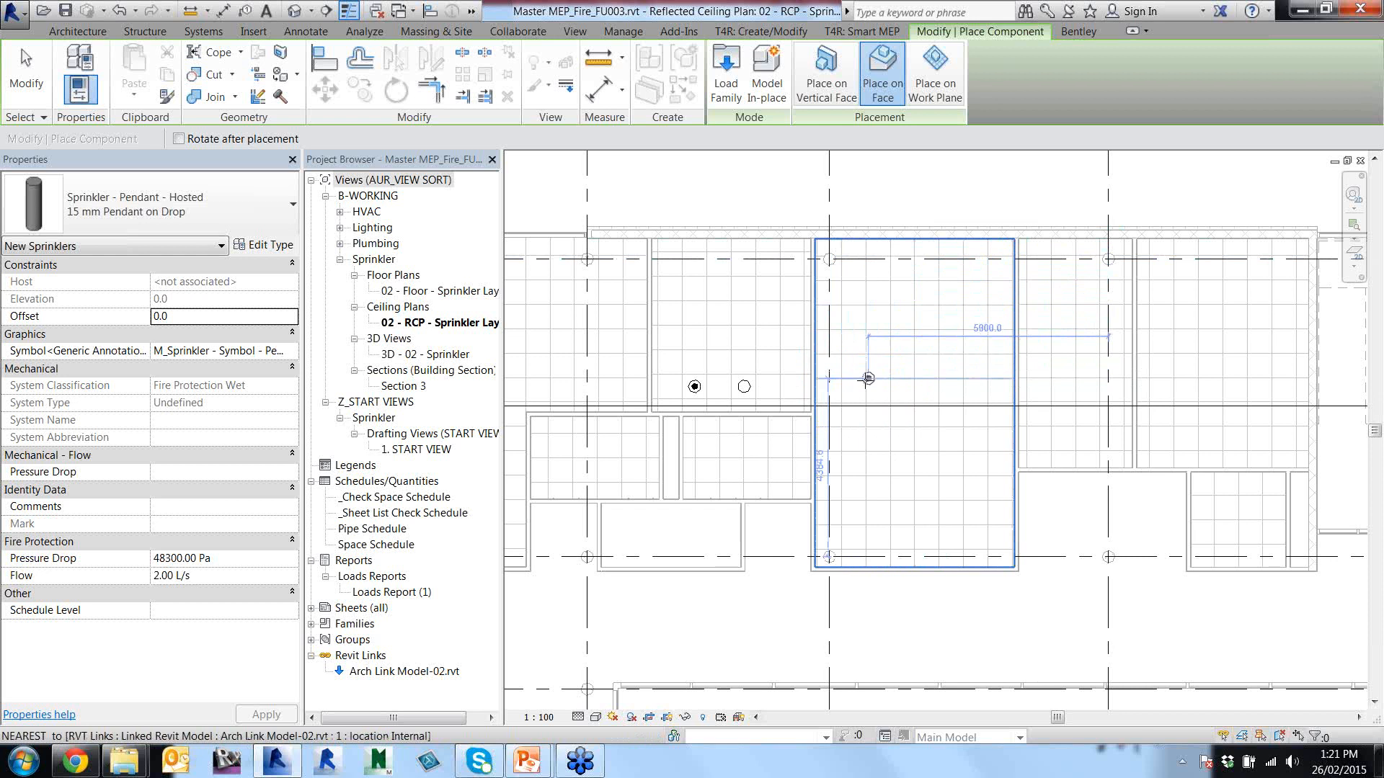
{"action": "scroll", "coordinate": [872, 385], "scroll_direction": "up", "scroll_amount": 1}
{"action": "scroll", "coordinate": [876, 387], "scroll_direction": "up", "scroll_amount": 1}
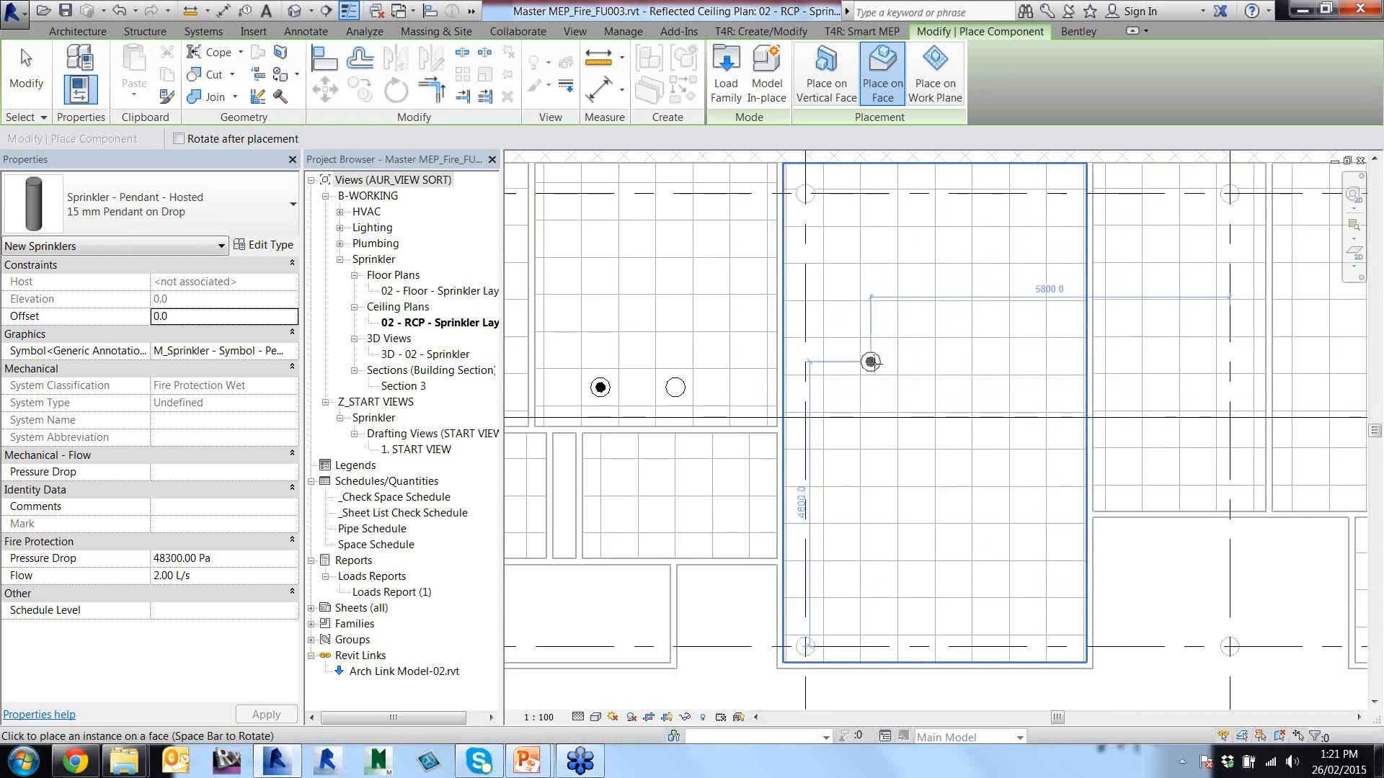
{"action": "scroll", "coordinate": [872, 360], "scroll_direction": "up", "scroll_amount": 1}
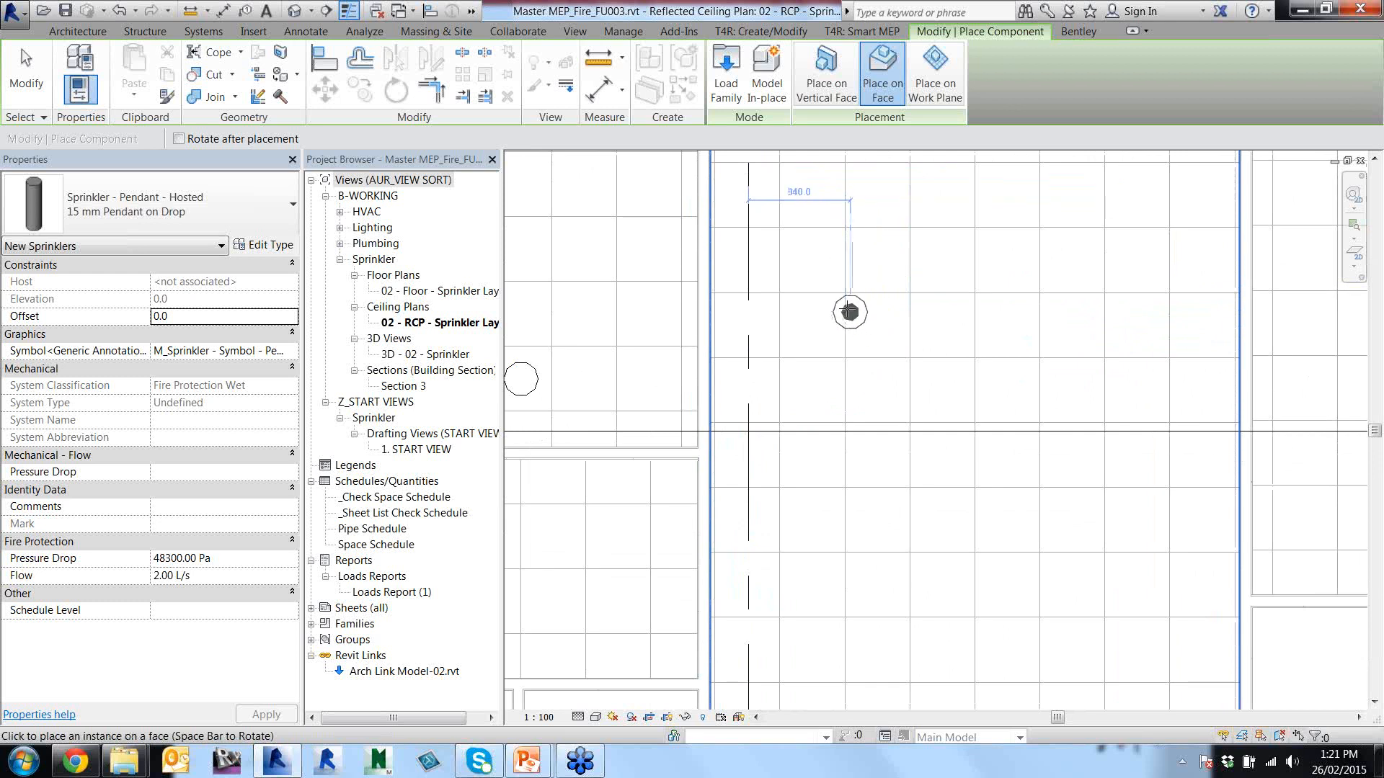
{"action": "left_click", "coordinate": [845, 293]}
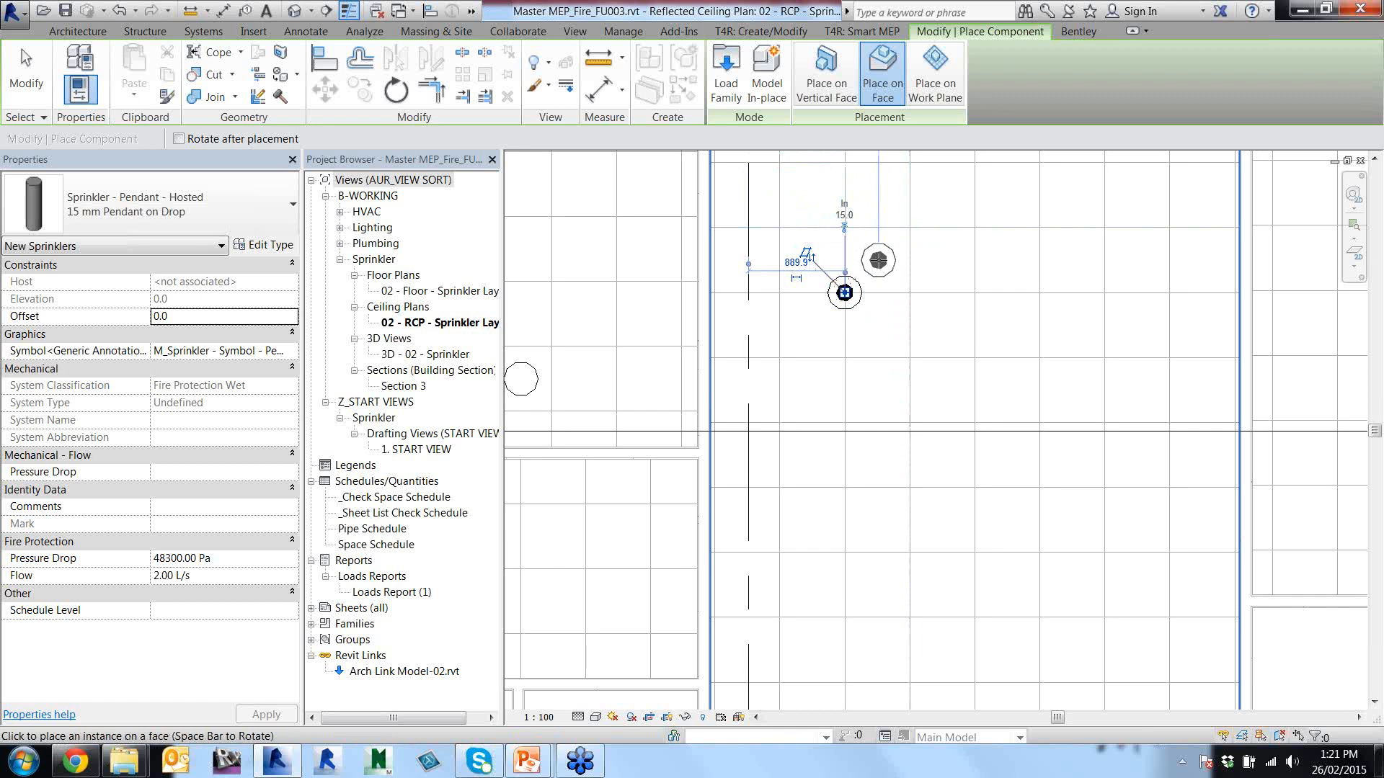
{"action": "key", "text": "Escape"}
{"action": "key", "text": "Escape"}
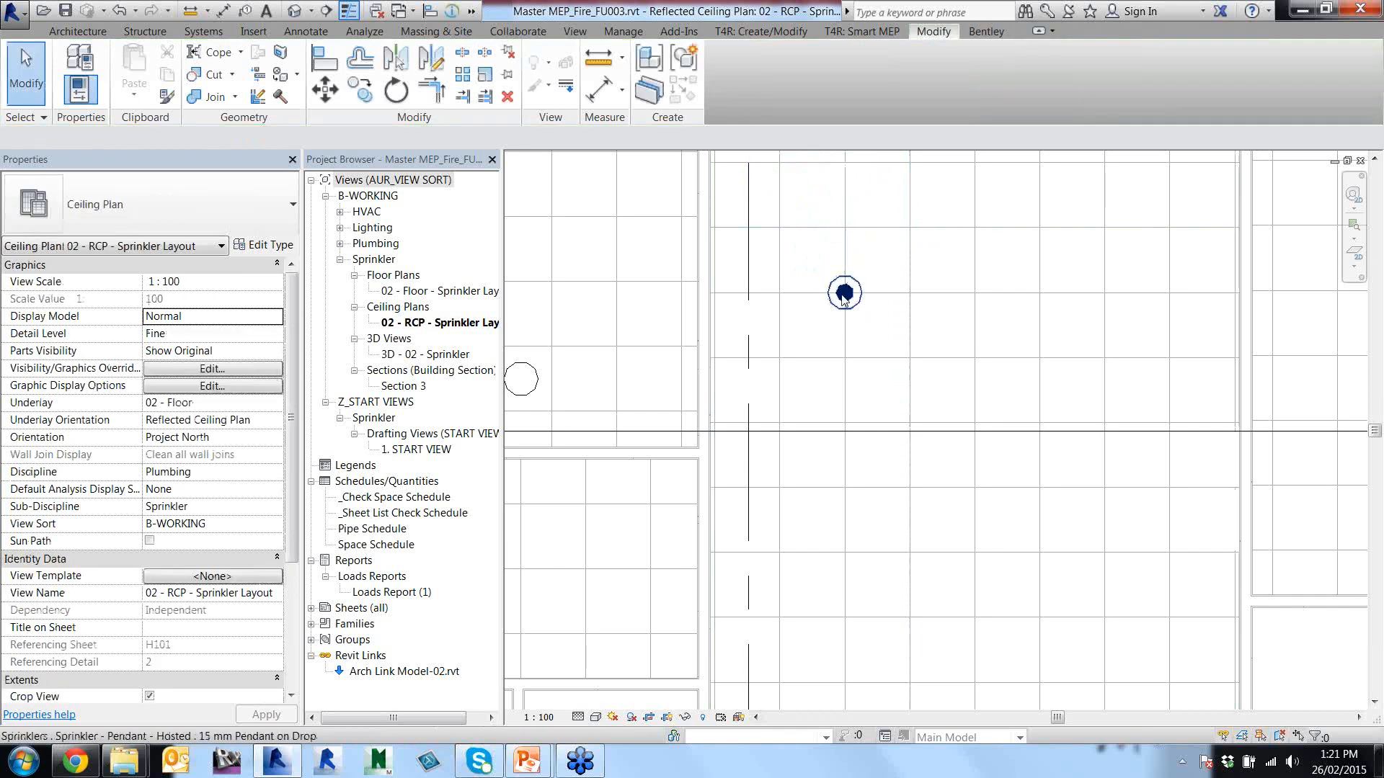
Move the new pendant sprinkler 300 mm horizontally to the right, away from grid 4.
{"action": "left_click", "coordinate": [836, 289]}
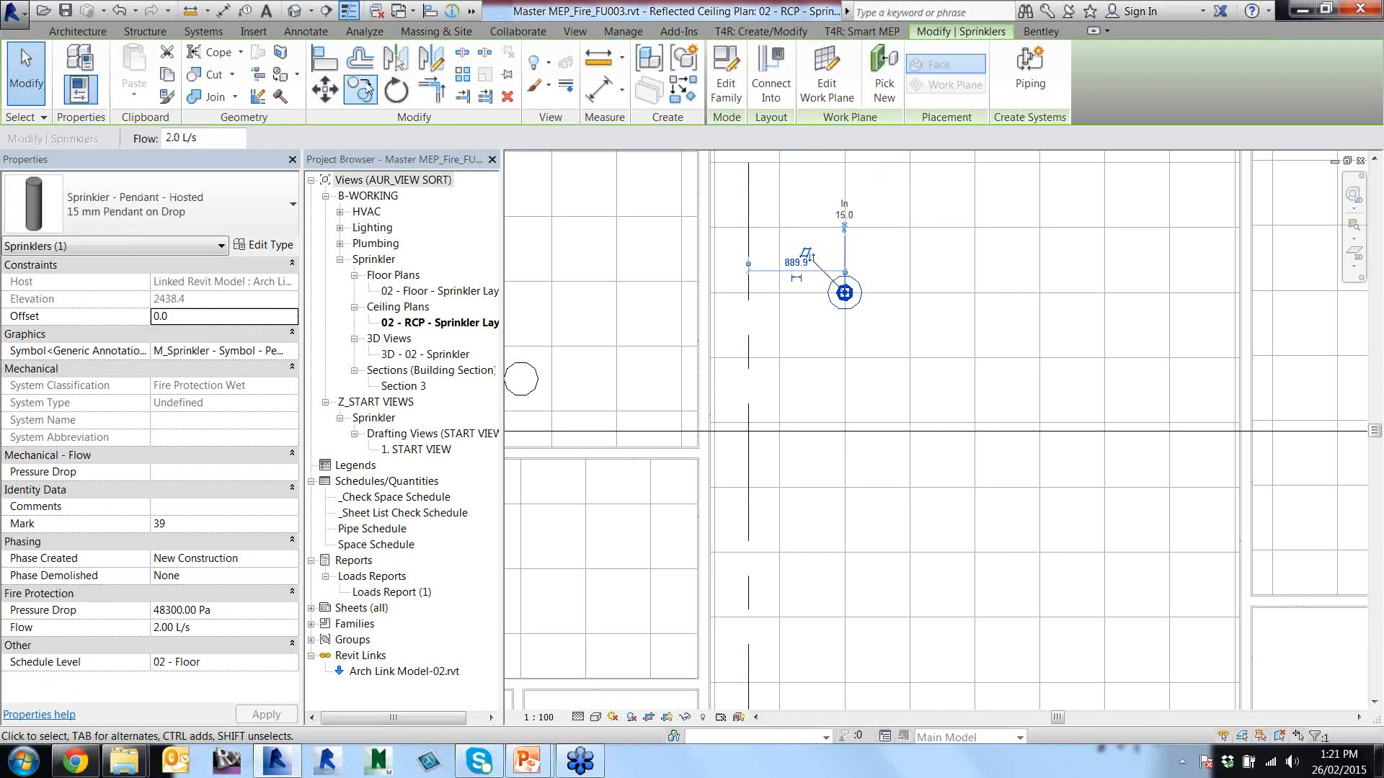
{"action": "left_click", "coordinate": [325, 90]}
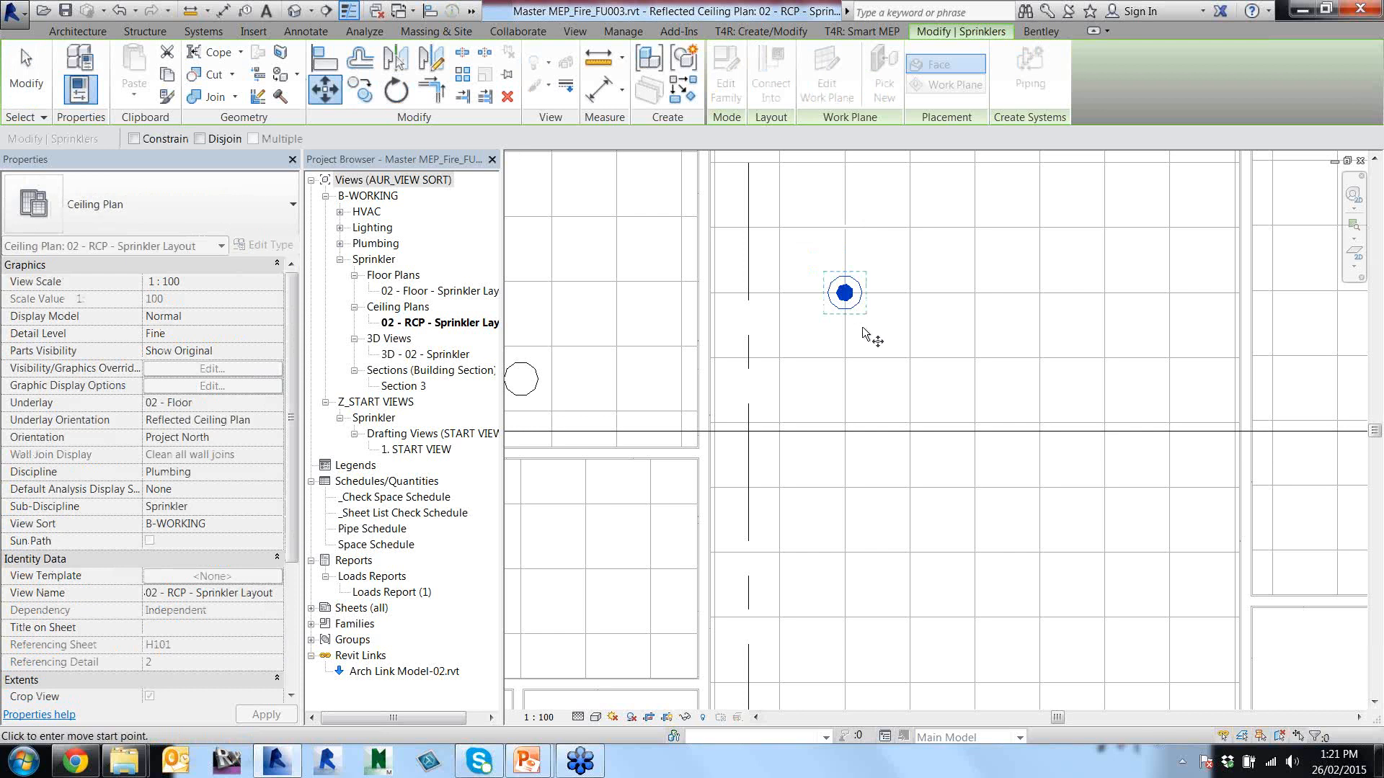
{"action": "left_click", "coordinate": [862, 328]}
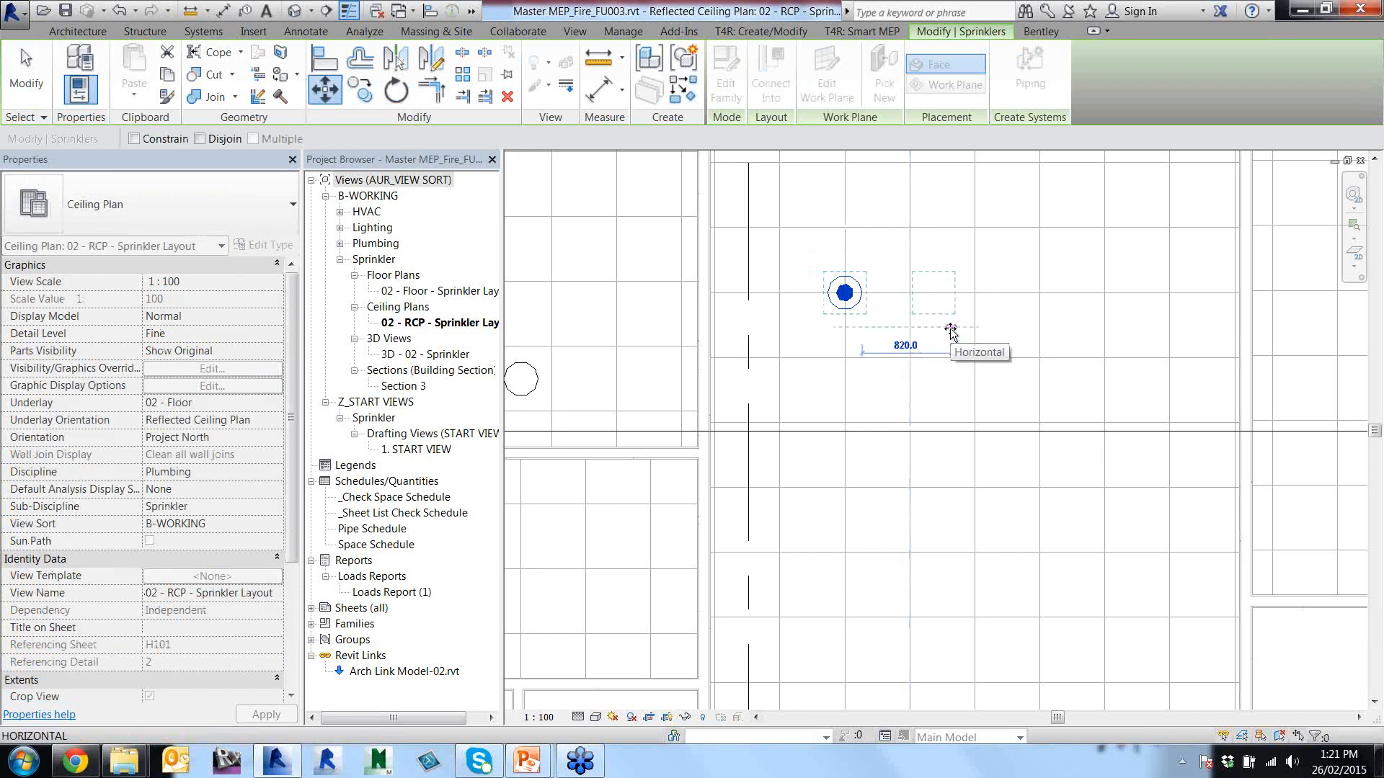
{"action": "type", "text": "300"}
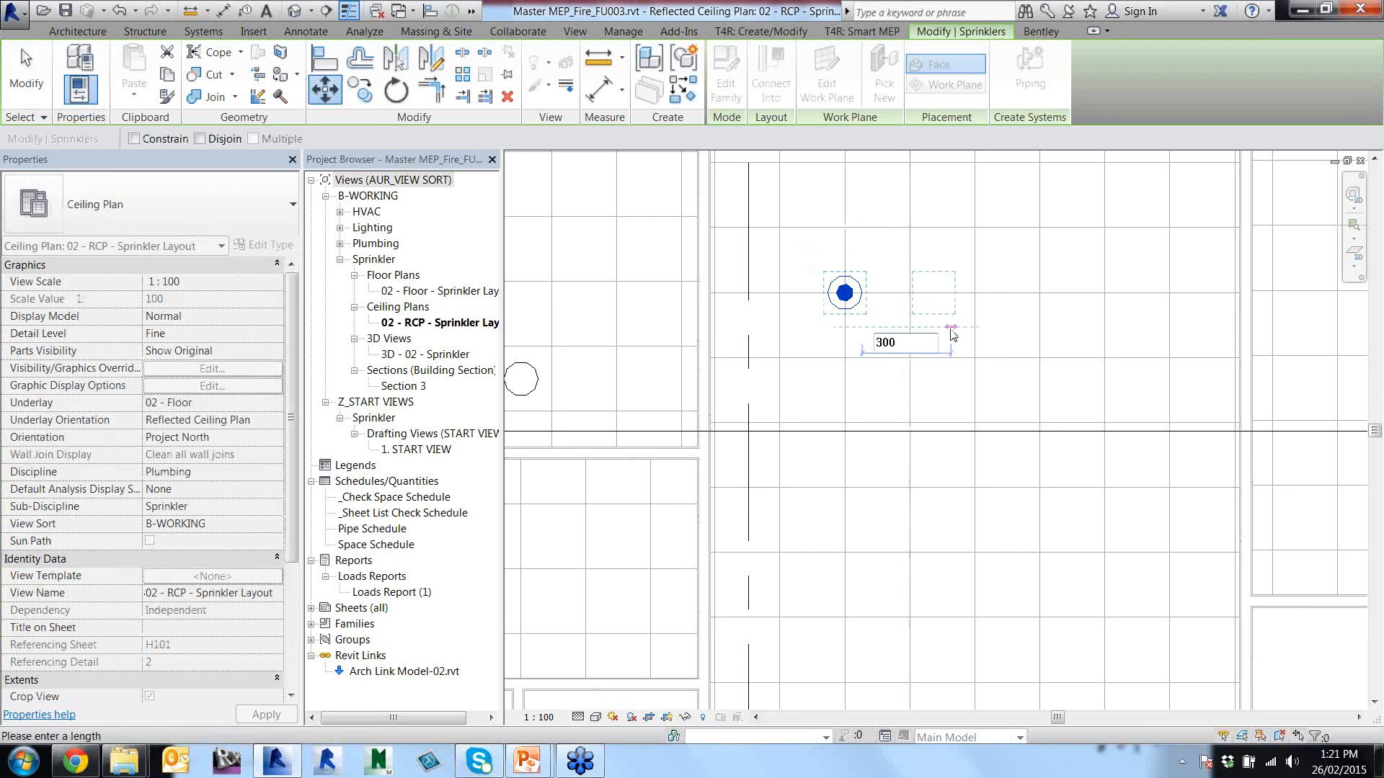
{"action": "key", "text": "Return"}
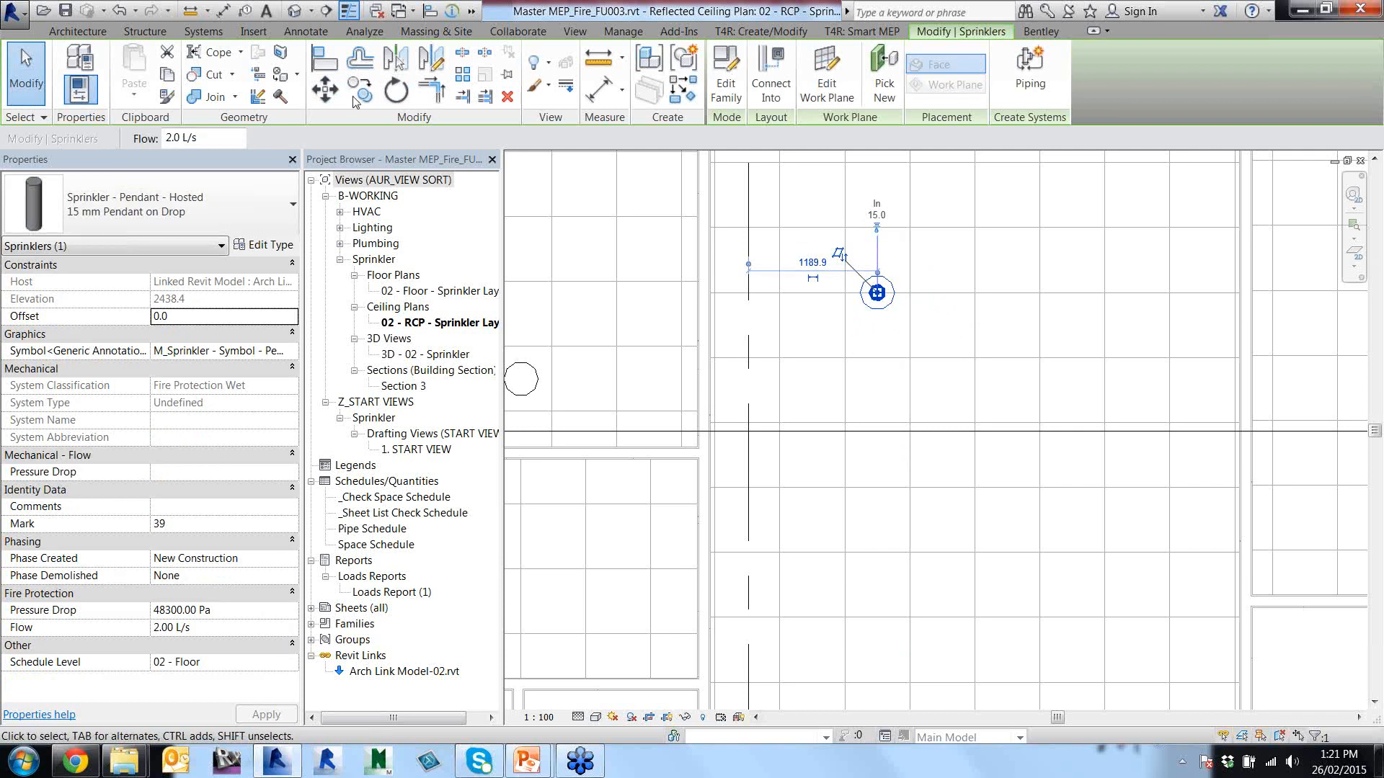
Move the same pendant sprinkler 300 mm vertically upward to centre it in its ceiling tile.
{"action": "left_click", "coordinate": [325, 91]}
{"action": "left_click", "coordinate": [927, 317]}
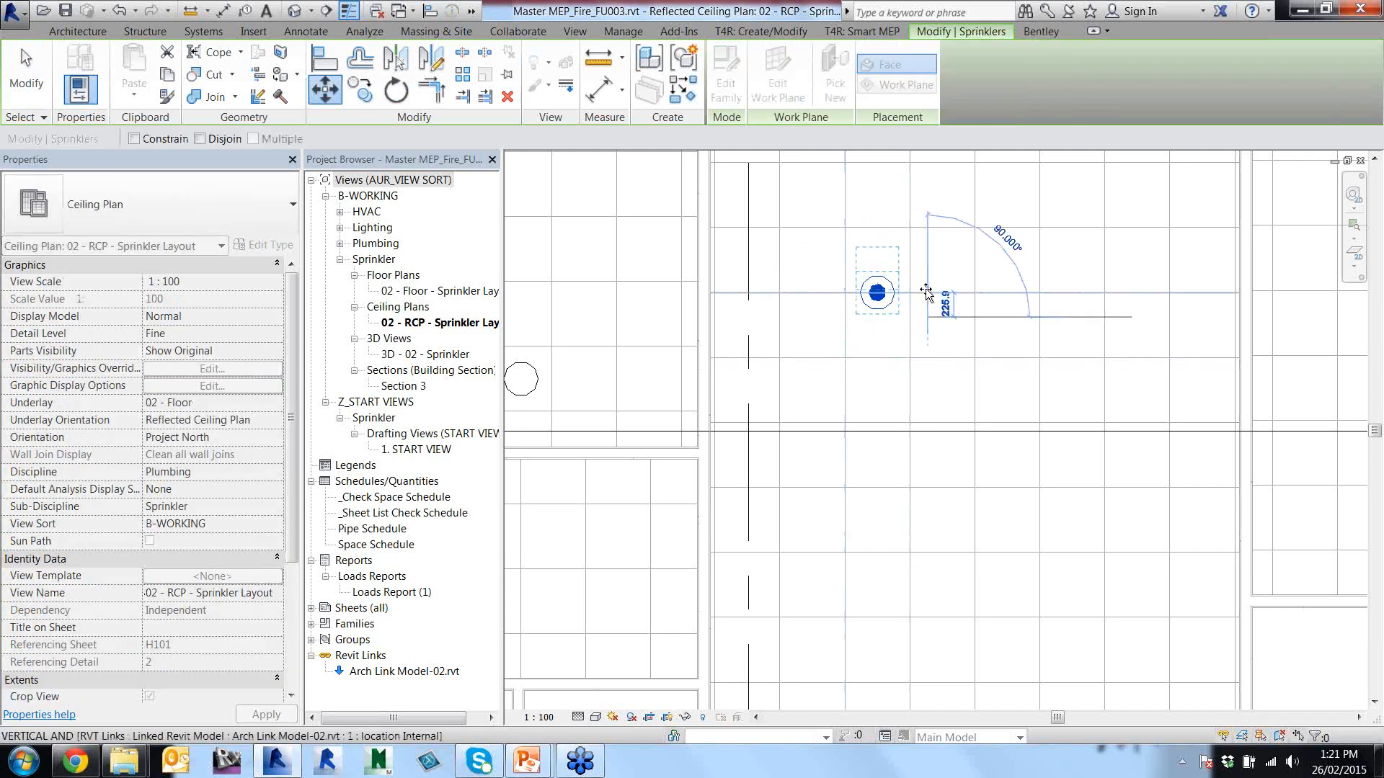
{"action": "type", "text": "300"}
{"action": "key", "text": "Return"}
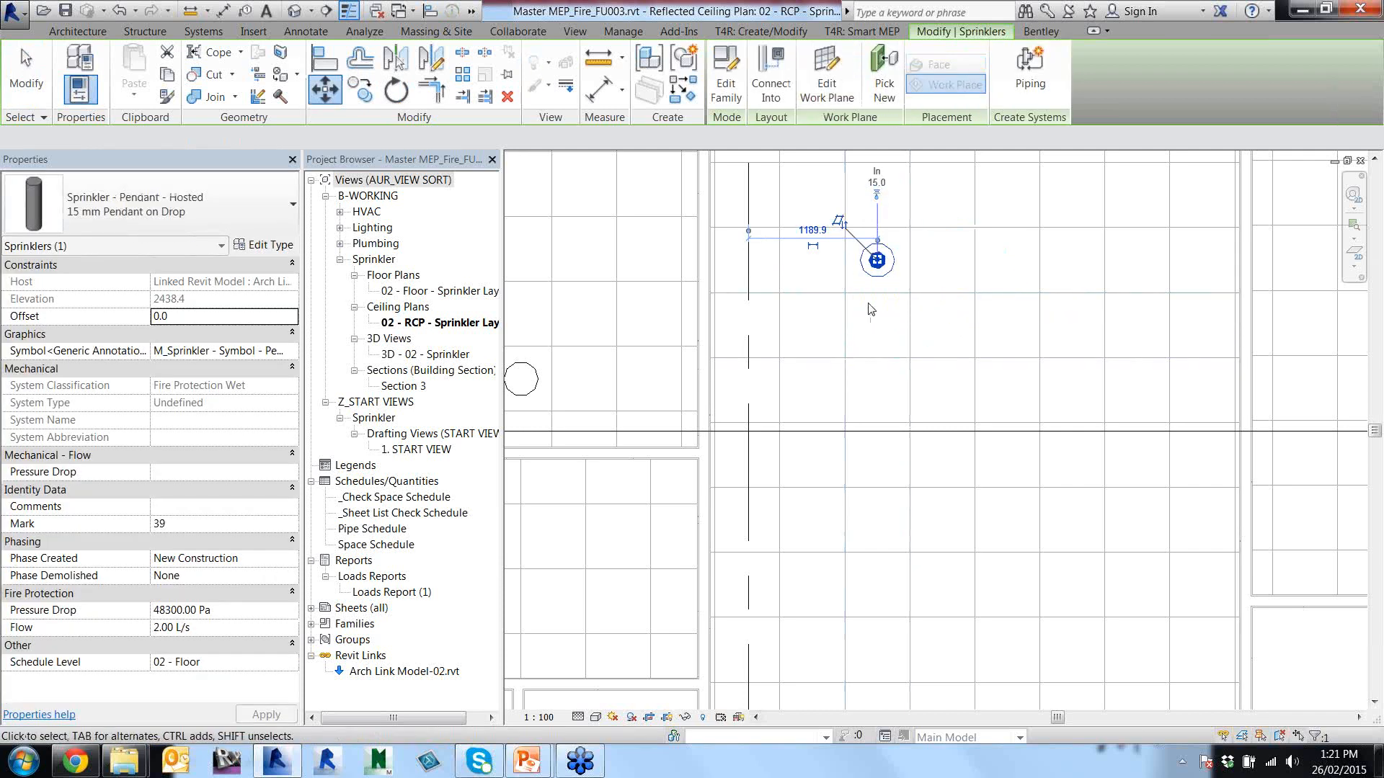
{"action": "key", "text": "Escape"}
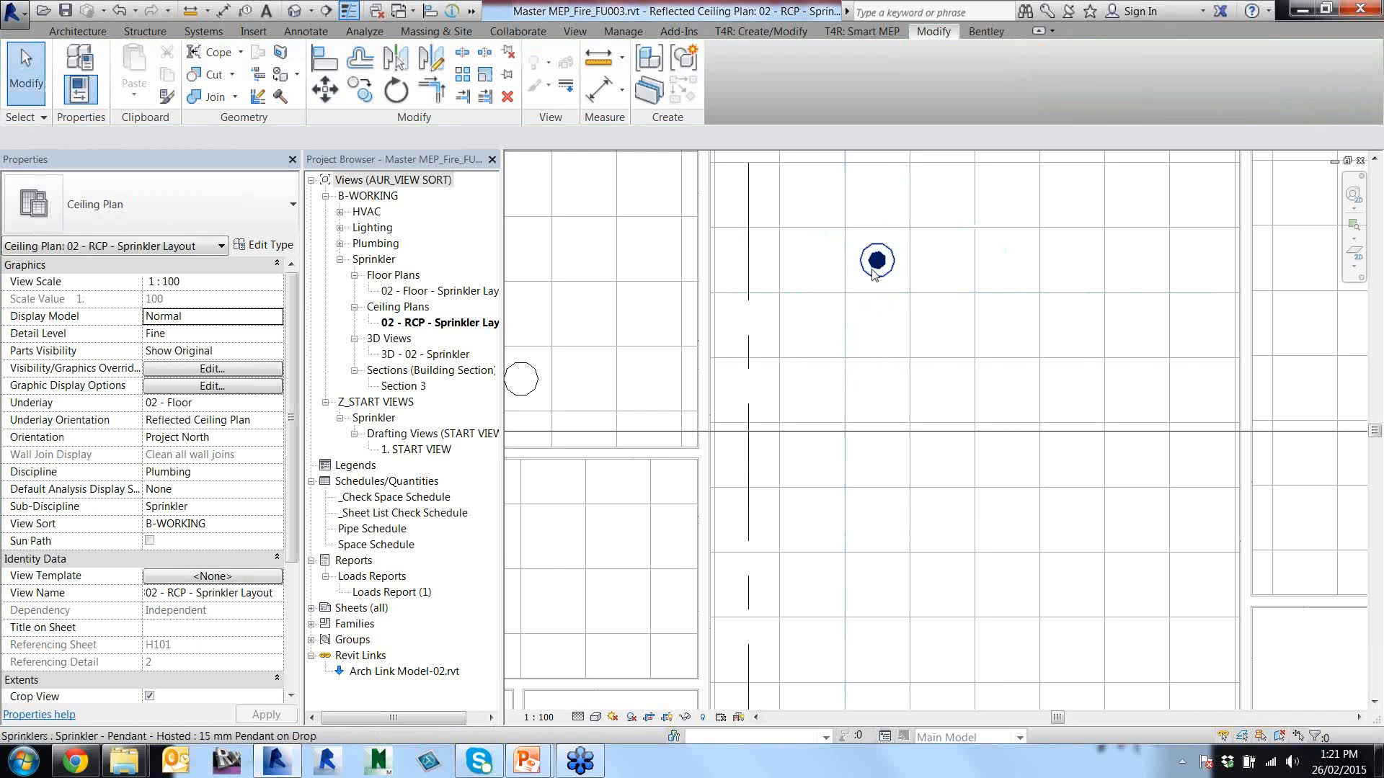
Open the placed pendant sprinkler's family for editing and examine its centre reference planes in the Ref. Level floor plan.
{"action": "left_click", "coordinate": [873, 276]}
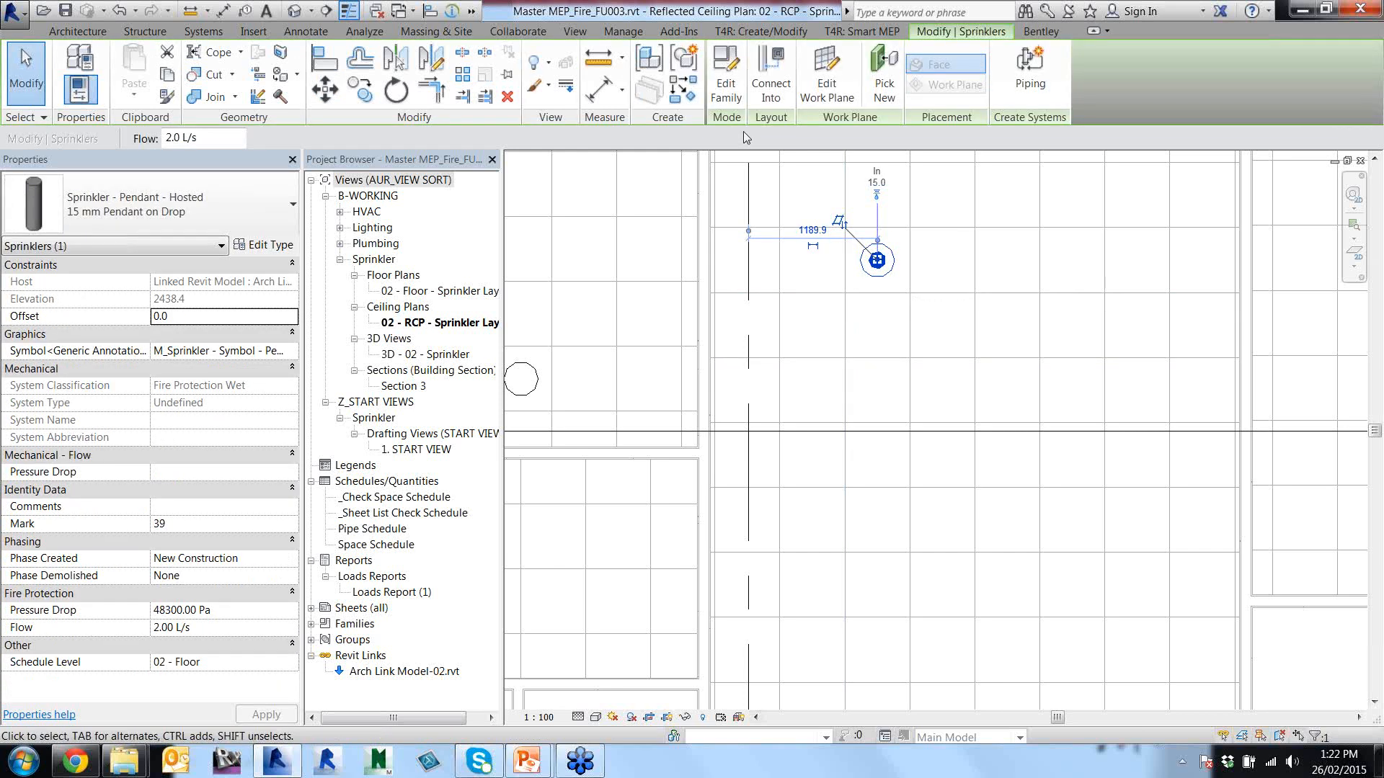
{"action": "left_click", "coordinate": [728, 96]}
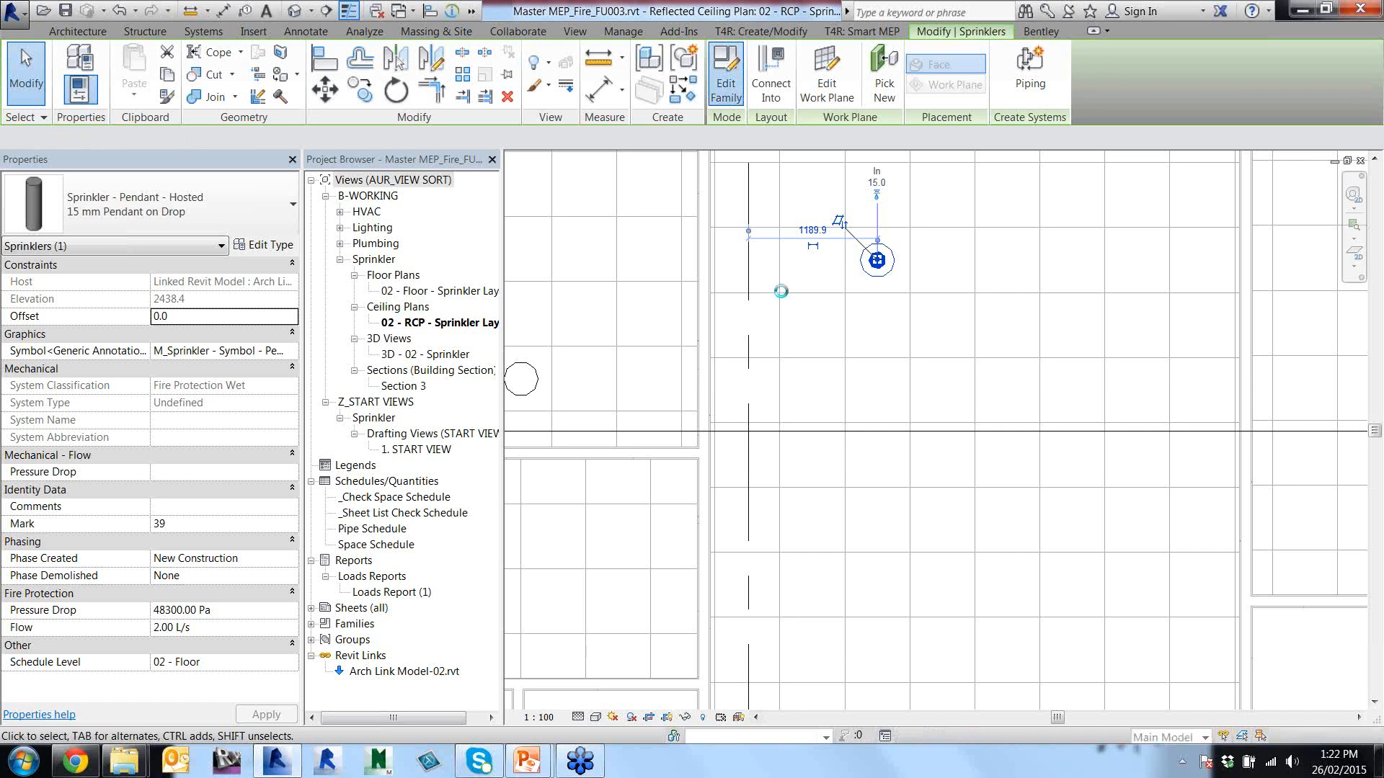
{"action": "left_click", "coordinate": [351, 185]}
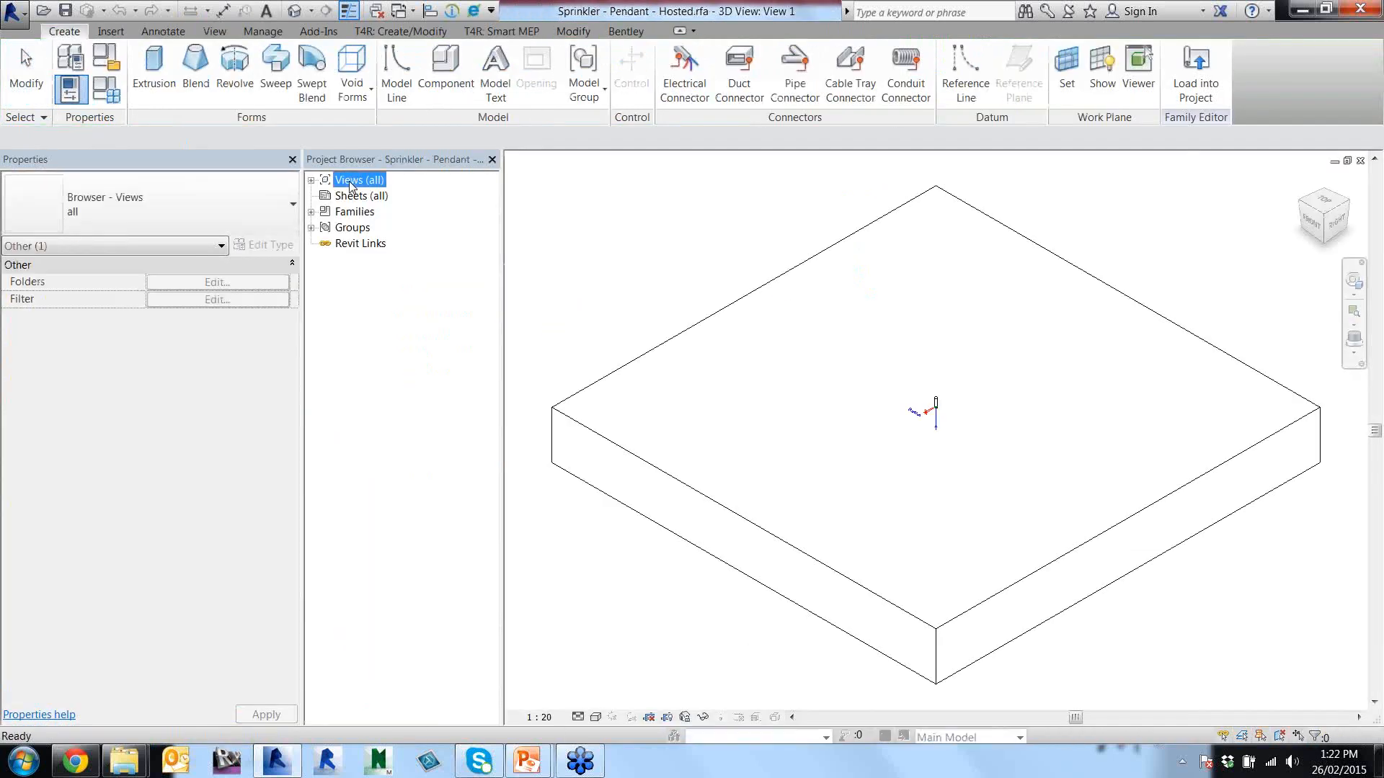
{"action": "double_click", "coordinate": [351, 184]}
{"action": "double_click", "coordinate": [364, 195]}
{"action": "double_click", "coordinate": [377, 211]}
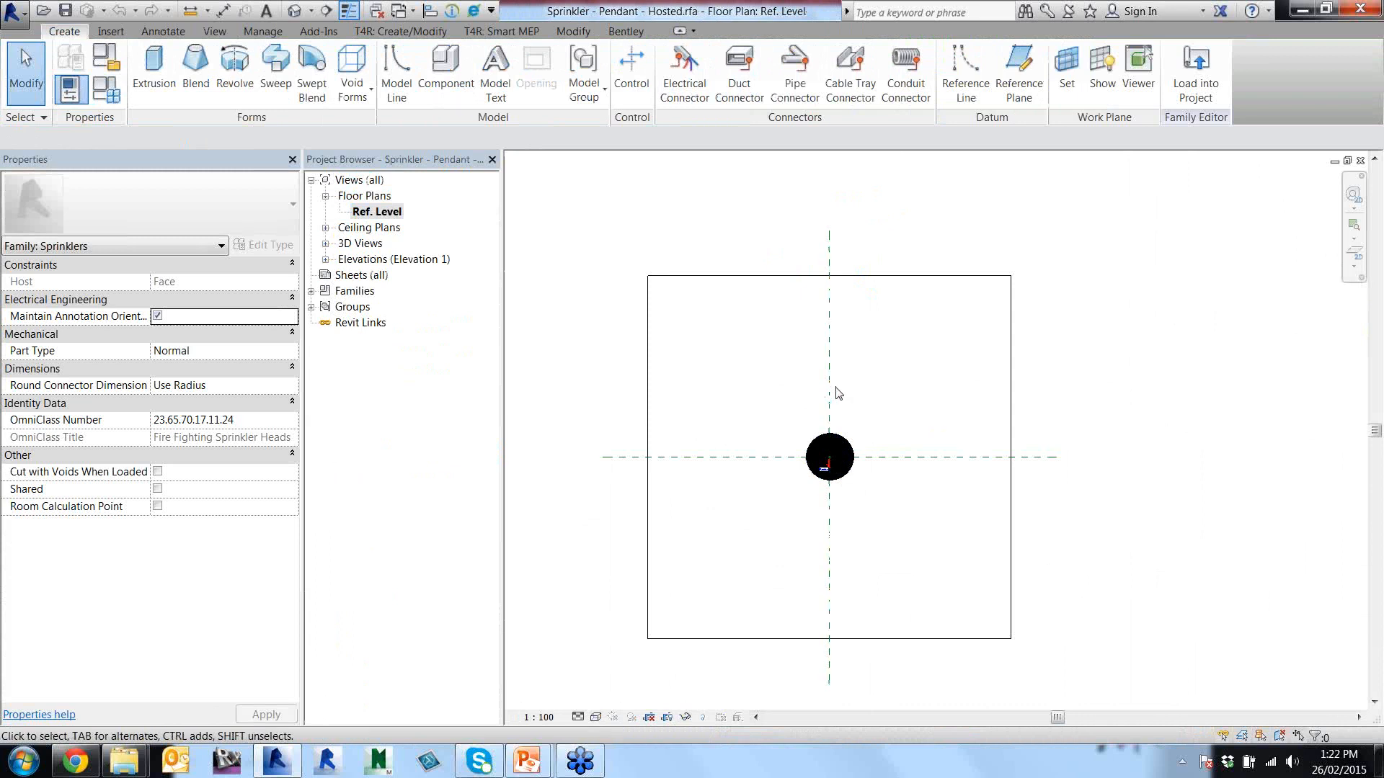
{"action": "left_click", "coordinate": [801, 457]}
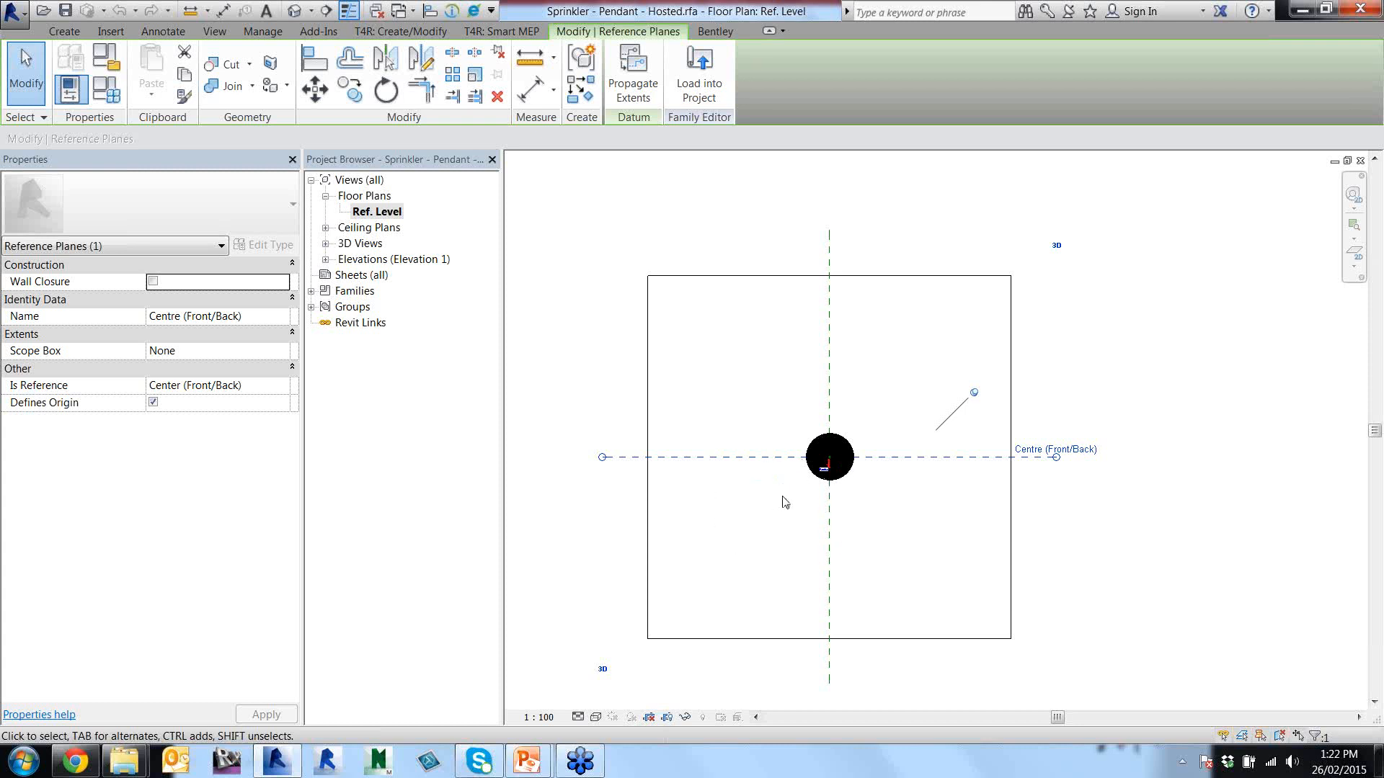
{"action": "key", "text": "Escape"}
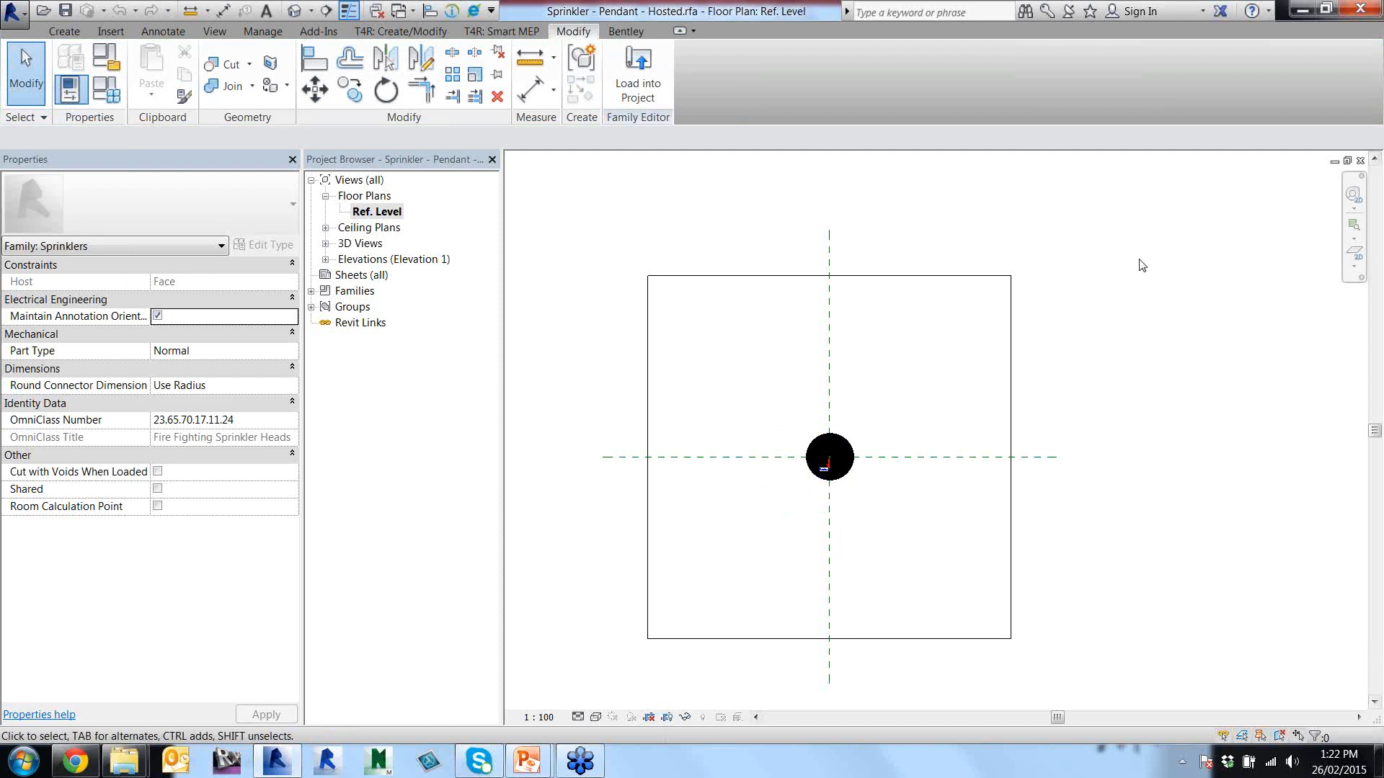
Close the pendant sprinkler family without saving changes and return to the ceiling plan.
{"action": "left_click", "coordinate": [1360, 161]}
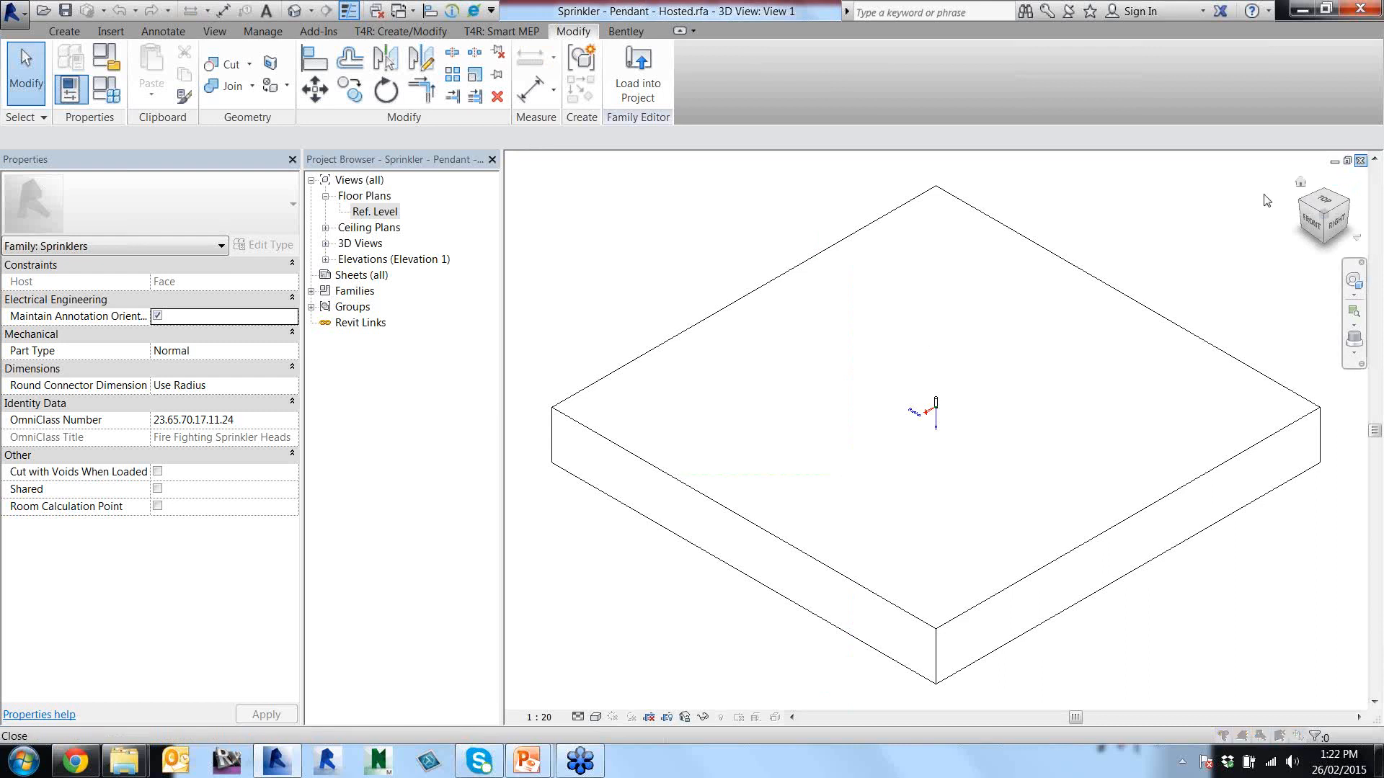
{"action": "left_click", "coordinate": [1361, 161]}
{"action": "left_click", "coordinate": [754, 396]}
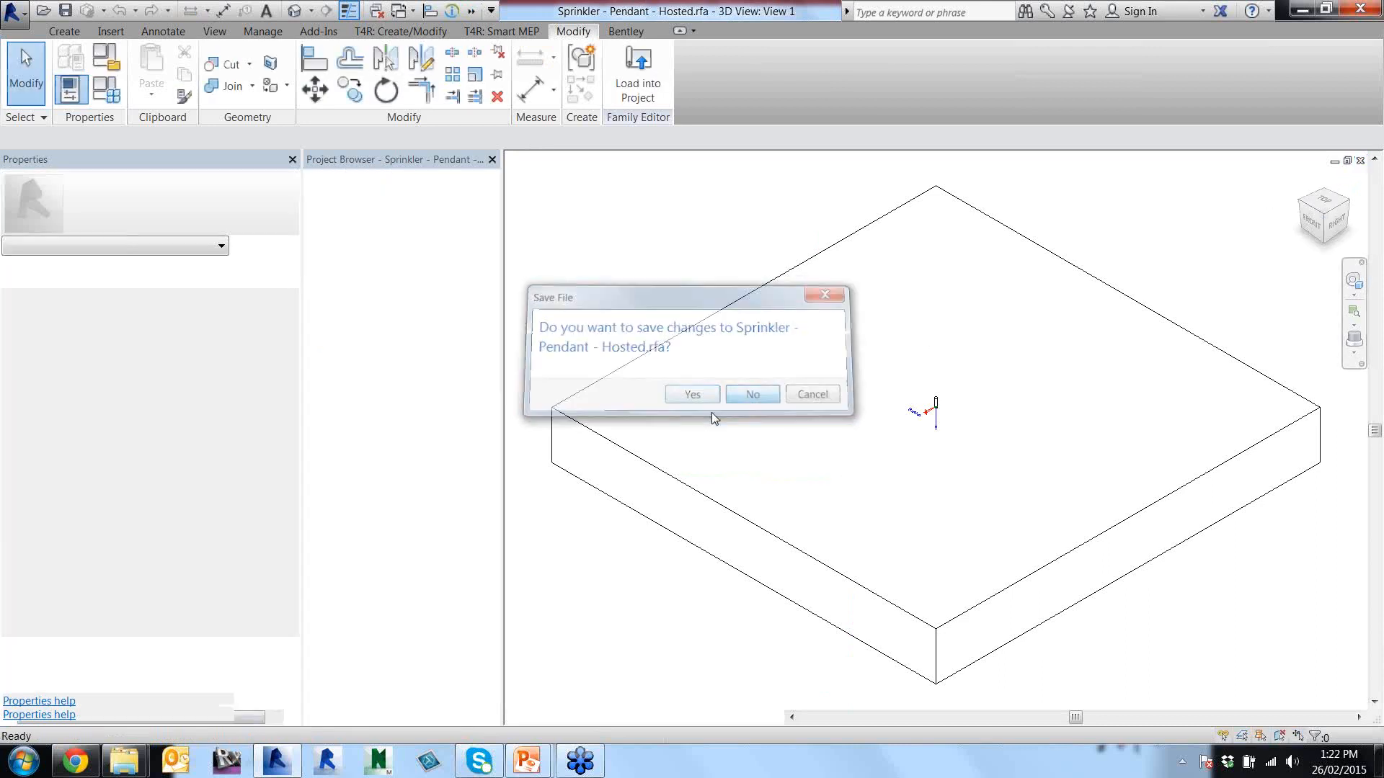
{"action": "left_click", "coordinate": [881, 260]}
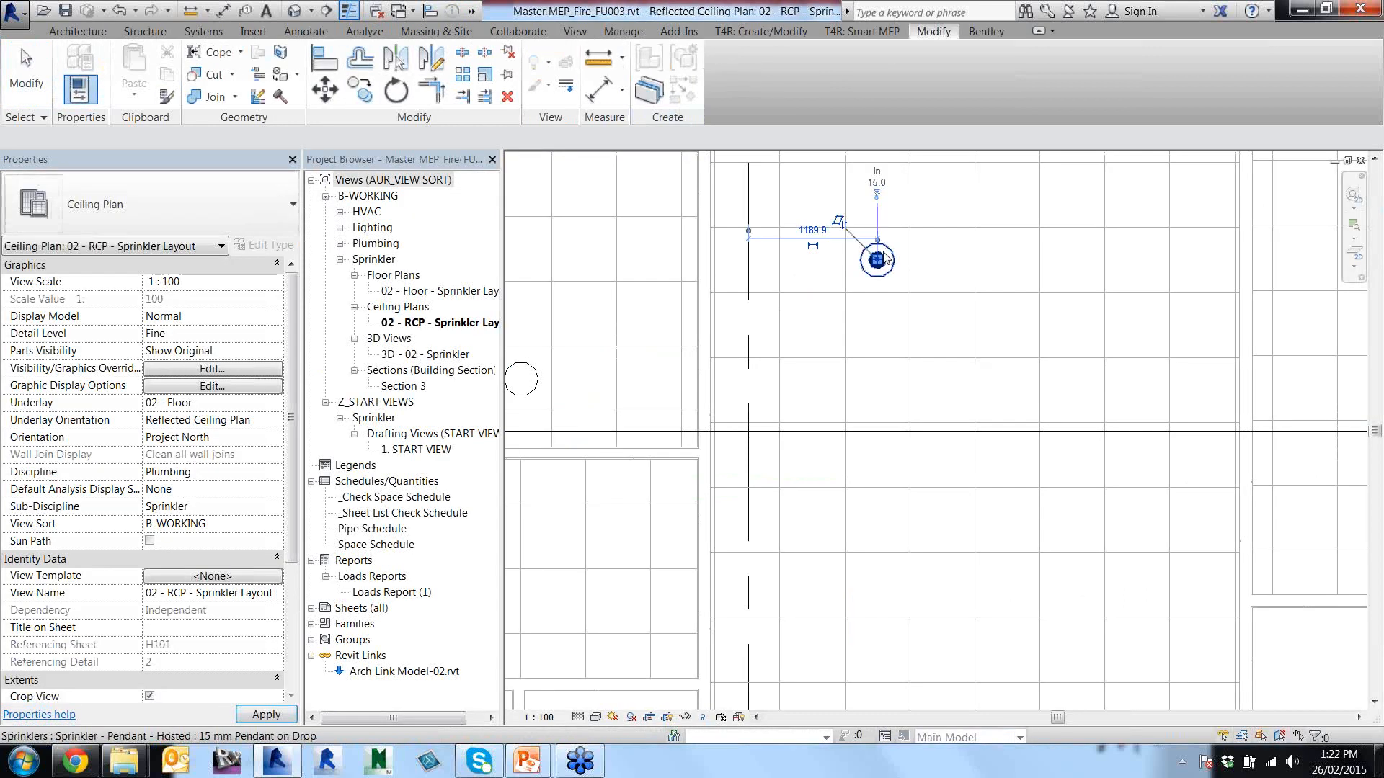
{"action": "key", "text": "c"}
{"action": "key", "text": "s"}
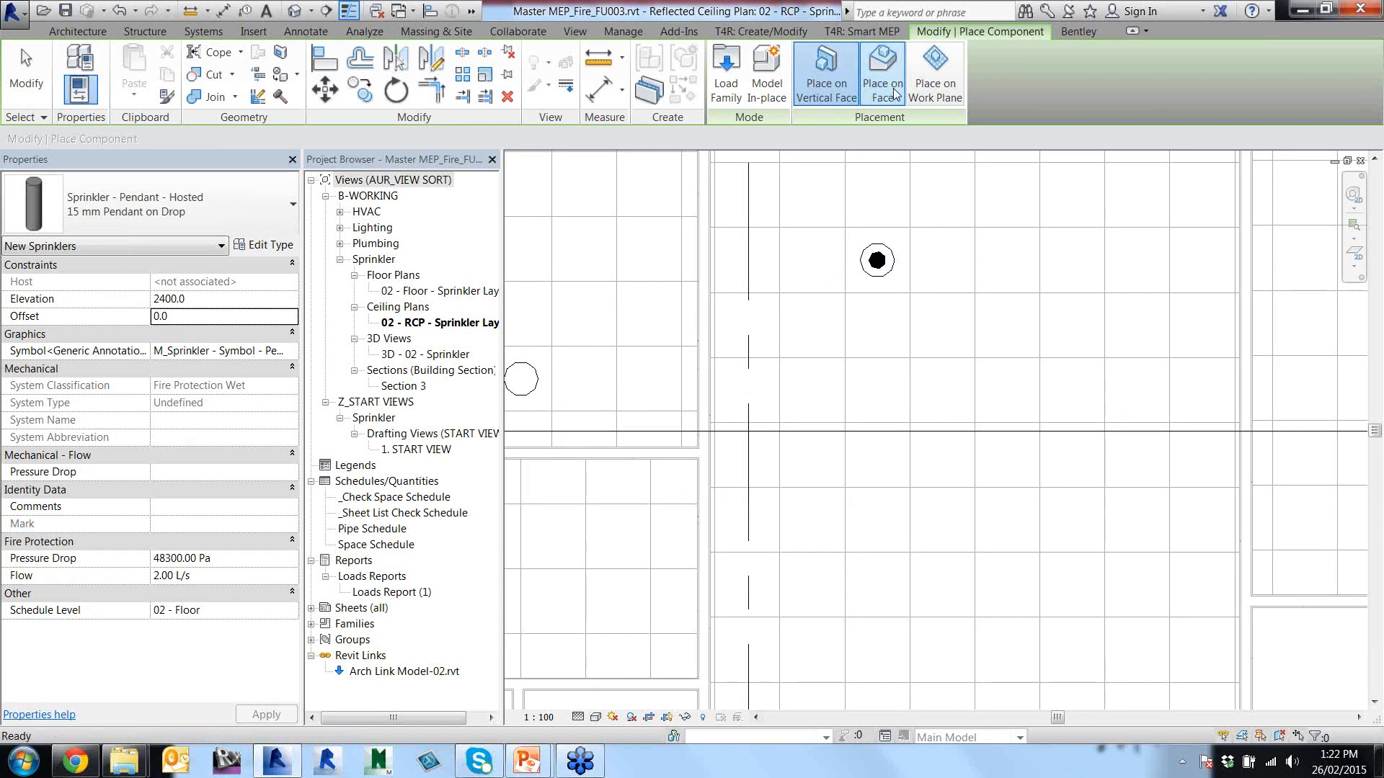
{"action": "left_click", "coordinate": [883, 72]}
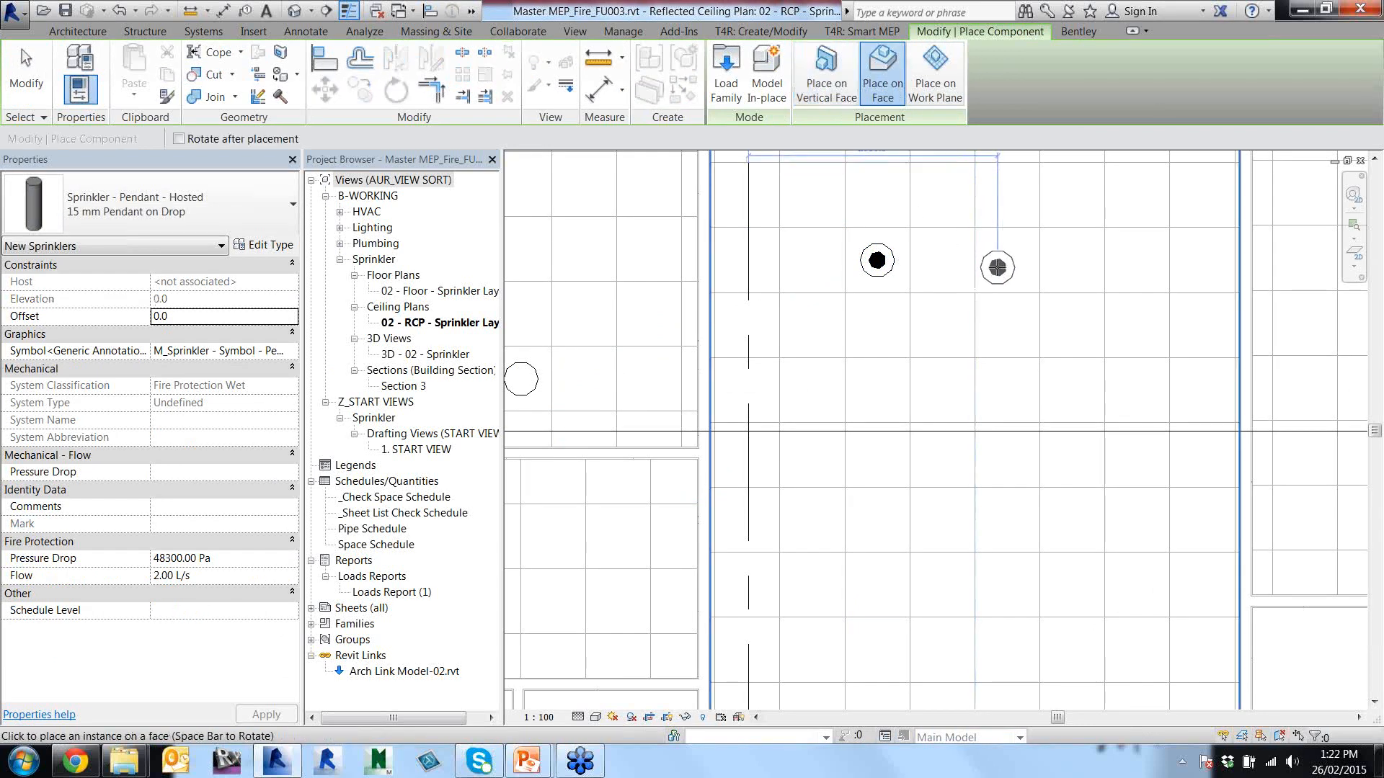
{"action": "key", "text": "Escape"}
{"action": "key", "text": "Escape"}
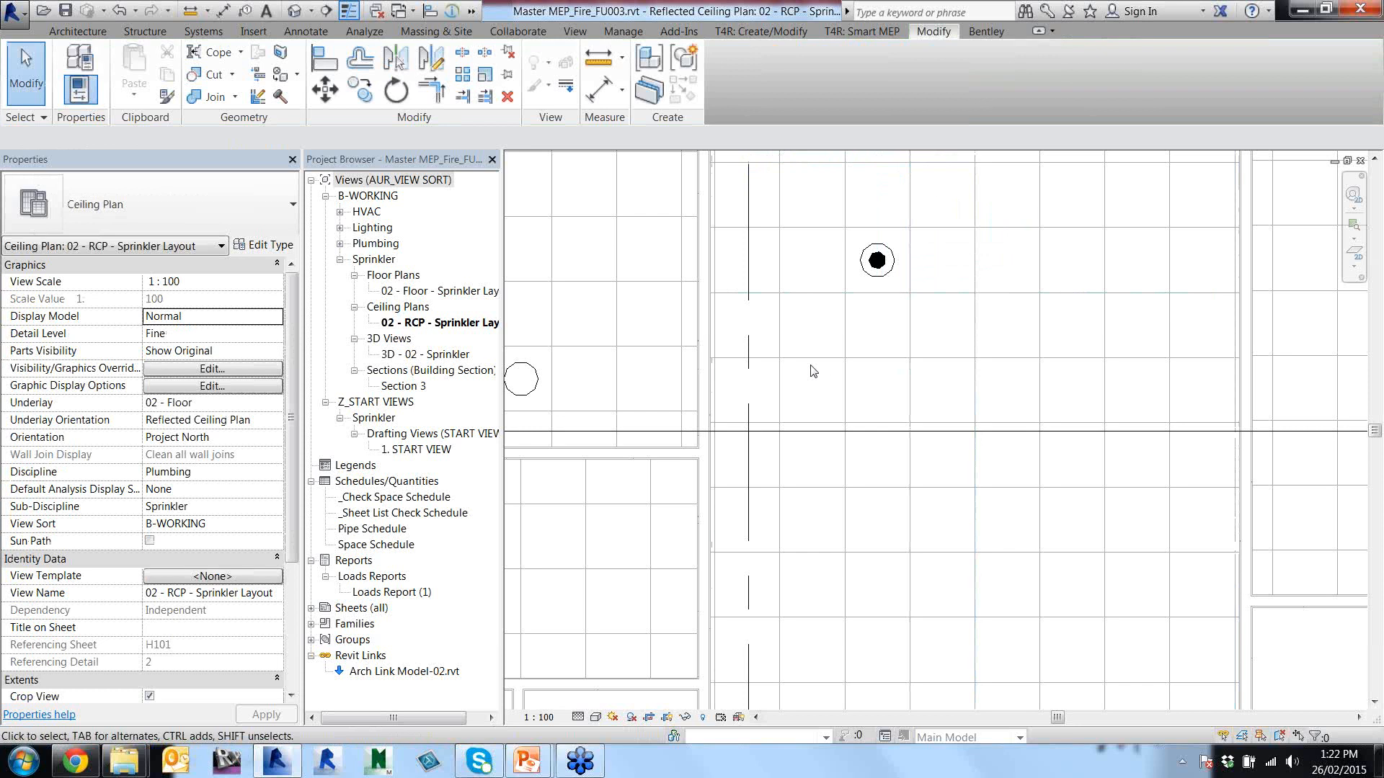
{"action": "scroll", "coordinate": [813, 371], "scroll_direction": "down", "scroll_amount": 4}
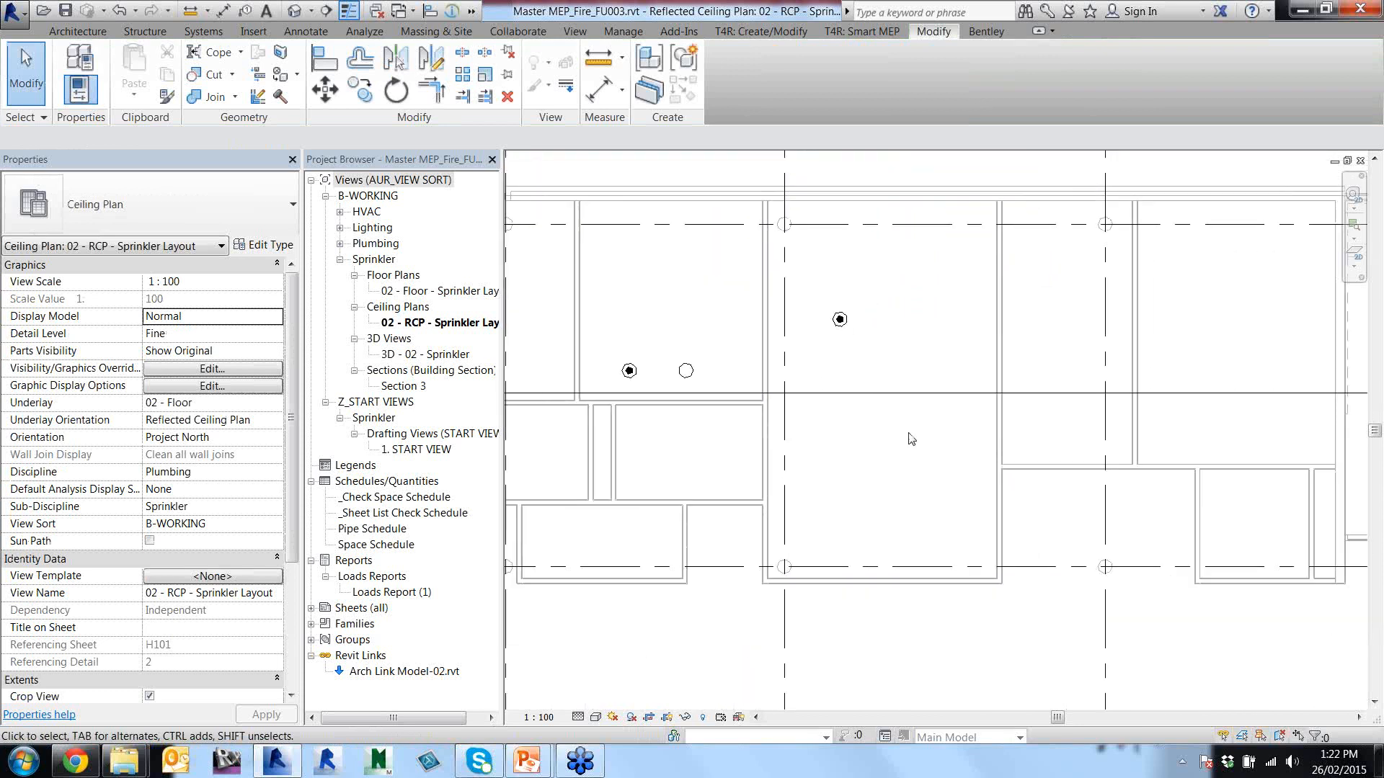
{"action": "middle_click_drag", "start_coordinate": [905, 432], "coordinate": [750, 398]}
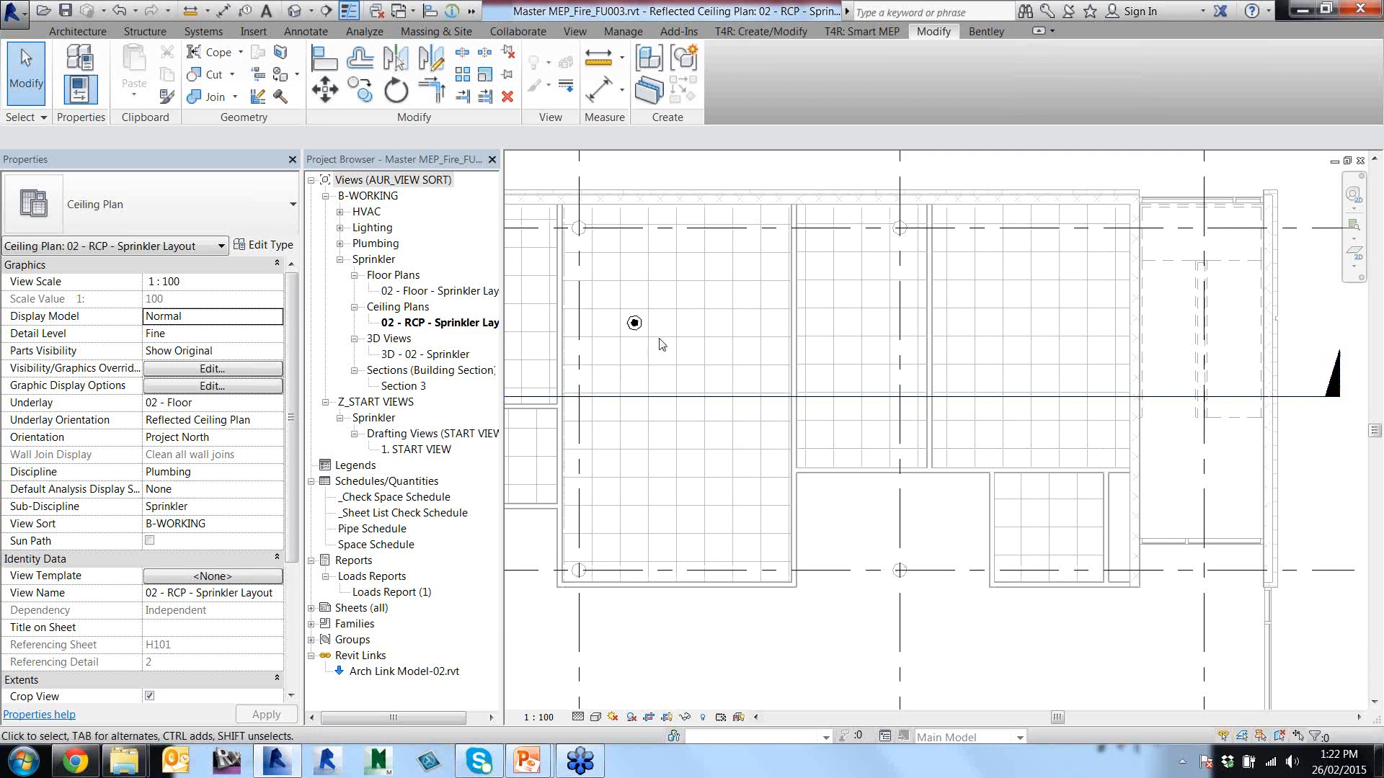
{"action": "left_click", "coordinate": [634, 323]}
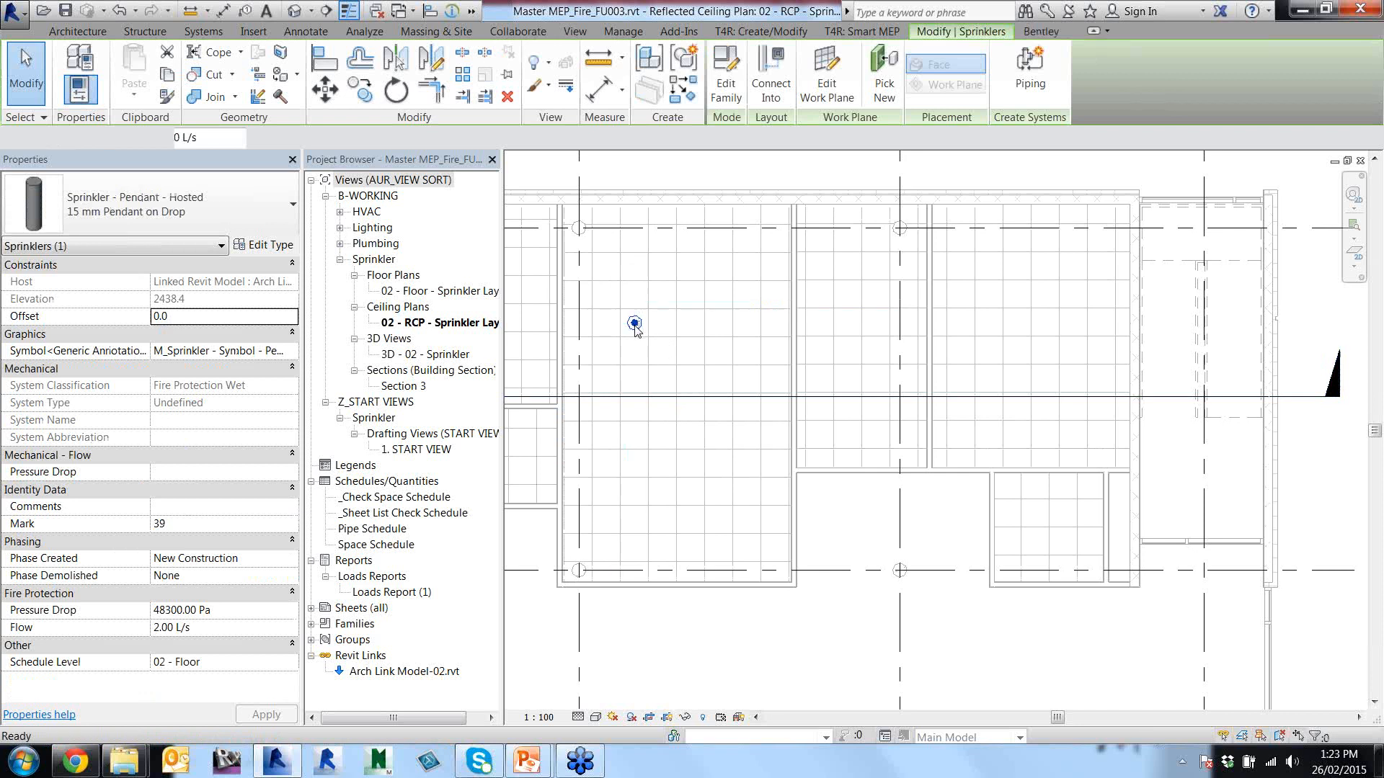
{"action": "key", "text": "c"}
{"action": "key", "text": "s"}
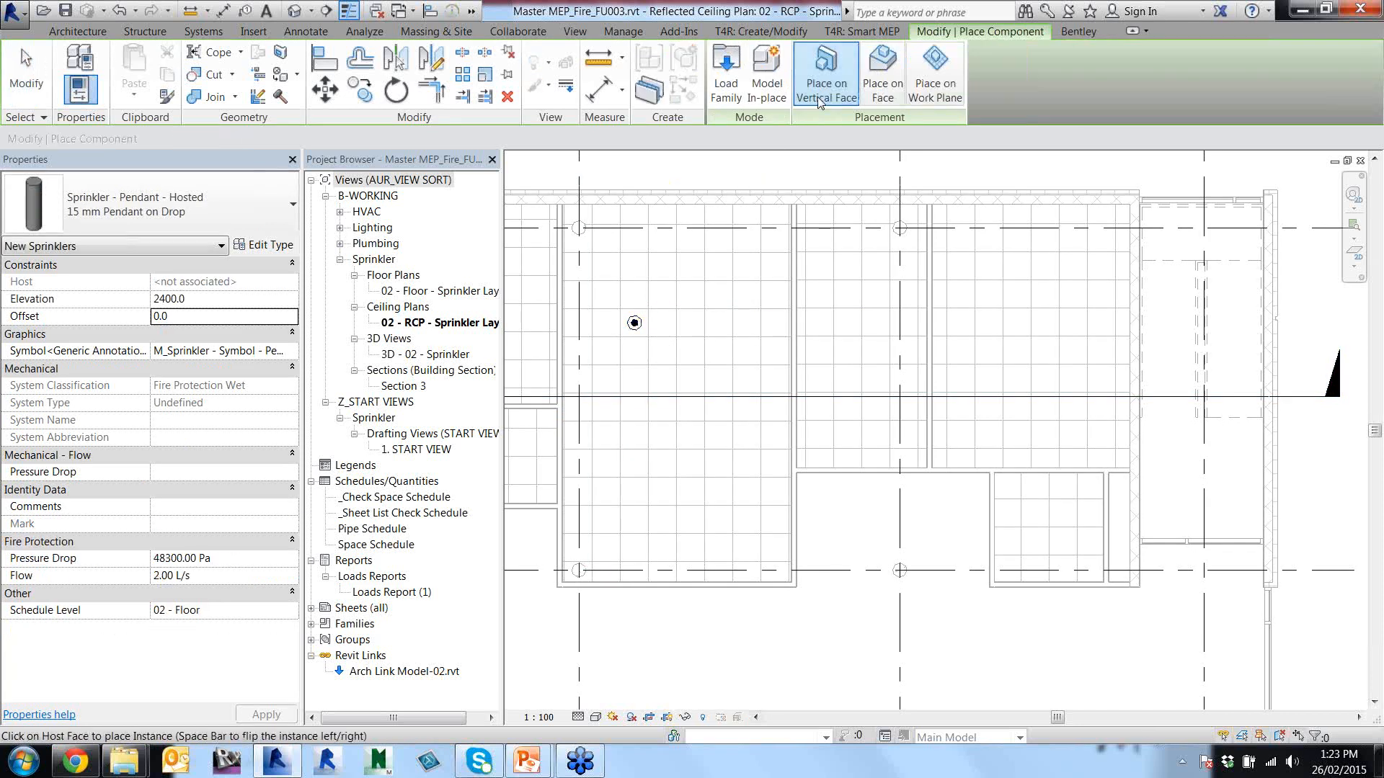
{"action": "left_click", "coordinate": [882, 76]}
{"action": "scroll", "coordinate": [833, 443], "scroll_direction": "up", "scroll_amount": 2}
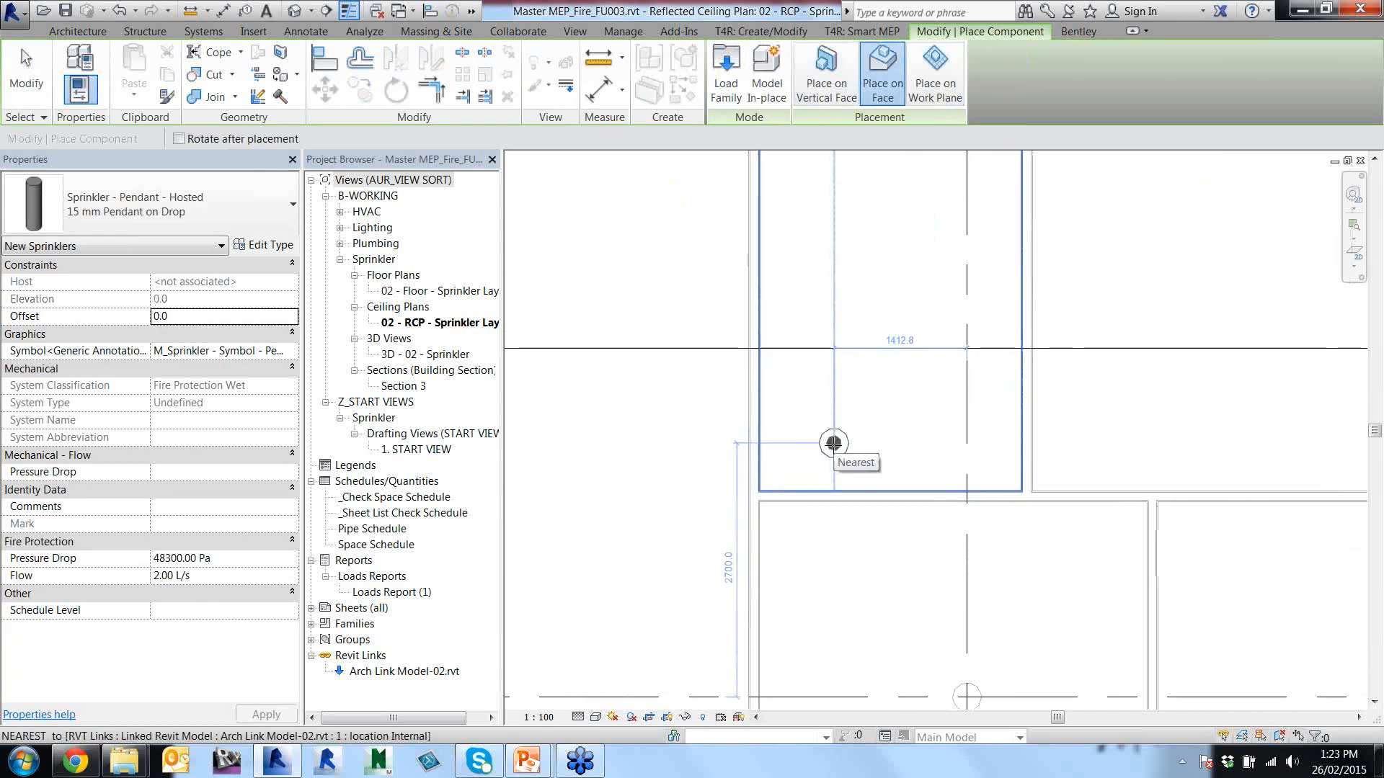
{"action": "scroll", "coordinate": [834, 448], "scroll_direction": "down", "scroll_amount": 1}
{"action": "key", "text": "Escape"}
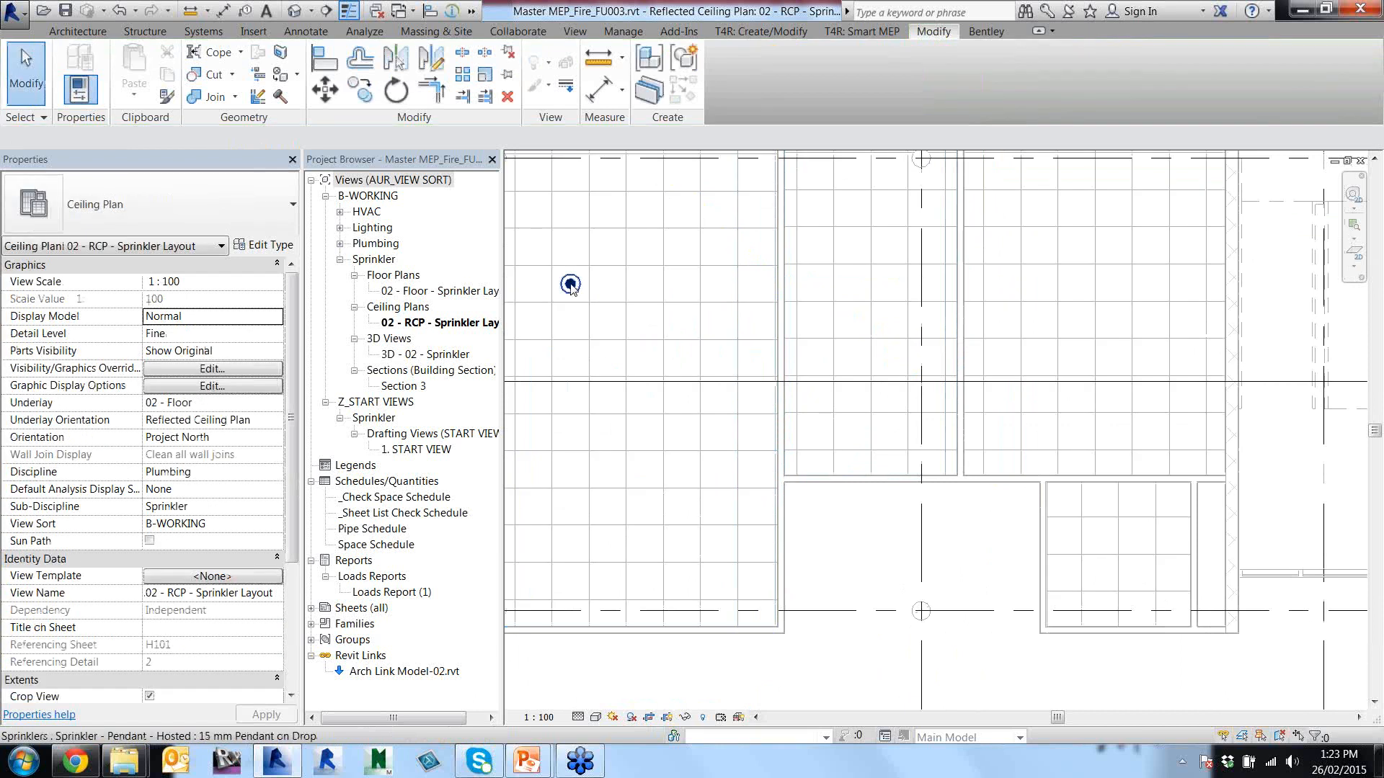
Copy the centred pendant sprinkler from its ceiling tile corner to a tile corner near the lower edge of the large right-hand room.
{"action": "left_click", "coordinate": [570, 285]}
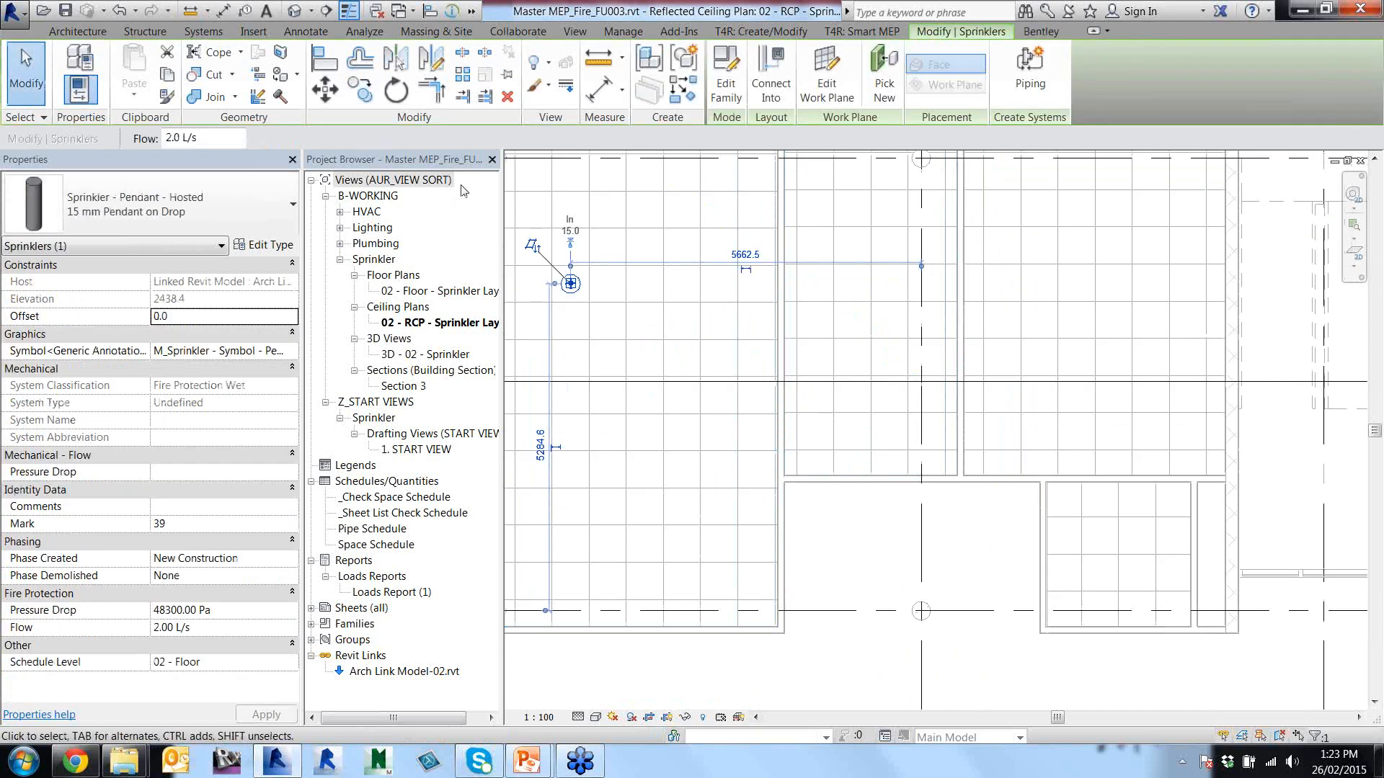
{"action": "key", "text": "c"}
{"action": "key", "text": "o"}
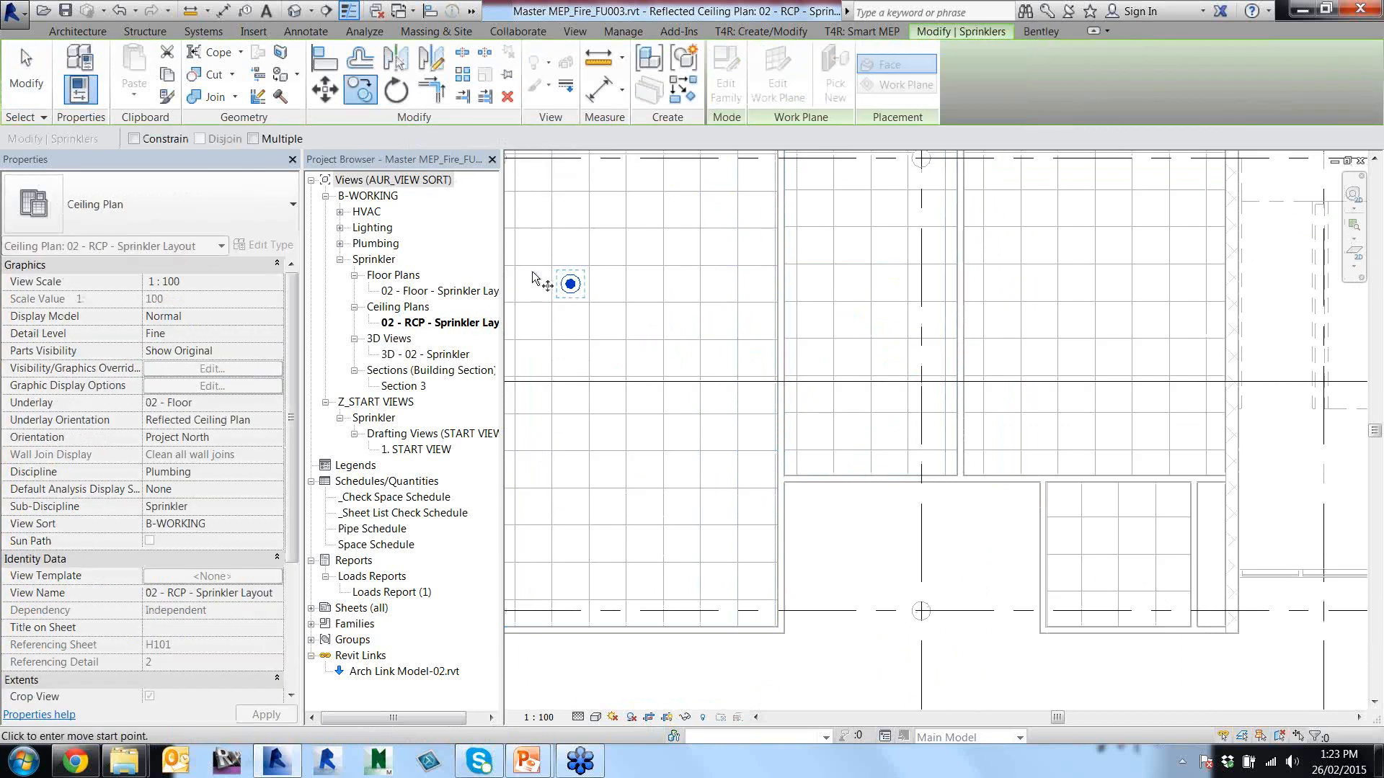
{"action": "scroll", "coordinate": [532, 271], "scroll_direction": "up", "scroll_amount": 2}
{"action": "left_click", "coordinate": [574, 250]}
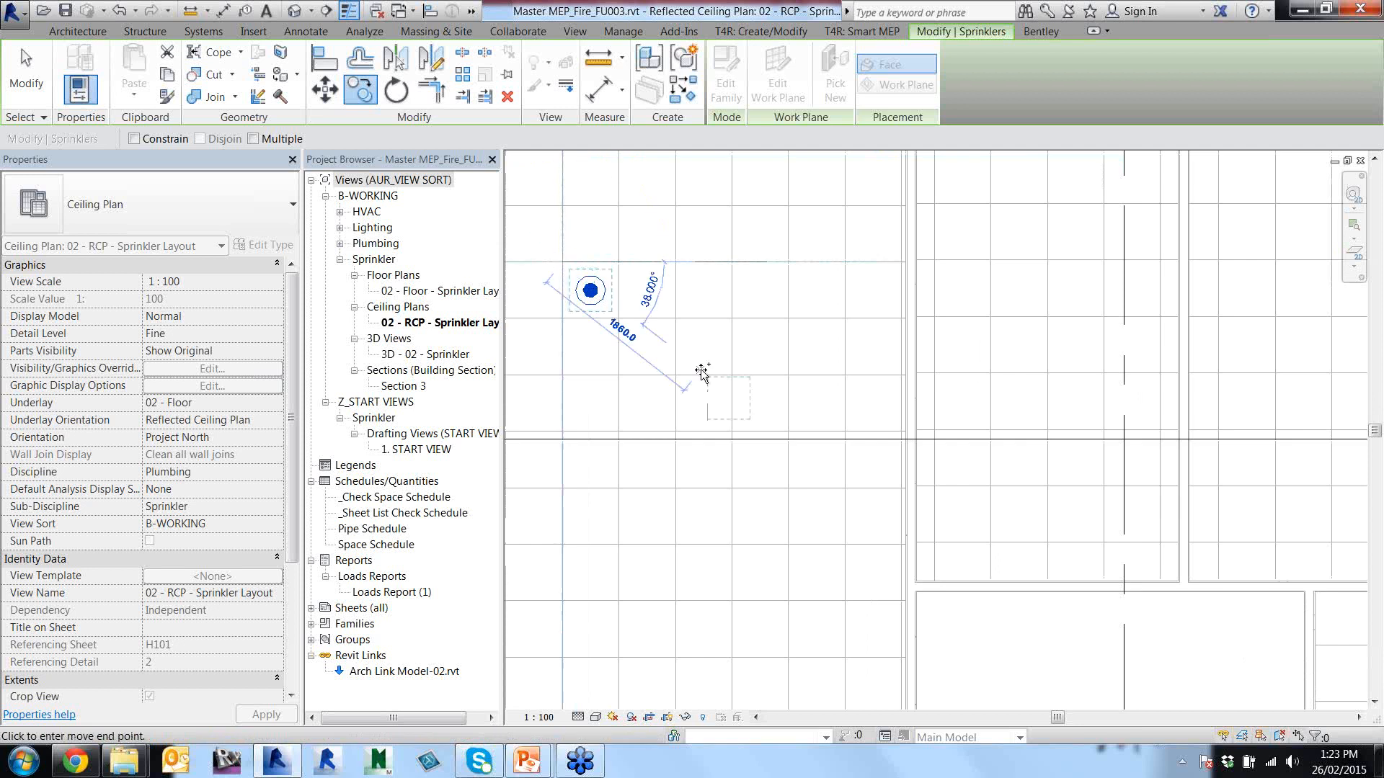
{"action": "scroll", "coordinate": [713, 378], "scroll_direction": "down", "scroll_amount": 3}
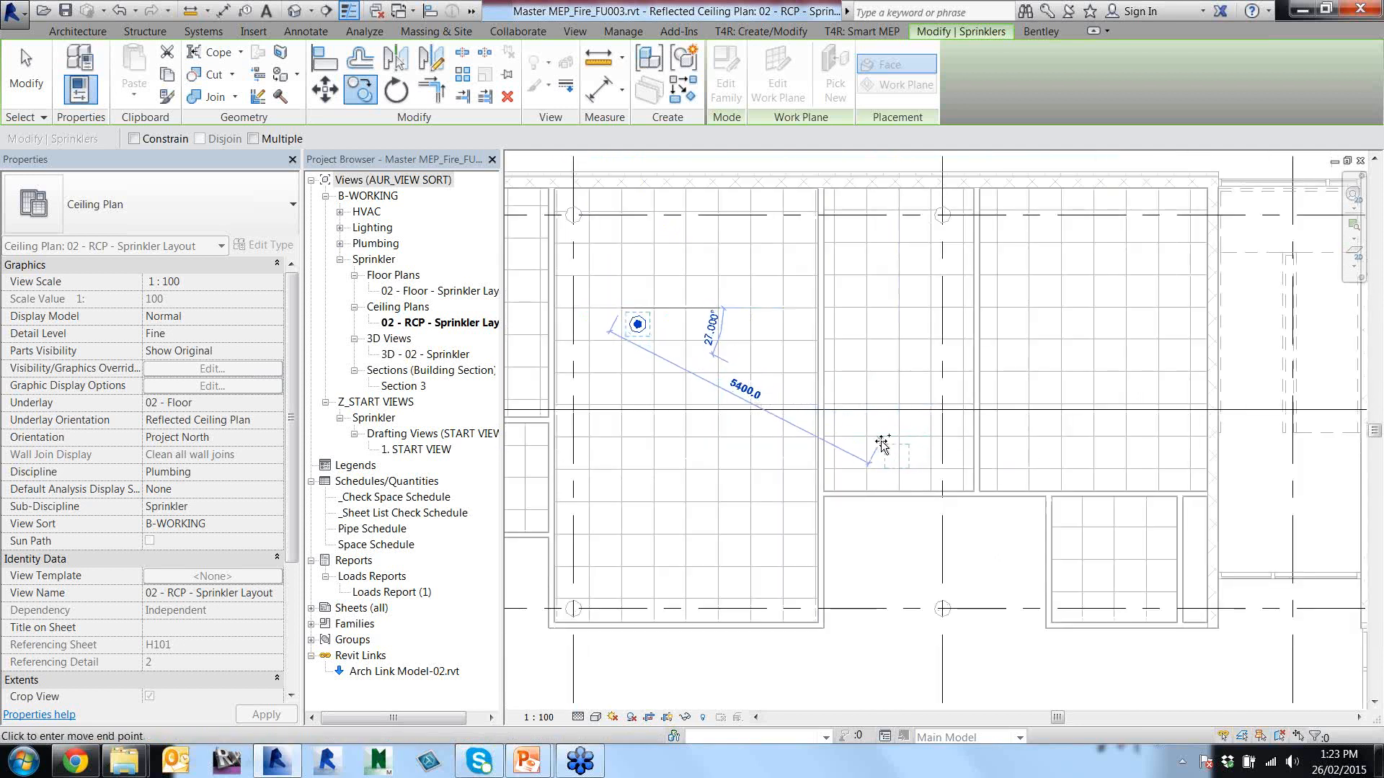
{"action": "scroll", "coordinate": [872, 455], "scroll_direction": "down", "scroll_amount": 2}
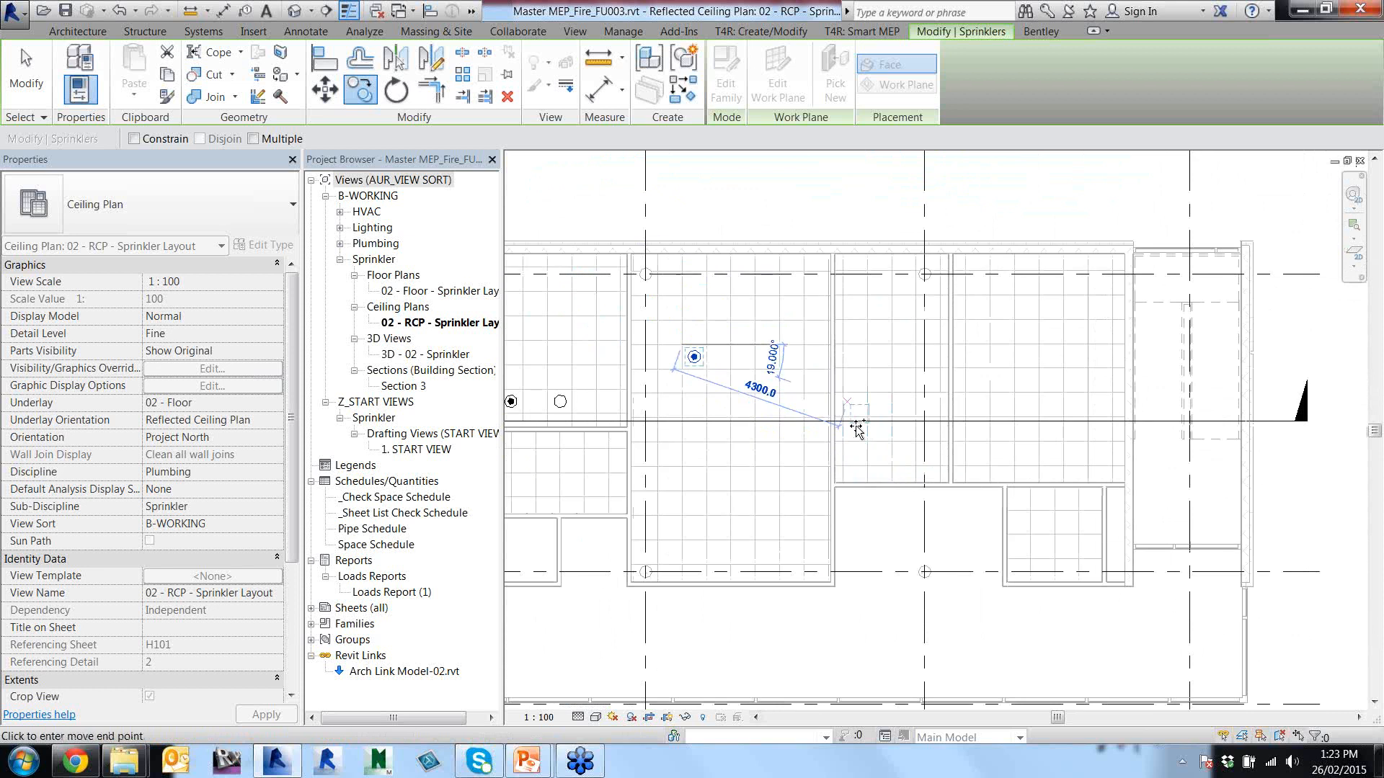
{"action": "scroll", "coordinate": [859, 383], "scroll_direction": "up", "scroll_amount": 3}
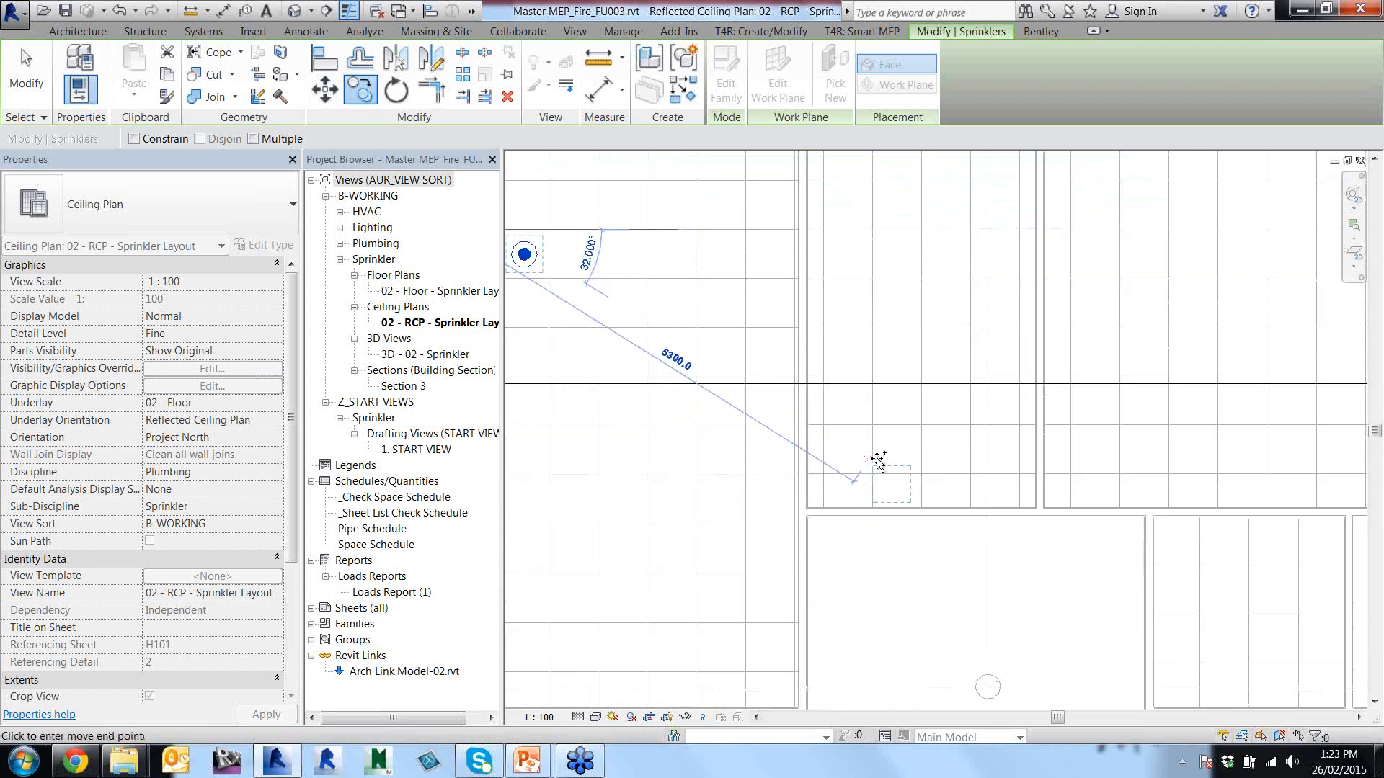
{"action": "scroll", "coordinate": [893, 467], "scroll_direction": "down", "scroll_amount": 2}
{"action": "scroll", "coordinate": [915, 469], "scroll_direction": "up", "scroll_amount": 3}
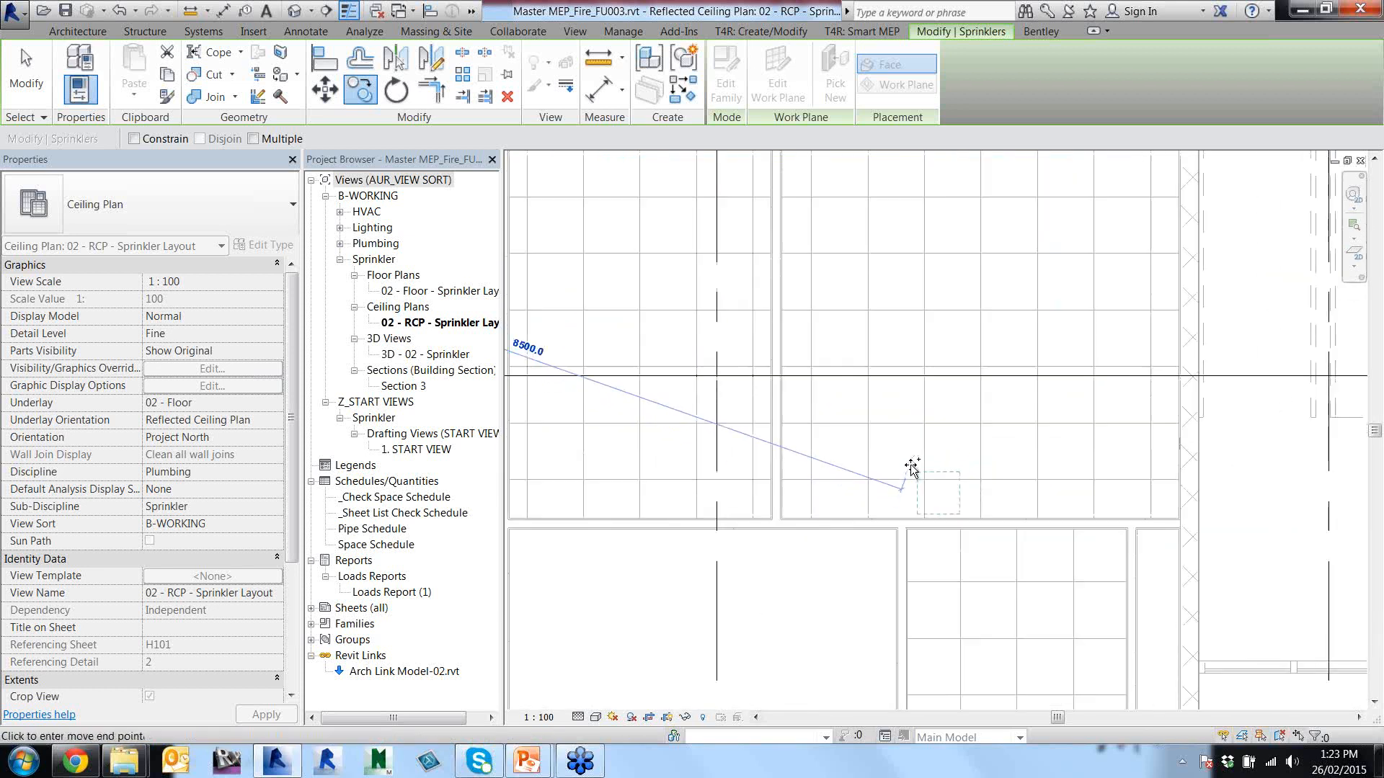
{"action": "left_click", "coordinate": [868, 425]}
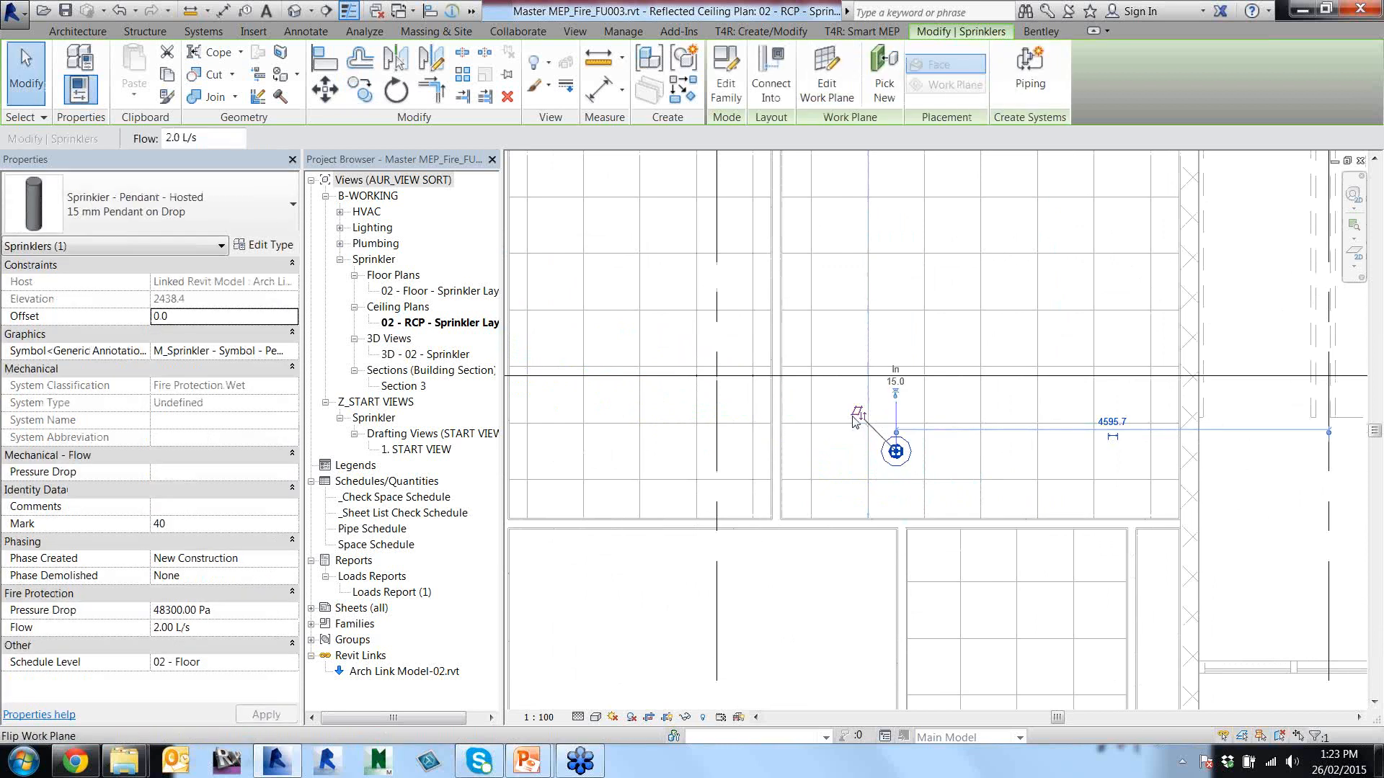
{"action": "key", "text": "Escape"}
Copy the new pendant sprinkler three ceiling tiles horizontally to the right within the same room, using tile corners as reference points.
{"action": "left_click", "coordinate": [896, 452]}
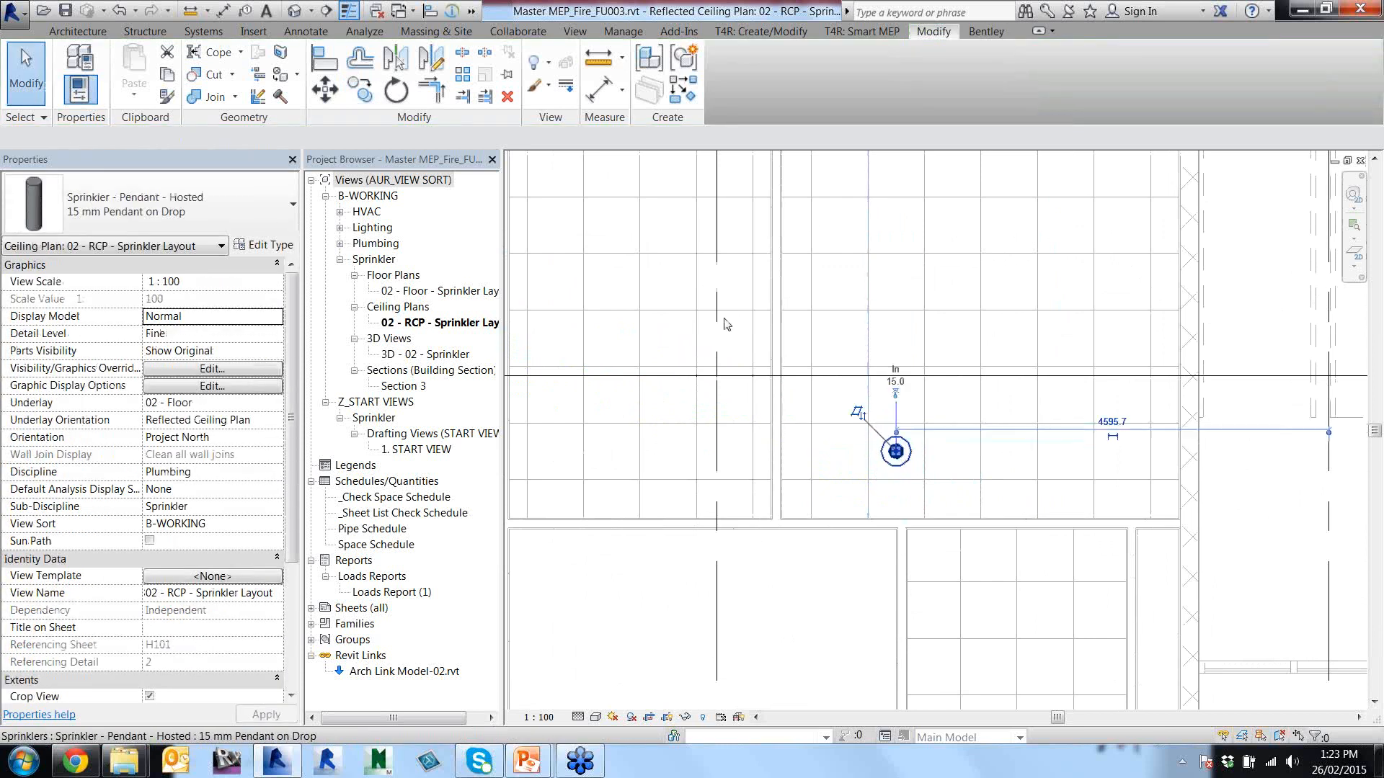
{"action": "left_click", "coordinate": [359, 90]}
{"action": "left_click", "coordinate": [869, 425]}
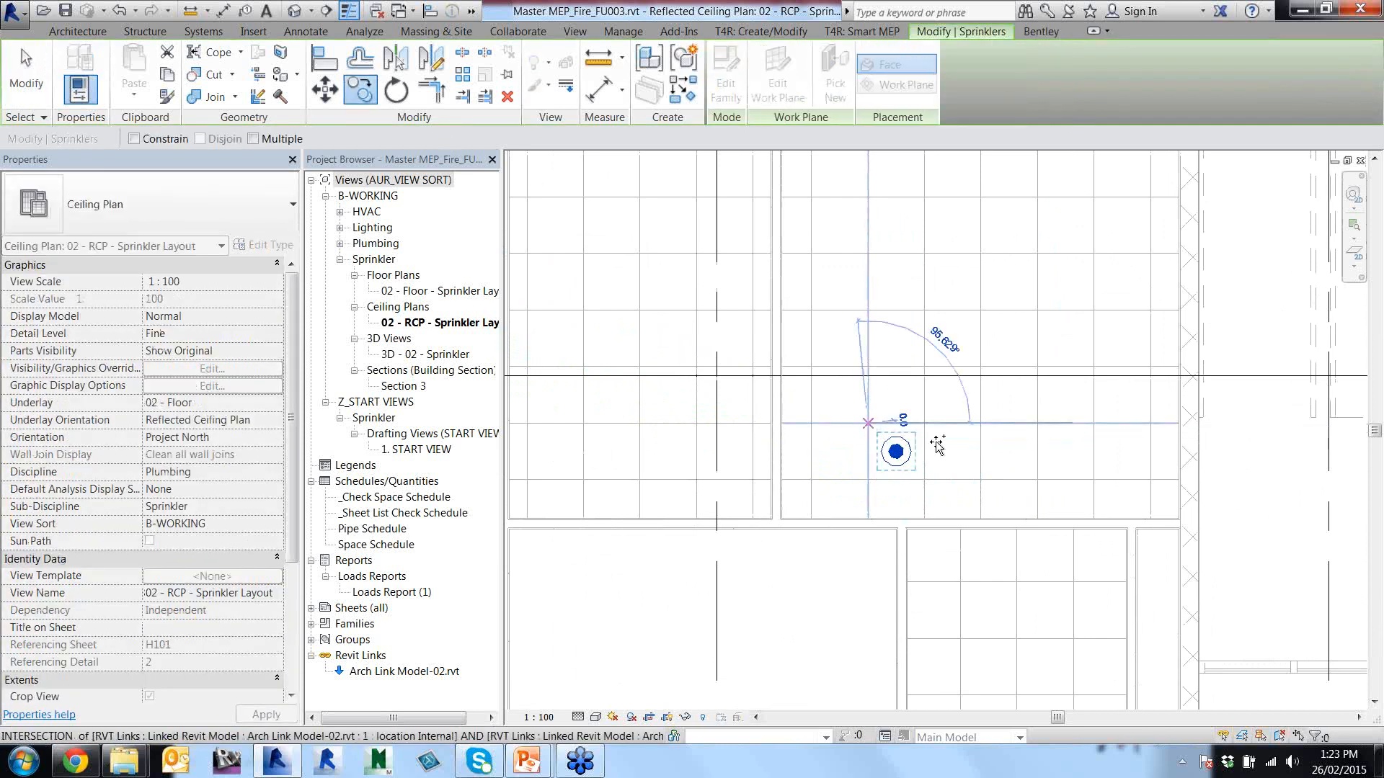
{"action": "left_click", "coordinate": [1039, 427]}
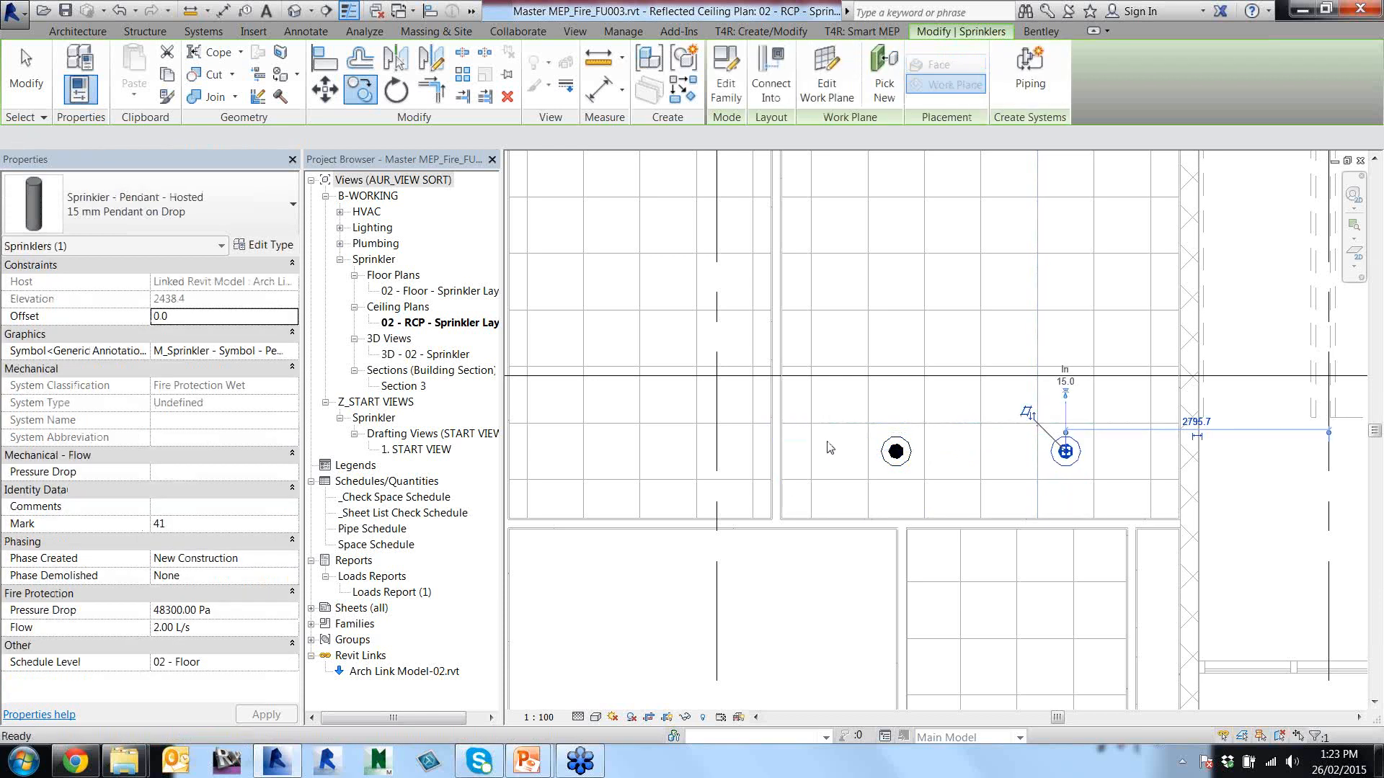
{"action": "key", "text": "Escape"}
Array both sprinklers linearly as an associated group of 2, placing the 2nd row three ceiling tiles above the first.
{"action": "scroll", "coordinate": [830, 448], "scroll_direction": "down", "scroll_amount": 3}
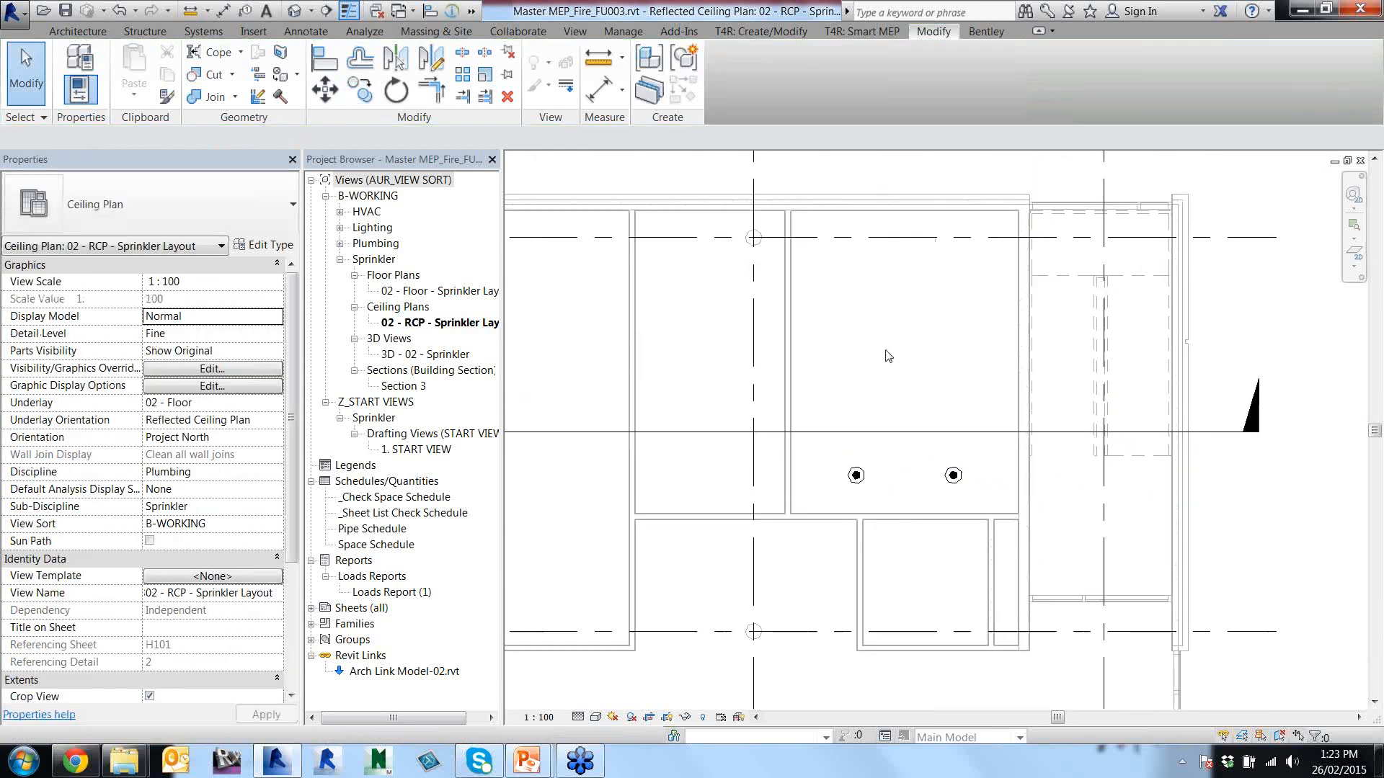
{"action": "scroll", "coordinate": [875, 382], "scroll_direction": "up", "scroll_amount": 3}
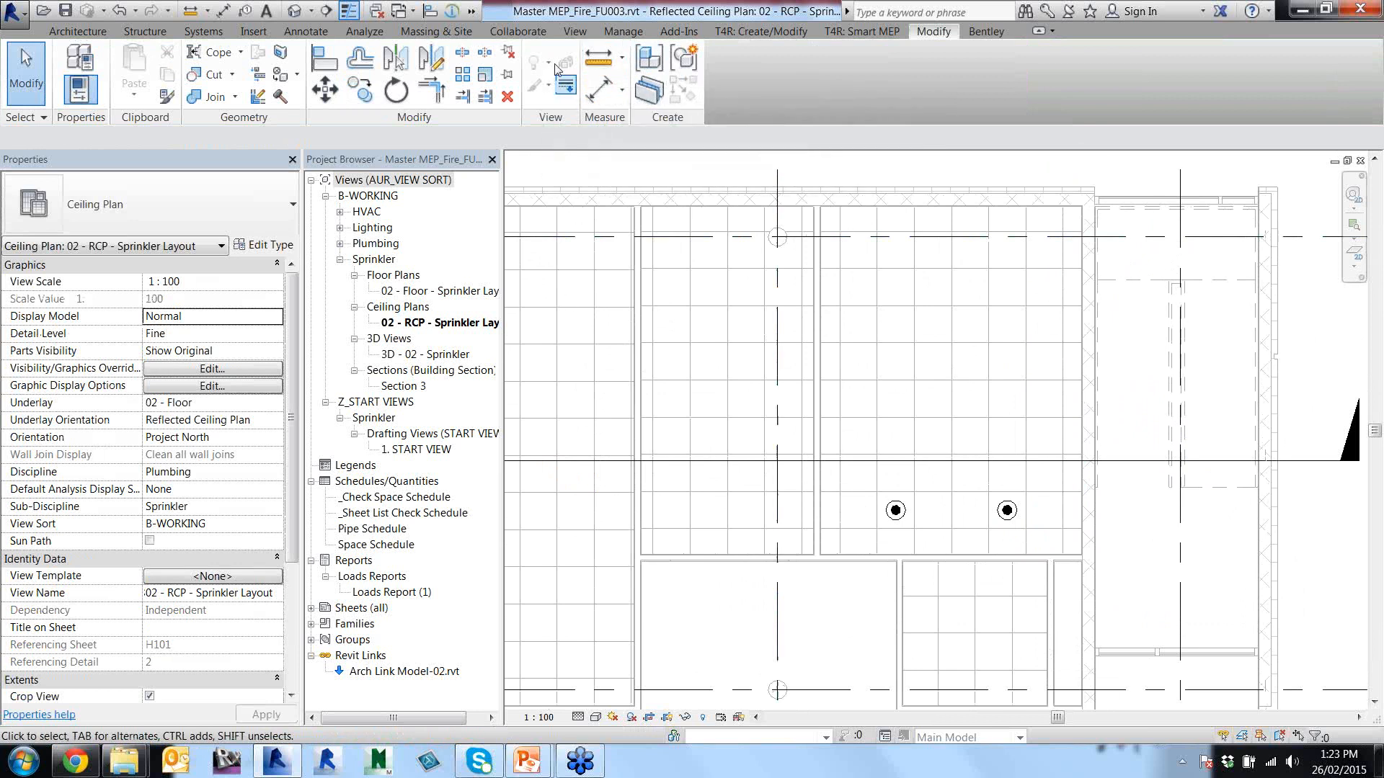
{"action": "left_click", "coordinate": [895, 511]}
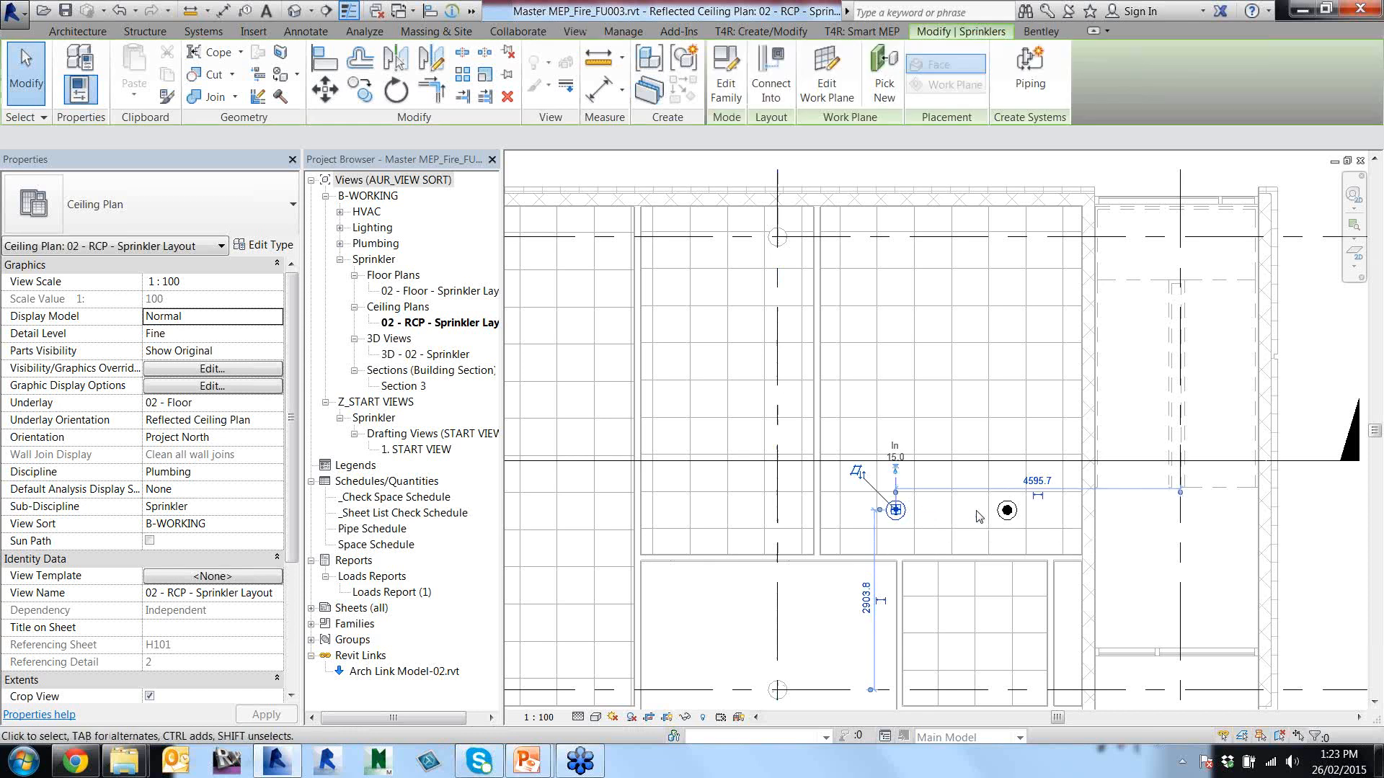
{"action": "left_click", "coordinate": [1009, 509], "text": "ctrl"}
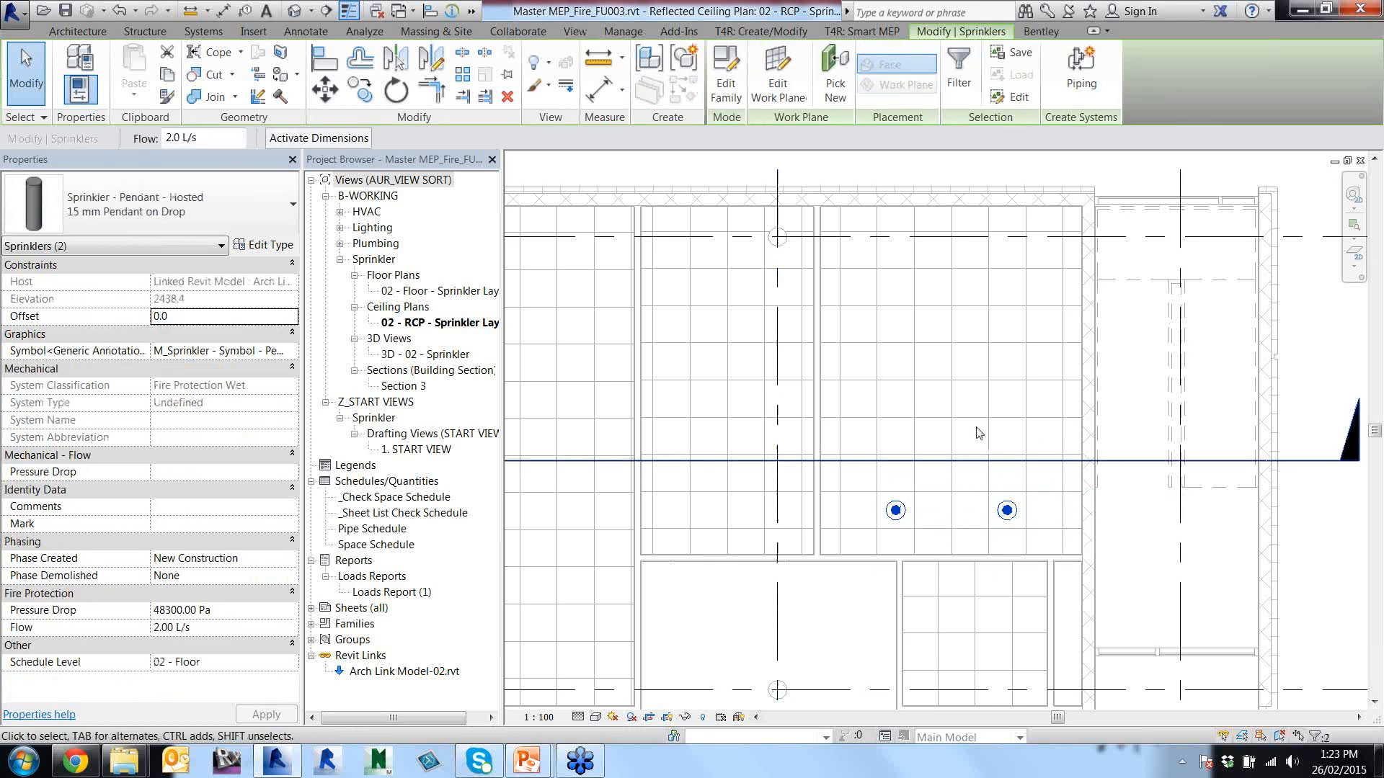
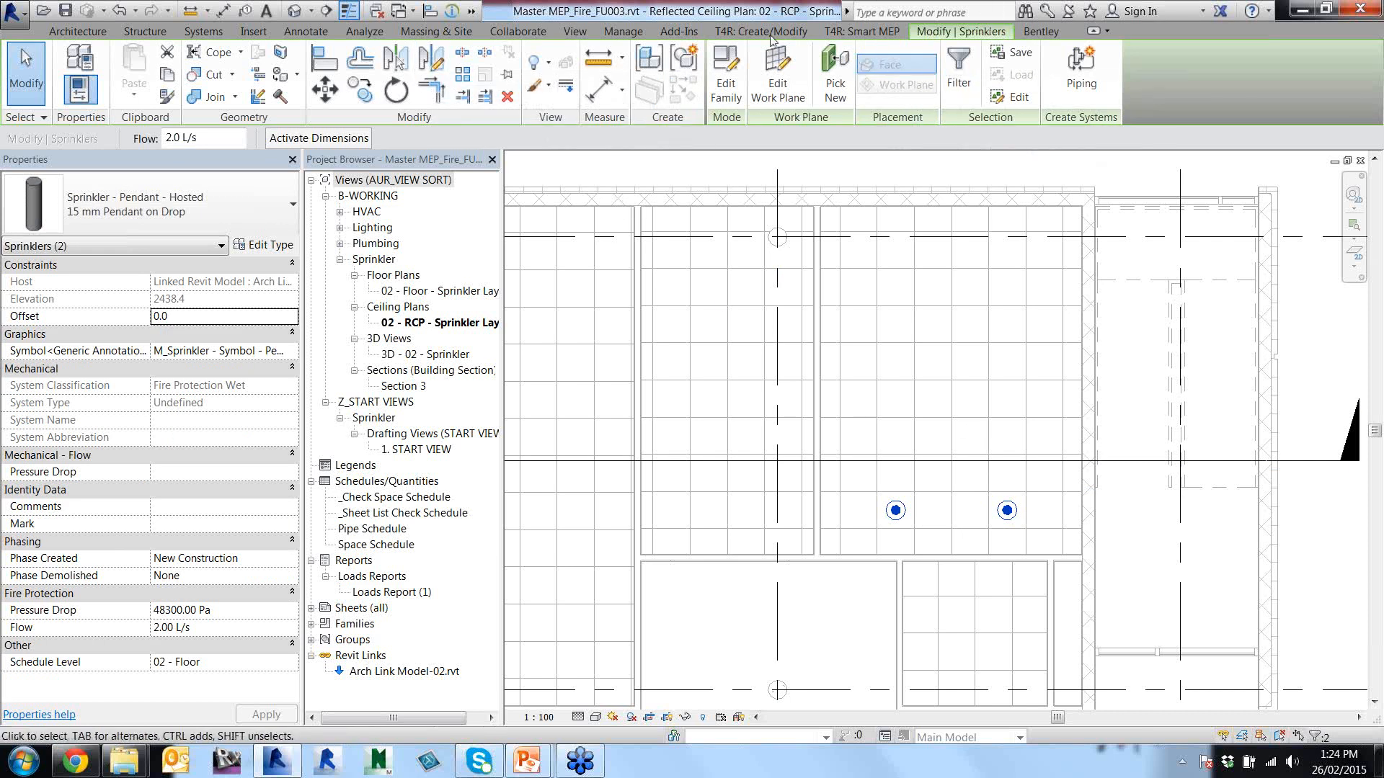
{"action": "left_click", "coordinate": [463, 75]}
{"action": "left_click", "coordinate": [160, 139]}
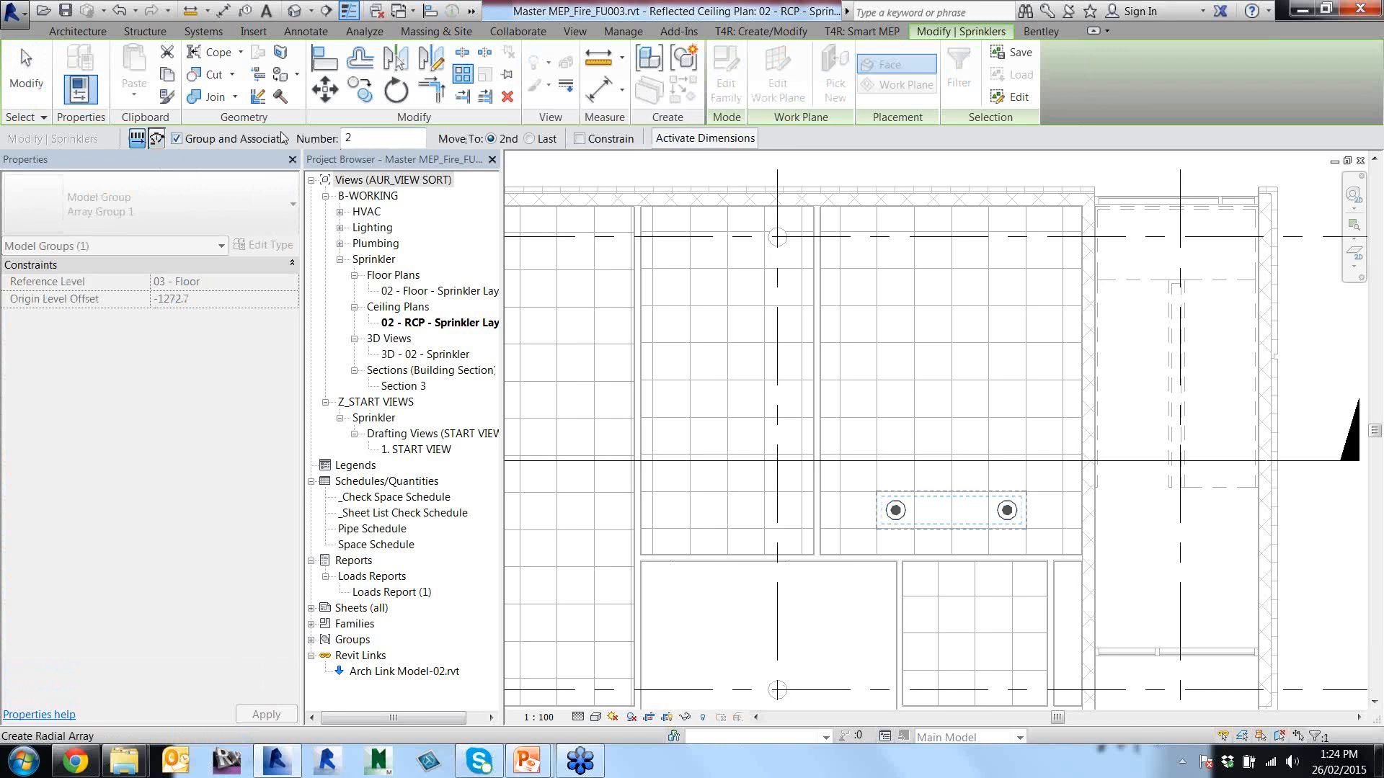
{"action": "left_click", "coordinate": [142, 141]}
{"action": "left_click", "coordinate": [354, 137]}
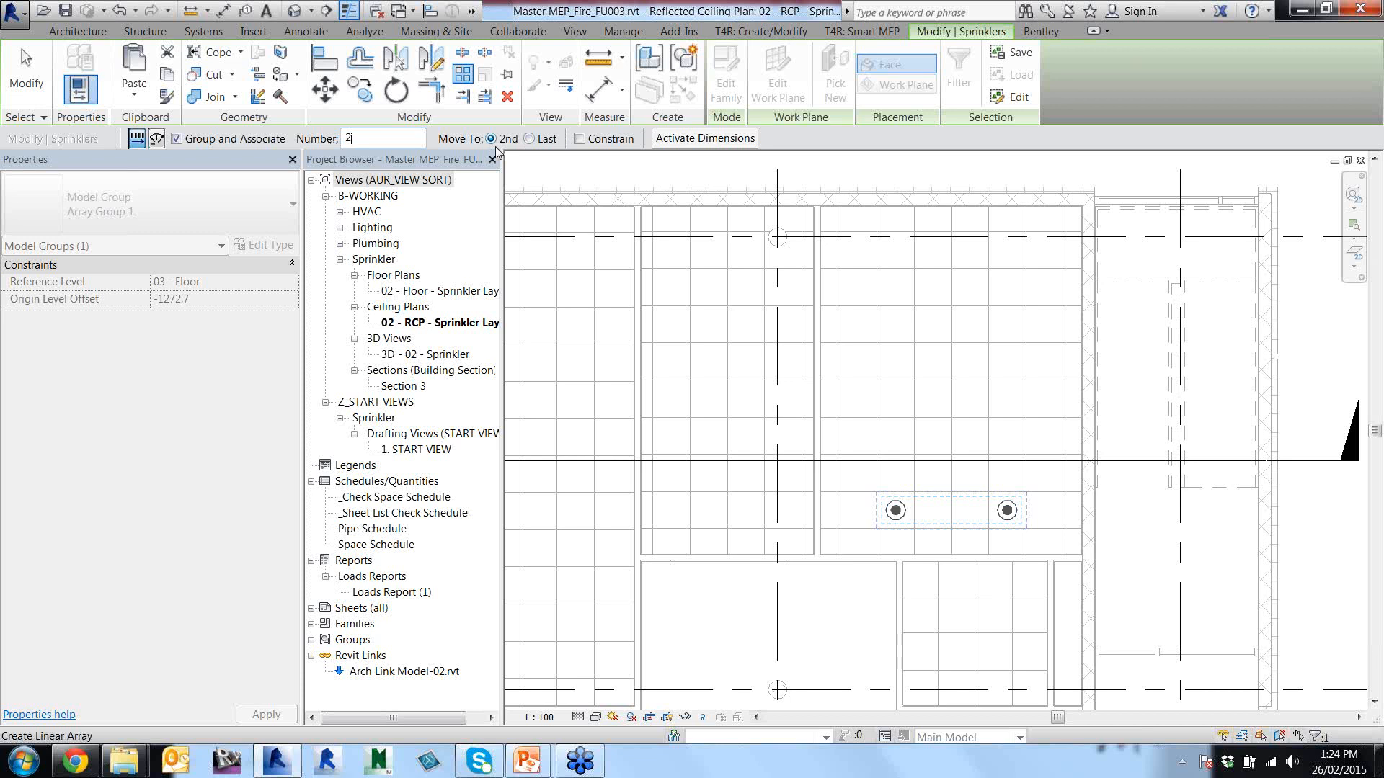
{"action": "left_click", "coordinate": [877, 493]}
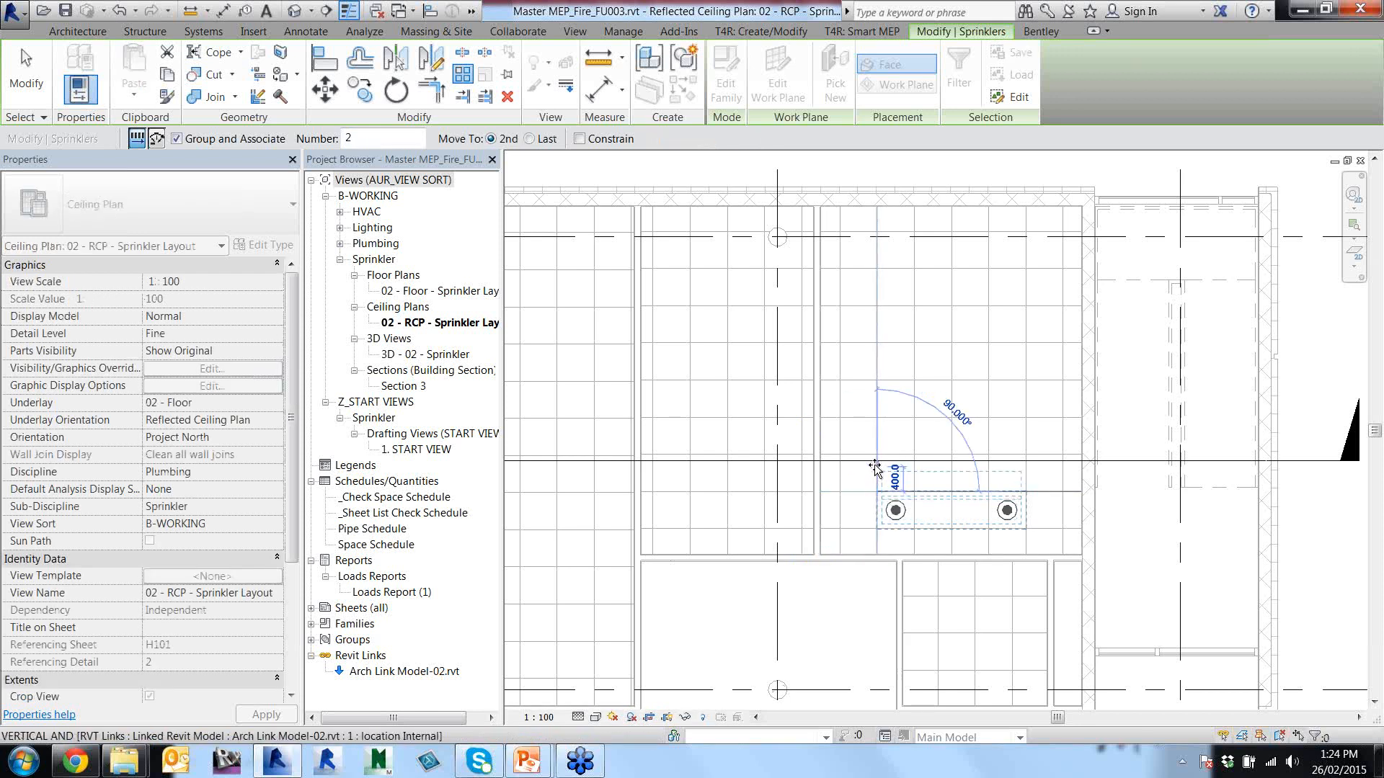
{"action": "left_click", "coordinate": [877, 382]}
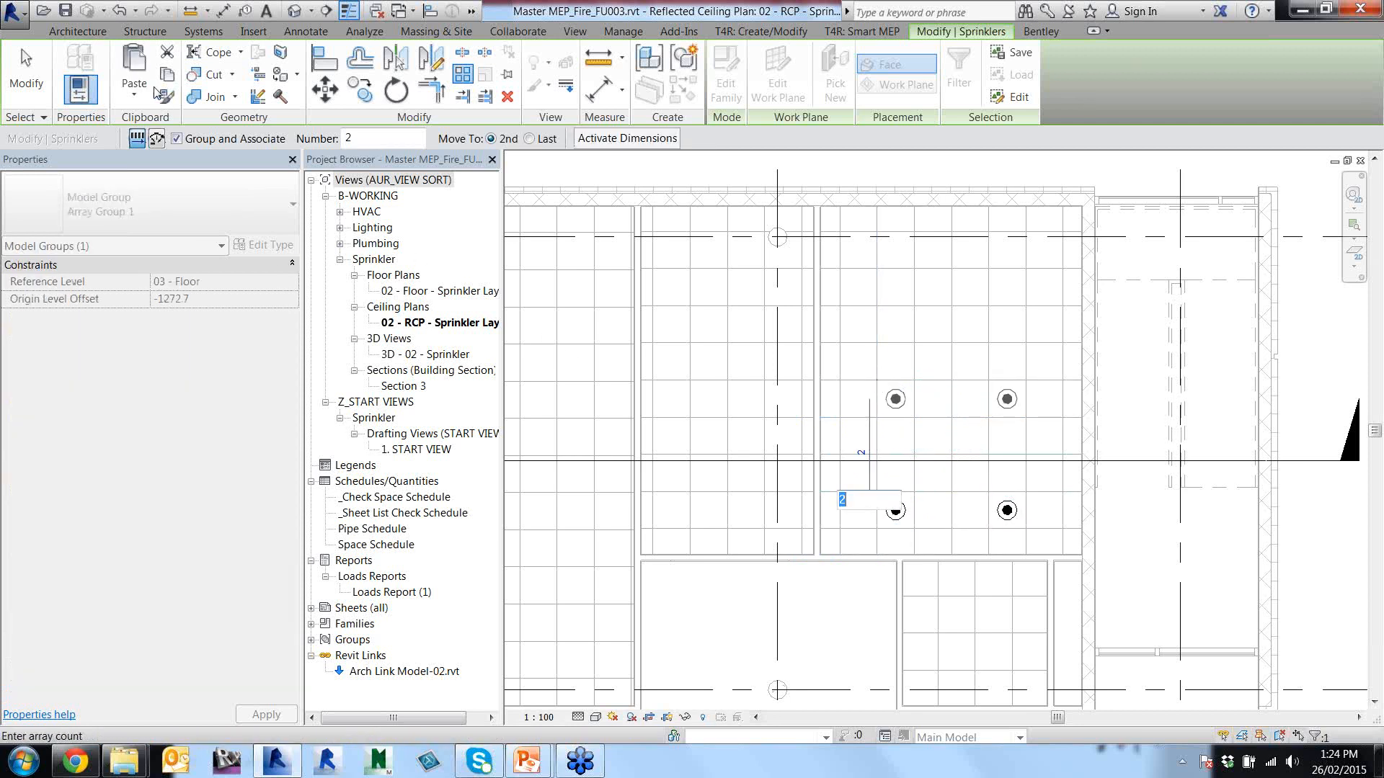
{"action": "left_click", "coordinate": [26, 73]}
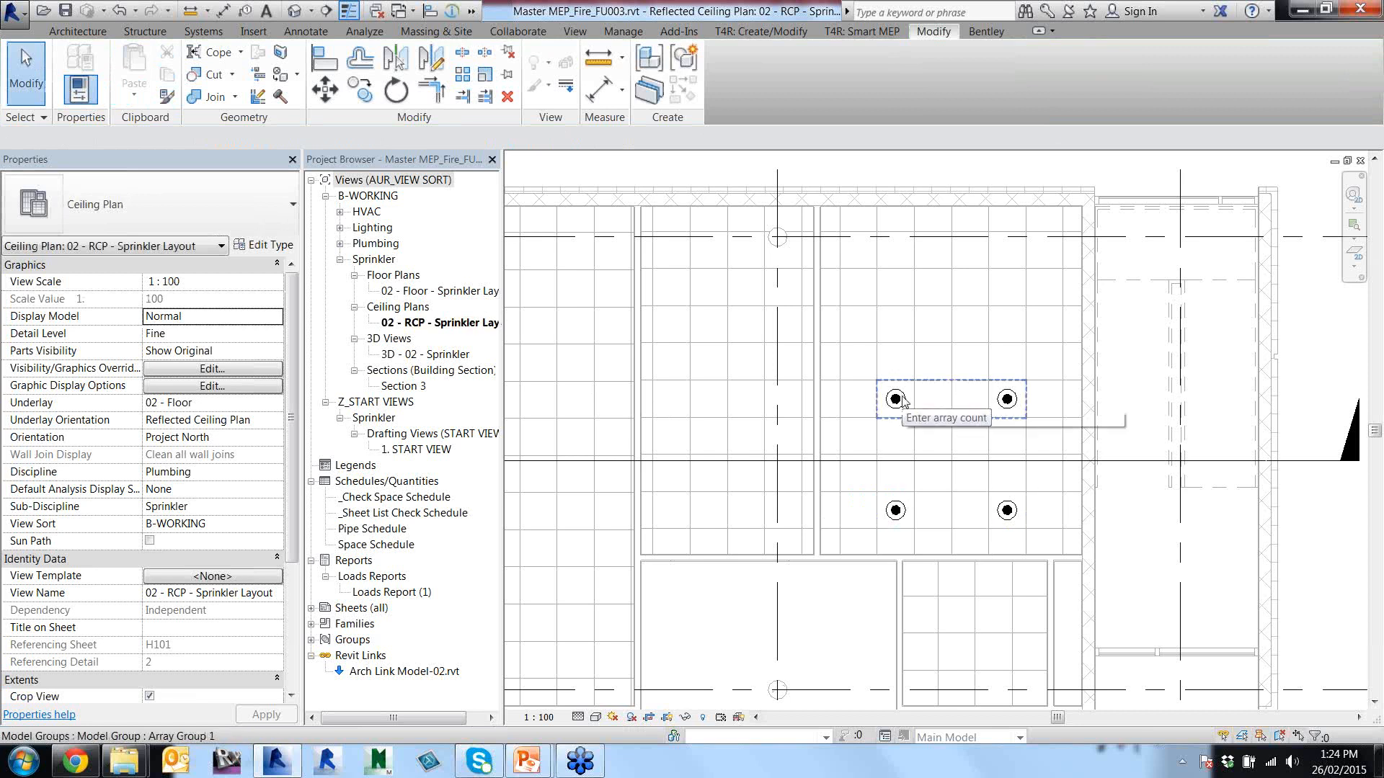
Move the upper row of arrayed sprinklers one ceiling tile vertically upward.
{"action": "left_click", "coordinate": [902, 422]}
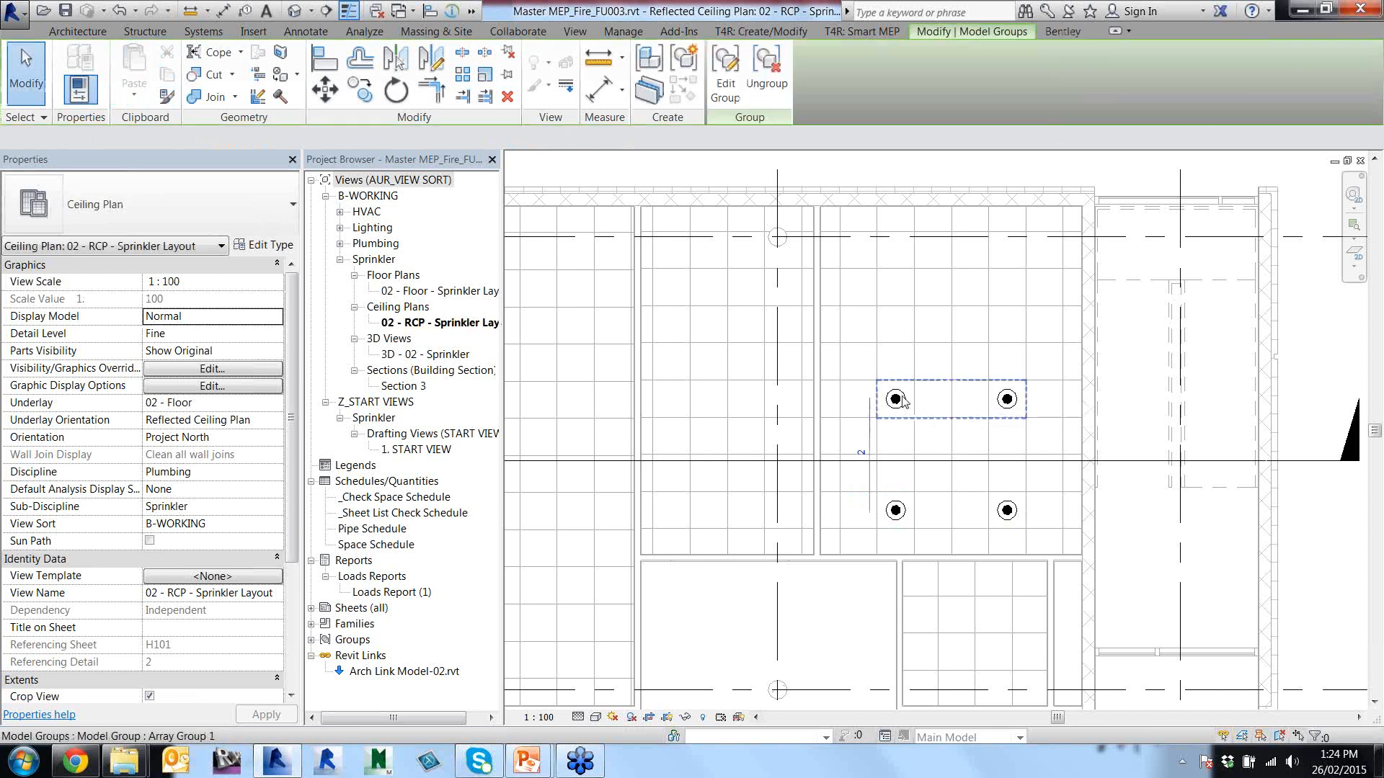
{"action": "left_click", "coordinate": [325, 89]}
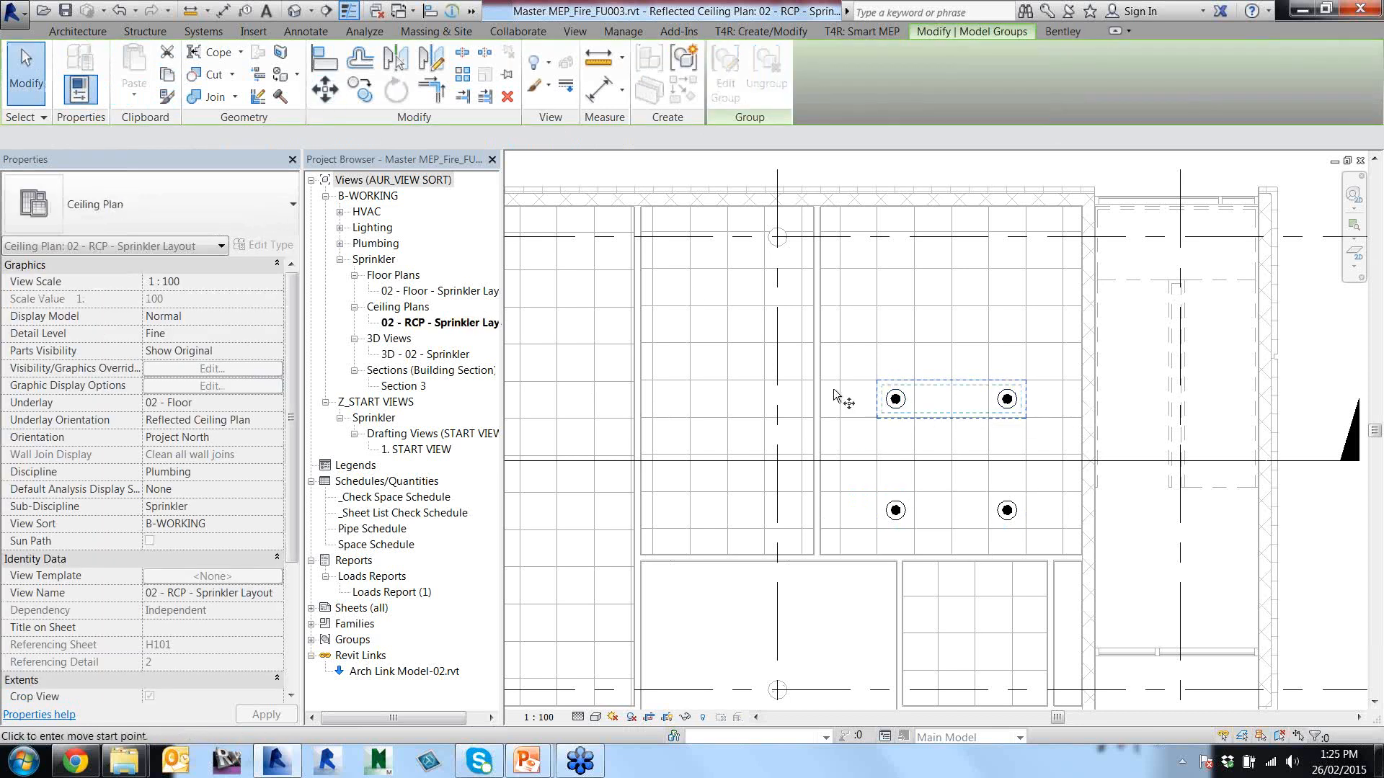
{"action": "left_click", "coordinate": [877, 380]}
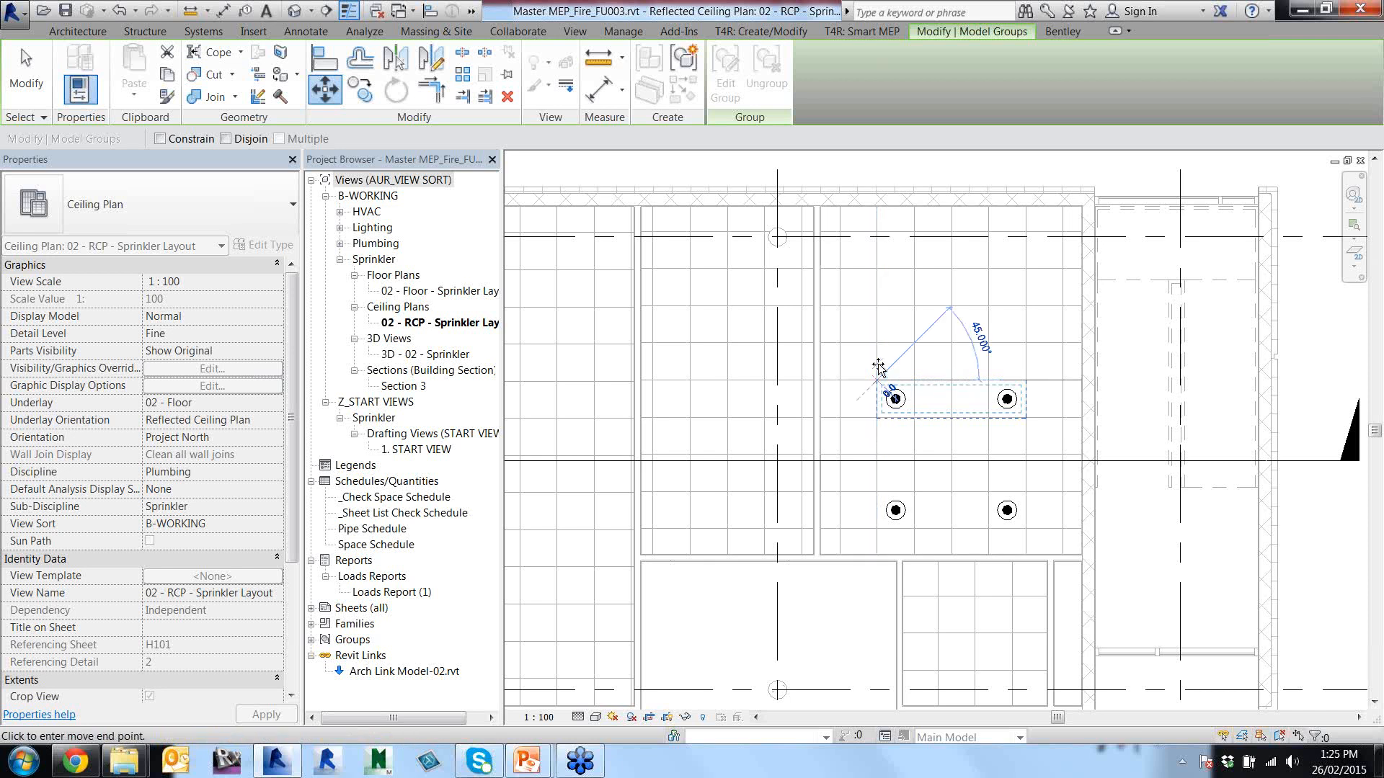
{"action": "left_click", "coordinate": [878, 345]}
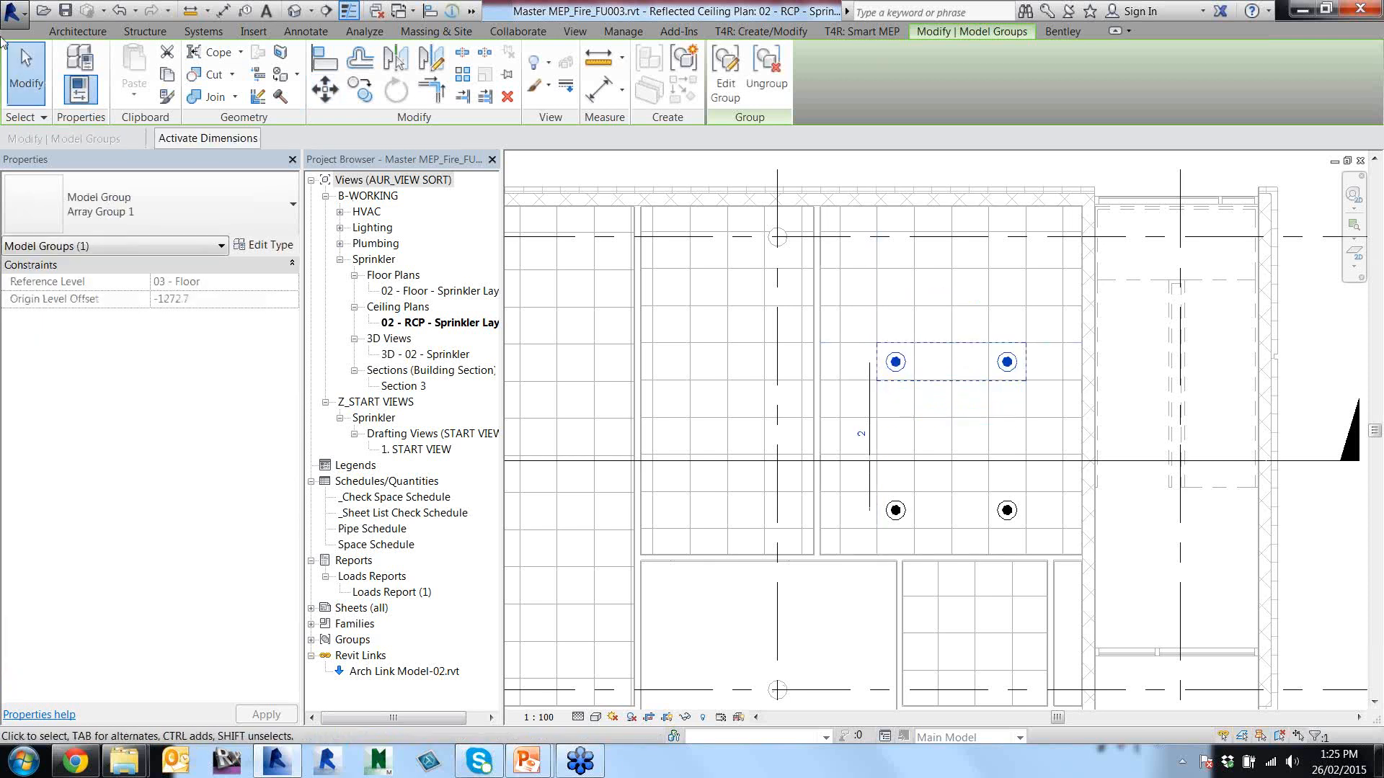
Change the sprinkler array's count to 3 so that it includes a third row in the large right-hand room.
{"action": "left_click", "coordinate": [861, 433]}
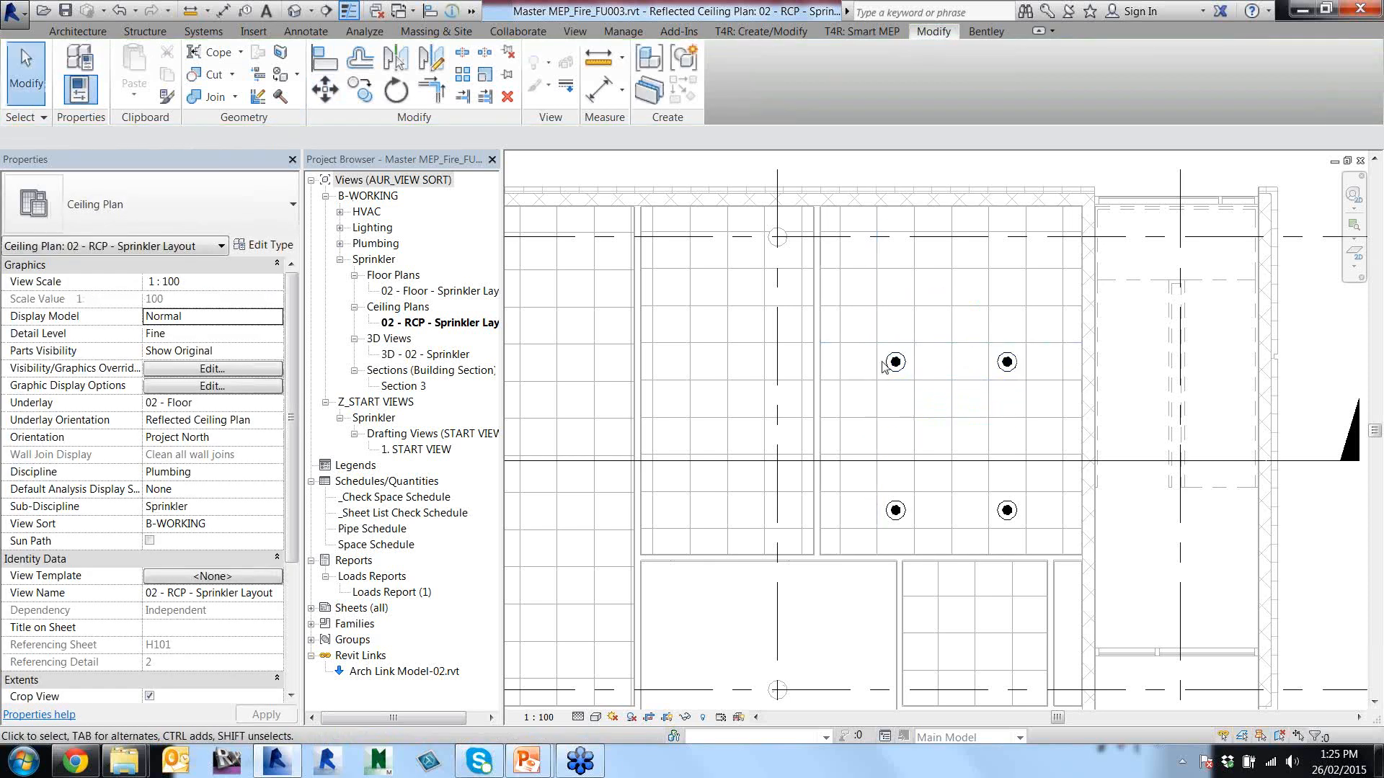
{"action": "left_click", "coordinate": [893, 364]}
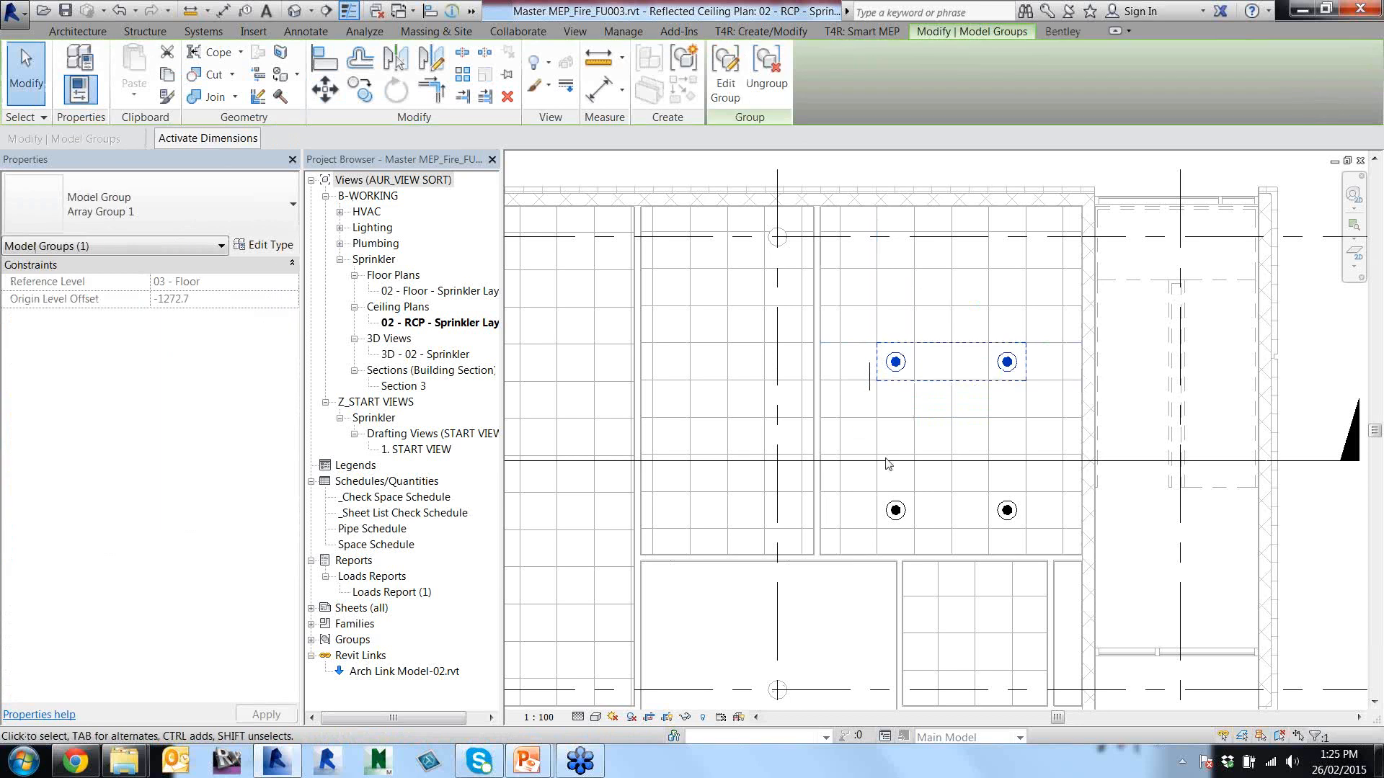
{"action": "left_click", "coordinate": [910, 507]}
{"action": "left_click", "coordinate": [901, 499]}
{"action": "left_click", "coordinate": [894, 365]}
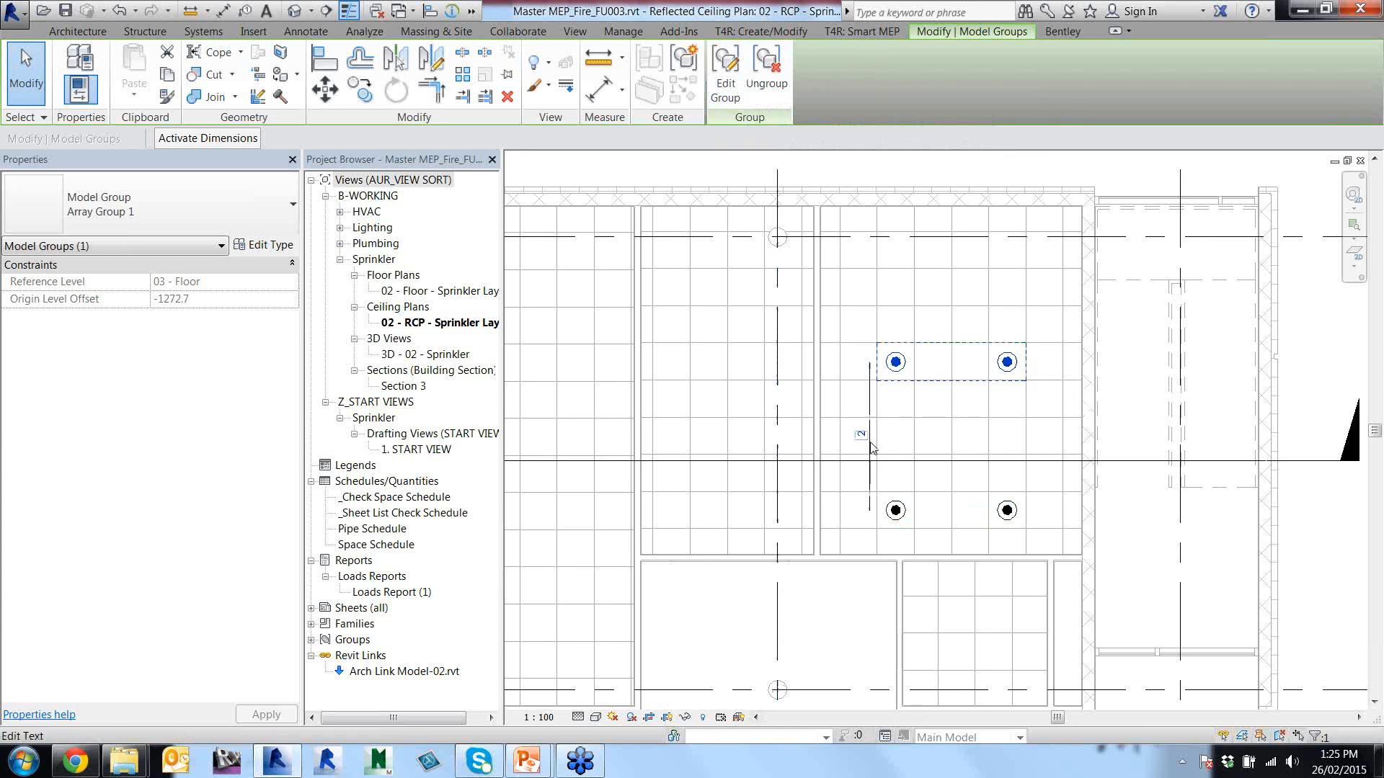
{"action": "scroll", "coordinate": [870, 440], "scroll_direction": "up", "scroll_amount": 2}
{"action": "middle_click_drag", "start_coordinate": [870, 451], "coordinate": [833, 516]}
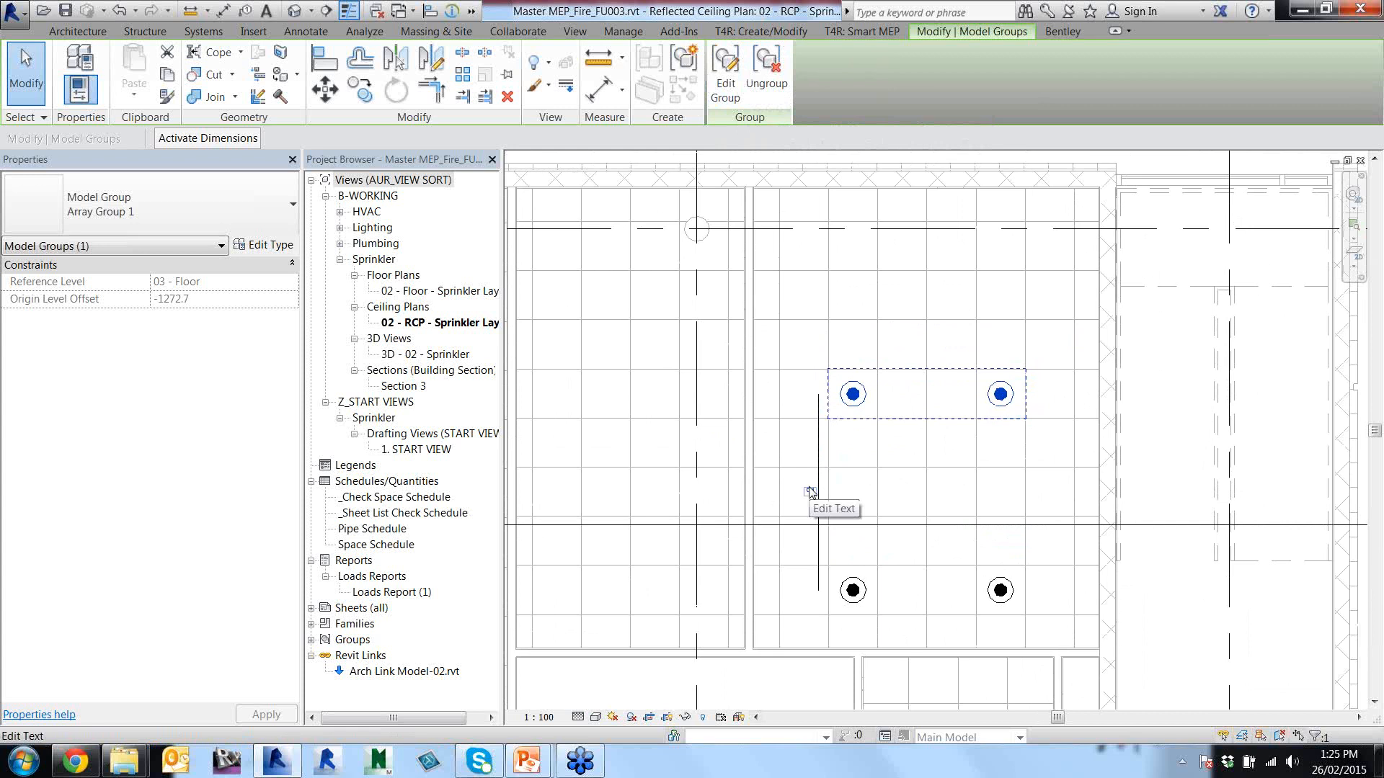
{"action": "left_click", "coordinate": [810, 493]}
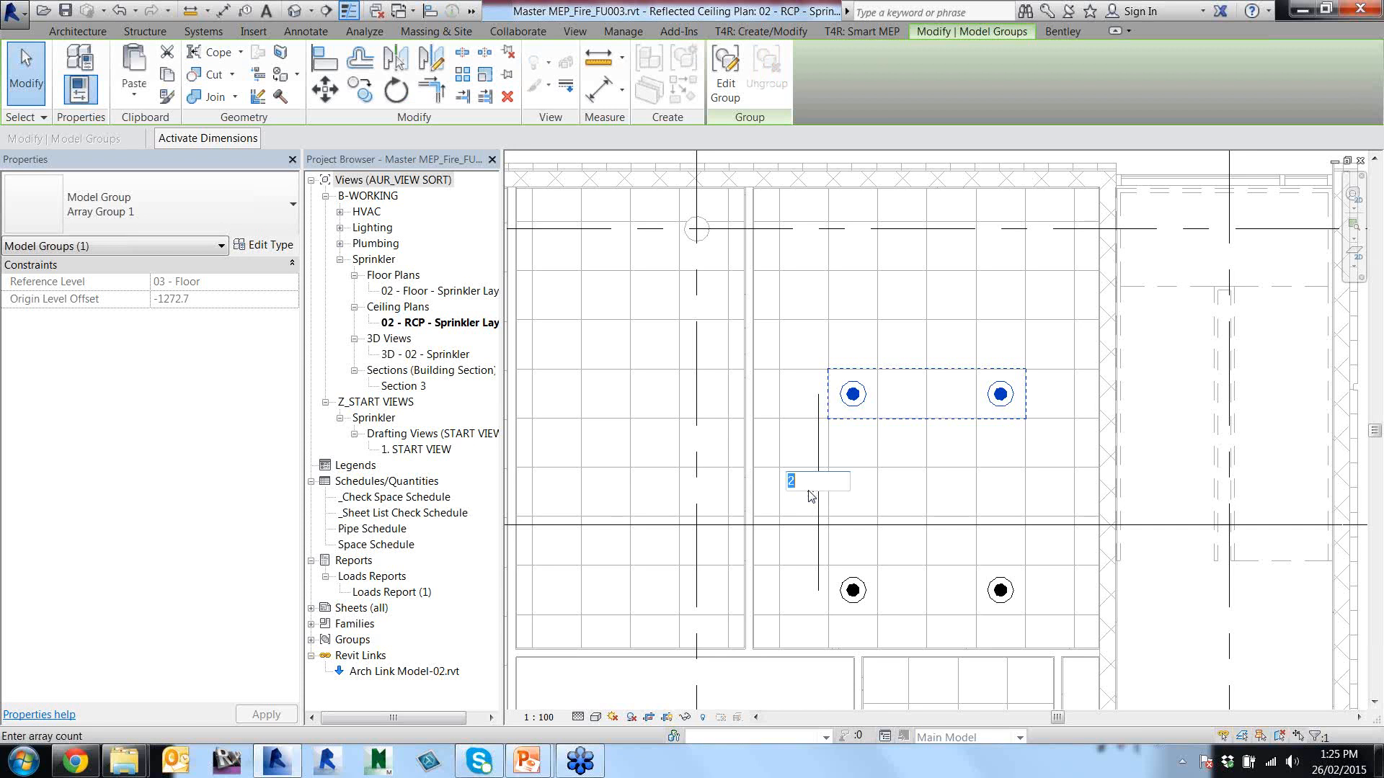
{"action": "type", "text": "3"}
{"action": "key", "text": "Return"}
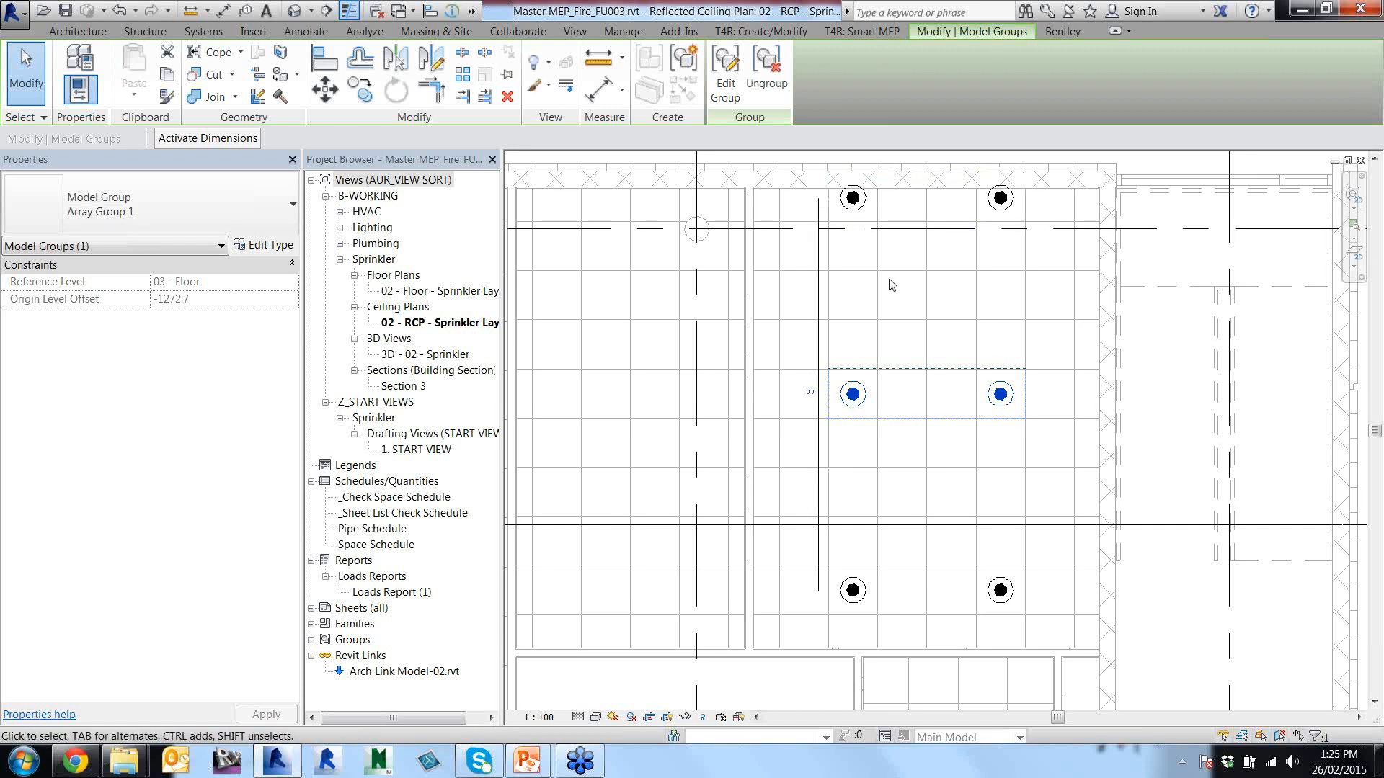
Move the middle row of arrayed sprinklers one ceiling tile vertically downward, using tile corners as reference points.
{"action": "scroll", "coordinate": [892, 286], "scroll_direction": "up", "scroll_amount": 2}
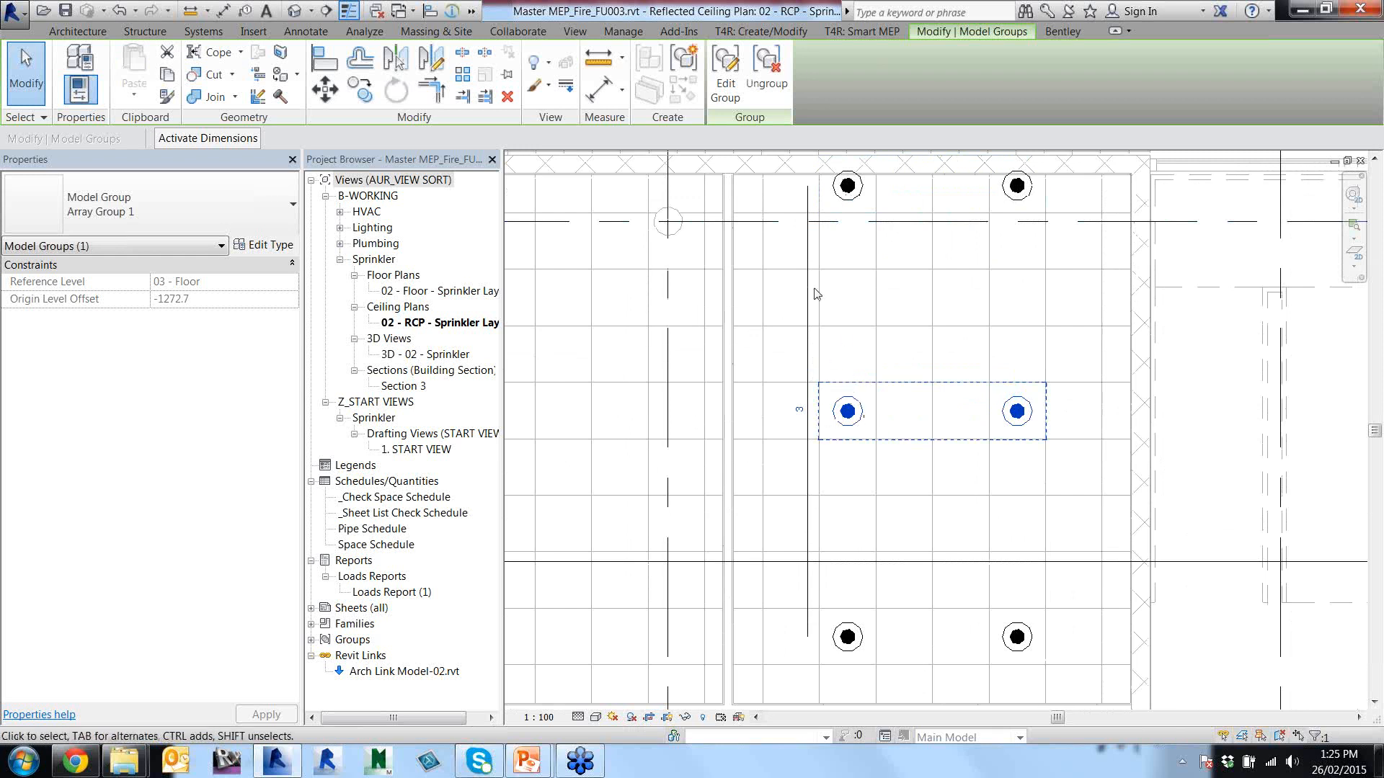
{"action": "left_click", "coordinate": [836, 378]}
{"action": "left_click", "coordinate": [842, 383]}
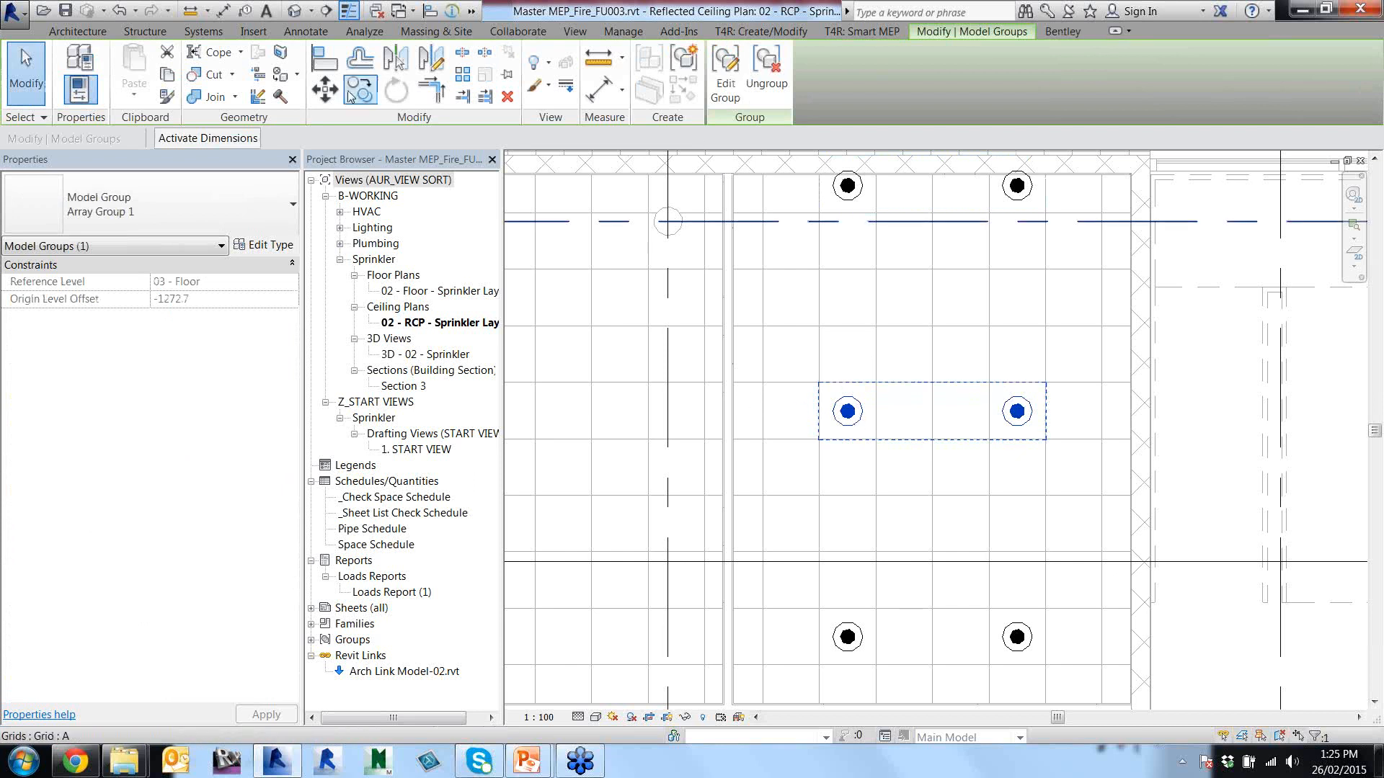
{"action": "left_click", "coordinate": [325, 89]}
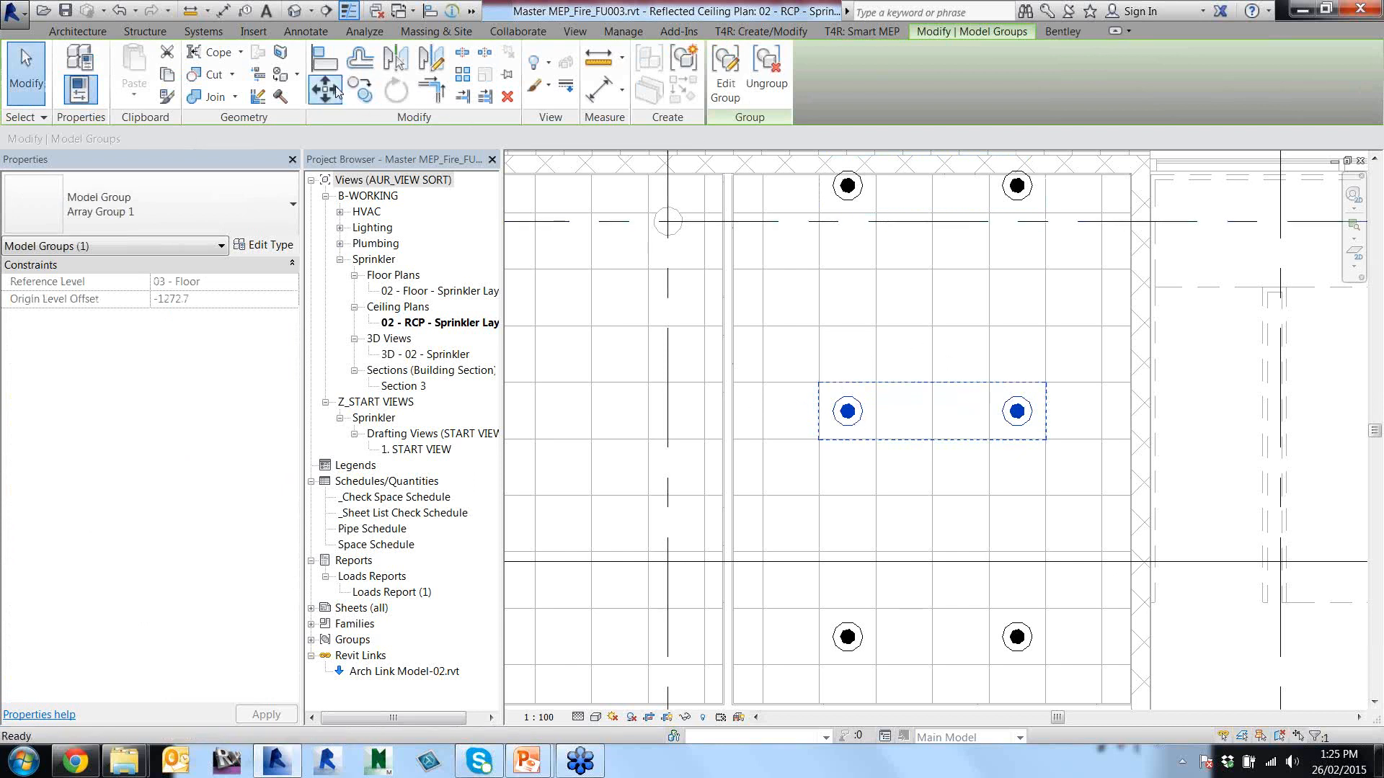
{"action": "left_click", "coordinate": [819, 382]}
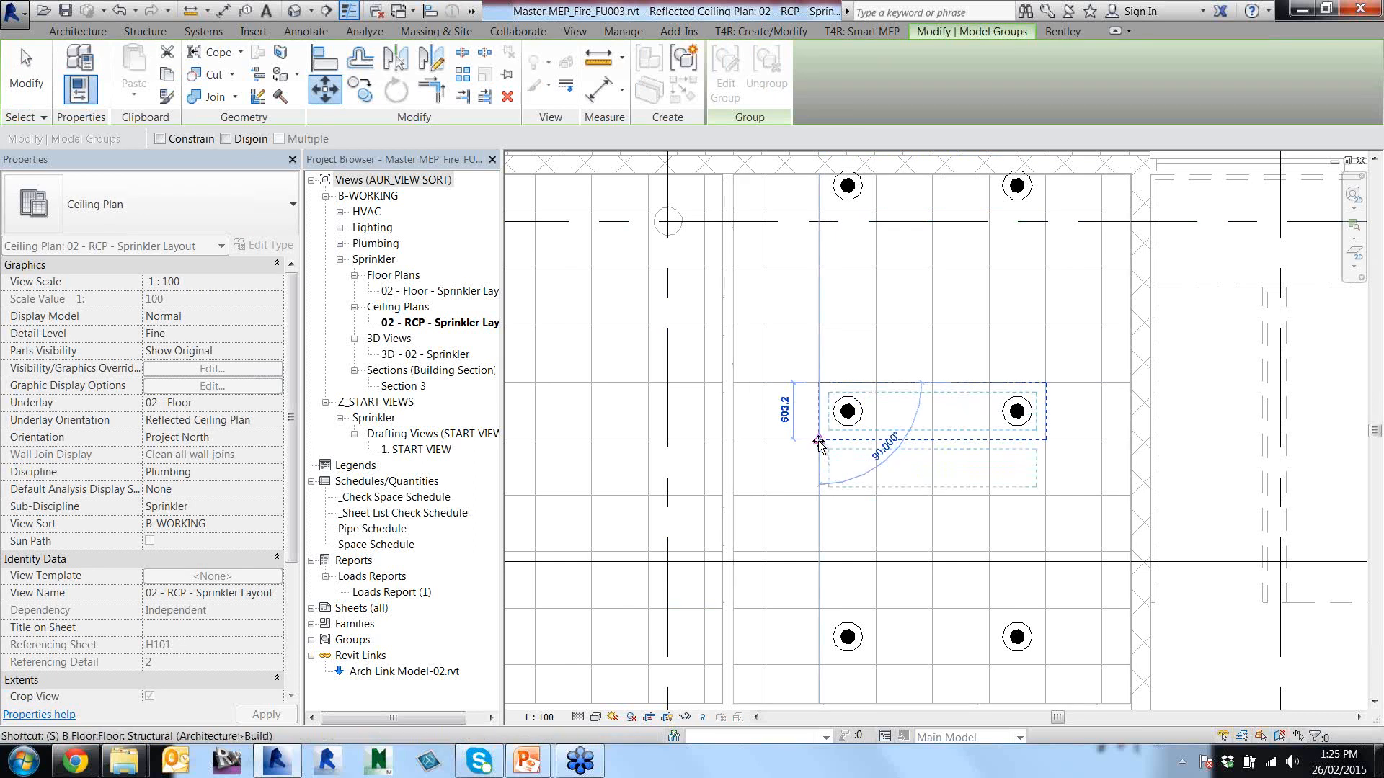
{"action": "left_click", "coordinate": [819, 440]}
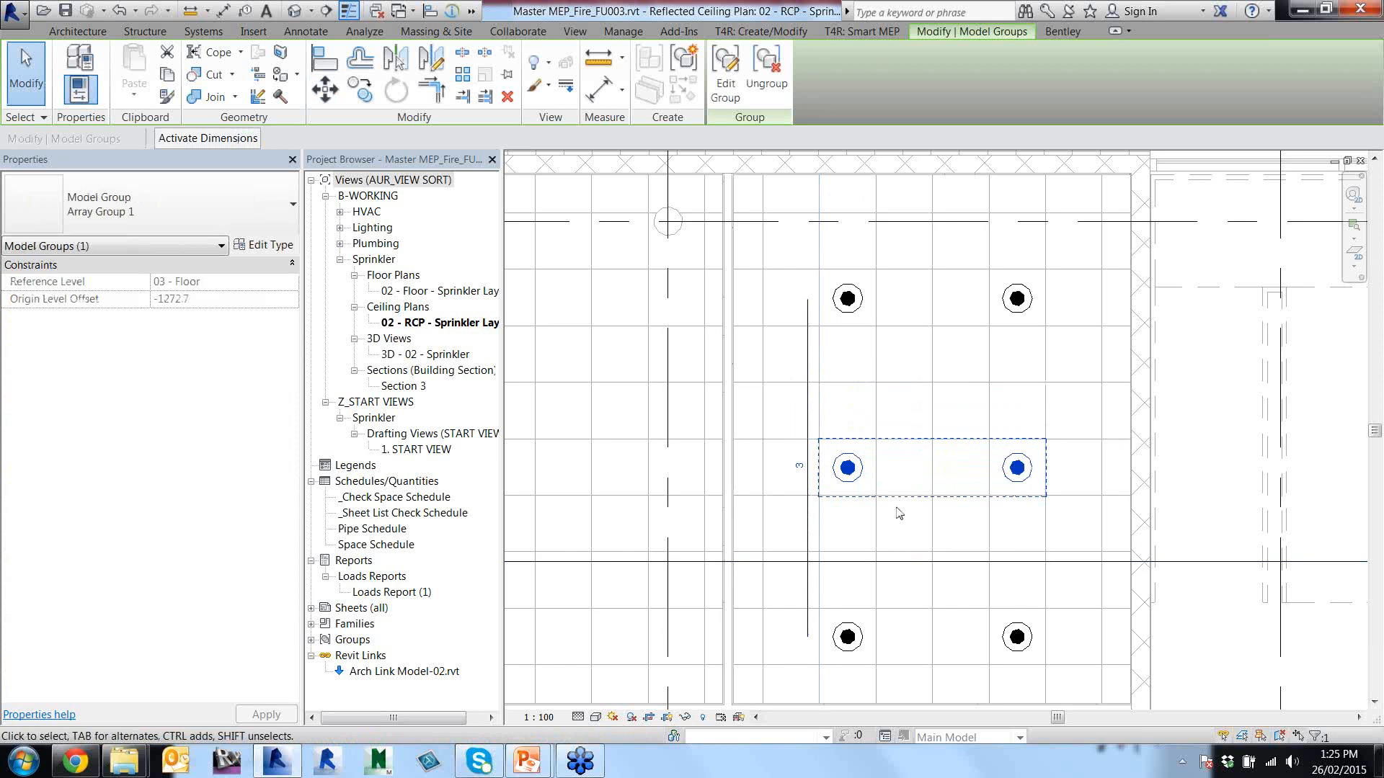
{"action": "key", "text": "Escape"}
{"action": "scroll", "coordinate": [781, 513], "scroll_direction": "down", "scroll_amount": 1}
{"action": "middle_click_drag", "start_coordinate": [781, 512], "coordinate": [762, 446]}
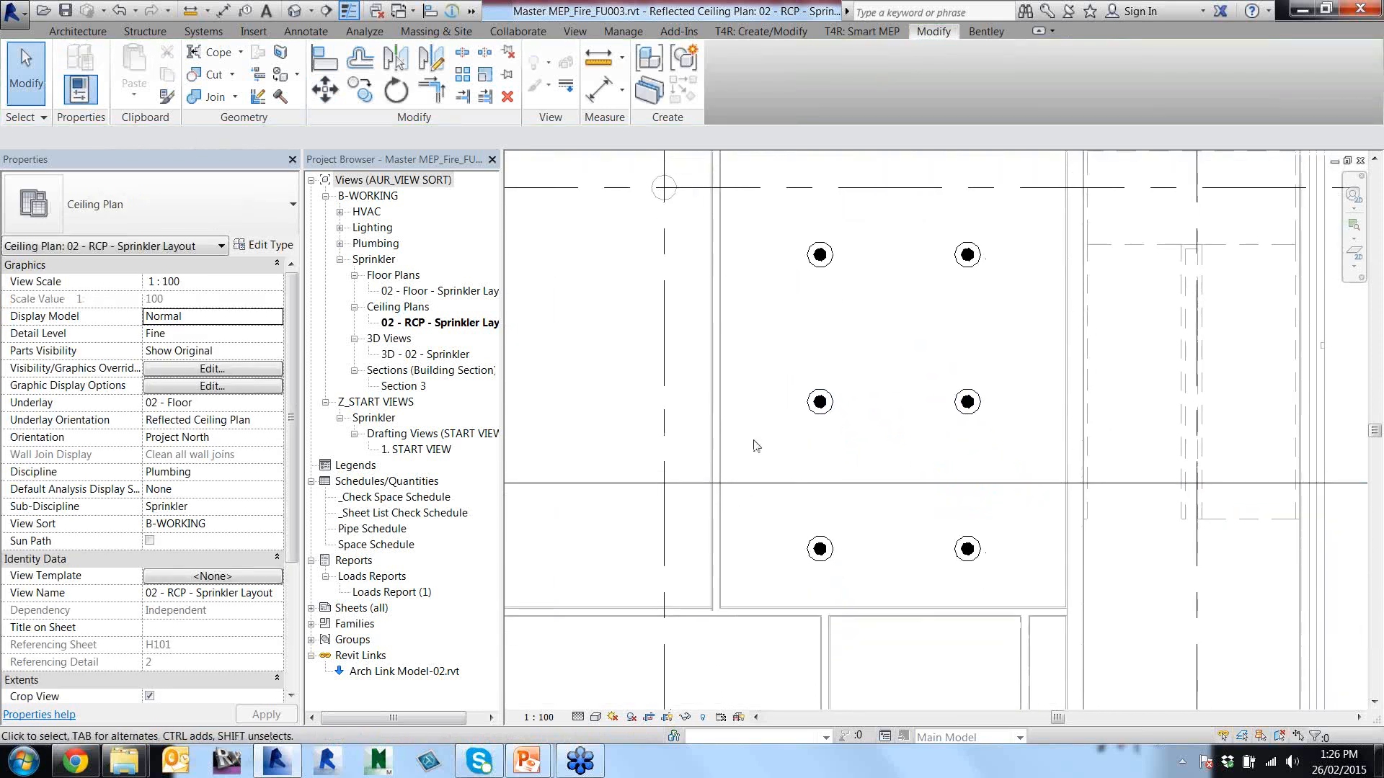
Ungroup all three rows of arrayed sprinklers together so that each sprinkler is an independent element.
{"action": "scroll", "coordinate": [734, 400], "scroll_direction": "down", "scroll_amount": 1}
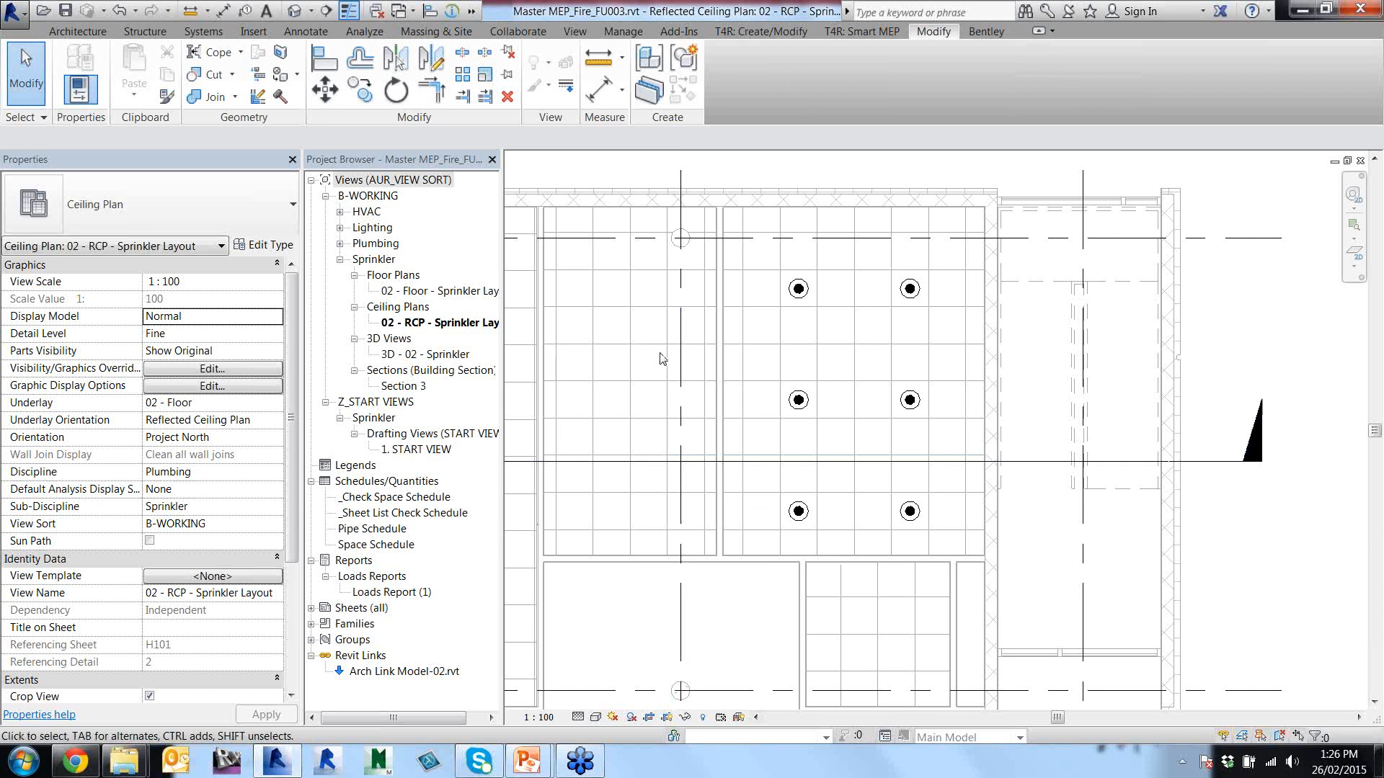
{"action": "middle_click_drag", "start_coordinate": [671, 358], "coordinate": [727, 340]}
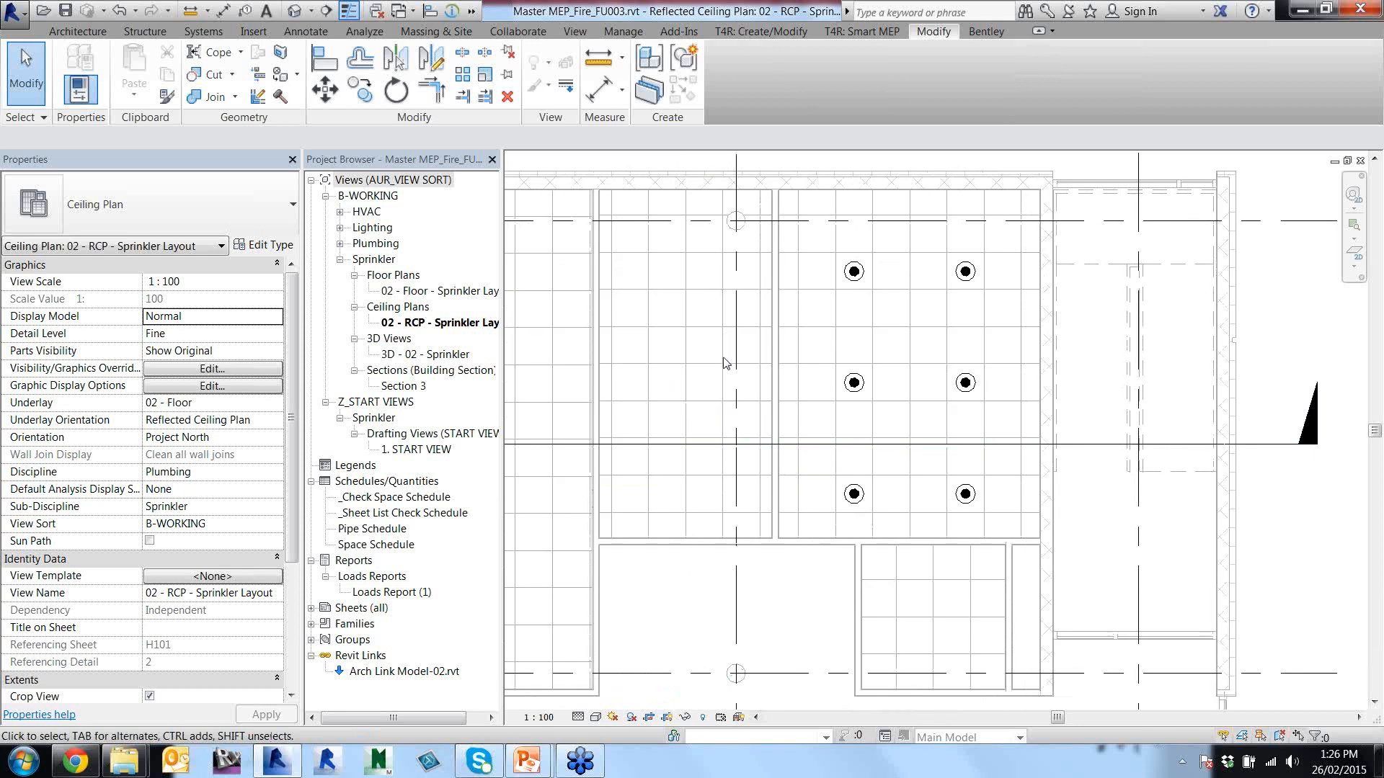
{"action": "left_click", "coordinate": [855, 490]}
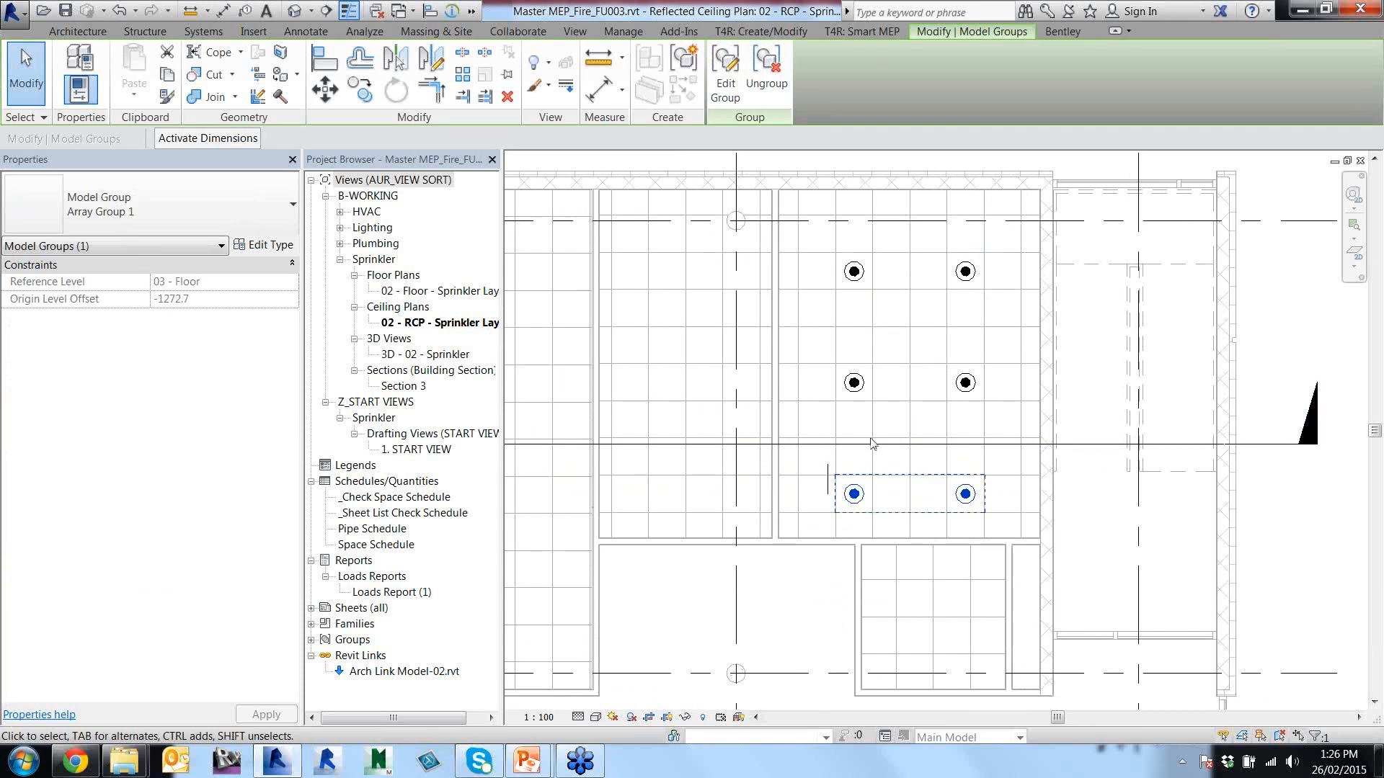
{"action": "left_click", "coordinate": [852, 382], "text": "ctrl"}
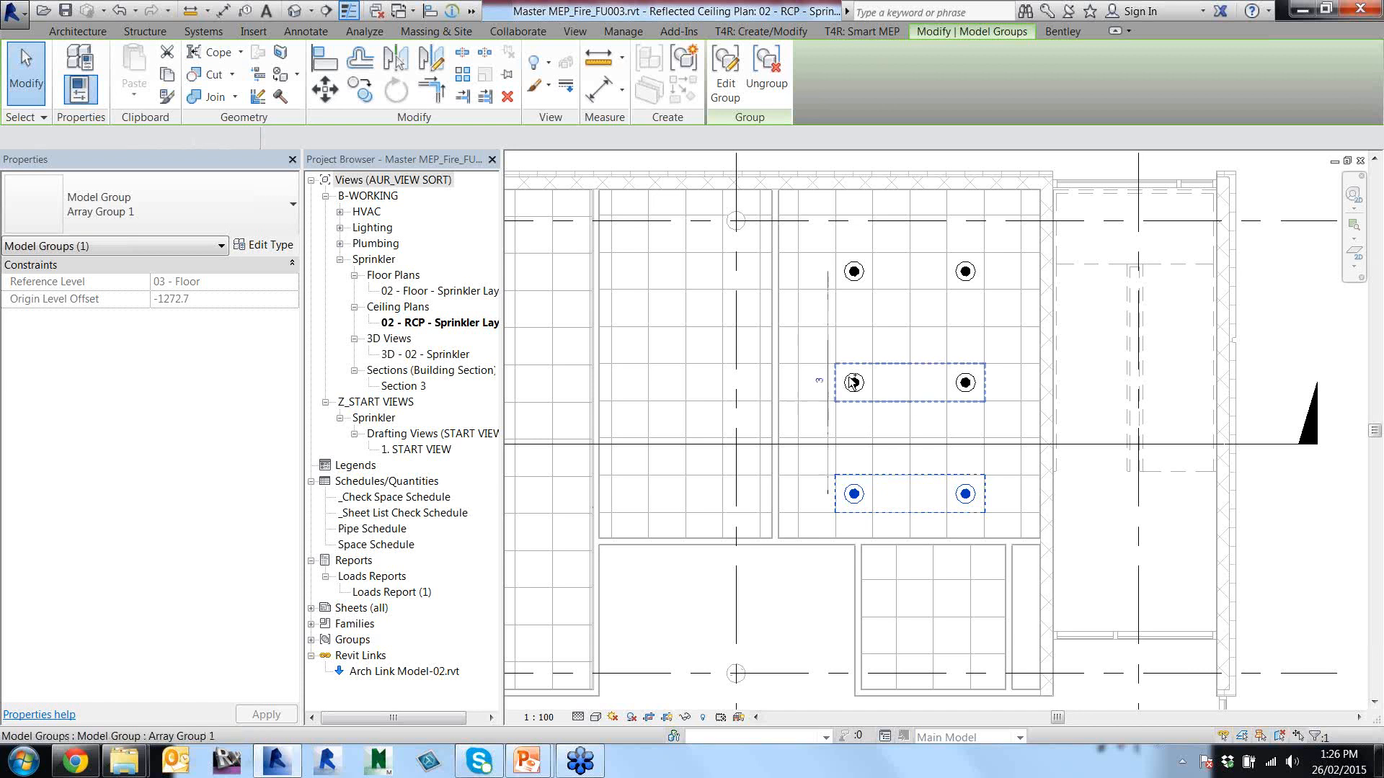
{"action": "left_click", "coordinate": [855, 271], "text": "ctrl"}
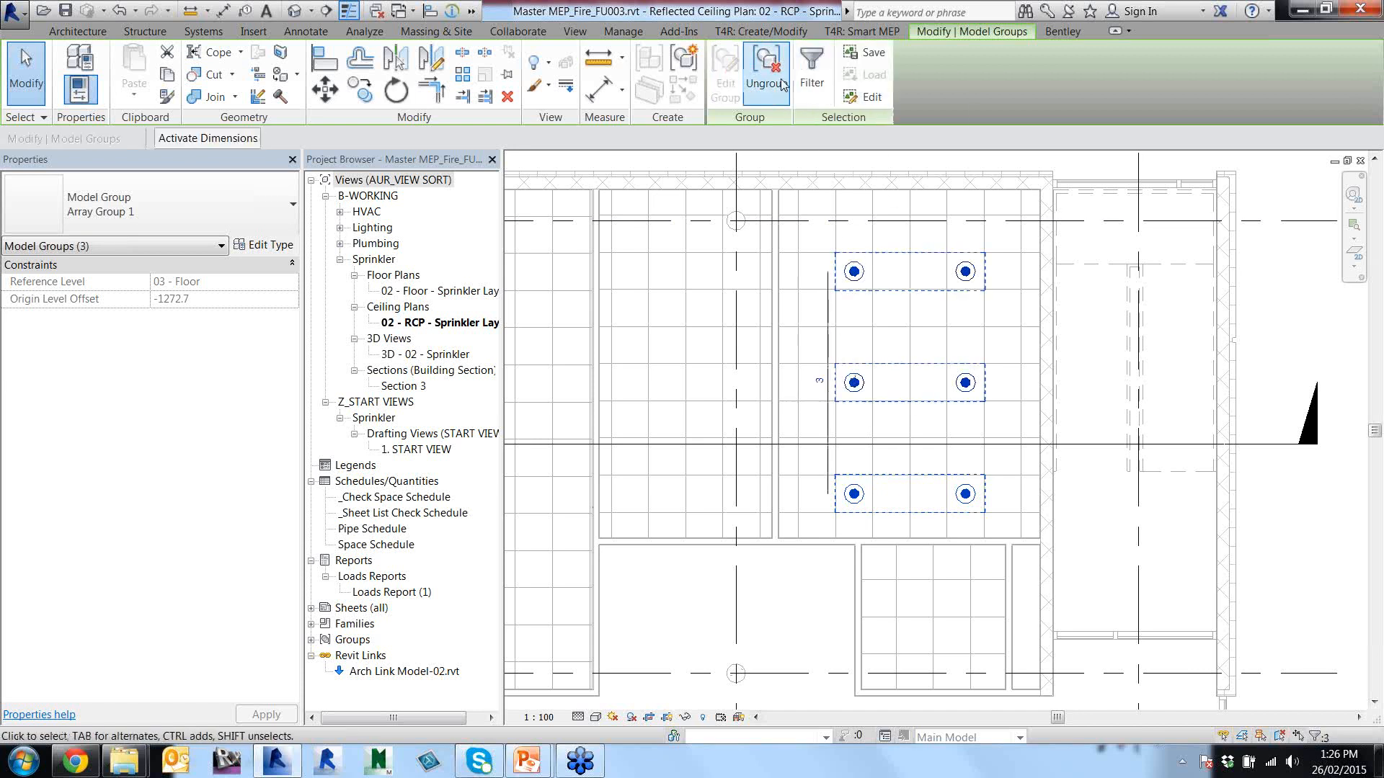
{"action": "left_click", "coordinate": [769, 84]}
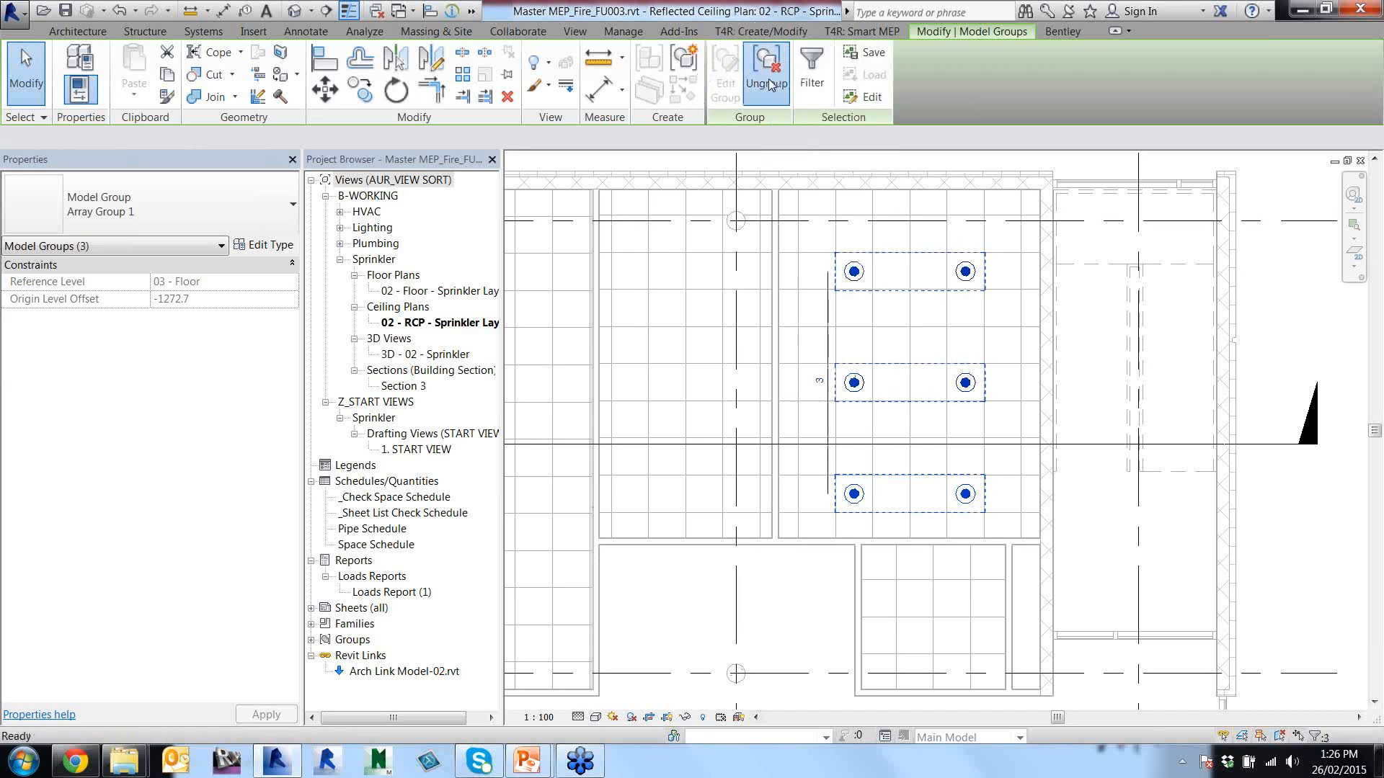
{"action": "key", "text": "Escape"}
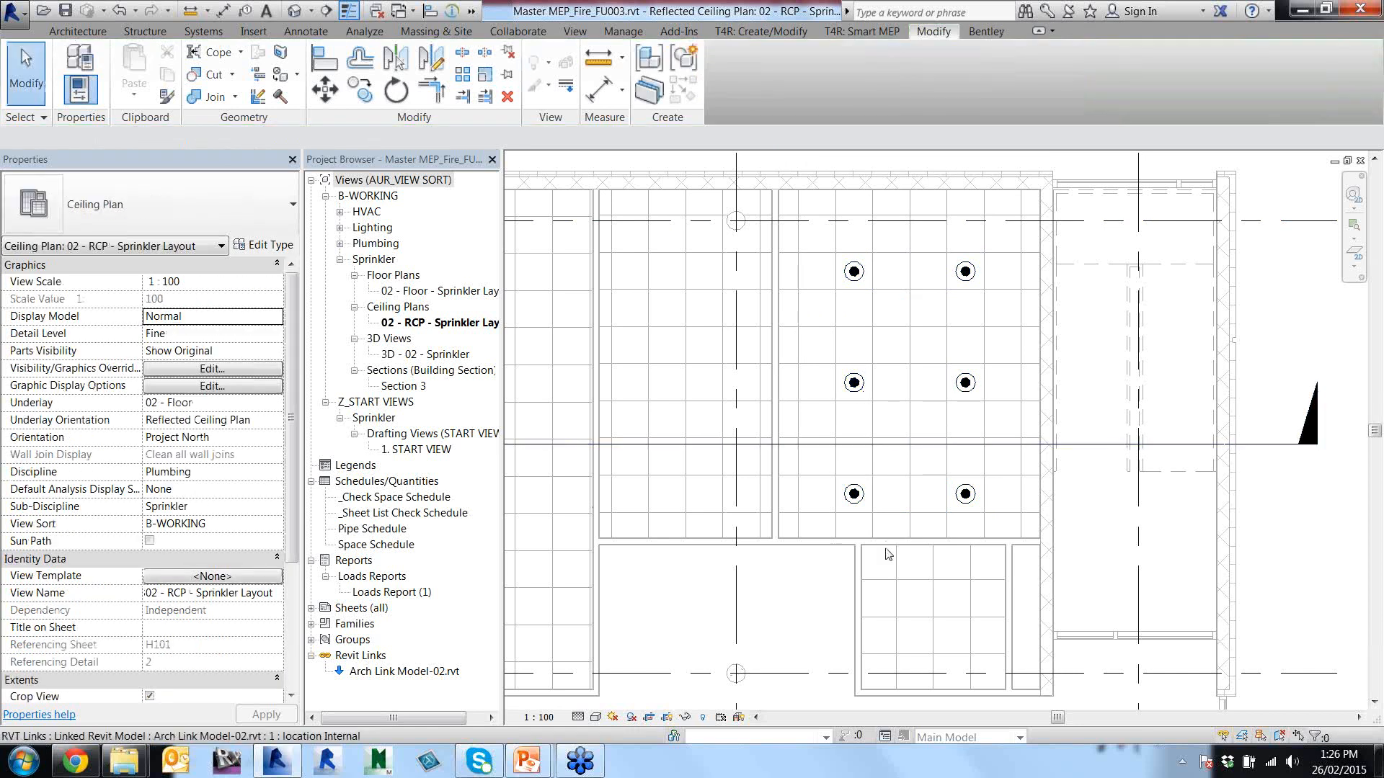
Place a chained aligned dimension below the room, from its left wall through both bottom-row sprinklers to its right wall.
{"action": "scroll", "coordinate": [887, 553], "scroll_direction": "up", "scroll_amount": 2}
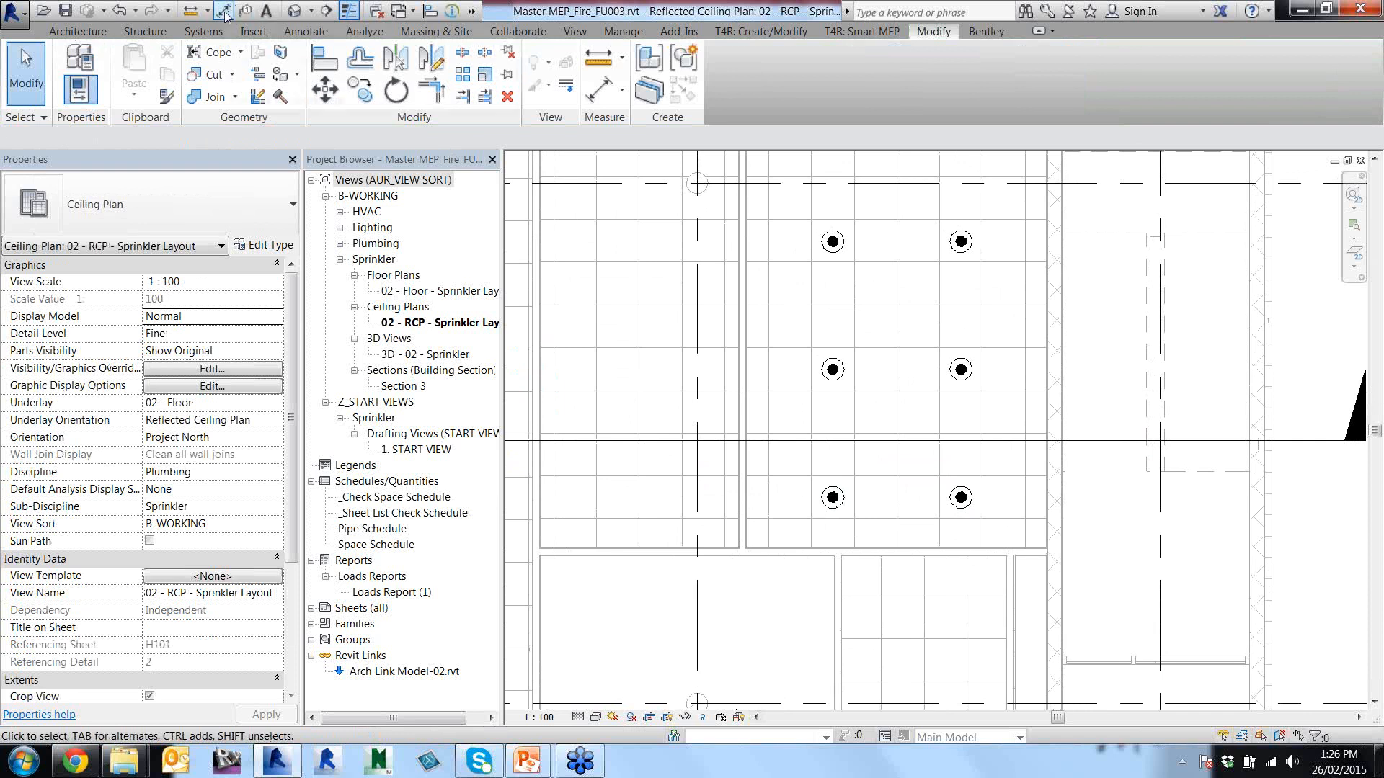
{"action": "left_click", "coordinate": [304, 33]}
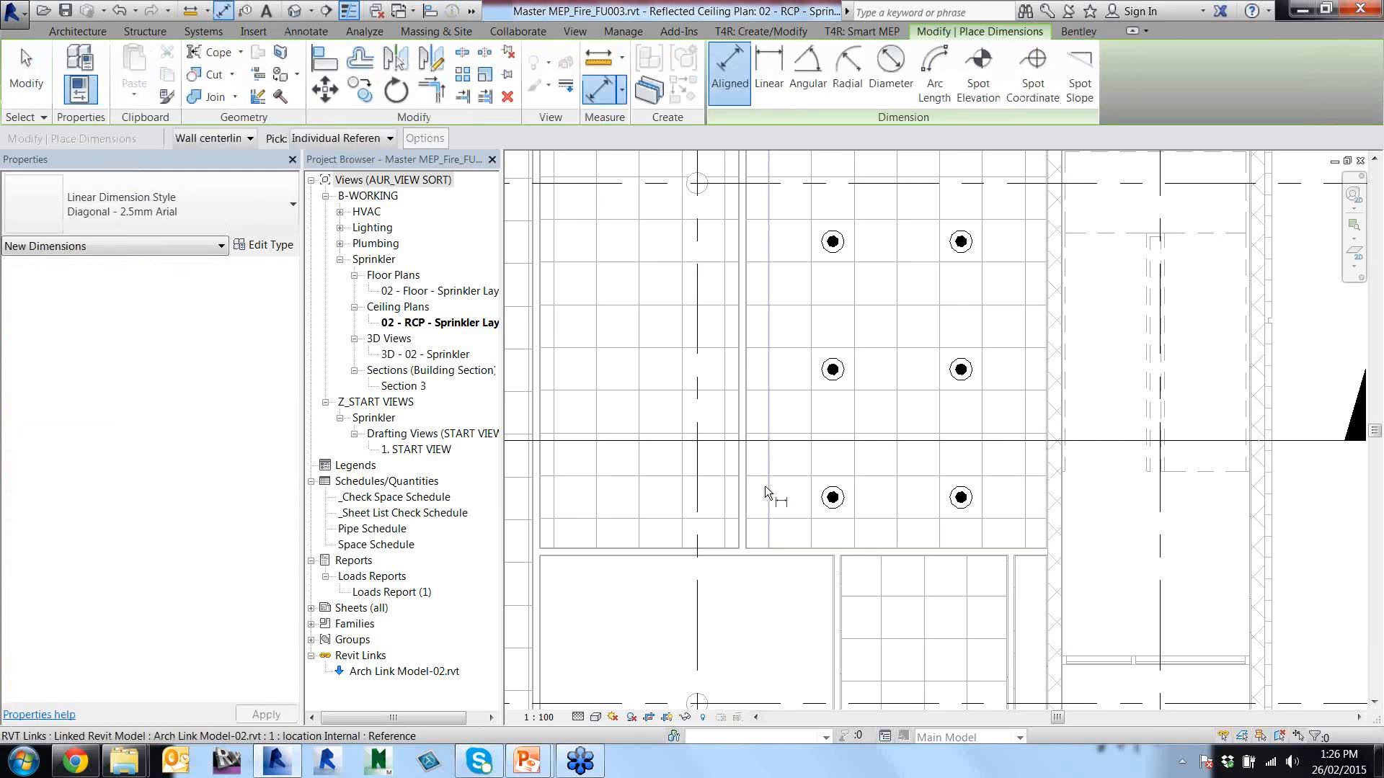
{"action": "scroll", "coordinate": [823, 521], "scroll_direction": "up", "scroll_amount": 2}
{"action": "scroll", "coordinate": [828, 526], "scroll_direction": "up", "scroll_amount": 2}
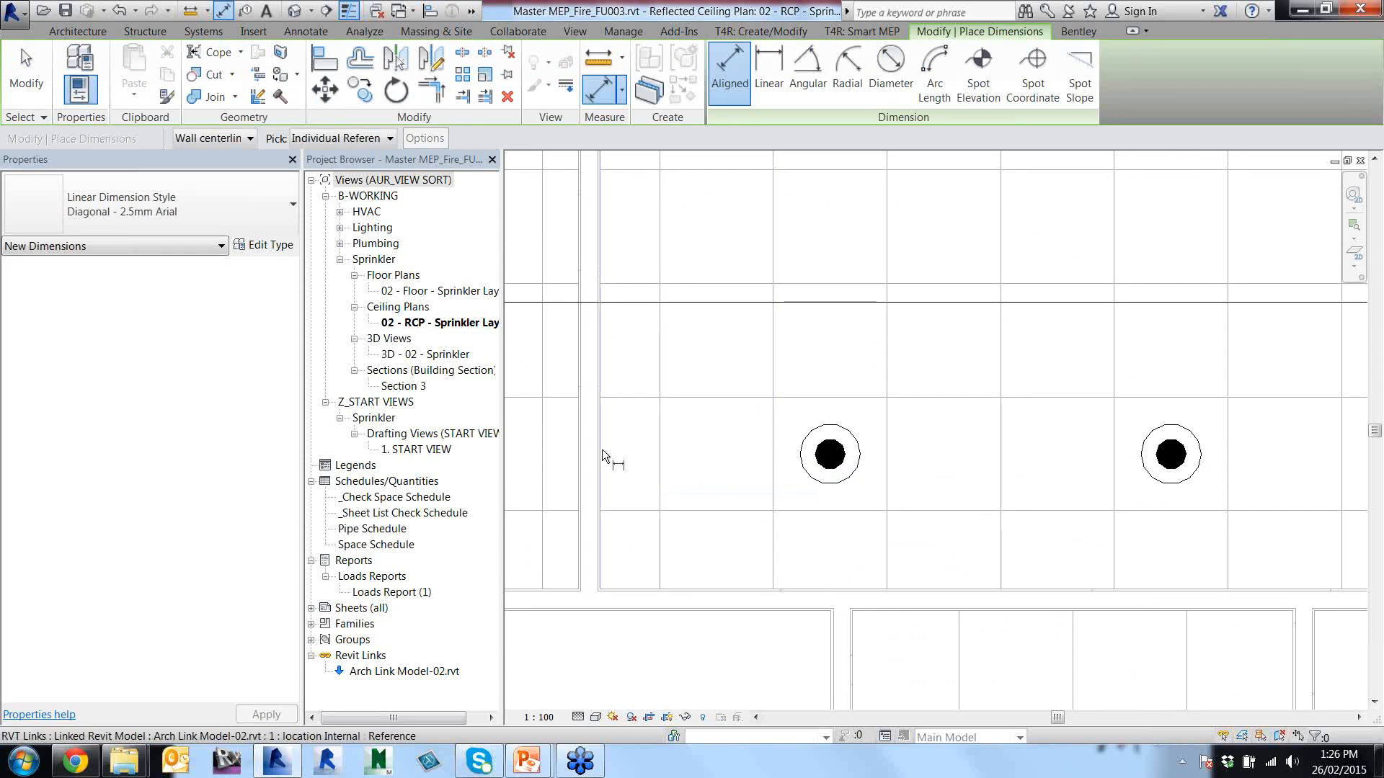
{"action": "left_click", "coordinate": [602, 448]}
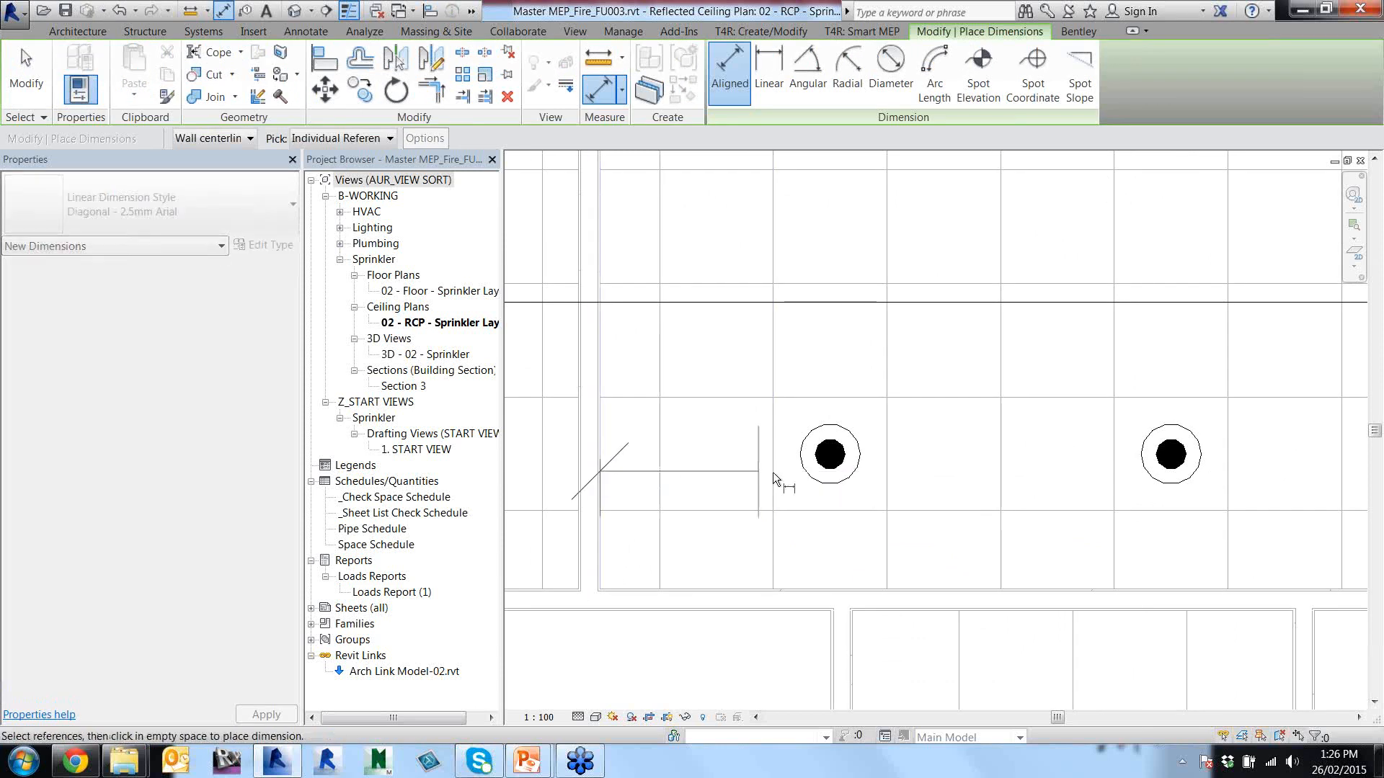
{"action": "left_click", "coordinate": [830, 454]}
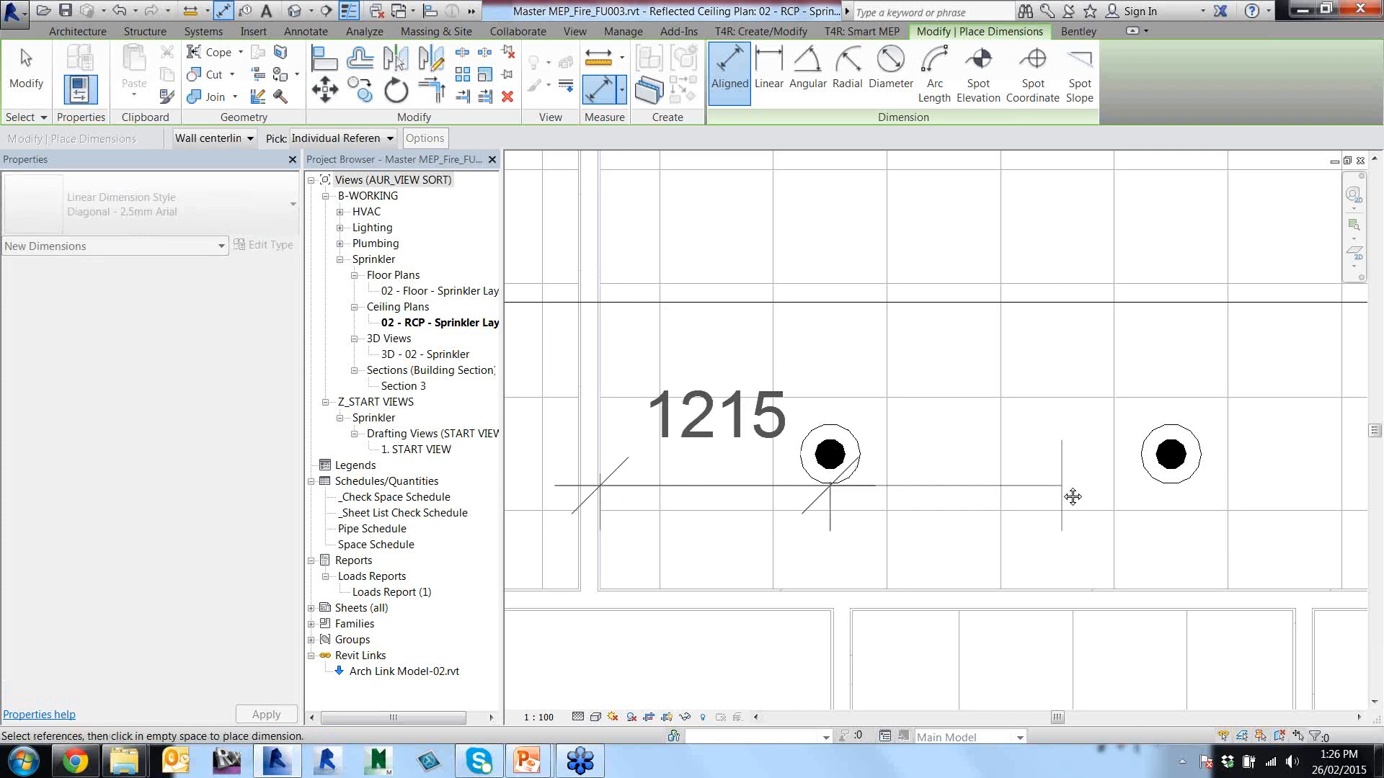
{"action": "middle_click_drag", "start_coordinate": [1073, 496], "coordinate": [851, 496]}
{"action": "scroll", "coordinate": [695, 479], "scroll_direction": "down", "scroll_amount": 2}
{"action": "scroll", "coordinate": [889, 492], "scroll_direction": "up", "scroll_amount": 2}
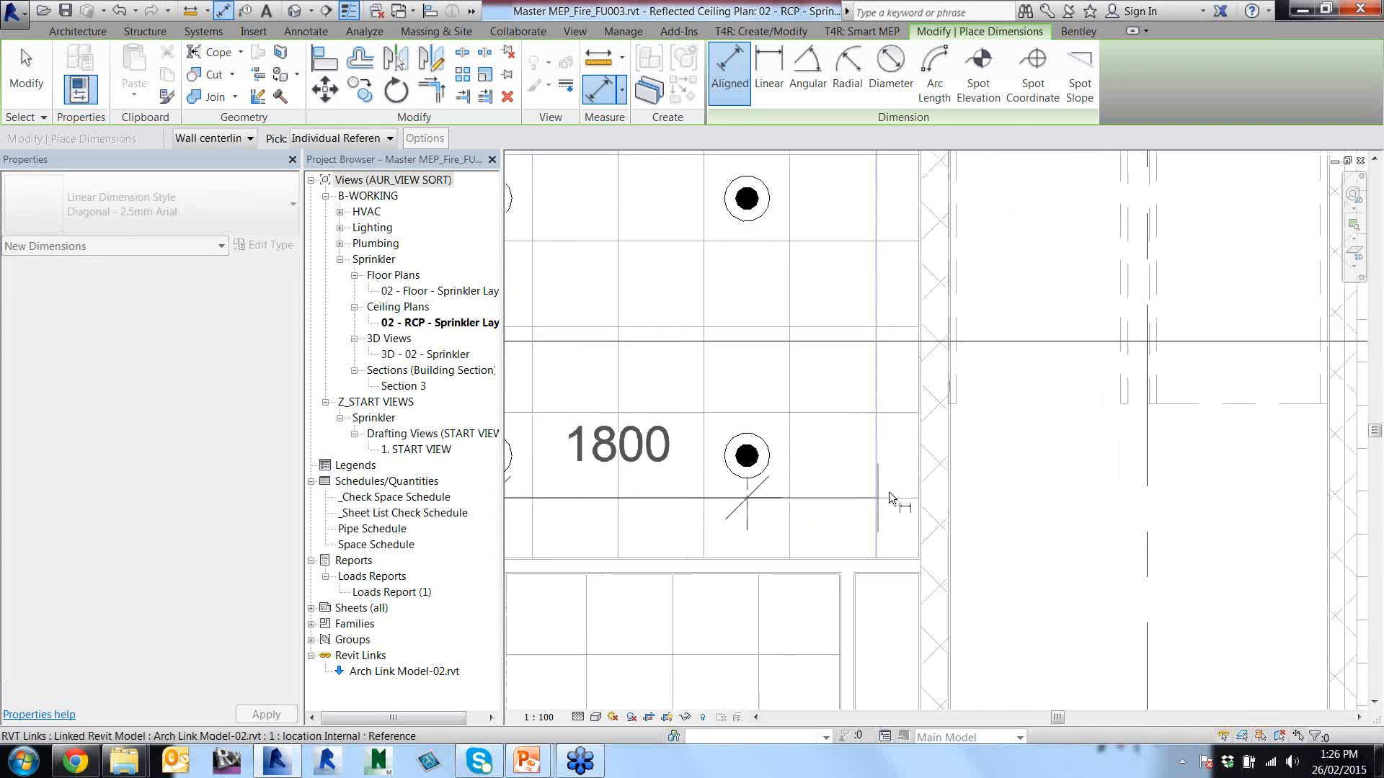
{"action": "scroll", "coordinate": [889, 492], "scroll_direction": "up", "scroll_amount": 2}
{"action": "left_click", "coordinate": [944, 470]}
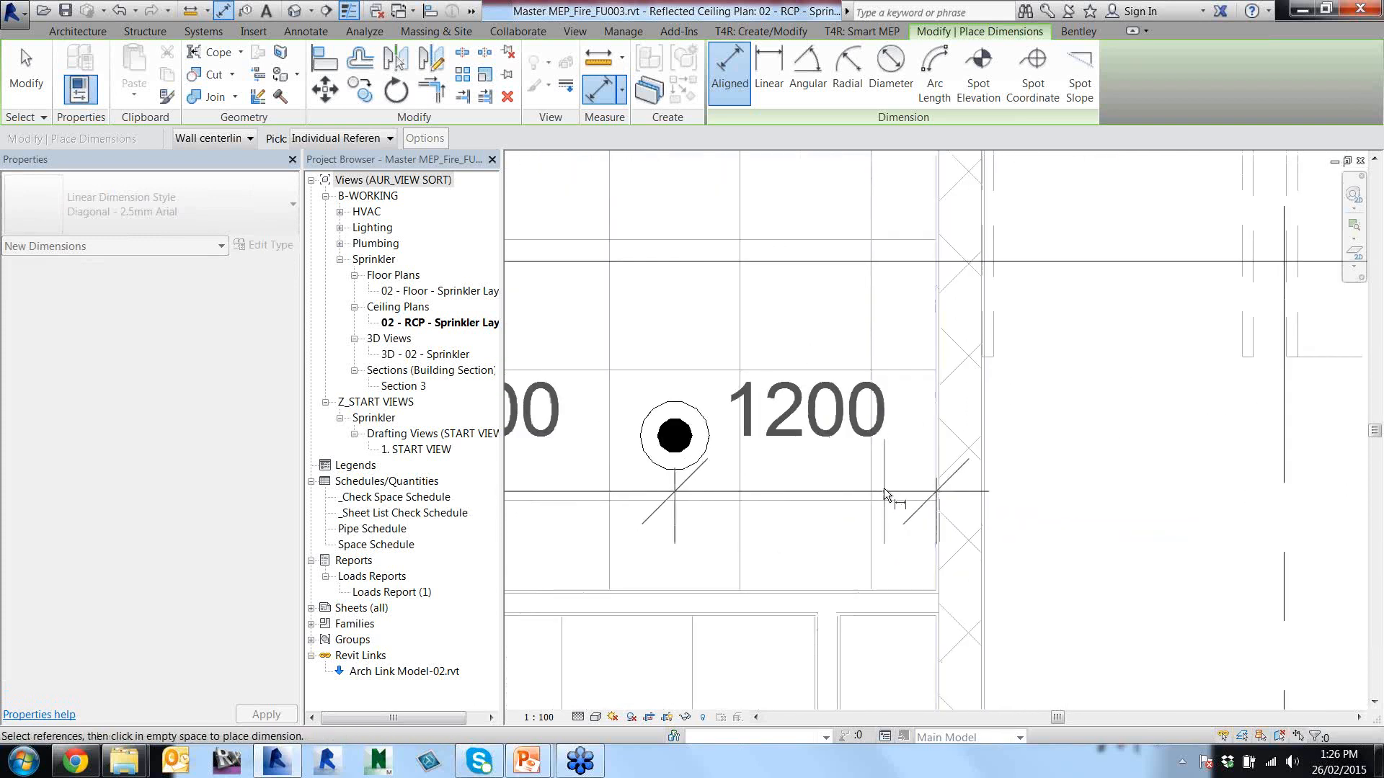
{"action": "scroll", "coordinate": [884, 487], "scroll_direction": "down", "scroll_amount": 4}
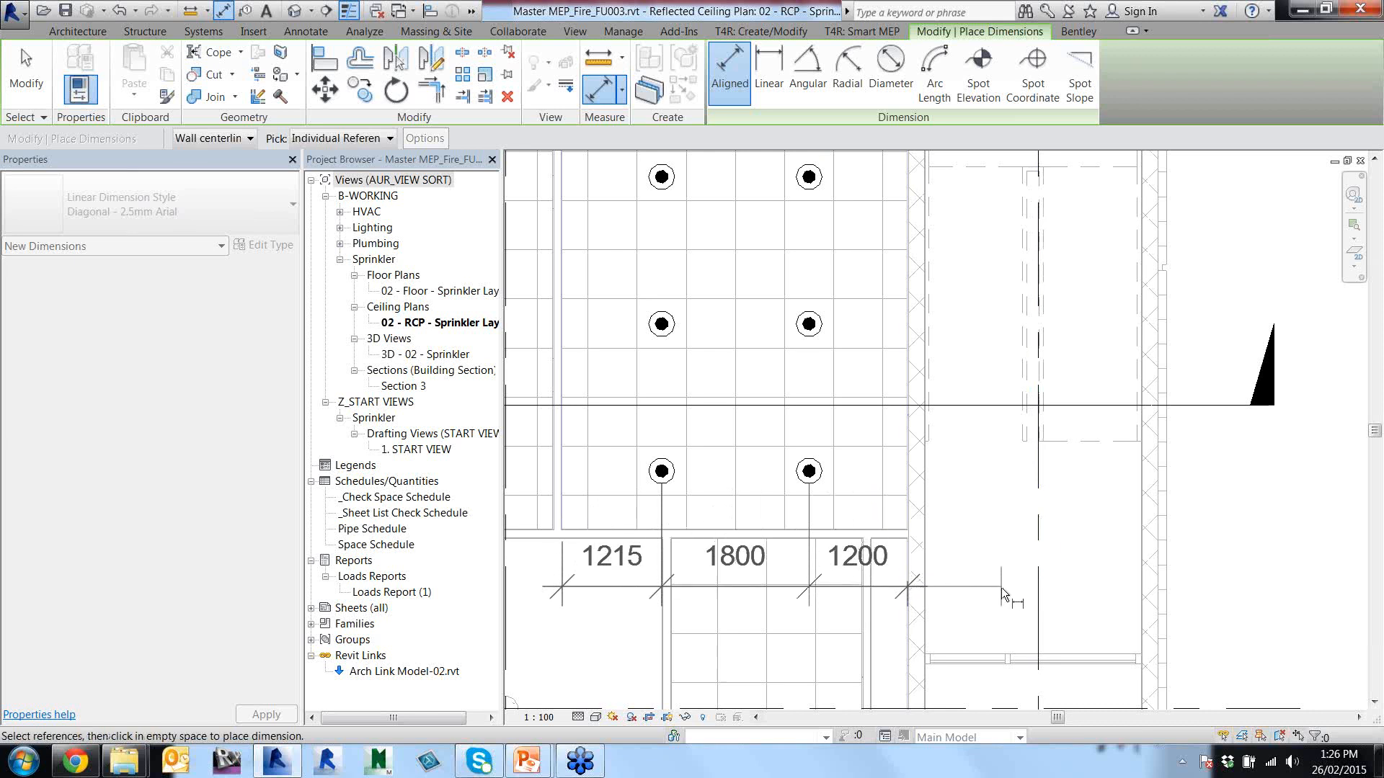
{"action": "left_click", "coordinate": [1001, 586]}
{"action": "left_click", "coordinate": [37, 84]}
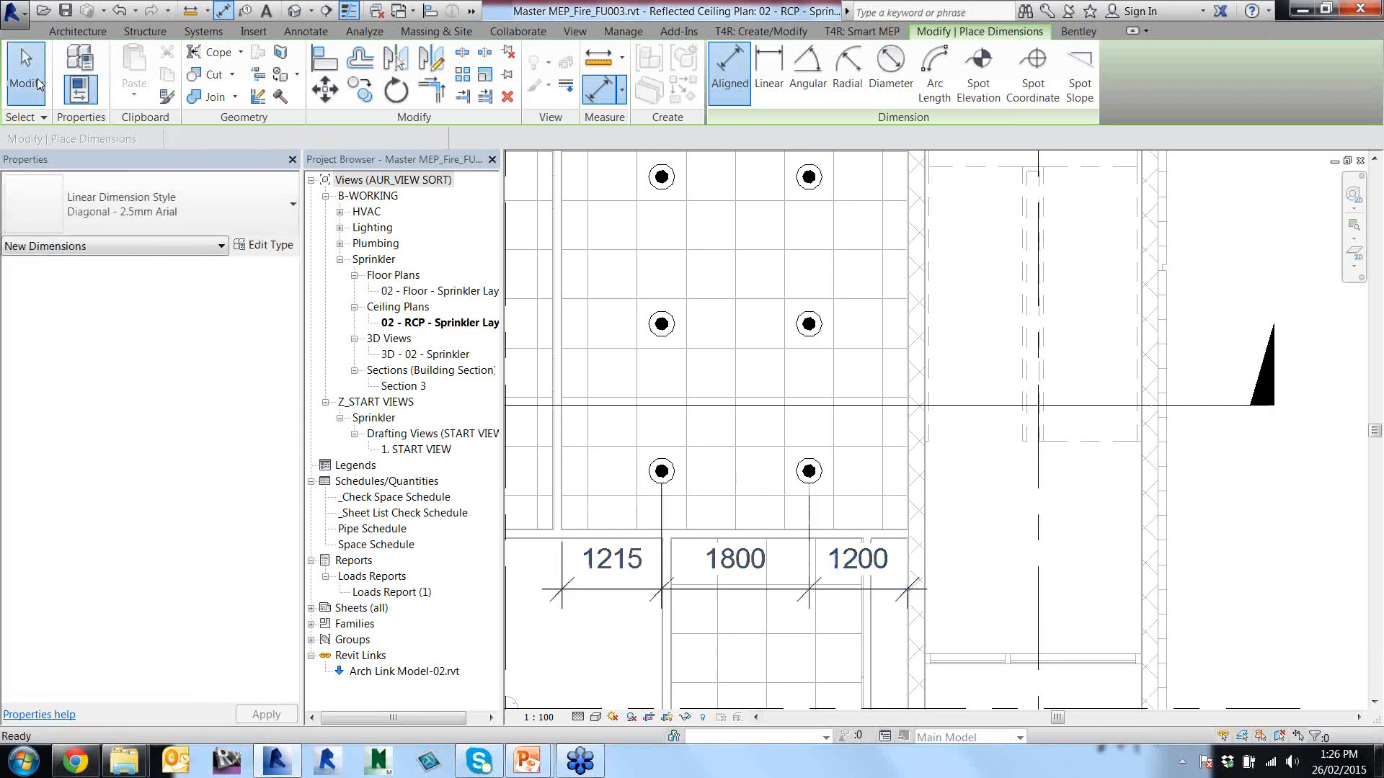
Set the distance from the left wall to the bottom row's left sprinkler to 1200.
{"action": "scroll", "coordinate": [763, 524], "scroll_direction": "up", "scroll_amount": 3}
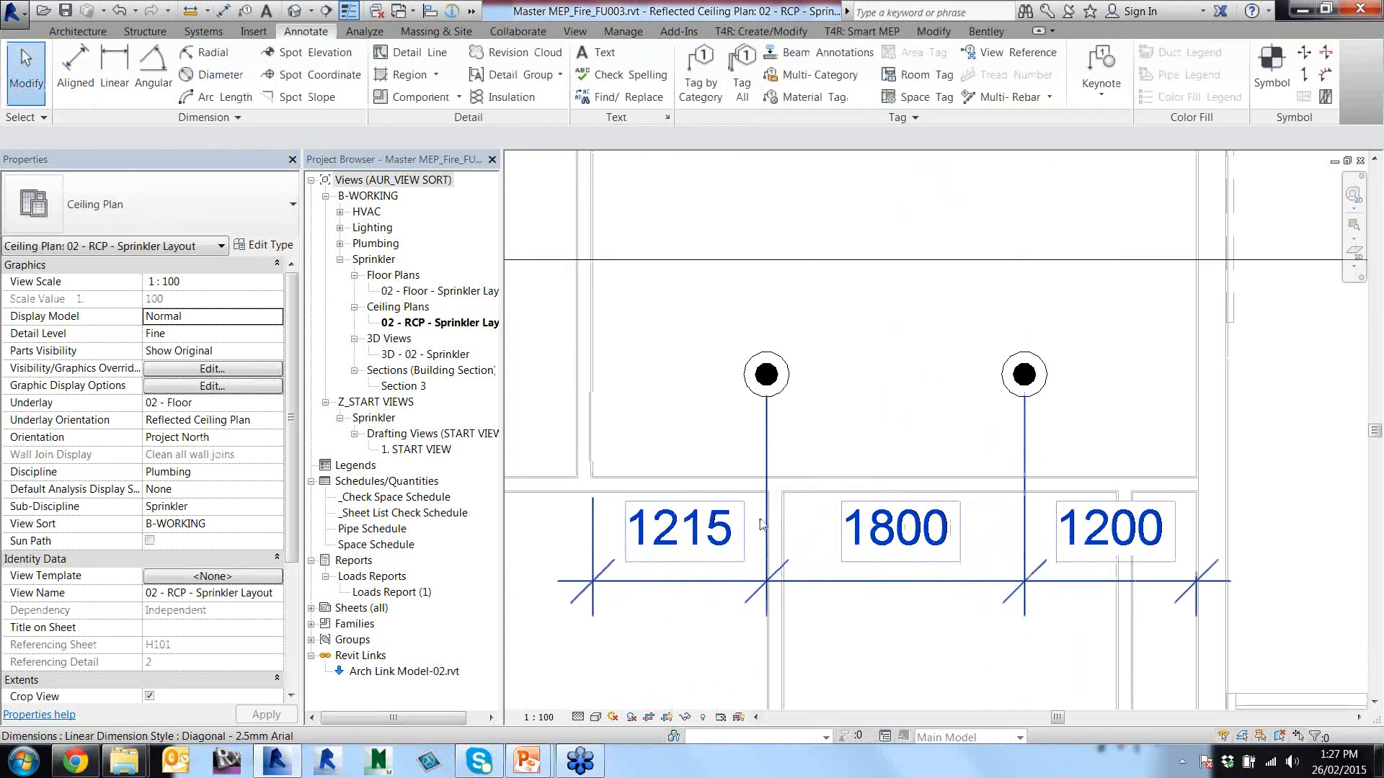
{"action": "left_click", "coordinate": [694, 591]}
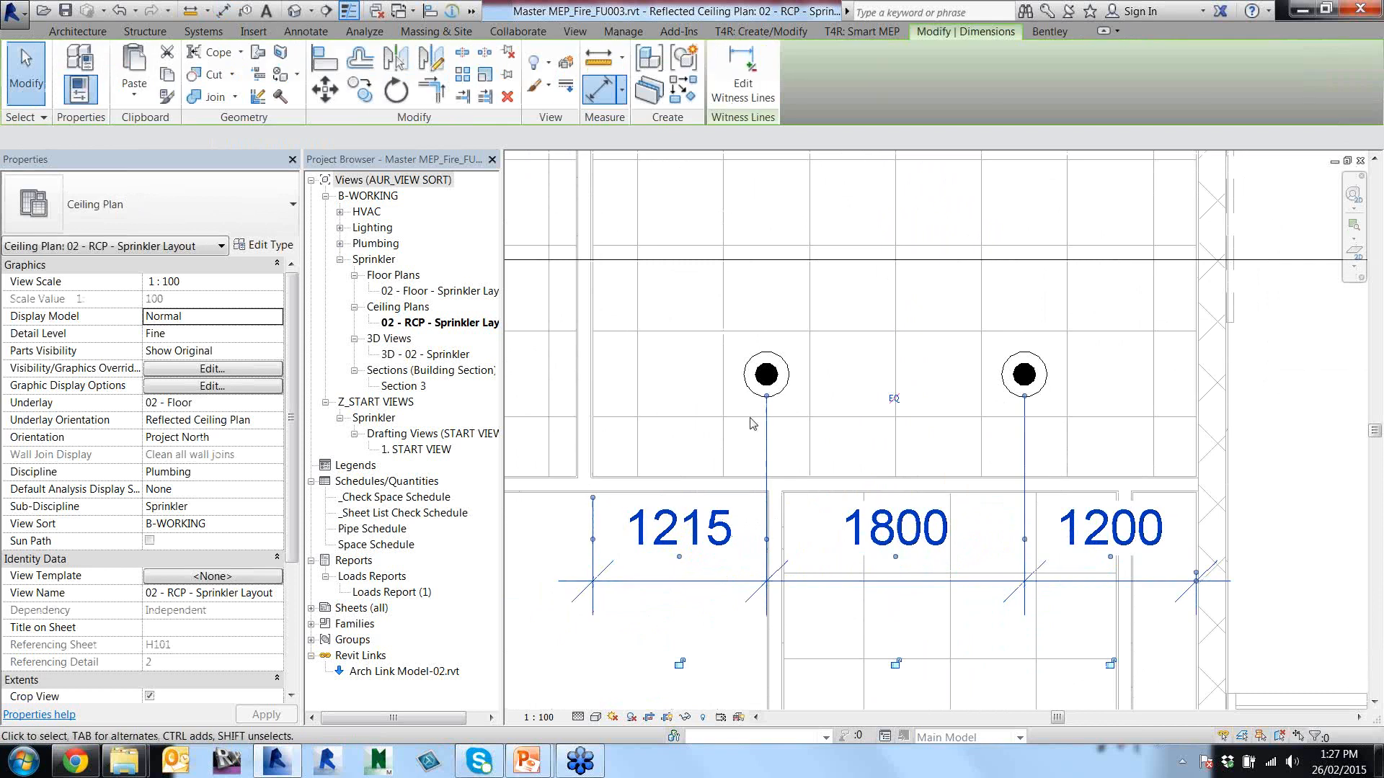
{"action": "key", "text": "Escape"}
{"action": "left_click", "coordinate": [749, 366]}
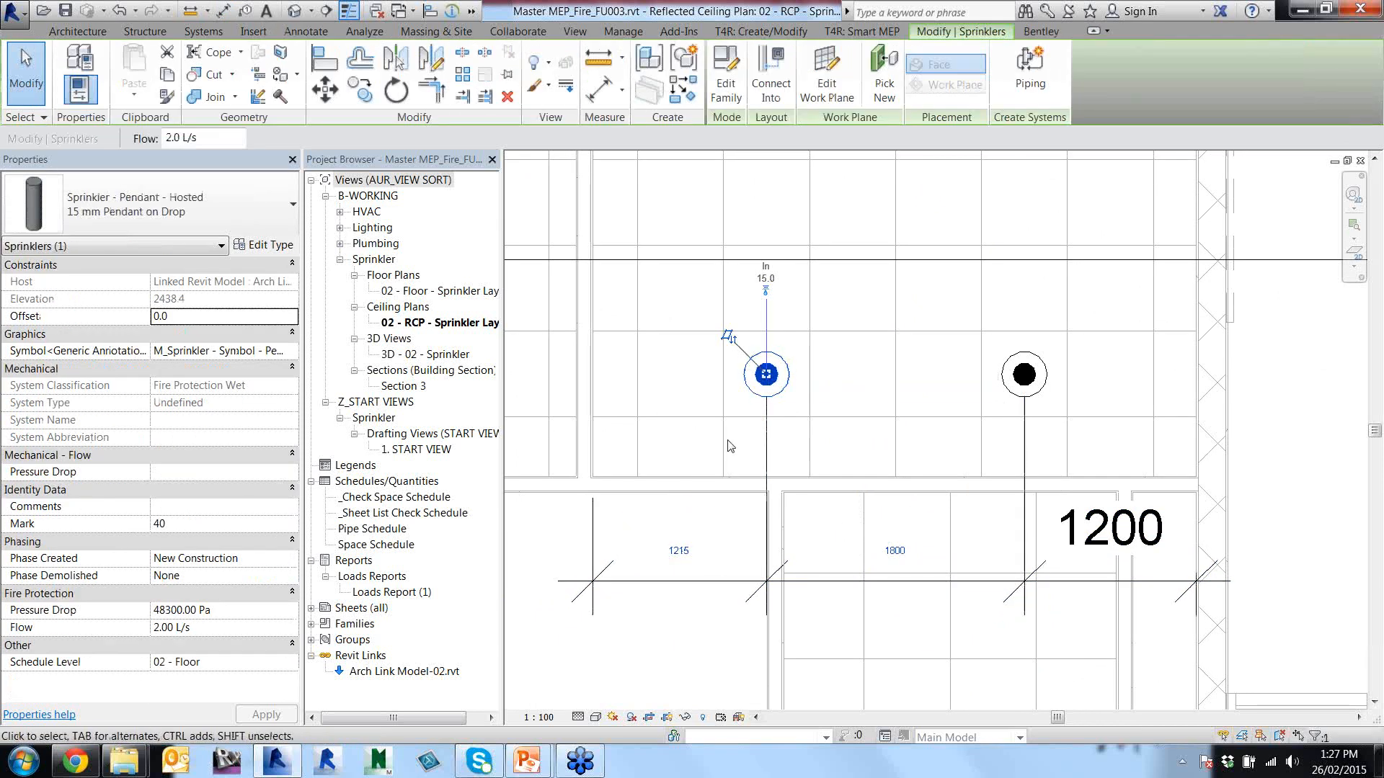
{"action": "left_click", "coordinate": [680, 550]}
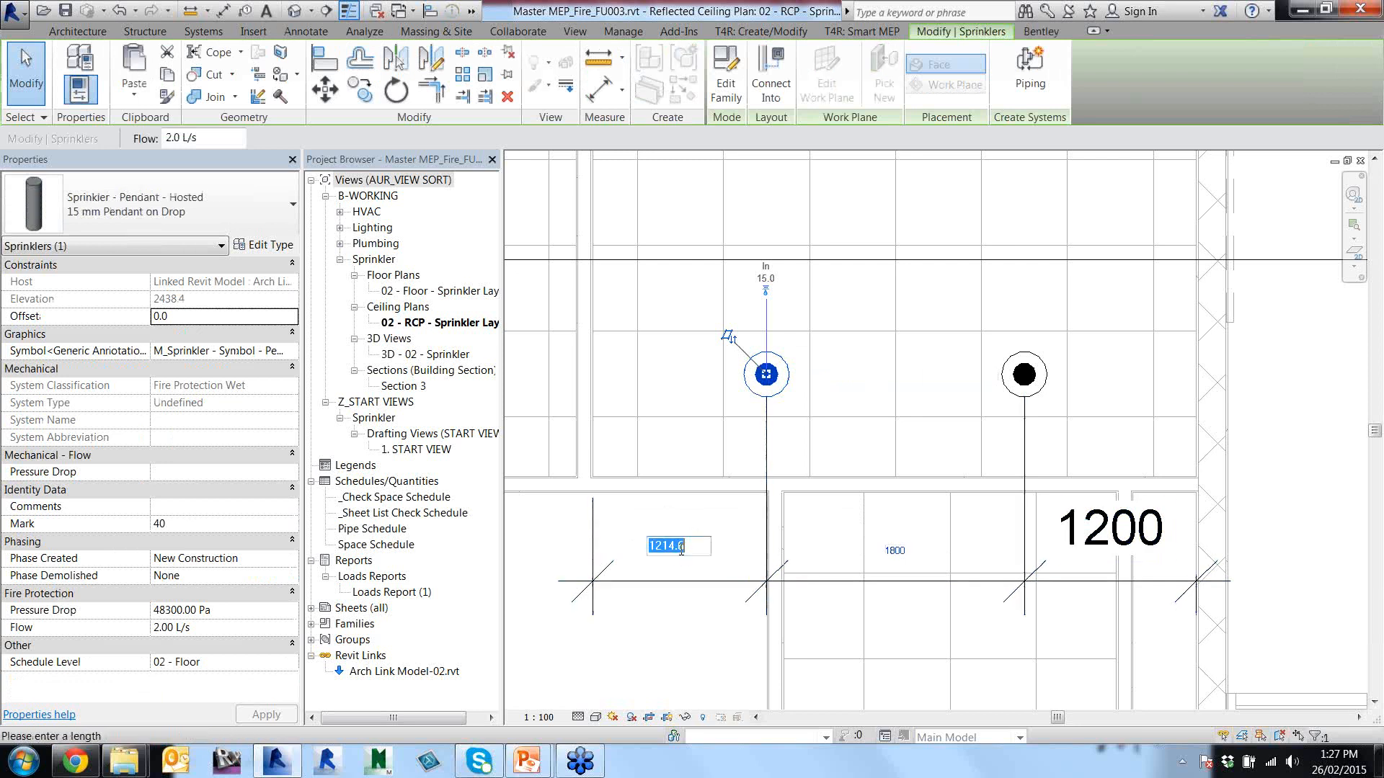
{"action": "type", "text": "1200"}
{"action": "key", "text": "Return"}
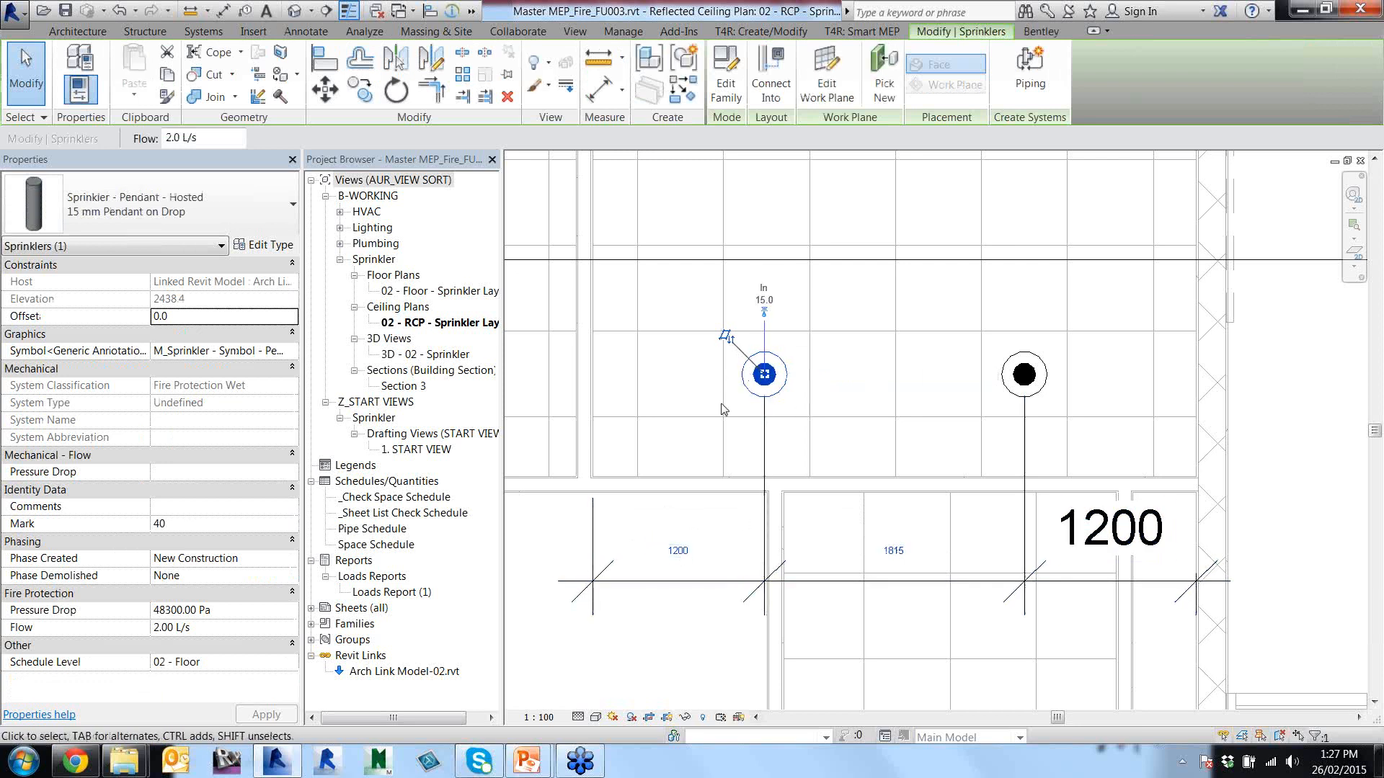
{"action": "scroll", "coordinate": [728, 402], "scroll_direction": "down", "scroll_amount": 2}
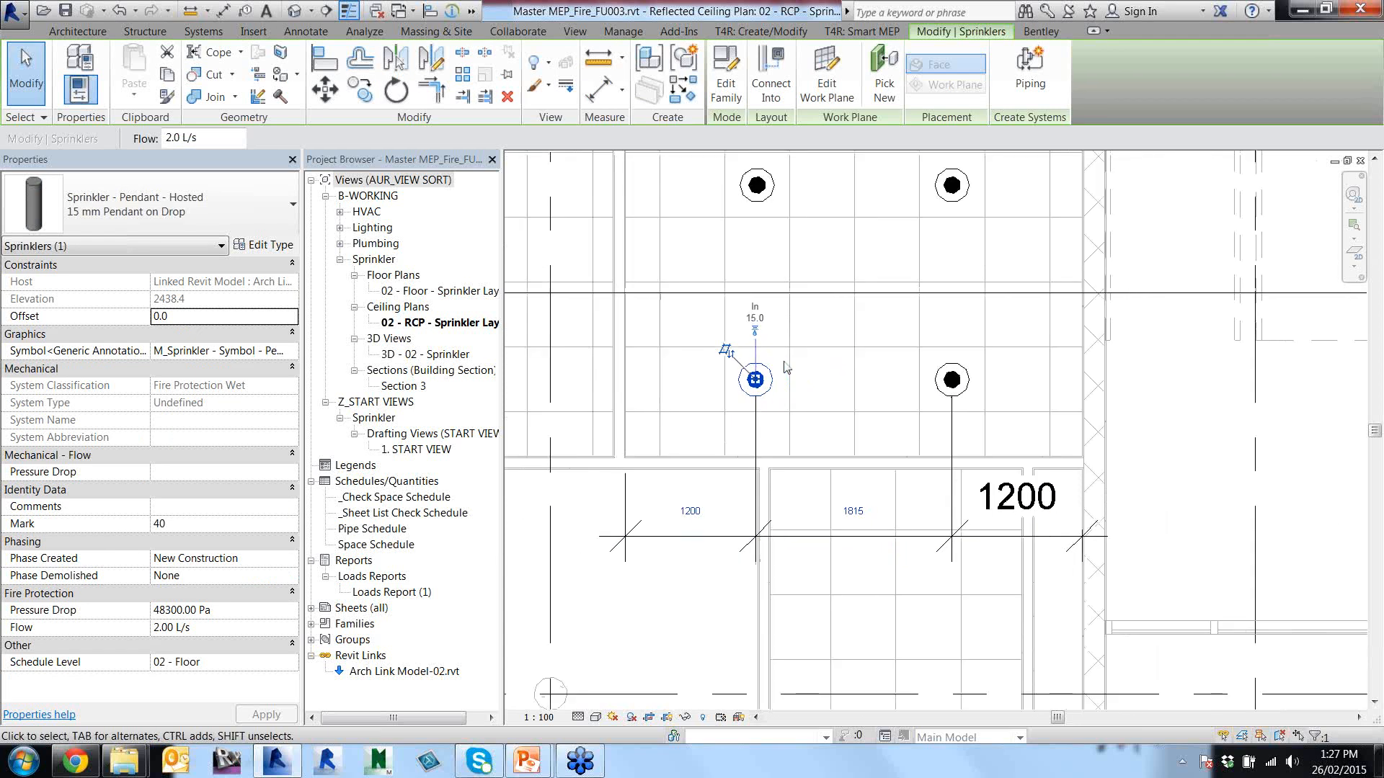
{"action": "scroll", "coordinate": [819, 364], "scroll_direction": "up", "scroll_amount": 2}
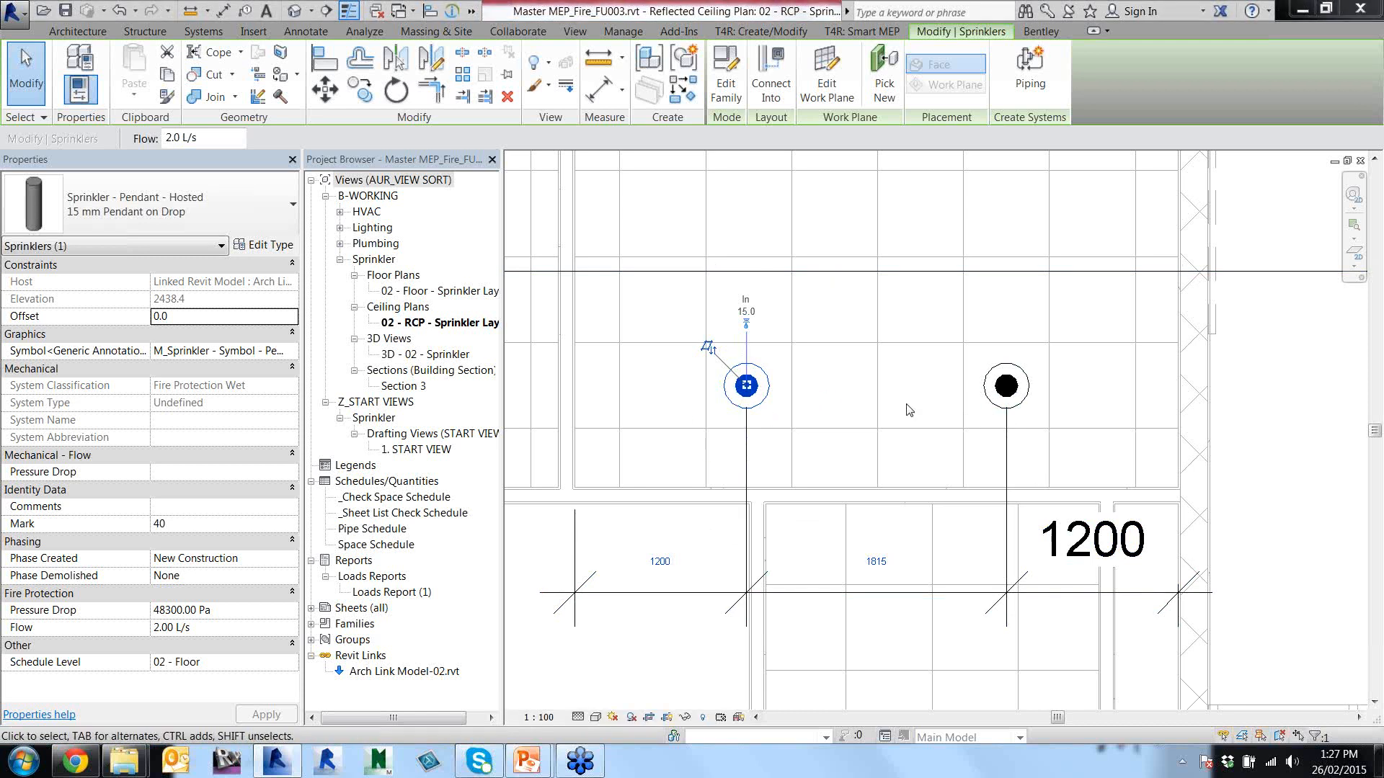
Set the distance from the bottom row's right sprinkler to the room's right wall to 1000.
{"action": "left_click", "coordinate": [1006, 382]}
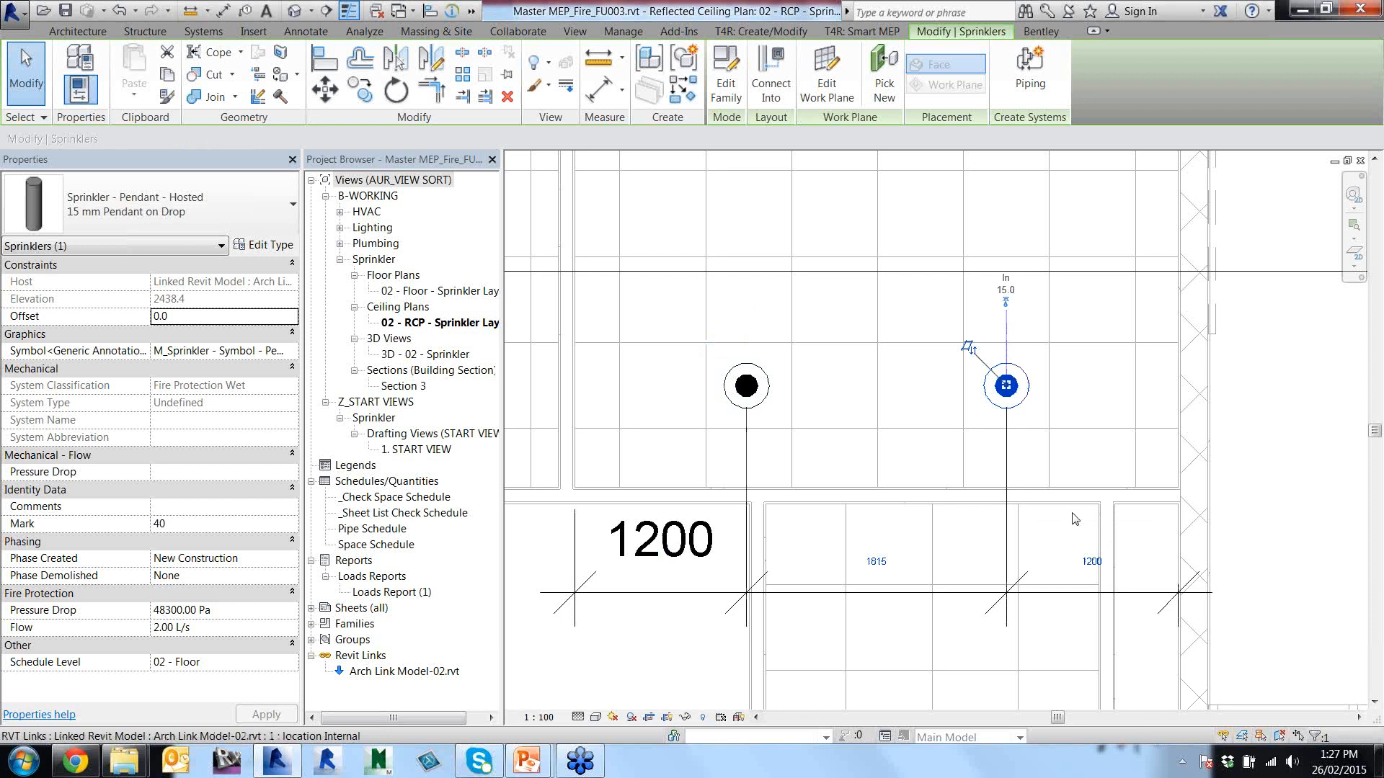
{"action": "left_click", "coordinate": [1090, 563]}
{"action": "type", "text": "100"}
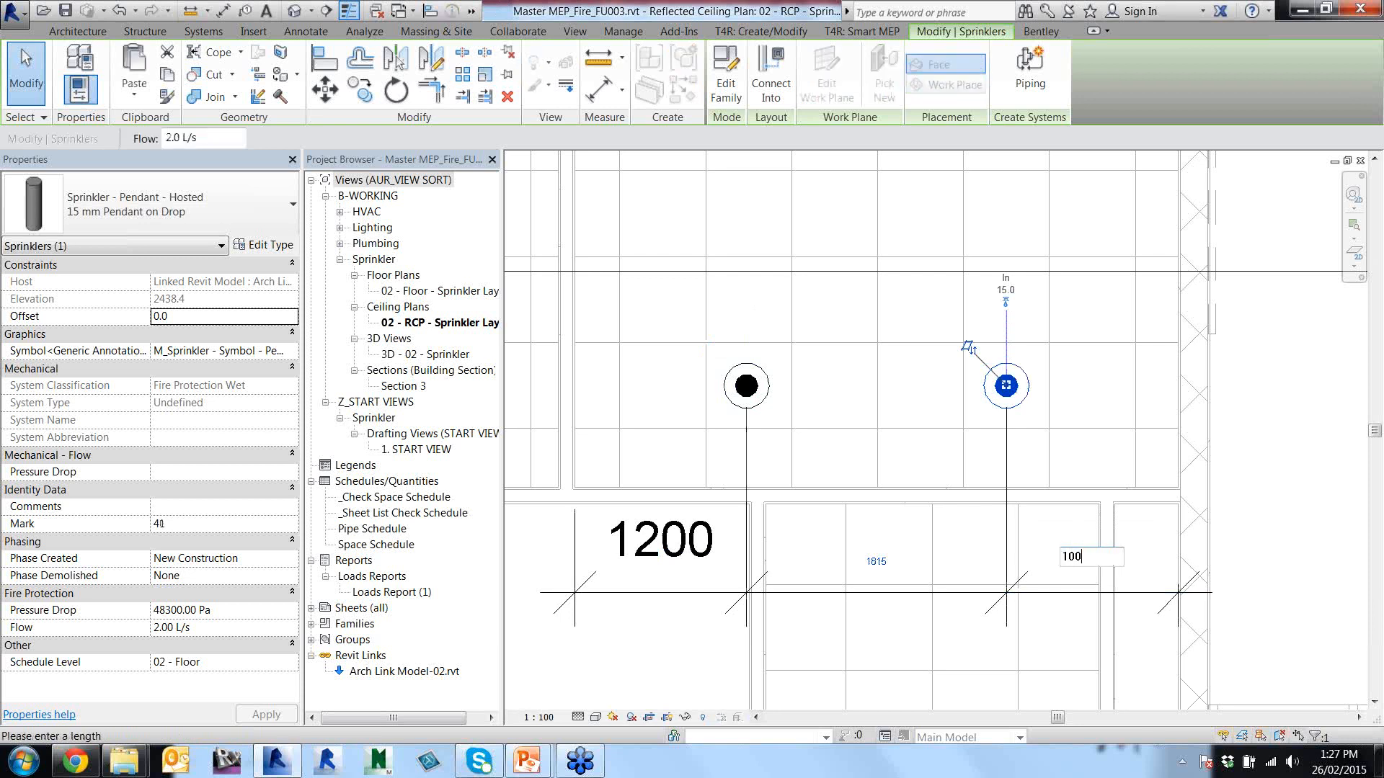
{"action": "type", "text": "0"}
{"action": "key", "text": "Return"}
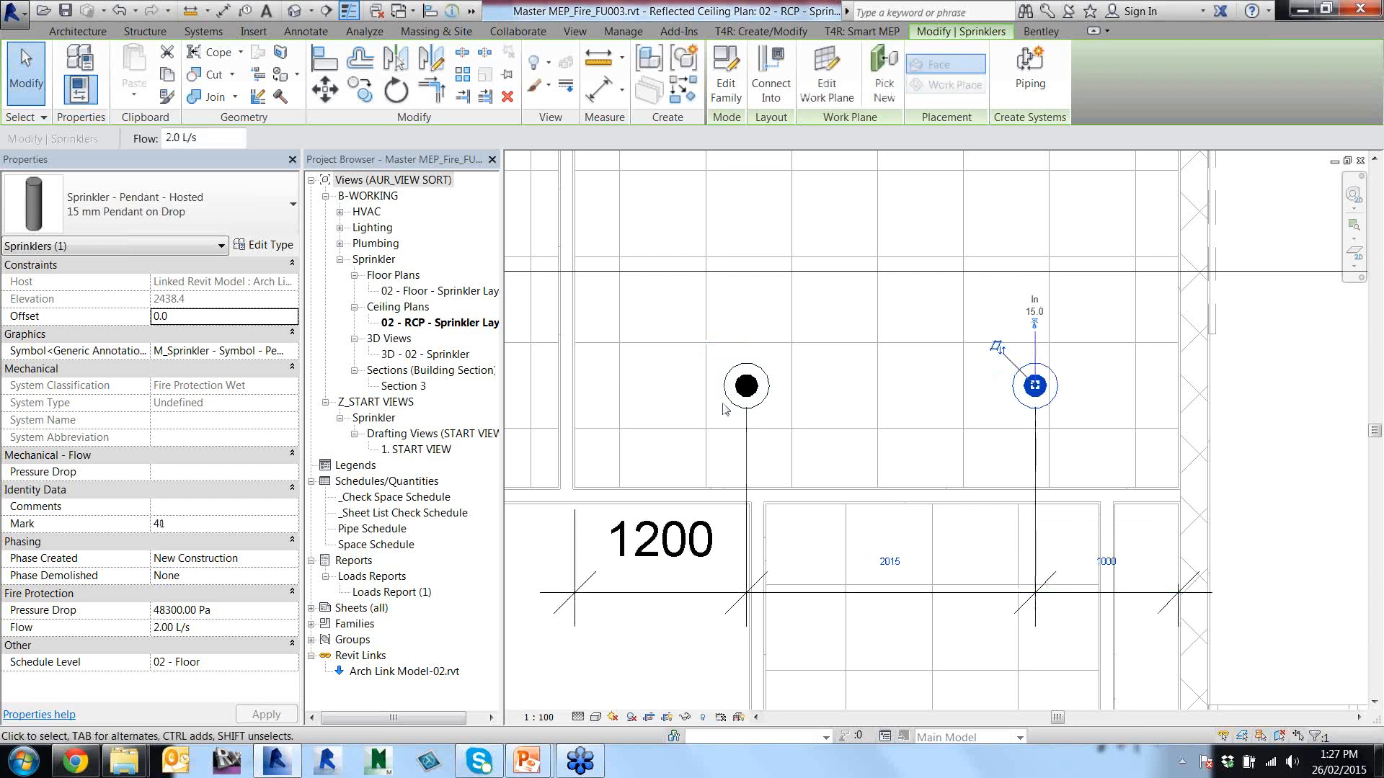
Set the distance from the room's left wall to the bottom row's left sprinkler to 1000, and clear the selection.
{"action": "left_click", "coordinate": [730, 398]}
{"action": "left_click", "coordinate": [660, 562]}
{"action": "type", "text": "1000"}
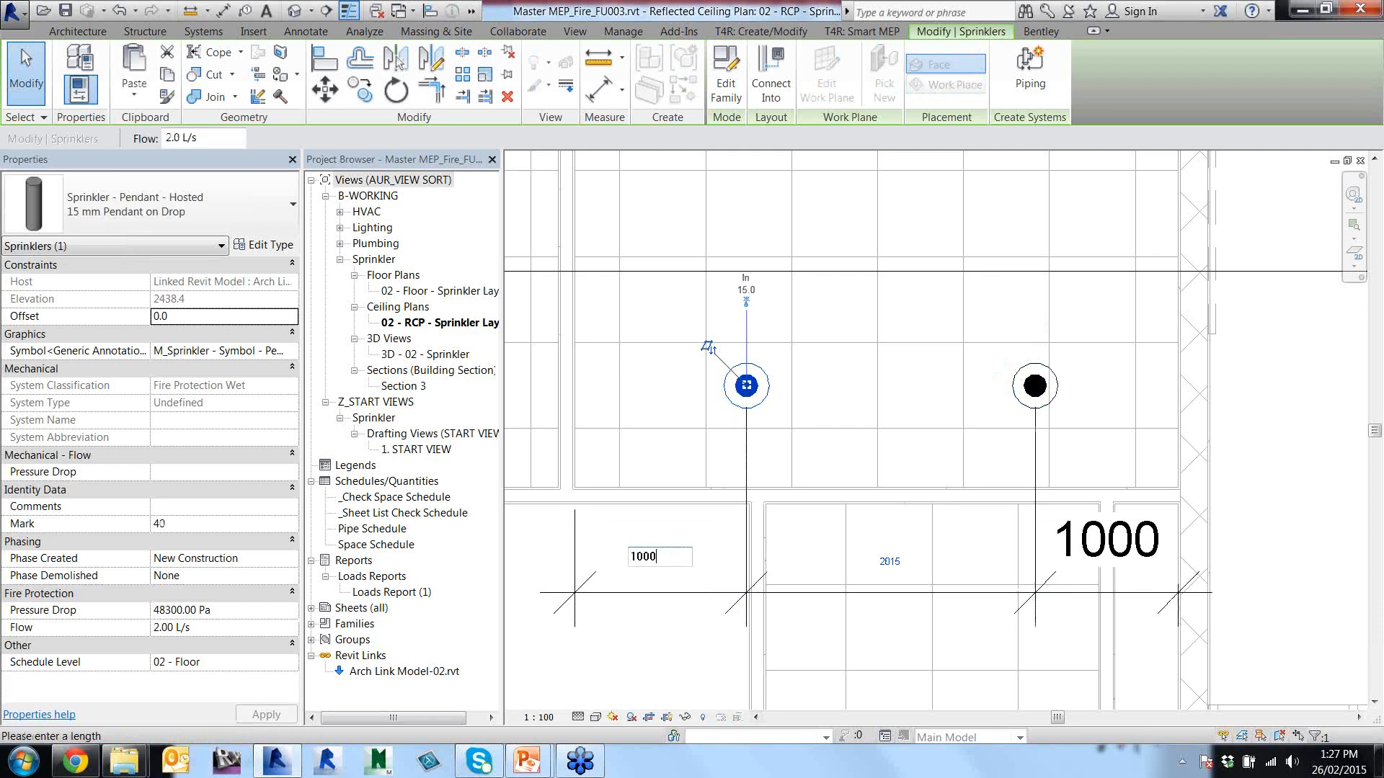
{"action": "key", "text": "Return"}
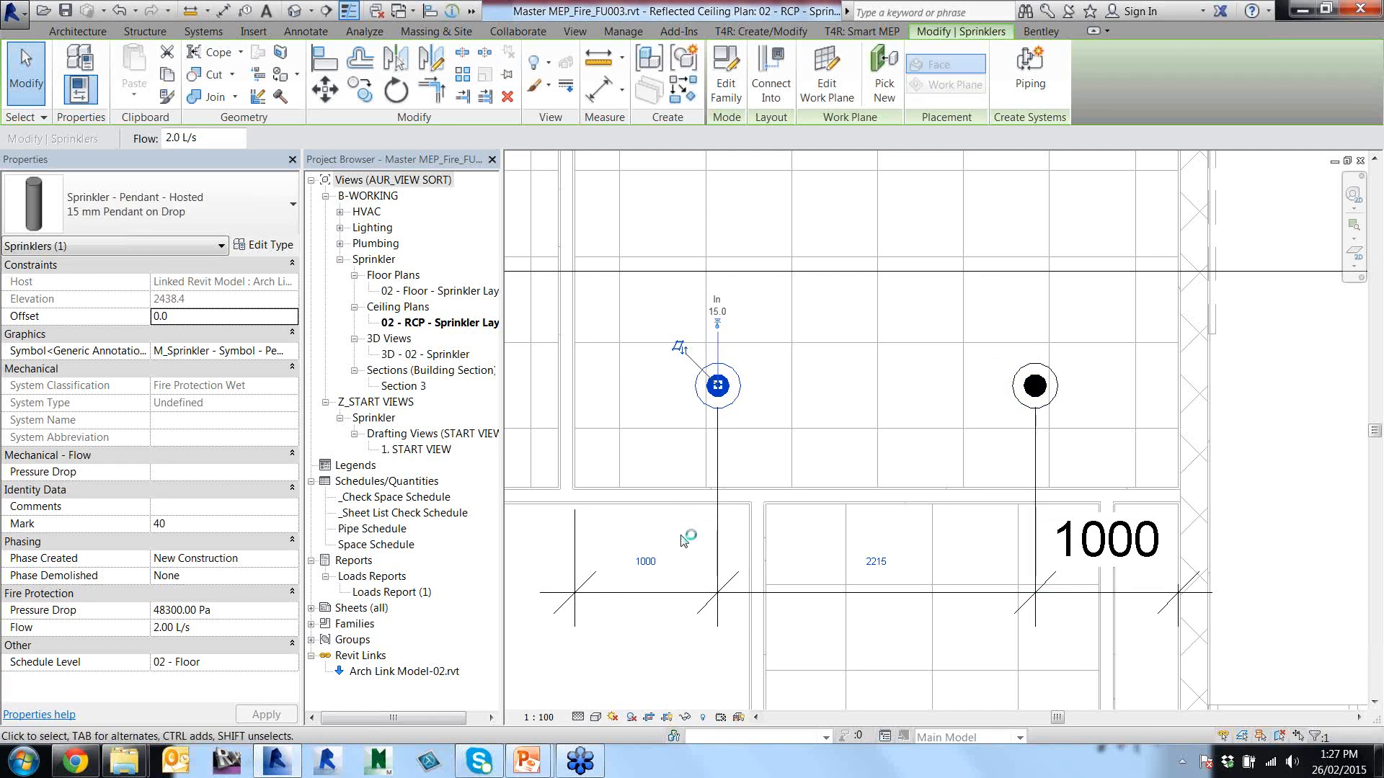
{"action": "scroll", "coordinate": [680, 503], "scroll_direction": "down", "scroll_amount": 1}
{"action": "scroll", "coordinate": [680, 503], "scroll_direction": "down", "scroll_amount": 1}
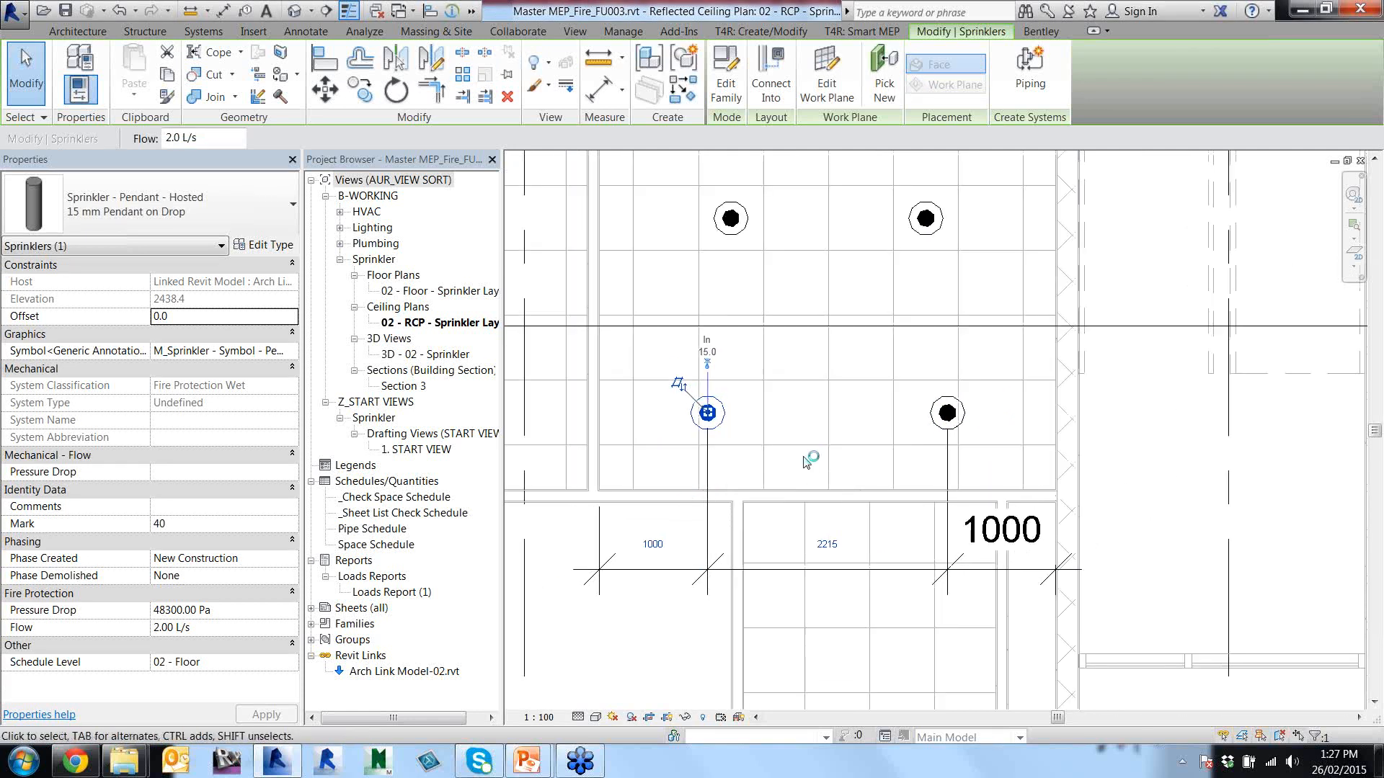
{"action": "scroll", "coordinate": [805, 404], "scroll_direction": "down", "scroll_amount": 2}
{"action": "scroll", "coordinate": [802, 397], "scroll_direction": "up", "scroll_amount": 3}
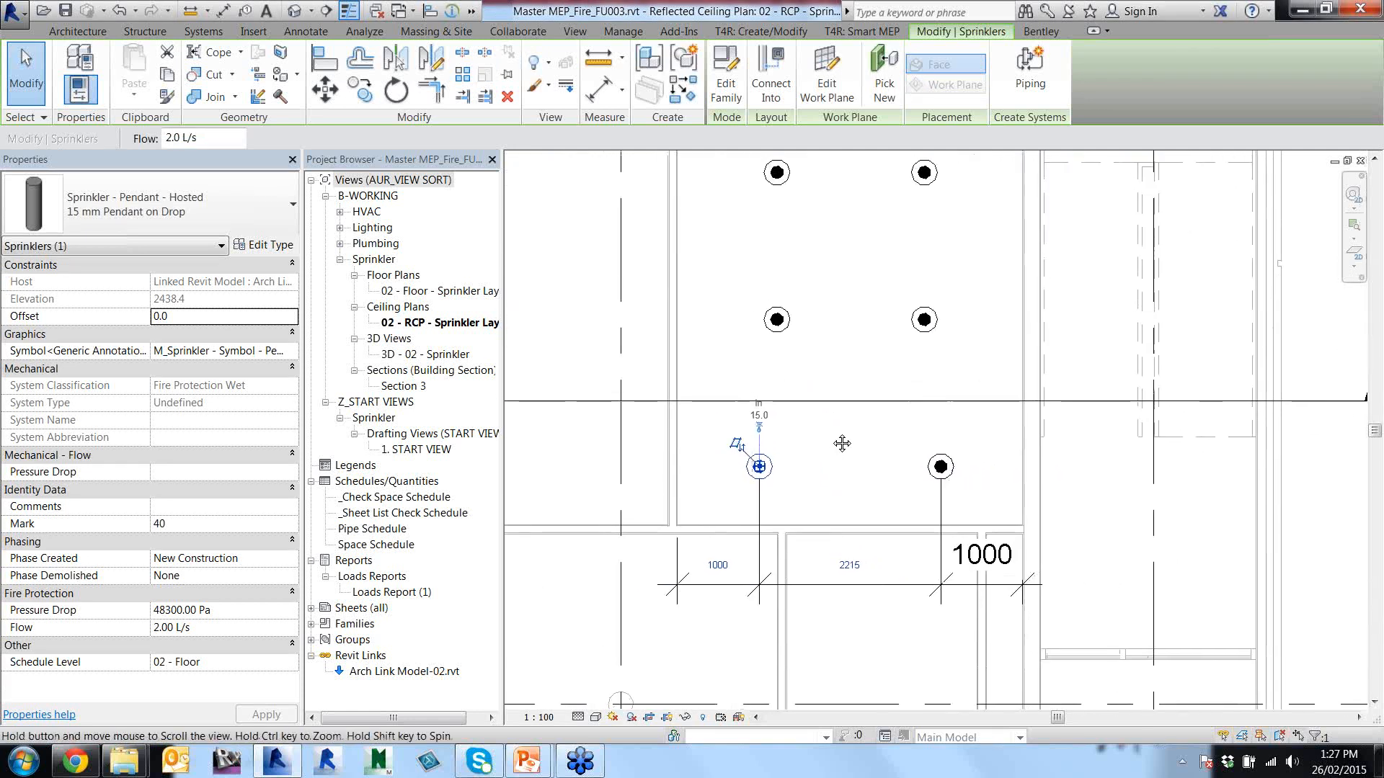
{"action": "scroll", "coordinate": [810, 520], "scroll_direction": "down", "scroll_amount": 3}
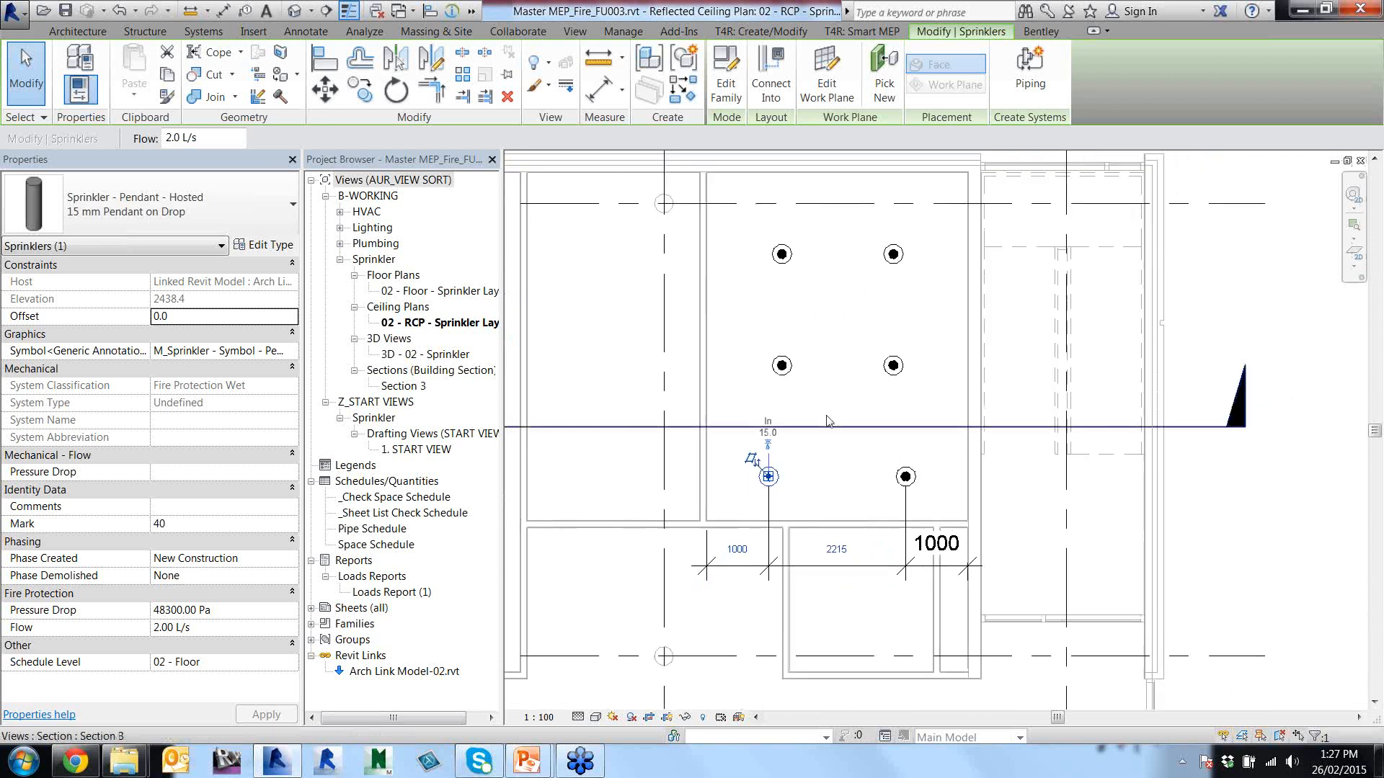
{"action": "scroll", "coordinate": [931, 502], "scroll_direction": "up", "scroll_amount": 1}
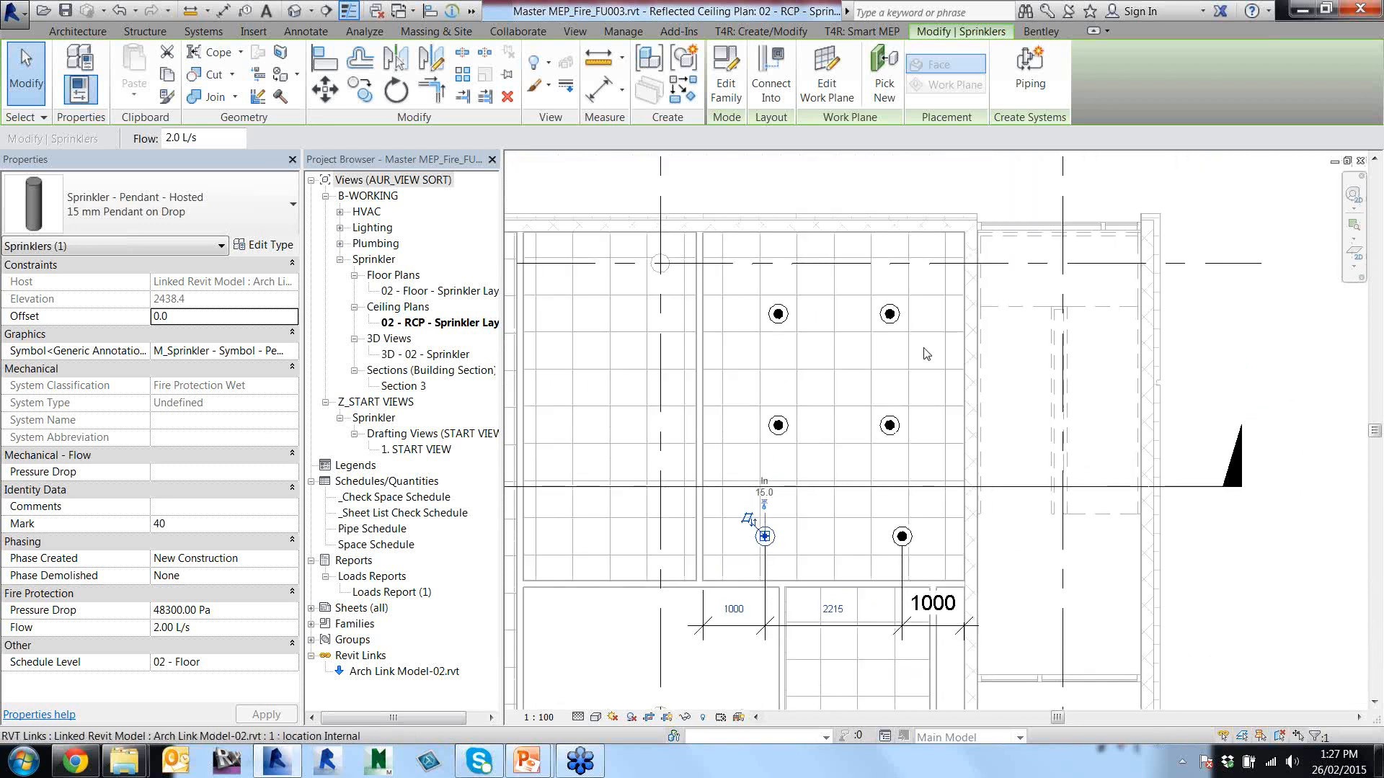
{"action": "left_click", "coordinate": [582, 627]}
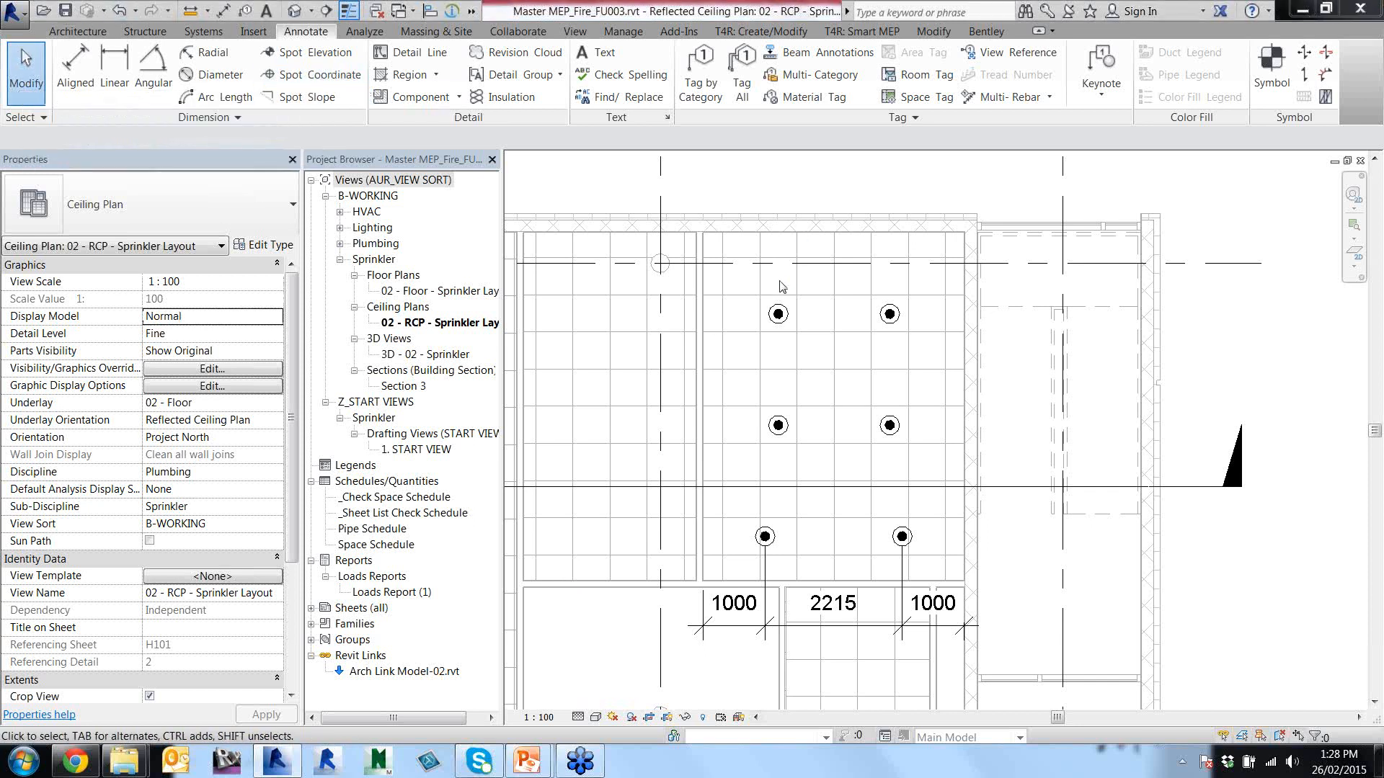
{"action": "middle_click_drag", "start_coordinate": [824, 333], "coordinate": [958, 300]}
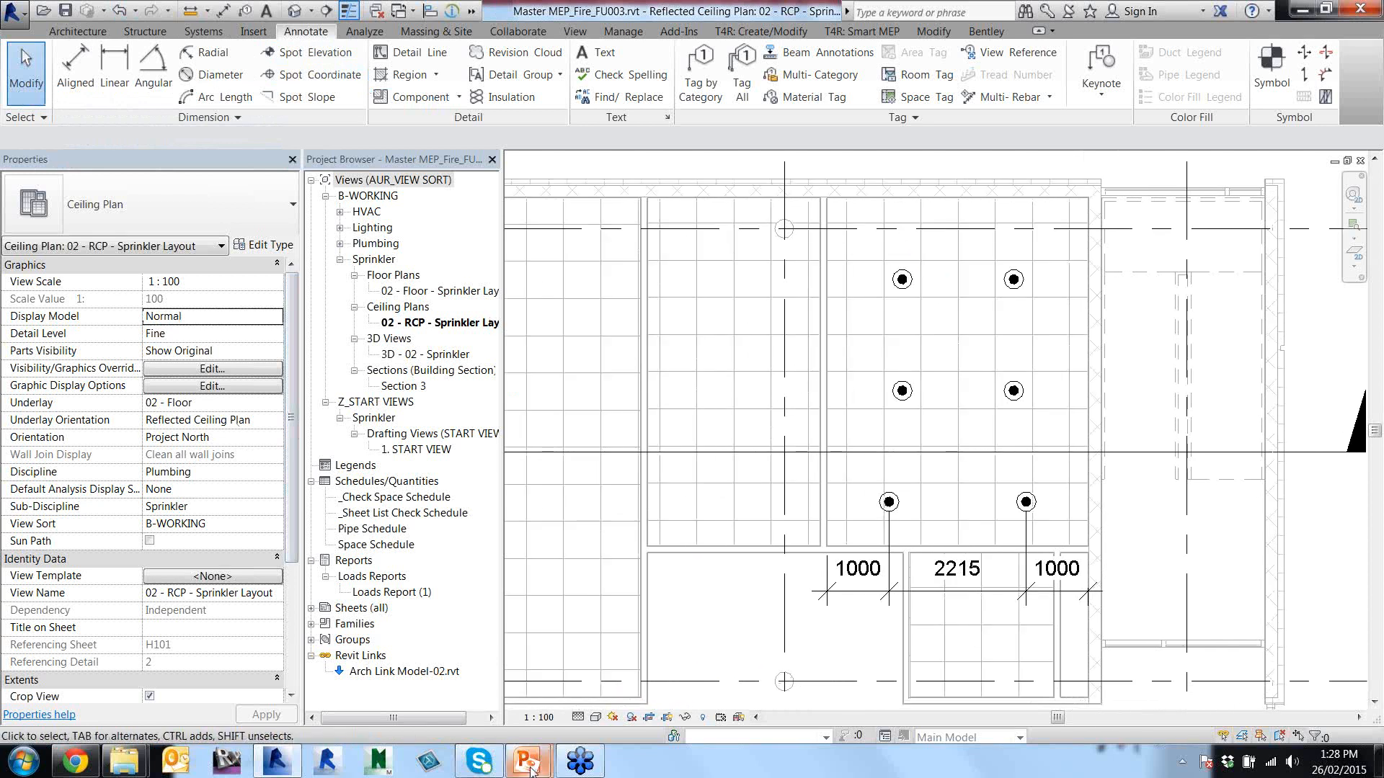
Switch to the running PowerPoint slide show and advance to the slide on the Victaulic Fire Protection pipe type.
{"action": "mouse_move", "coordinate": [534, 753]}
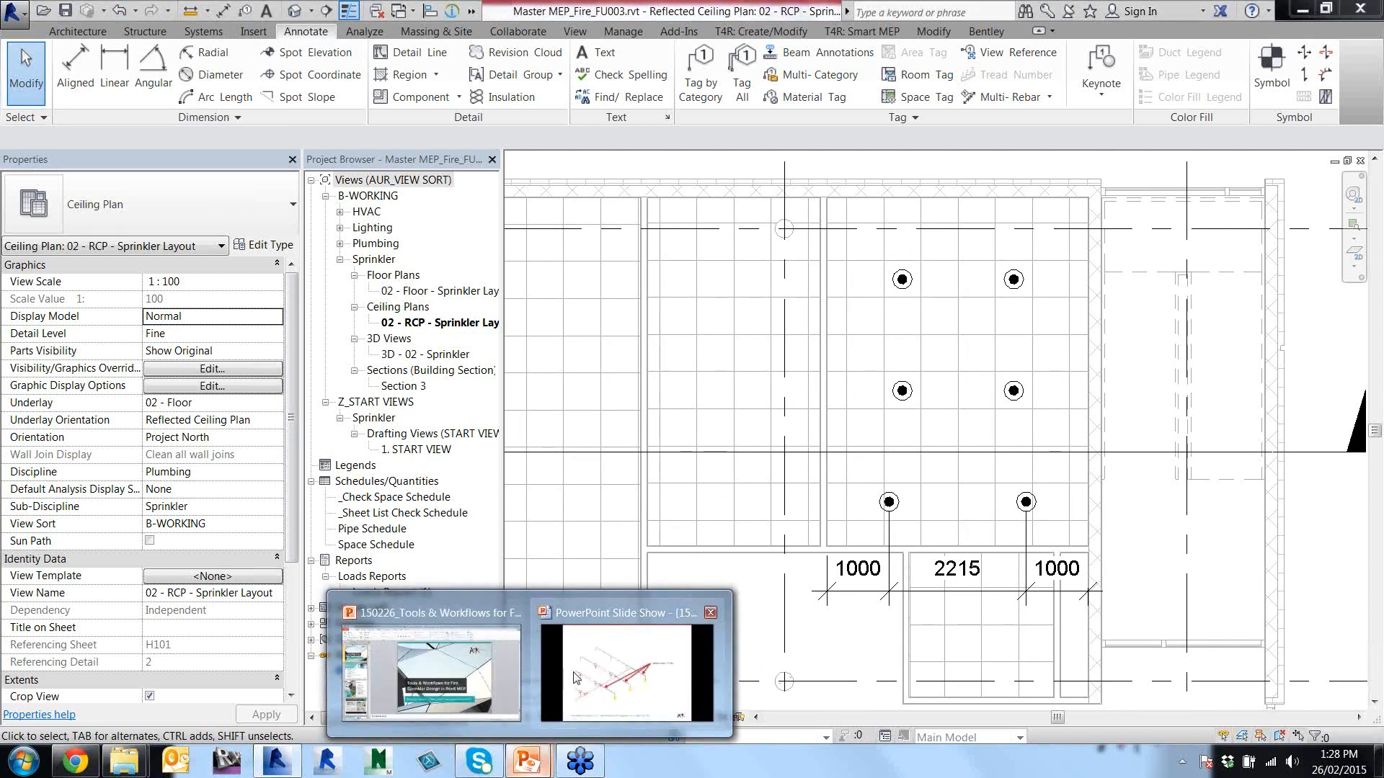
{"action": "left_click", "coordinate": [590, 612]}
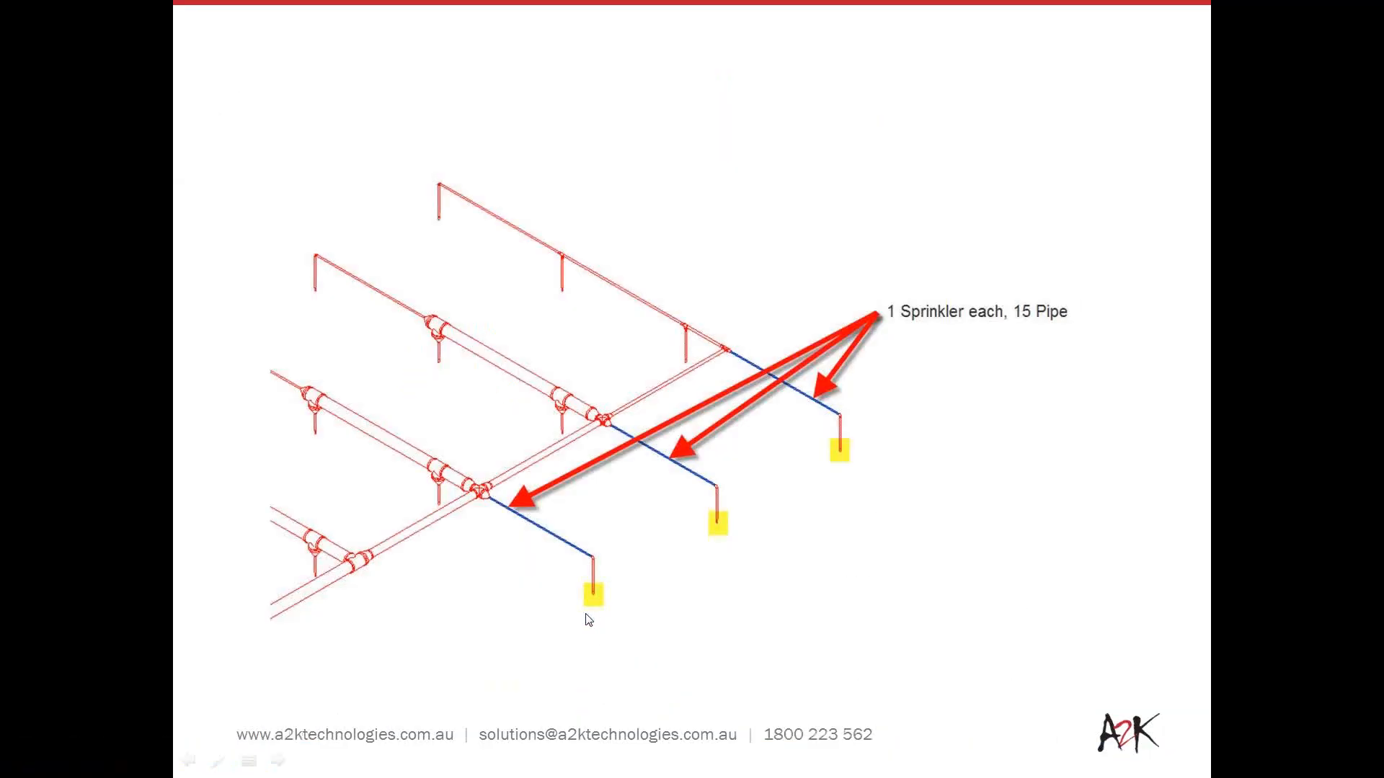
{"action": "left_click", "coordinate": [548, 579]}
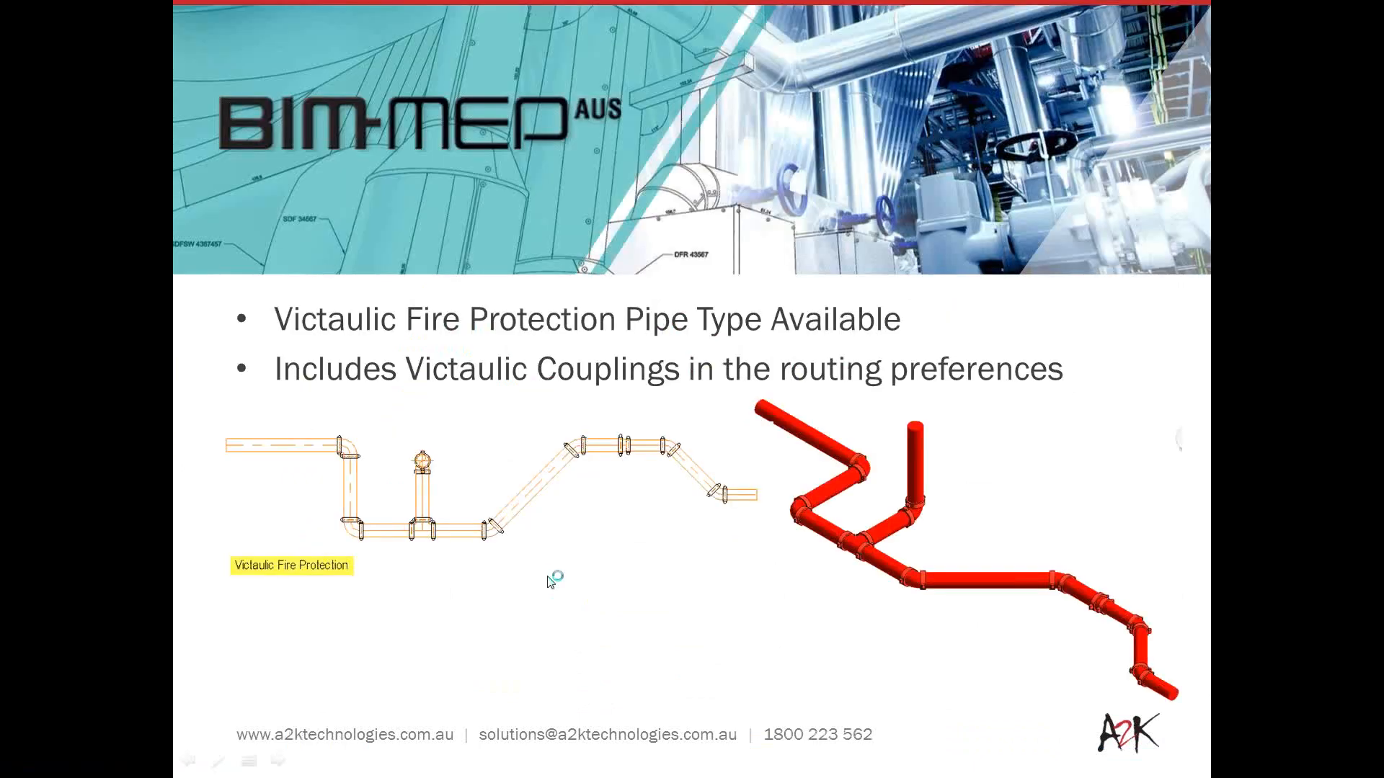
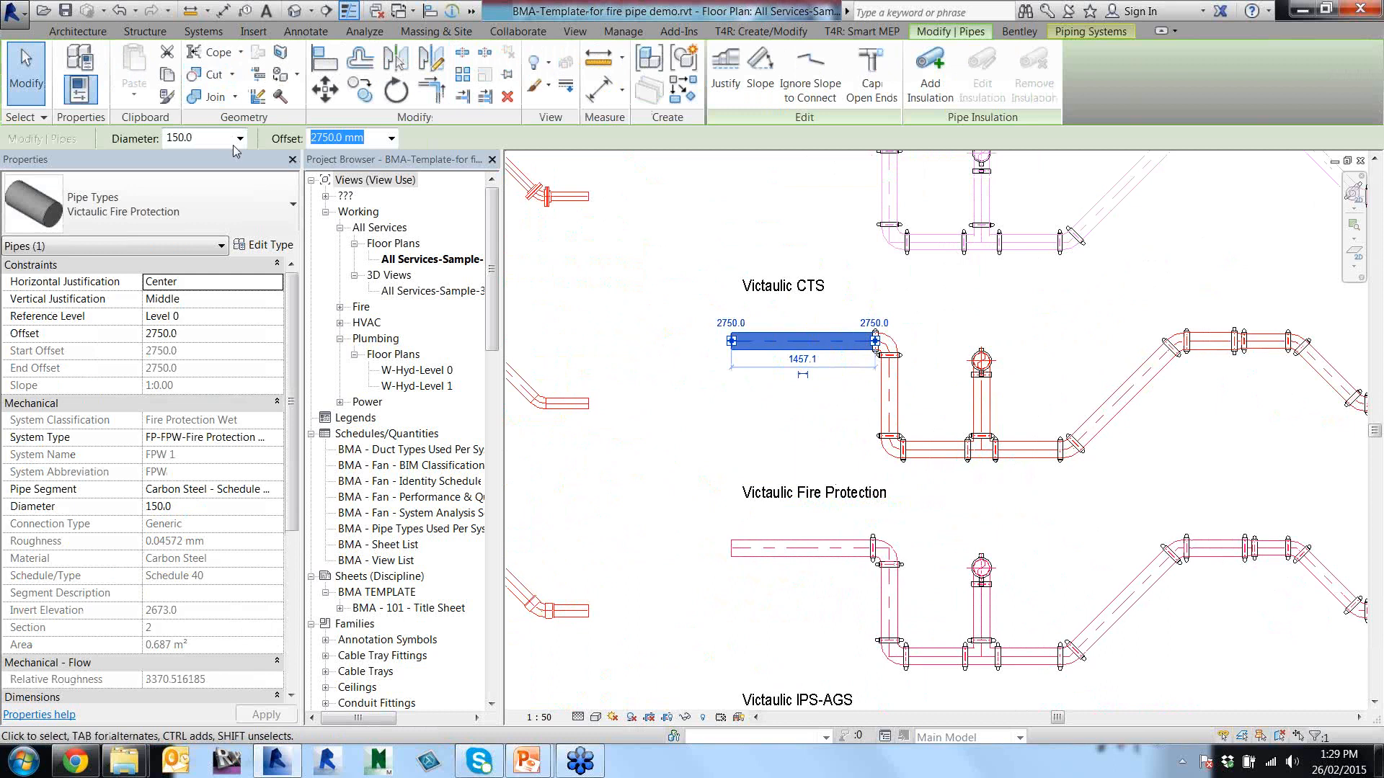
Review the selected Victaulic Fire Protection pipe's available diameters and its type's routing preferences, leaving the type unchanged.
{"action": "left_click", "coordinate": [240, 138]}
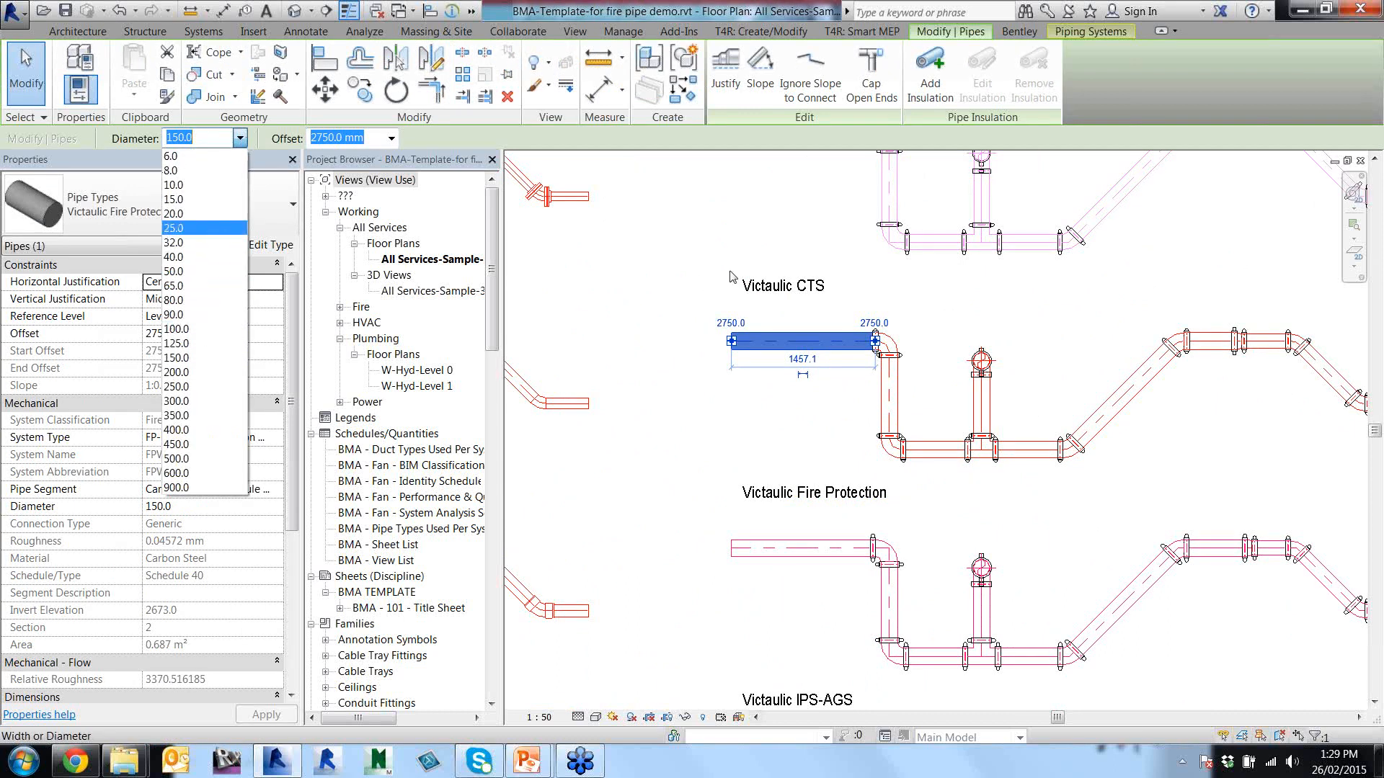
{"action": "left_click", "coordinate": [270, 249]}
{"action": "left_click", "coordinate": [285, 247]}
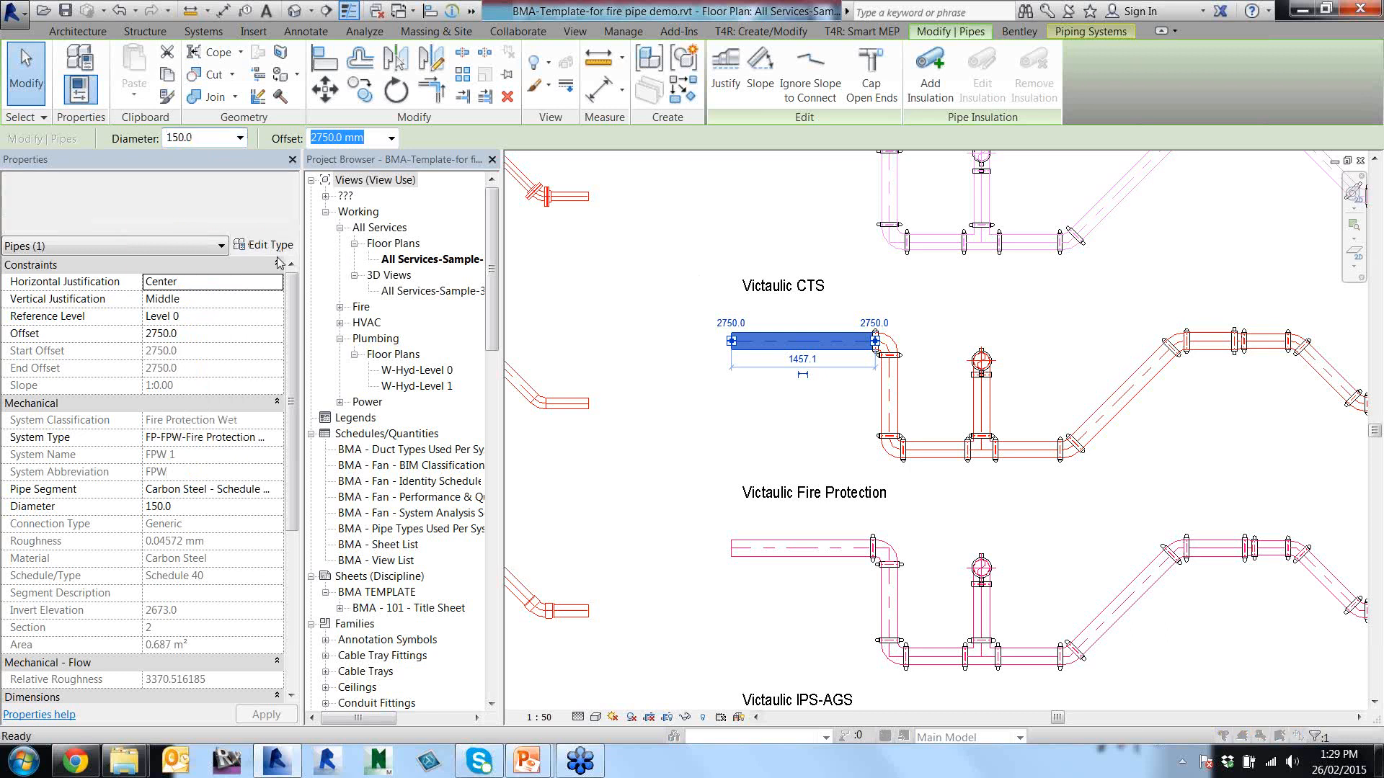
{"action": "left_click", "coordinate": [448, 268]}
{"action": "left_click", "coordinate": [498, 270]}
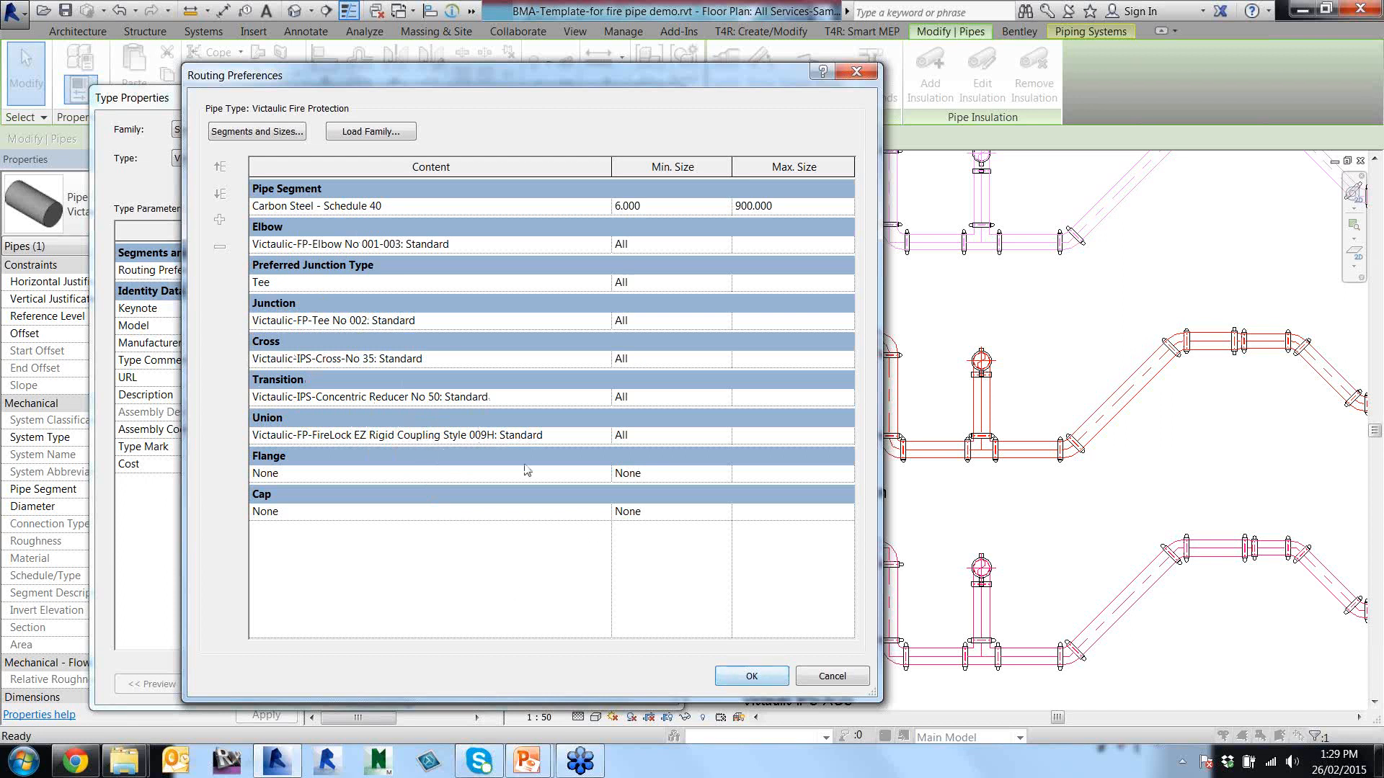
{"action": "left_click", "coordinate": [750, 676]}
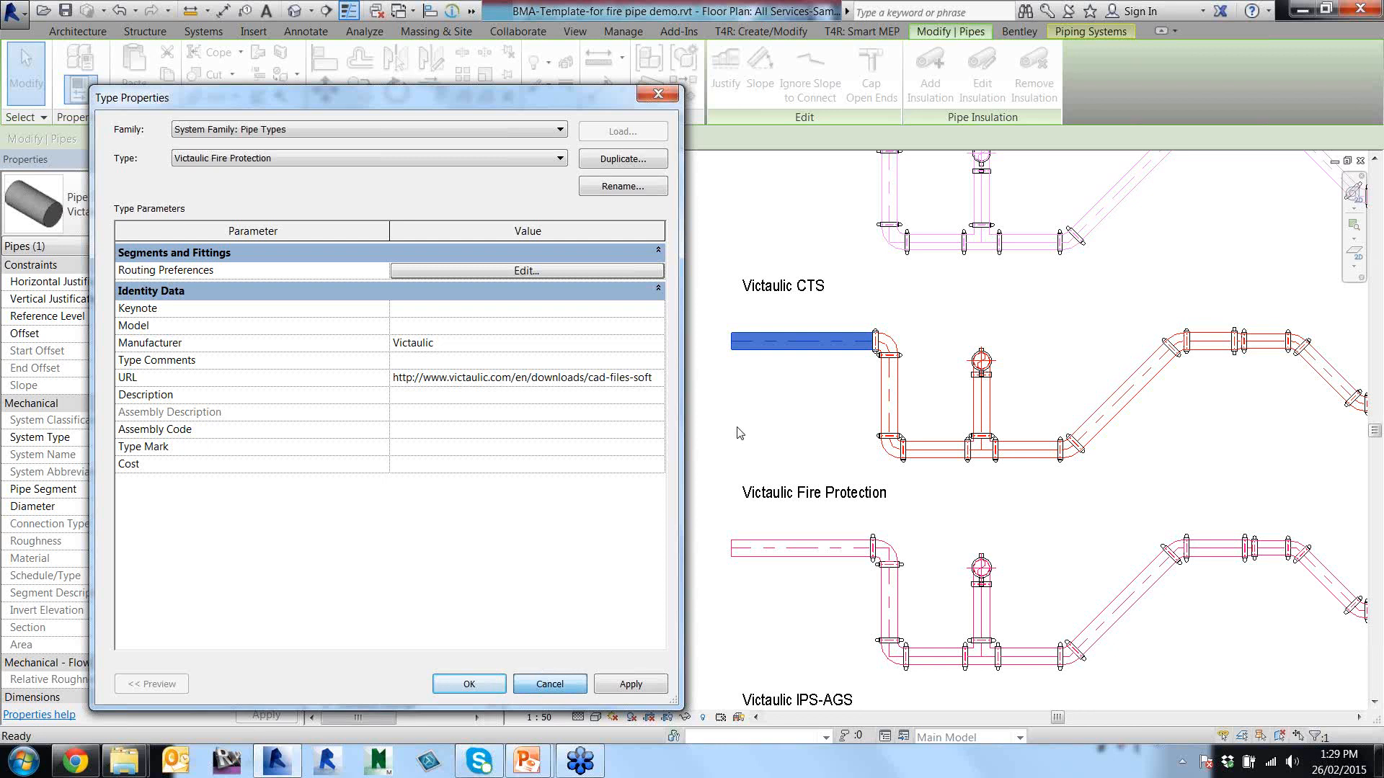
{"action": "left_click", "coordinate": [566, 684]}
{"action": "left_click", "coordinate": [756, 397]}
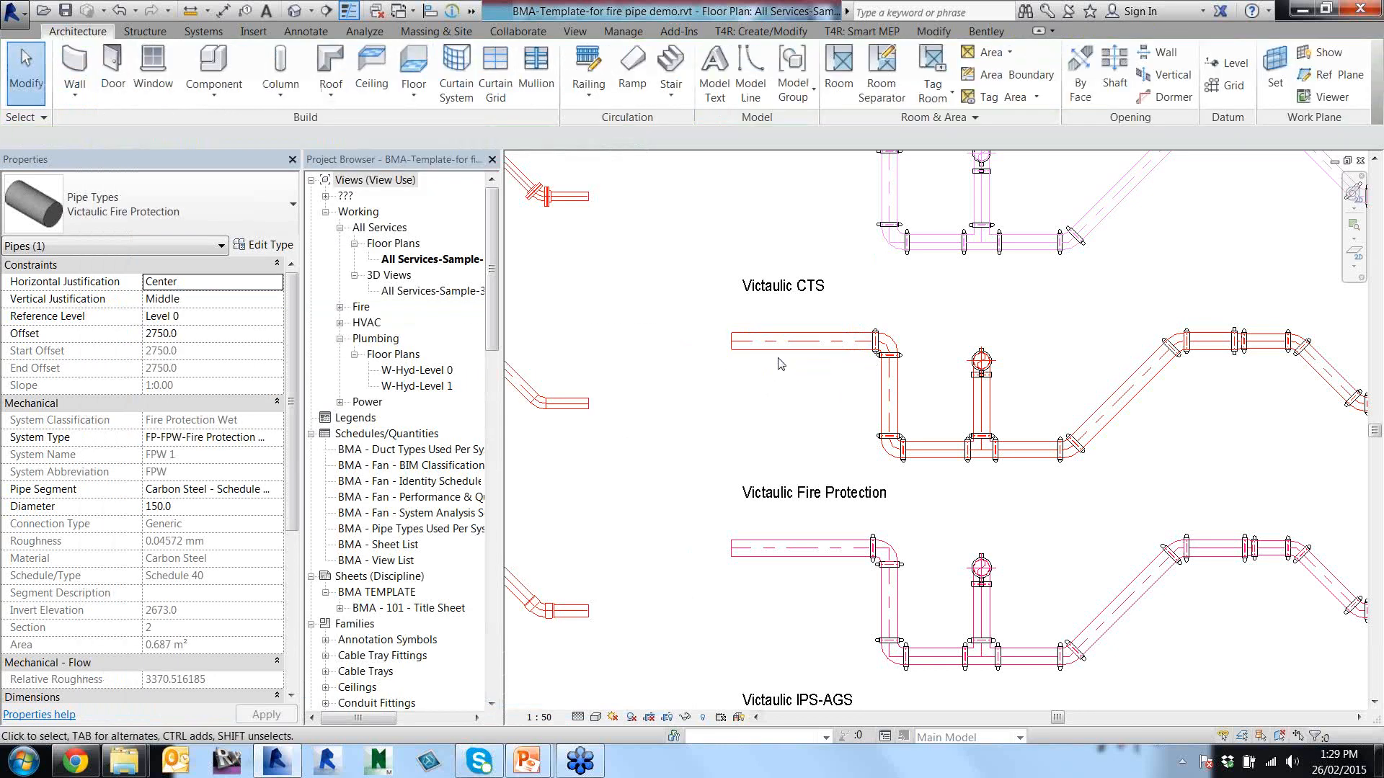
Draw a similar 150 mm Victaulic Fire Protection pipe above the existing run, going right past its end, up, and right again.
{"action": "left_click", "coordinate": [796, 342]}
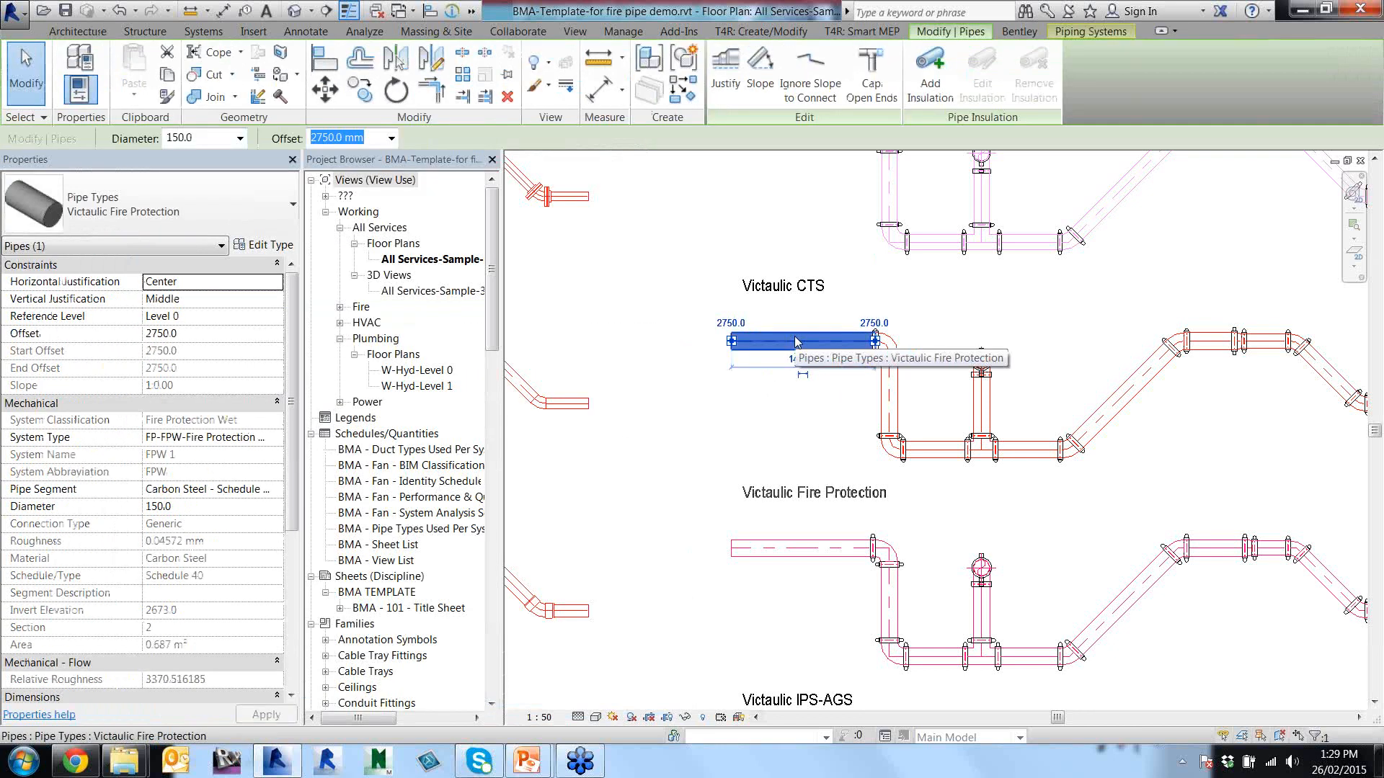
{"action": "key", "text": "c"}
{"action": "key", "text": "s"}
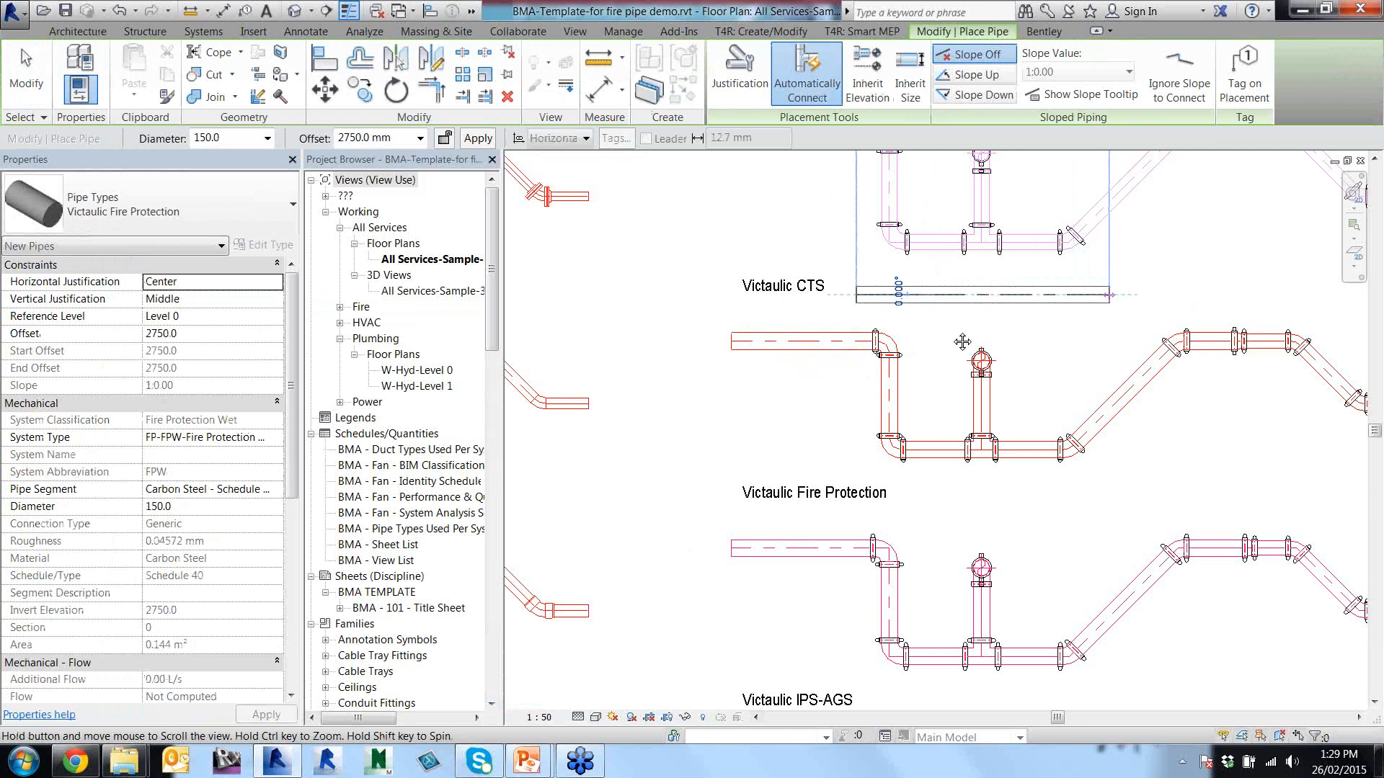
{"action": "middle_click_drag", "start_coordinate": [963, 342], "coordinate": [834, 395]}
{"action": "middle_click_drag", "start_coordinate": [1201, 398], "coordinate": [908, 428]}
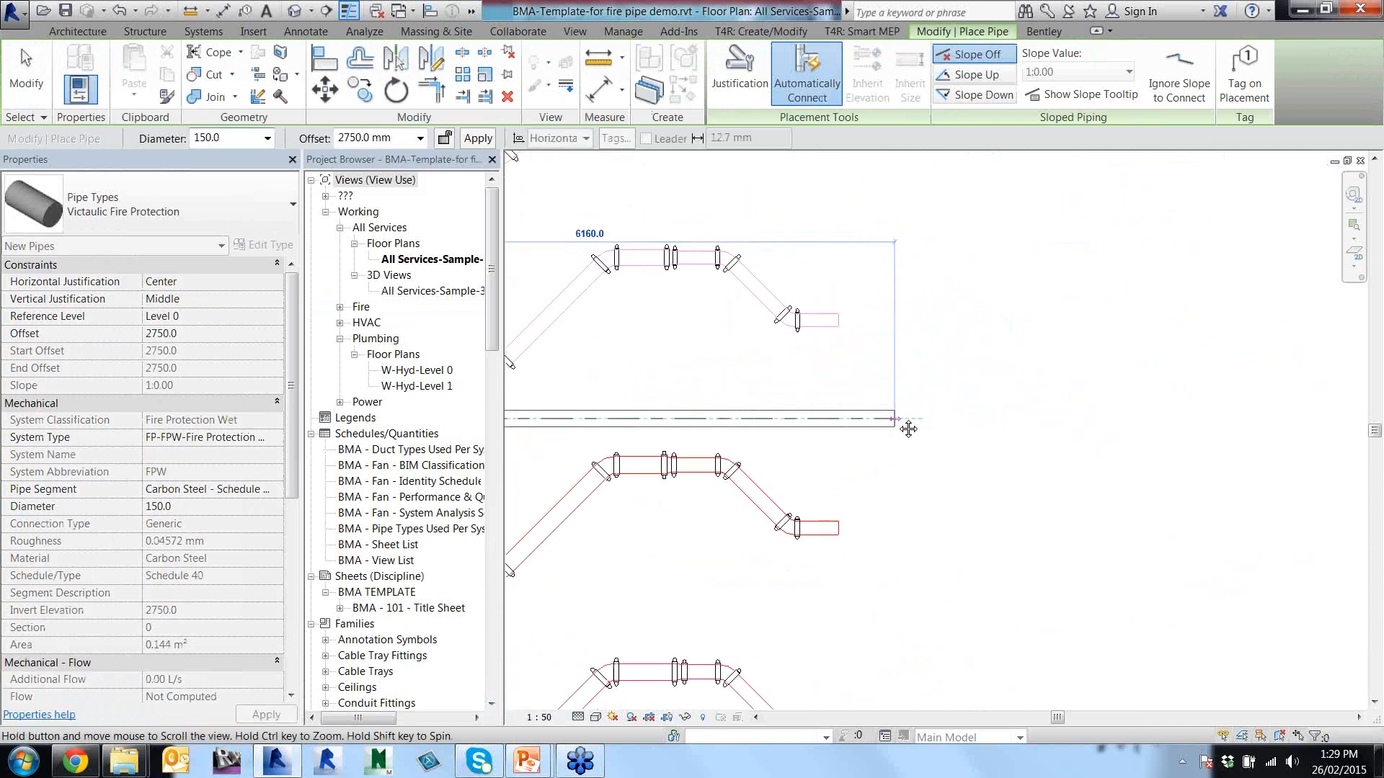
{"action": "left_click", "coordinate": [968, 418]}
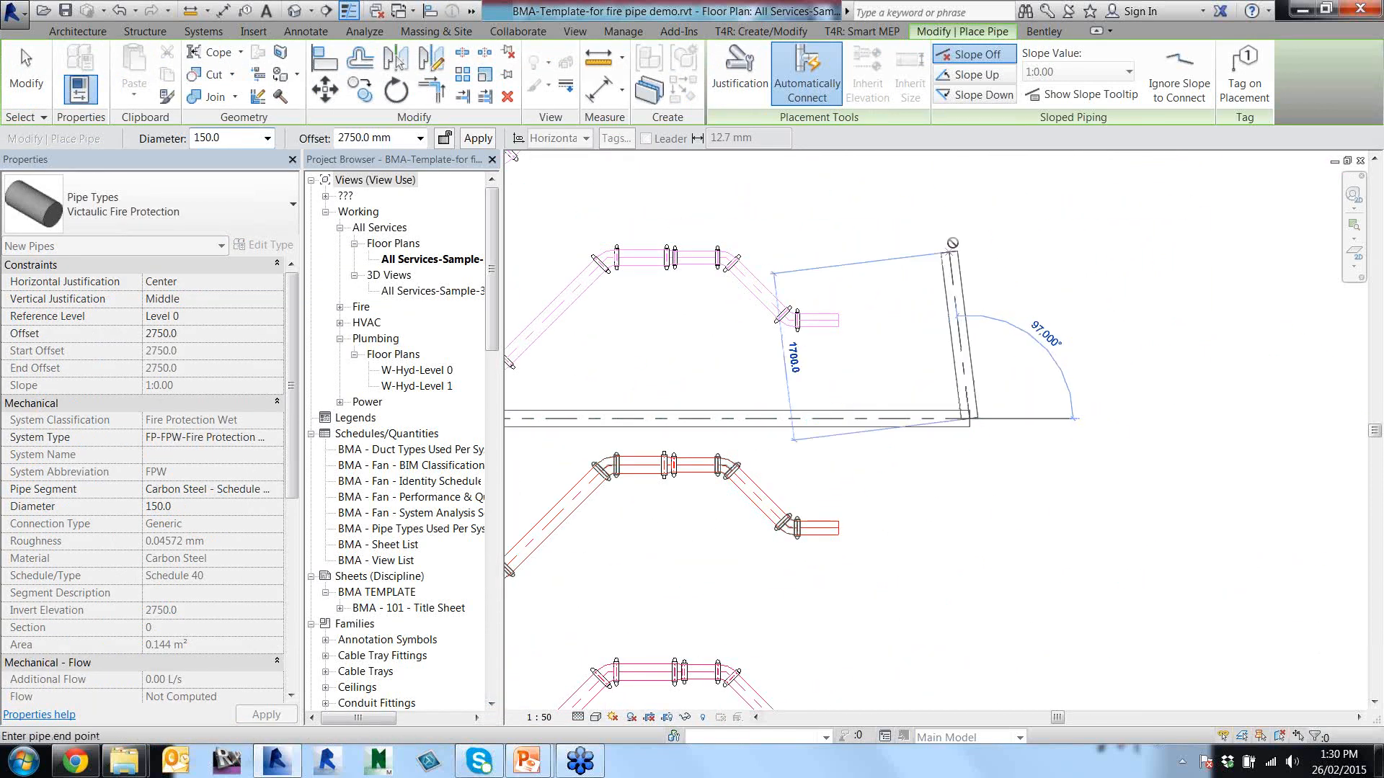
{"action": "left_click", "coordinate": [968, 233]}
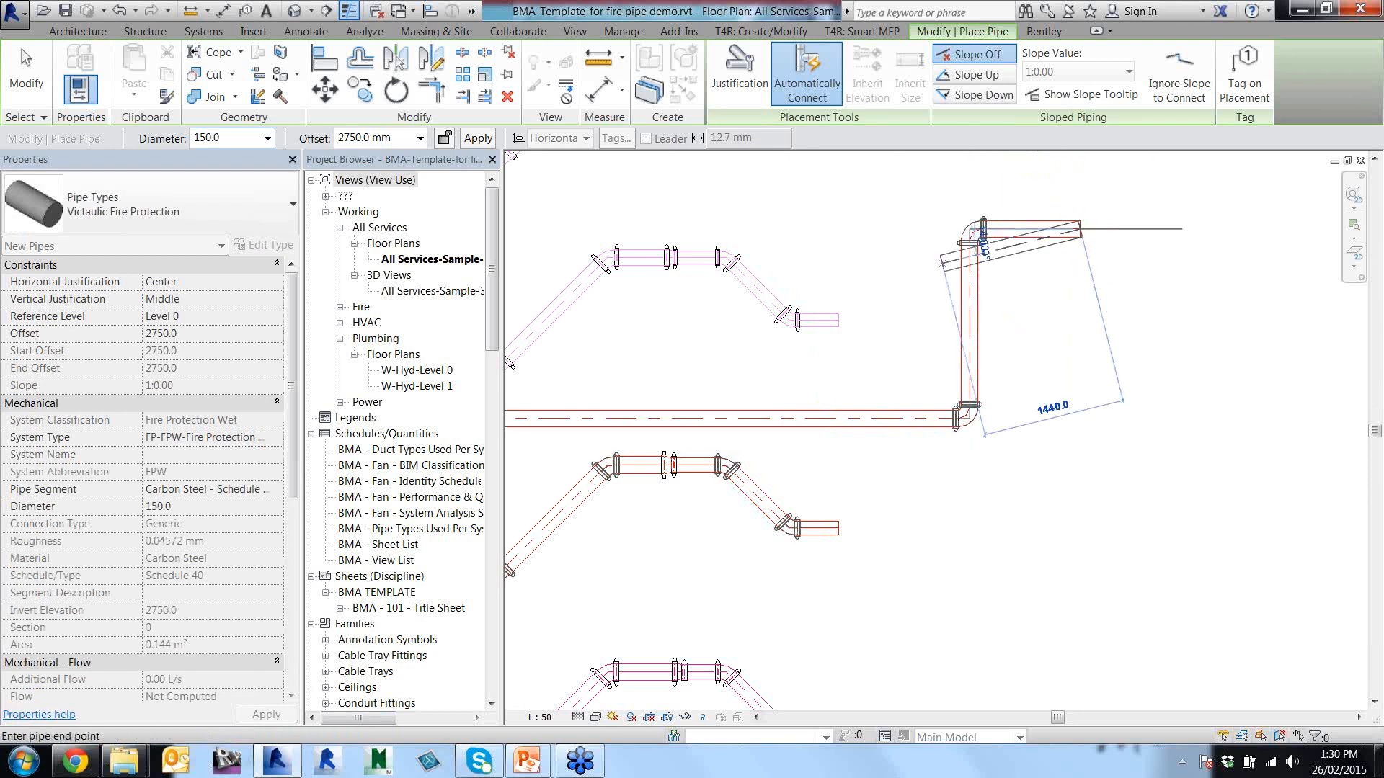
Extend the new pipe run to the right with a 100 mm diameter section and finish placing pipe.
{"action": "left_click", "coordinate": [267, 138]}
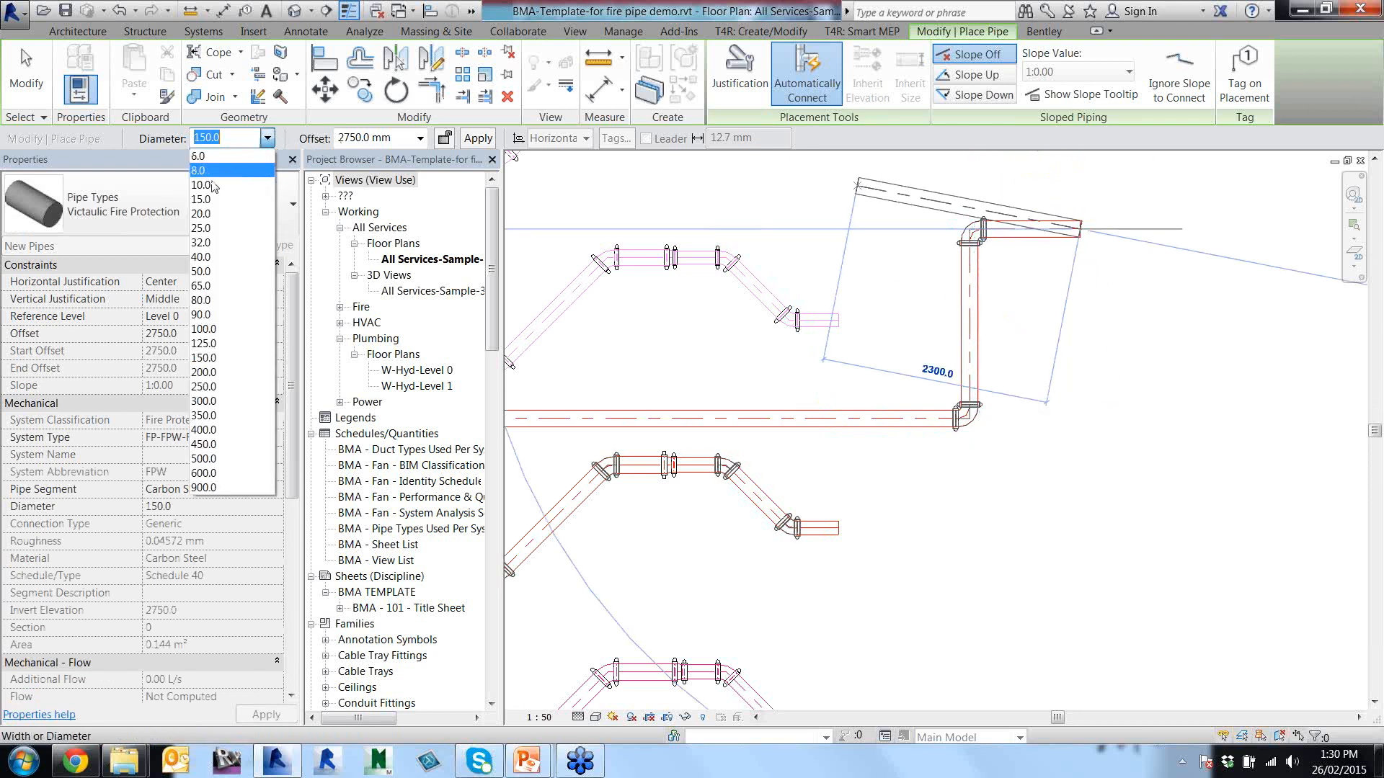
{"action": "left_click", "coordinate": [209, 330]}
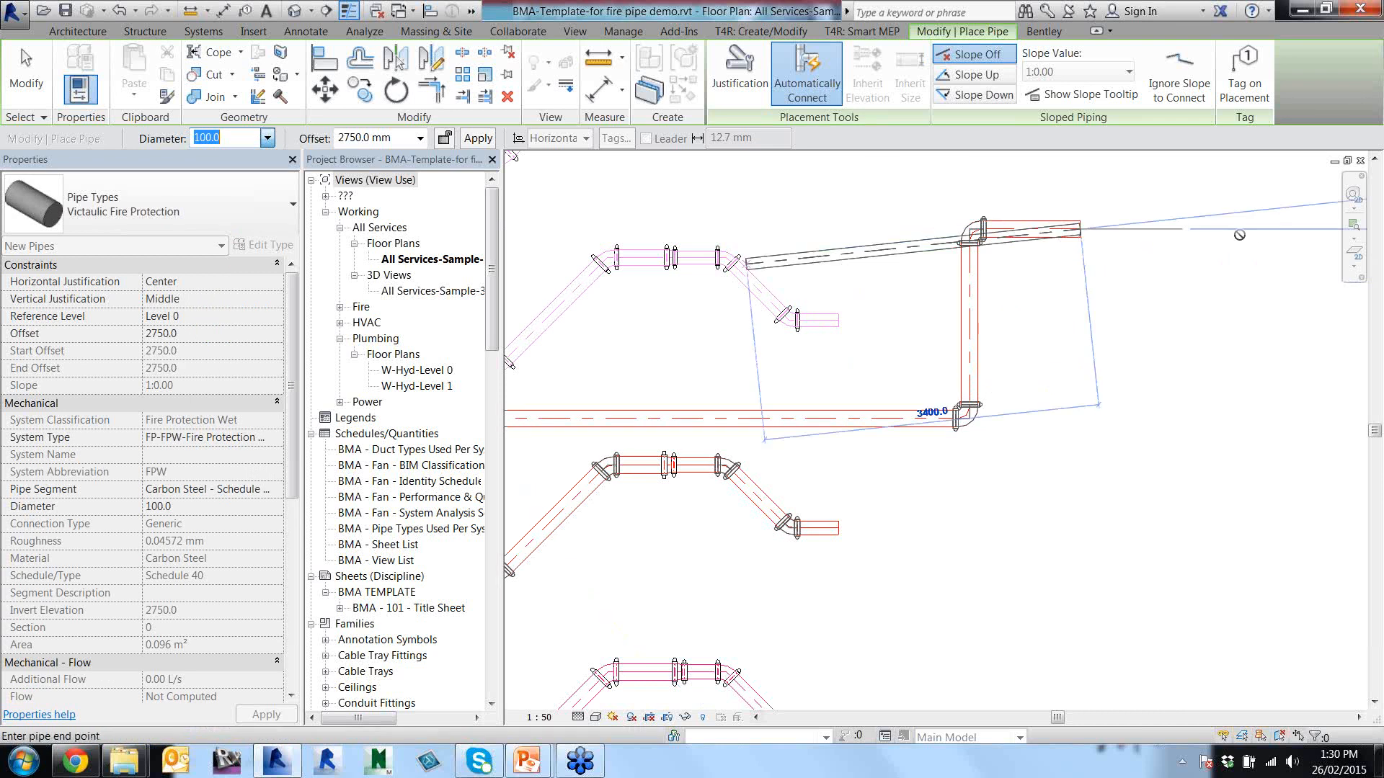
{"action": "left_click", "coordinate": [1239, 232]}
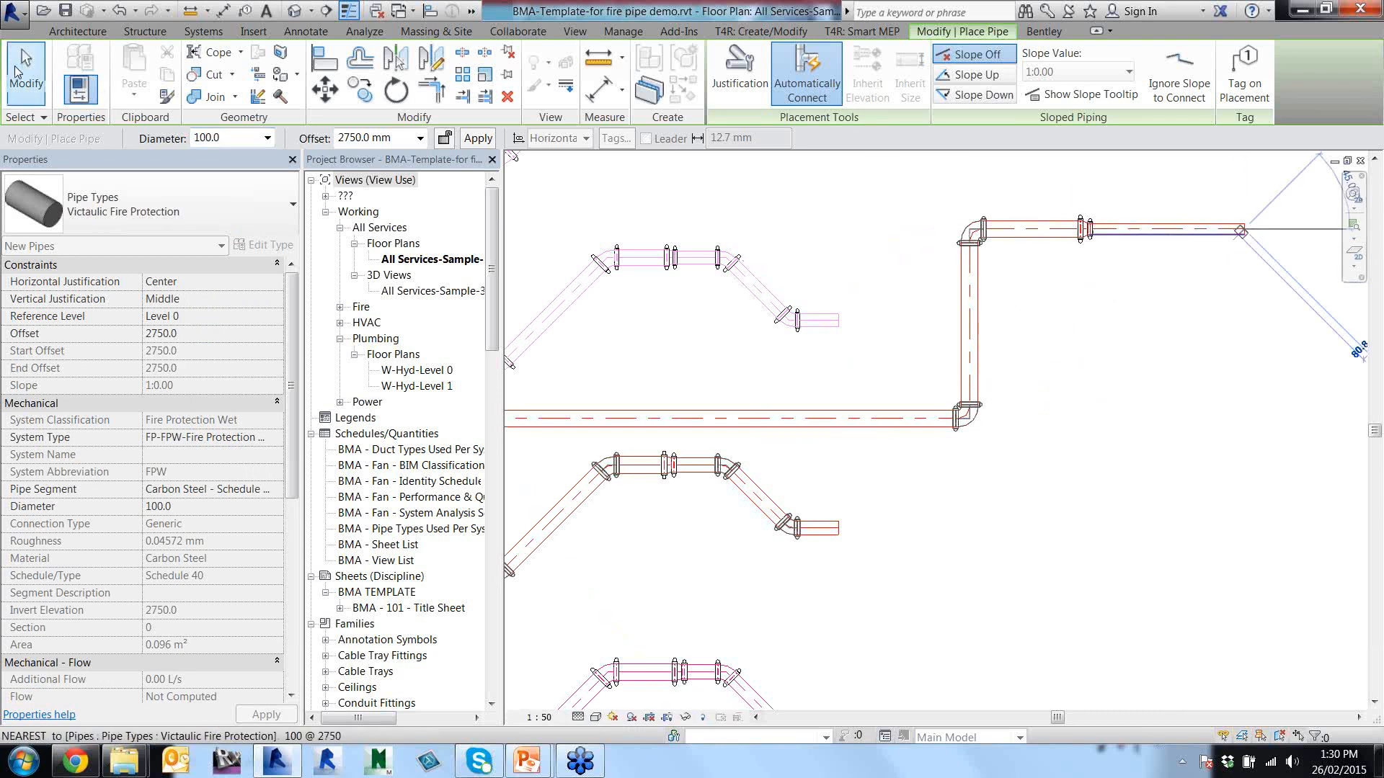
{"action": "left_click", "coordinate": [16, 70]}
Examine the Victaulic couplings and fittings on the orange fire protection runs in the All Services-Sample-3D view, and close the view.
{"action": "left_click", "coordinate": [408, 291]}
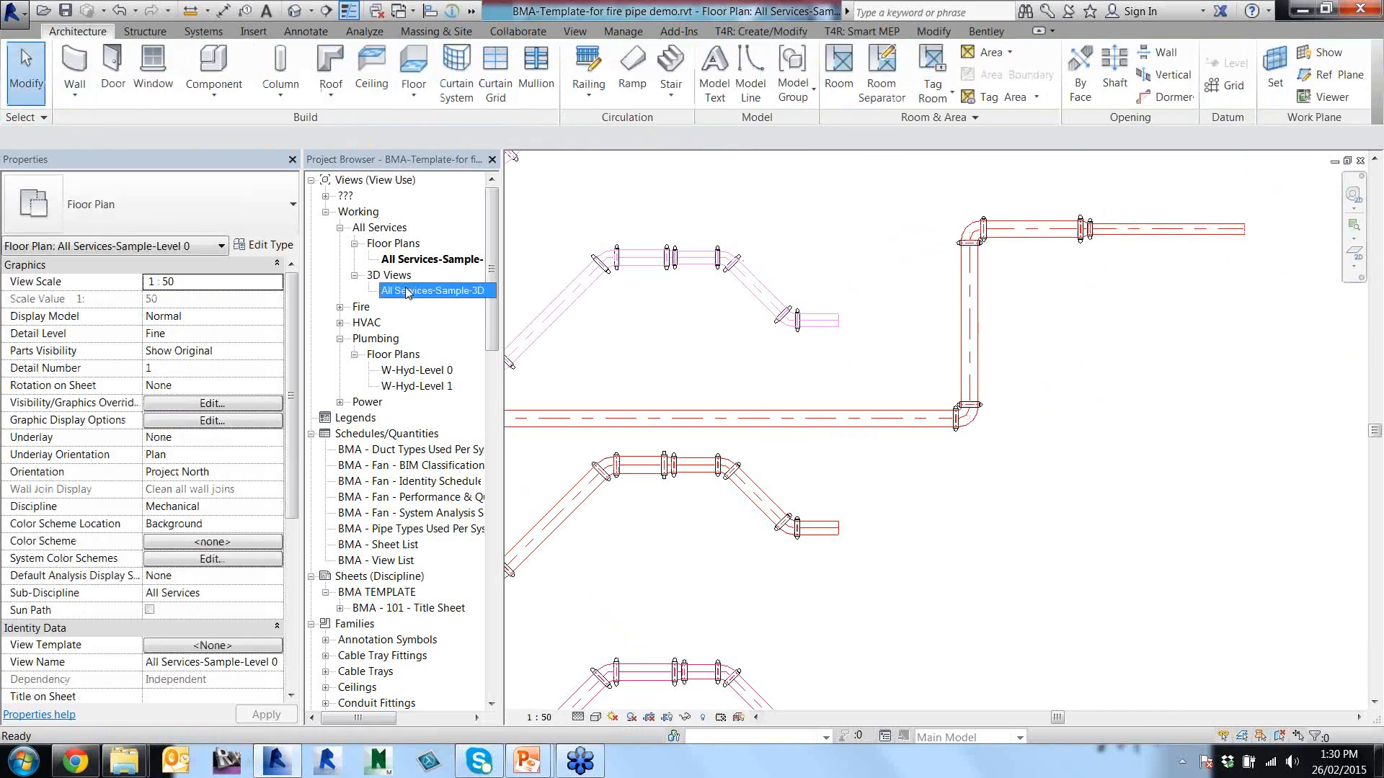
{"action": "double_click", "coordinate": [408, 291]}
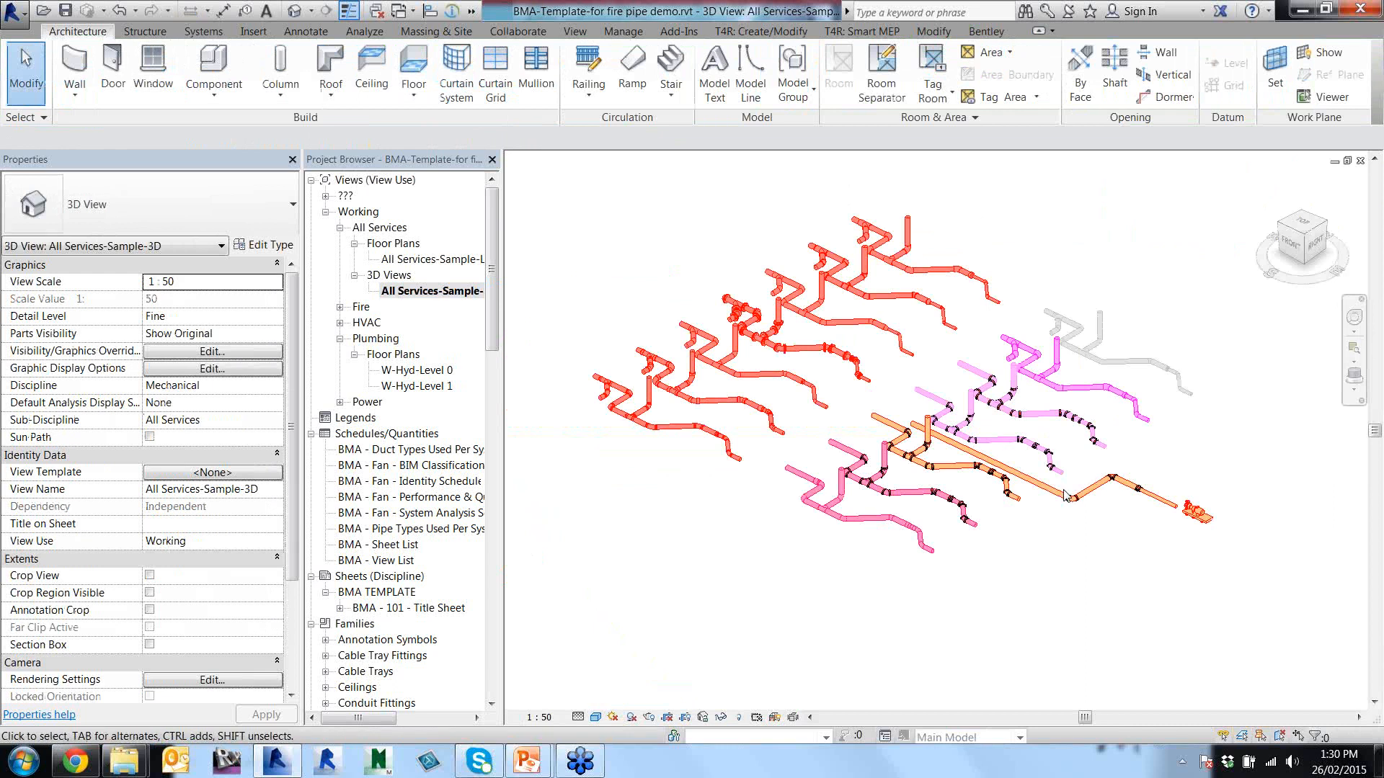
{"action": "scroll", "coordinate": [1064, 494], "scroll_direction": "up", "scroll_amount": 10}
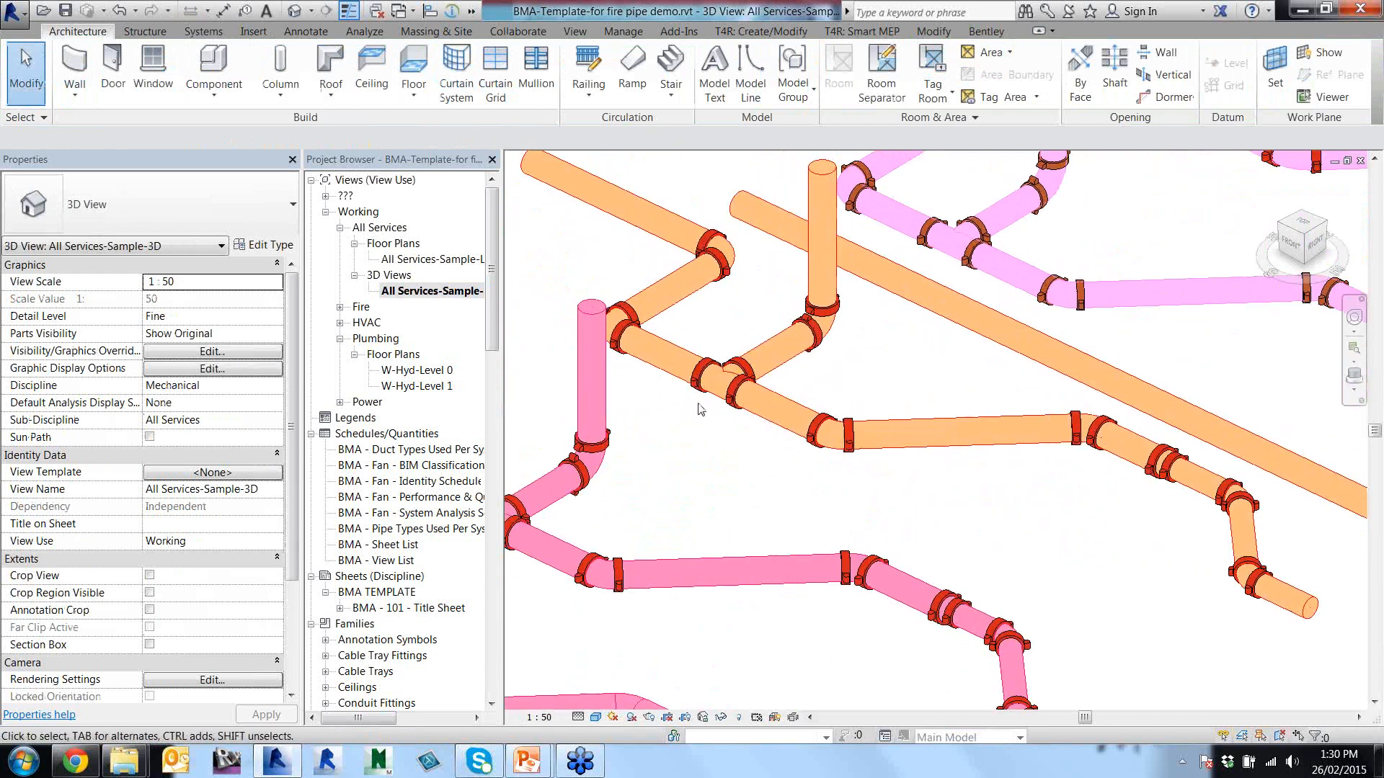
{"action": "scroll", "coordinate": [698, 409], "scroll_direction": "up", "scroll_amount": 5}
{"action": "scroll", "coordinate": [715, 403], "scroll_direction": "down", "scroll_amount": 6}
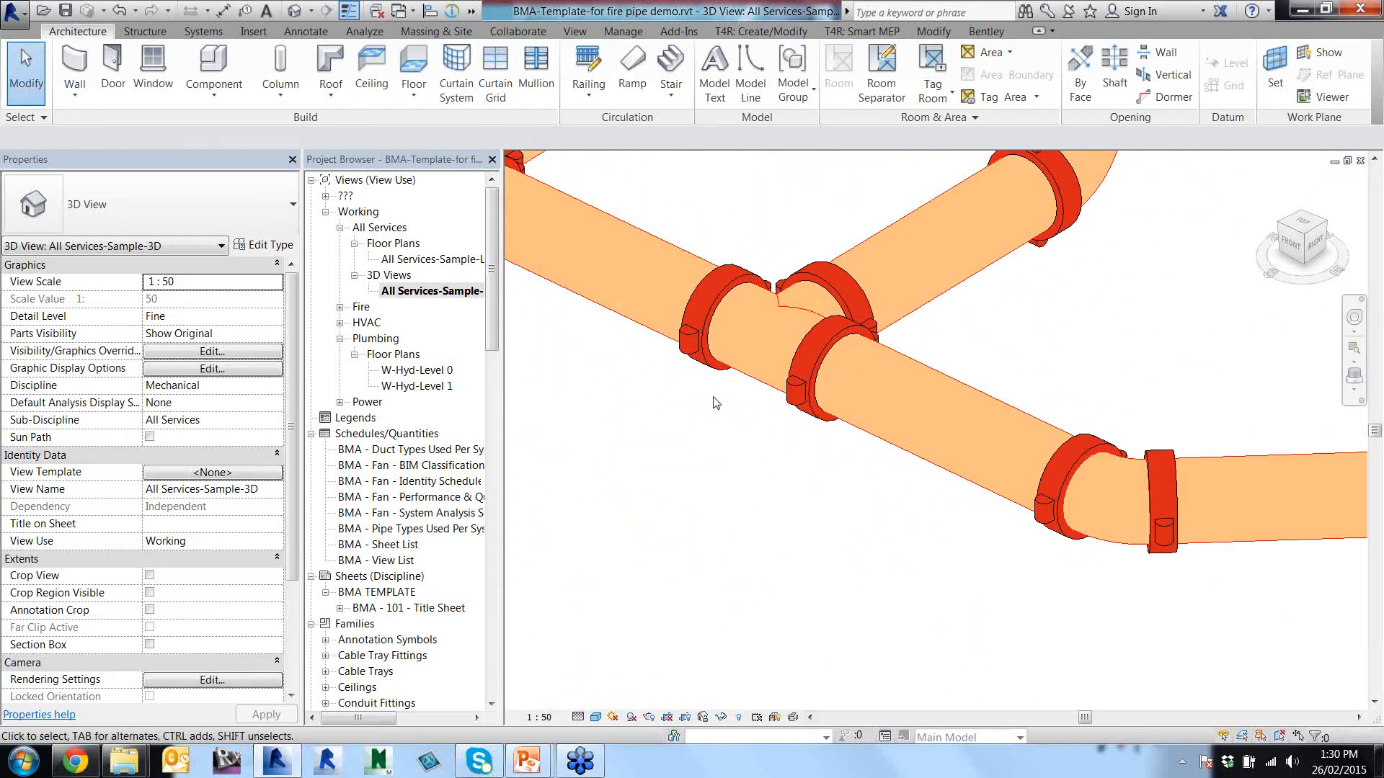
{"action": "scroll", "coordinate": [817, 412], "scroll_direction": "up", "scroll_amount": 6}
{"action": "scroll", "coordinate": [816, 411], "scroll_direction": "down", "scroll_amount": 3}
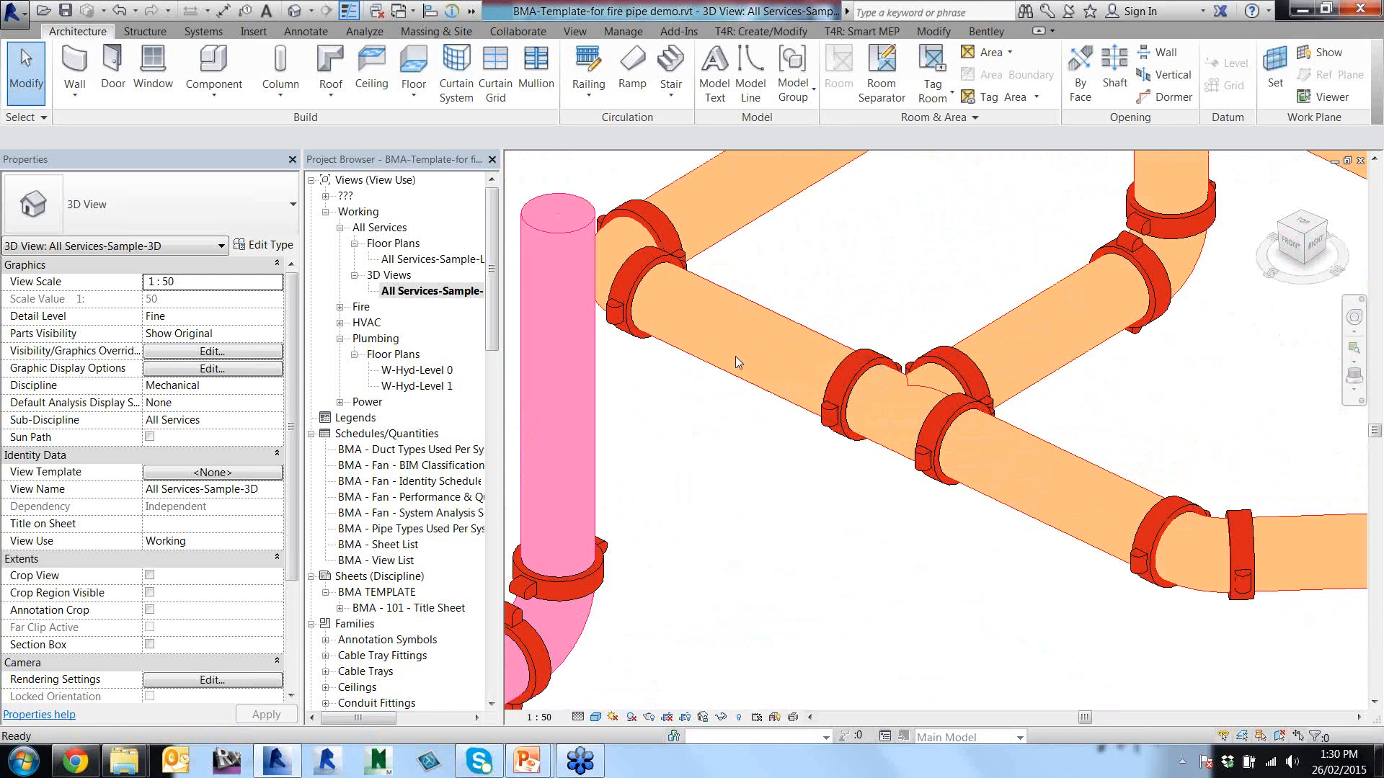
{"action": "scroll", "coordinate": [714, 345], "scroll_direction": "down", "scroll_amount": 5}
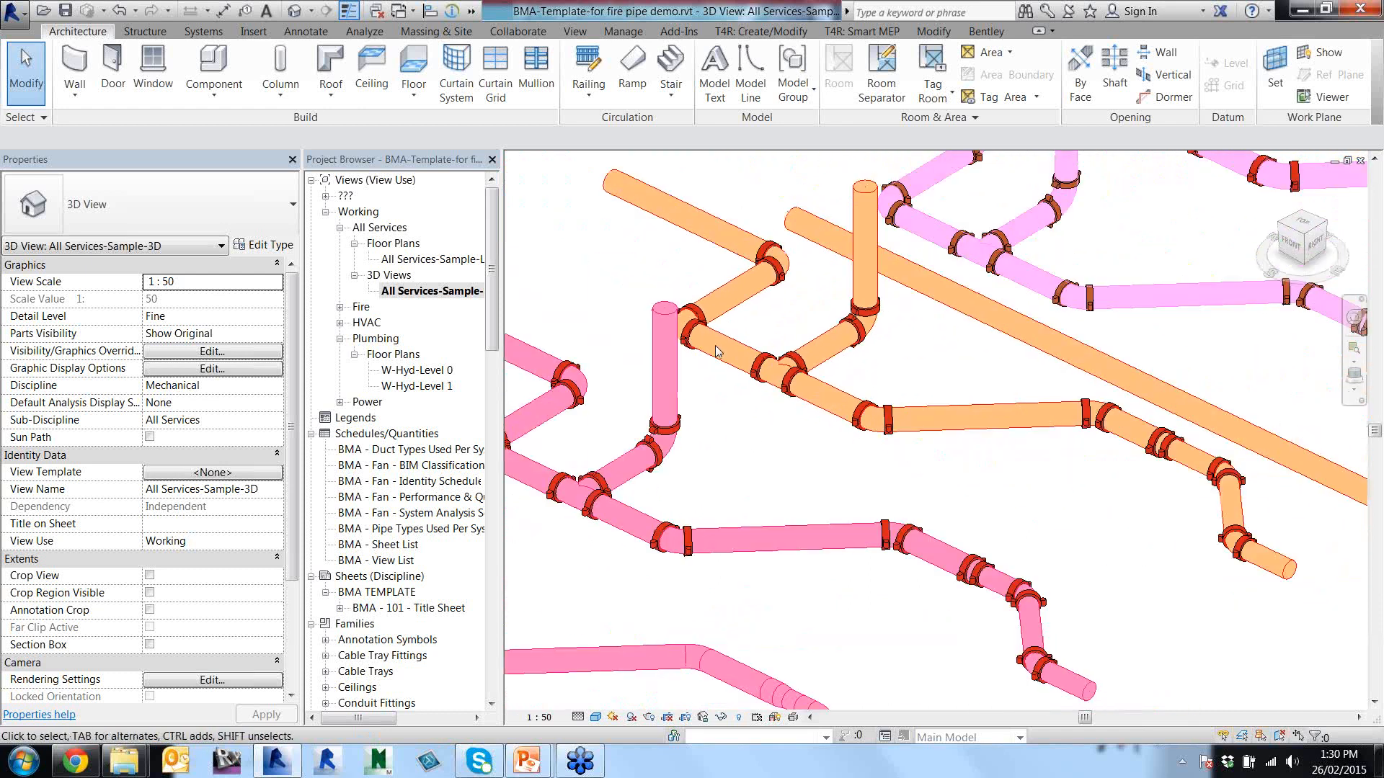
{"action": "left_click", "coordinate": [1361, 162]}
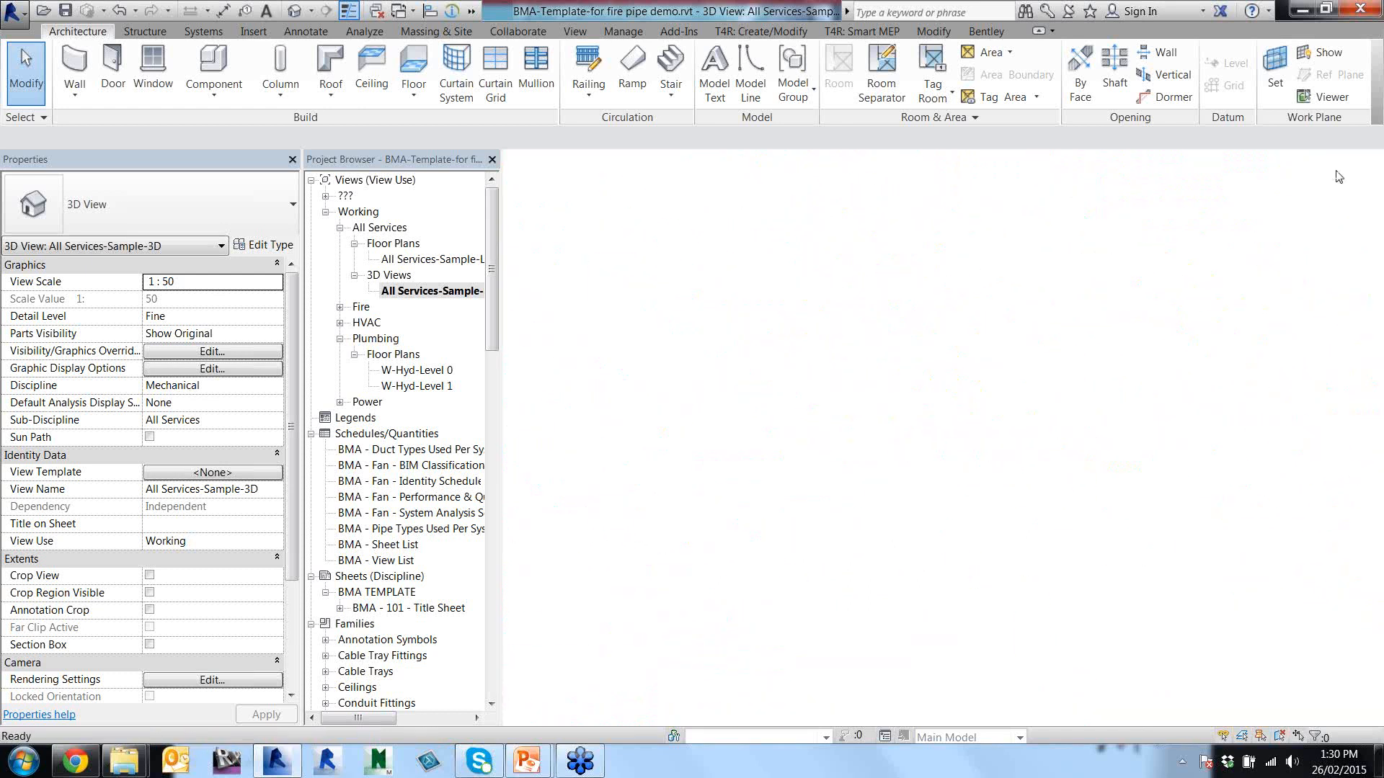
Review the routing preferences of the Victaulic IPS-AGS pipe type in the Level 0 floor plan, leaving the type unchanged.
{"action": "scroll", "coordinate": [1047, 421], "scroll_direction": "down", "scroll_amount": 1}
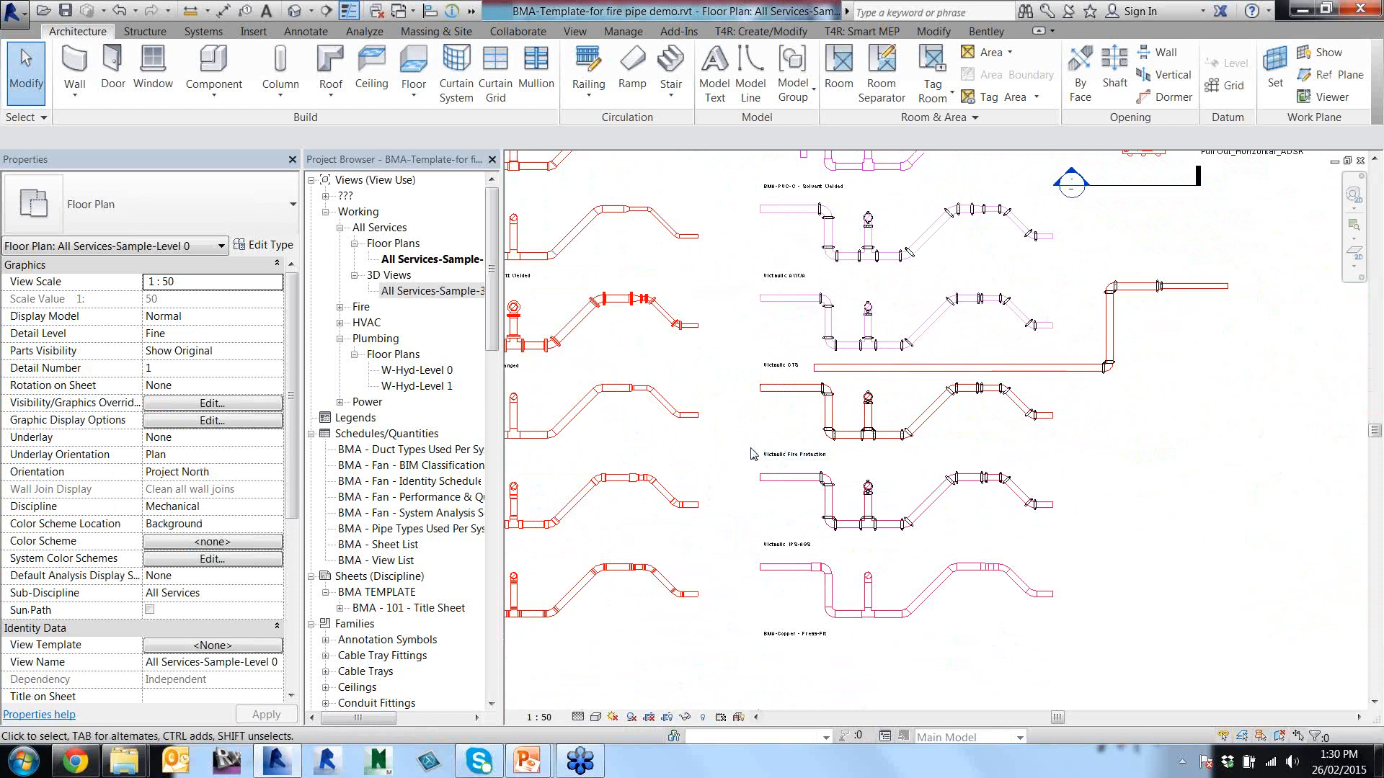
{"action": "scroll", "coordinate": [782, 517], "scroll_direction": "up", "scroll_amount": 2}
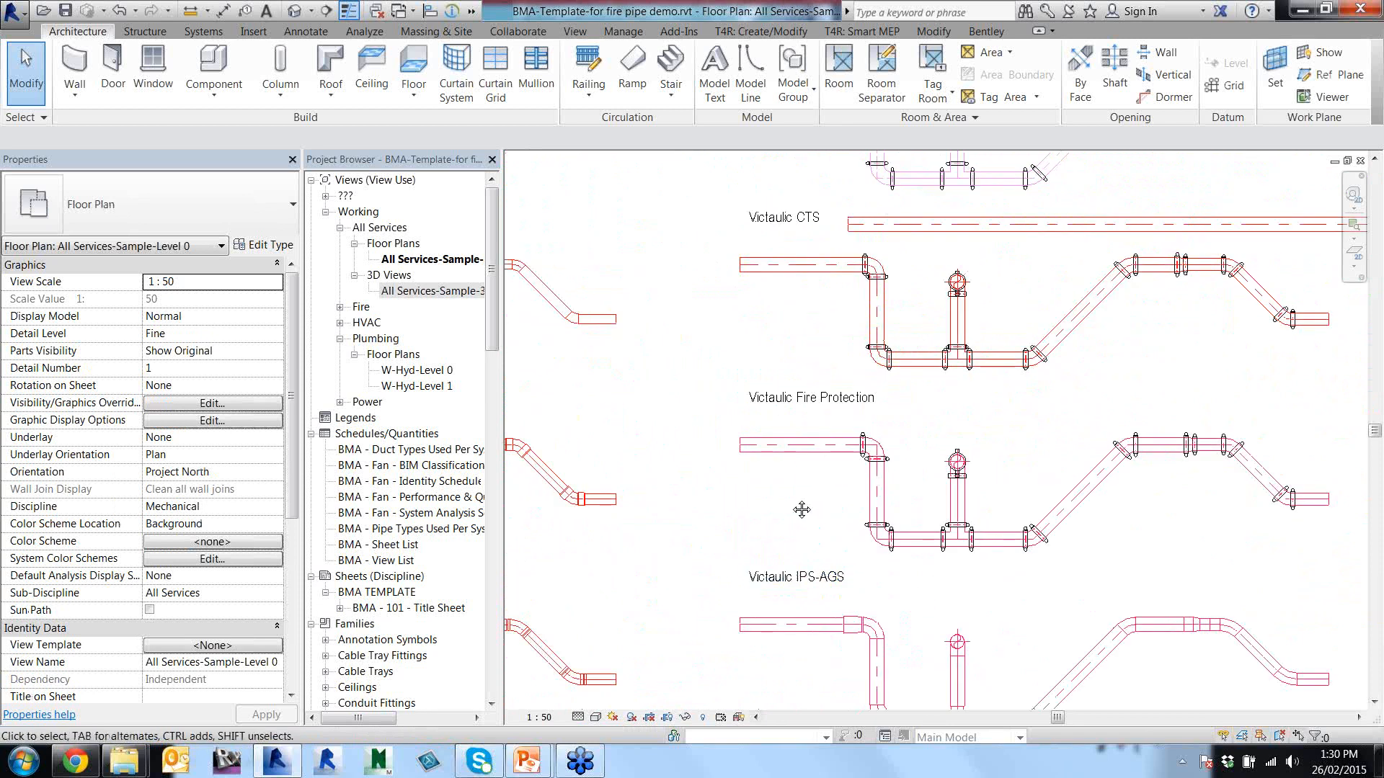
{"action": "scroll", "coordinate": [796, 505], "scroll_direction": "up", "scroll_amount": 1}
{"action": "left_click", "coordinate": [789, 388]}
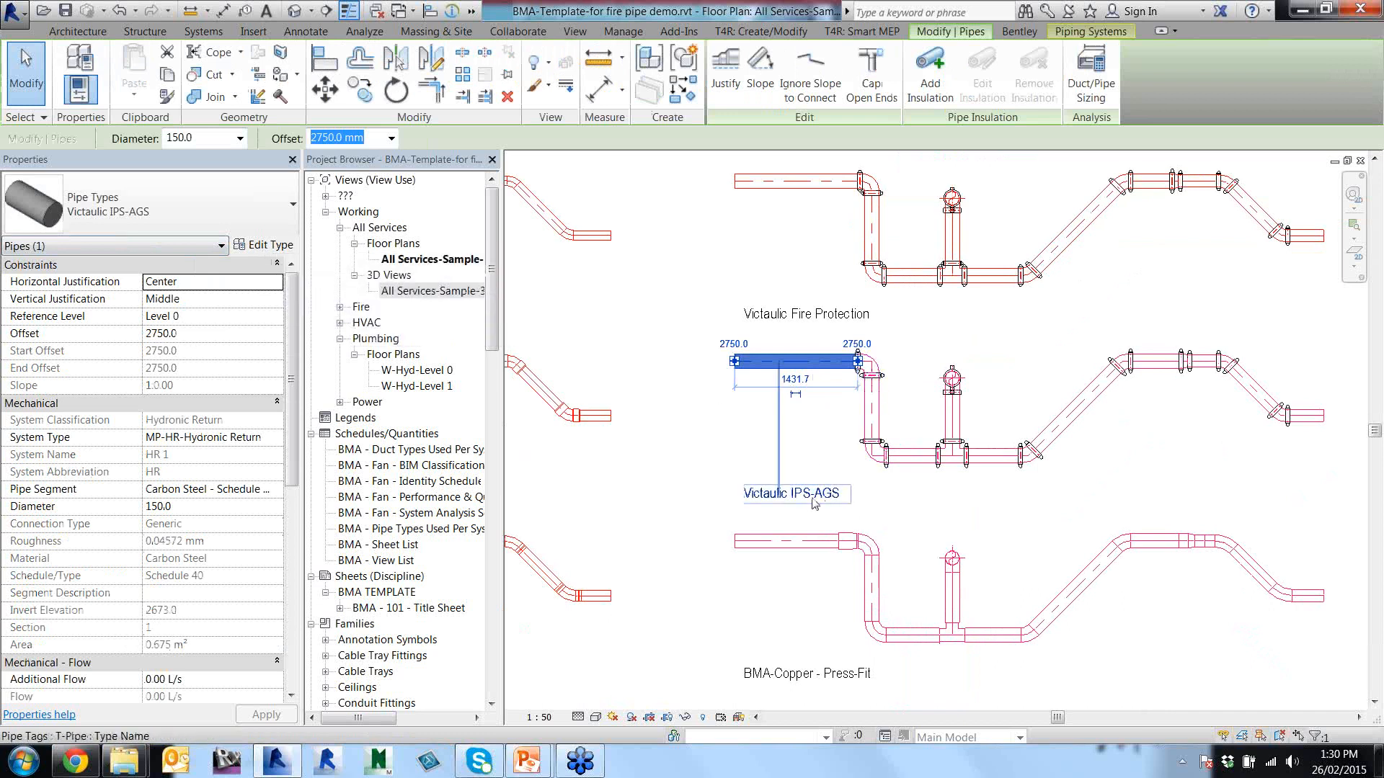
{"action": "left_click", "coordinate": [254, 248]}
{"action": "left_click", "coordinate": [515, 271]}
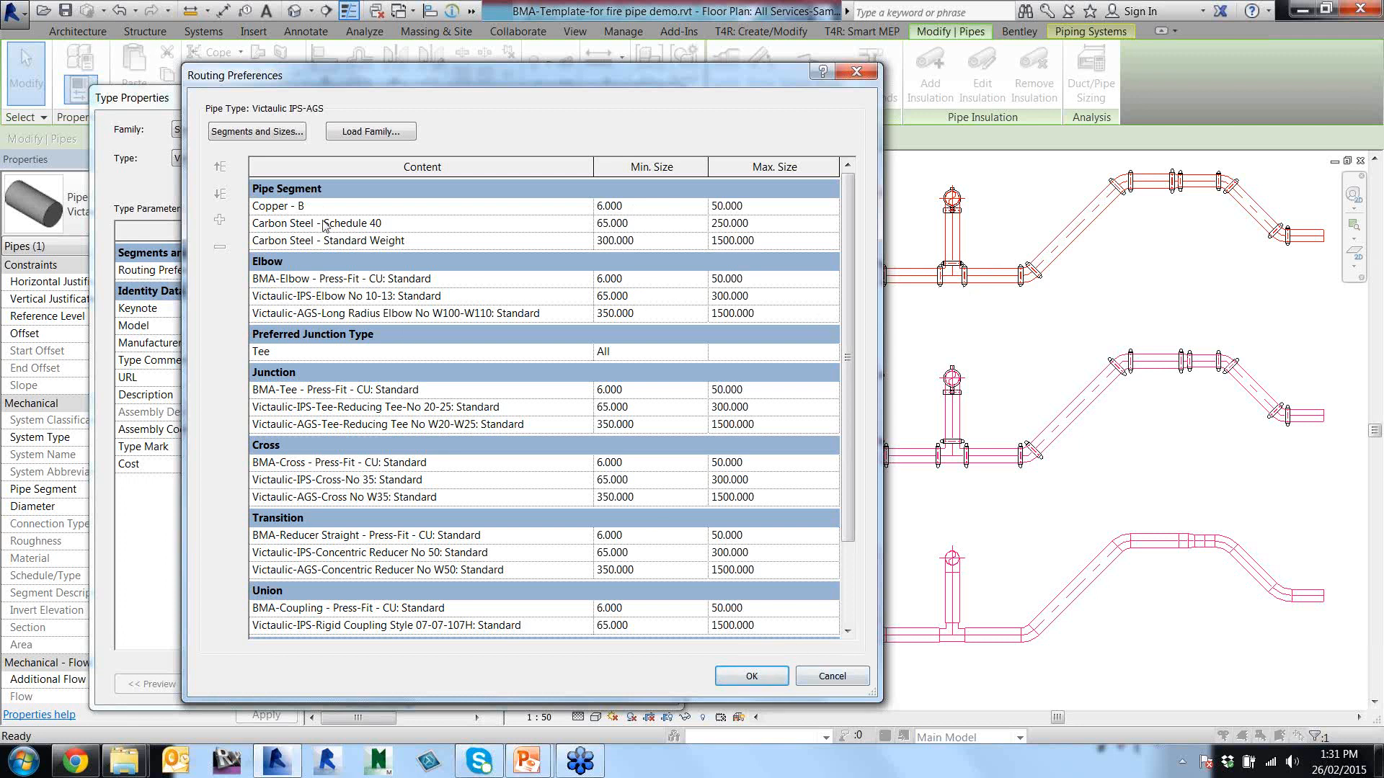
{"action": "left_click", "coordinate": [831, 678]}
{"action": "left_click", "coordinate": [560, 686]}
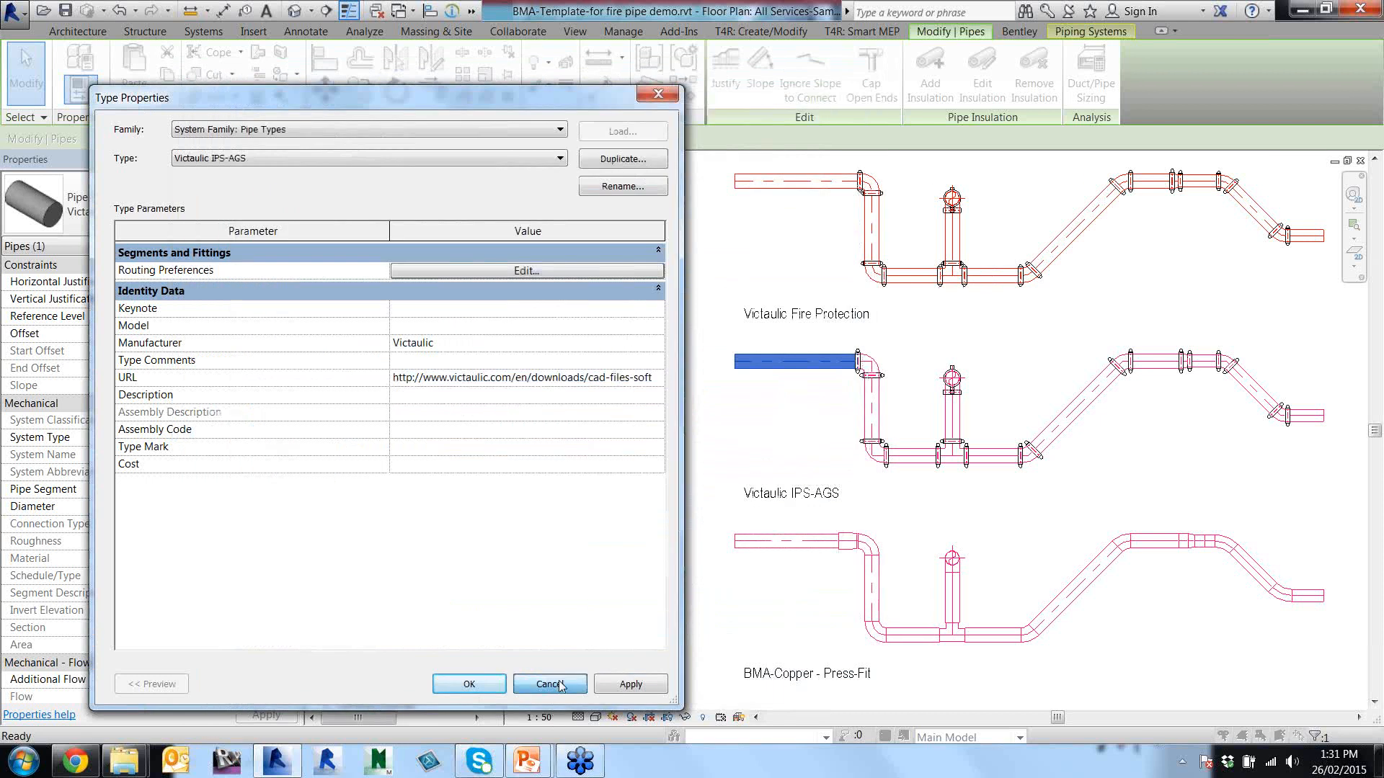
{"action": "left_click", "coordinate": [565, 479]}
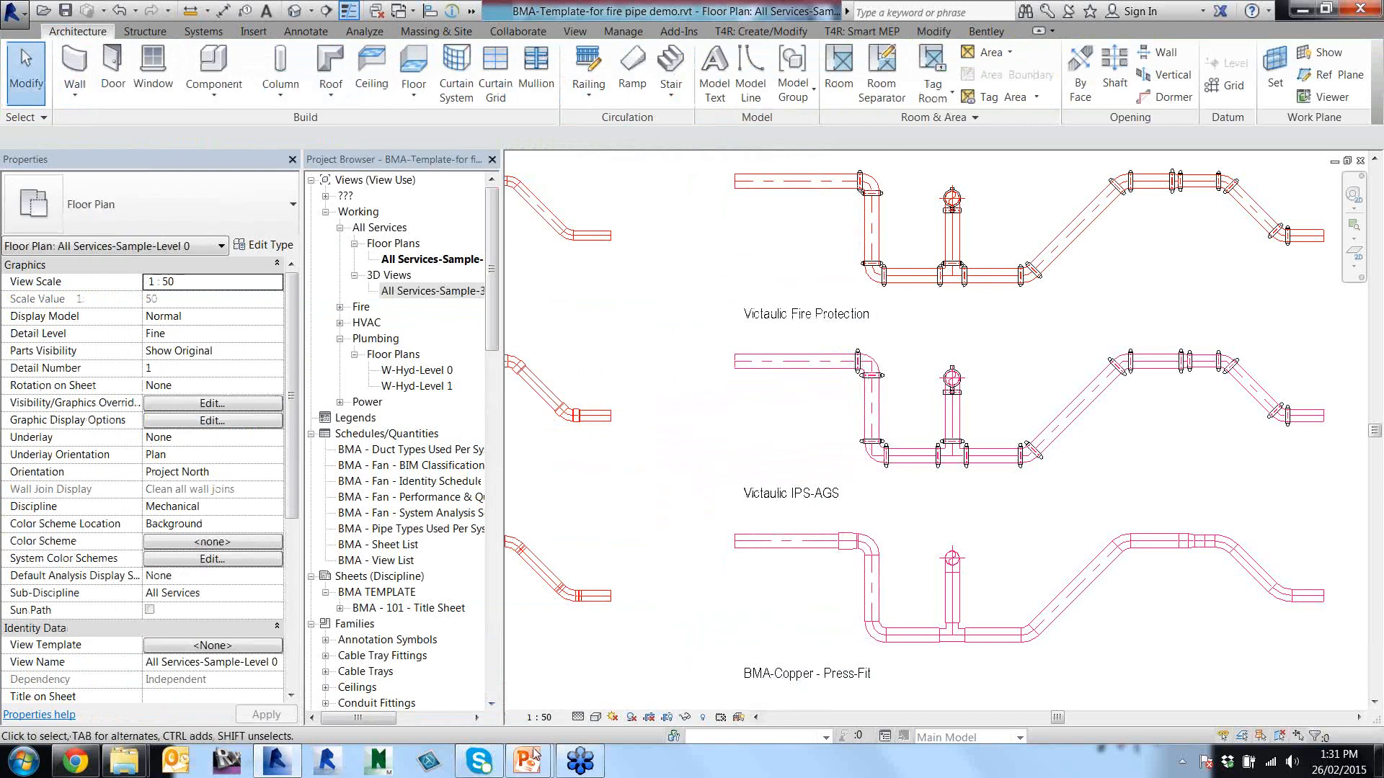
Switch to the PowerPoint slide show to view the Victaulic Fire Protection slide, and leave it for Chrome.
{"action": "mouse_move", "coordinate": [539, 766]}
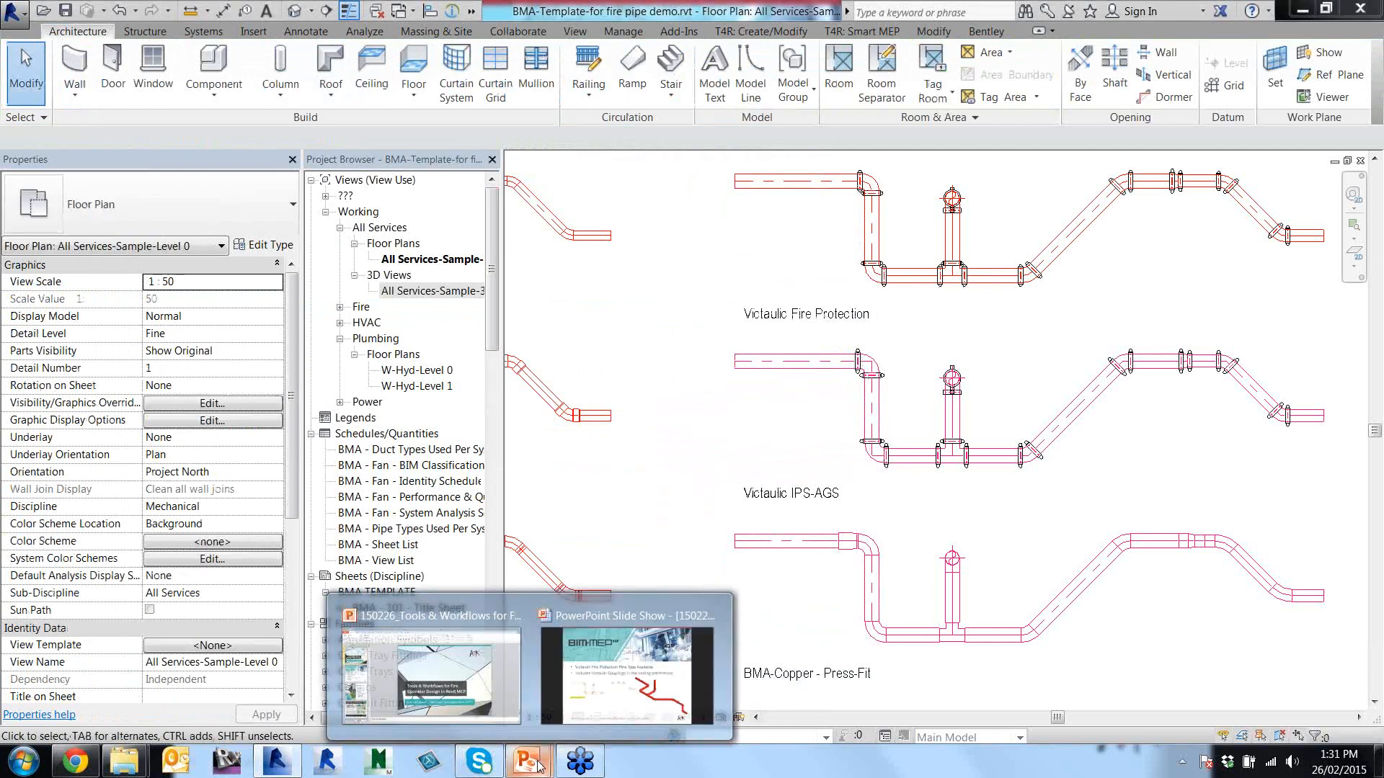
{"action": "left_click", "coordinate": [616, 605]}
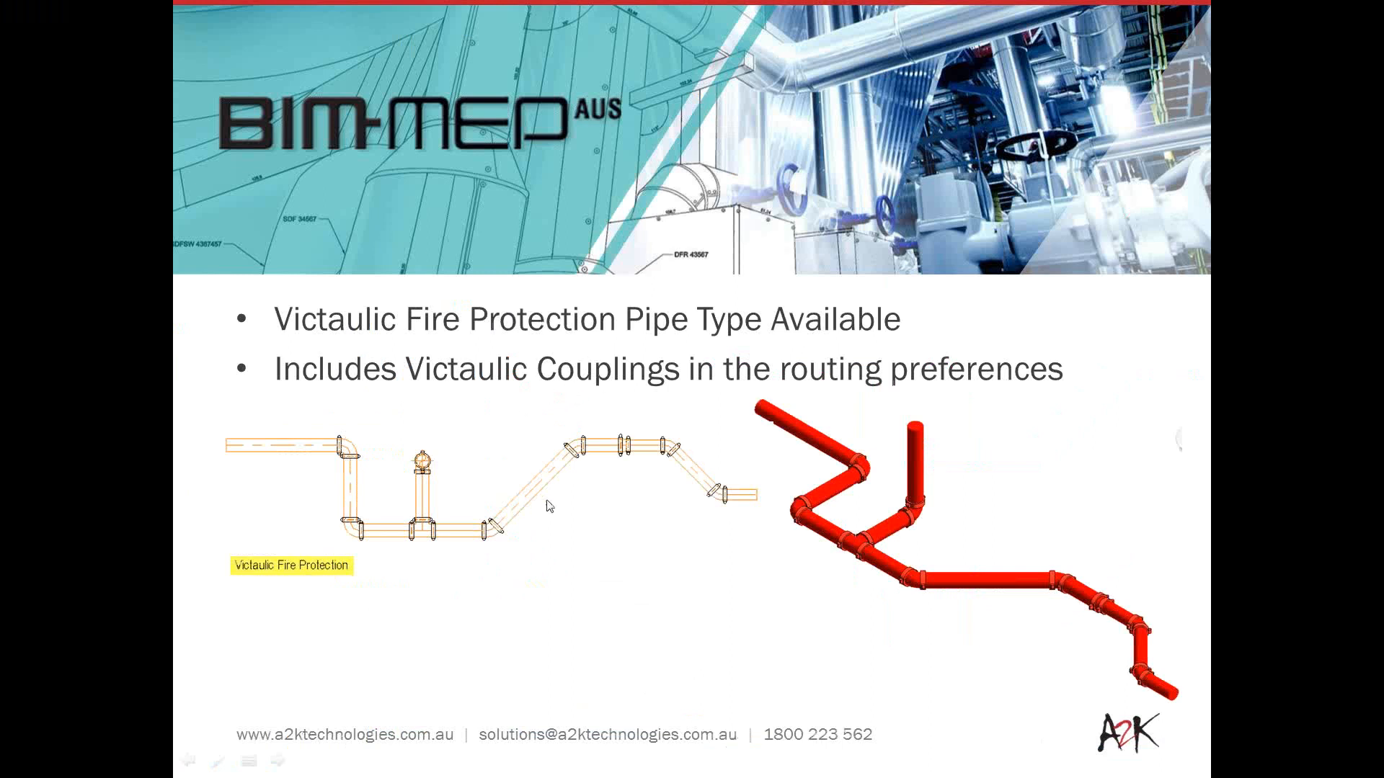
{"action": "key", "text": "alt+Tab"}
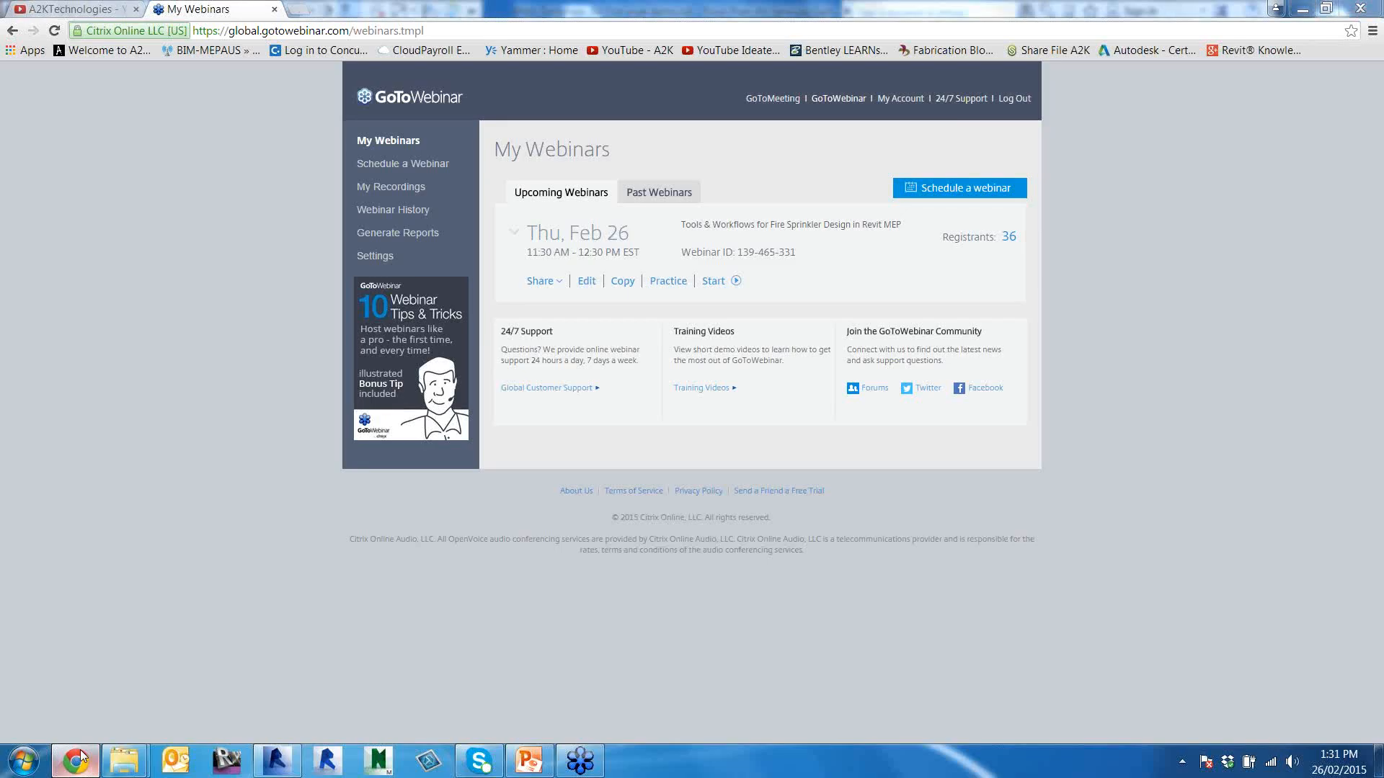
{"action": "right_click", "coordinate": [75, 761]}
{"action": "left_click", "coordinate": [65, 621]}
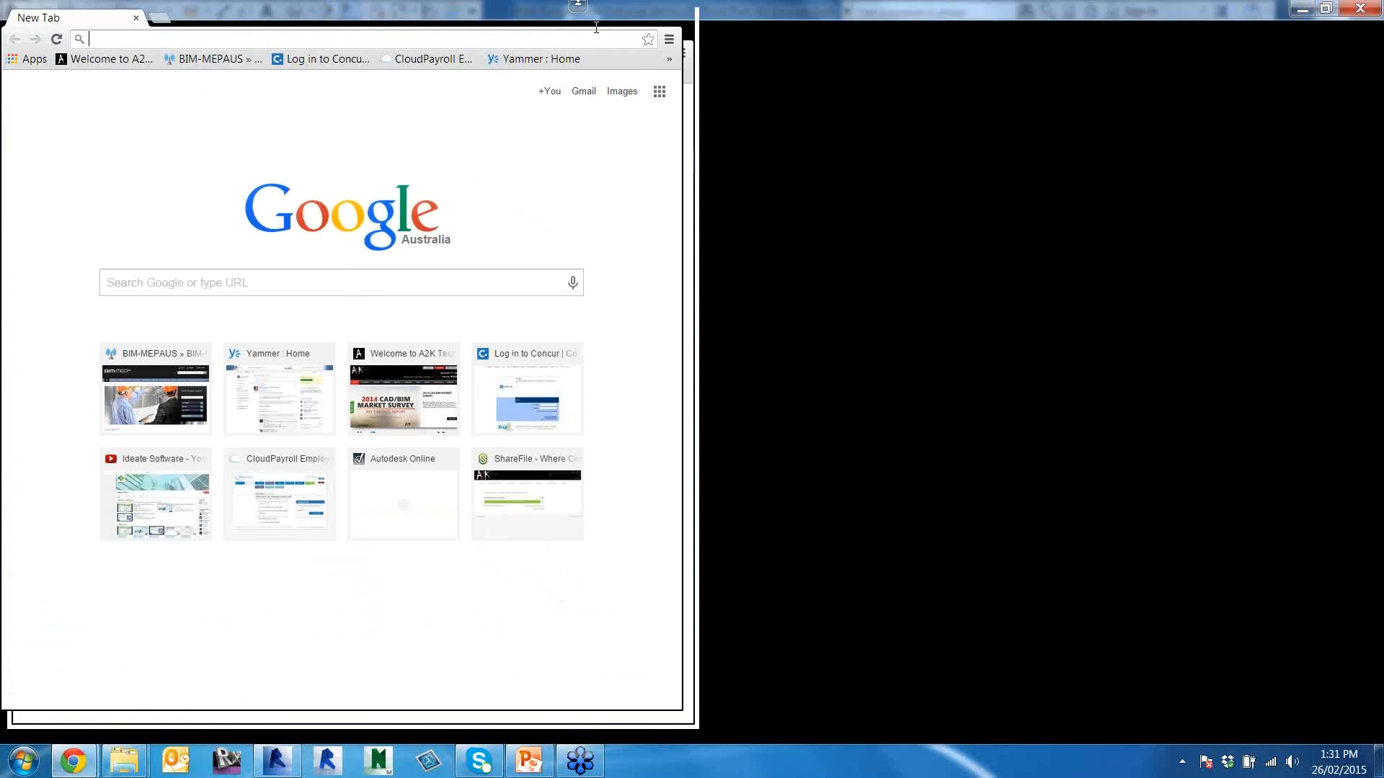
{"action": "type", "text": "www.thinkbimmepaus.com.au"}
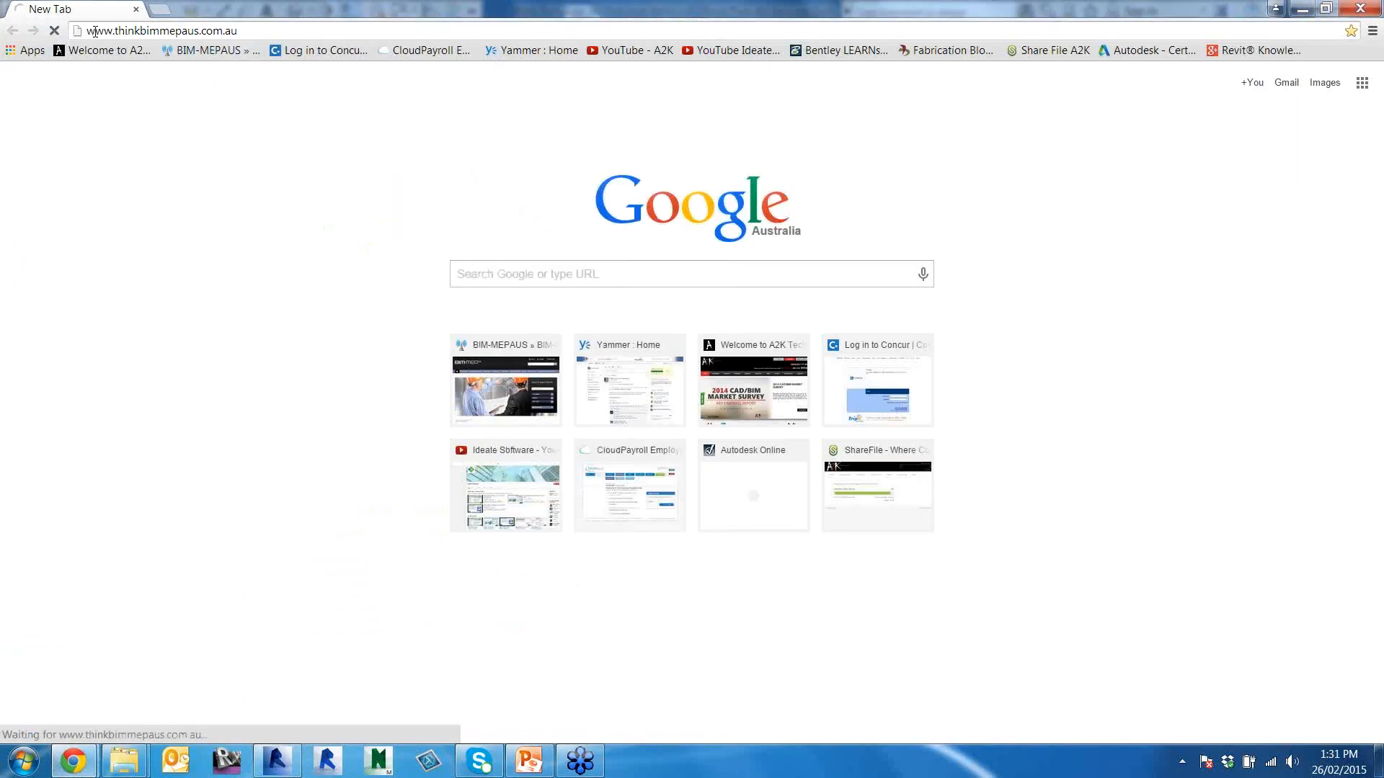
{"action": "left_click_drag", "start_coordinate": [94, 30], "coordinate": [236, 29]}
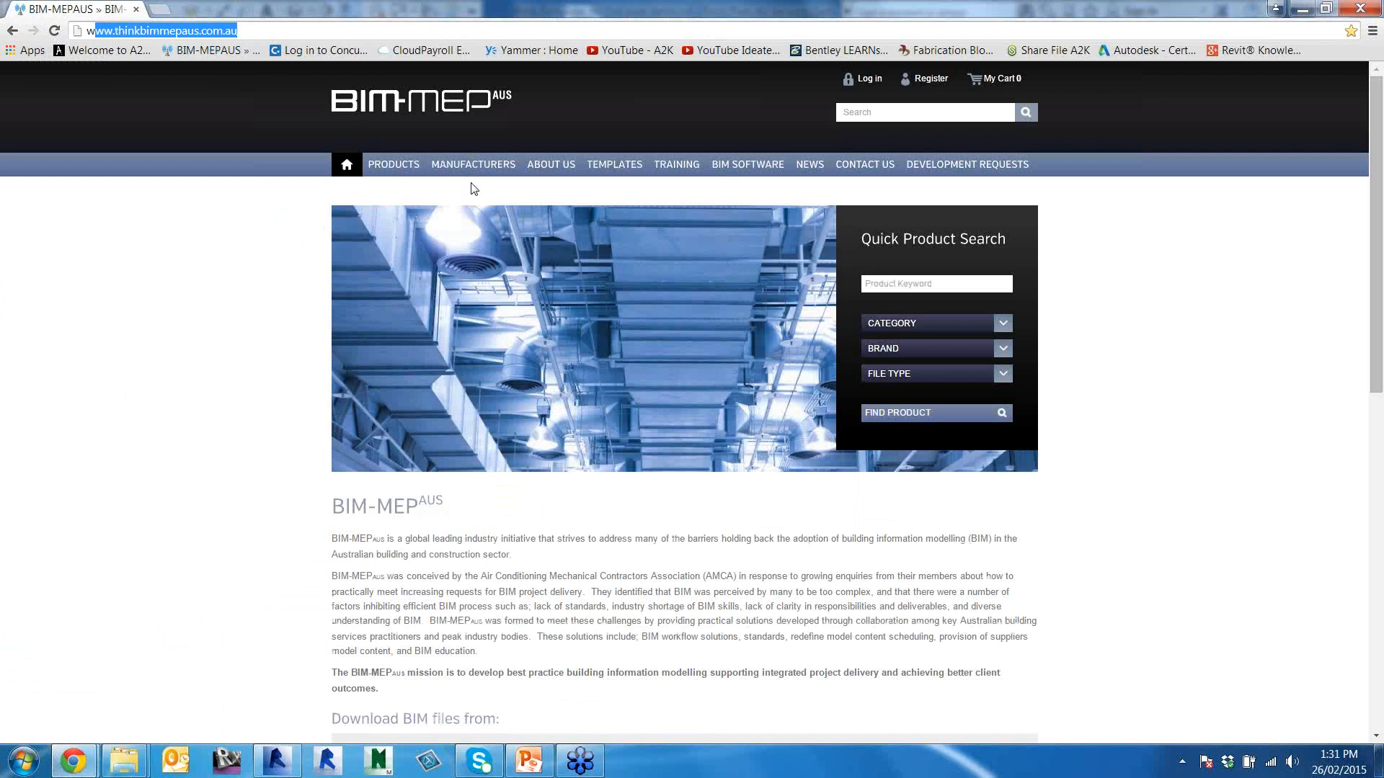
Go to the BIM-MEP AUS site's Templates section and view the downloadable Revit templates.
{"action": "left_click", "coordinate": [620, 166]}
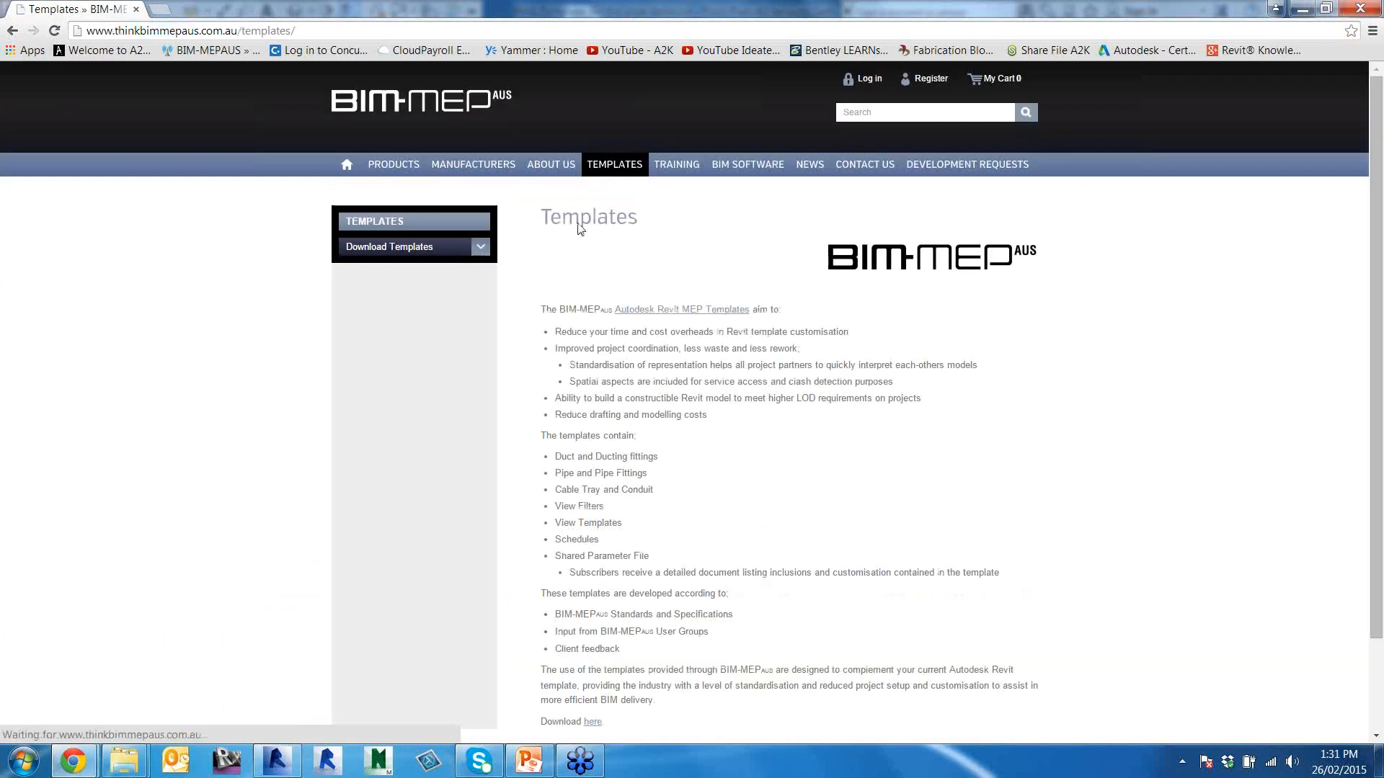
{"action": "mouse_move", "coordinate": [618, 163]}
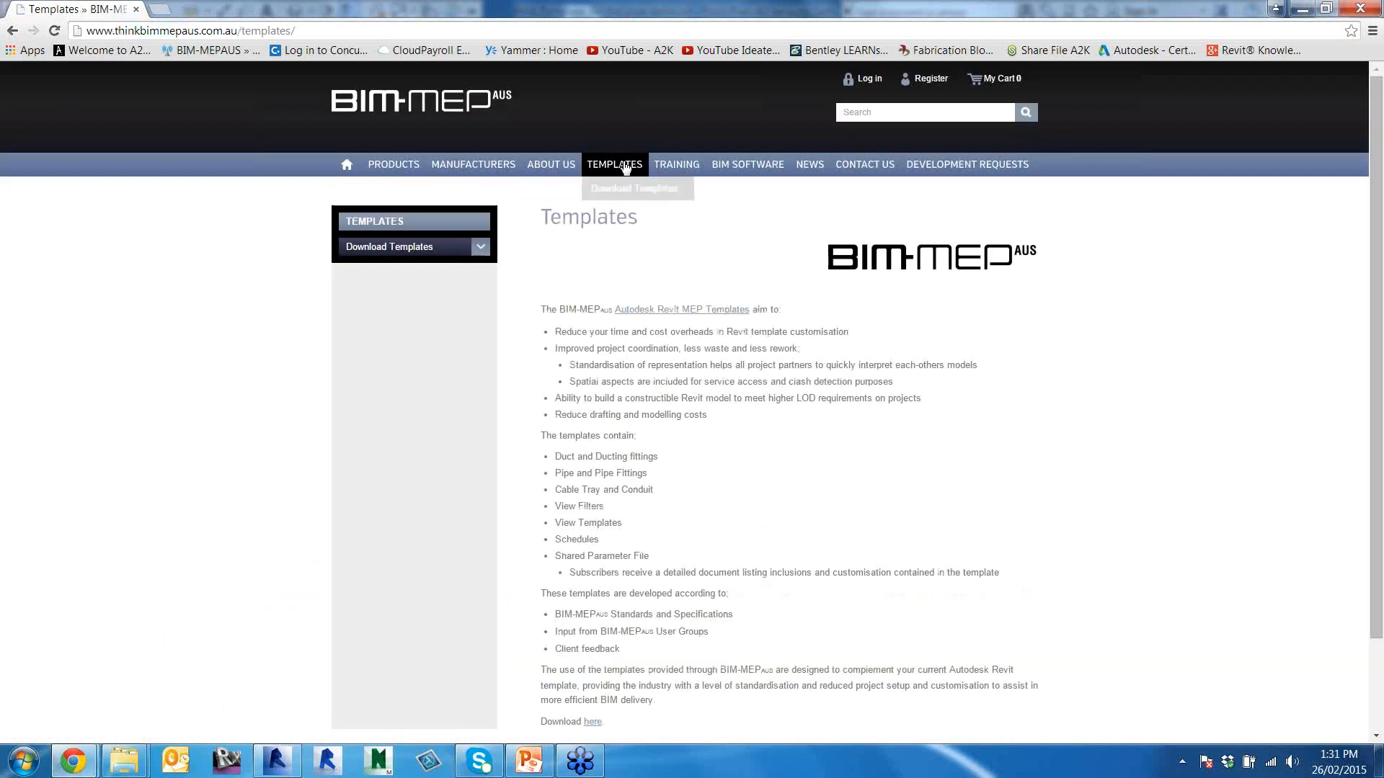
{"action": "left_click", "coordinate": [634, 330]}
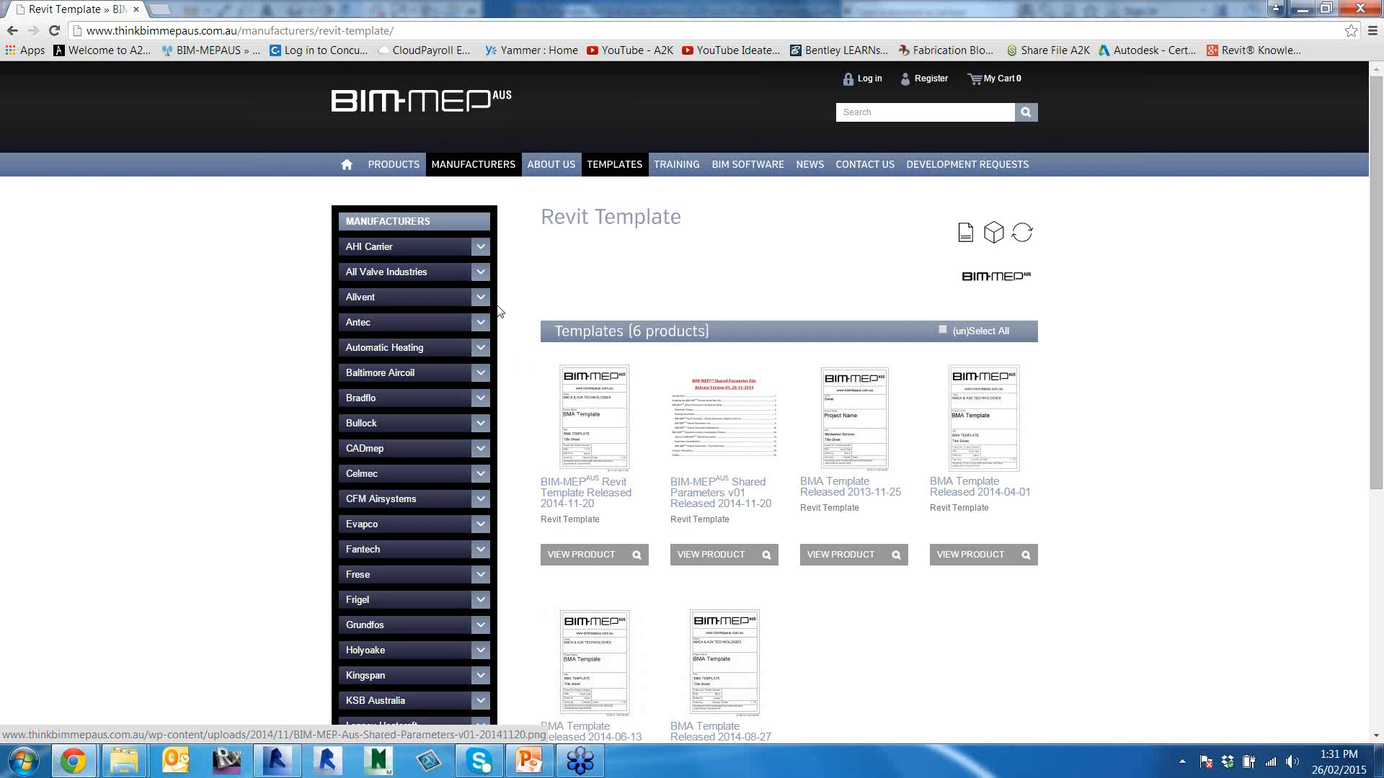
Browse the site's list of manufacturers and open the Victaulic product range.
{"action": "left_click", "coordinate": [482, 168]}
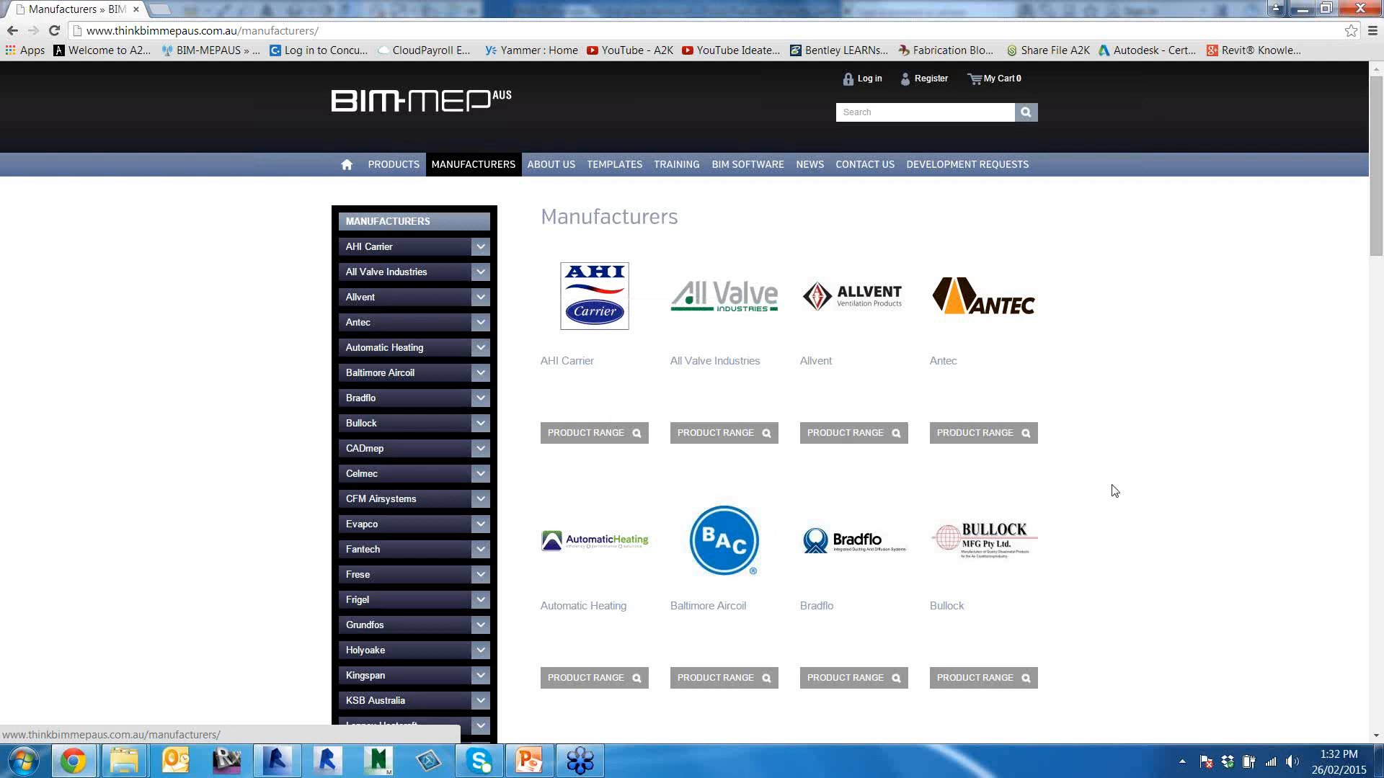
{"action": "scroll", "coordinate": [1114, 492], "scroll_direction": "down", "scroll_amount": 11}
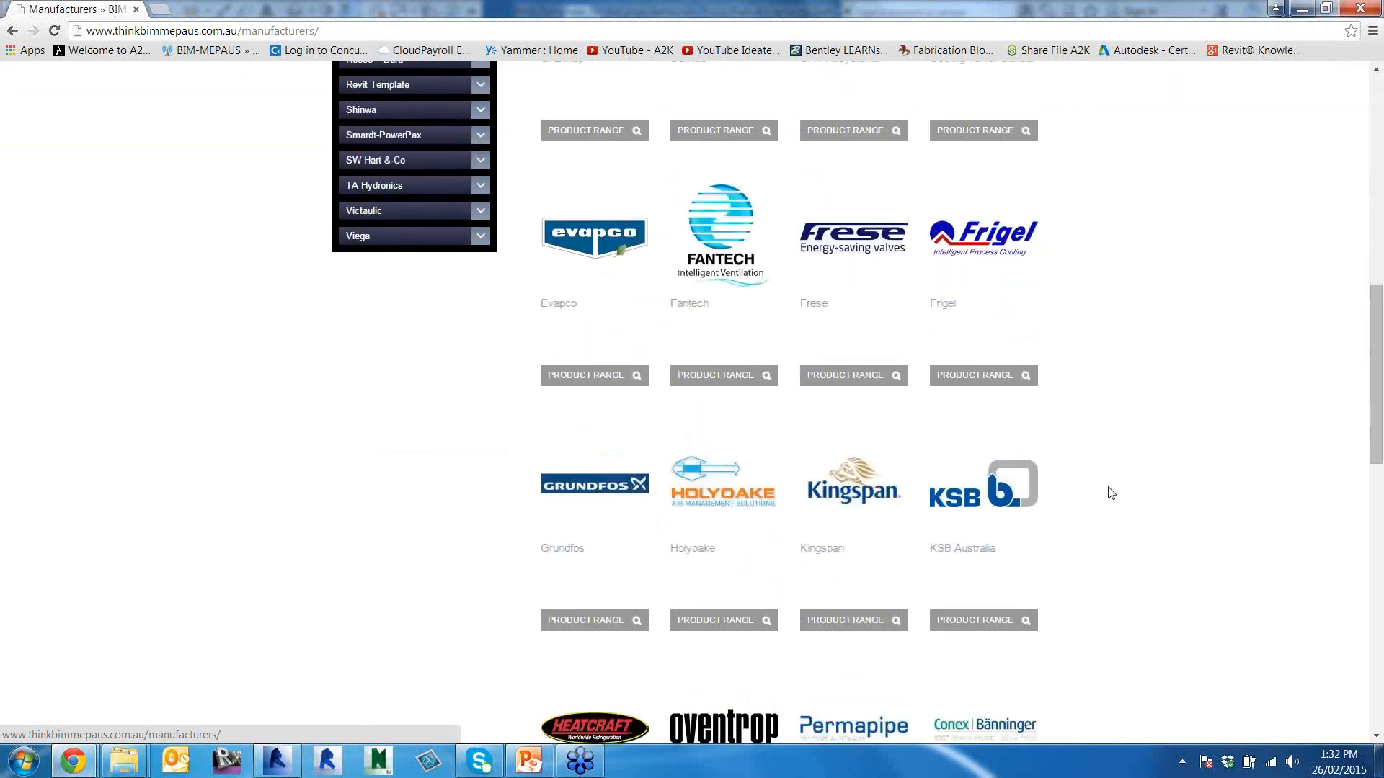
{"action": "scroll", "coordinate": [1106, 488], "scroll_direction": "down", "scroll_amount": 10}
{"action": "scroll", "coordinate": [1106, 488], "scroll_direction": "up", "scroll_amount": 12}
{"action": "scroll", "coordinate": [866, 392], "scroll_direction": "down", "scroll_amount": 1}
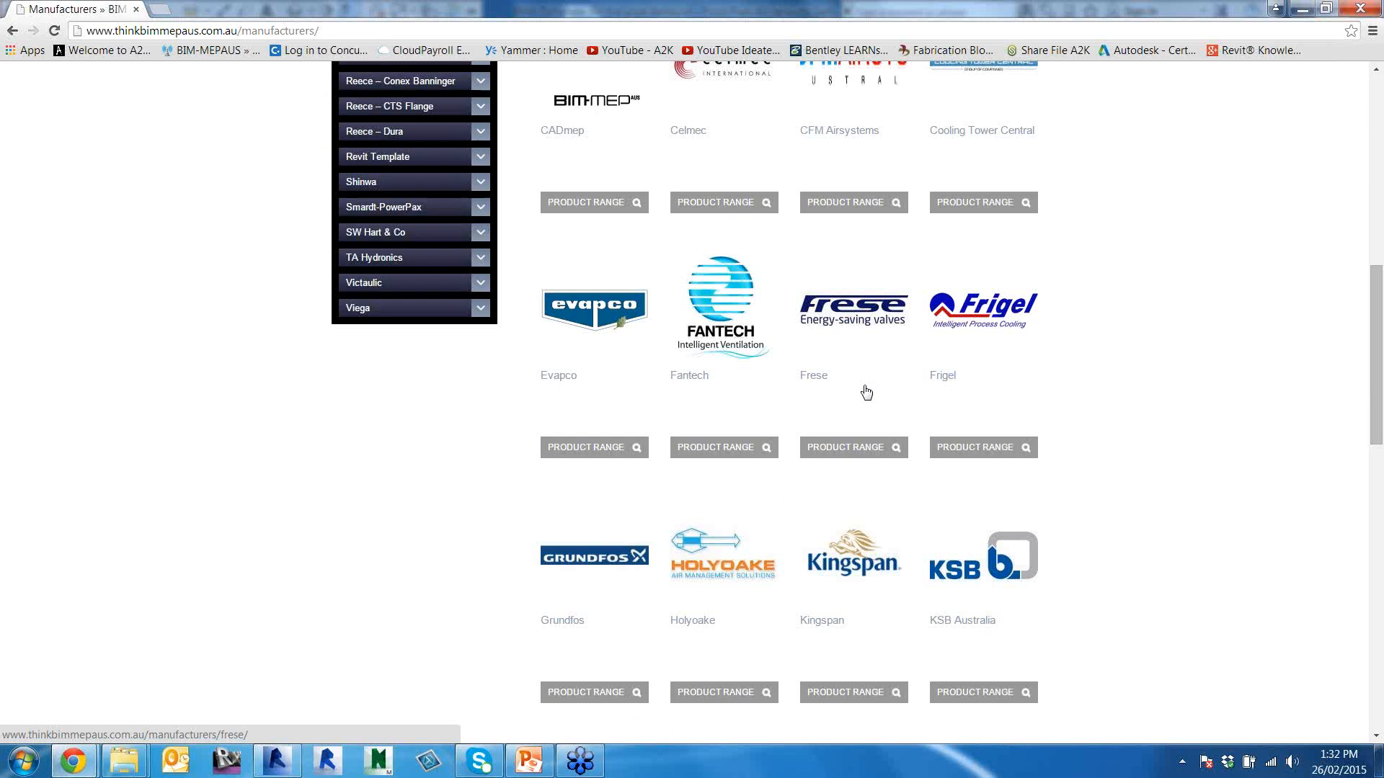
{"action": "scroll", "coordinate": [867, 392], "scroll_direction": "down", "scroll_amount": 18}
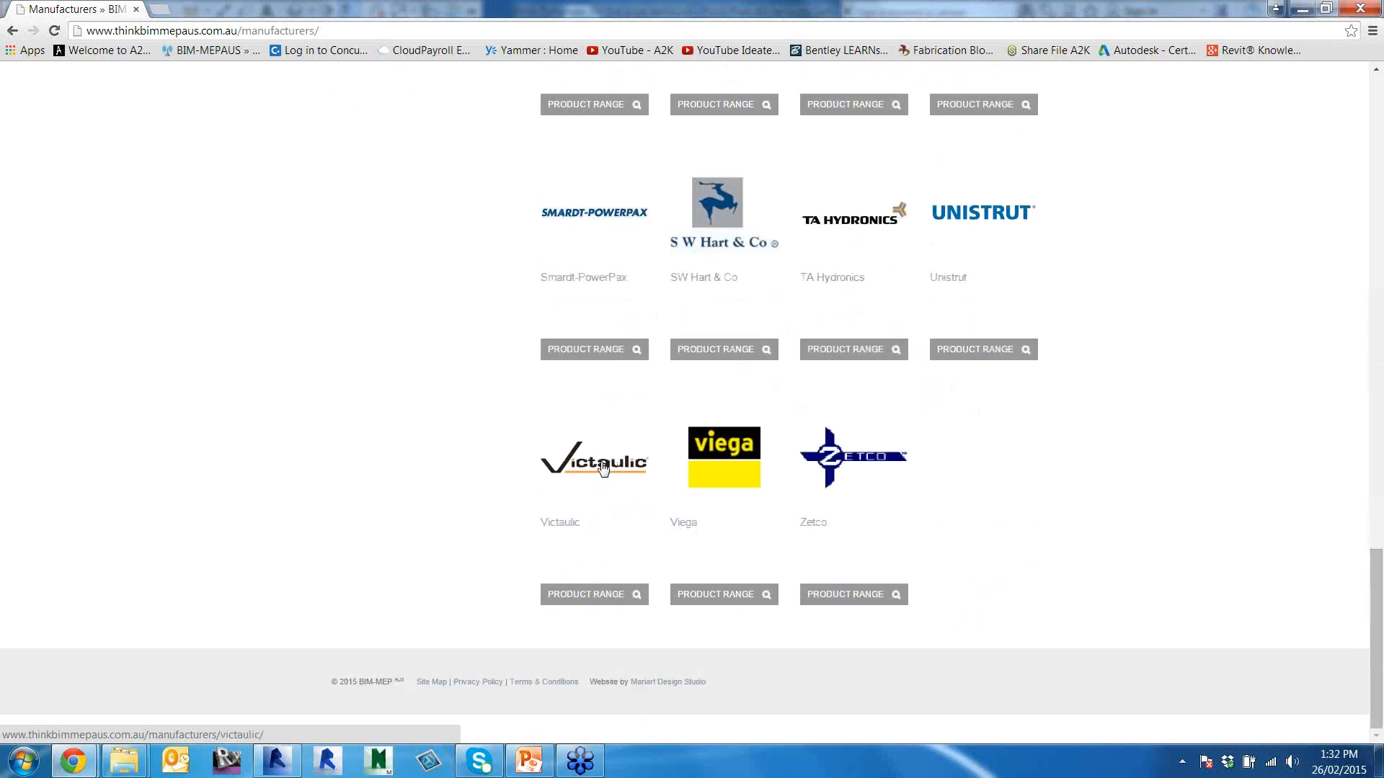
{"action": "left_click", "coordinate": [603, 468]}
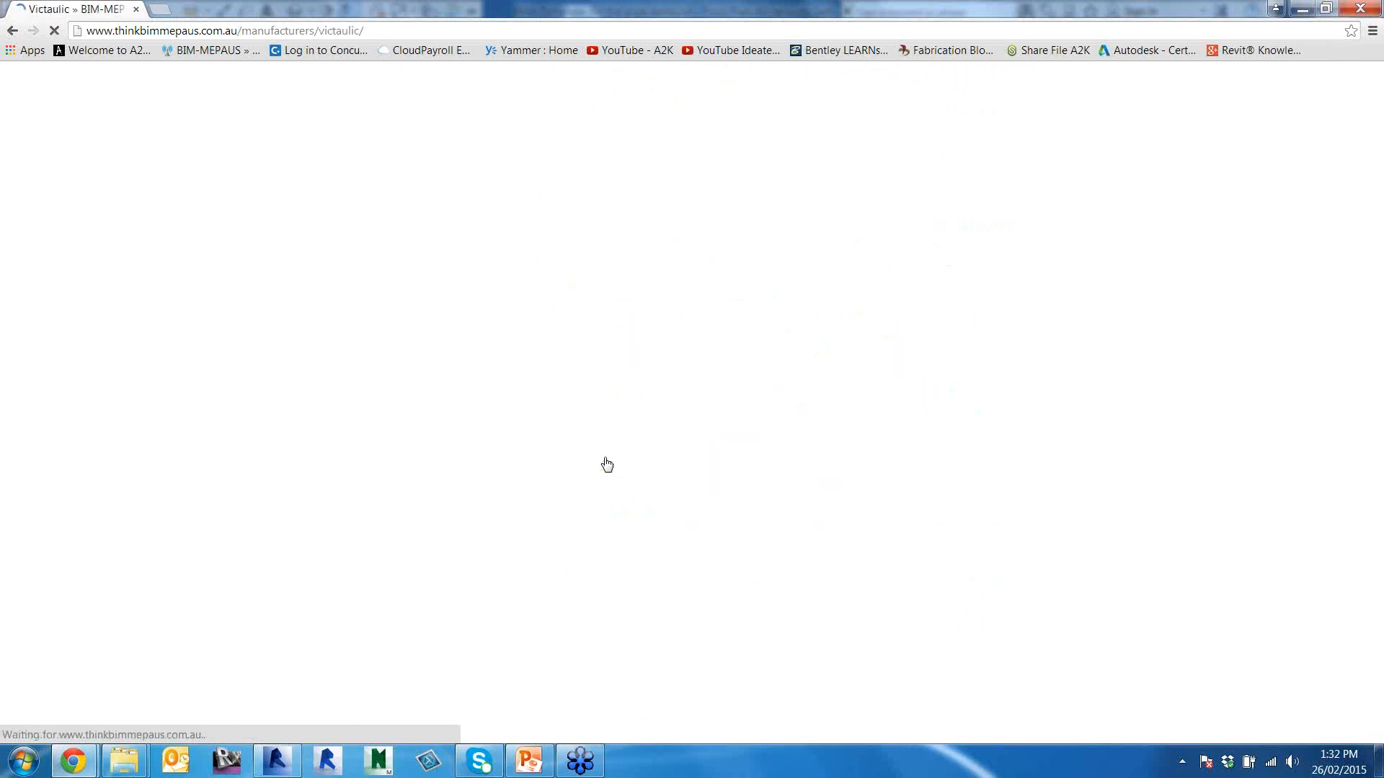
Look through Victaulic's pipe accessories and fittings, and open the Grundfos manufacturer page.
{"action": "scroll", "coordinate": [625, 444], "scroll_direction": "down", "scroll_amount": 6}
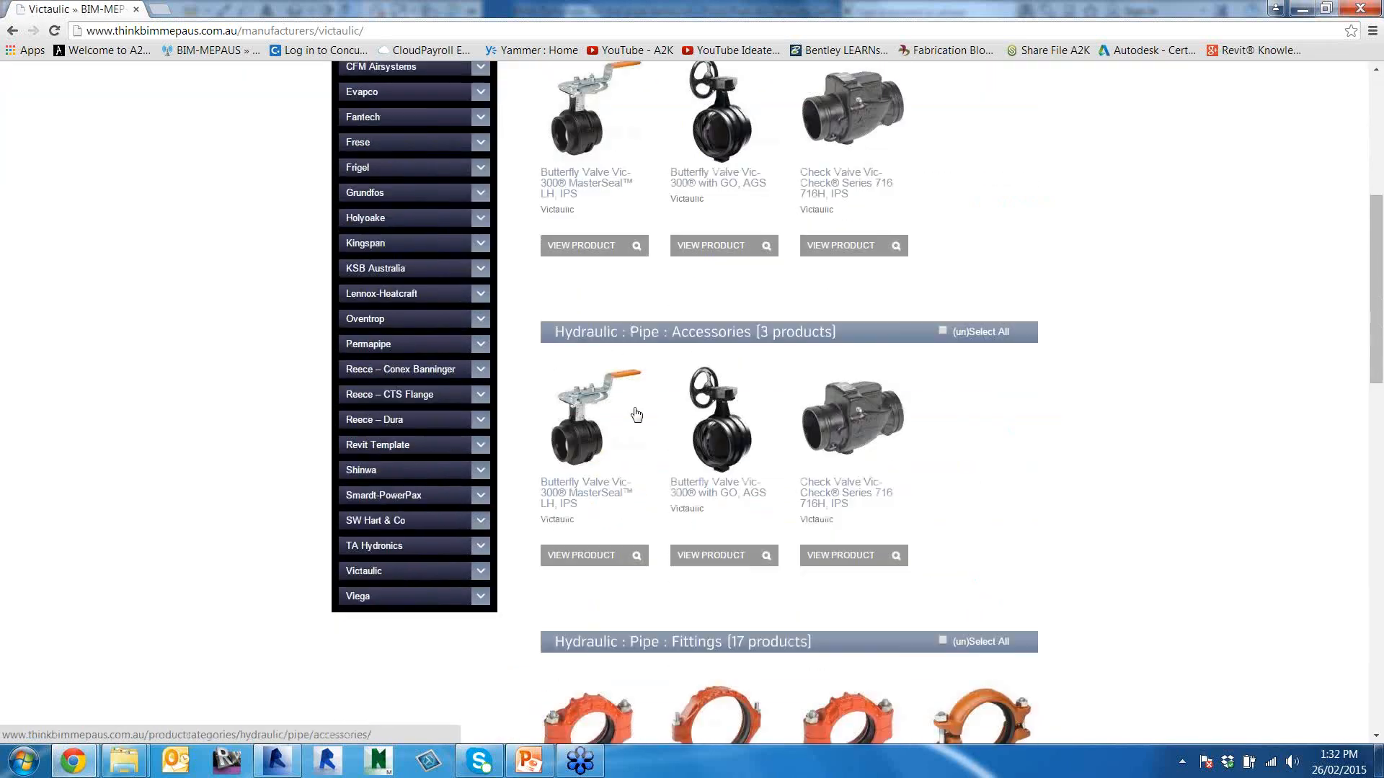
{"action": "scroll", "coordinate": [636, 414], "scroll_direction": "down", "scroll_amount": 8}
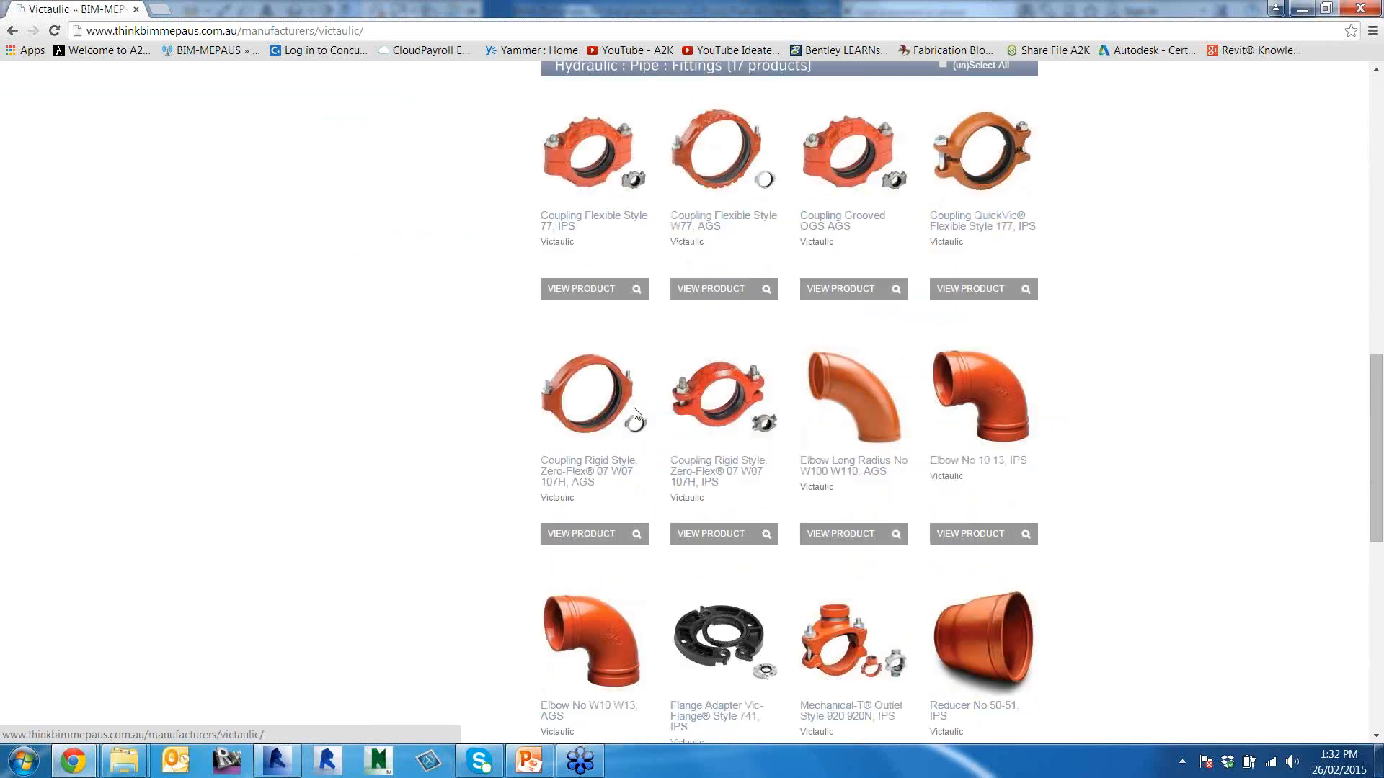
{"action": "scroll", "coordinate": [635, 414], "scroll_direction": "down", "scroll_amount": 1}
{"action": "scroll", "coordinate": [75, 96], "scroll_direction": "up", "scroll_amount": 7}
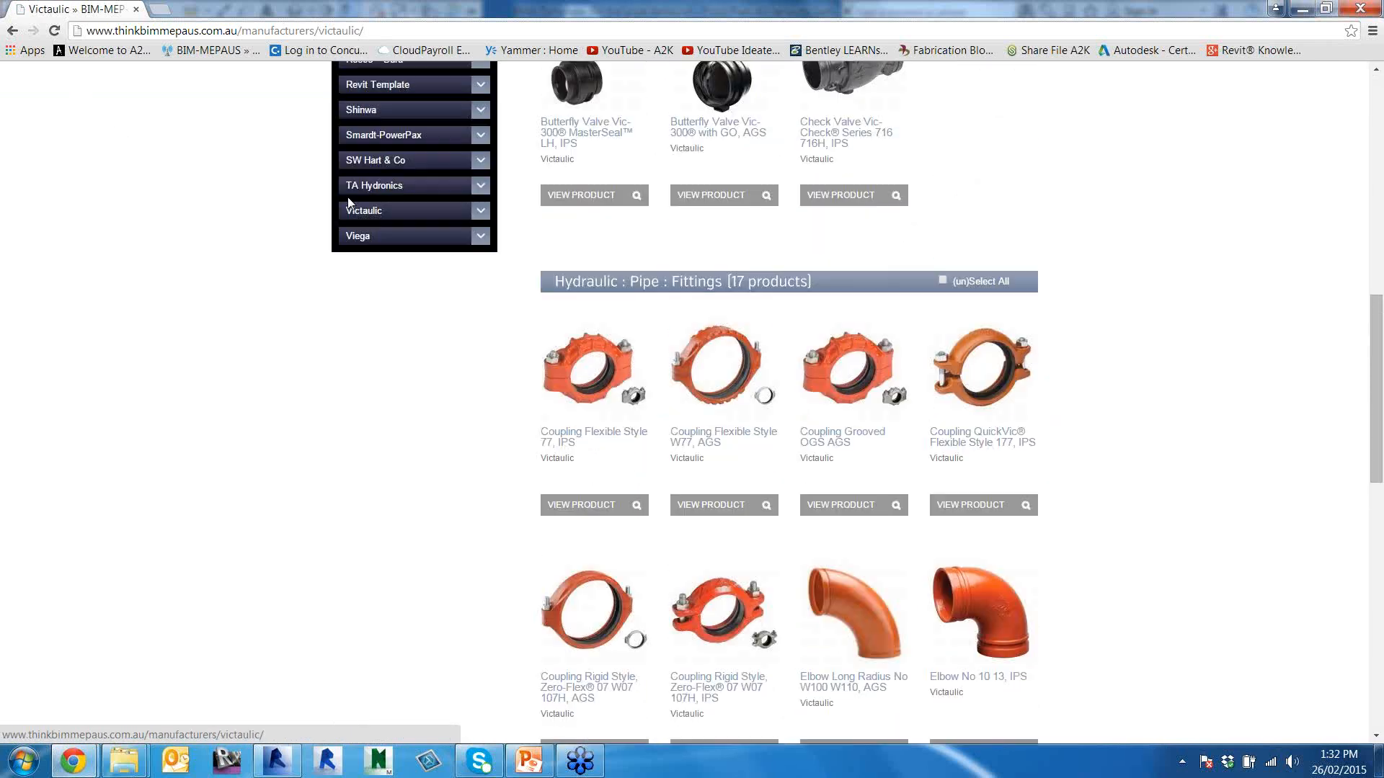
{"action": "scroll", "coordinate": [283, 231], "scroll_direction": "up", "scroll_amount": 3}
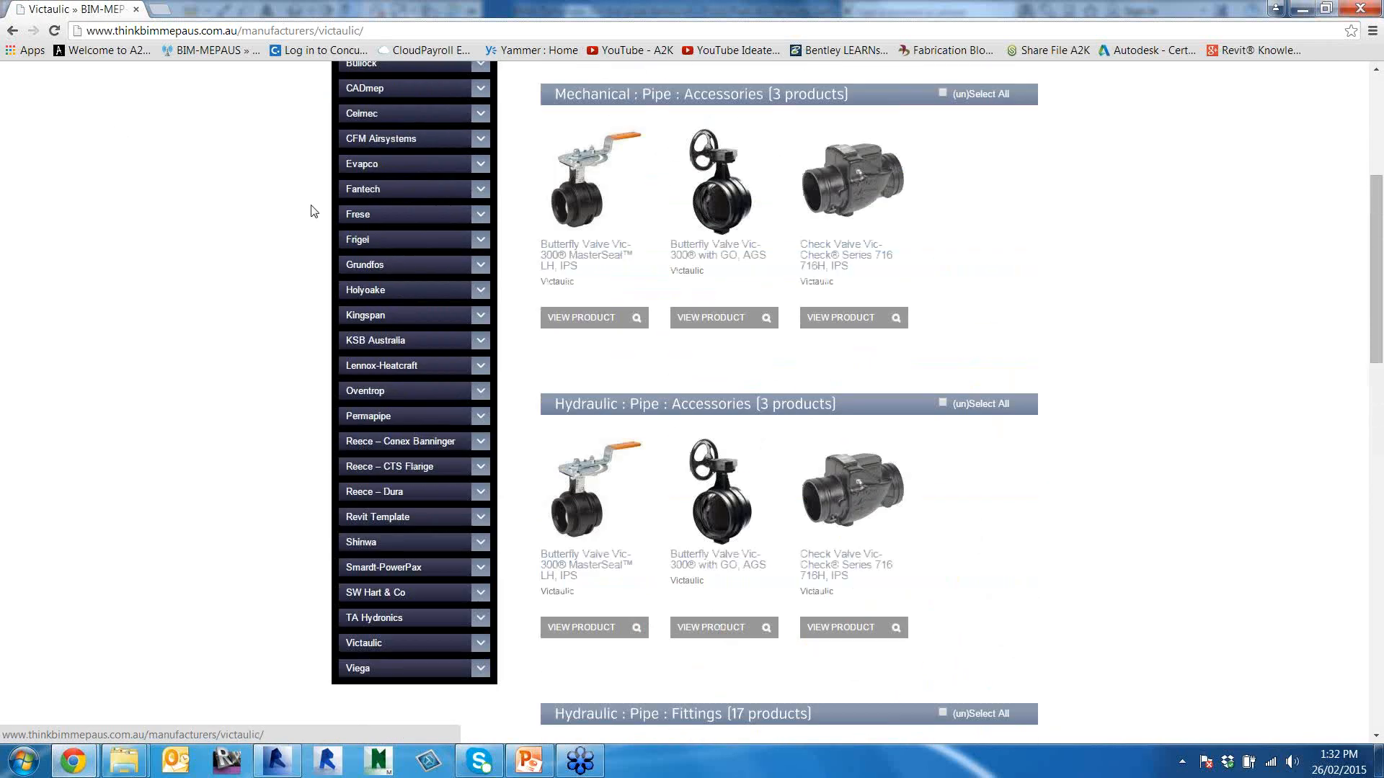
{"action": "left_click", "coordinate": [349, 264]}
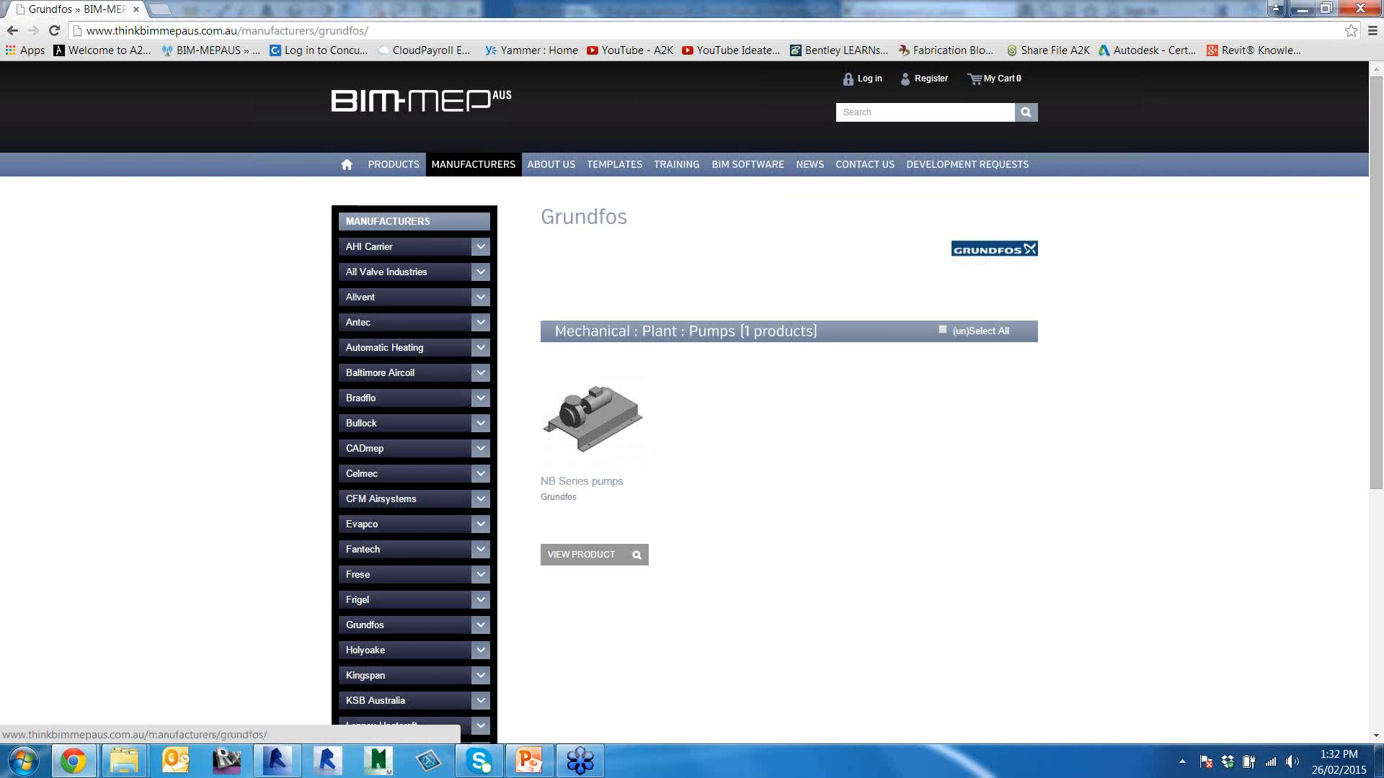
Switch to the PowerPoint presentation's editing window and show slide 14, Tips & Tricks.
{"action": "mouse_move", "coordinate": [542, 766]}
{"action": "left_click", "coordinate": [566, 676]}
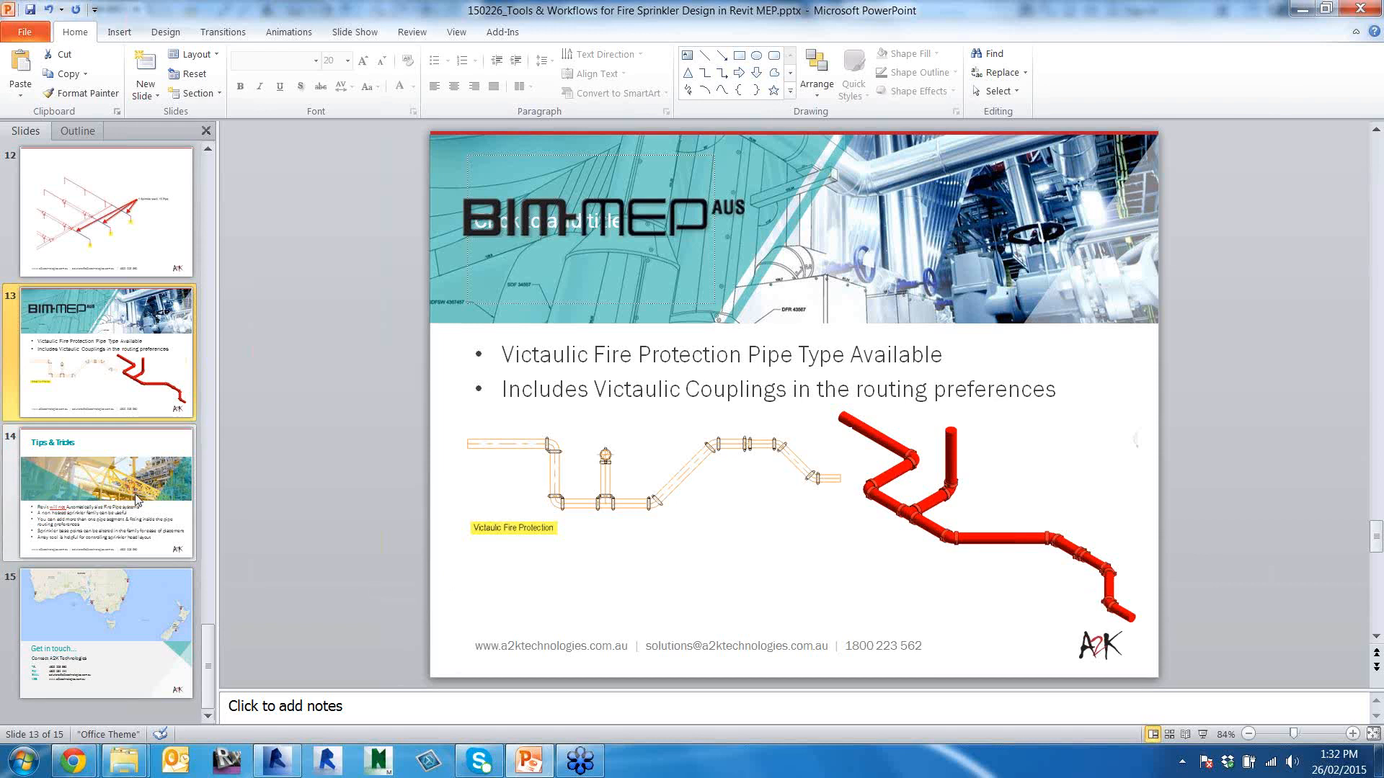
{"action": "left_click", "coordinate": [129, 470]}
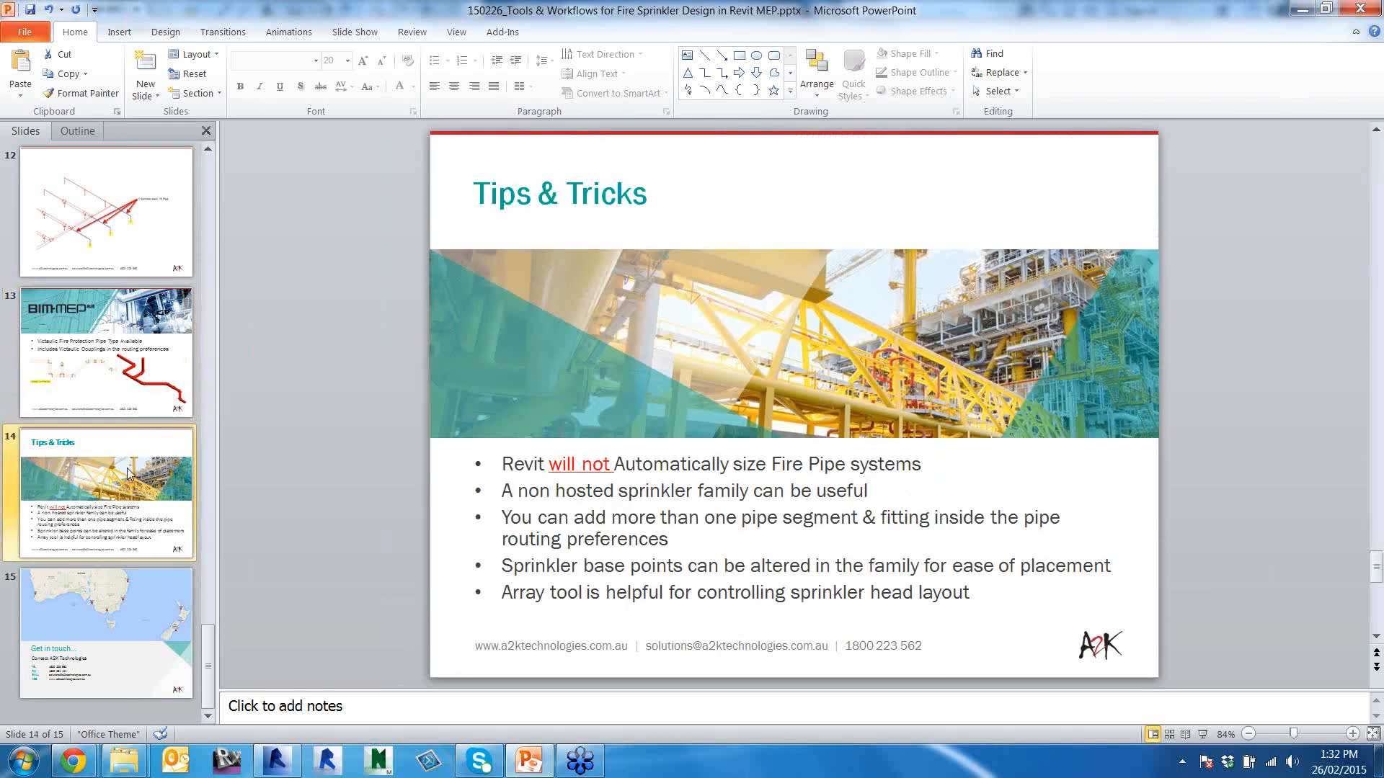